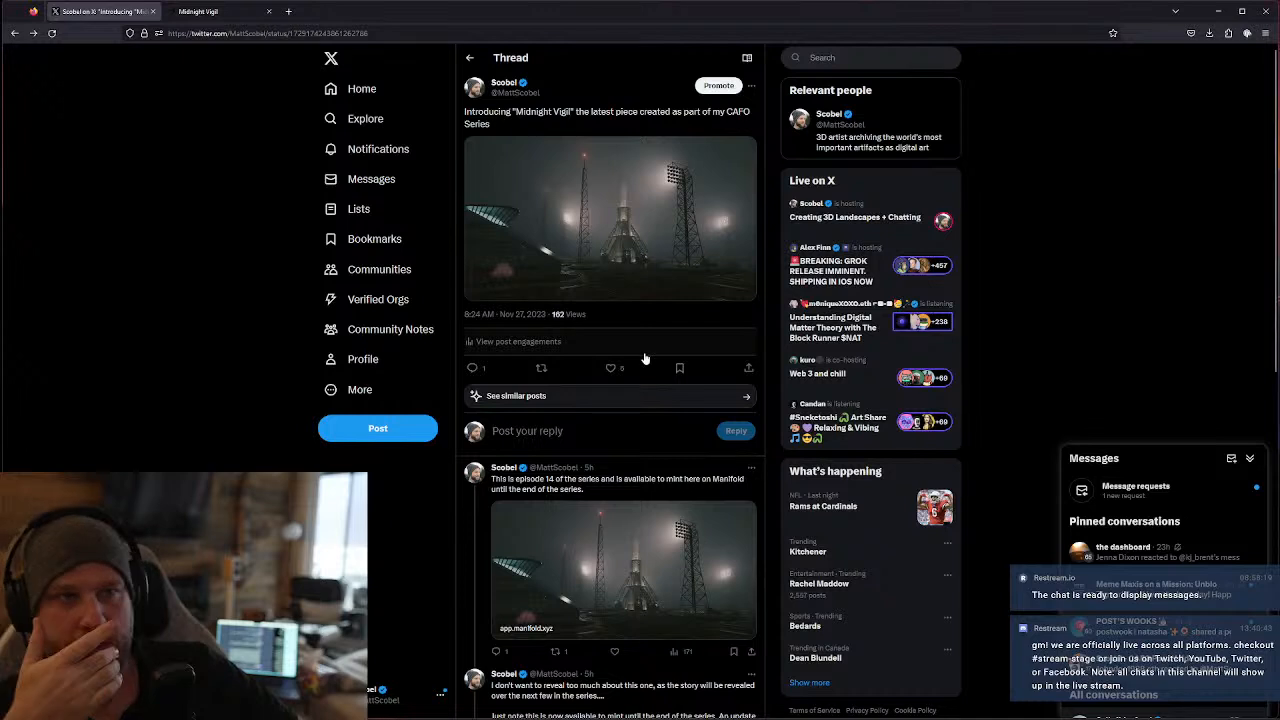
- View the "Creating 3D Landscapes + Chatting" live broadcast with its extra options, and return to the "Midnight Vigil" thread
click(844, 216)
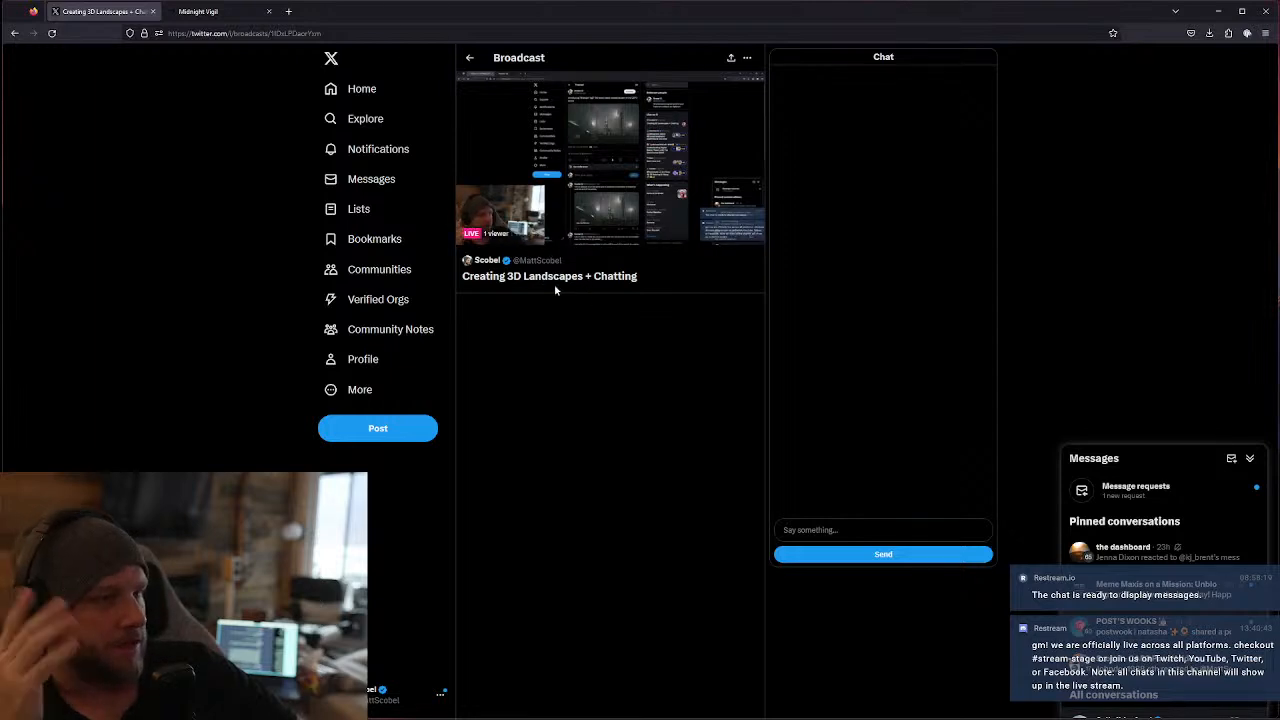
click(746, 58)
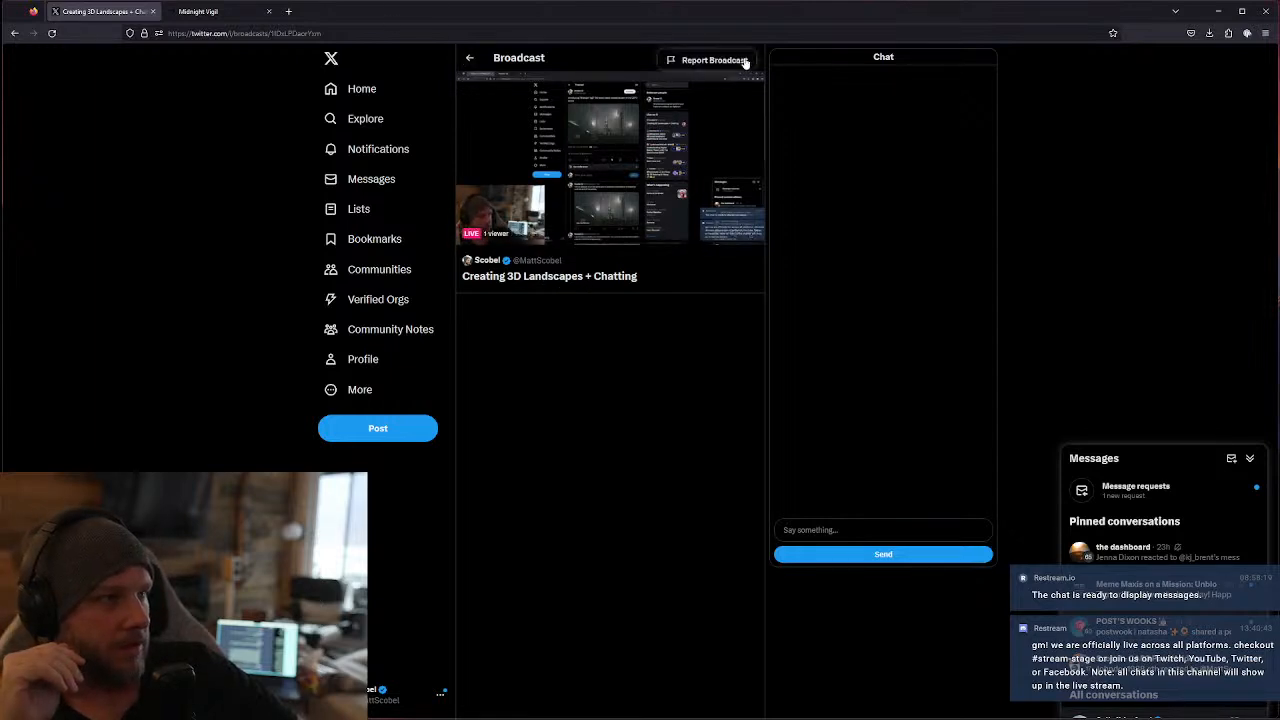
click(469, 57)
click(469, 57)
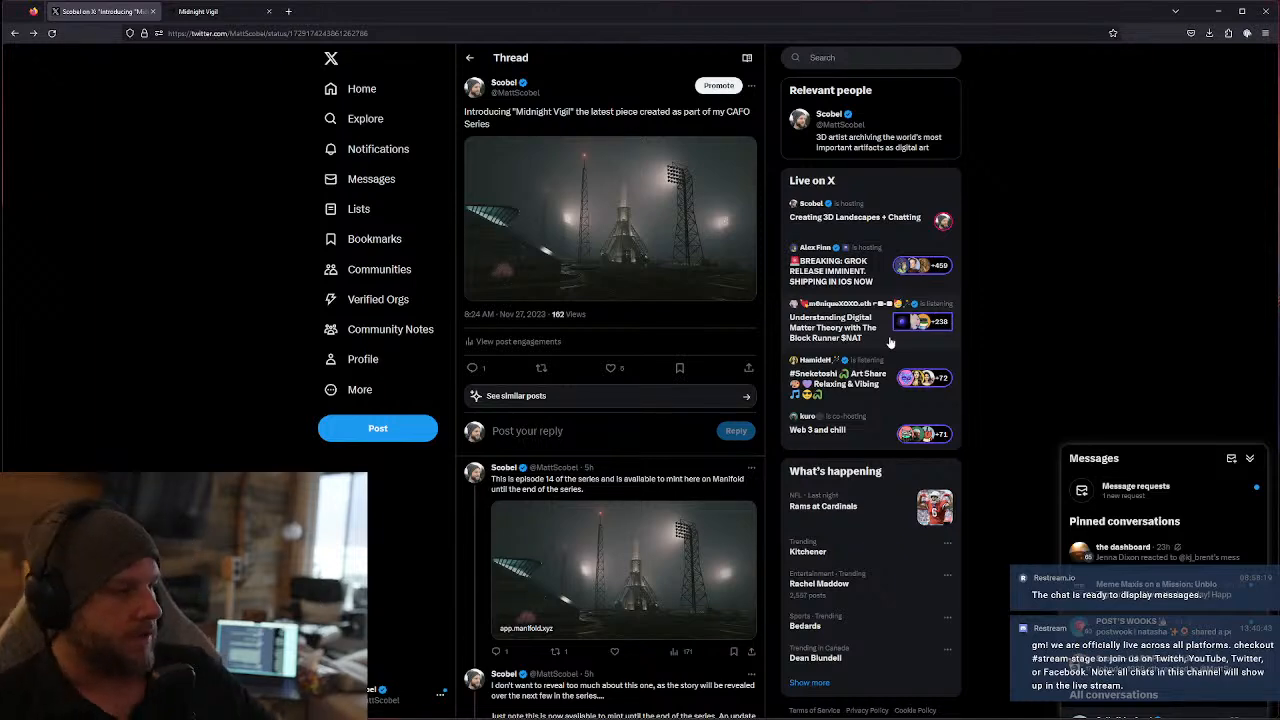
- View the "Midnight Vigil" artwork at full size, close it, and look through the replies in the thread
click(625, 177)
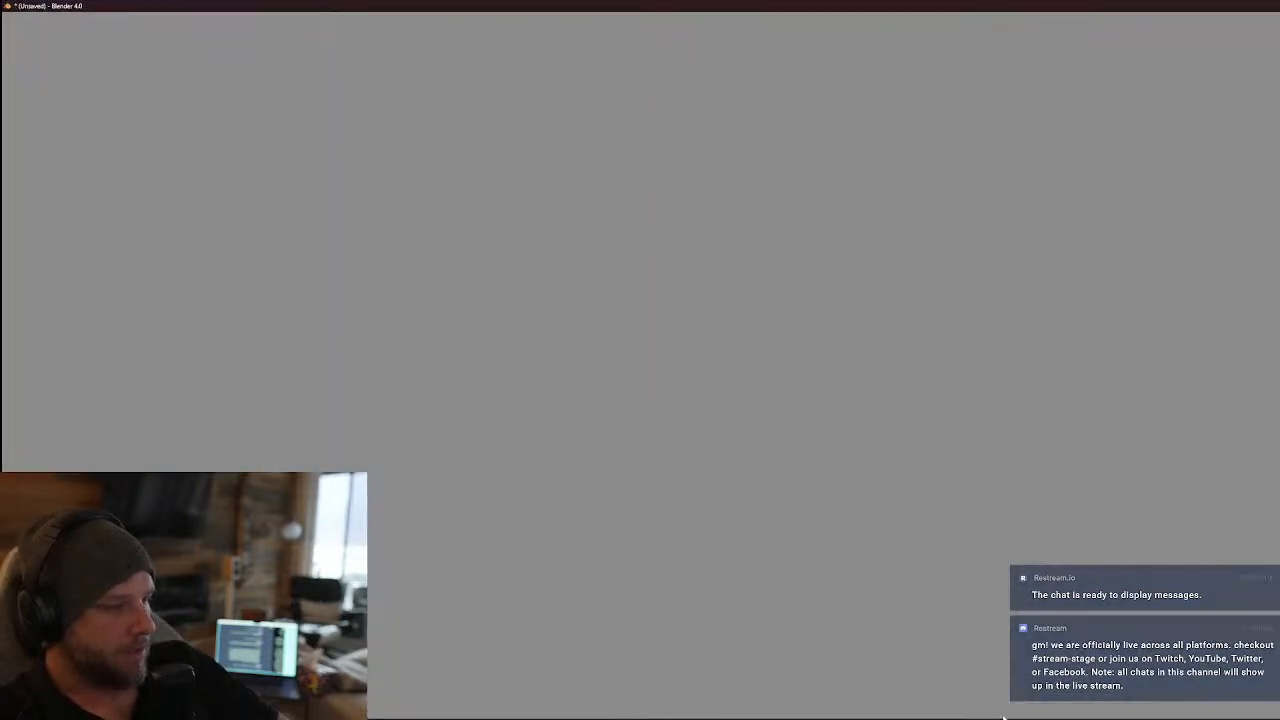
key(alt+Tab)
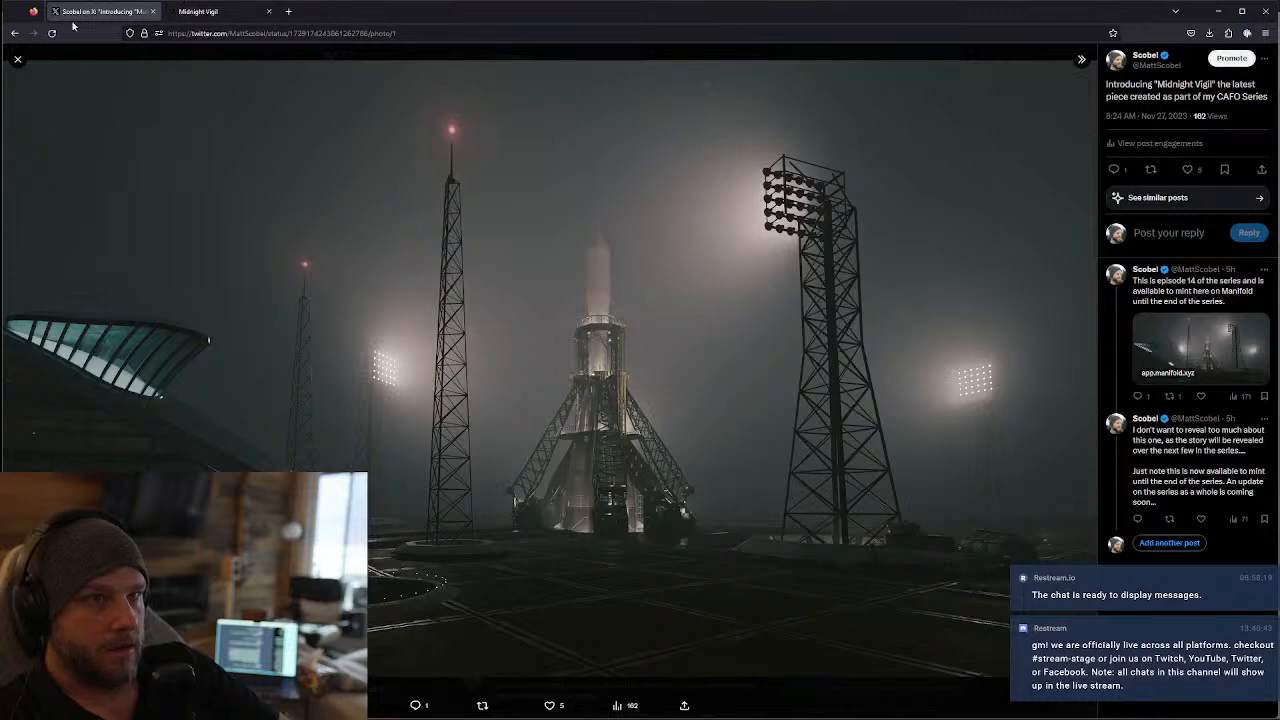
click(18, 59)
scroll(611, 398, down, 5)
scroll(605, 379, up, 2)
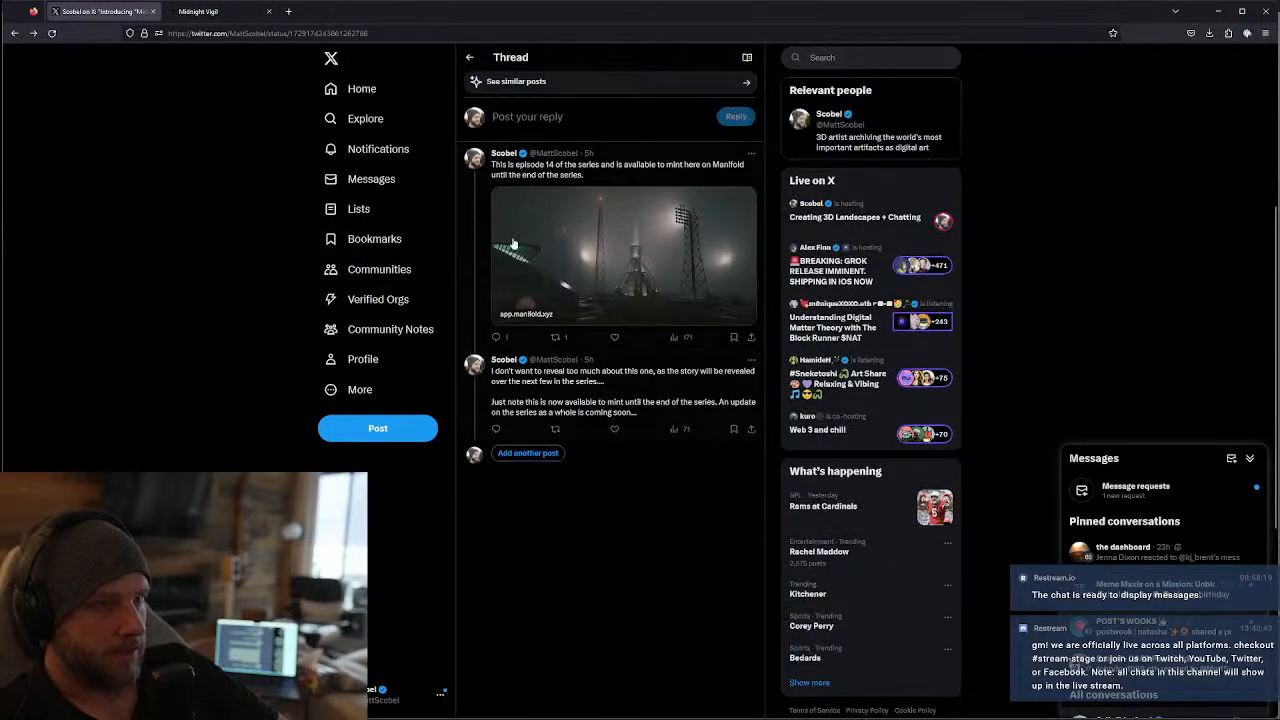
- Find the Nov 24 "wip" post in the profile's feed and view its snowy mountain render at full size
click(468, 58)
scroll(620, 300, down, 10)
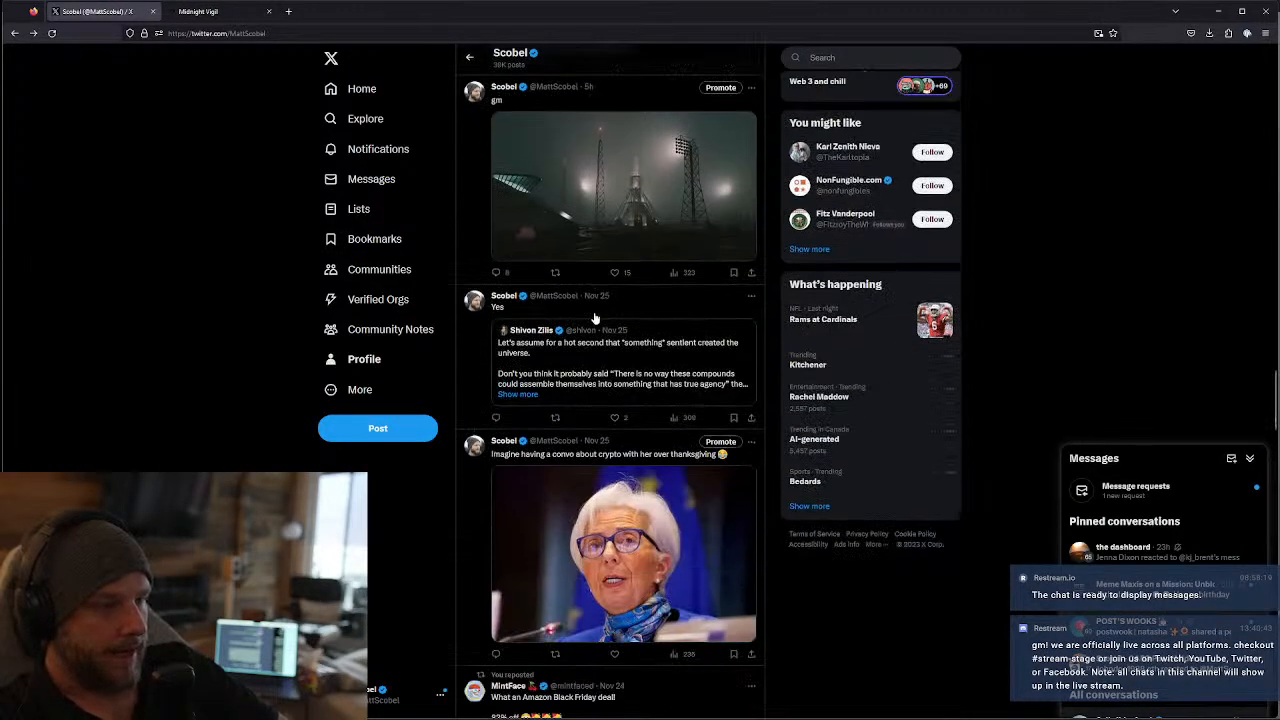
scroll(620, 337, down, 12)
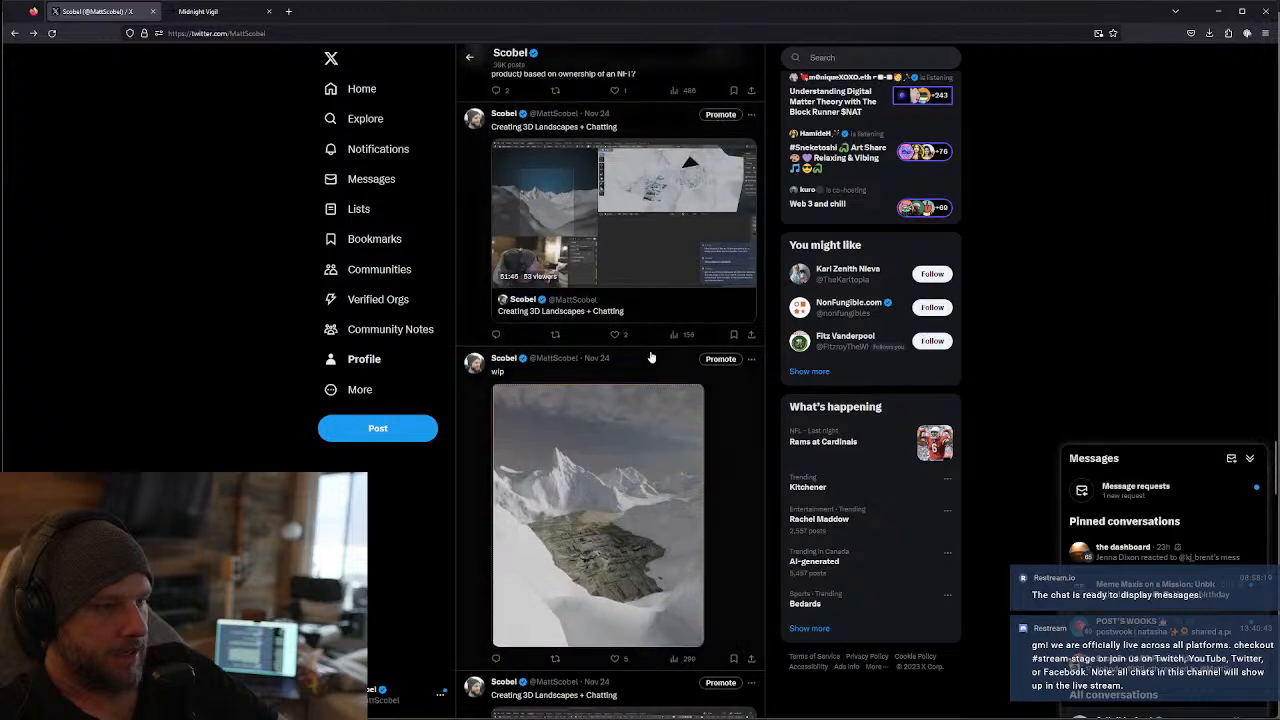
scroll(655, 362, down, 2)
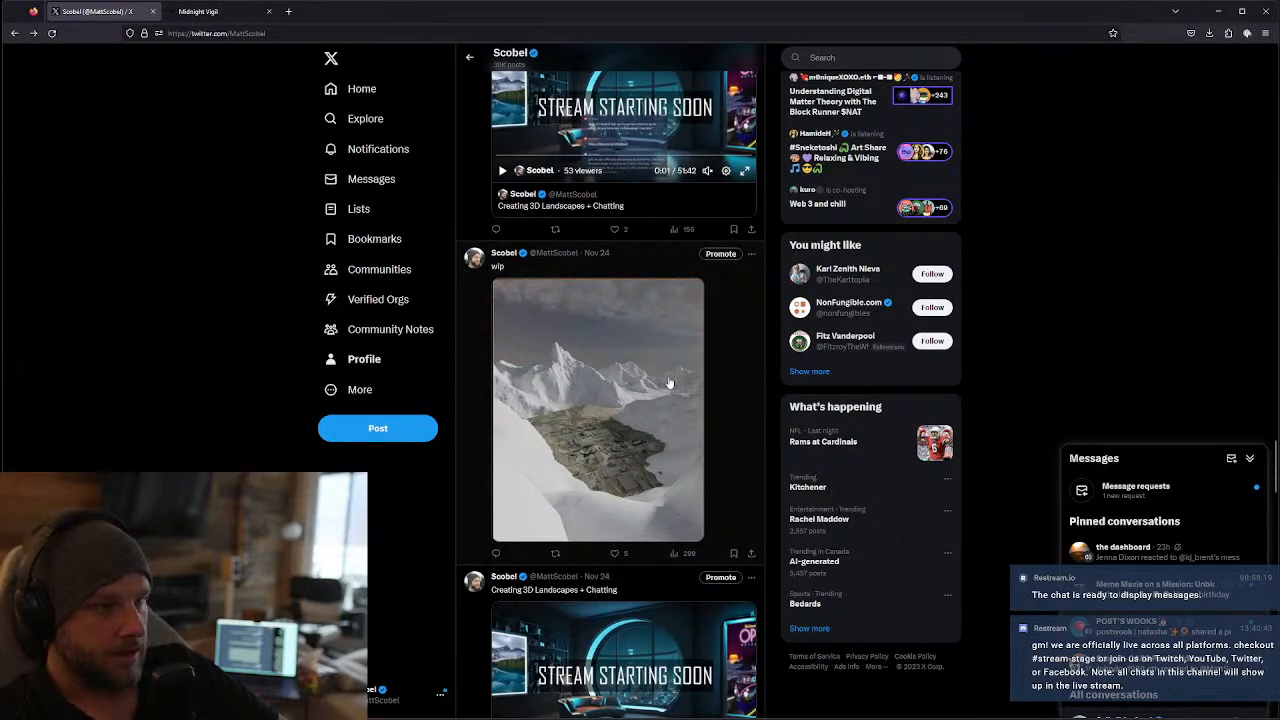
click(589, 447)
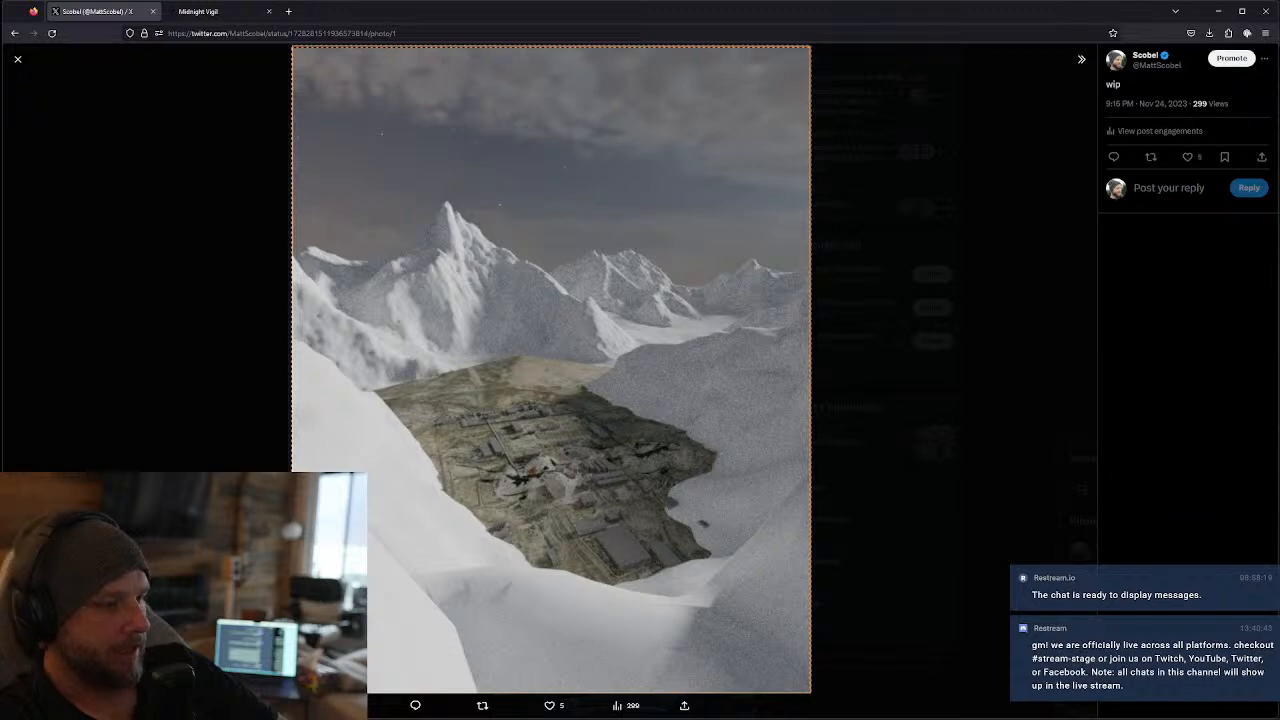
- Search the web in a new tab for "cosmodome russia baiknoour" and open the Wikipedia article on Baikonur Cosmodrome
mouse_move(946, 718)
click(258, 3)
click(288, 11)
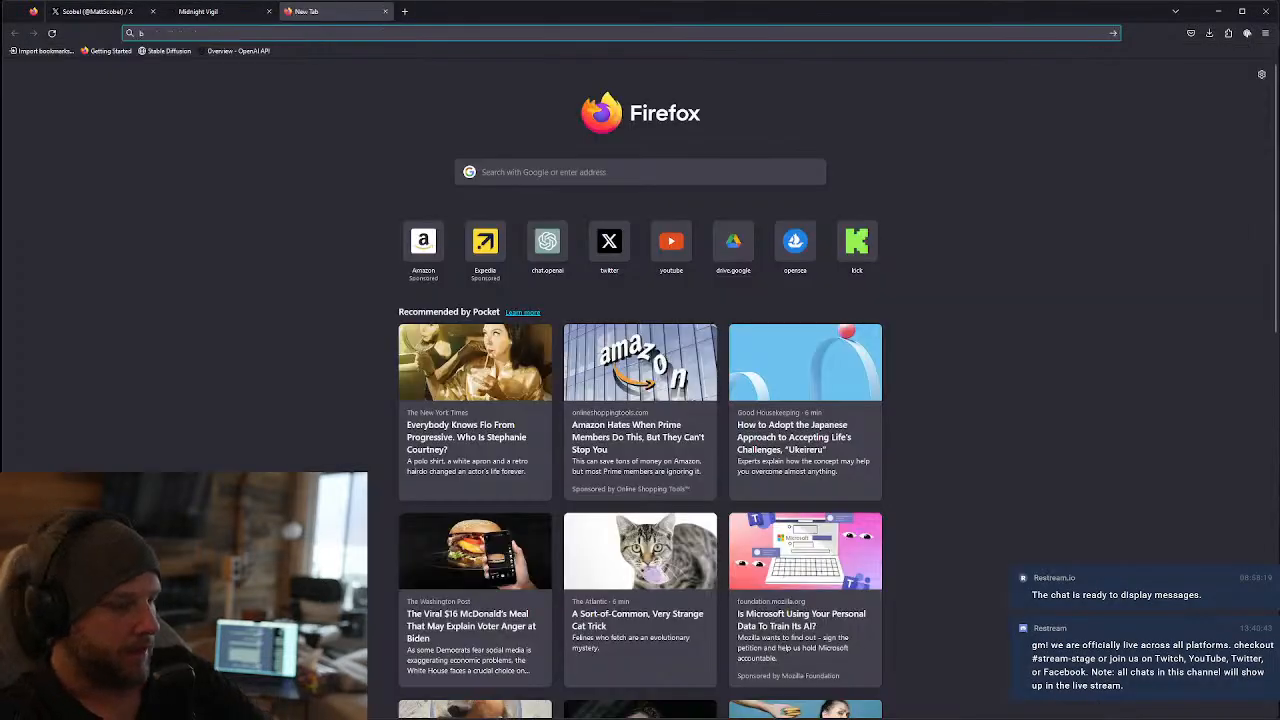
text(bo)
key(BackSpace)
key(BackSpace)
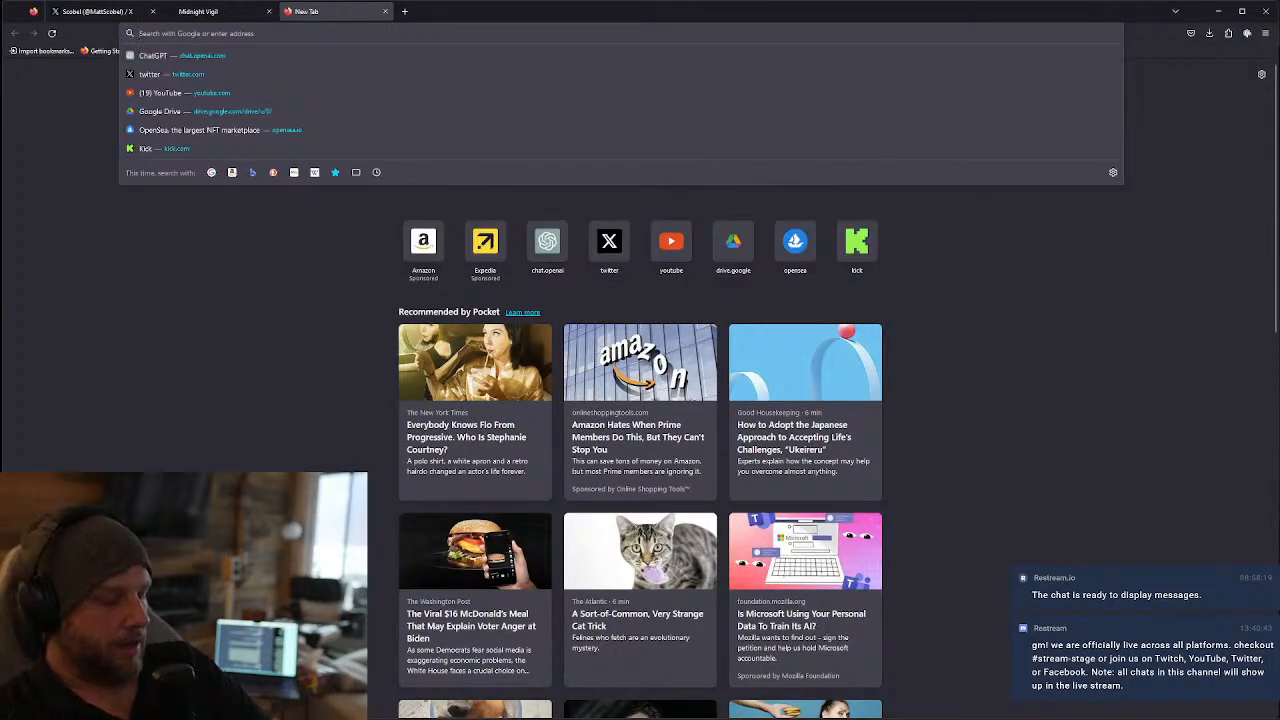
text(cosmodome r)
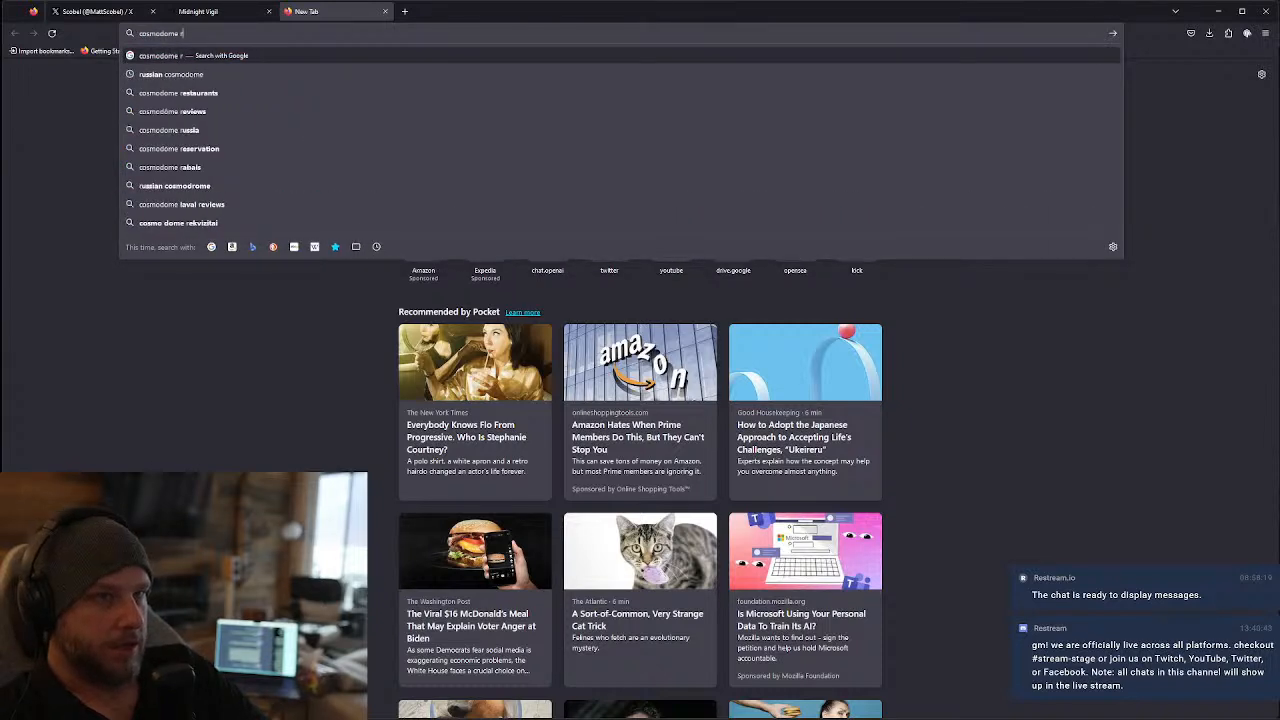
text(ussia baik)
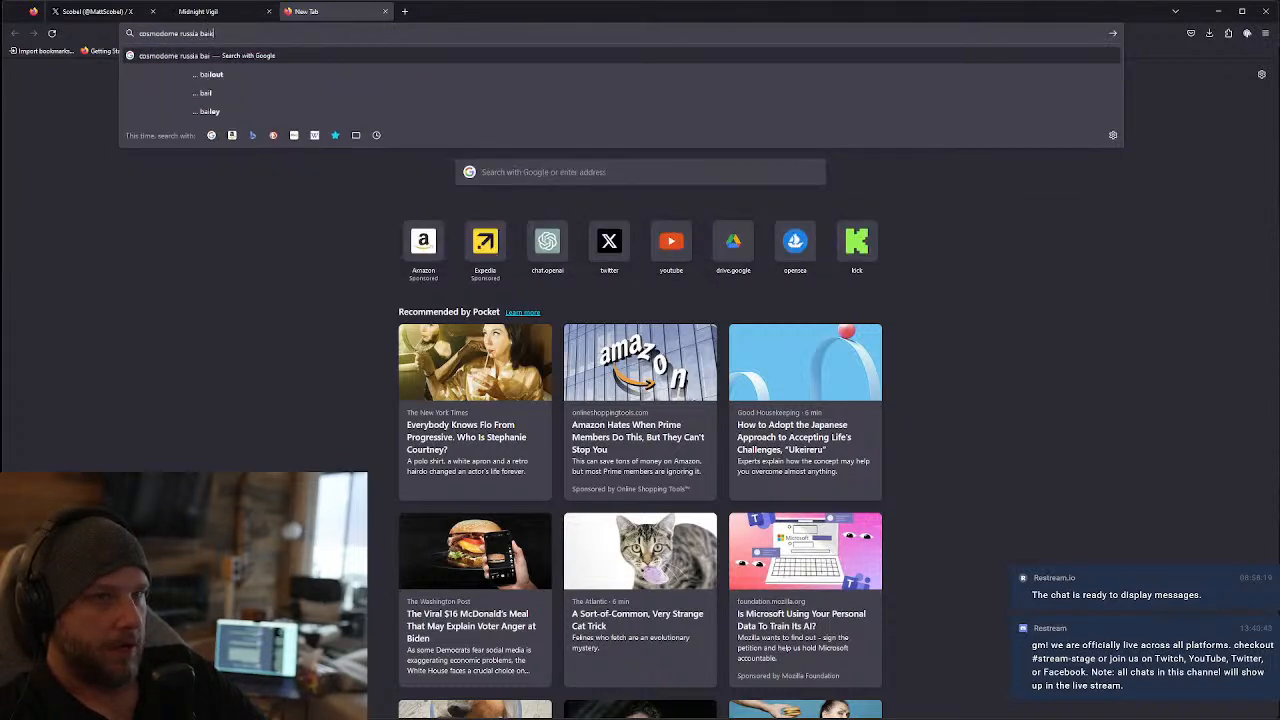
text(noour)
key(Return)
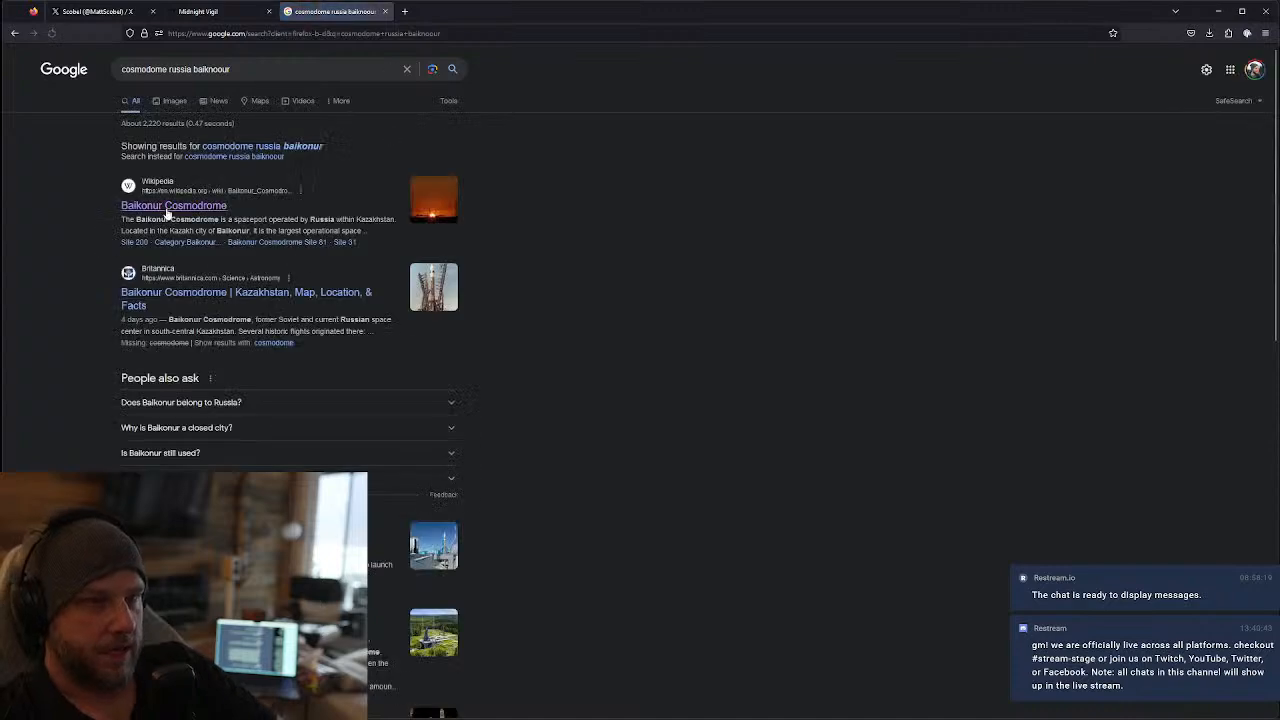
click(165, 208)
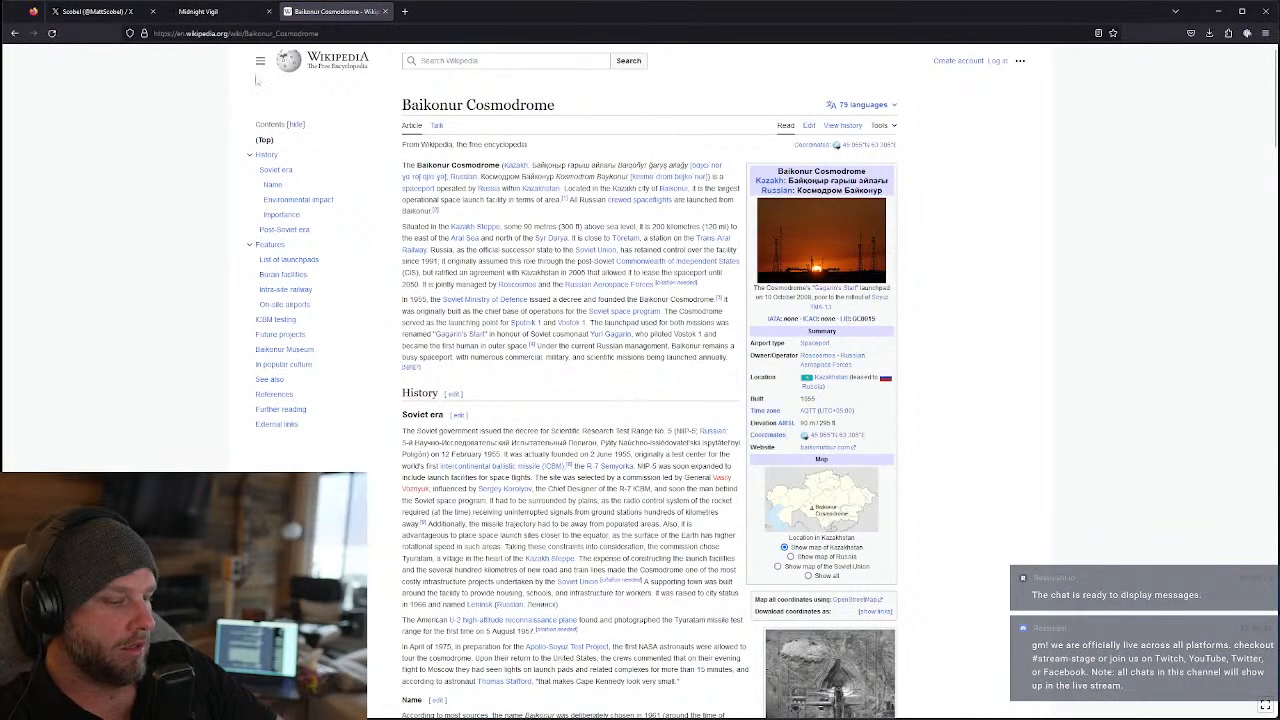
- Compare the snowy mountain "wip" render with the Baikonur Cosmodrome article, ending on the render
click(95, 11)
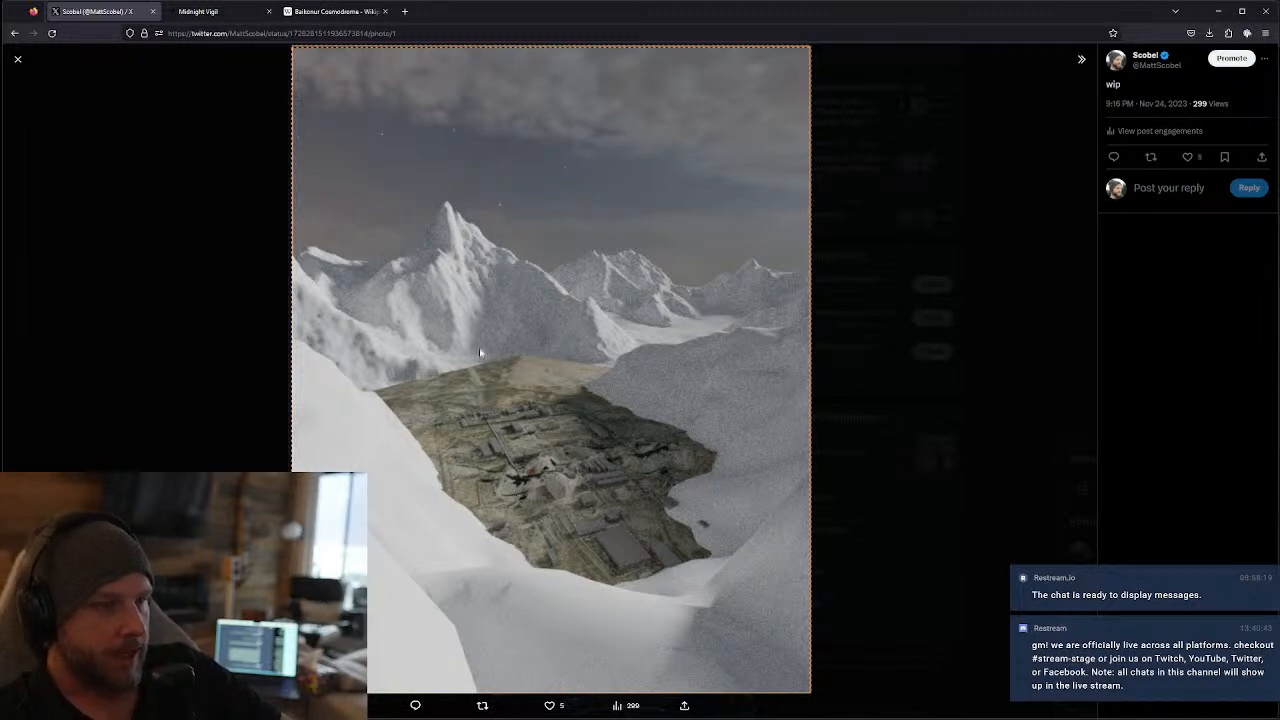
click(360, 14)
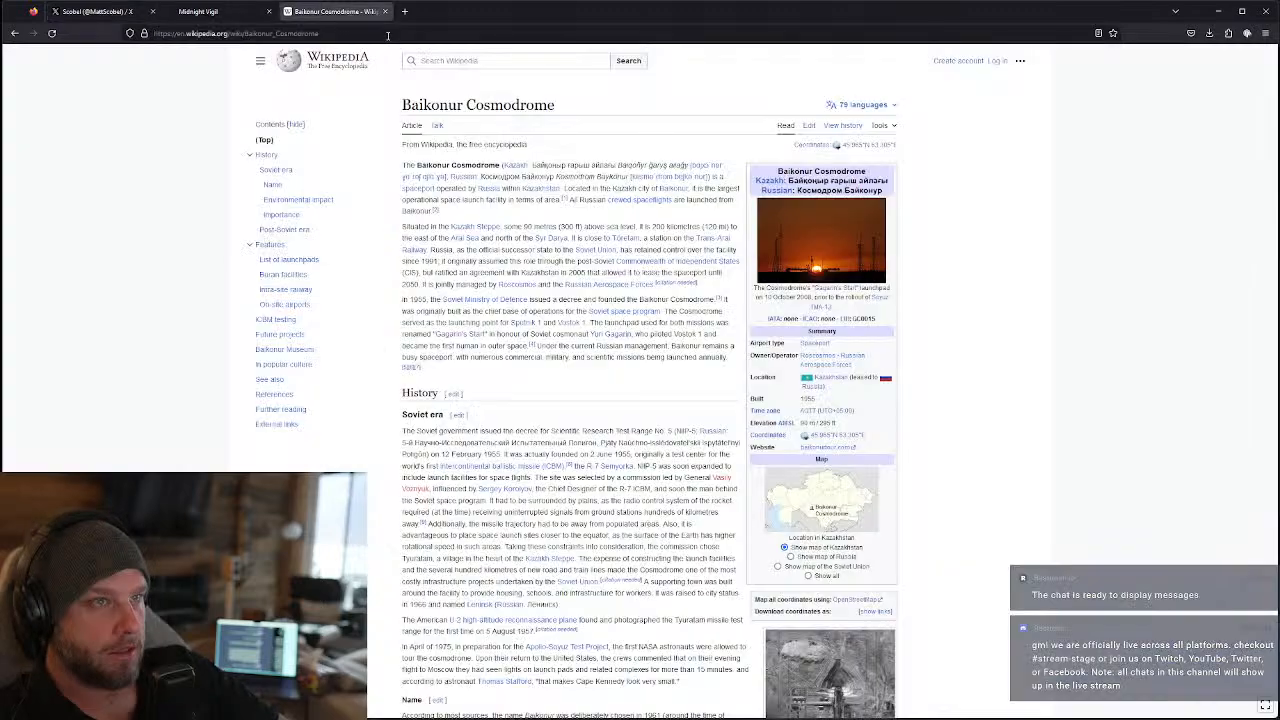
click(95, 12)
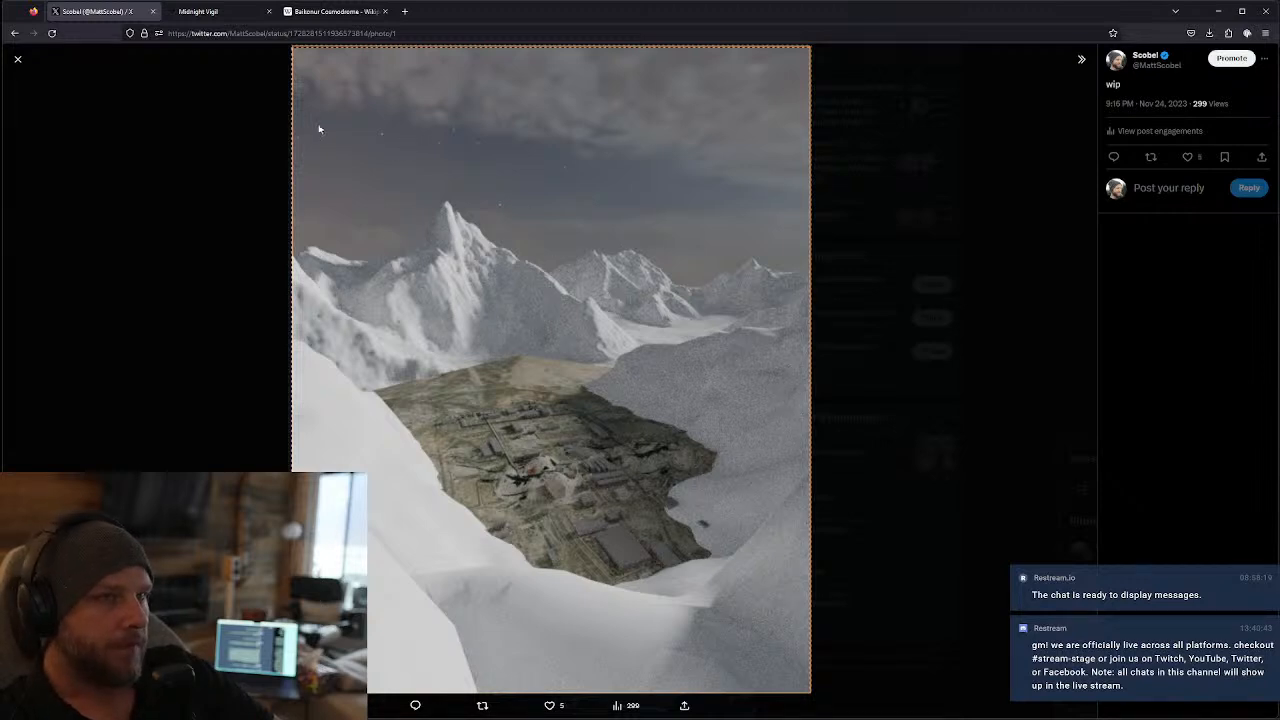
- Open chat.openai.com in a new tab and bring up the earlier "Baikonur, Khan Tengri, Vostok" conversation
click(404, 11)
text(chat.openai.com/)
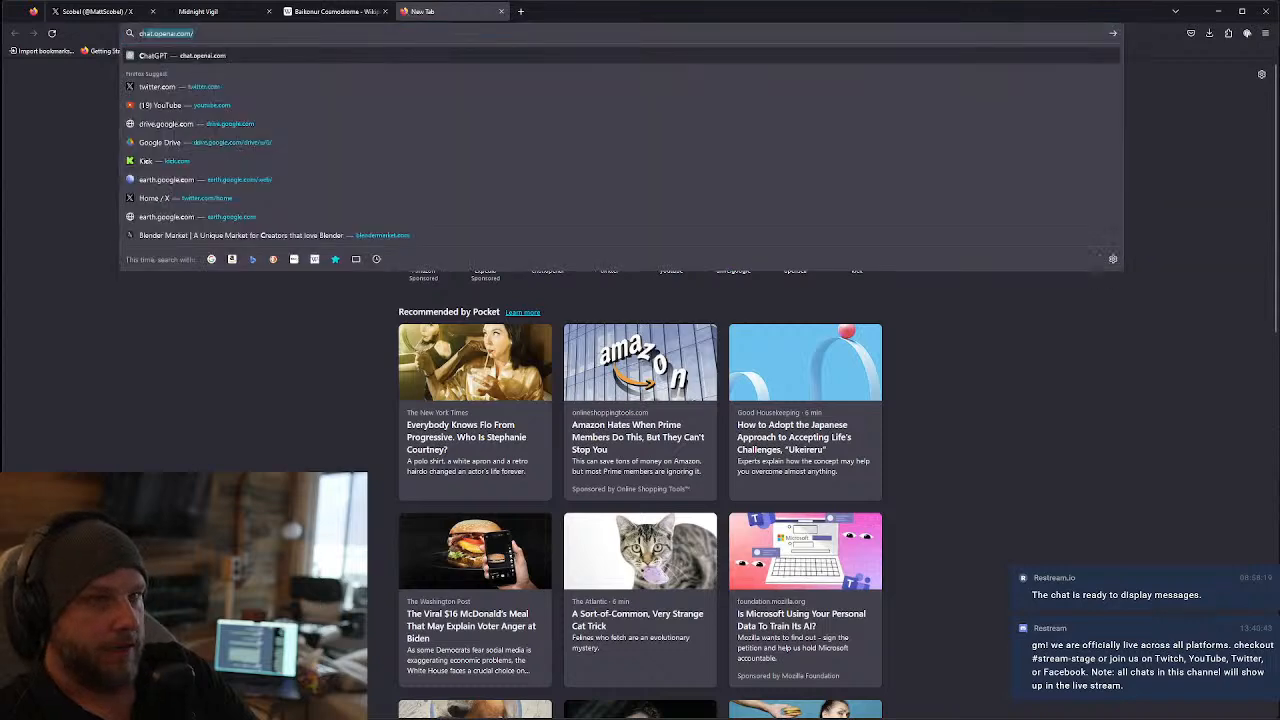
key(Return)
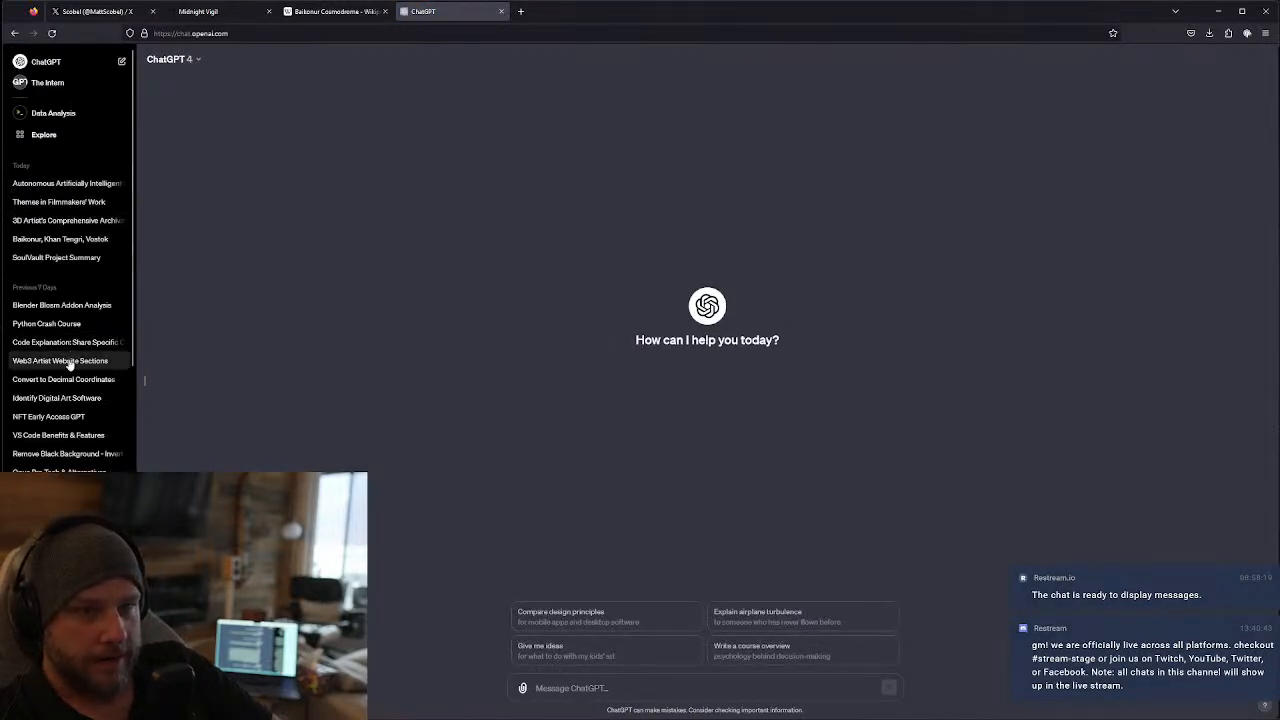
click(80, 240)
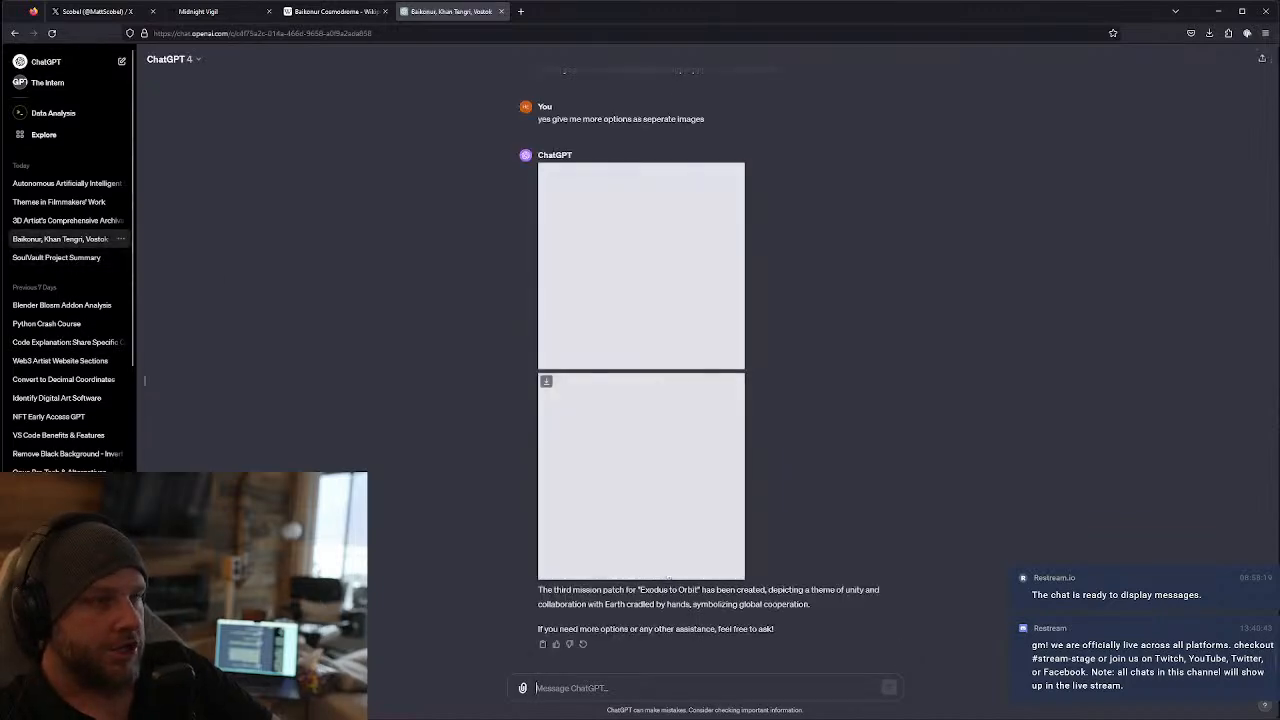
- Find the Slick Rock exchange in the conversation and view the uploaded Cathedral Rock reference and the generated reflection image at full size
scroll(689, 568, up, 3)
scroll(689, 568, up, 15)
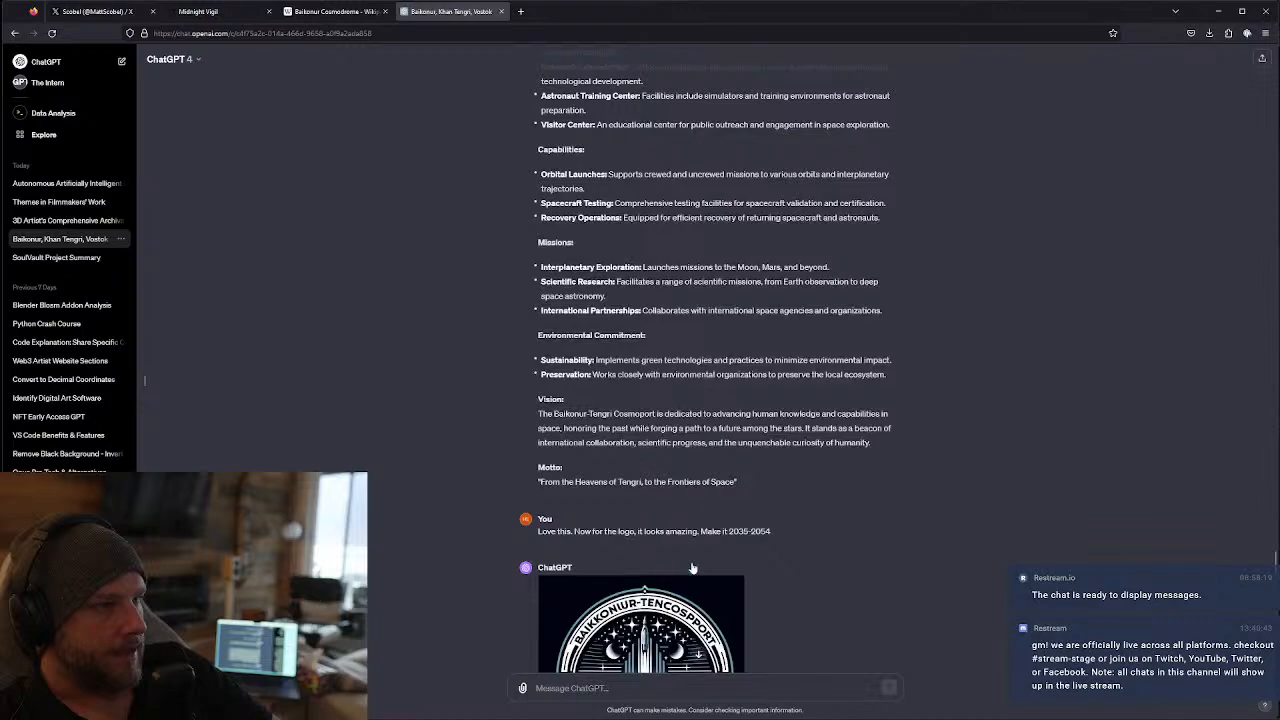
scroll(692, 568, up, 15)
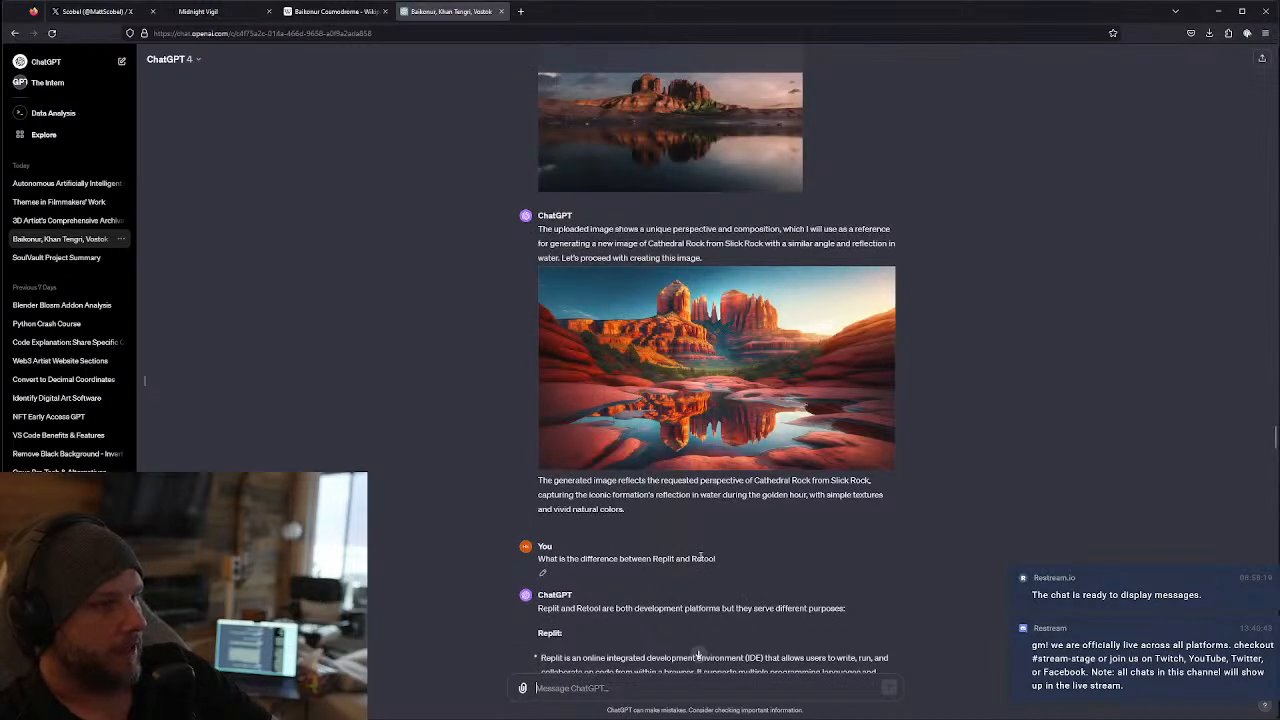
scroll(698, 566, up, 4)
scroll(720, 550, down, 8)
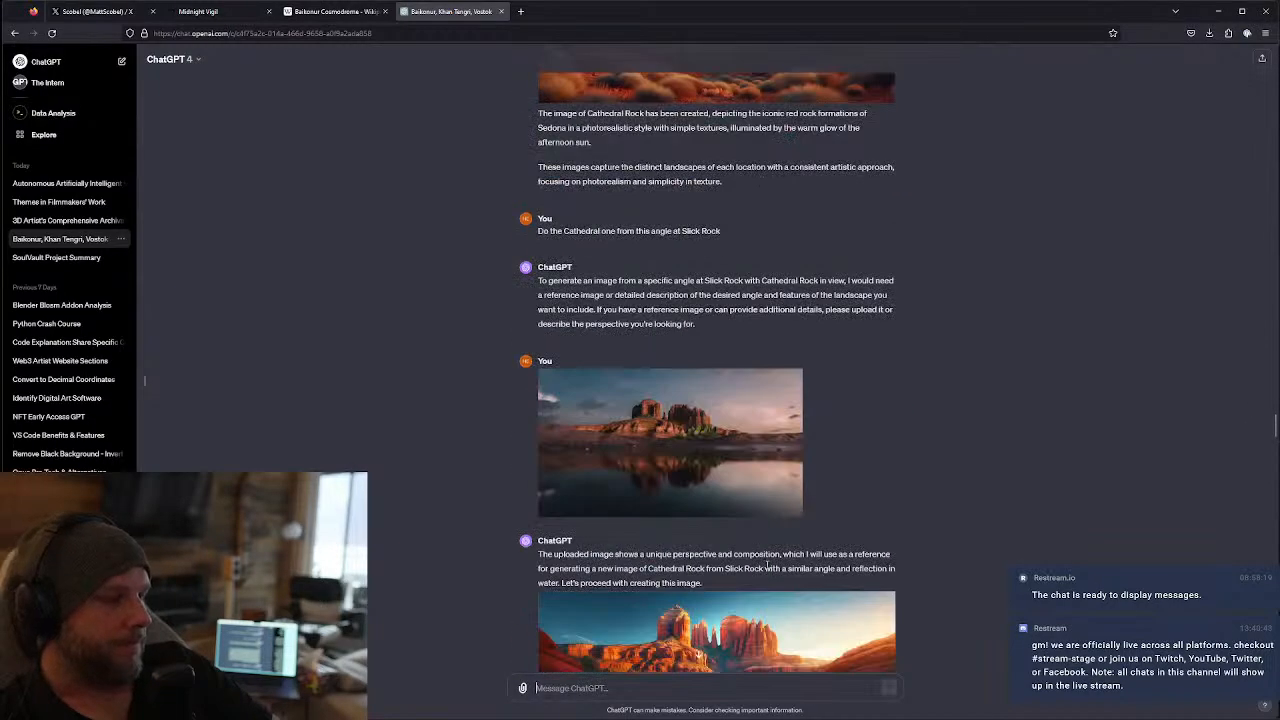
scroll(737, 531, down, 1)
scroll(720, 480, up, 3)
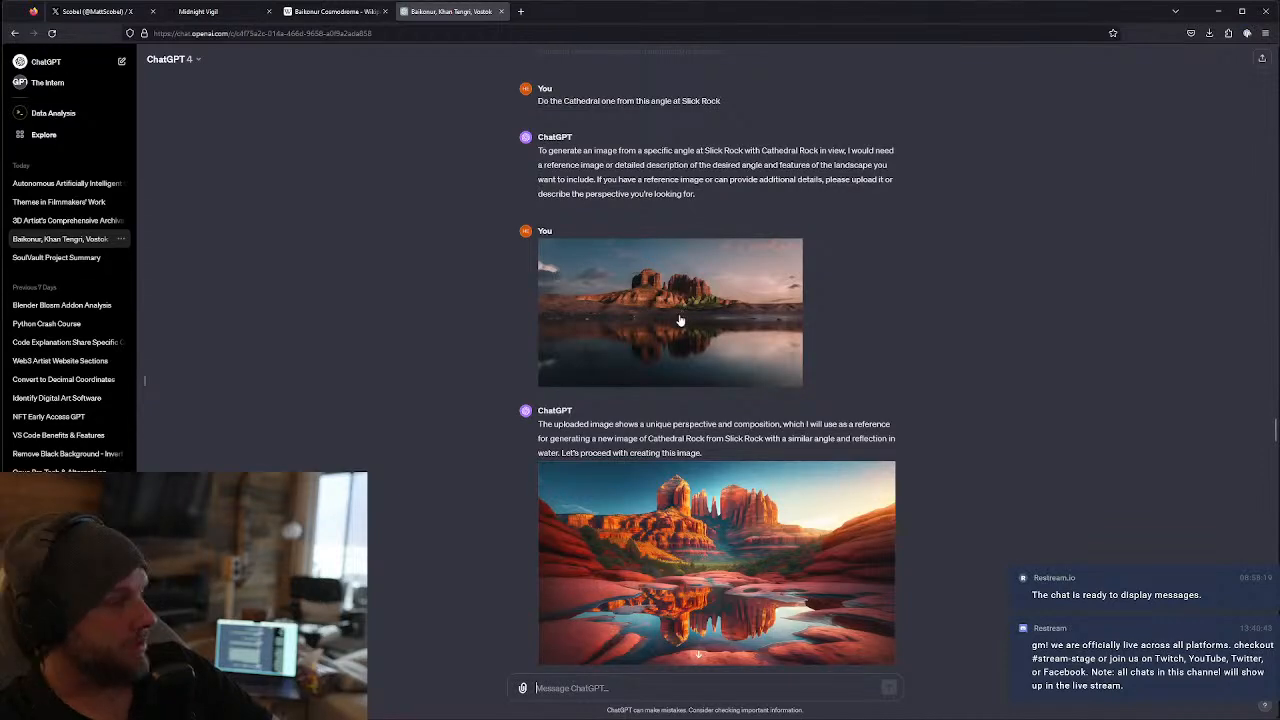
click(677, 316)
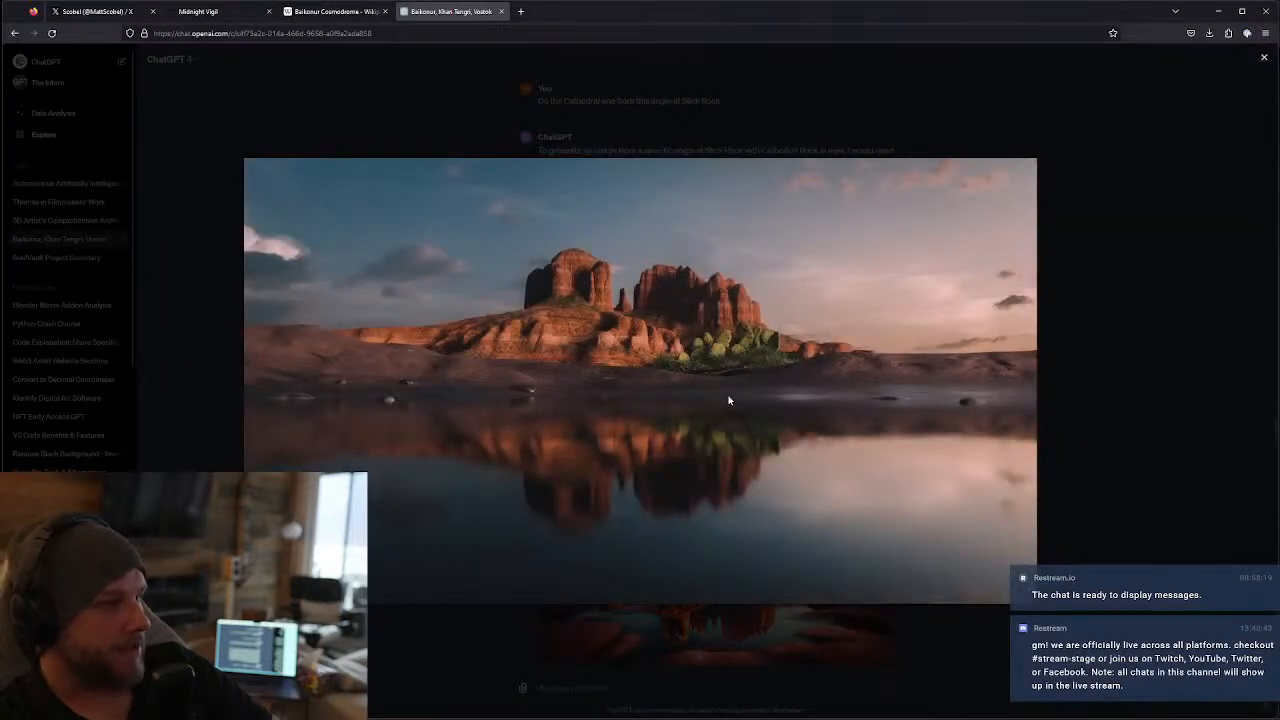
click(1074, 397)
click(730, 572)
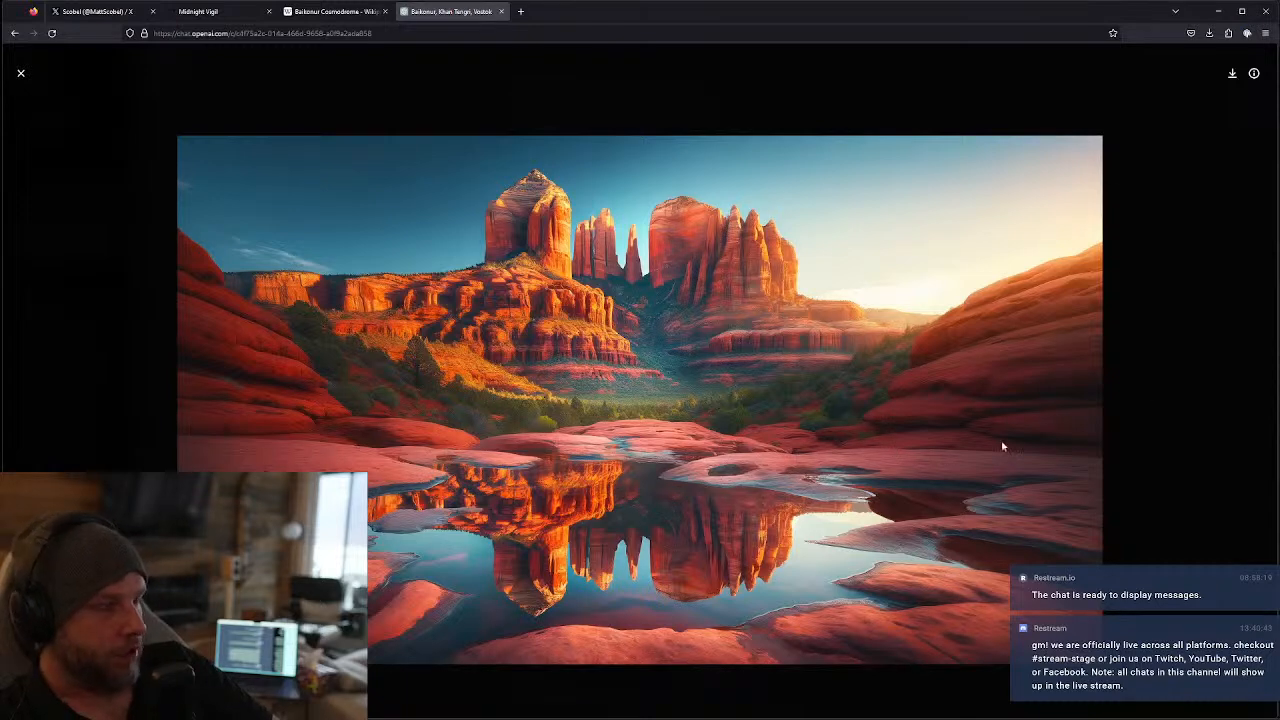
click(21, 73)
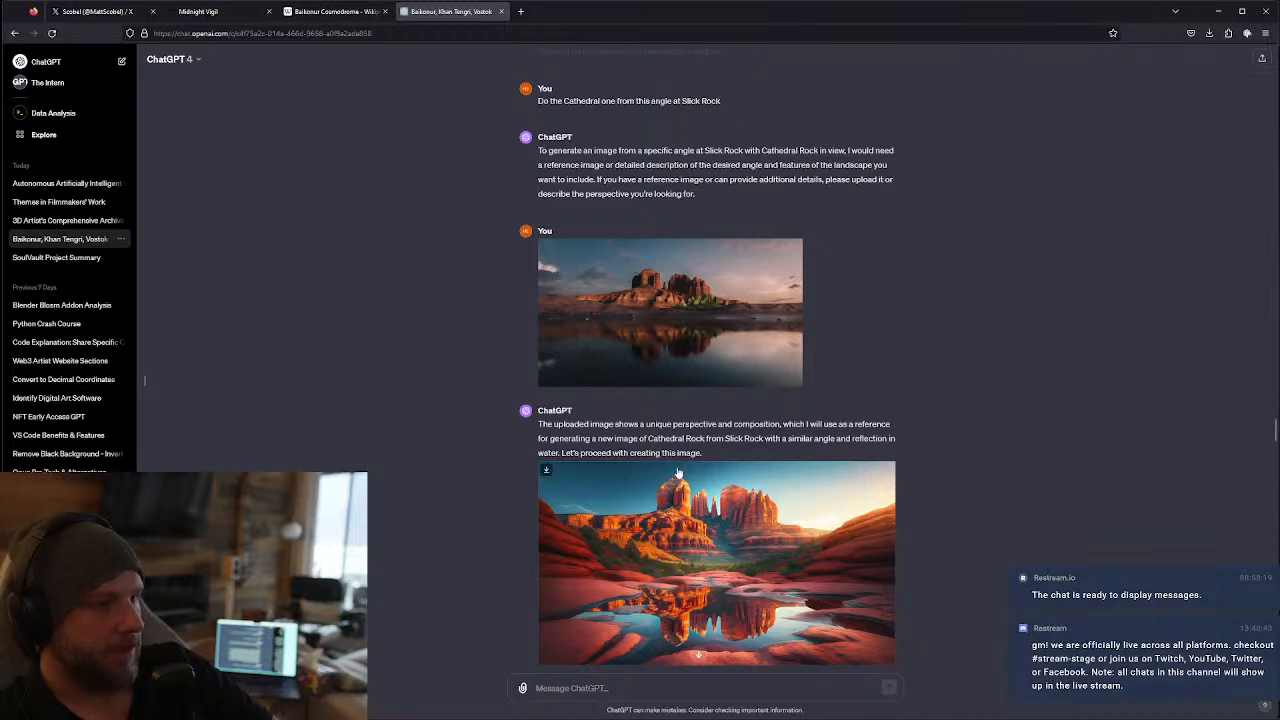
- View the earlier generated Cathedral Rock landscape without the water reflection at full size and close it
scroll(671, 354, up, 2)
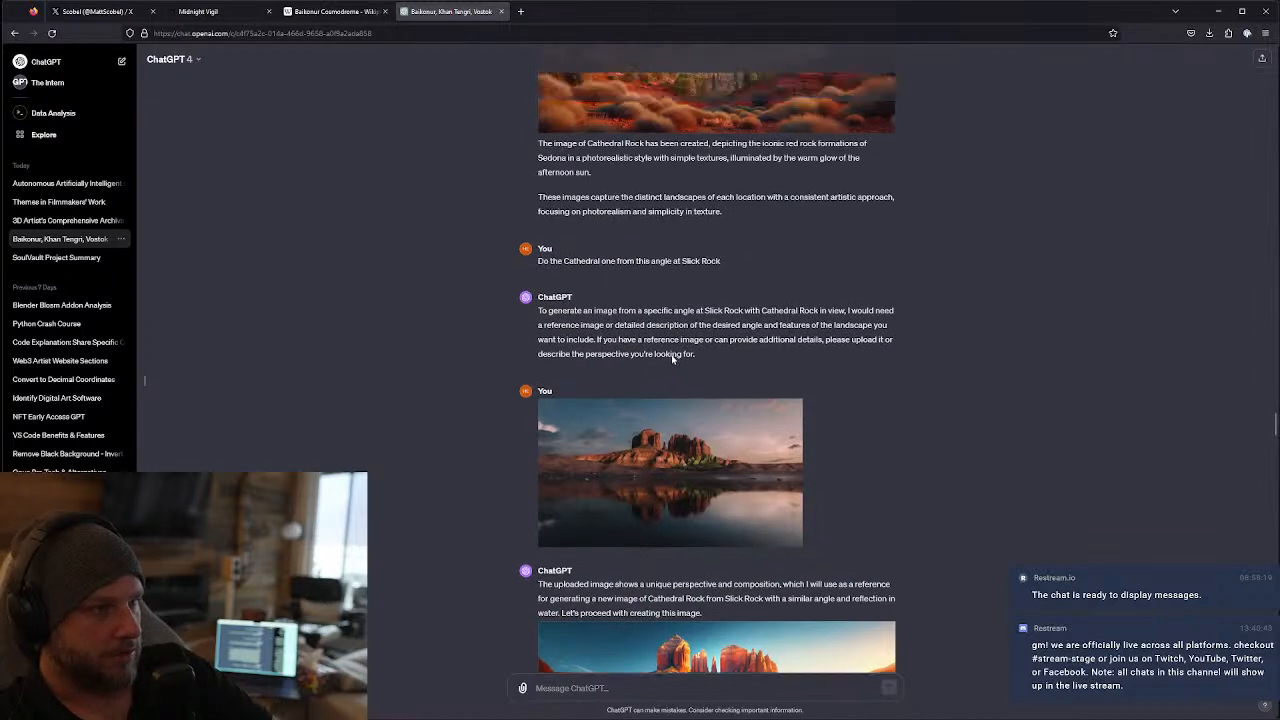
scroll(671, 354, up, 4)
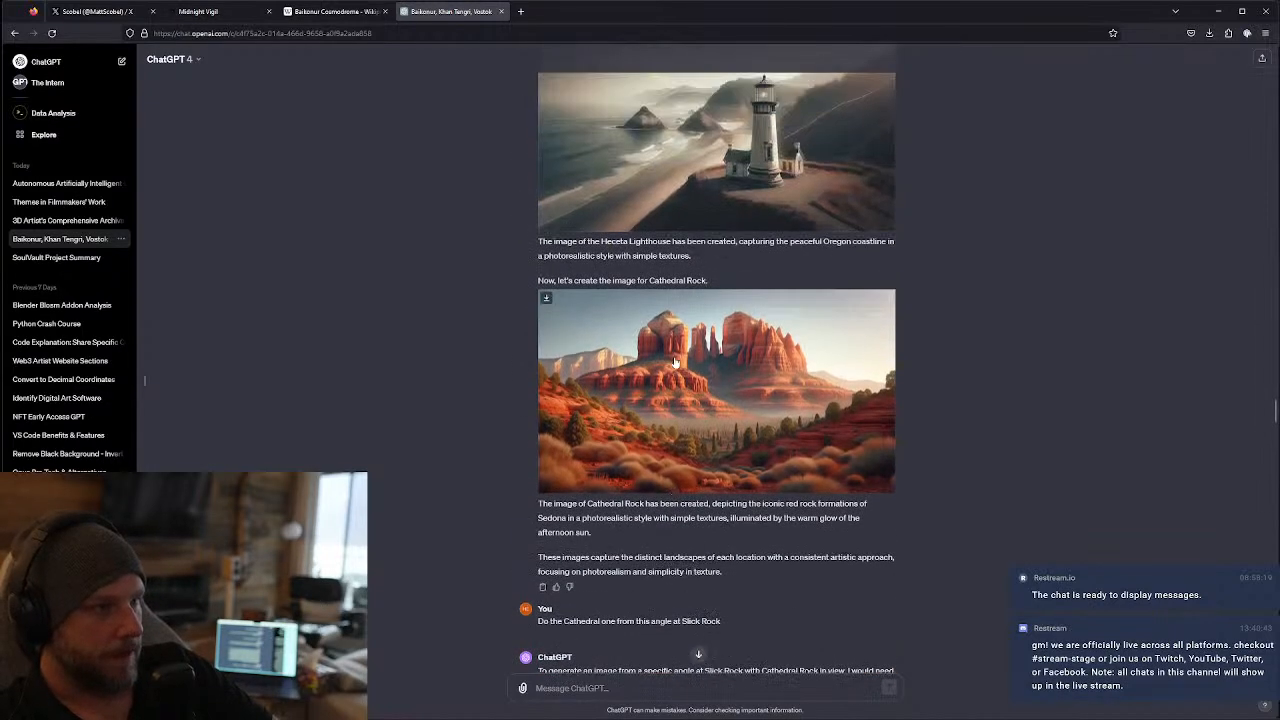
click(714, 399)
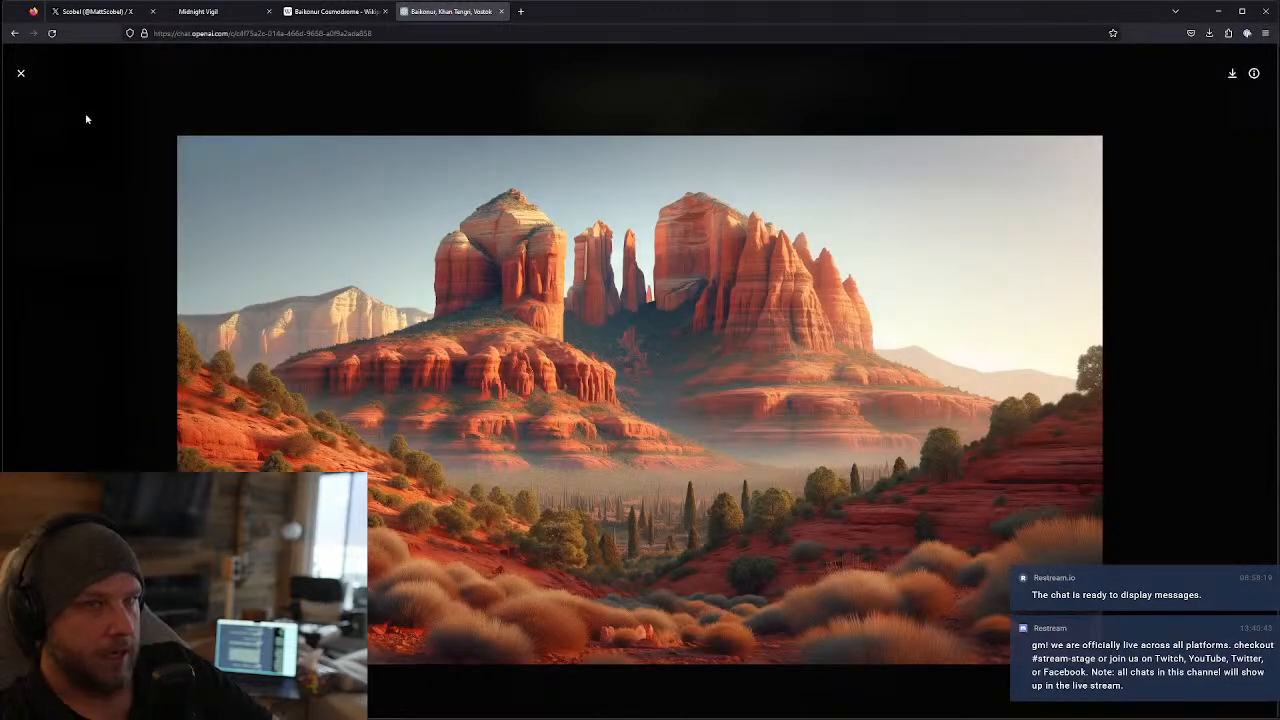
click(20, 73)
- View the generated Heceta Lighthouse coastline image at full size and close it
scroll(720, 335, up, 3)
click(720, 335)
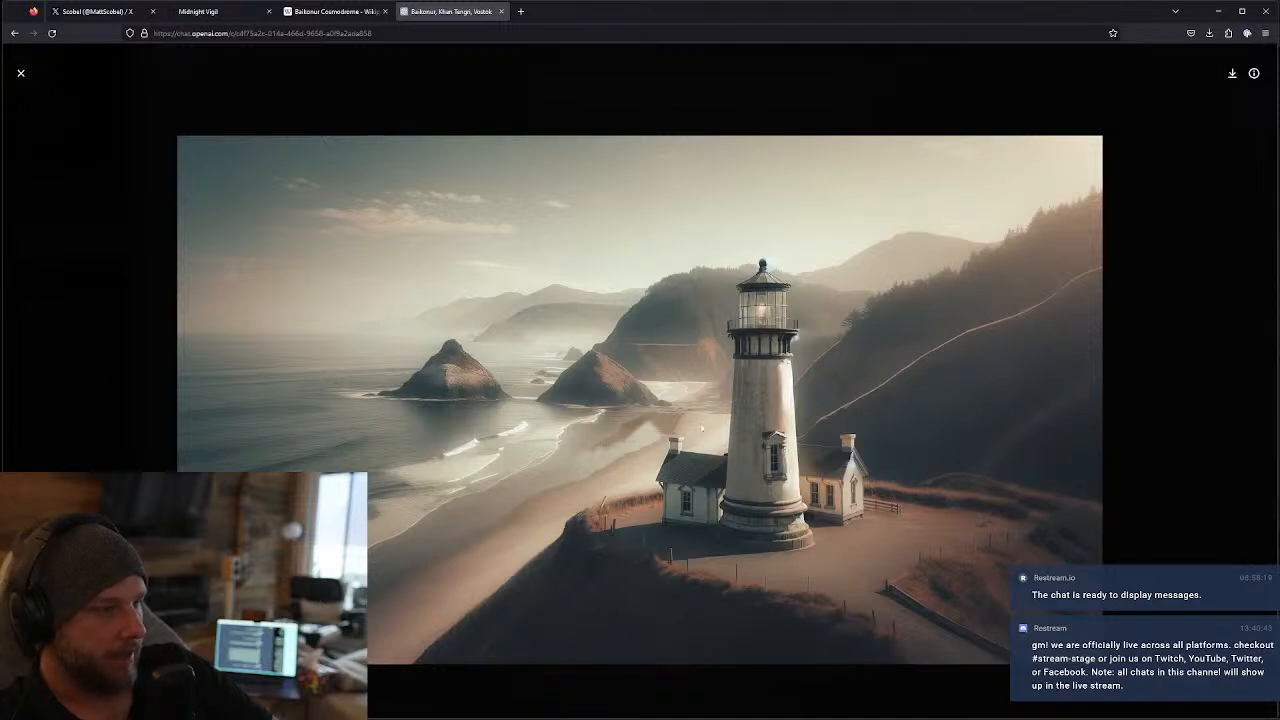
click(20, 73)
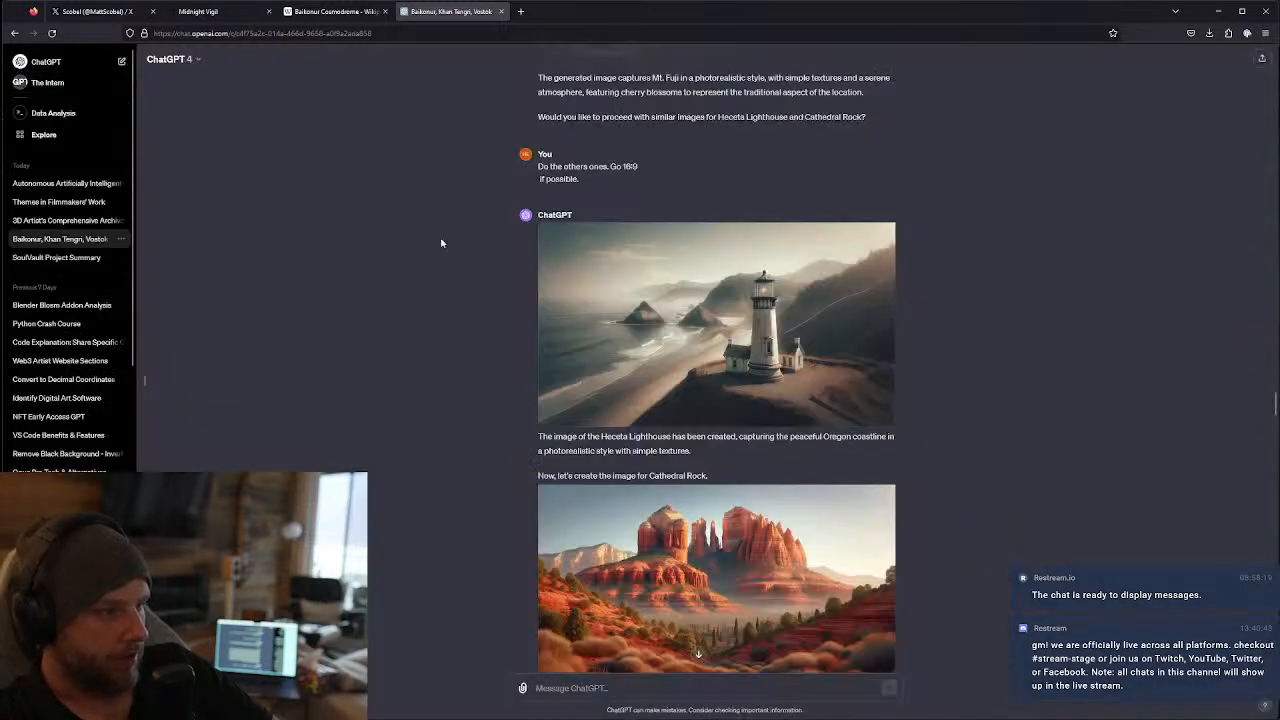
- Find the generated Mt. Fuji landscape in the conversation, view it at full size and close it
scroll(667, 334, up, 2)
scroll(700, 420, up, 3)
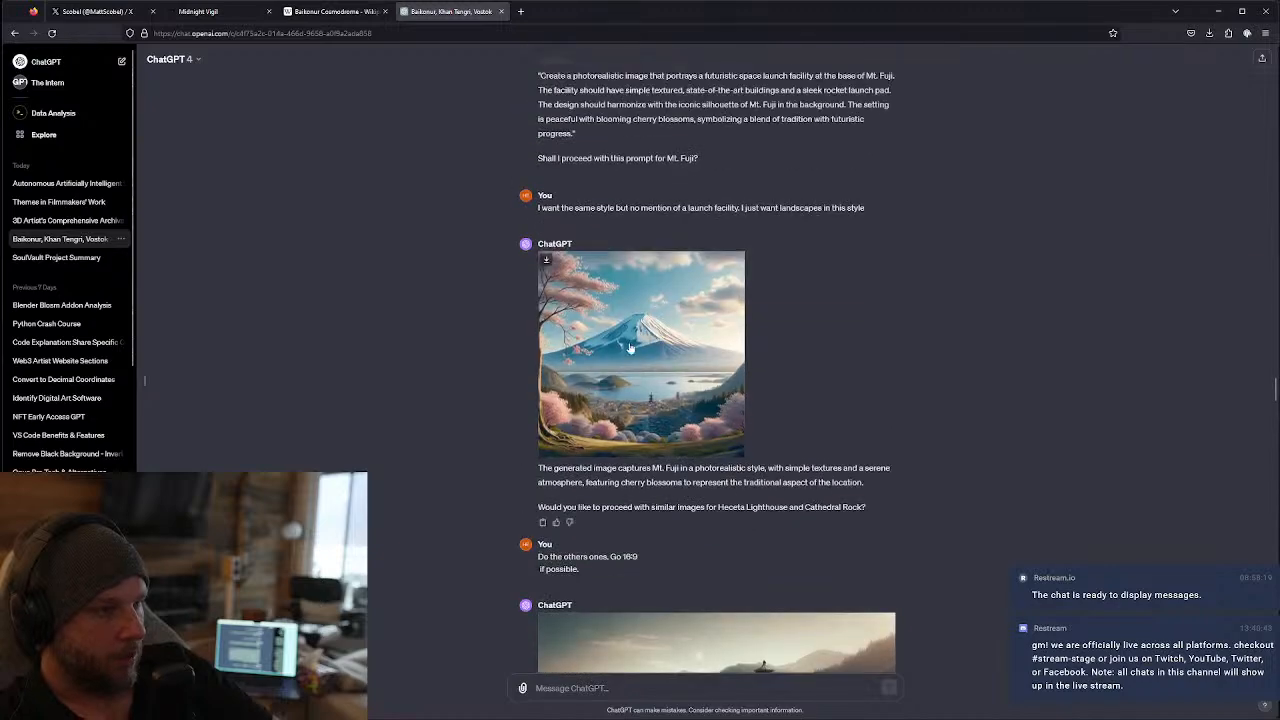
scroll(683, 463, down, 3)
click(655, 295)
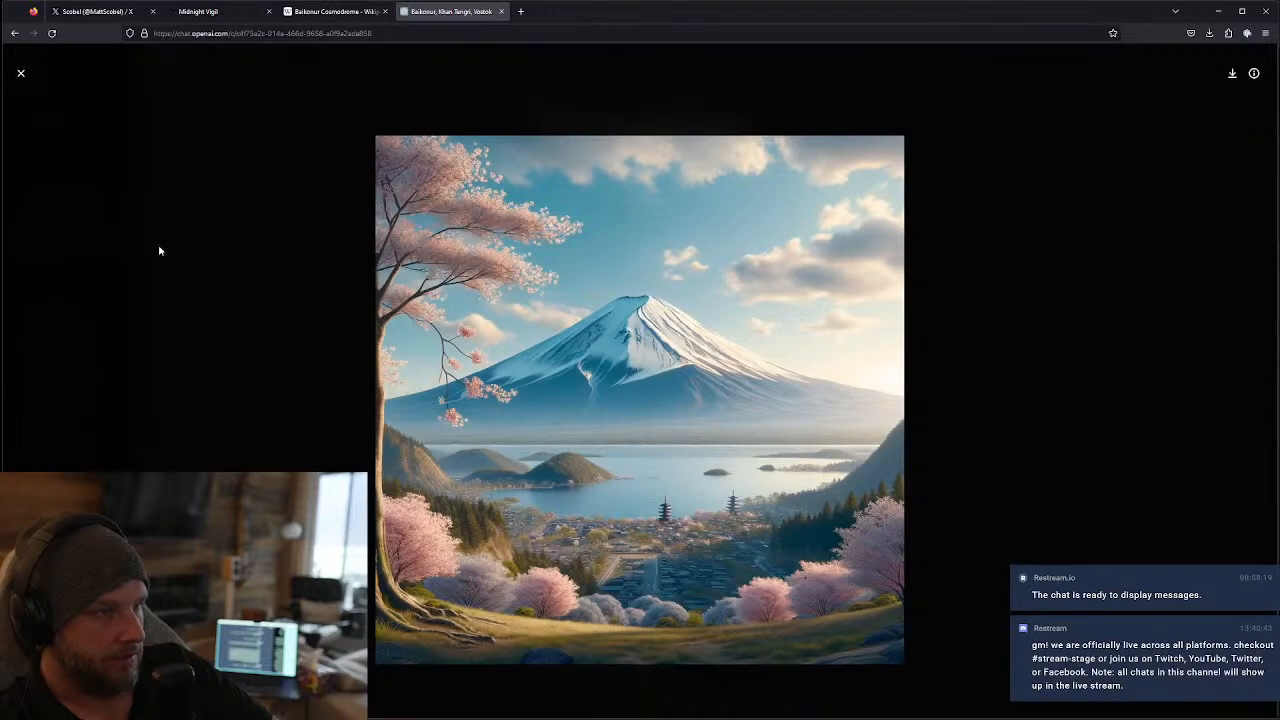
click(20, 73)
- Go back past the snowy terrain reference in the conversation and view the generated mountain launch-facility image with rockets at full size
scroll(795, 452, up, 5)
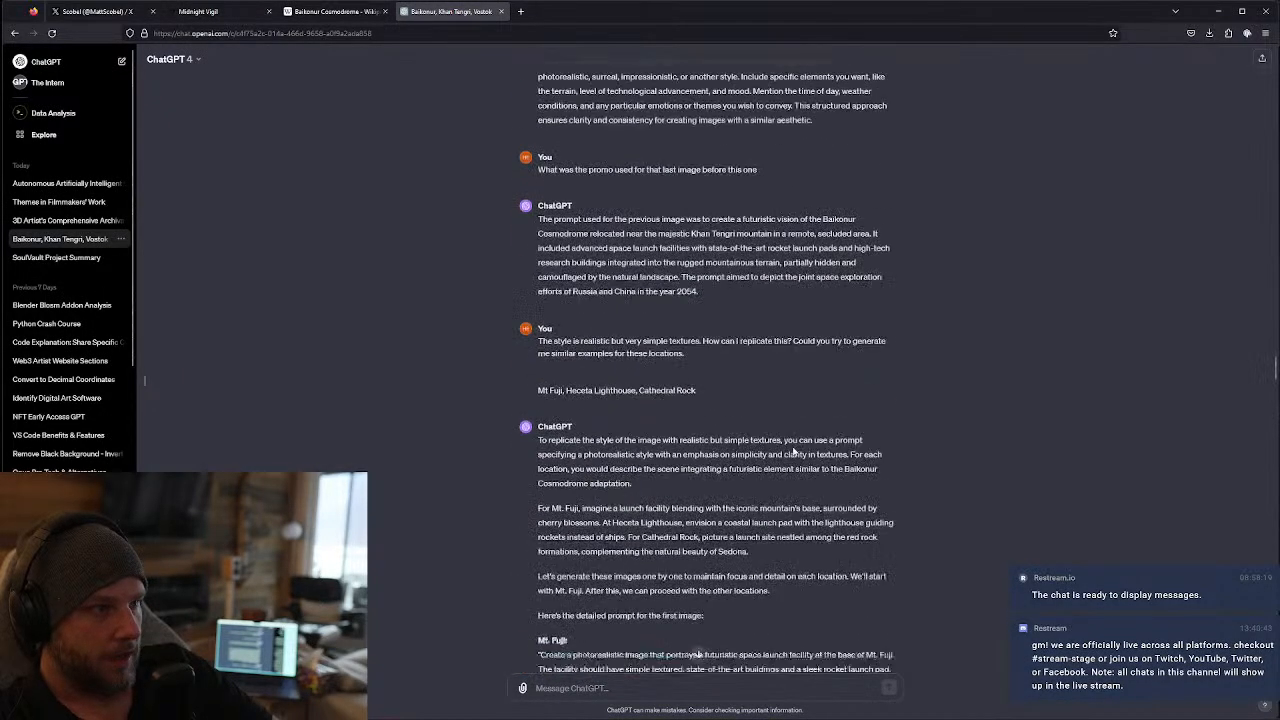
scroll(795, 452, up, 10)
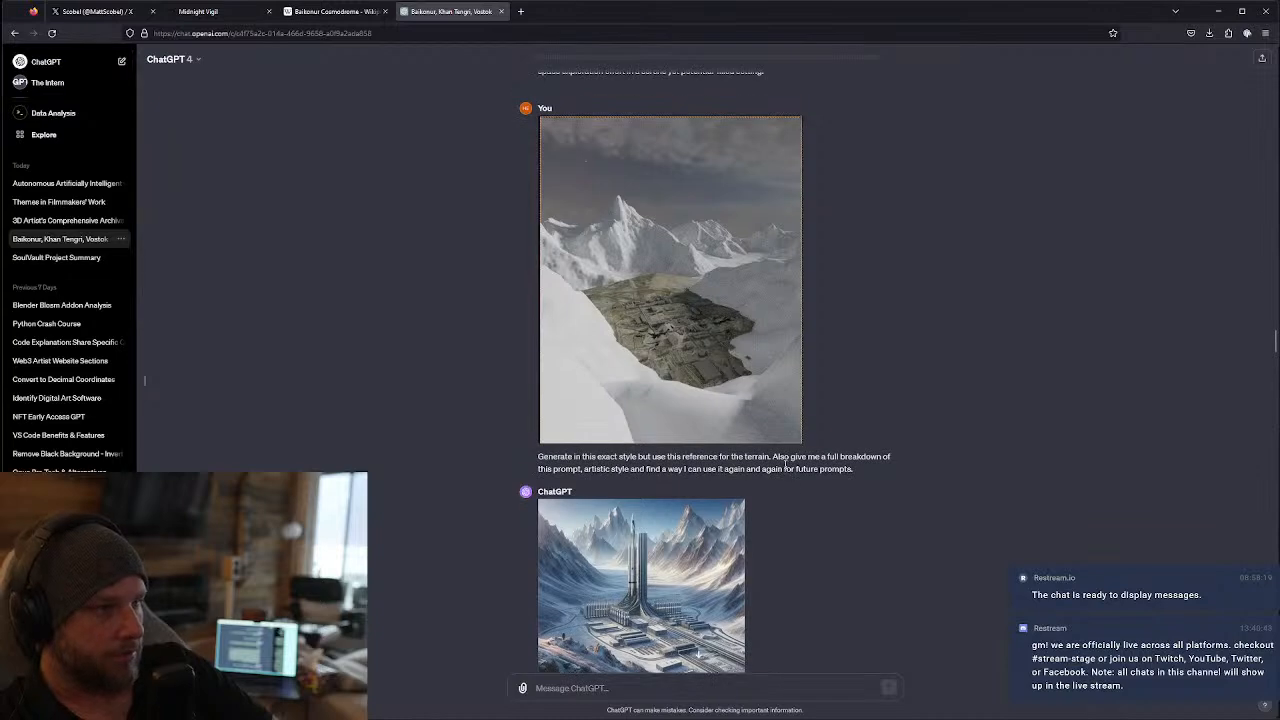
scroll(786, 463, up, 2)
scroll(709, 464, down, 3)
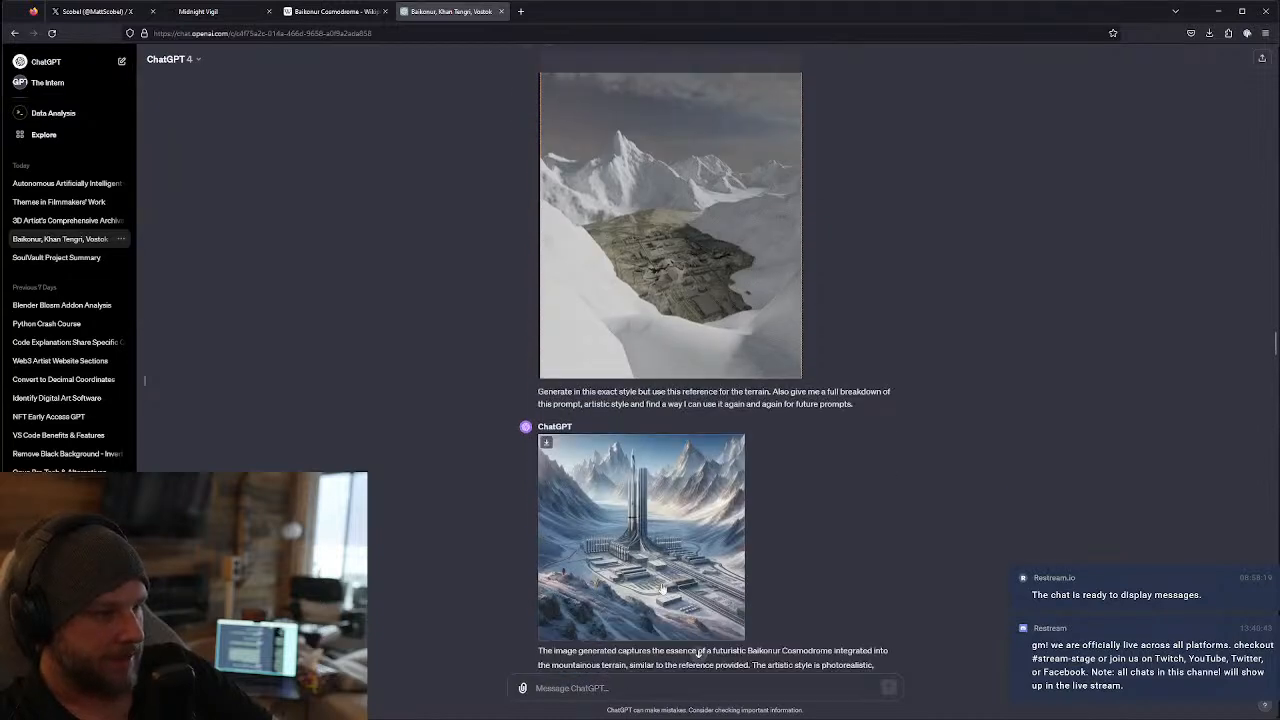
scroll(709, 463, down, 5)
click(709, 463)
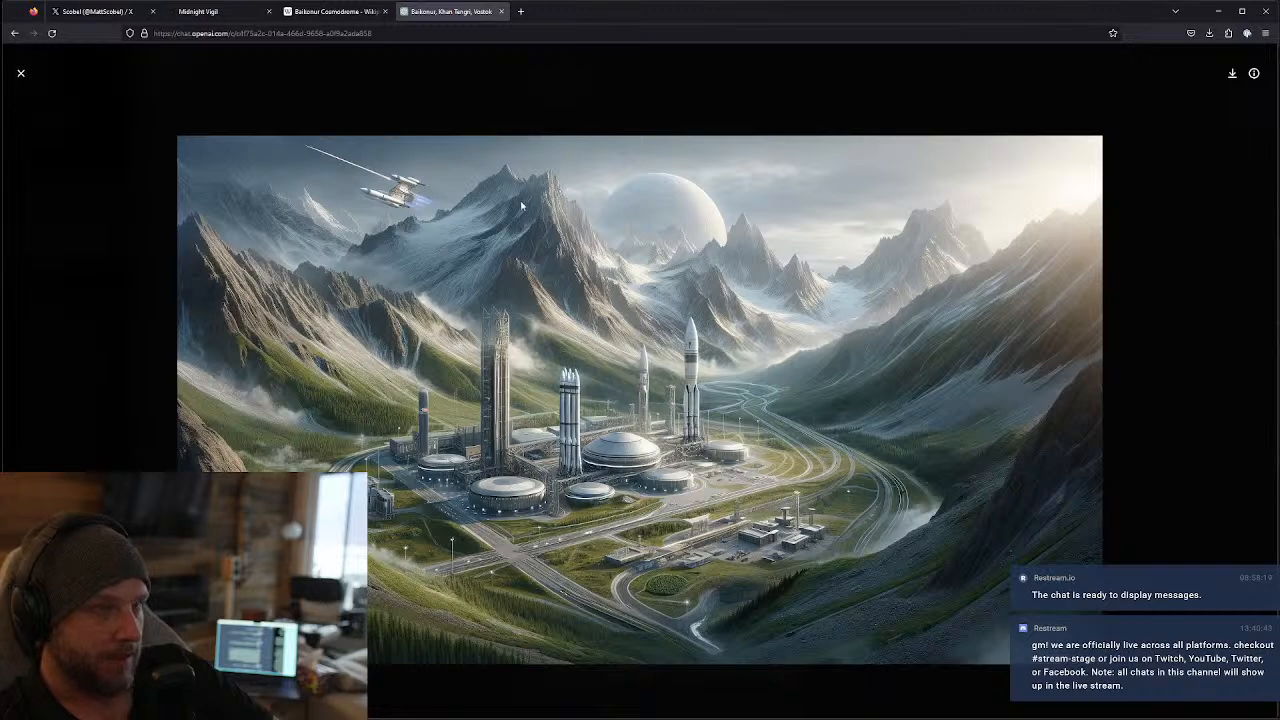
- Compare the snowy launch-site "wip" post on X with the generated mountain launch-facility image, alternating between the two
click(108, 14)
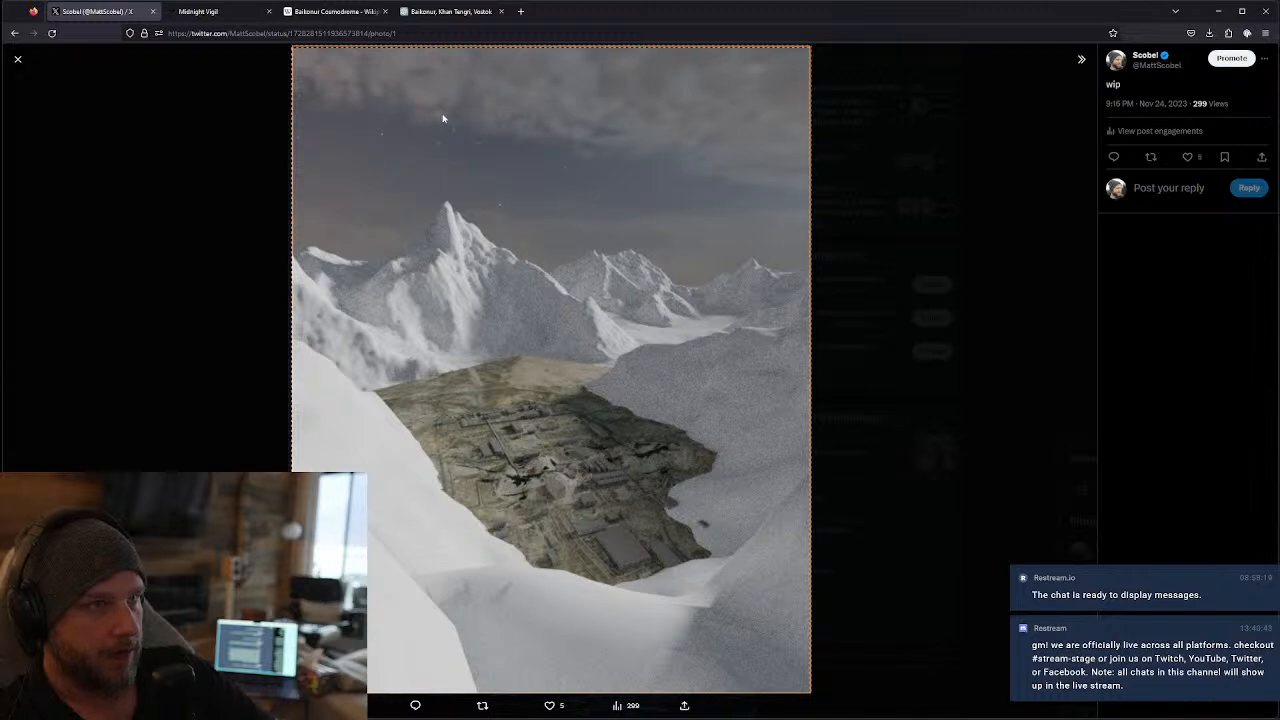
click(432, 16)
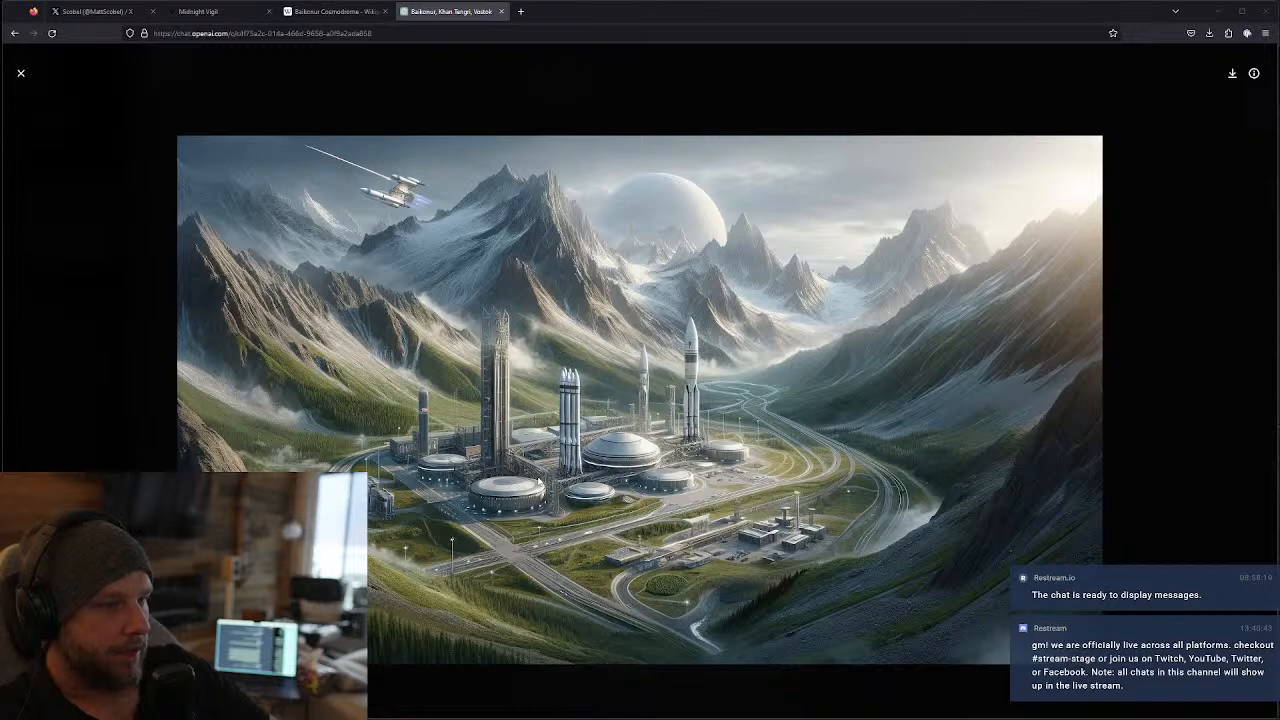
click(98, 11)
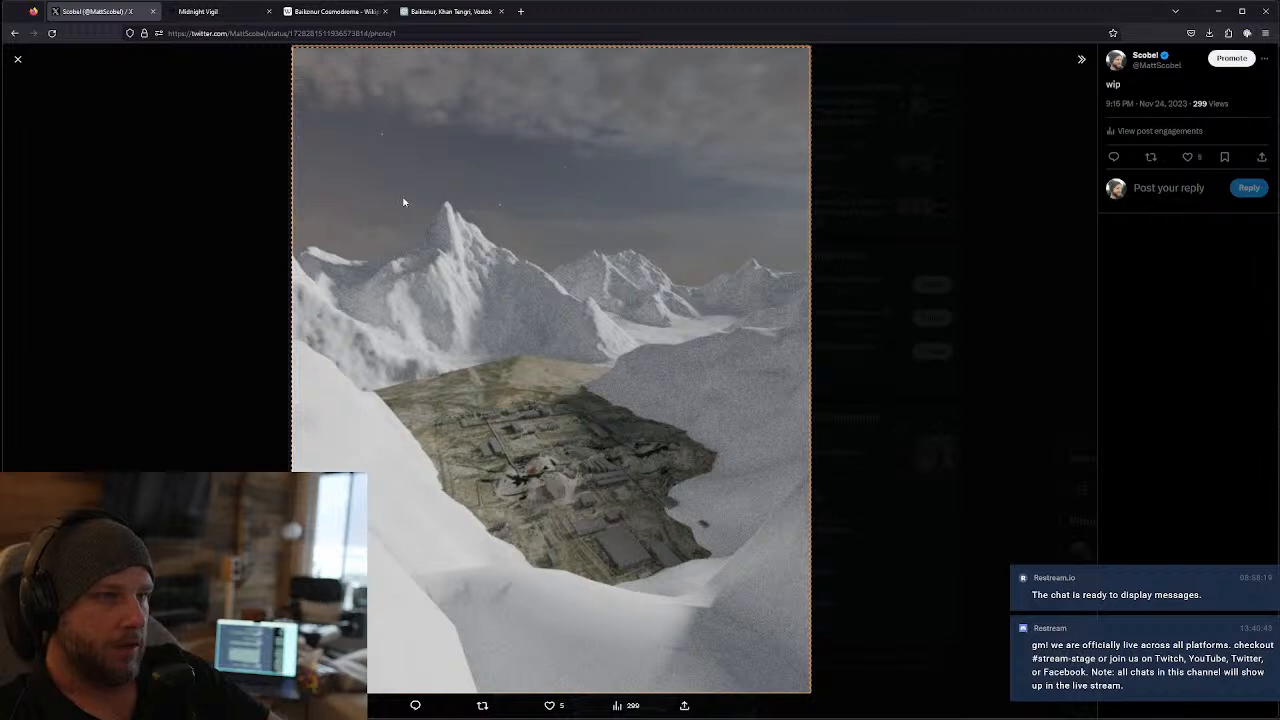
click(426, 14)
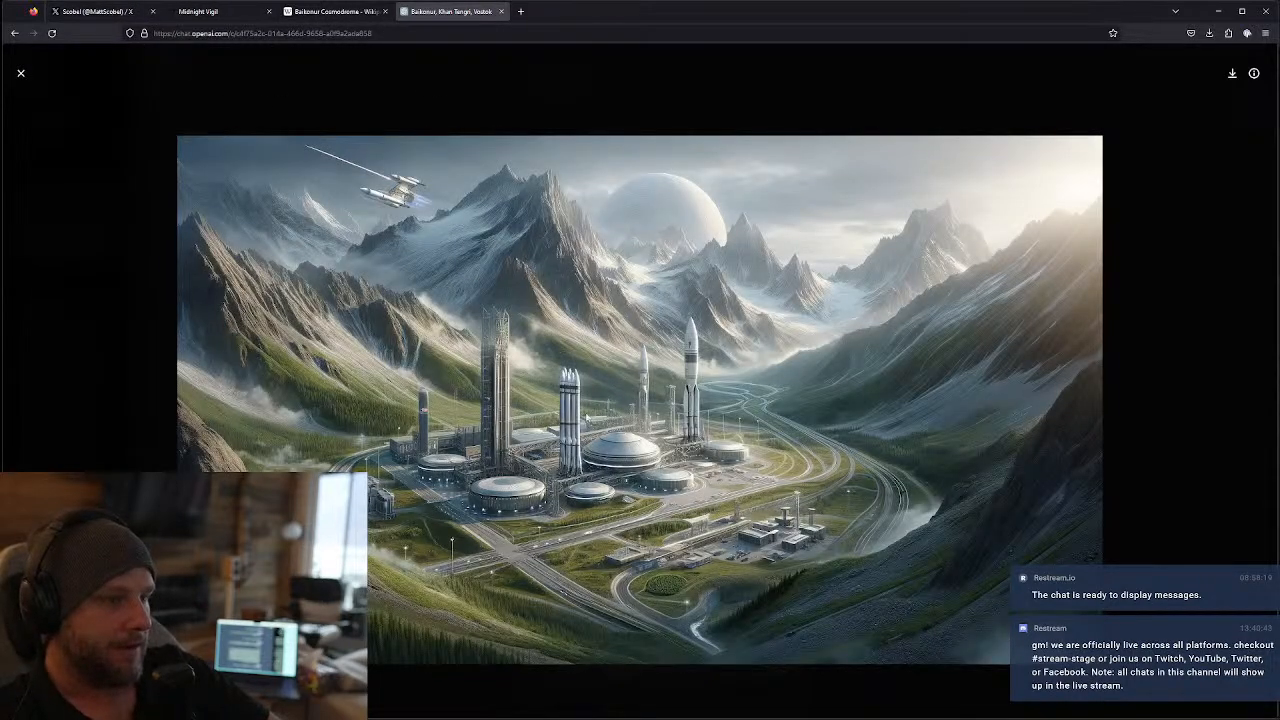
click(100, 11)
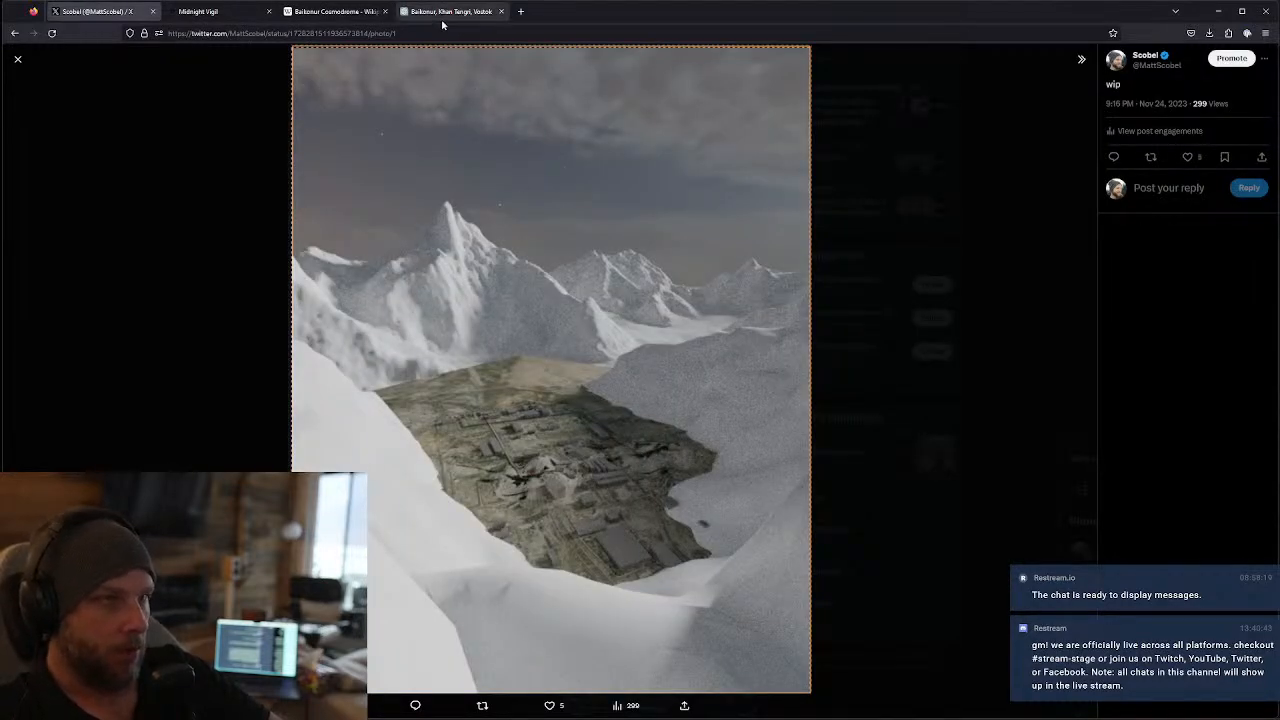
click(470, 12)
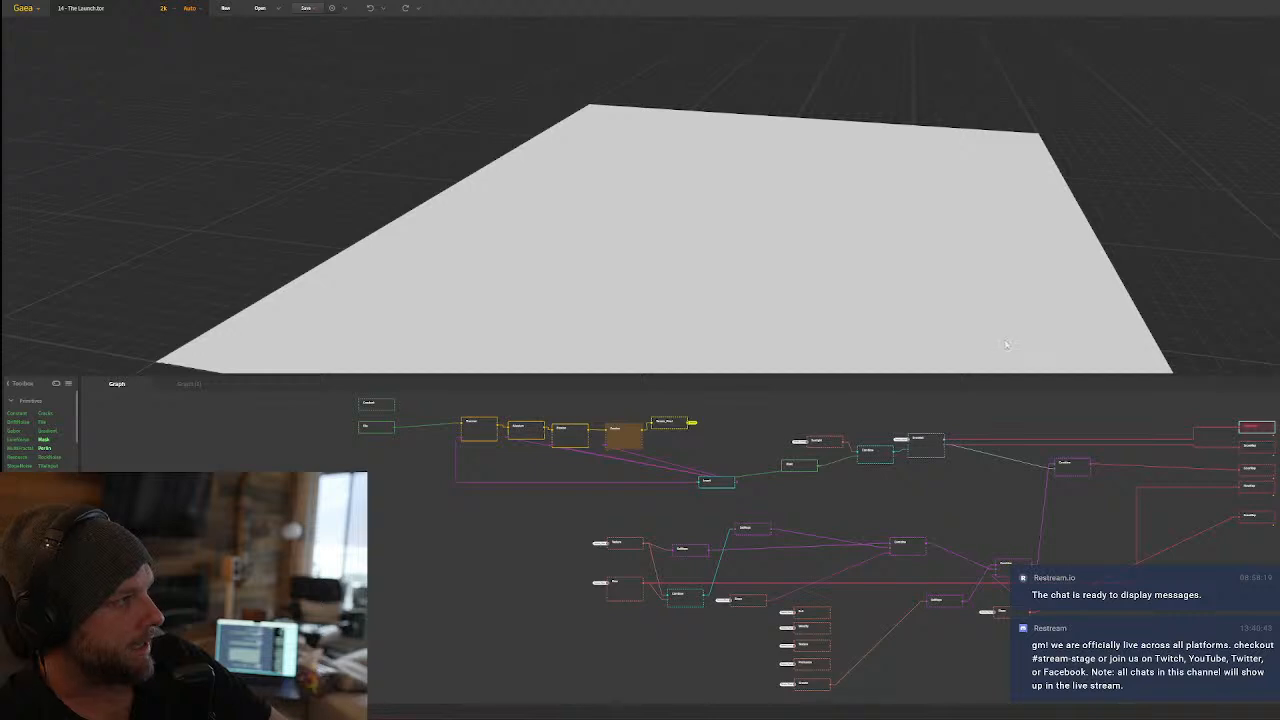
- Switch to Blender and open "14 - The Launch - v1.0.blend" from the project's Blender folder
key(alt+Tab)
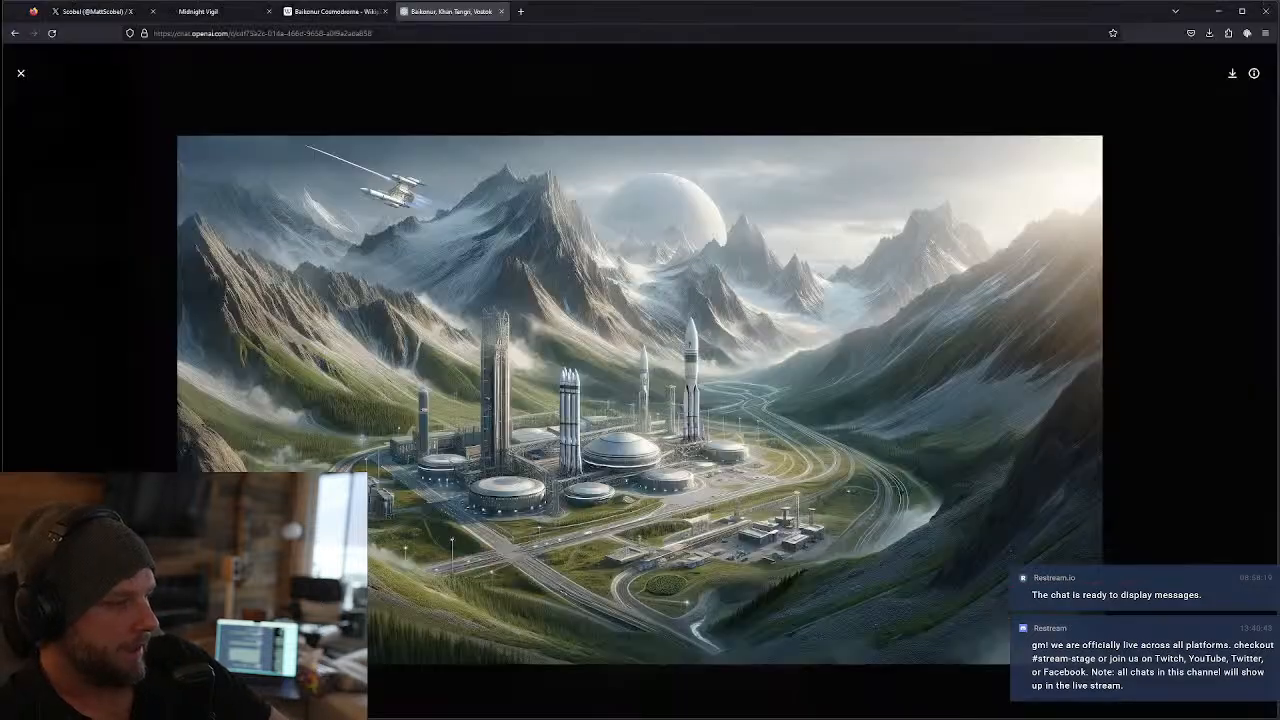
key(alt+Tab)
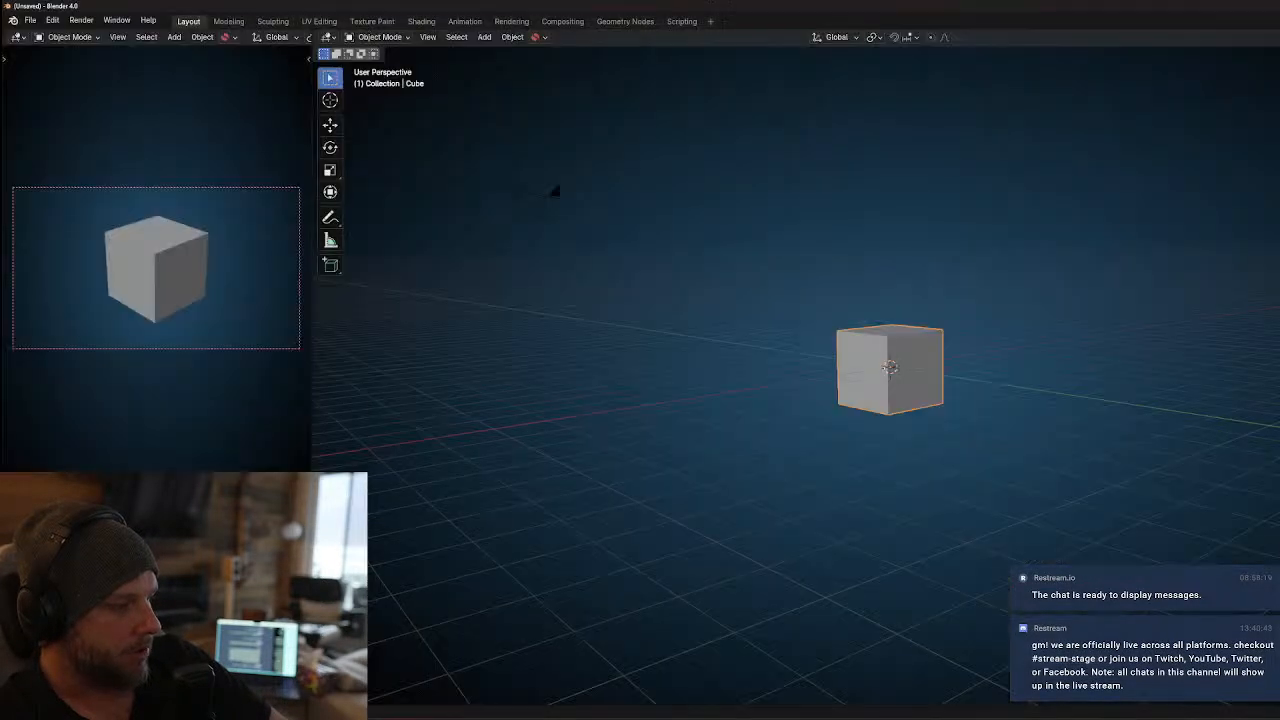
click(30, 20)
mouse_move(112, 61)
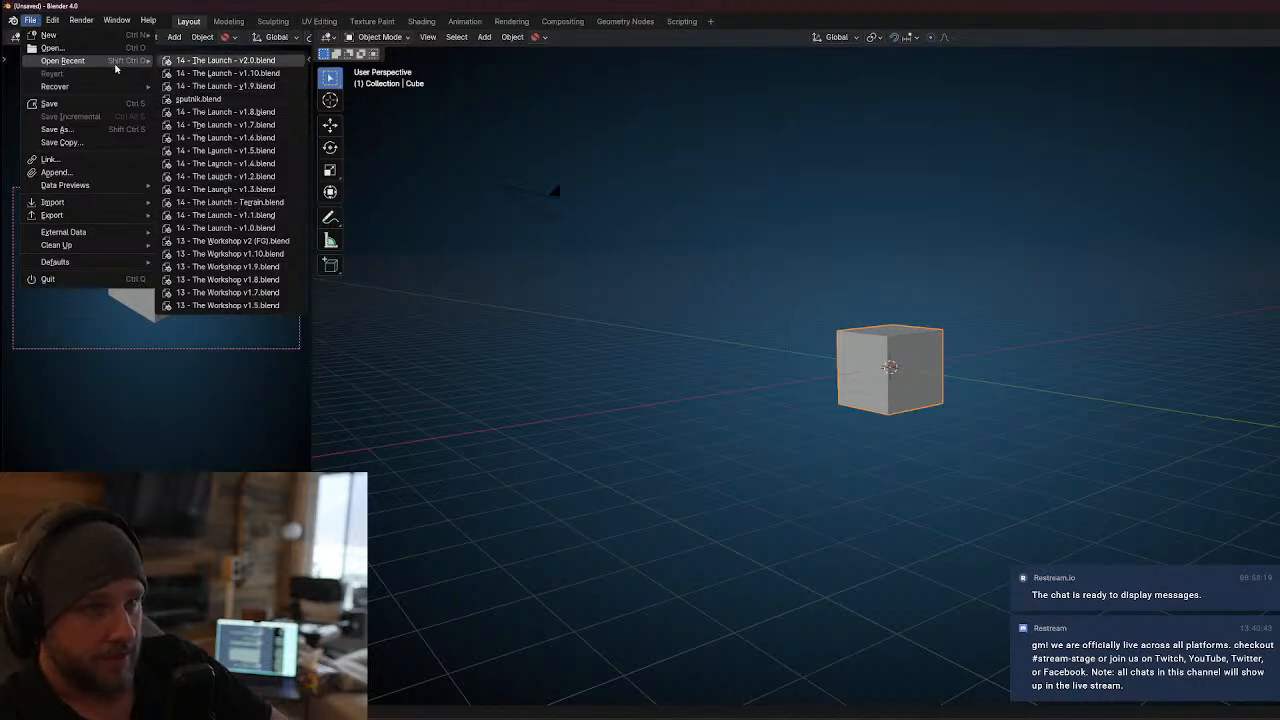
click(52, 48)
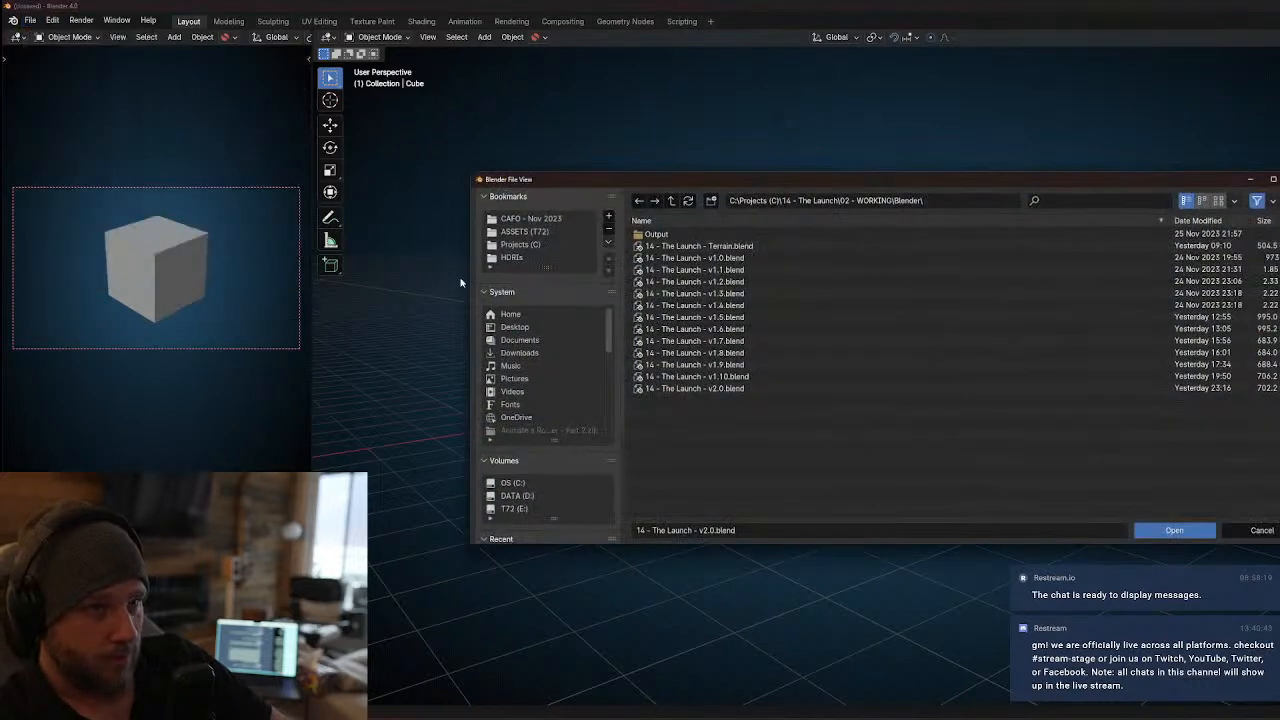
click(706, 258)
double_click(706, 258)
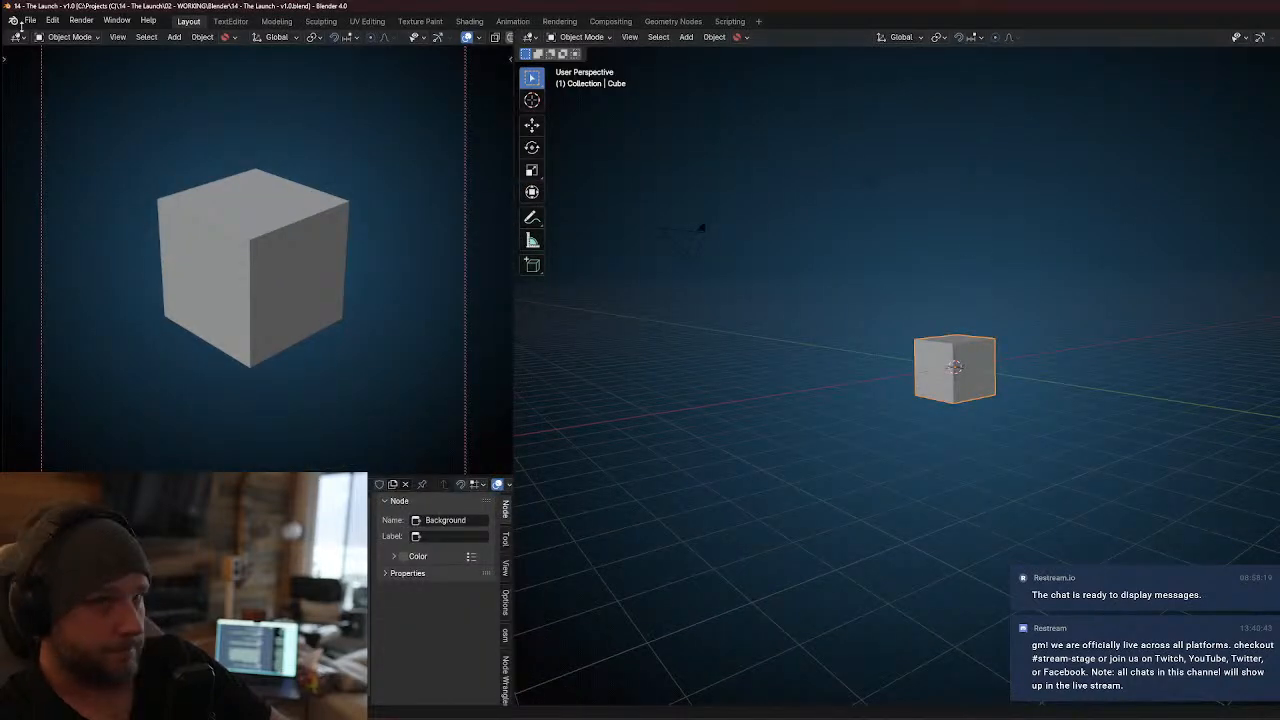
- Open "14 - The Launch - v1.1.blend" and inspect the building layout and surrounding mountains from an angled perspective
click(30, 20)
click(52, 48)
double_click(745, 269)
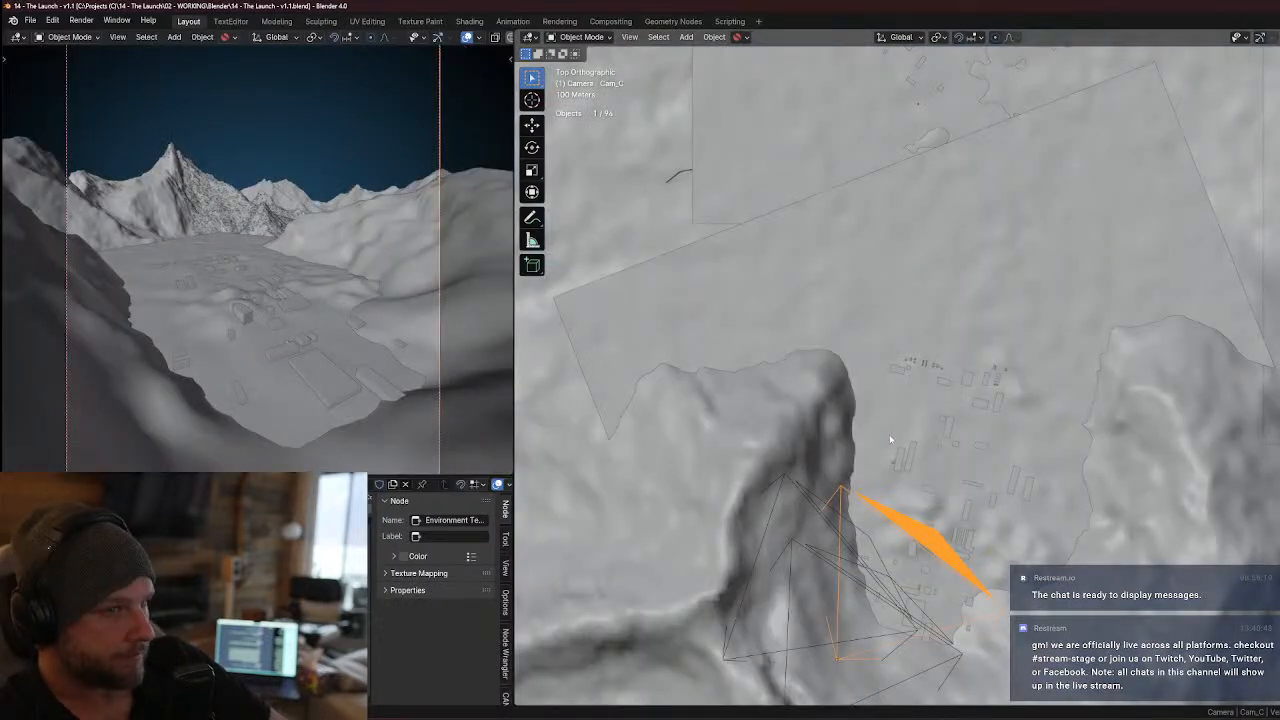
middle_drag(889, 434, 860, 410)
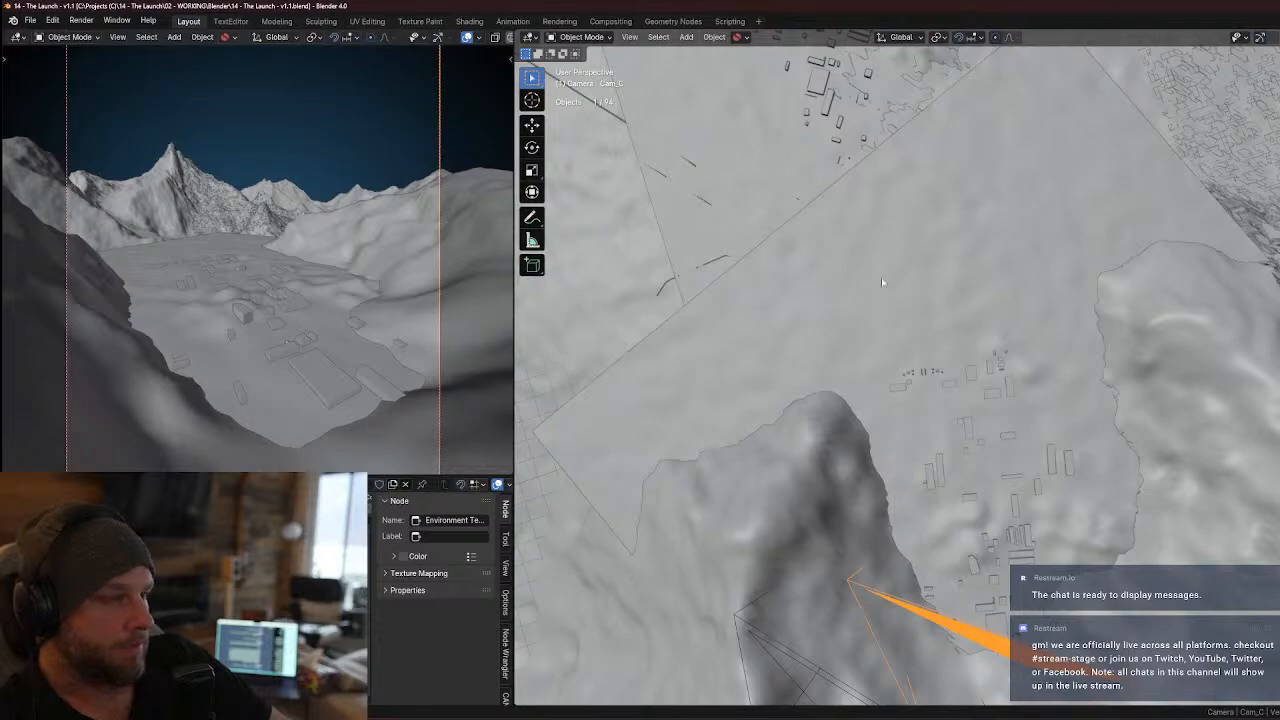
middle_drag(881, 277, 931, 314)
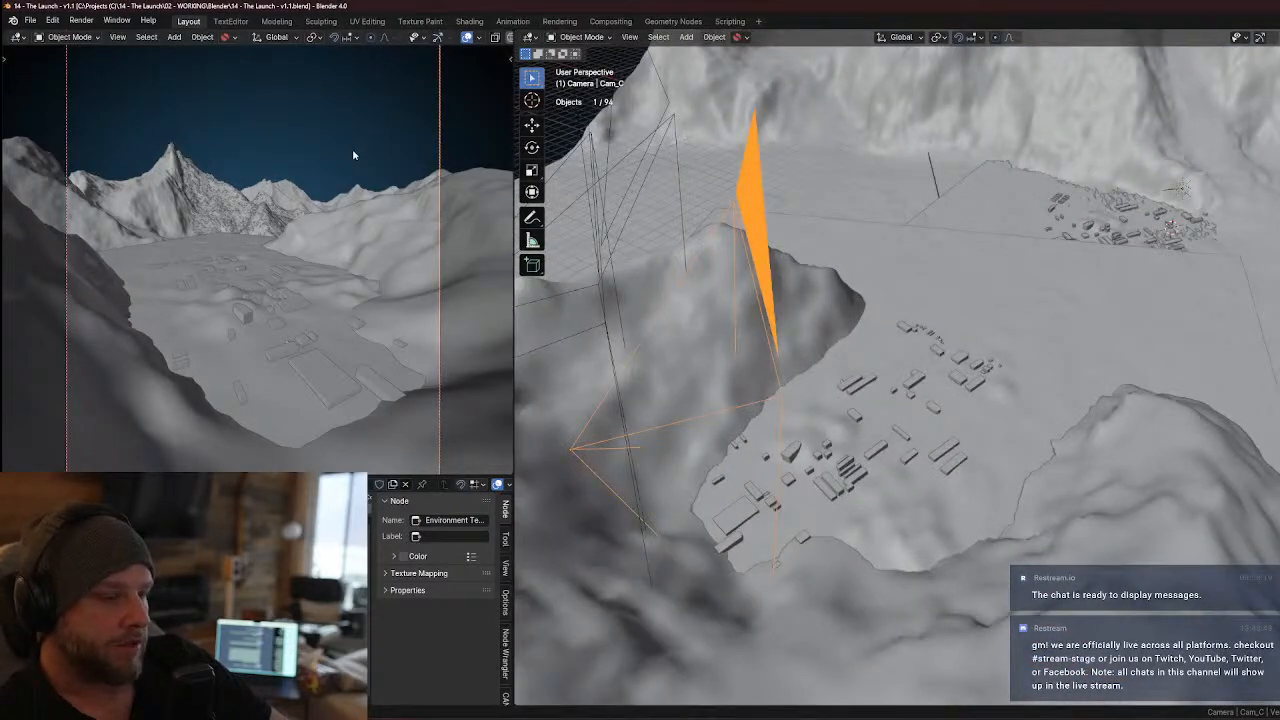
- Show the camera view in rendered shading, set the output resolution to 1920 × 1080 px and compare it with the generated launch-facility image
key(z)
click(346, 88)
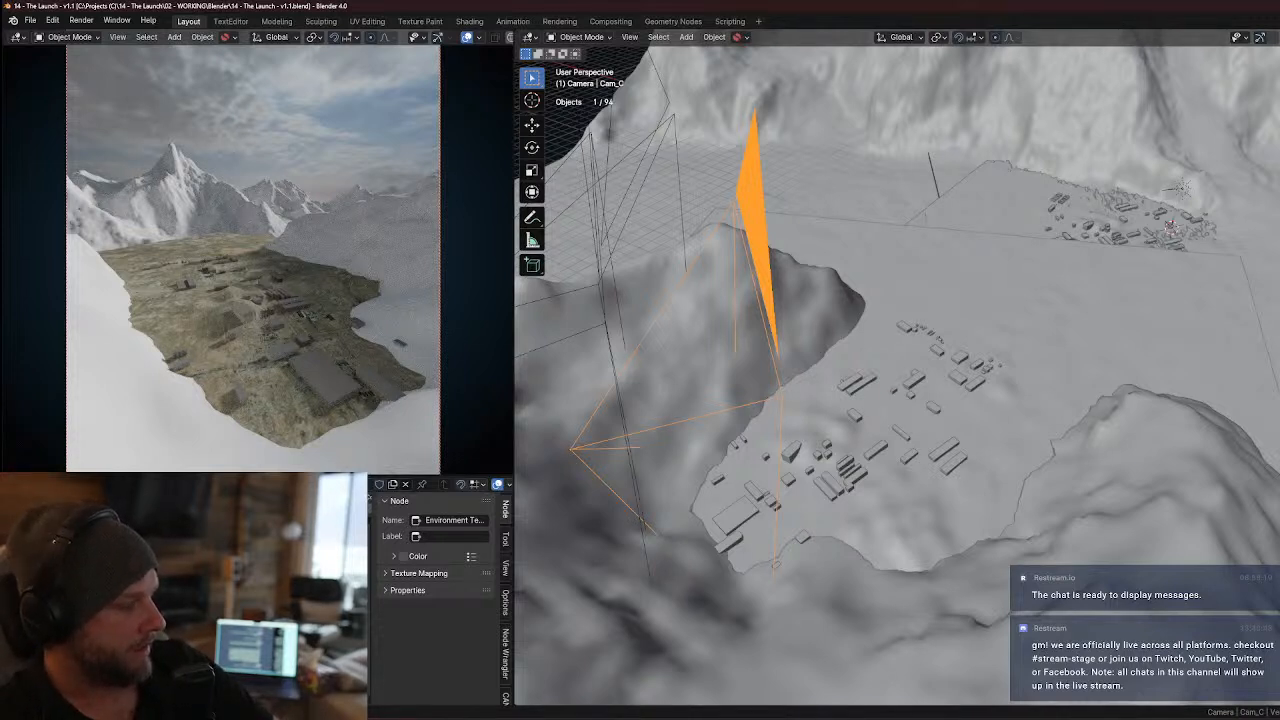
key(Tab)
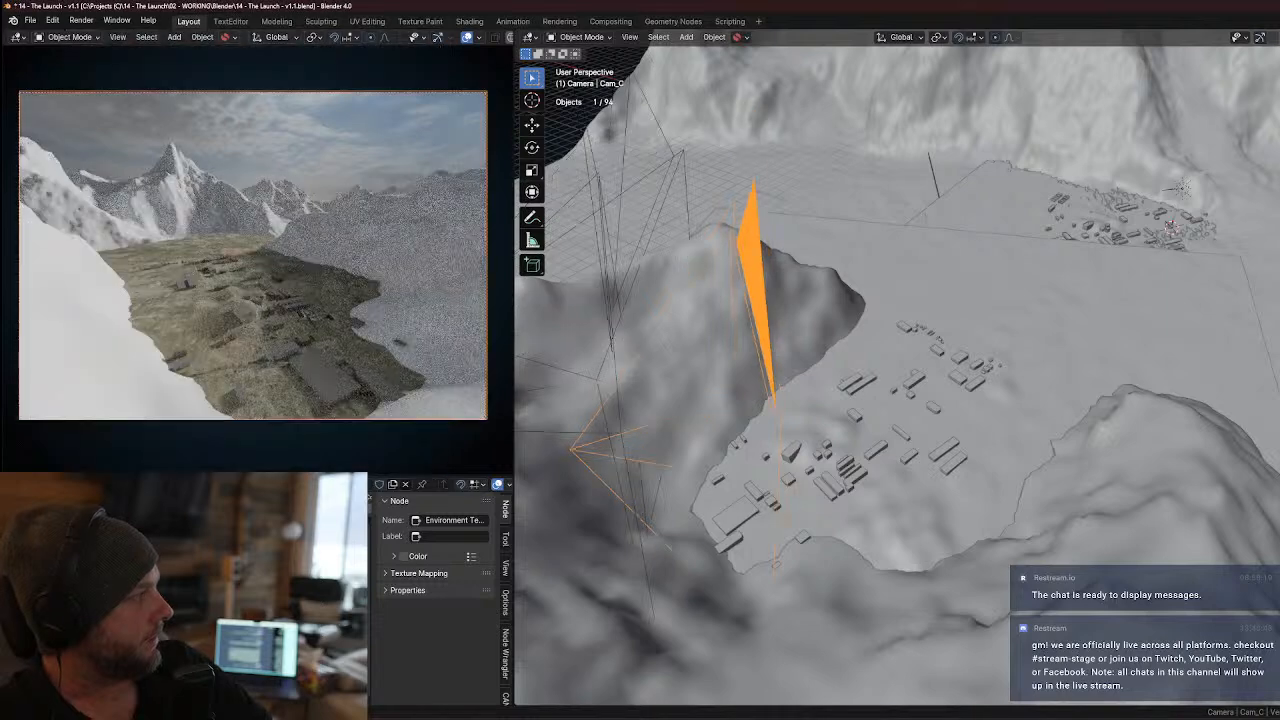
key(Return)
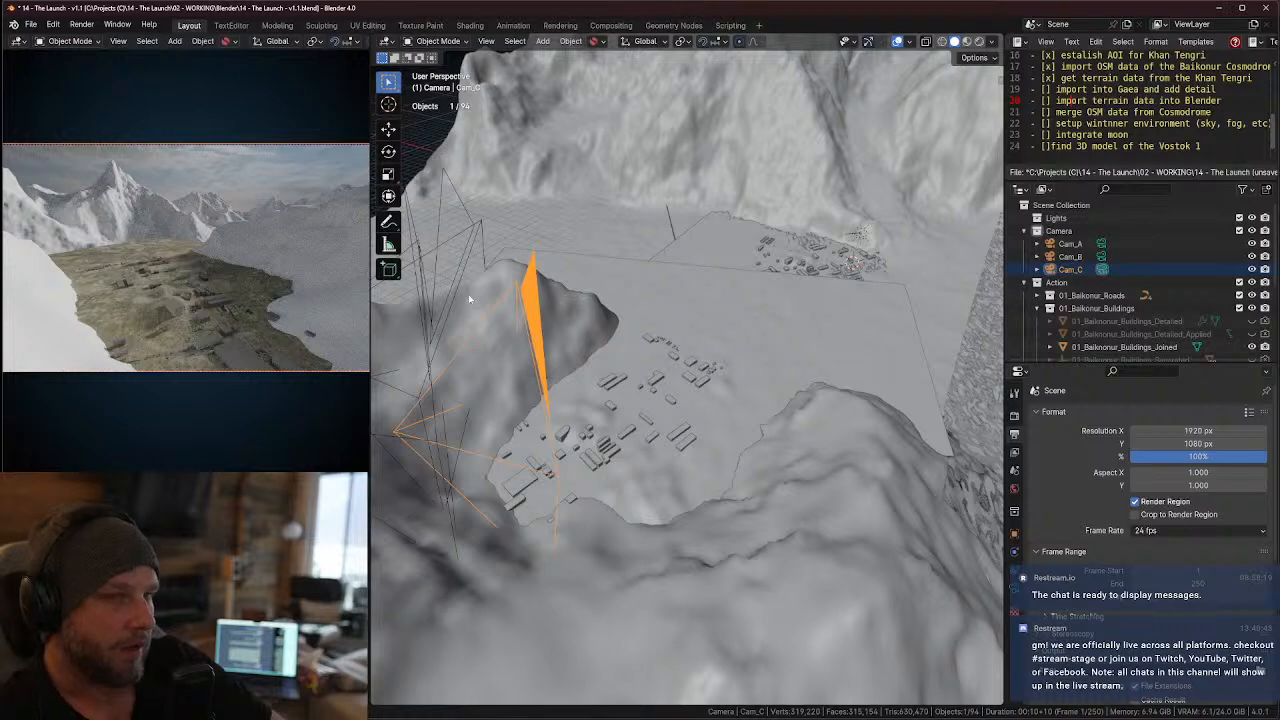
key(alt+Tab)
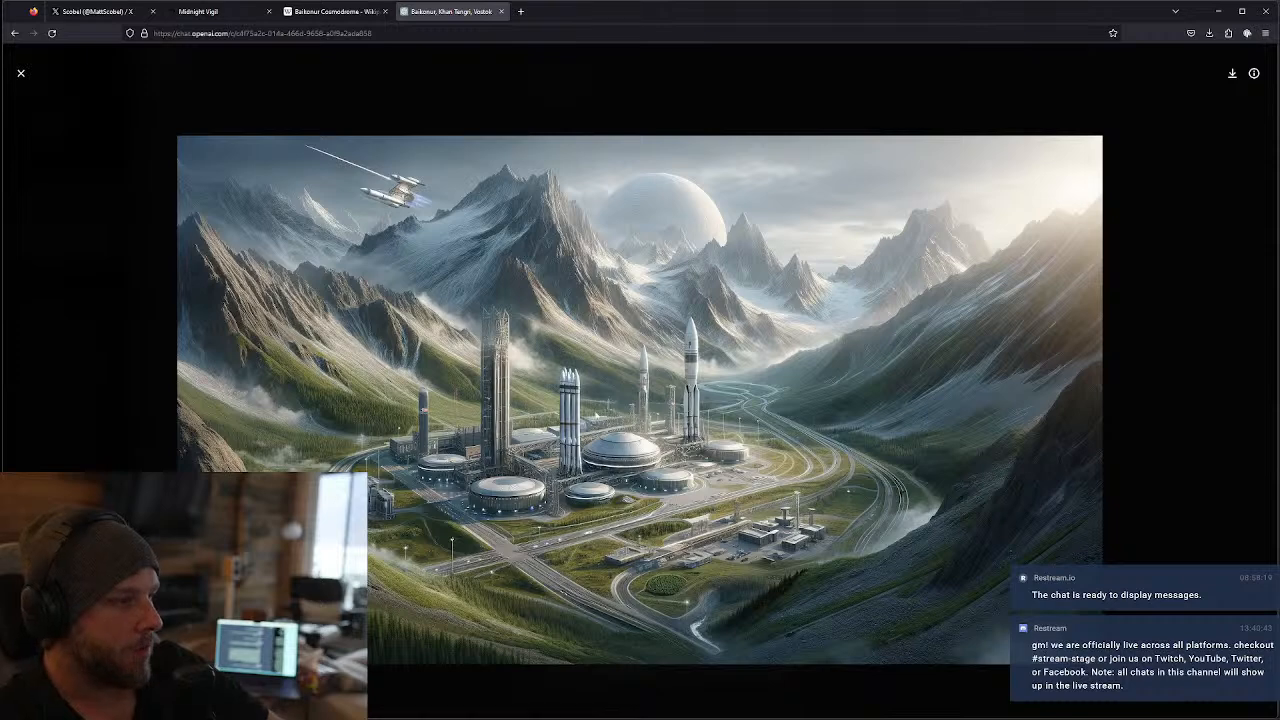
key(alt+Tab)
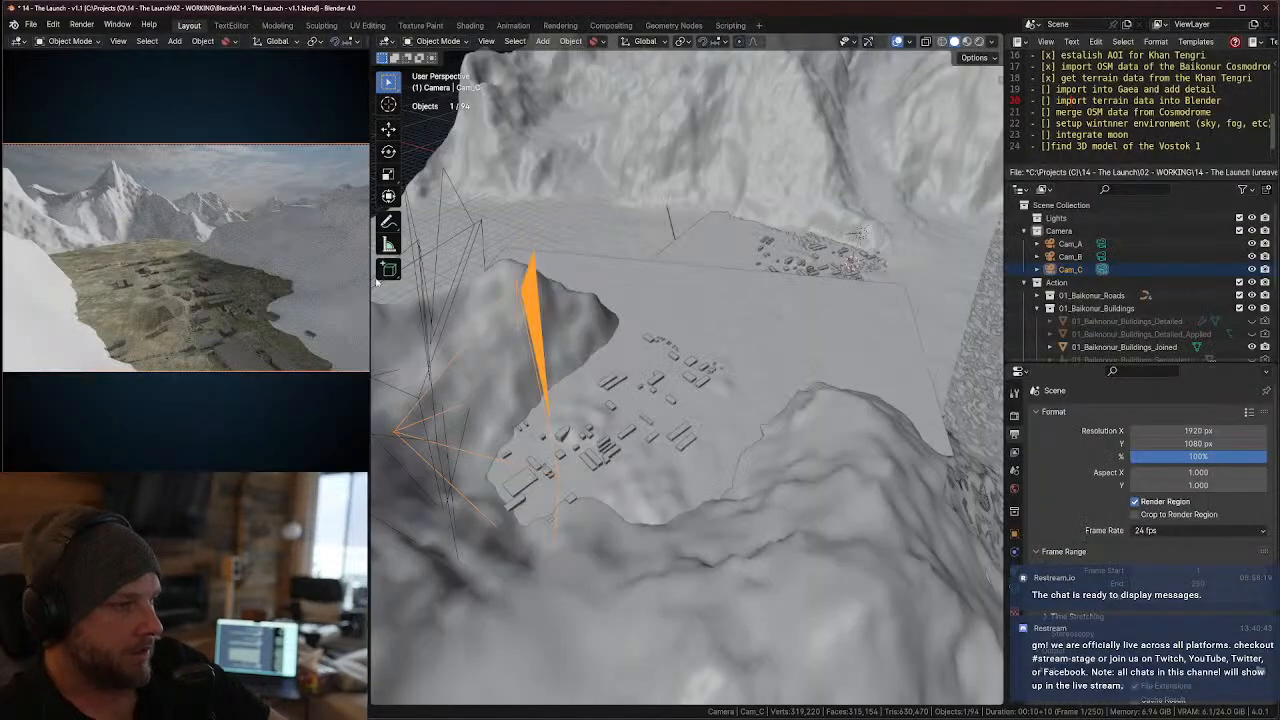
- Switch to Gaea and examine the source terrain node that feeds the Thermal node from several angles
key(alt+Tab)
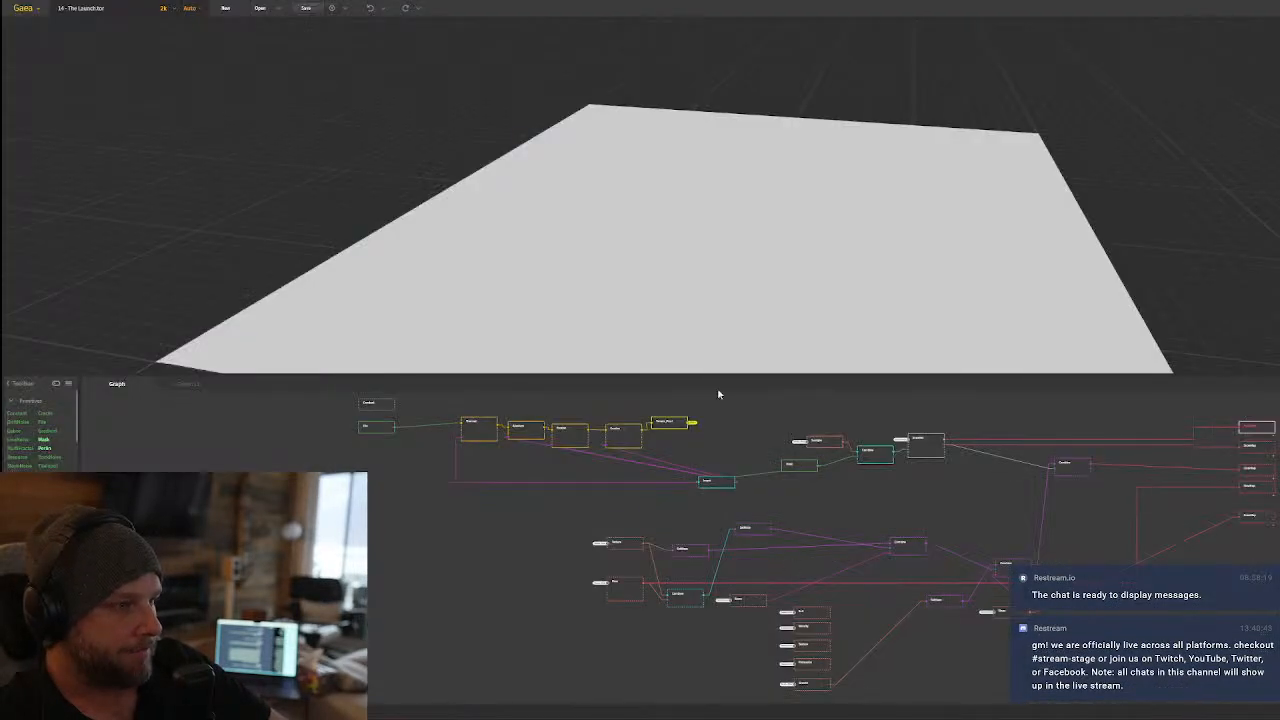
click(370, 427)
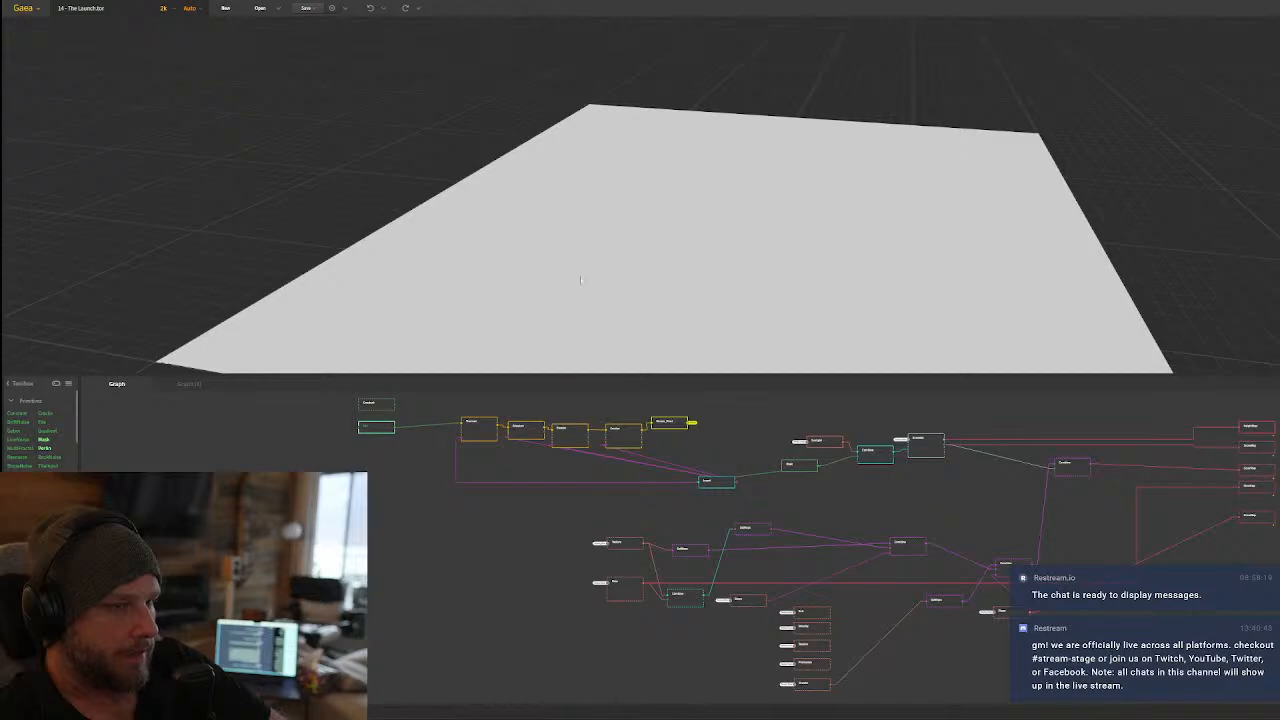
drag(581, 280, 739, 253)
scroll(779, 256, up, 3)
scroll(739, 256, down, 3)
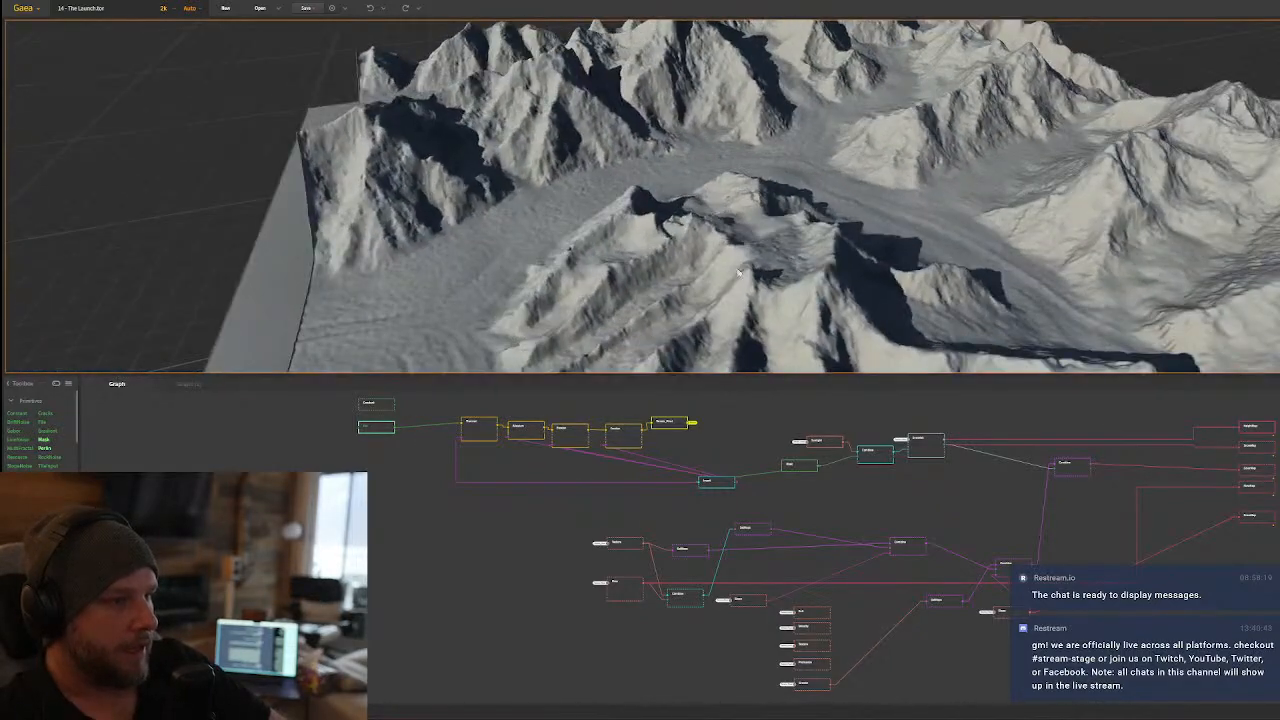
drag(688, 212, 740, 270)
- Preview the terrain at each successive node: Thermal, Alluvium, both Erosion nodes and Terrain_Final
click(480, 430)
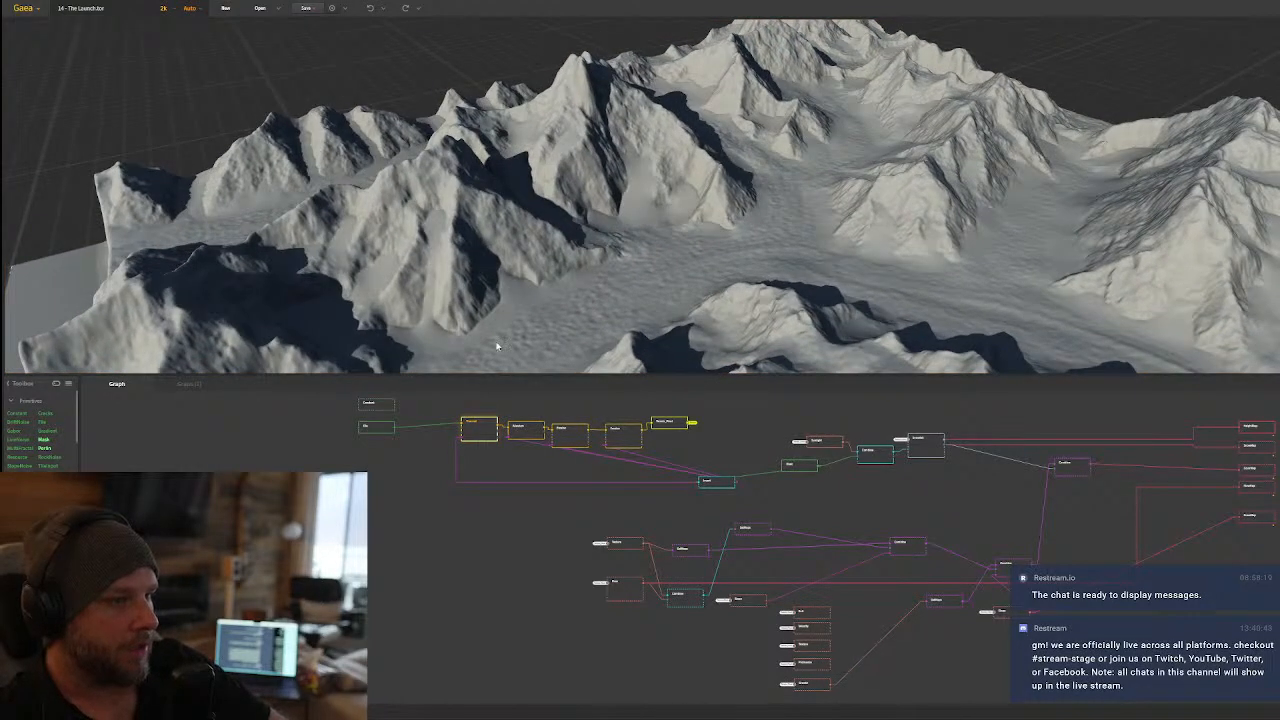
click(517, 435)
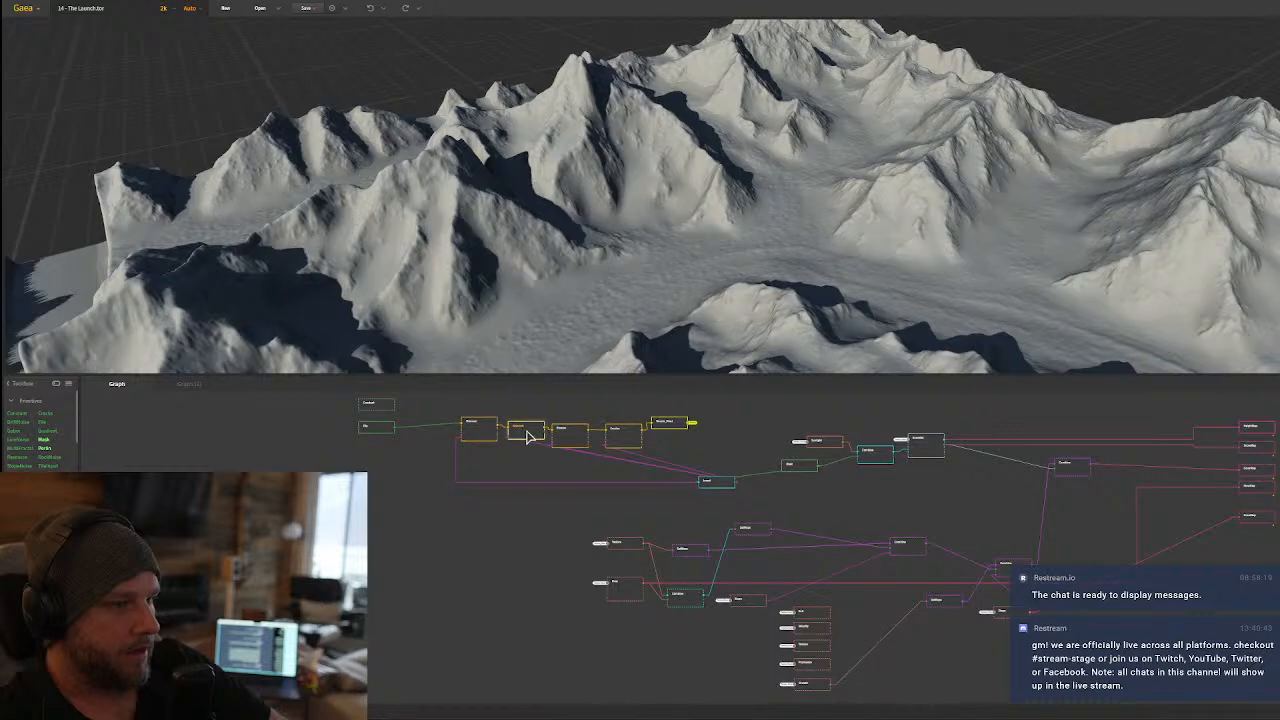
scroll(520, 435, up, 5)
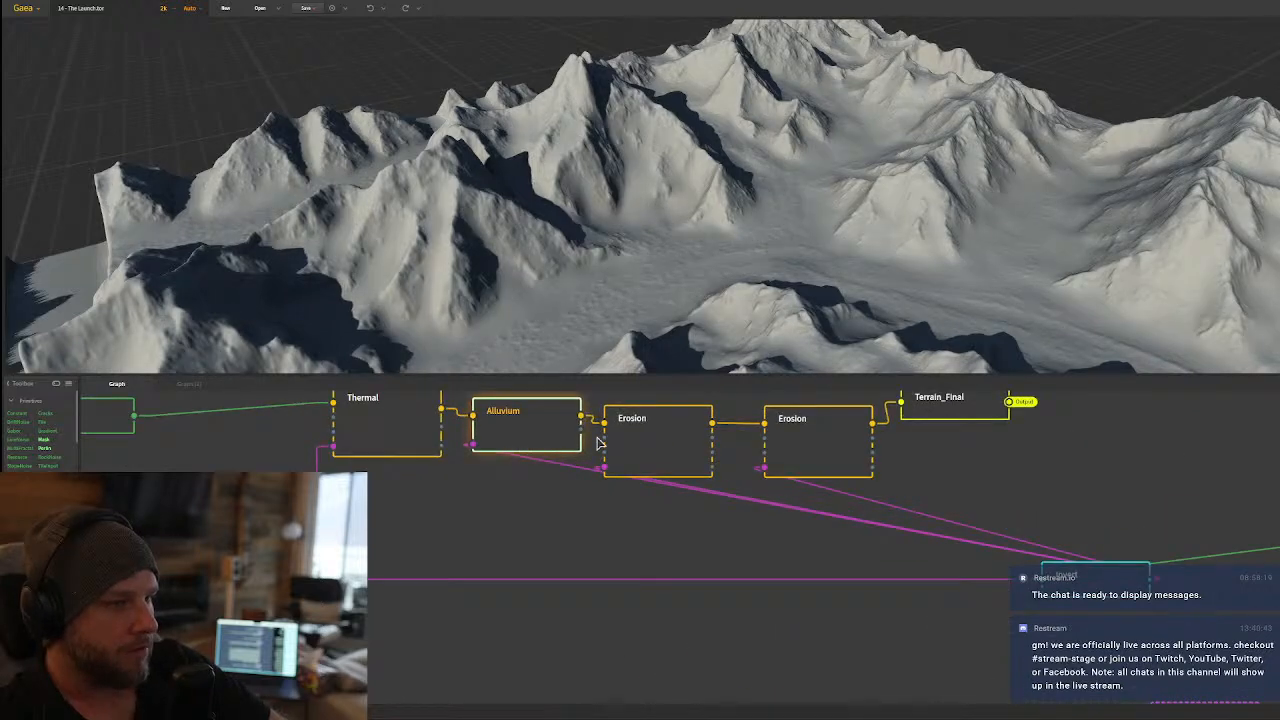
click(660, 434)
click(850, 438)
middle_drag(940, 458, 858, 520)
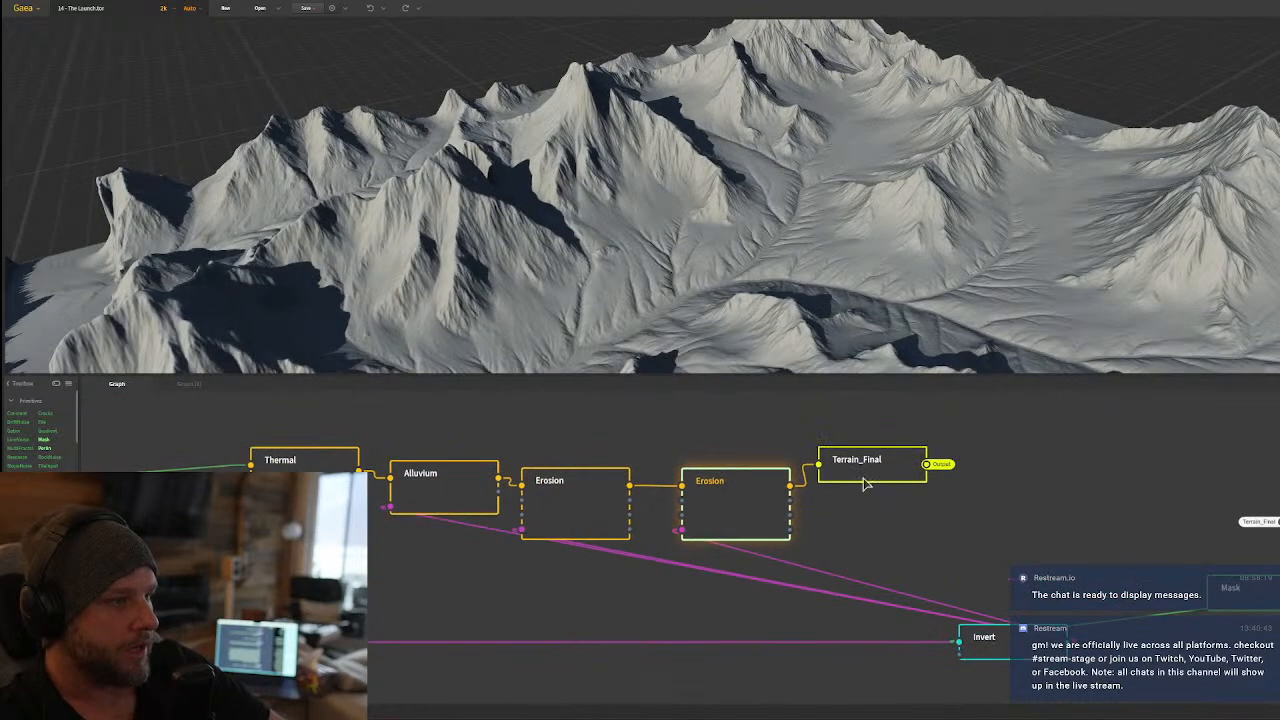
click(868, 478)
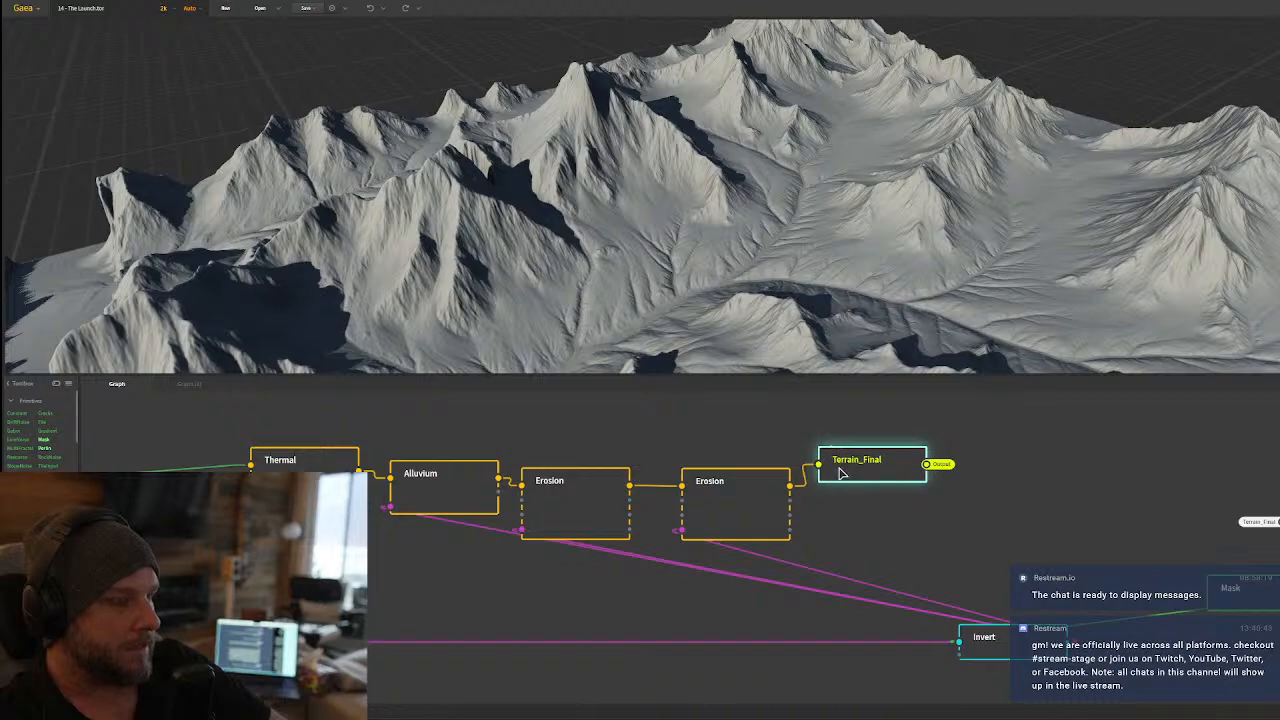
- Enlarge the 3D viewport and examine the Terrain_Final peaks and valleys from several angles
drag(731, 302, 938, 273)
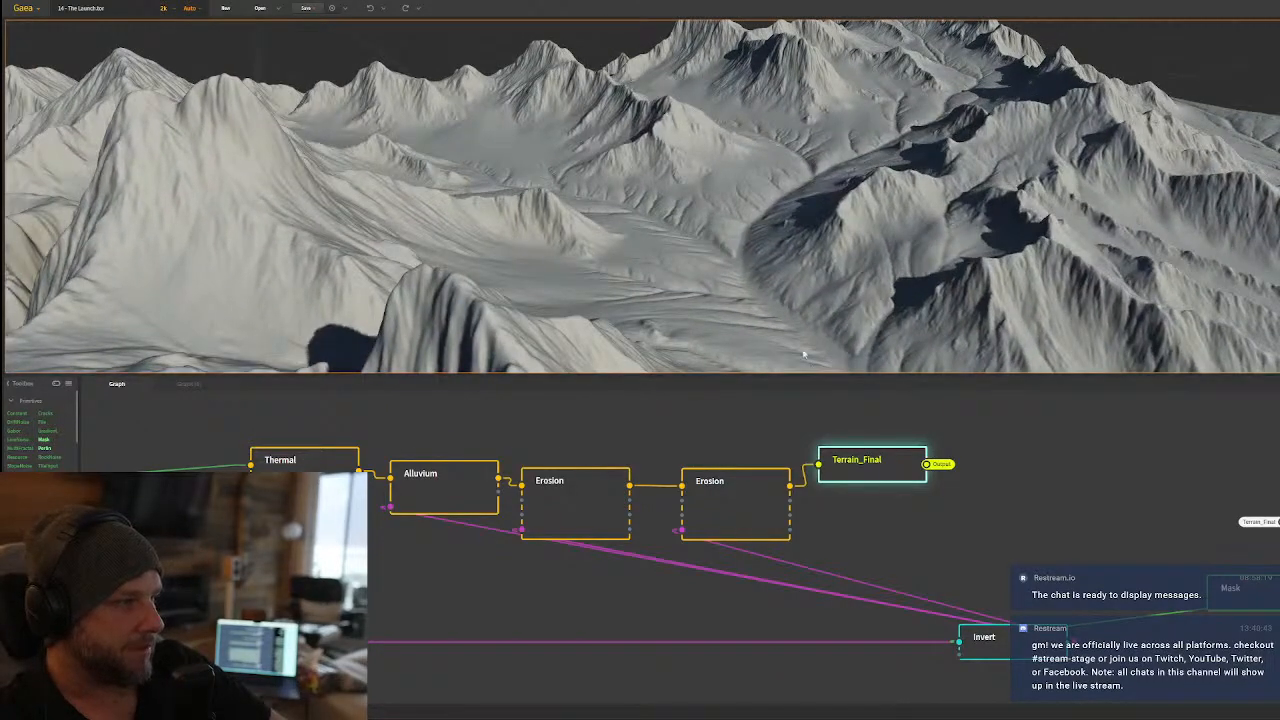
drag(905, 230, 762, 238)
drag(743, 377, 771, 355)
middle_drag(247, 614, 497, 595)
click(320, 606)
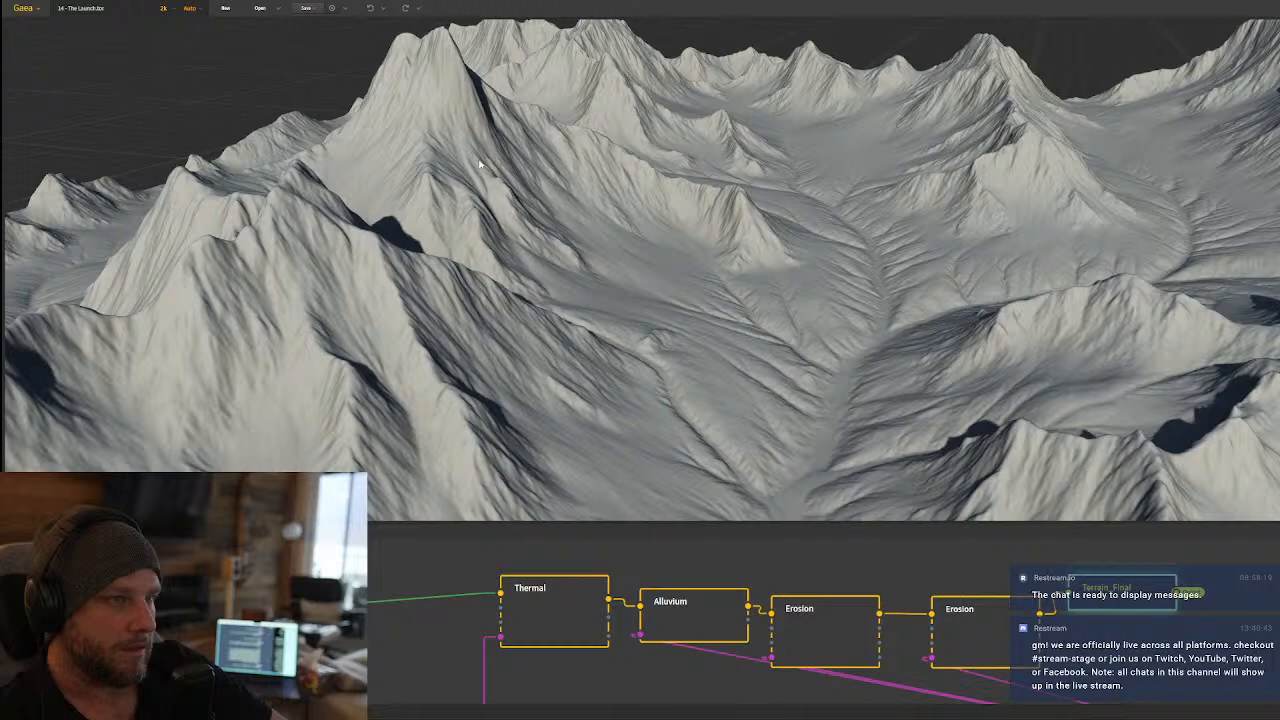
- Inspect the tallest peak and the adjoining valley of the Terrain_Final terrain from low and high viewpoints
drag(479, 164, 473, 166)
drag(592, 199, 593, 180)
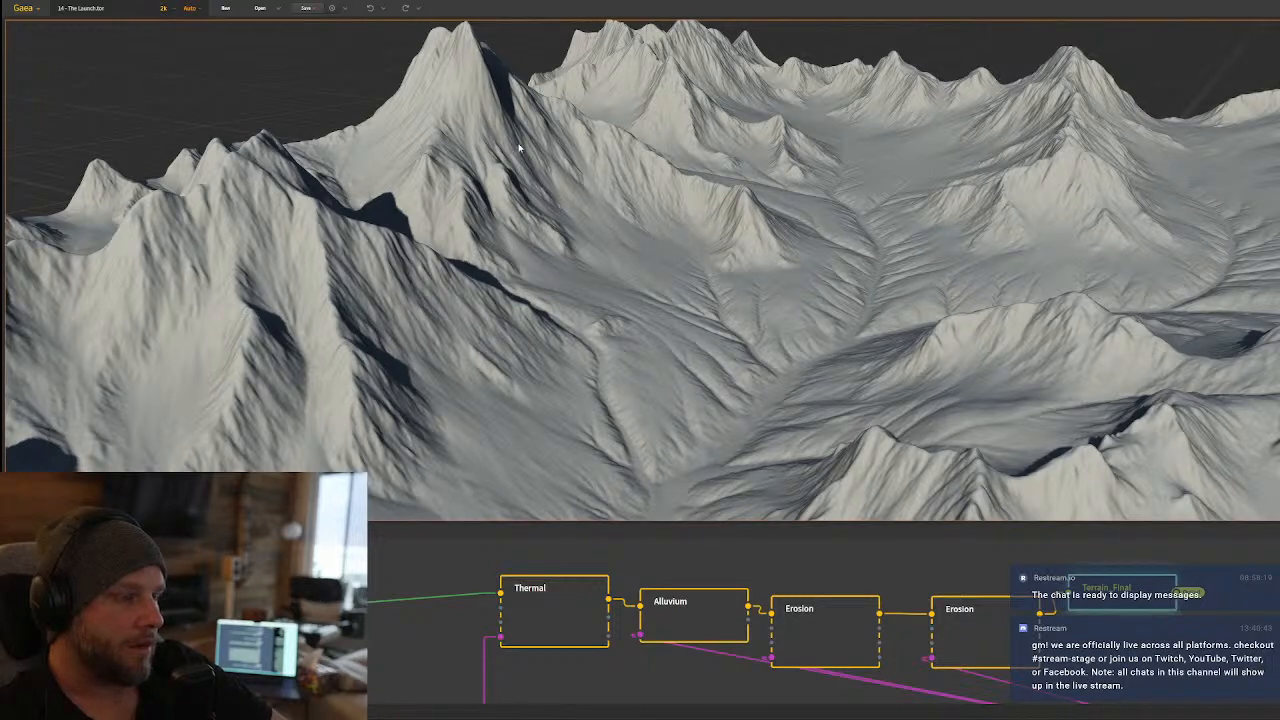
drag(510, 233, 418, 138)
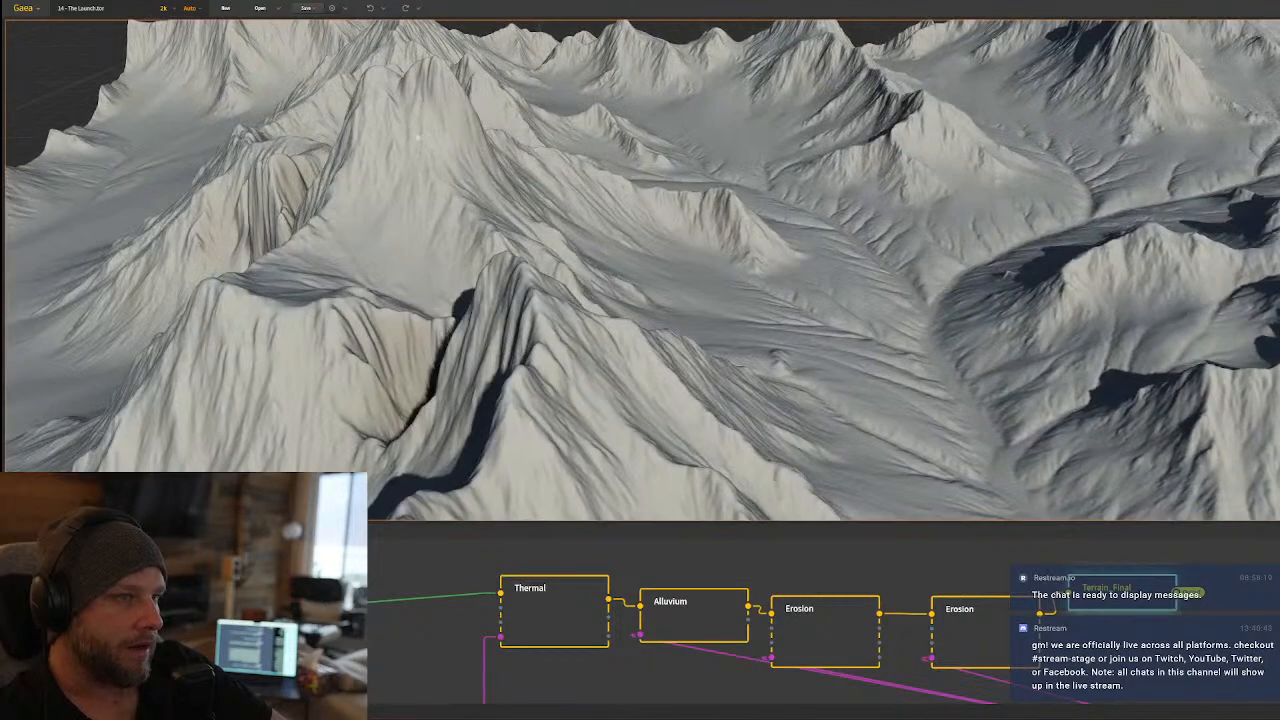
drag(454, 215, 910, 300)
- Preview the snow node fed by the Sunlight and Mask Combine node, and examine the snow cover on the ridges
scroll(840, 603, down, 5)
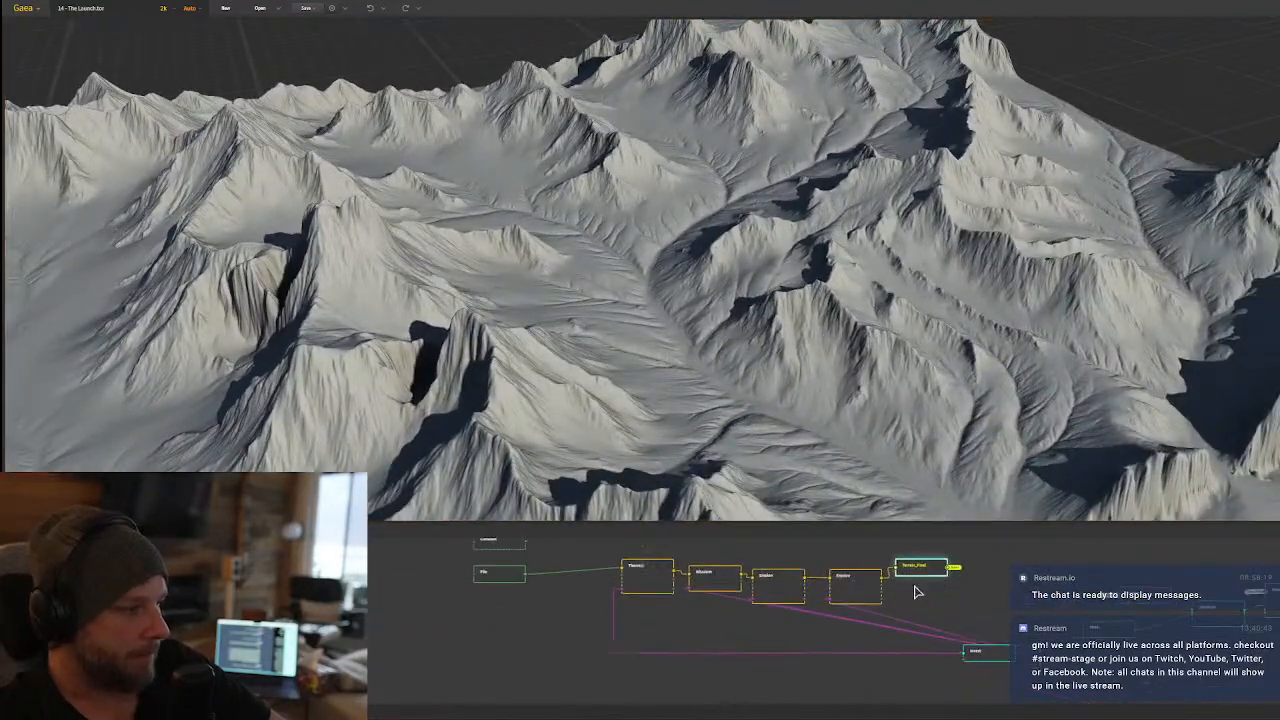
scroll(860, 595, up, 4)
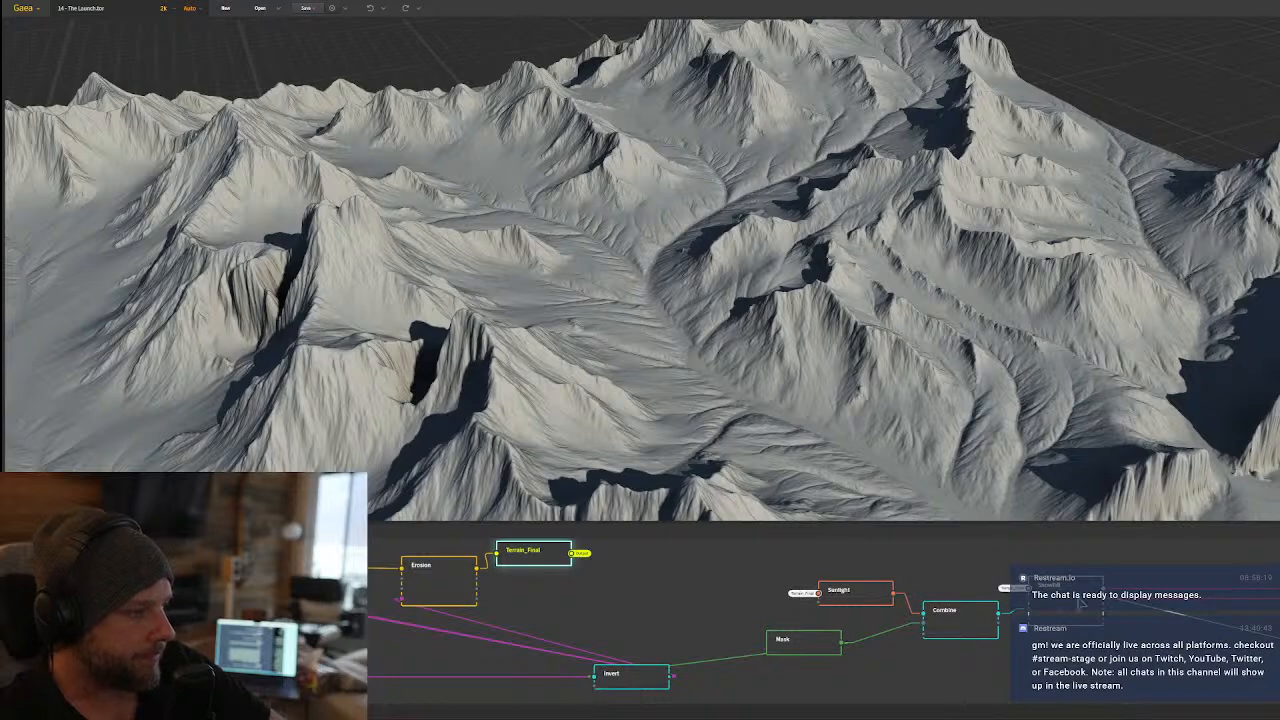
drag(680, 350, 611, 354)
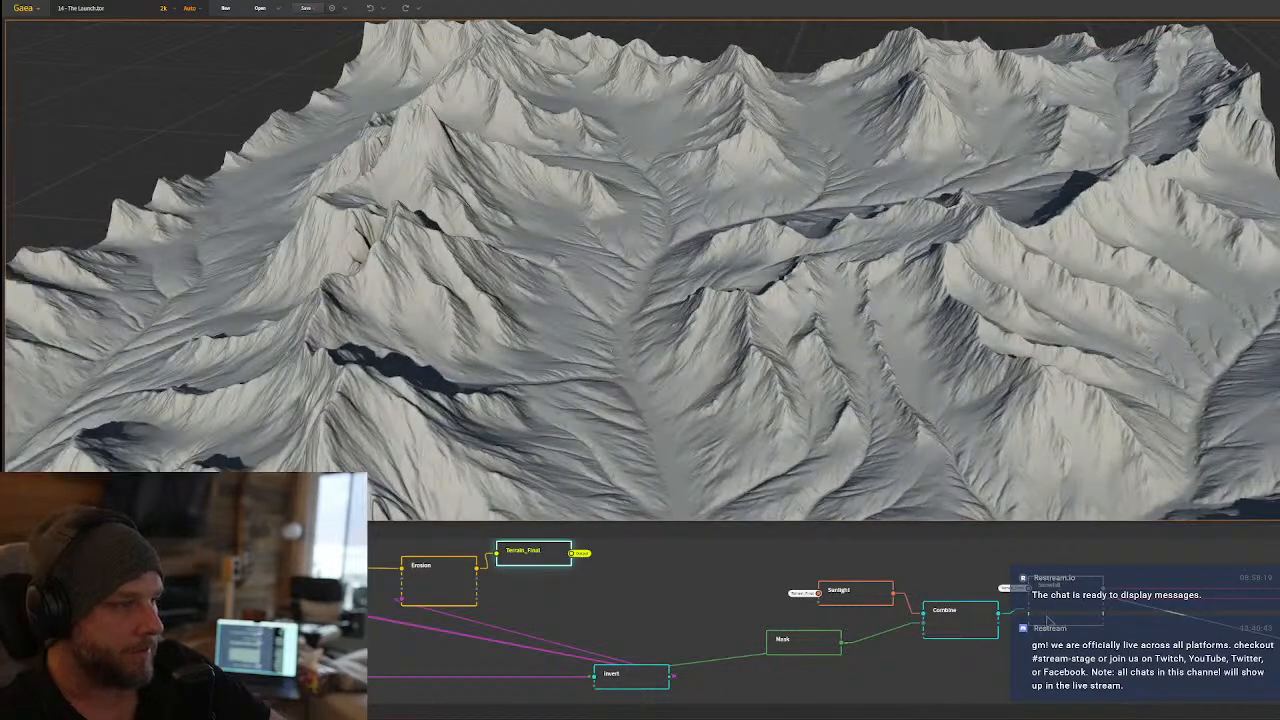
click(1048, 612)
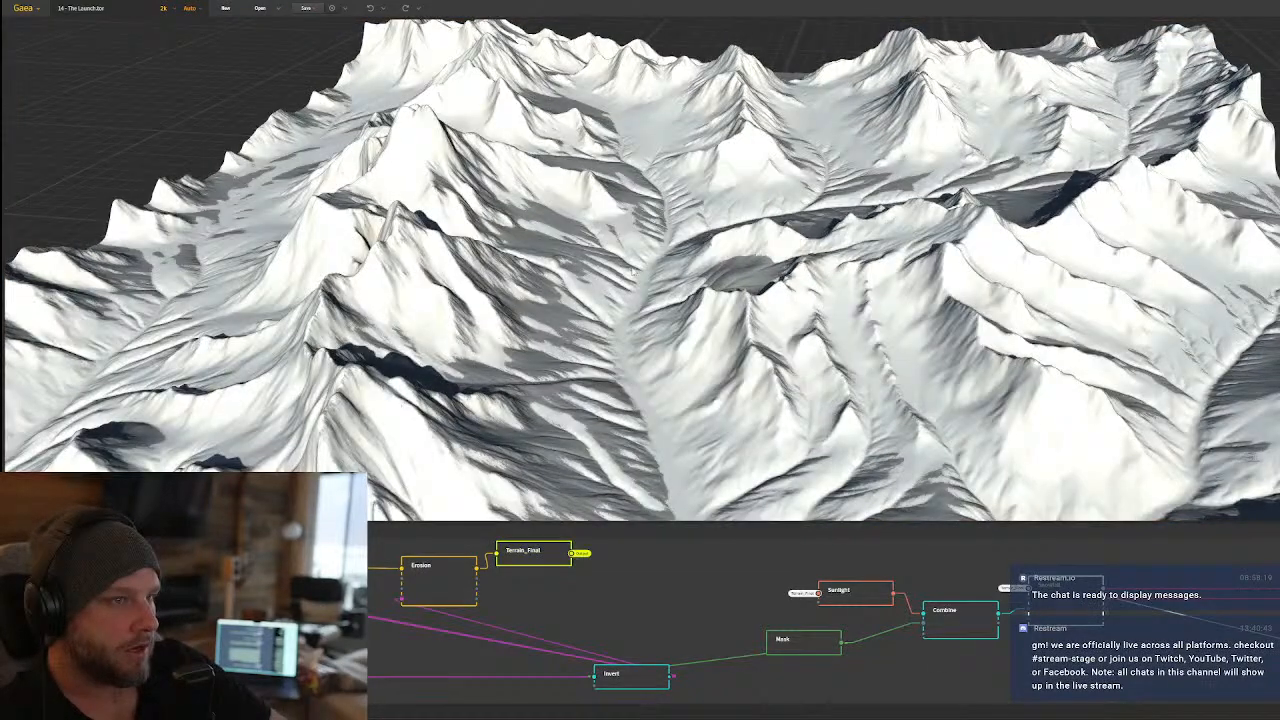
drag(700, 330, 598, 275)
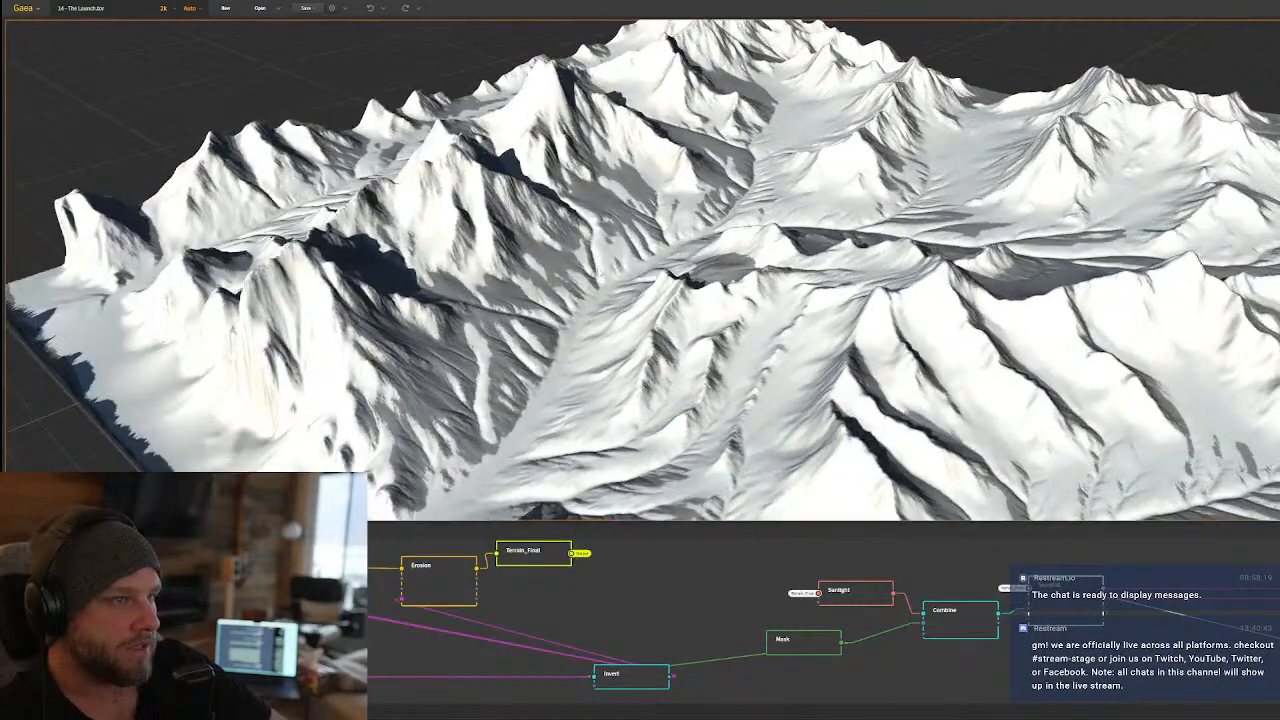
scroll(690, 306, up, 3)
drag(700, 330, 800, 390)
scroll(700, 330, up, 2)
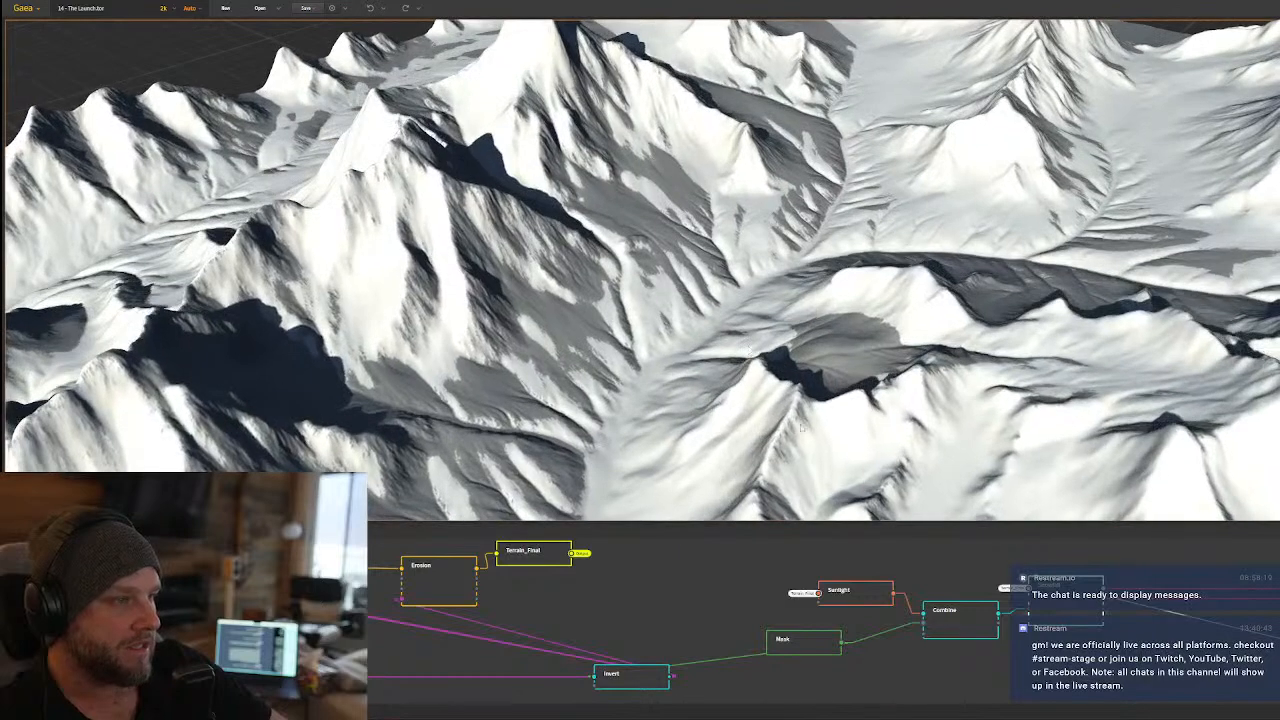
- Compare the Sunlight node's output with the snow-covered terrain and make the 3D viewport taller
click(855, 596)
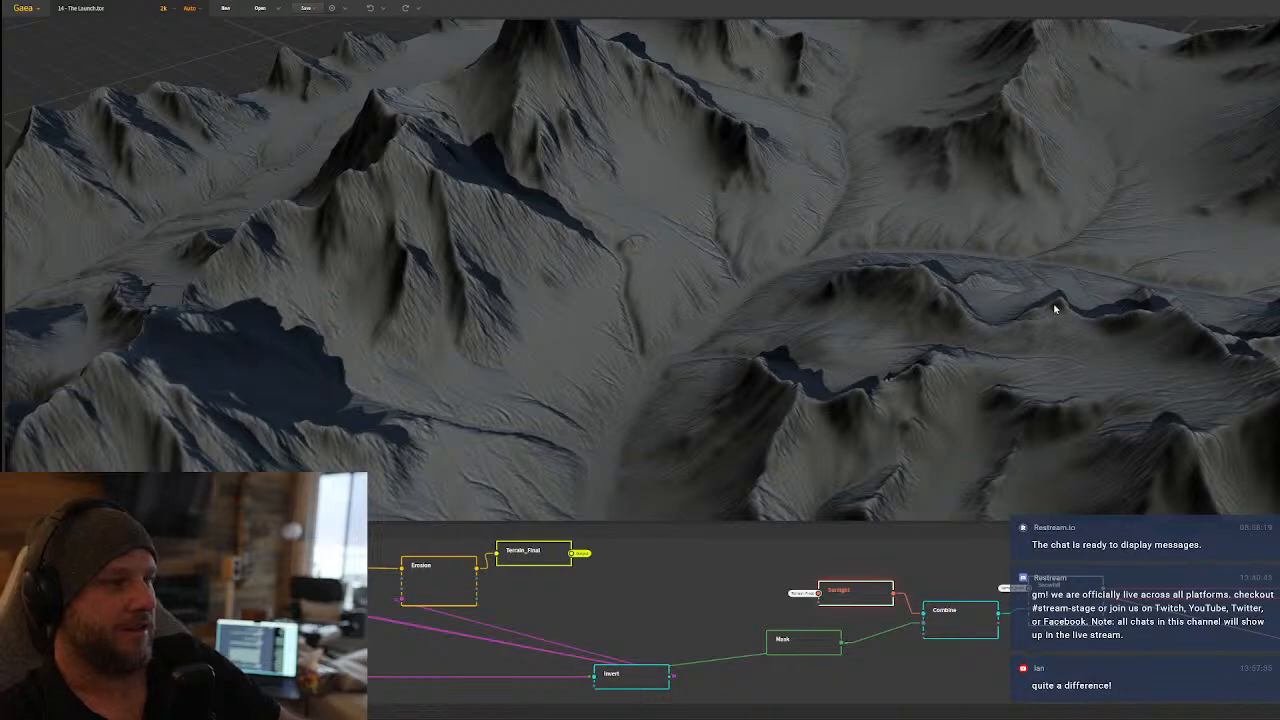
drag(1054, 304, 934, 370)
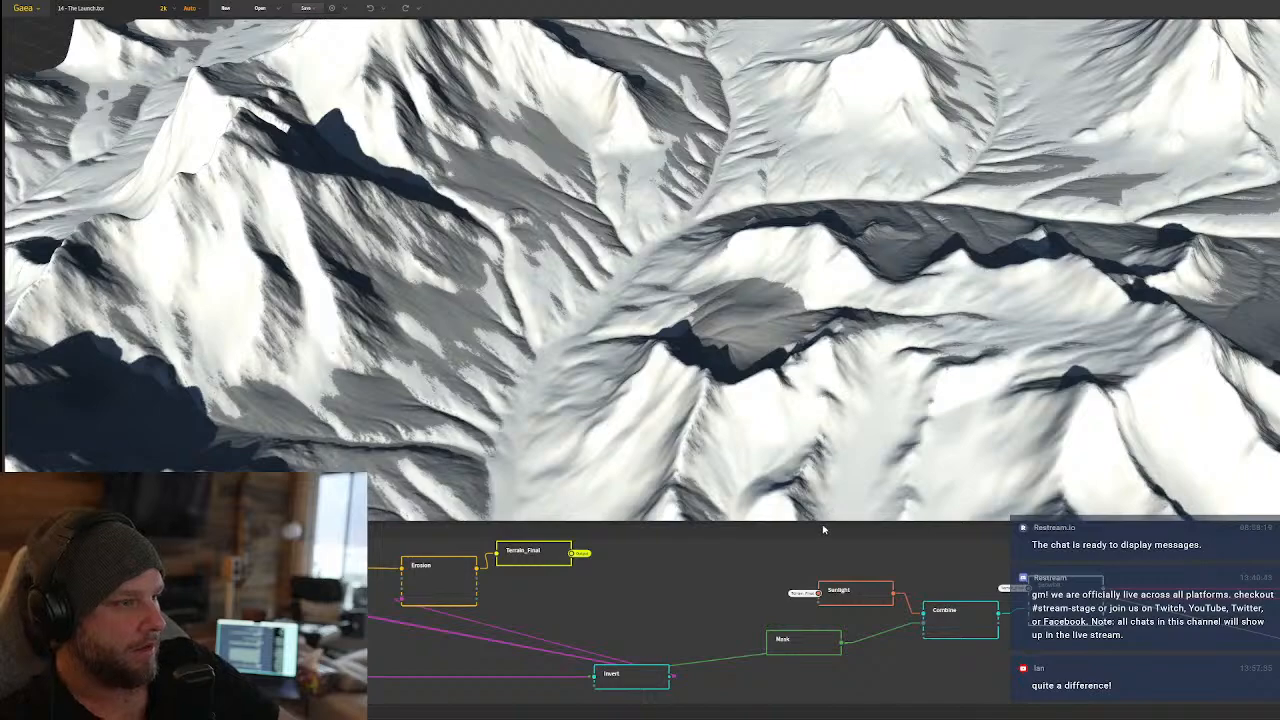
drag(820, 522, 820, 562)
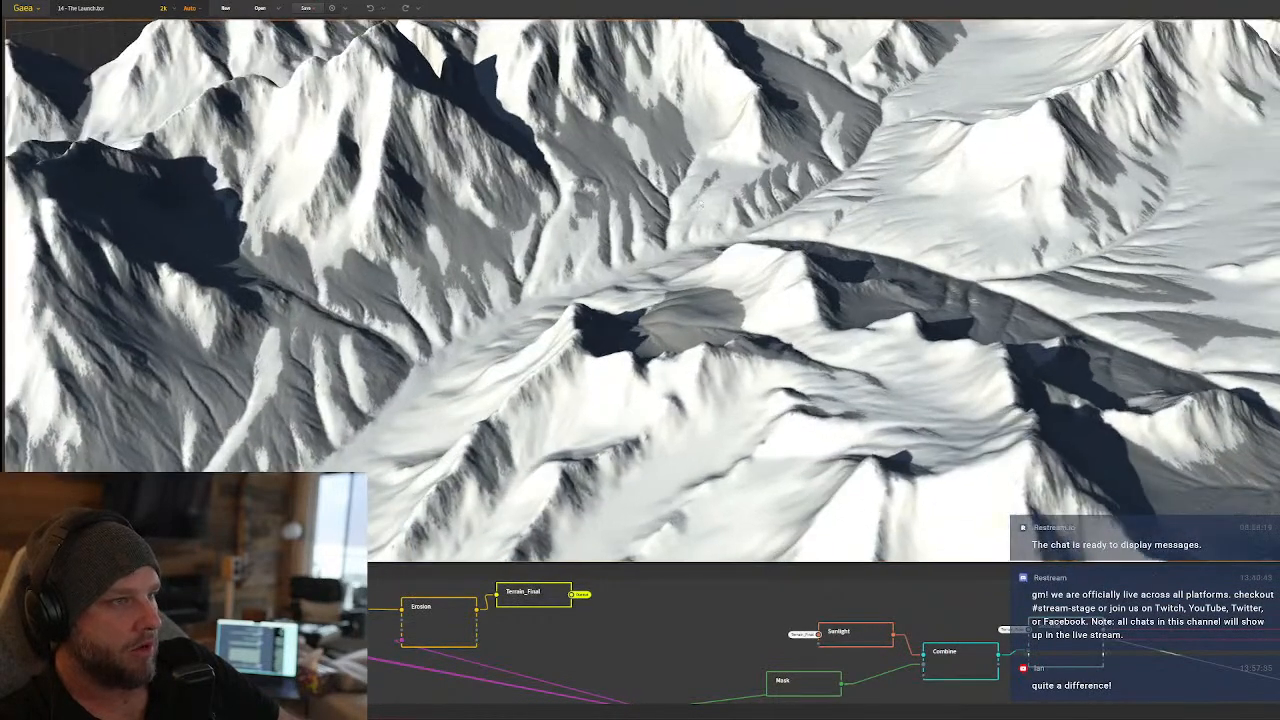
- Examine the snow-covered peaks, shaded slopes and valley from low and elevated viewpoints
middle_drag(701, 204, 700, 300)
drag(700, 300, 654, 202)
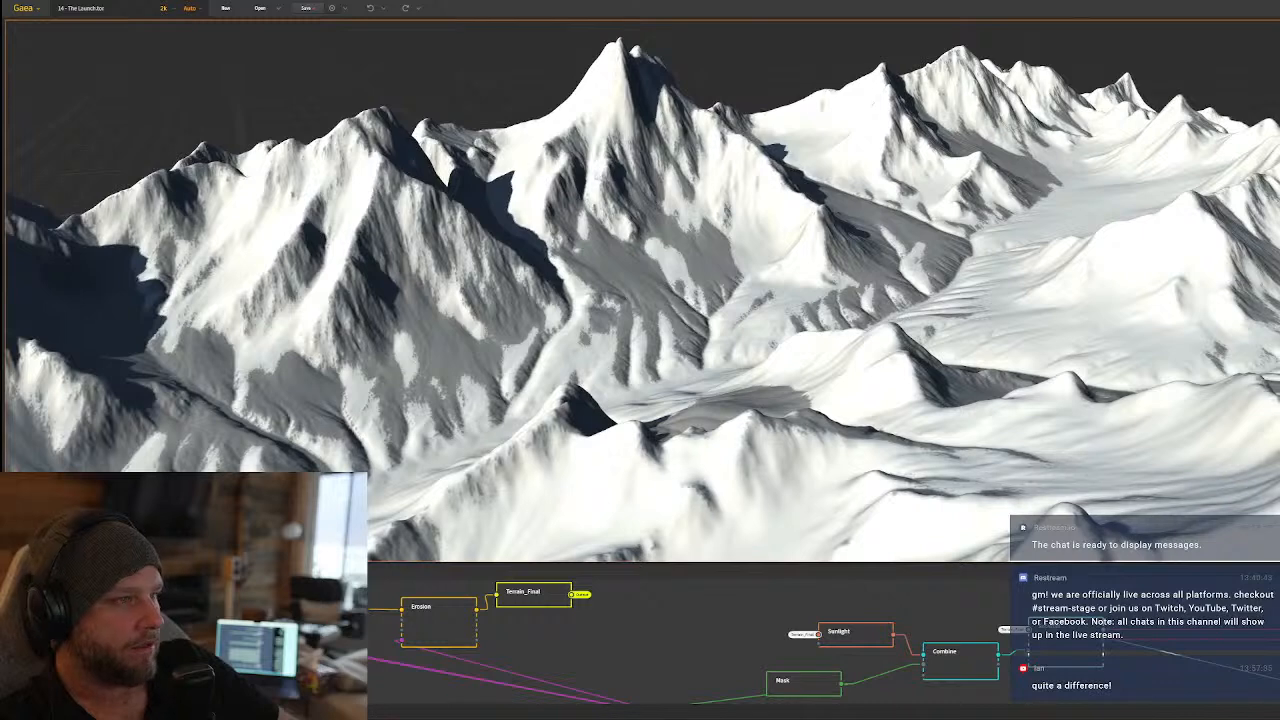
drag(655, 138, 714, 234)
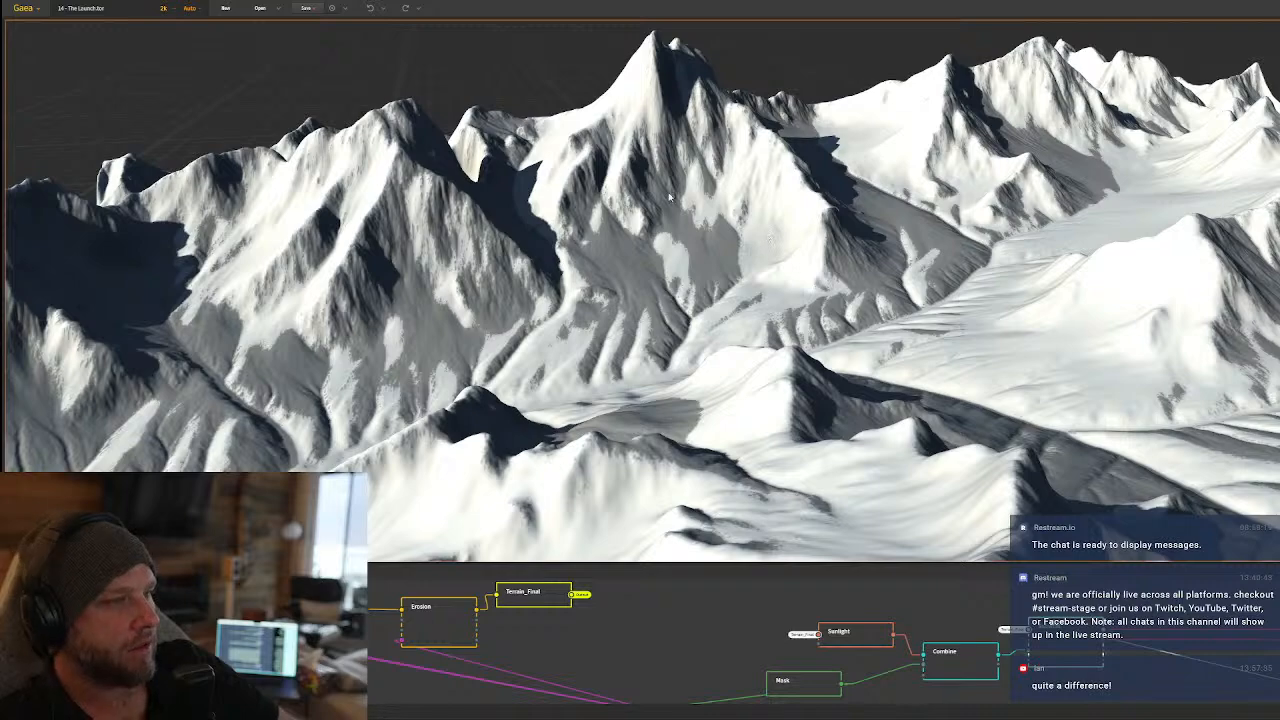
drag(675, 403, 640, 410)
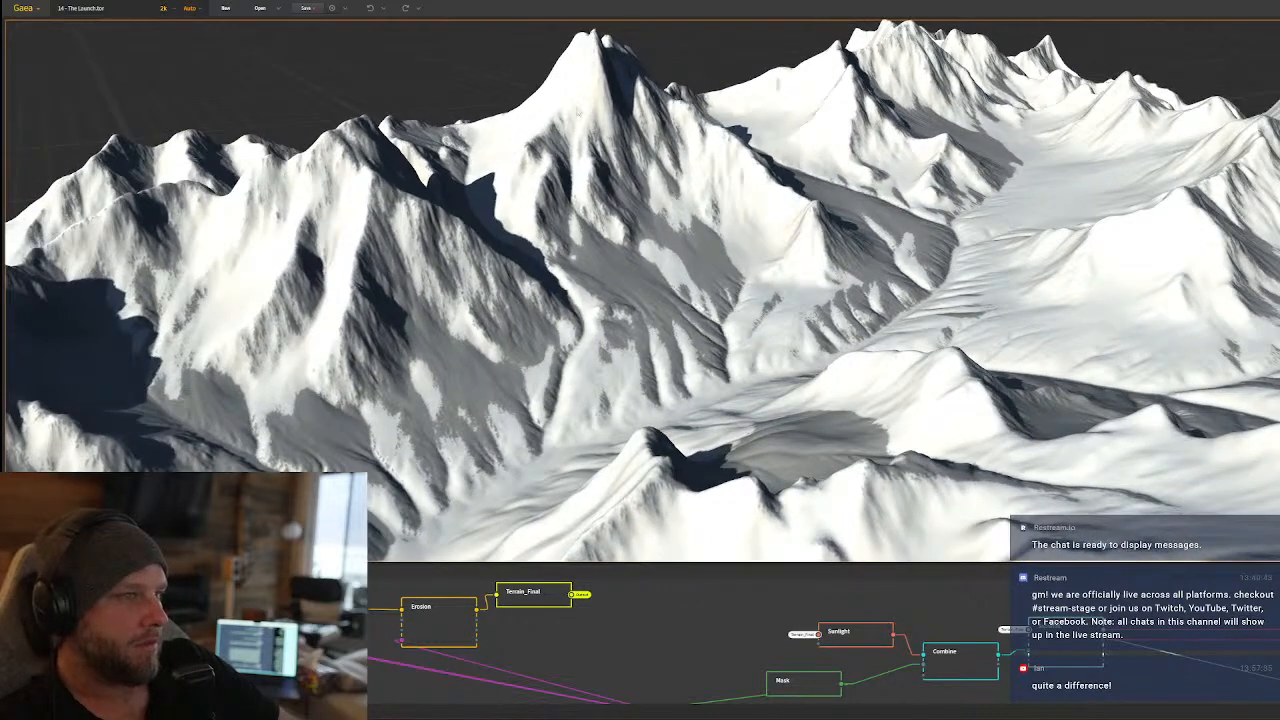
drag(657, 227, 717, 273)
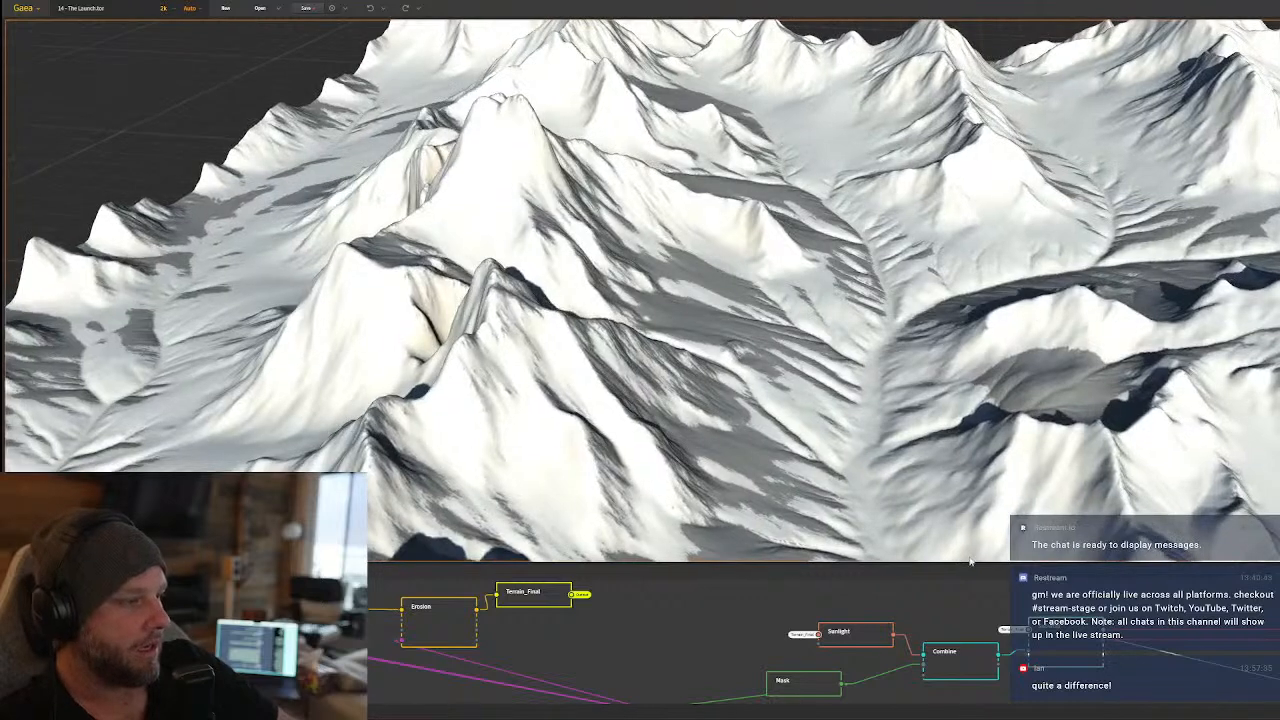
- Find the color node network and preview the gray rock SatMaps node fed by the Combine node
scroll(980, 629, down, 5)
middle_drag(980, 630, 957, 566)
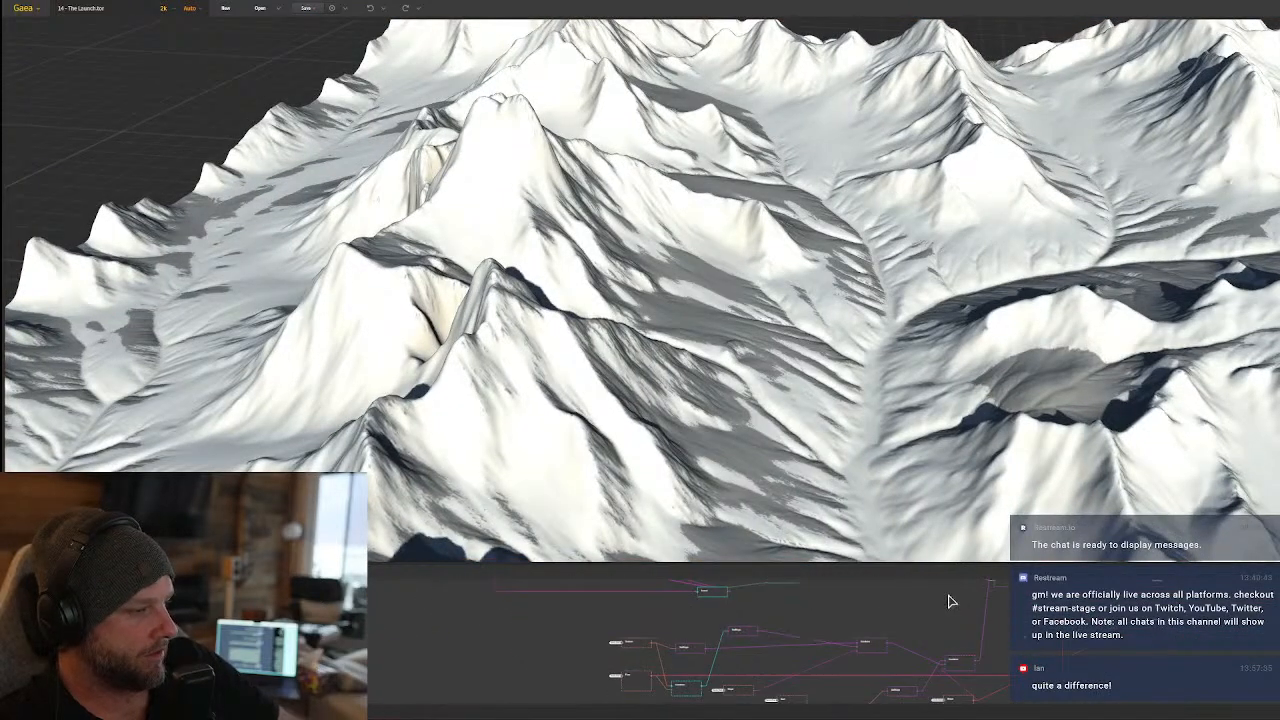
middle_drag(701, 640, 799, 635)
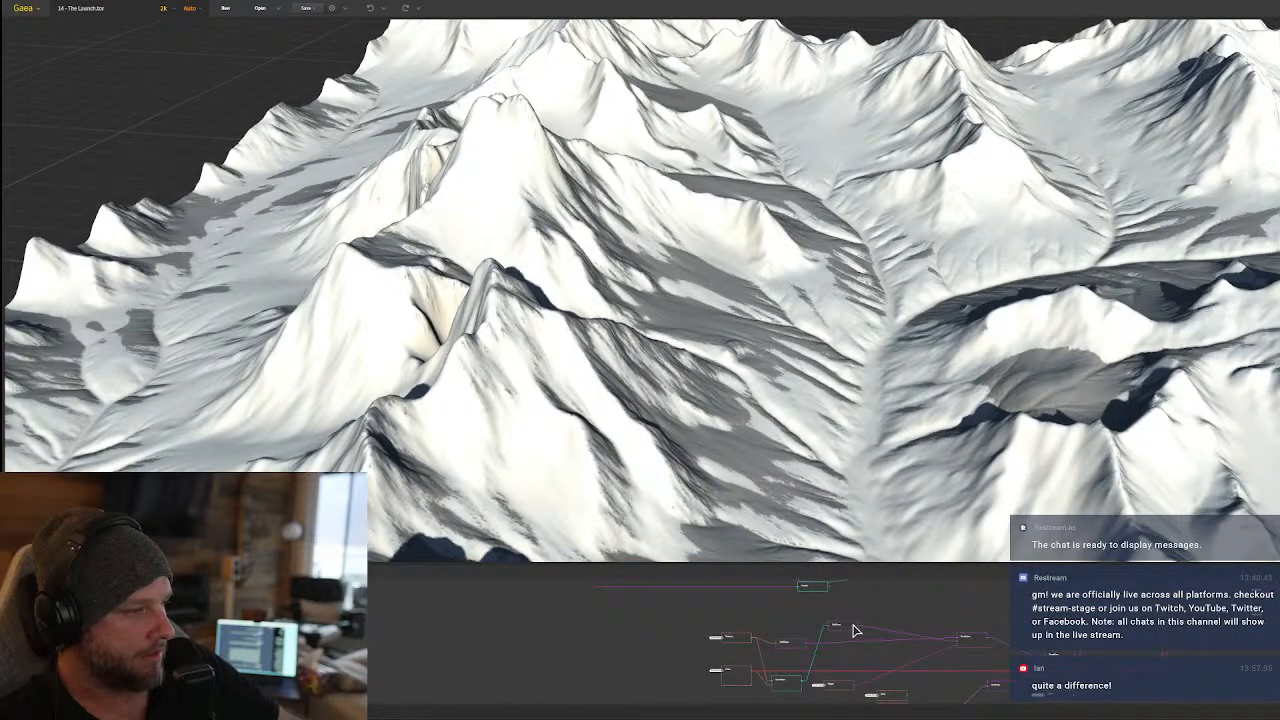
click(845, 628)
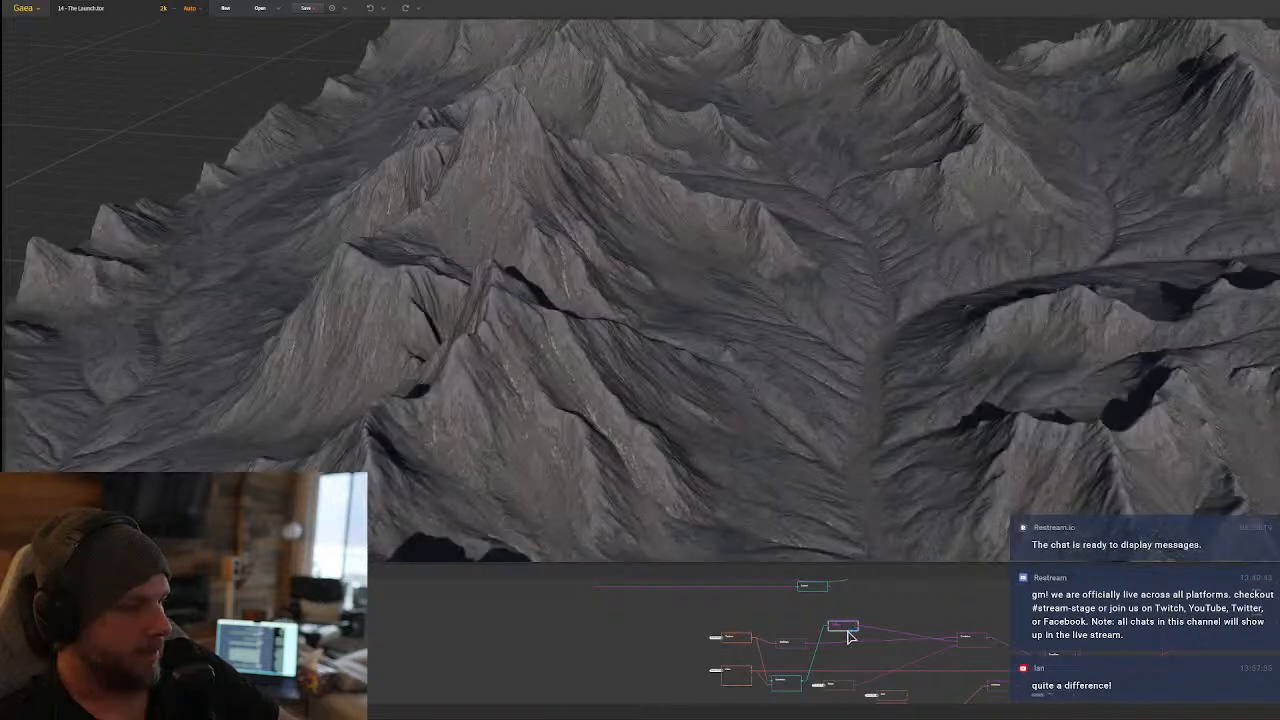
drag(820, 480, 794, 394)
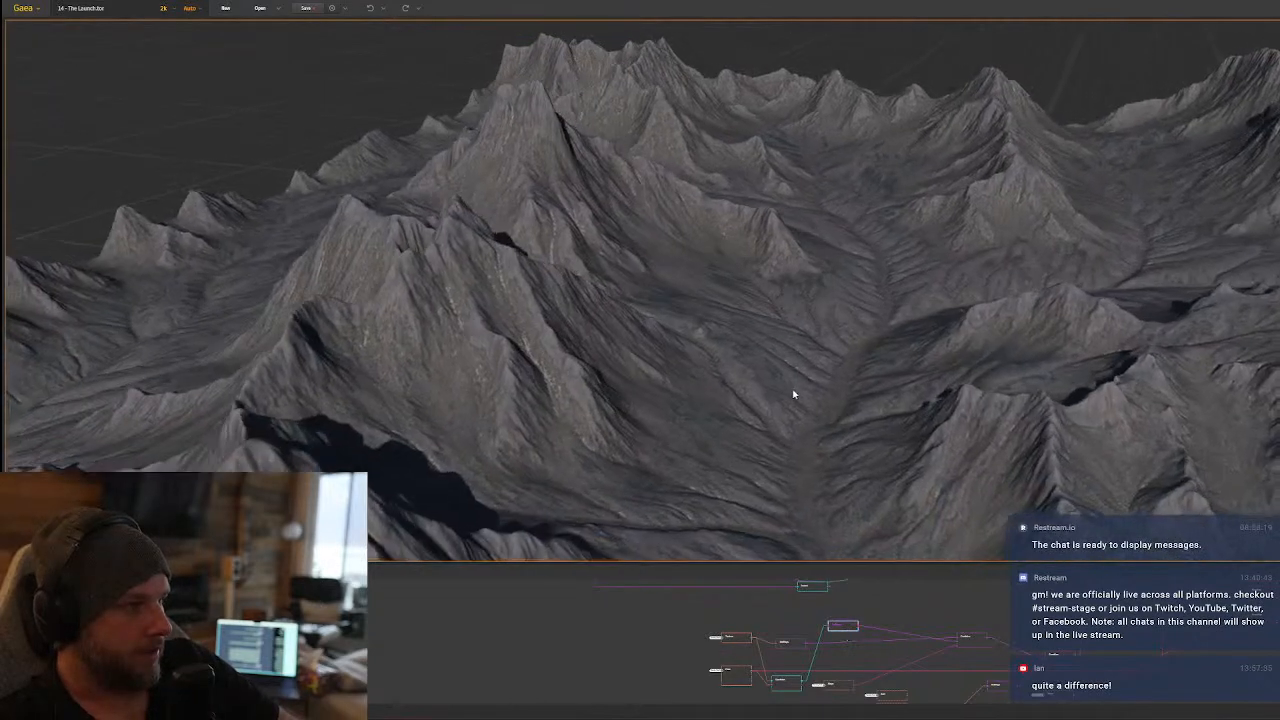
- Preview the brown SatMaps node fed by Texture and the node that blends it with the gray rock colors
middle_drag(880, 643, 814, 618)
scroll(728, 666, up, 4)
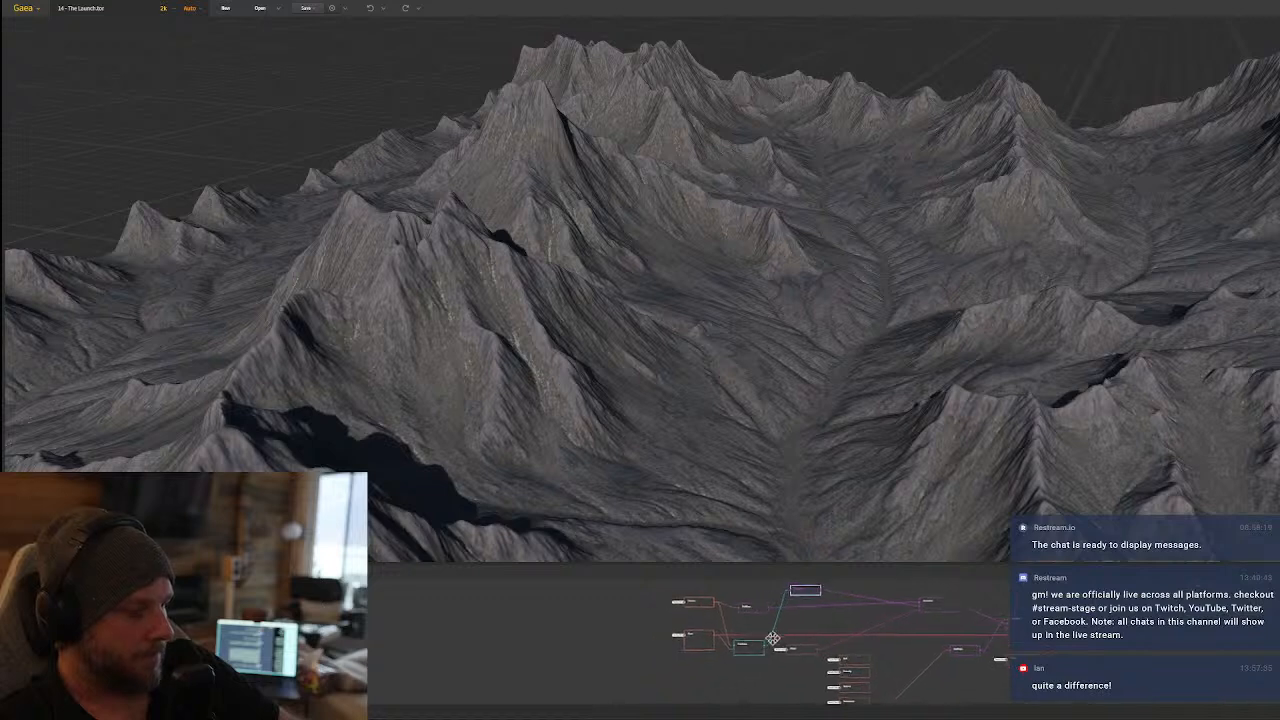
middle_drag(801, 600, 771, 649)
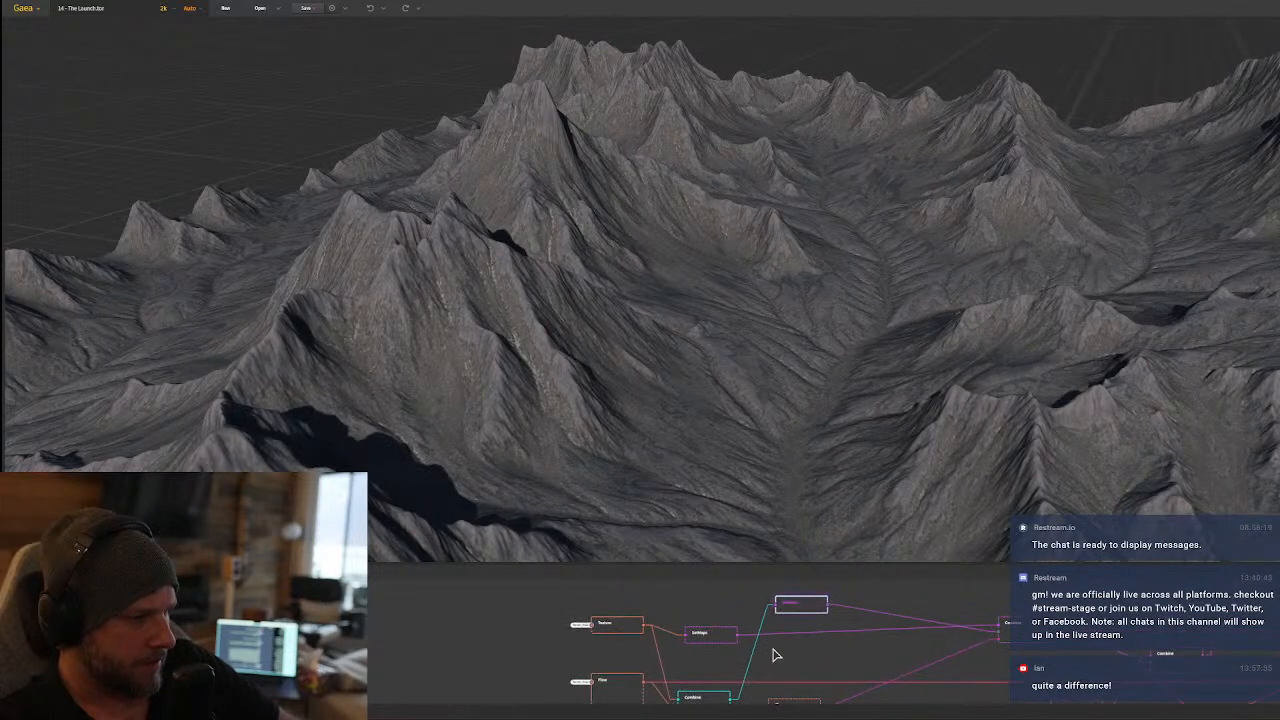
click(716, 648)
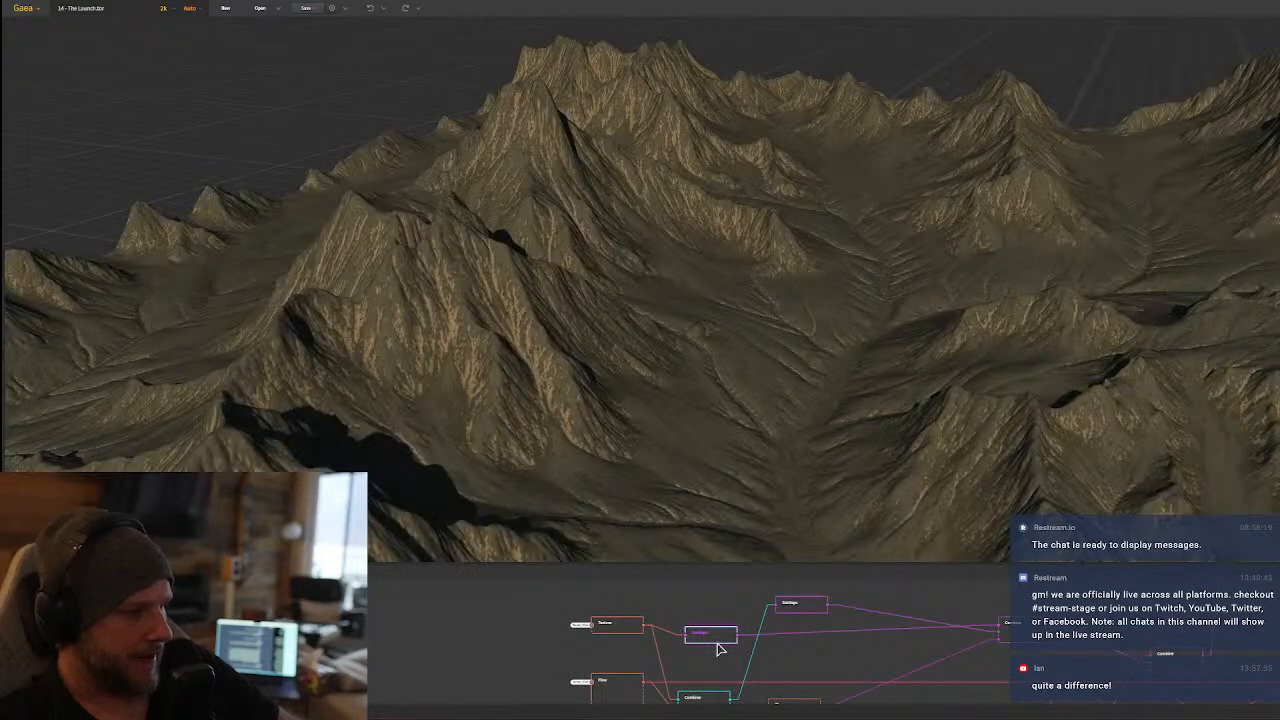
click(797, 610)
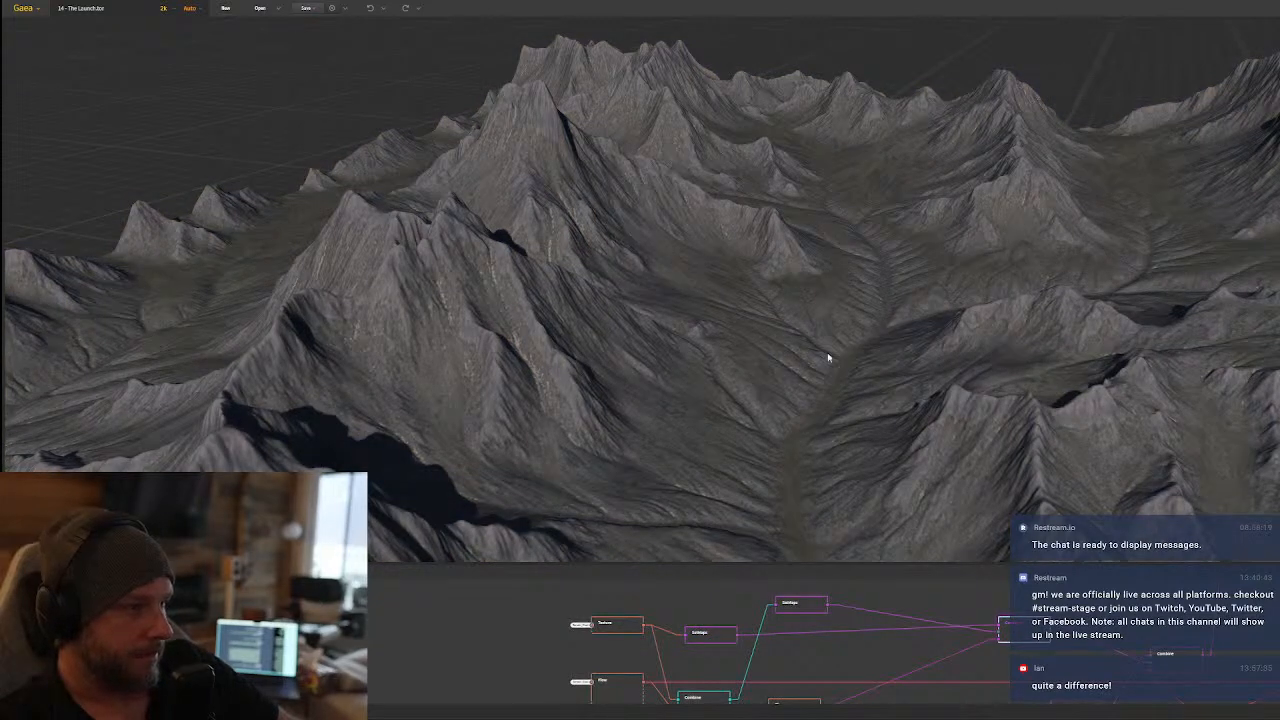
- Locate the separate SatMaps node for the green vegetation colors and preview it on the terrain
middle_drag(1032, 702, 818, 655)
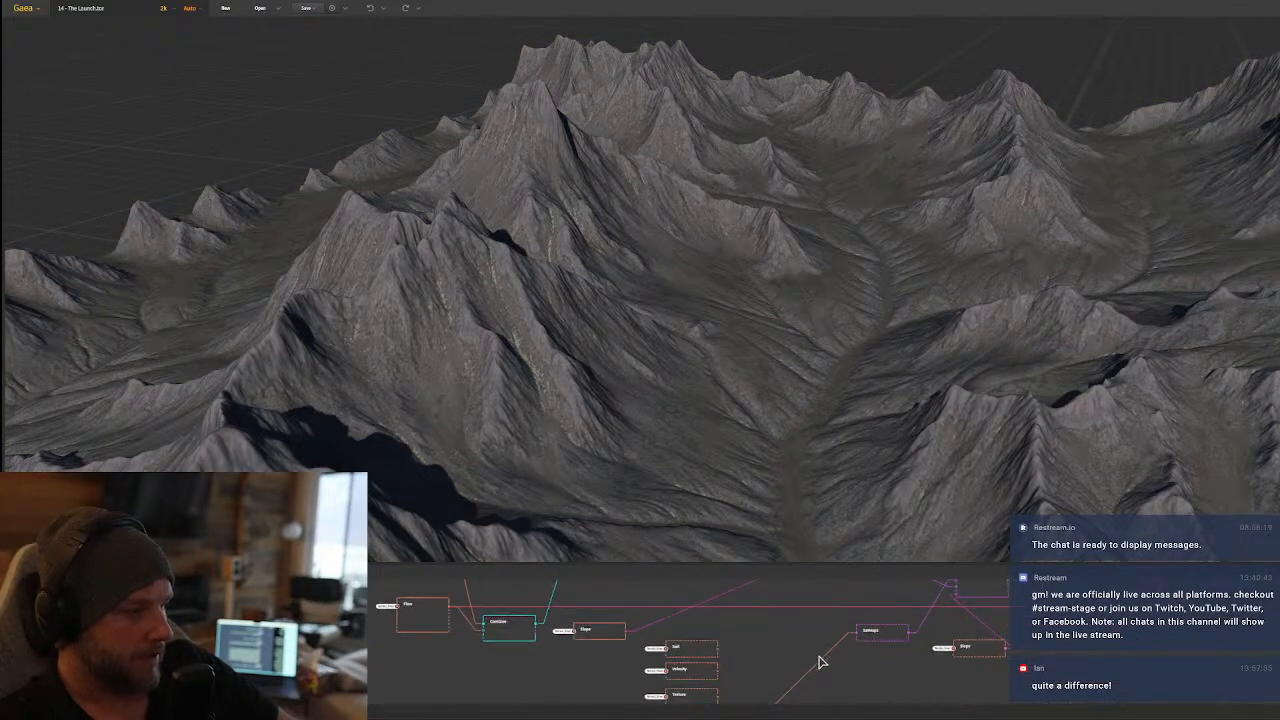
click(867, 630)
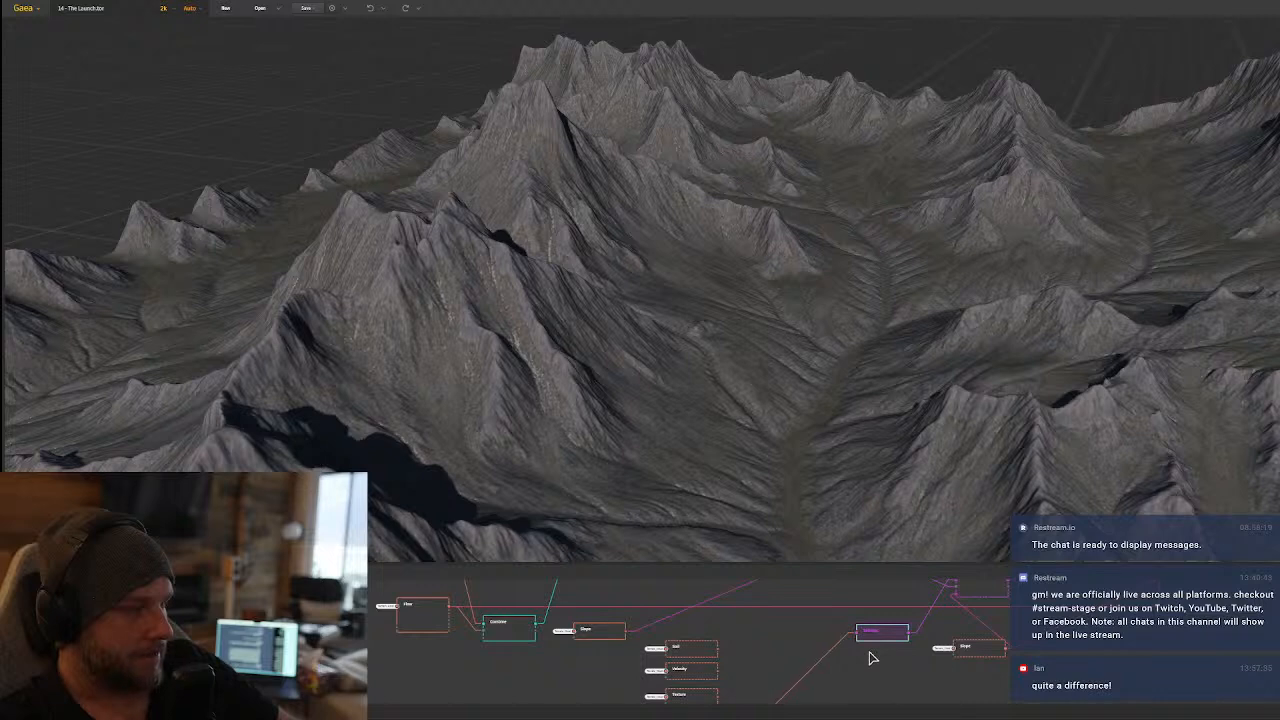
scroll(869, 657, down, 5)
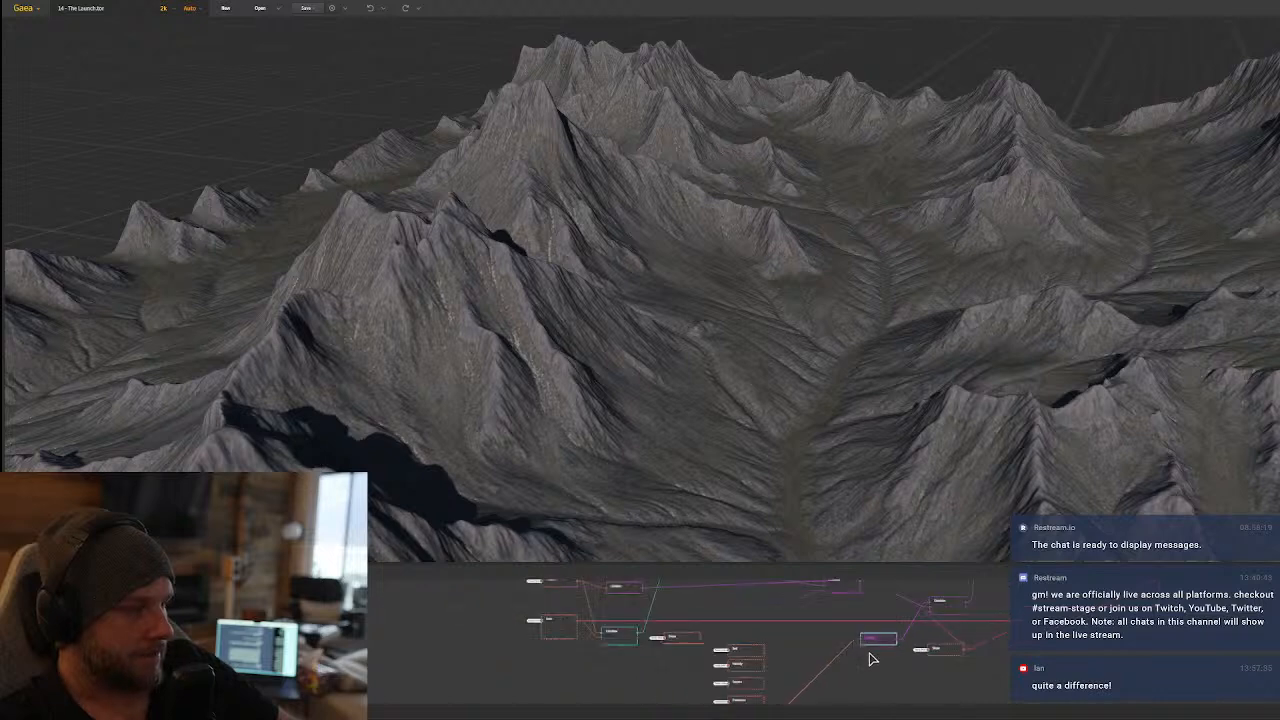
click(791, 626)
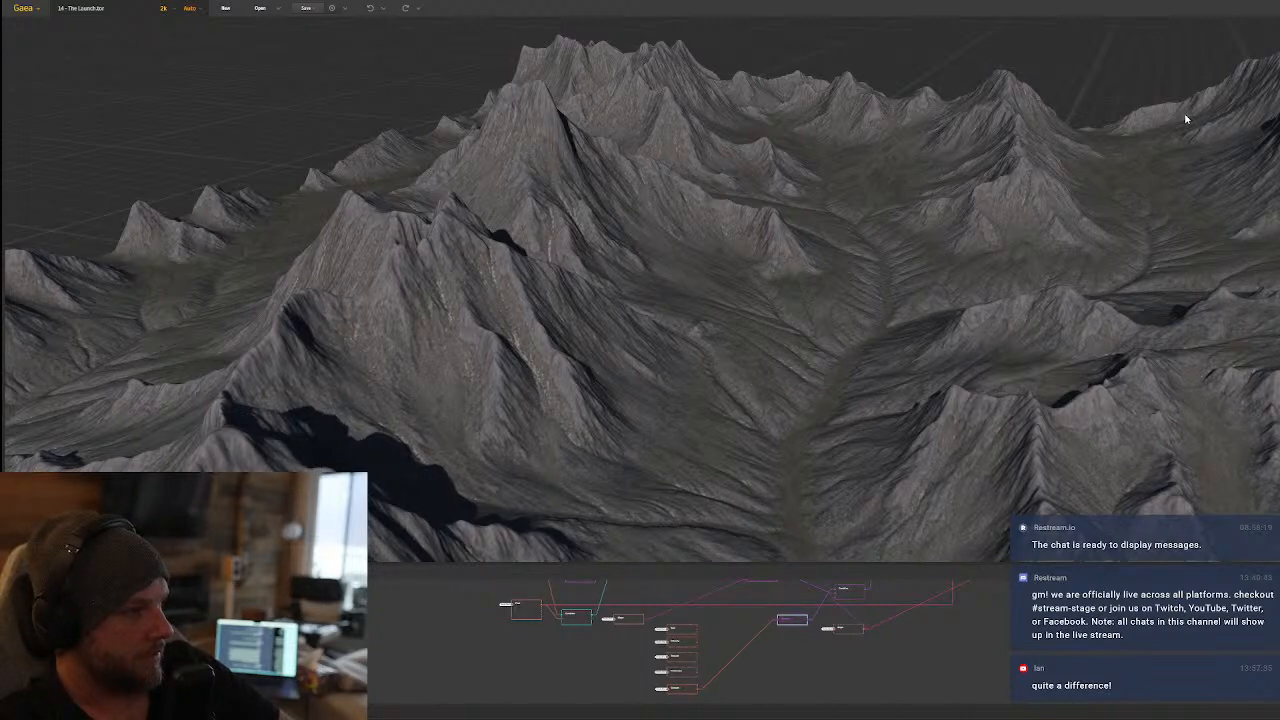
- Examine the green color map across the slopes and valley, both close up and from a distance
scroll(700, 309, up, 6)
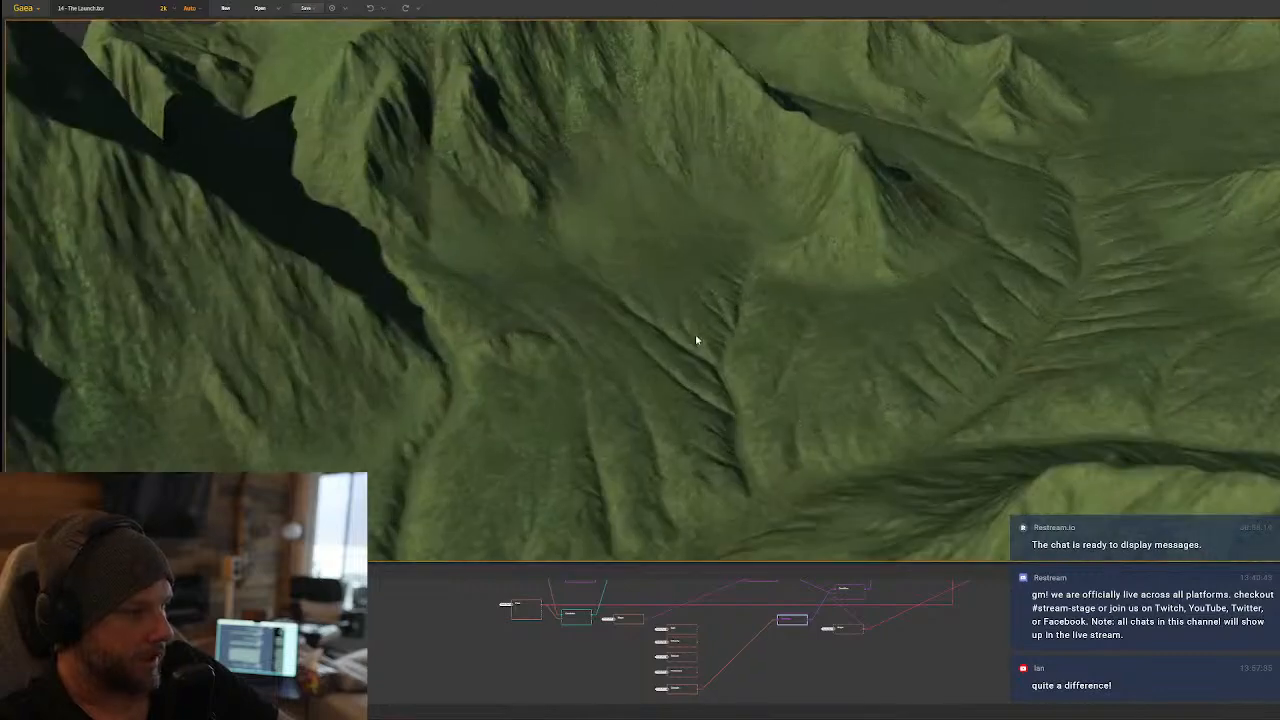
drag(696, 340, 755, 366)
drag(620, 446, 623, 454)
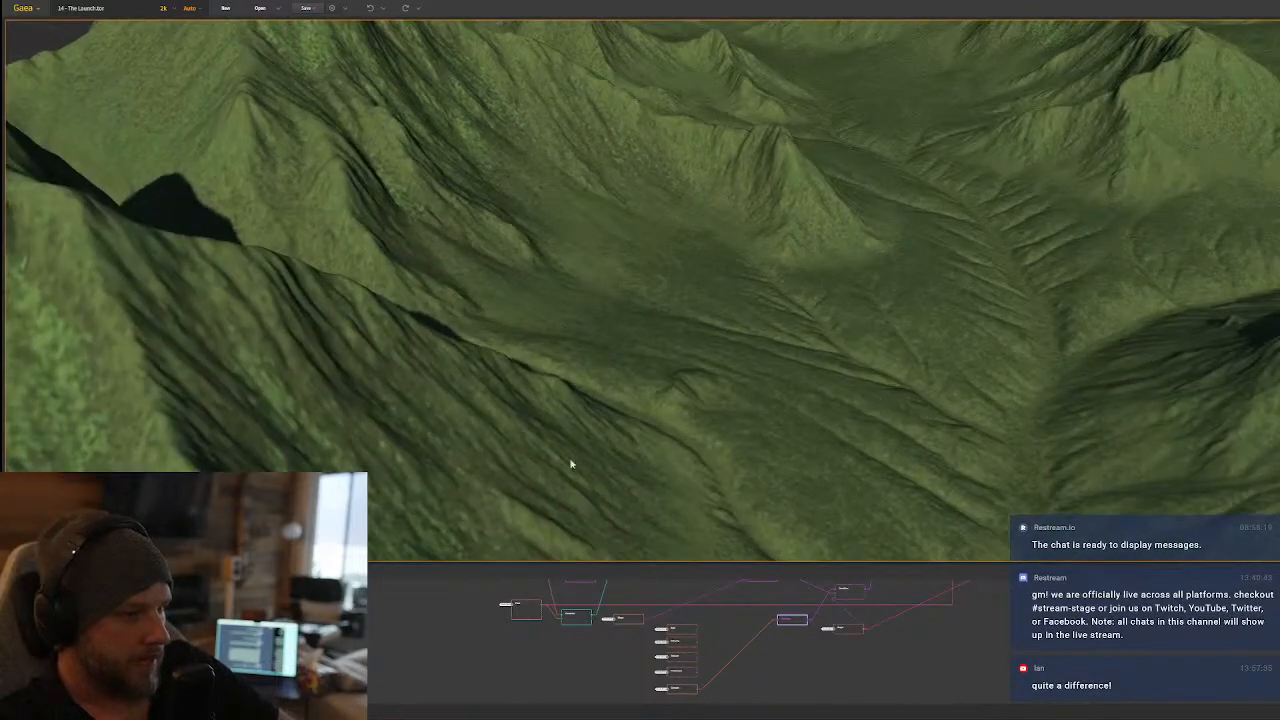
scroll(700, 281, down, 4)
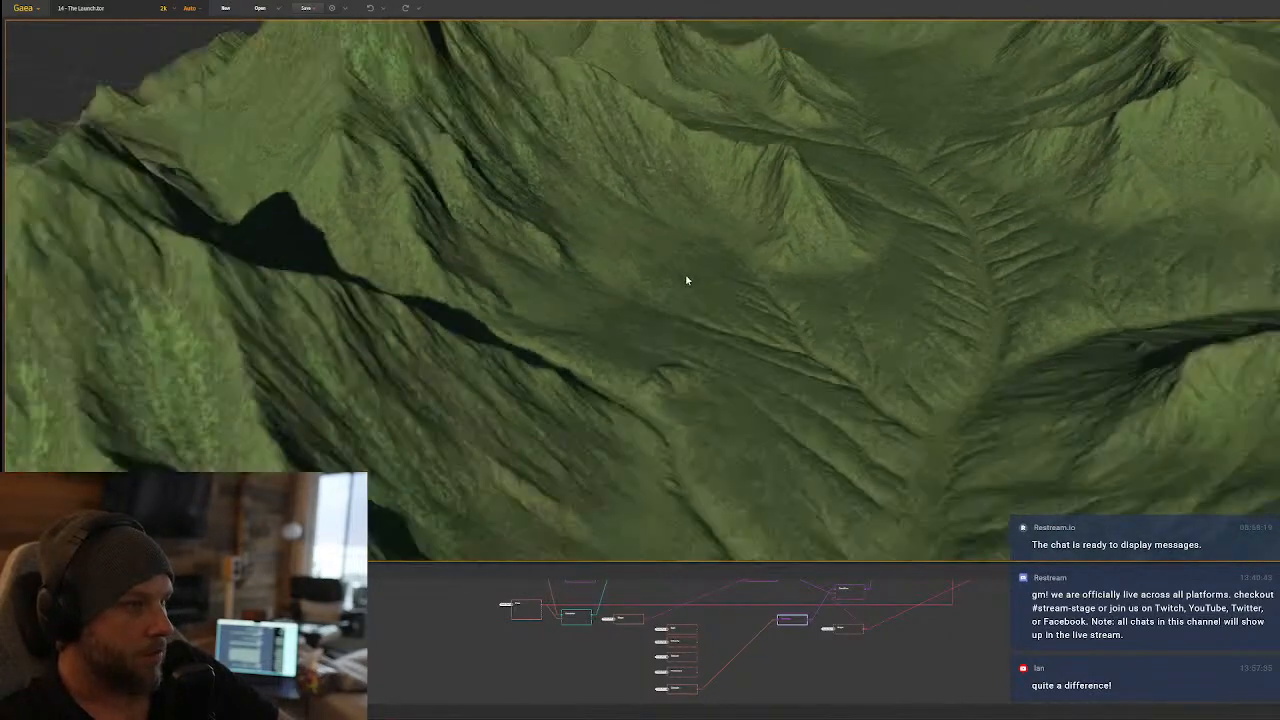
drag(676, 280, 833, 369)
drag(806, 327, 556, 200)
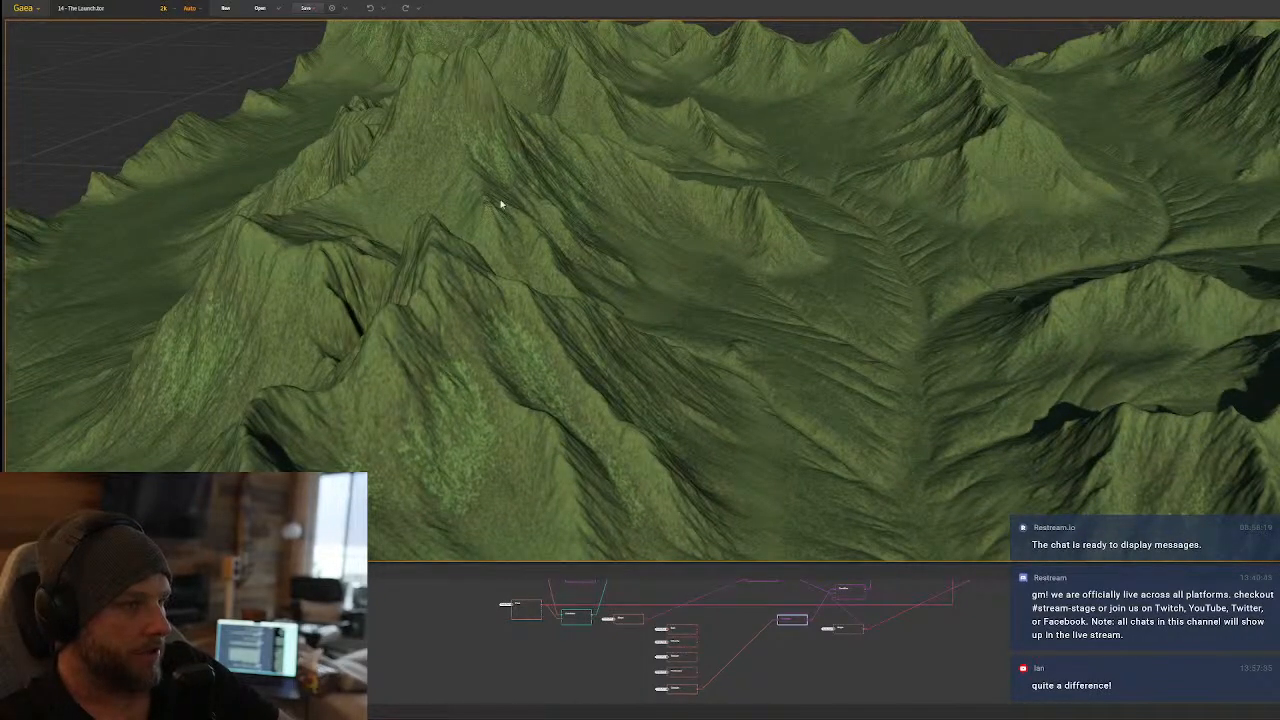
drag(502, 204, 856, 251)
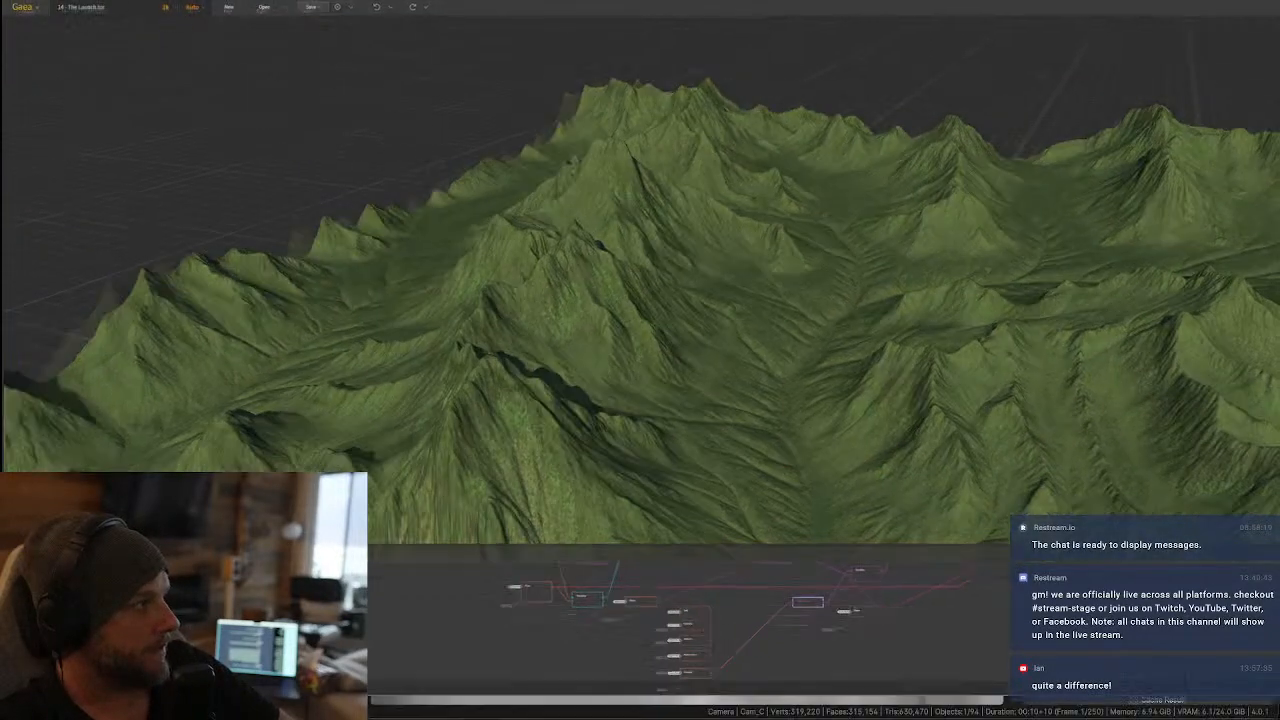
- Reveal the node properties beside the viewport and preview the Combine node that blends green valleys with gray rock
drag(1274, 8, 1020, 2)
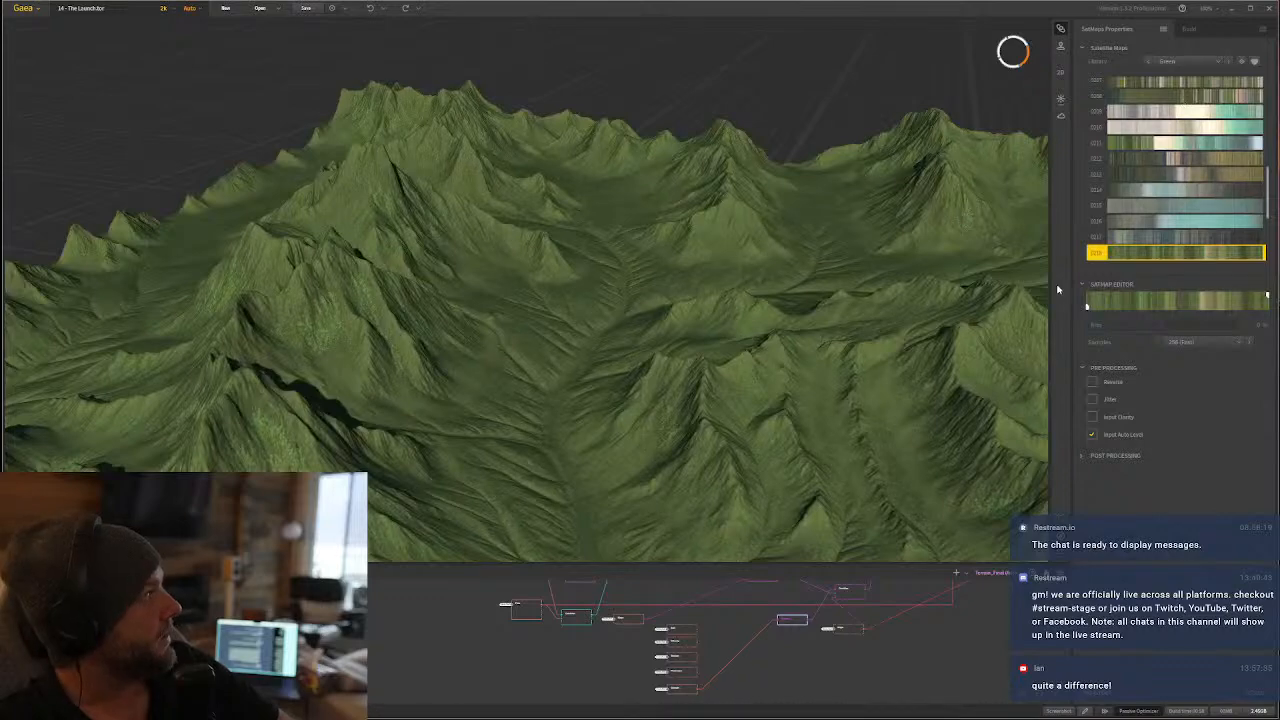
middle_drag(906, 668, 757, 668)
click(748, 640)
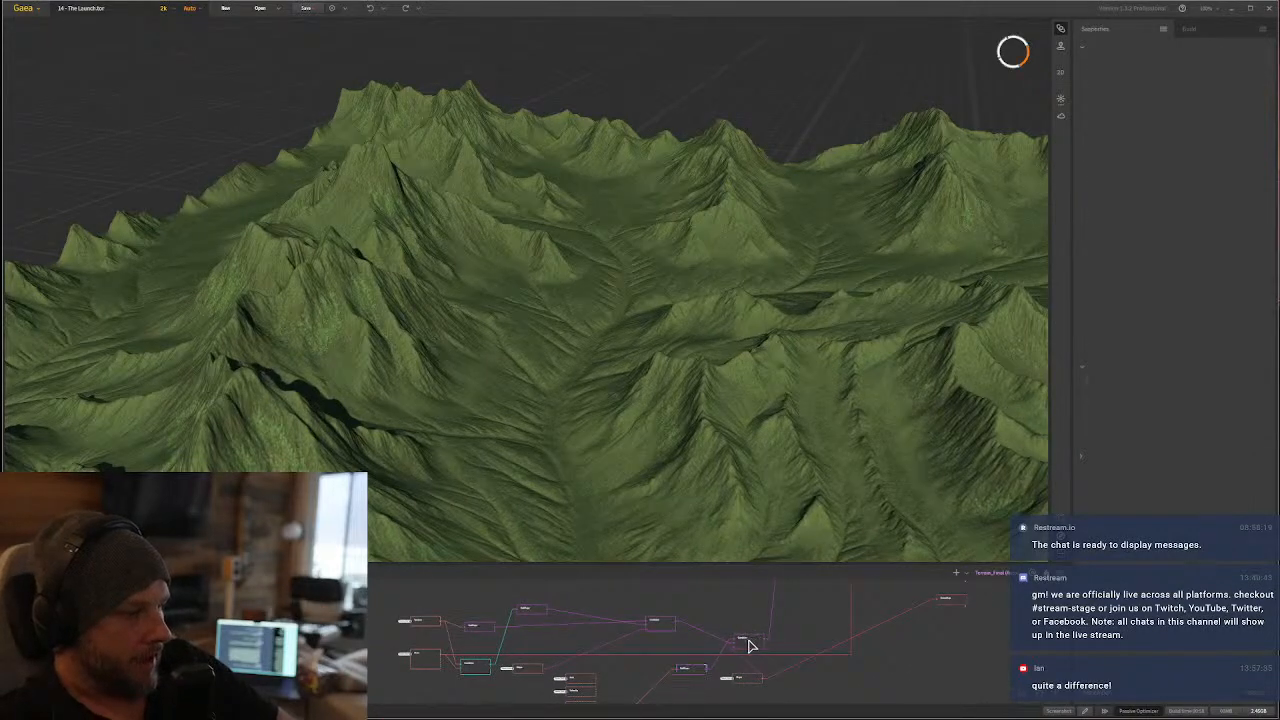
drag(637, 360, 451, 240)
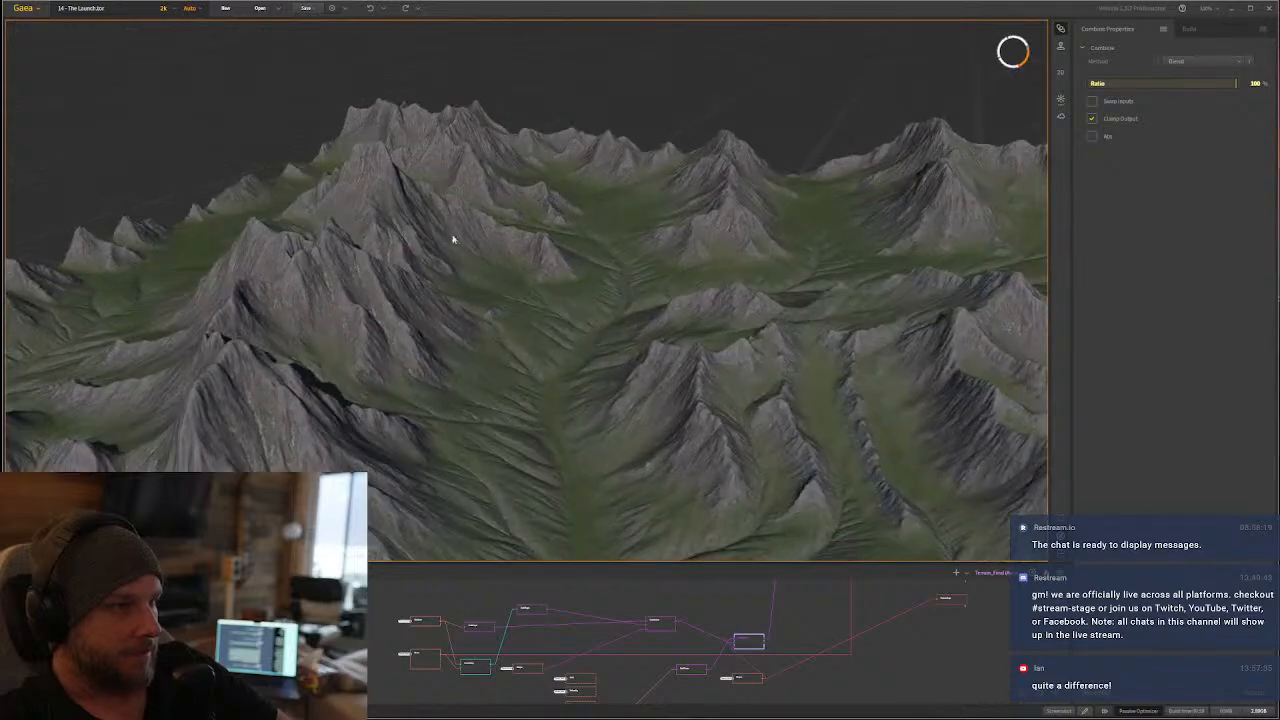
- Preview the final Combine node, set to Max, that layers the snow over the green and gray terrain colors
middle_drag(814, 611, 771, 677)
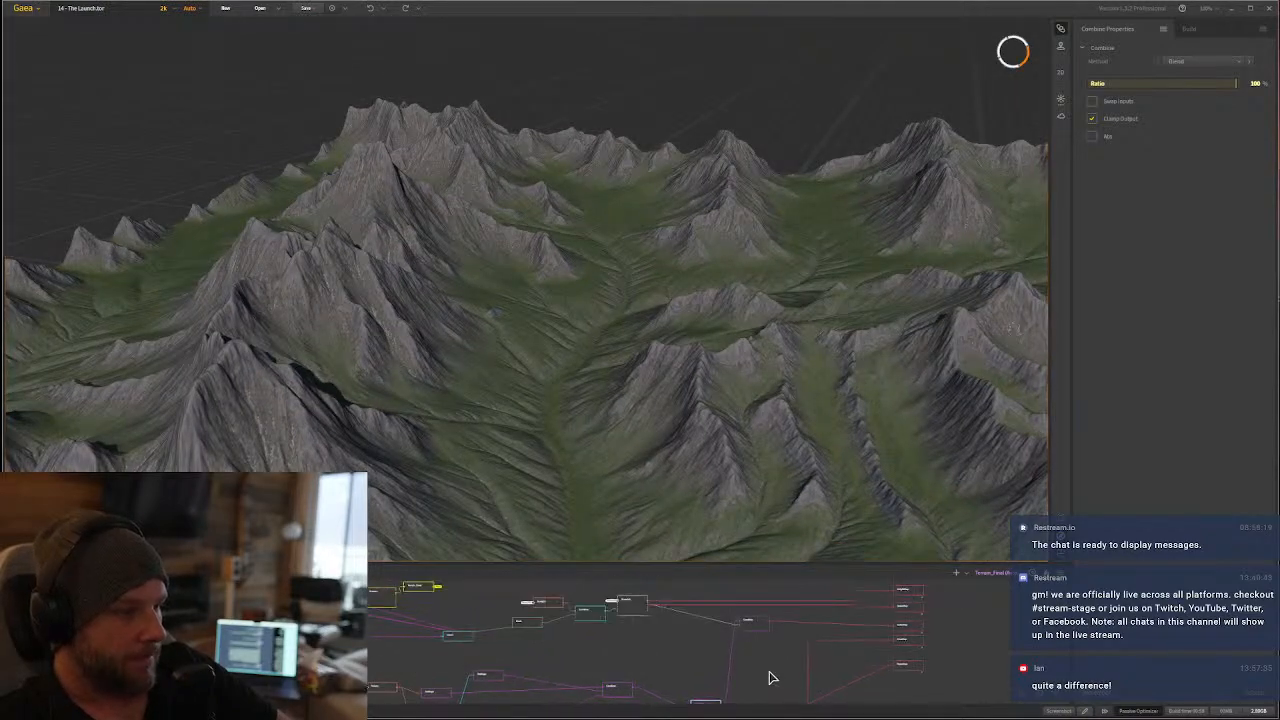
click(756, 627)
drag(541, 397, 340, 385)
drag(549, 339, 657, 355)
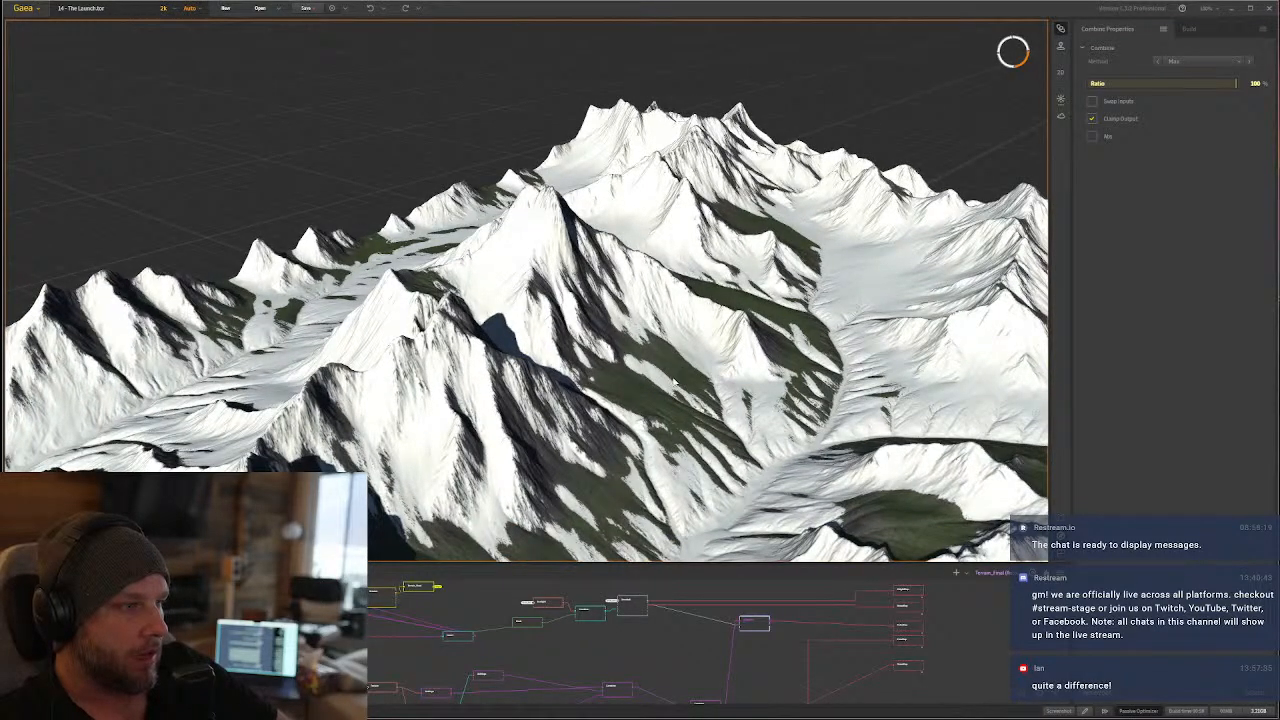
drag(675, 382, 662, 355)
- Examine the snow-covered color map from several angles and the final Combine node's connection to the output nodes
drag(743, 652, 671, 663)
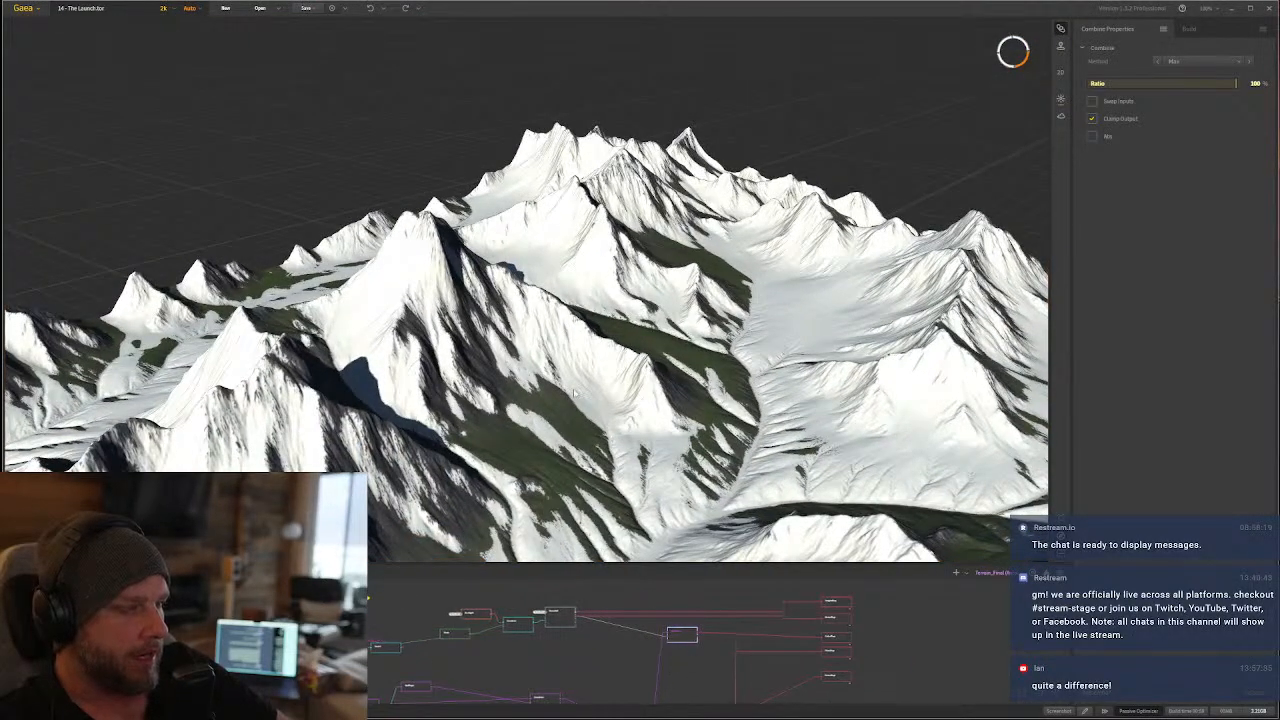
drag(576, 393, 540, 380)
drag(700, 686, 675, 651)
scroll(686, 655, up, 3)
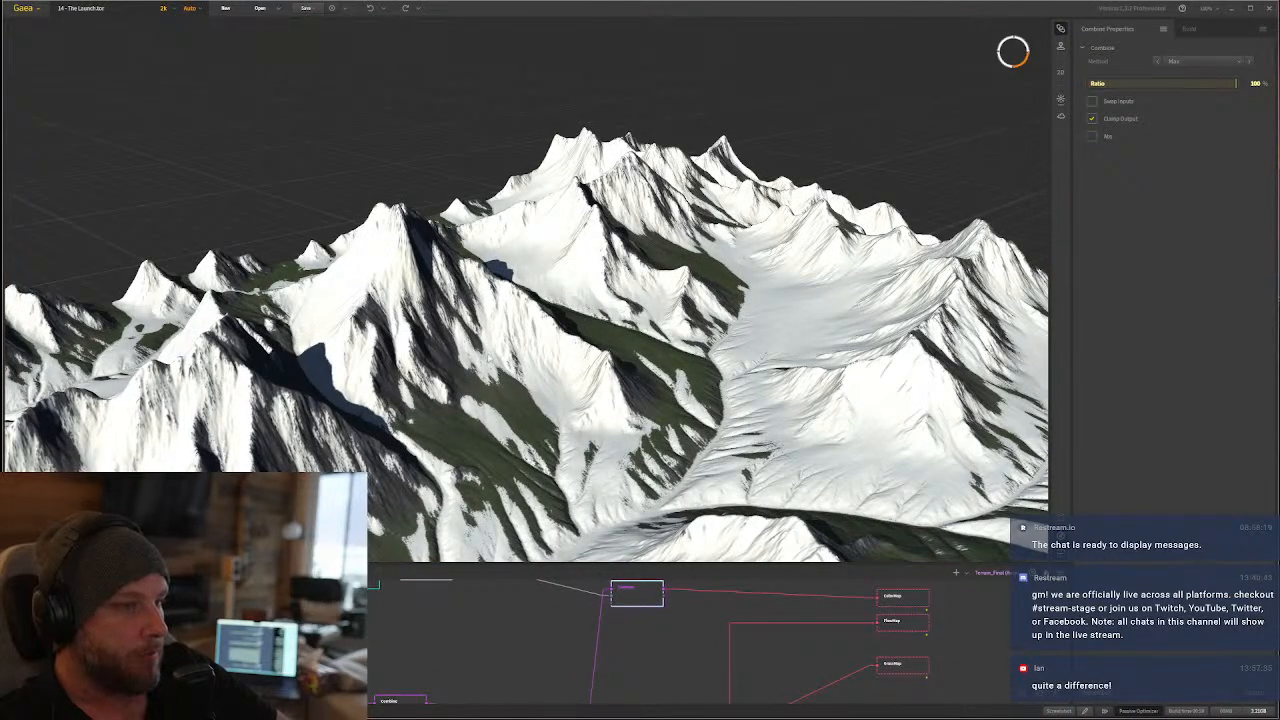
drag(547, 367, 592, 372)
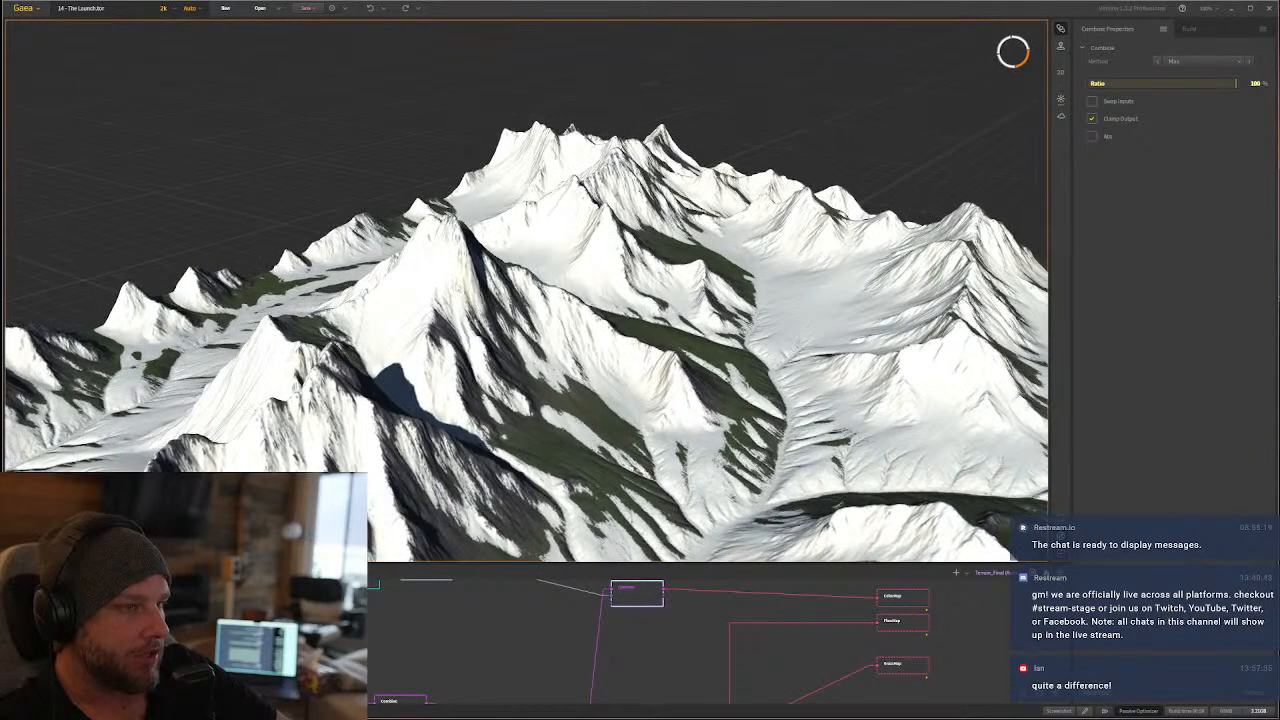
drag(699, 604, 667, 616)
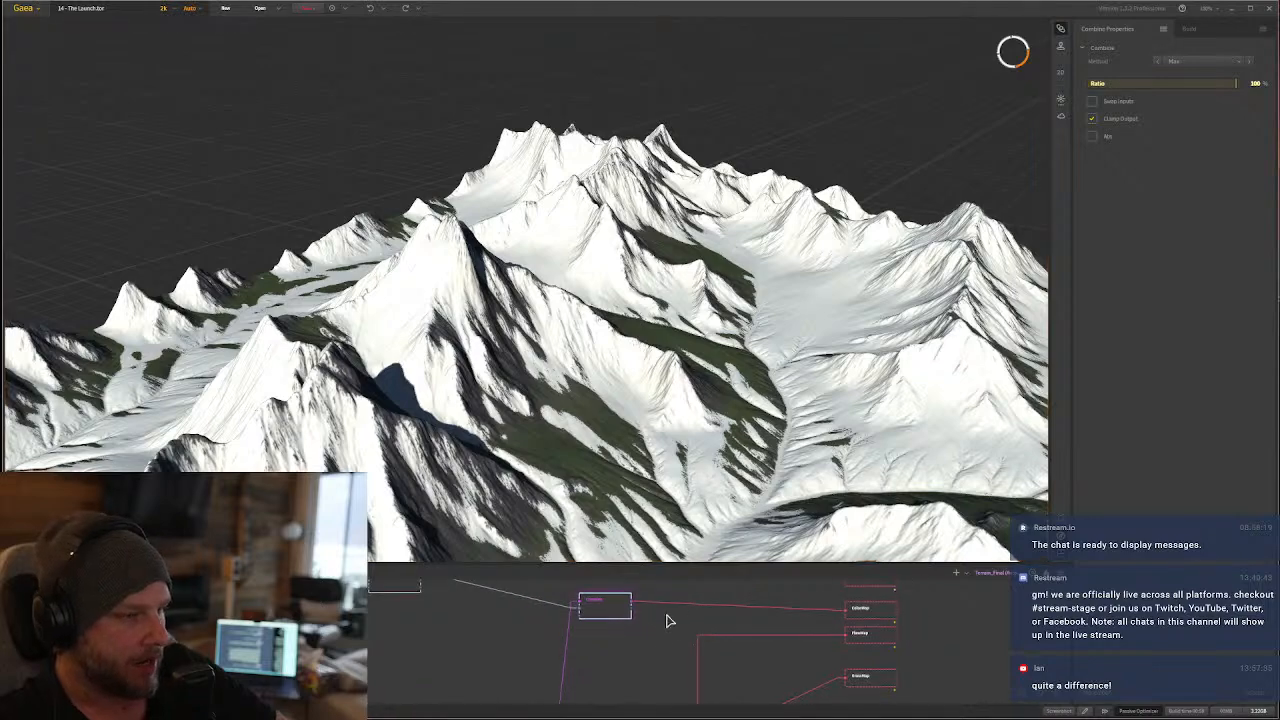
- Compare the snow-free Blend Combine node with the final snow-covered Combine node on the terrain
drag(591, 702, 621, 627)
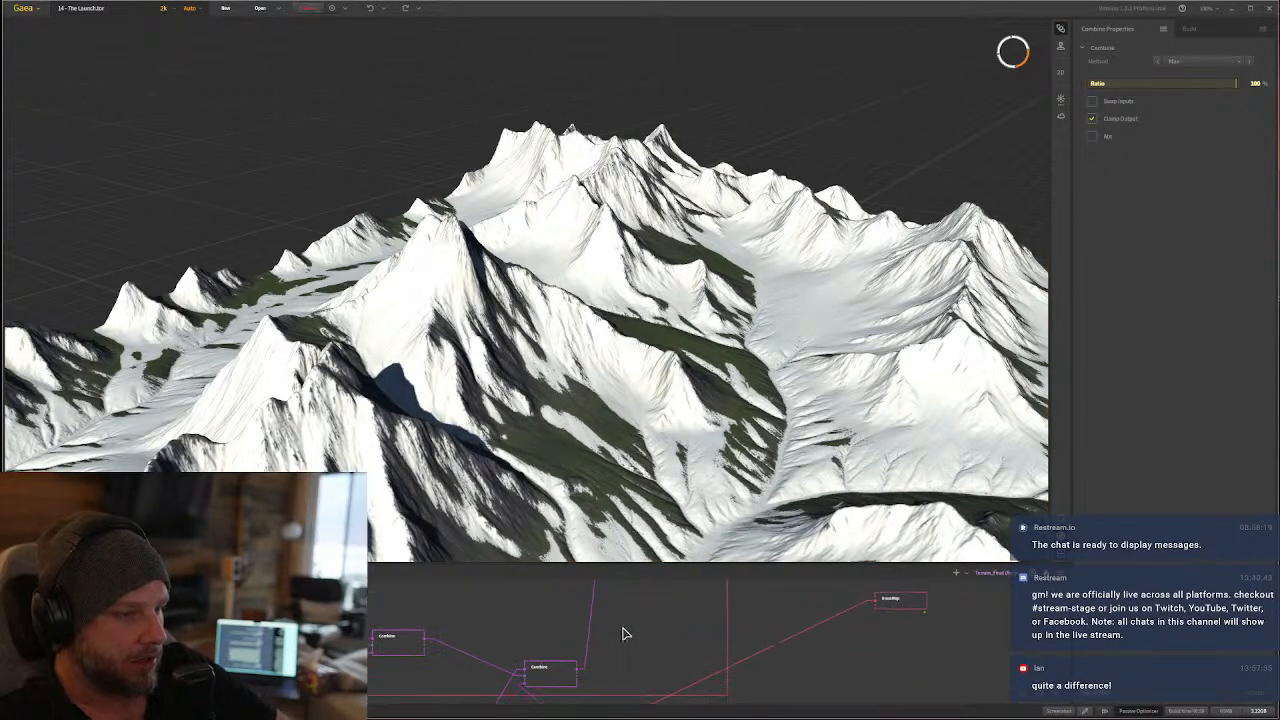
click(538, 671)
drag(580, 432, 617, 447)
drag(620, 648, 569, 706)
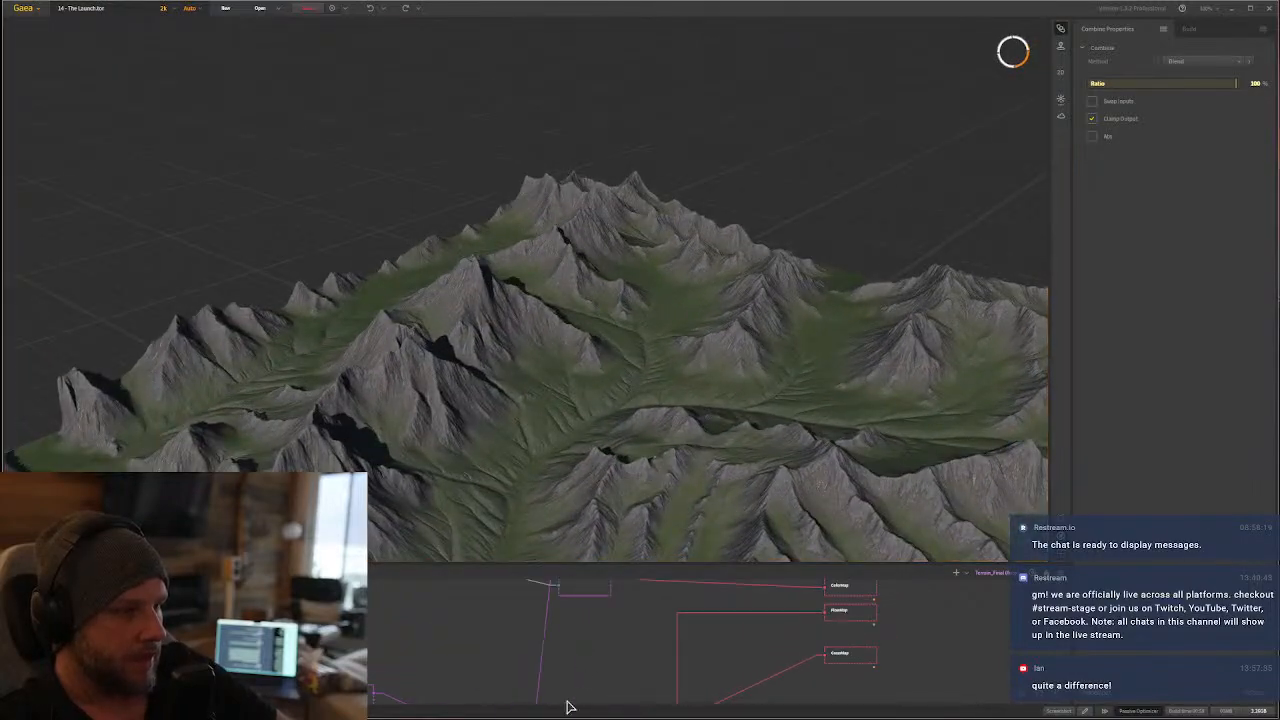
drag(586, 621, 560, 654)
click(559, 638)
drag(590, 430, 540, 390)
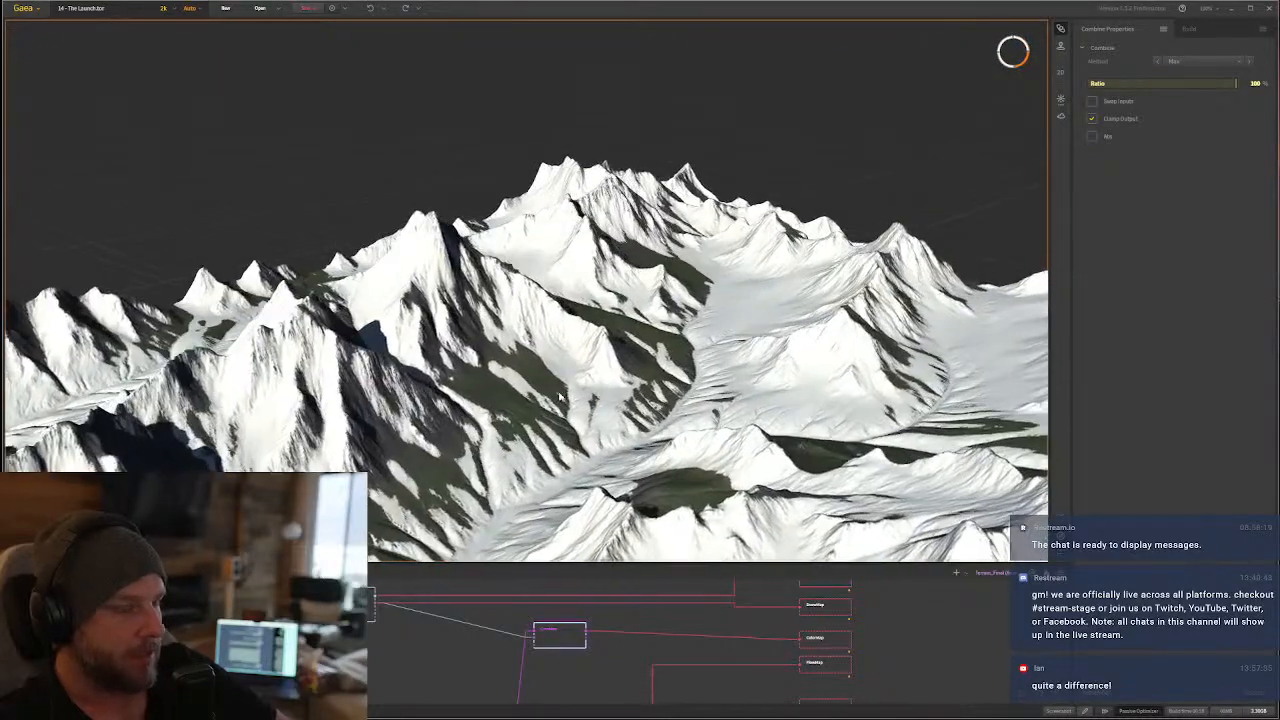
- Locate the export nodes at the end of the graph and show the HeightMap node's output settings
scroll(642, 657, down, 1)
drag(626, 649, 580, 654)
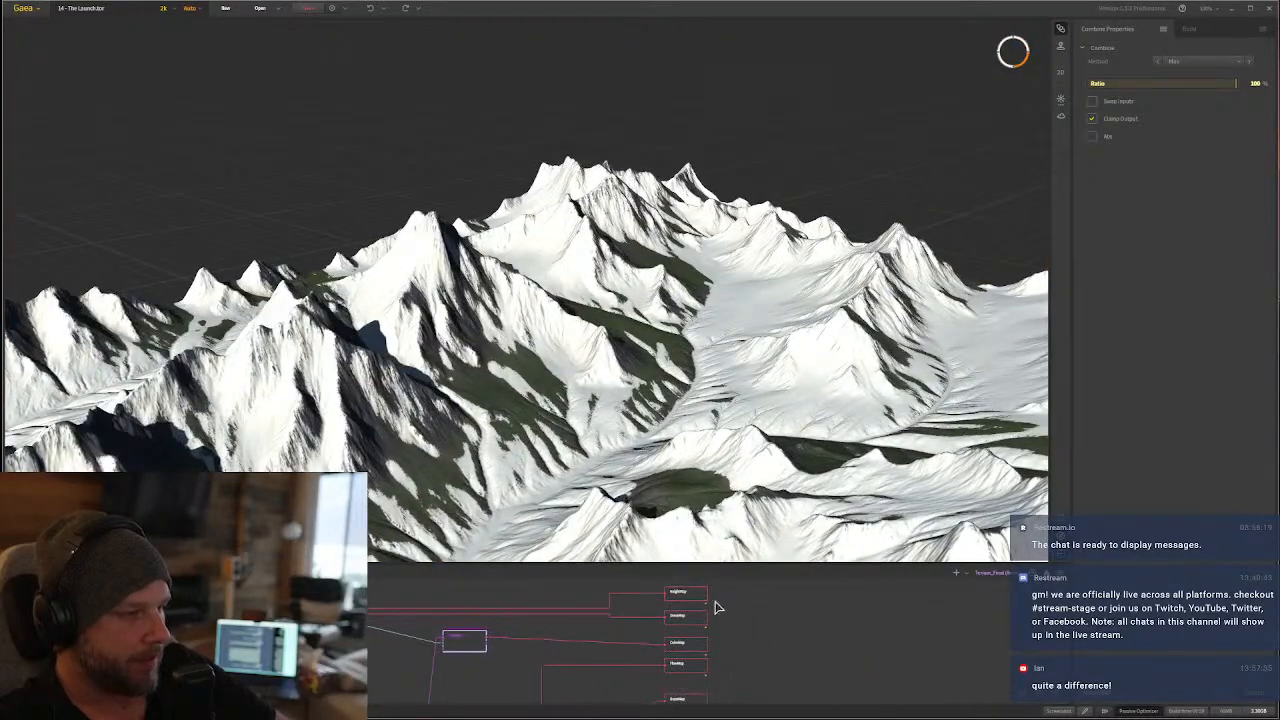
click(689, 598)
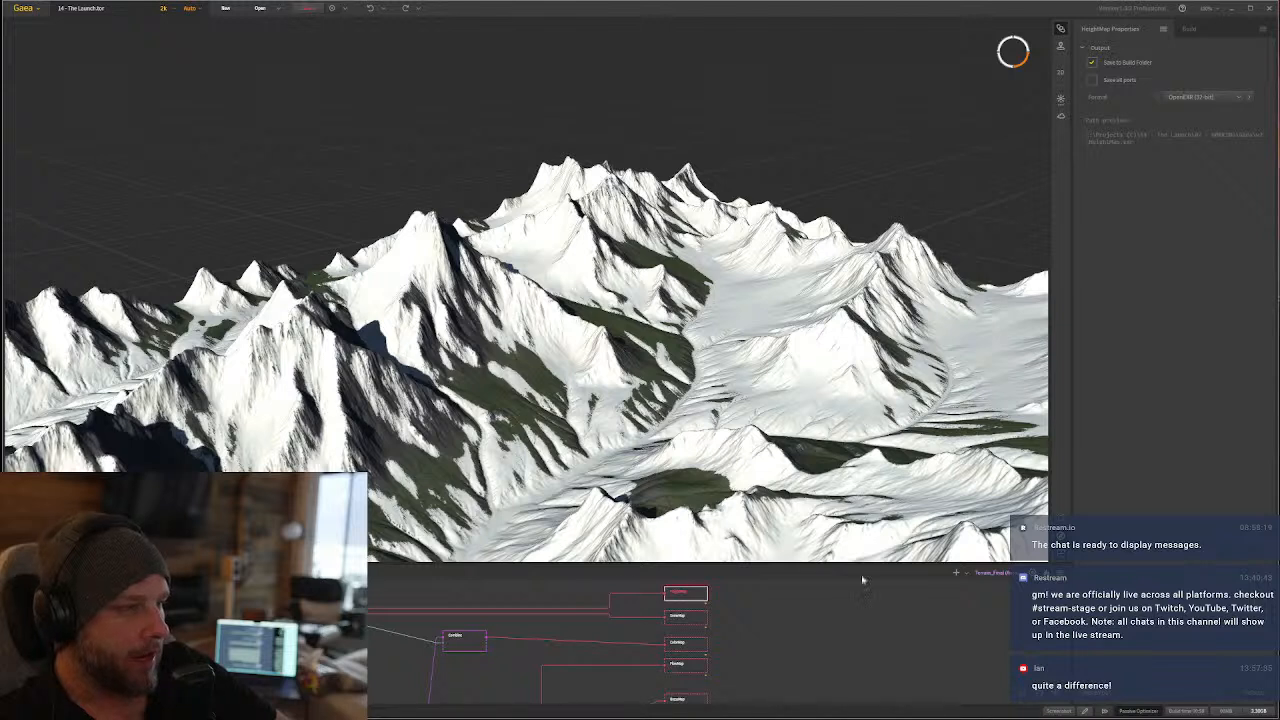
scroll(769, 637, down, 1)
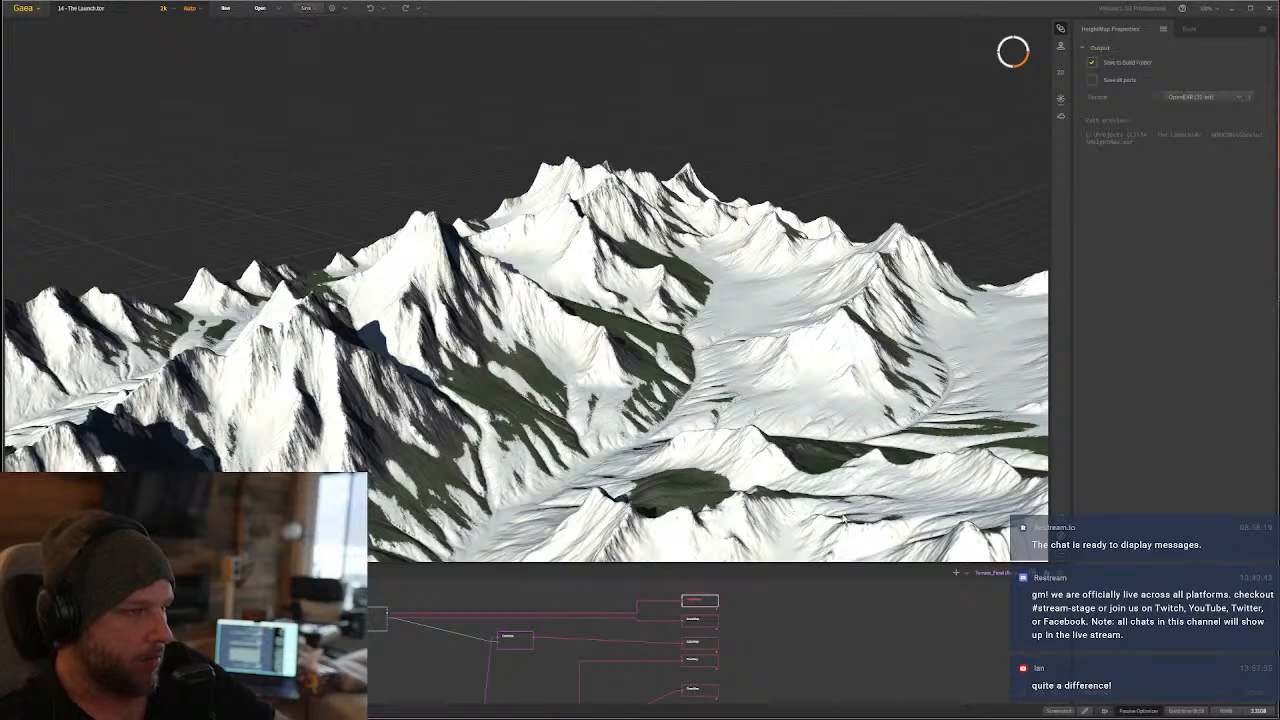
- Switch to Blender and open 14 - The Launch - v1.2.blend, discarding the current file's changes
key(alt+Tab)
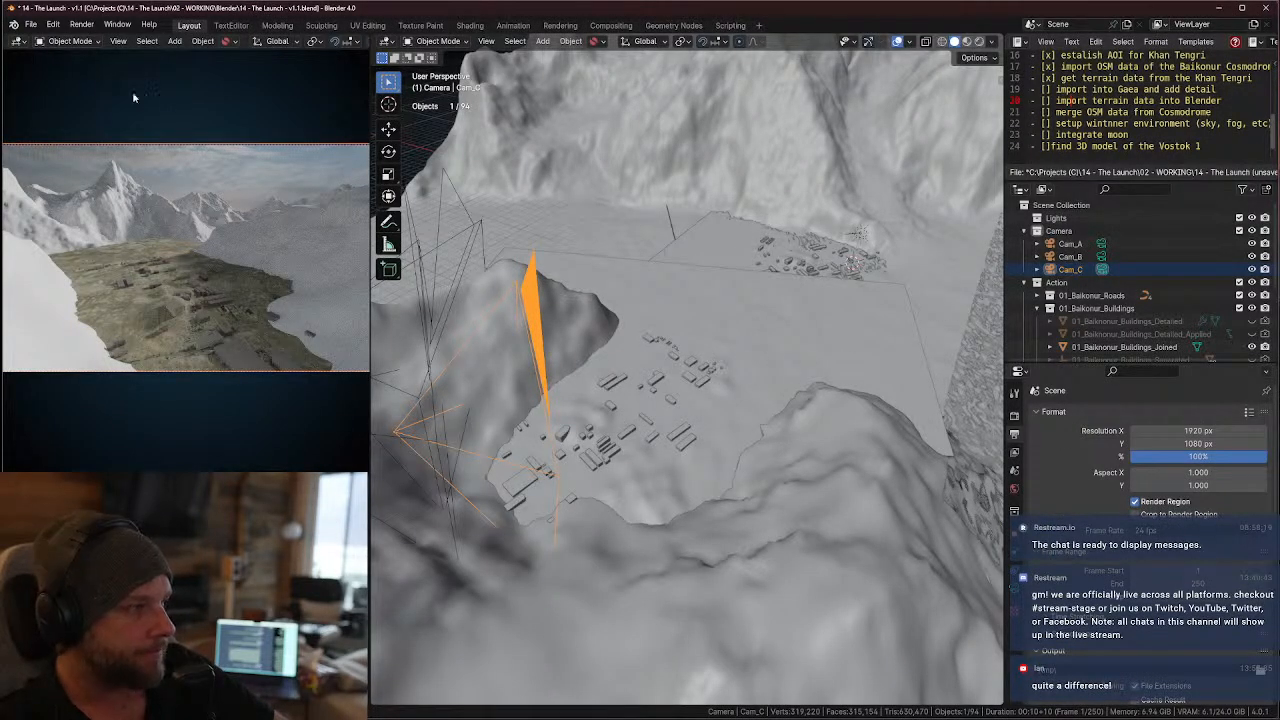
click(31, 24)
mouse_move(70, 65)
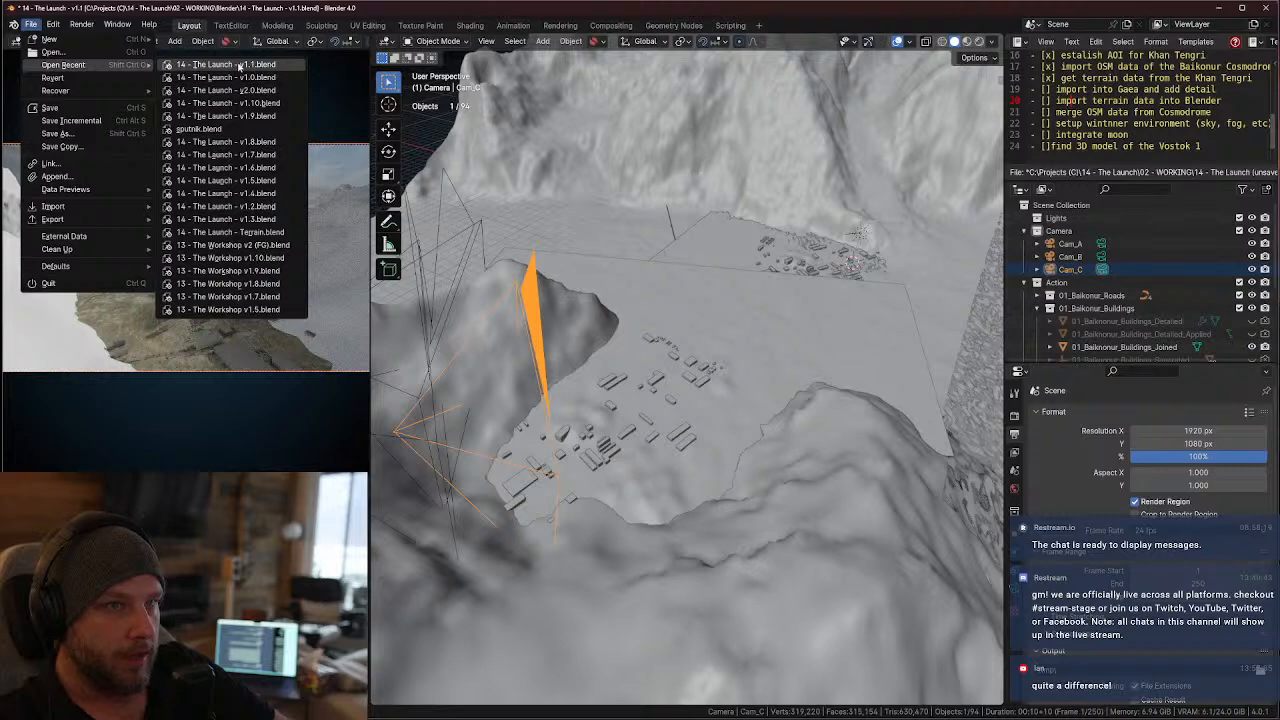
click(200, 66)
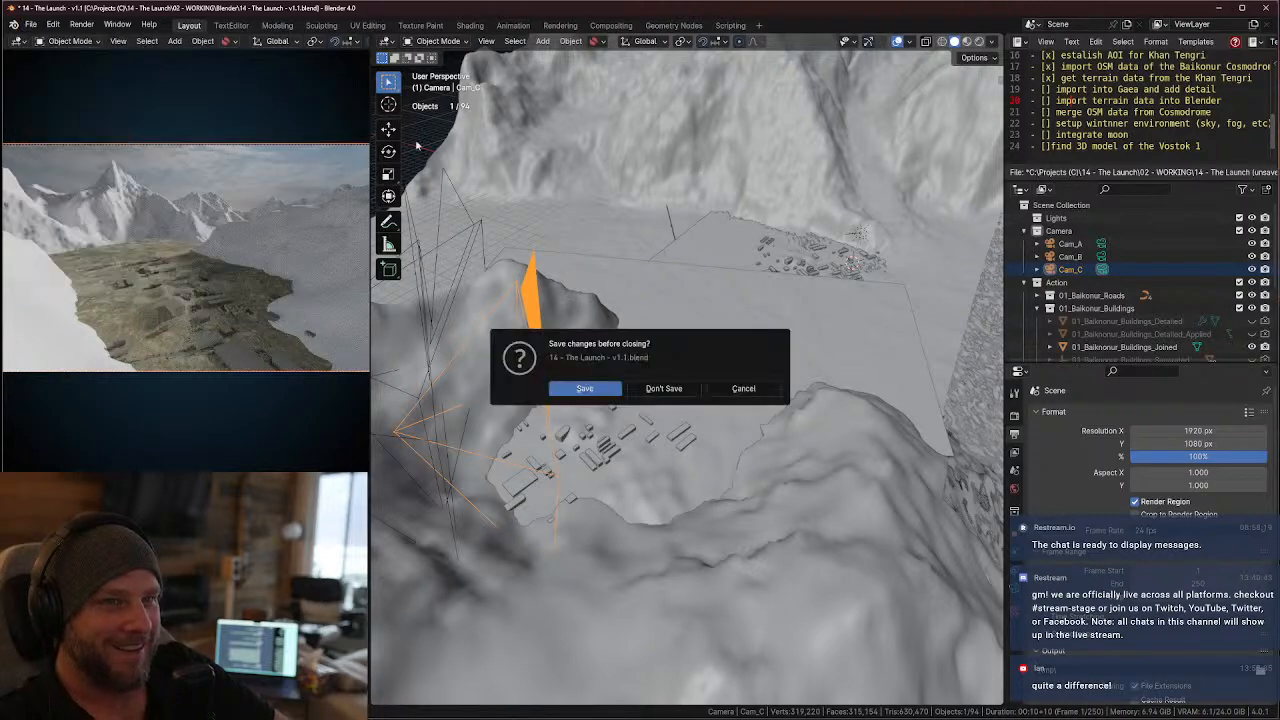
click(663, 388)
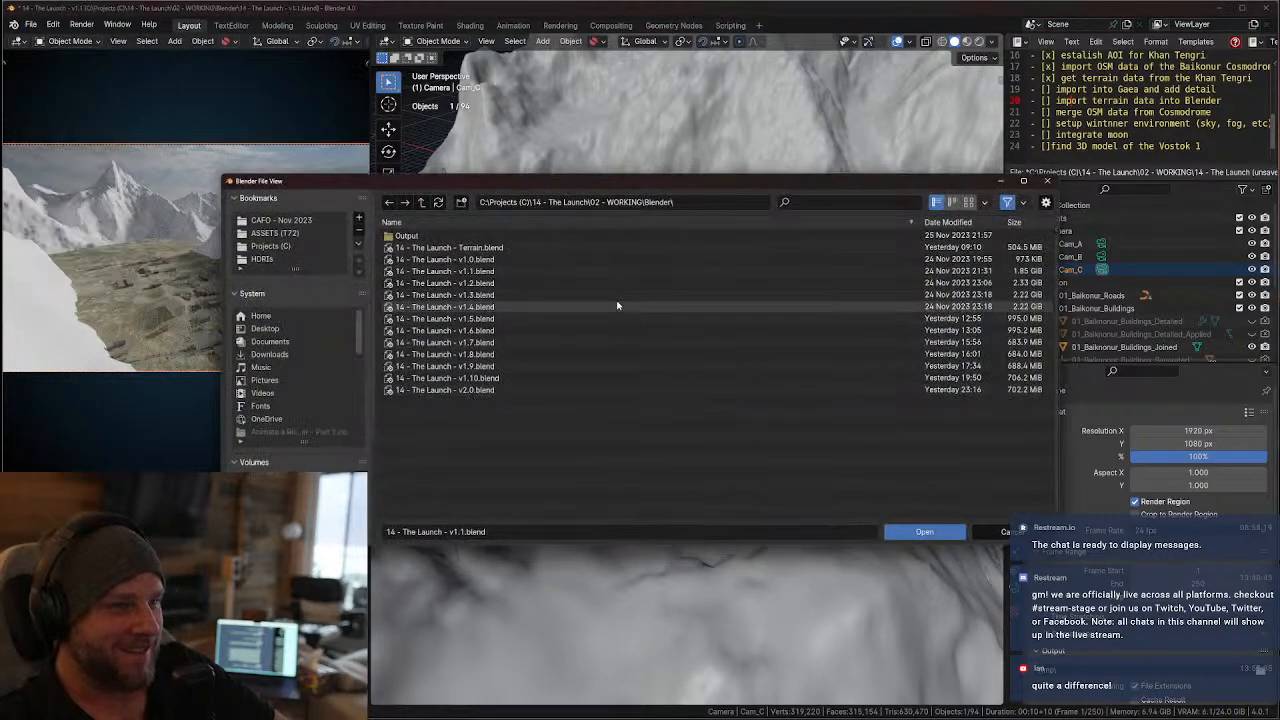
double_click(471, 285)
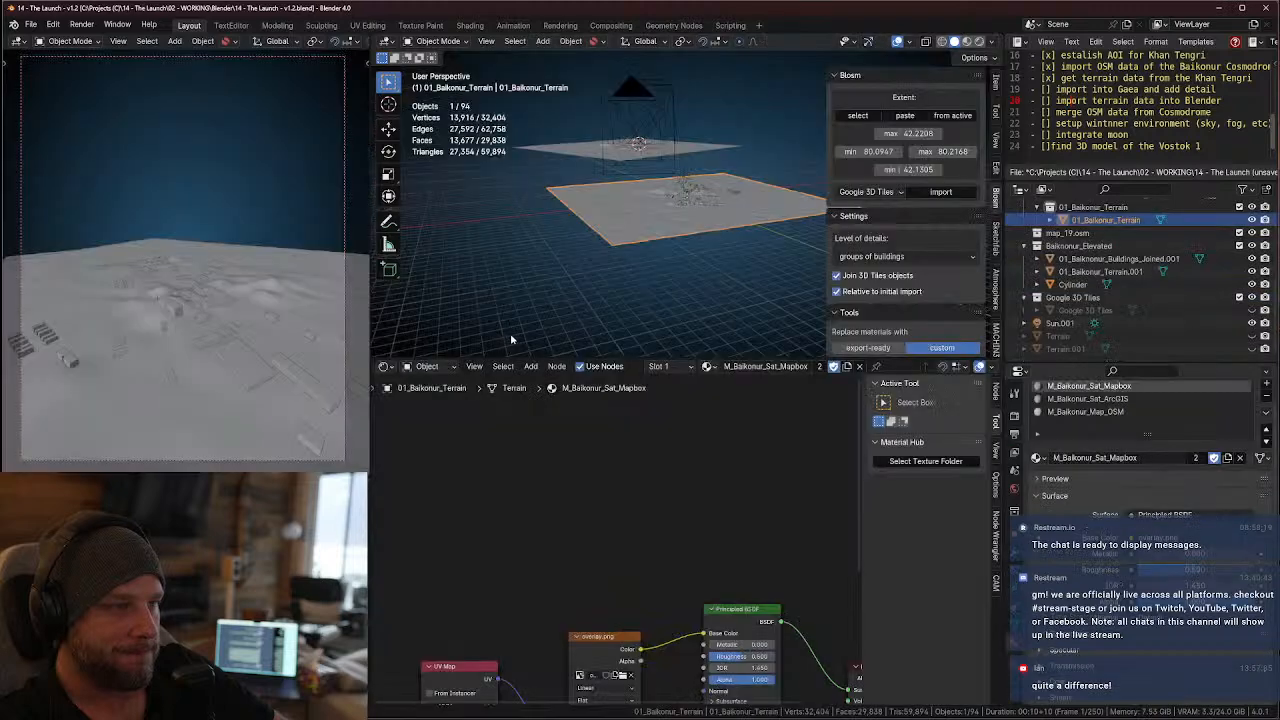
- Unhide the Terrain.001 and Terrain objects around the Baikonur planes and view the layout from above
middle_drag(628, 200, 631, 246)
scroll(631, 246, down, 5)
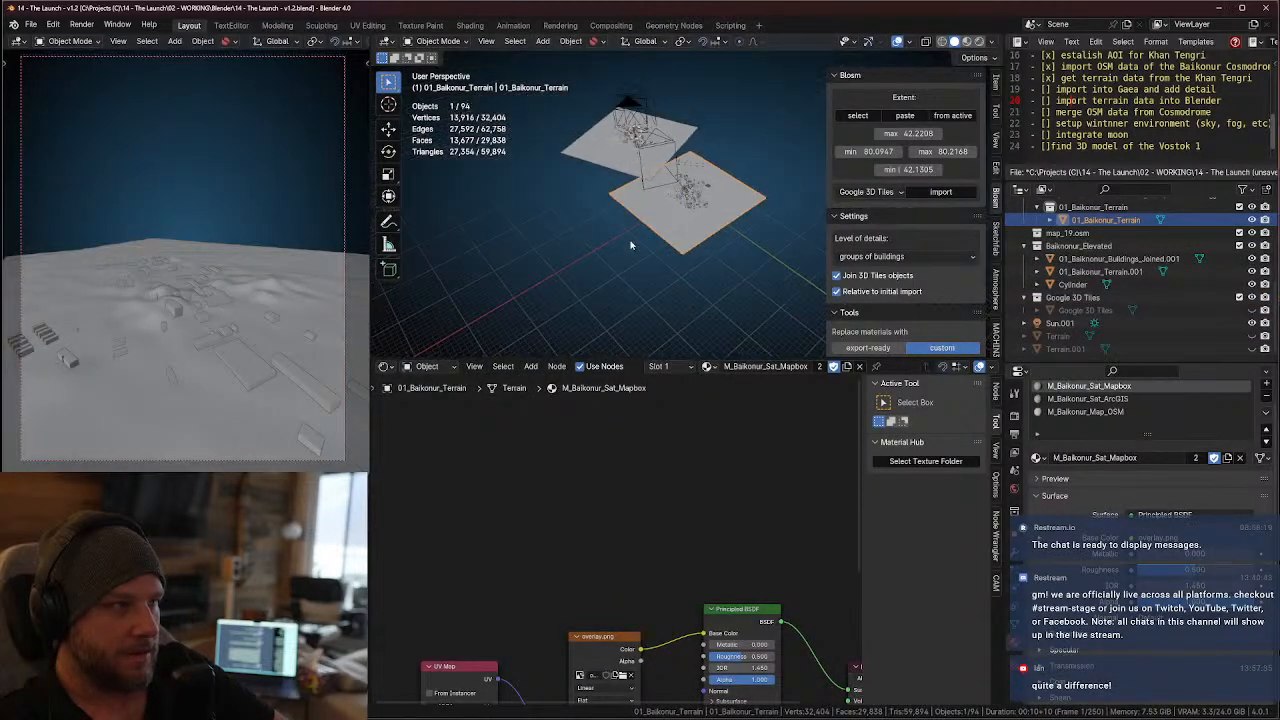
click(1251, 349)
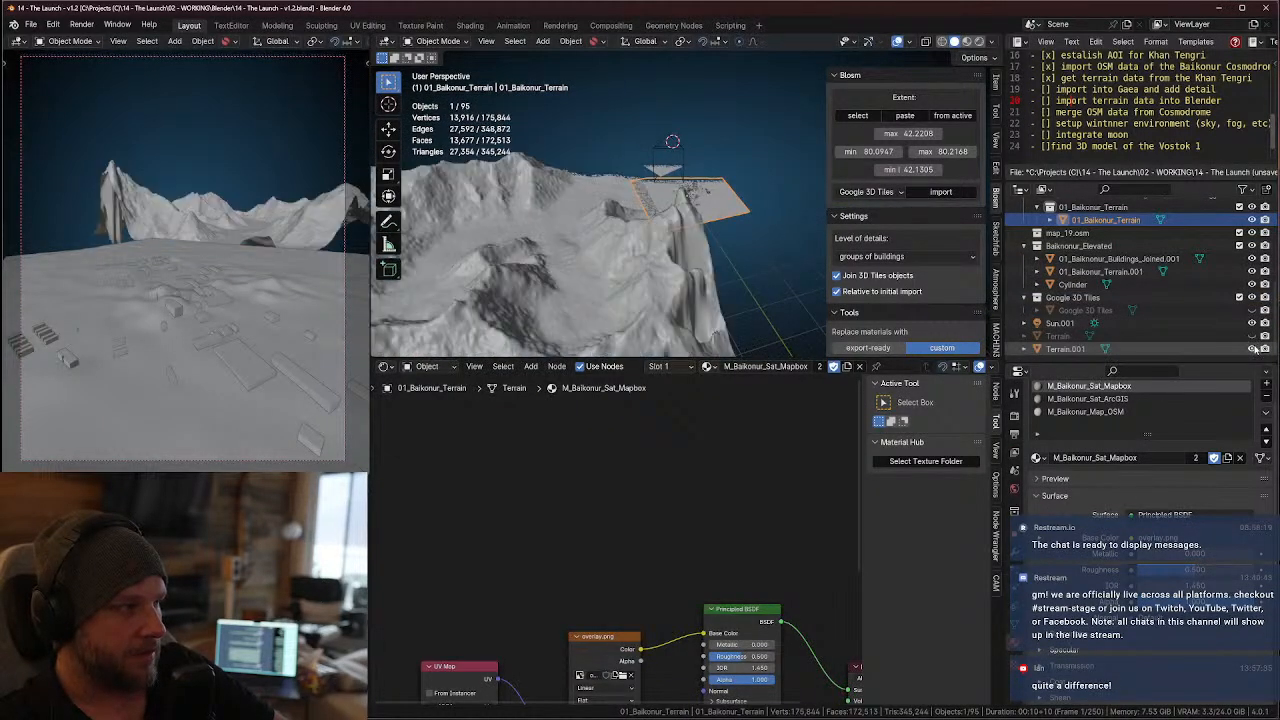
middle_drag(622, 258, 677, 273)
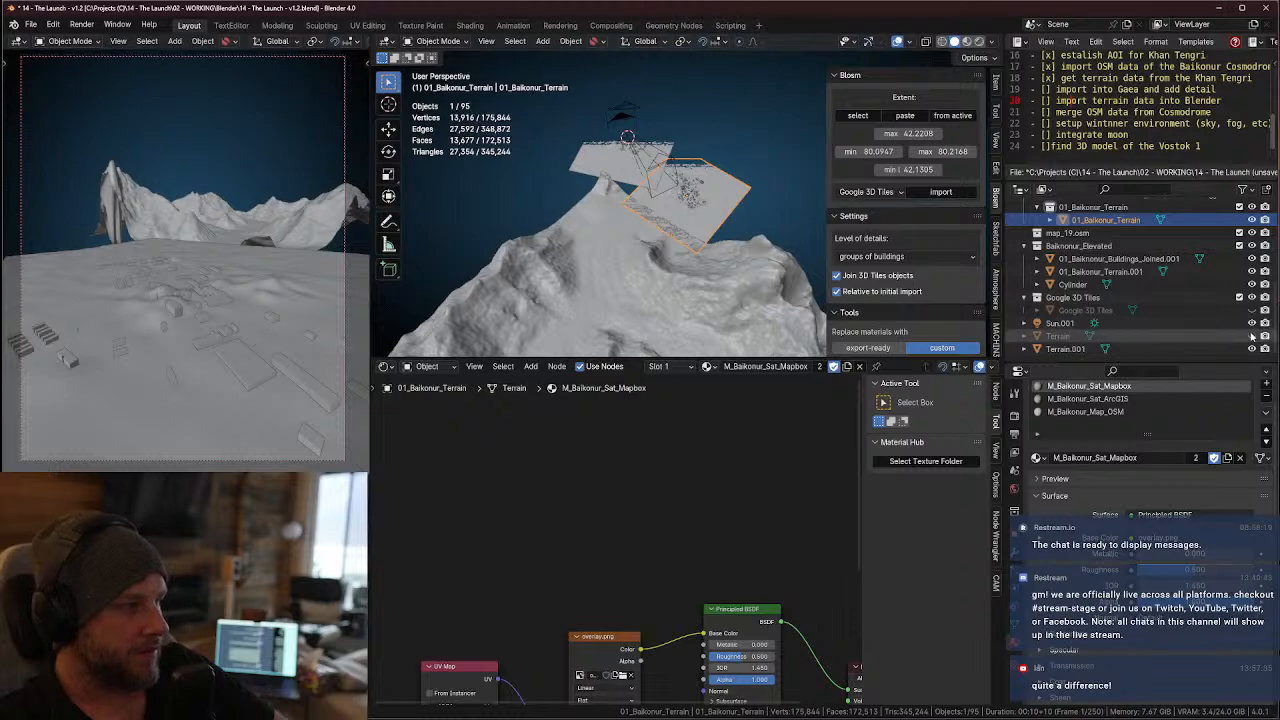
click(1251, 336)
middle_drag(677, 204, 458, 270)
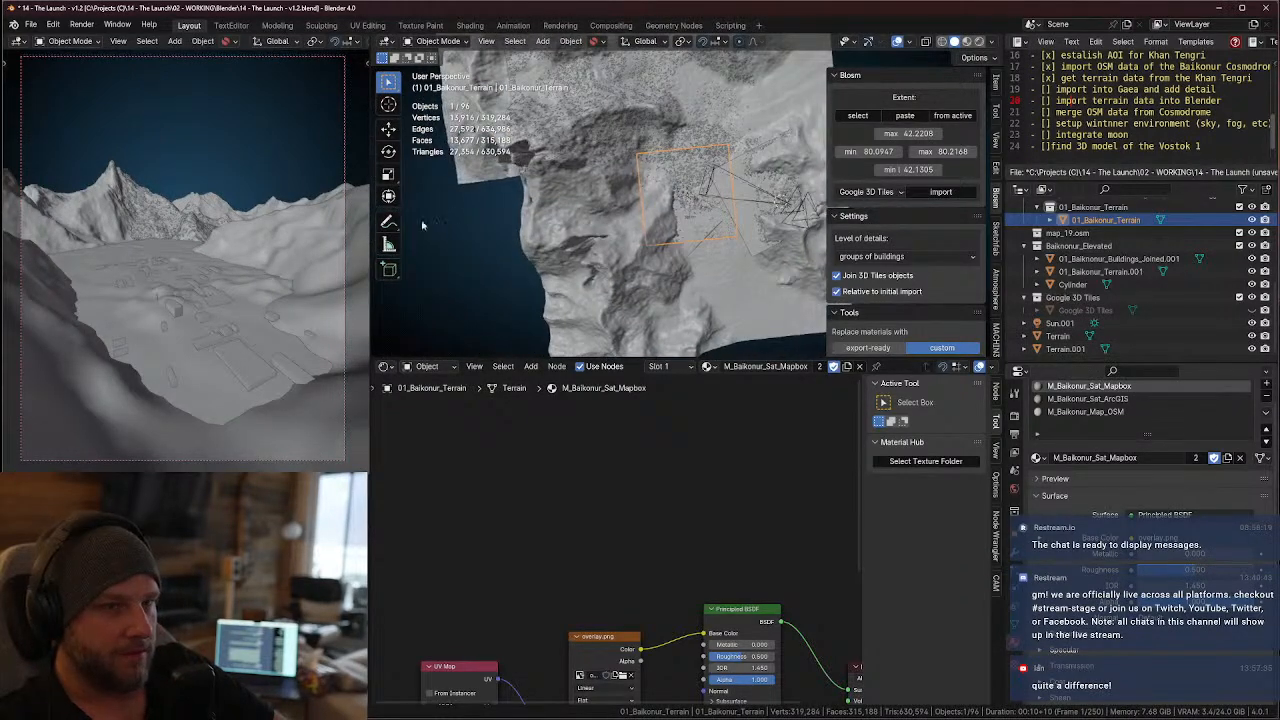
- Toggle the visibility of Terrain.001 and 01_Baikonur_Terrain for comparison, and switch the camera view to rendered shading
click(1252, 348)
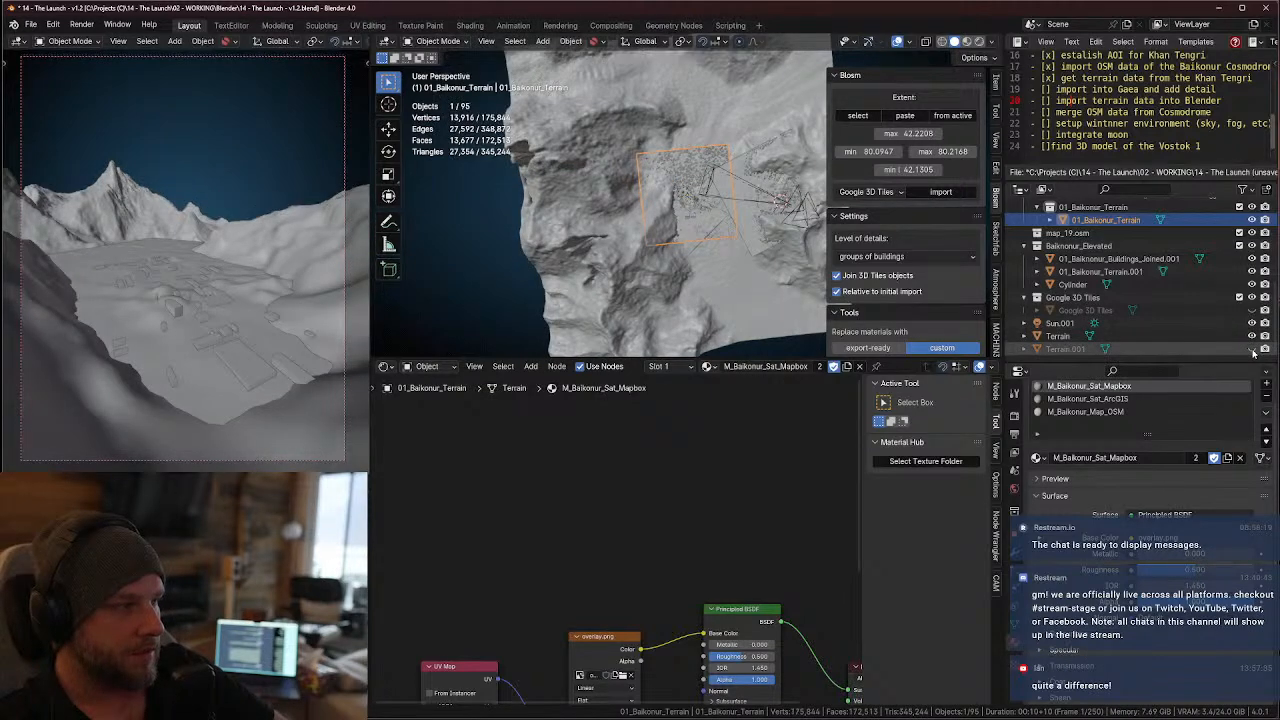
click(1252, 348)
scroll(1140, 300, up, 3)
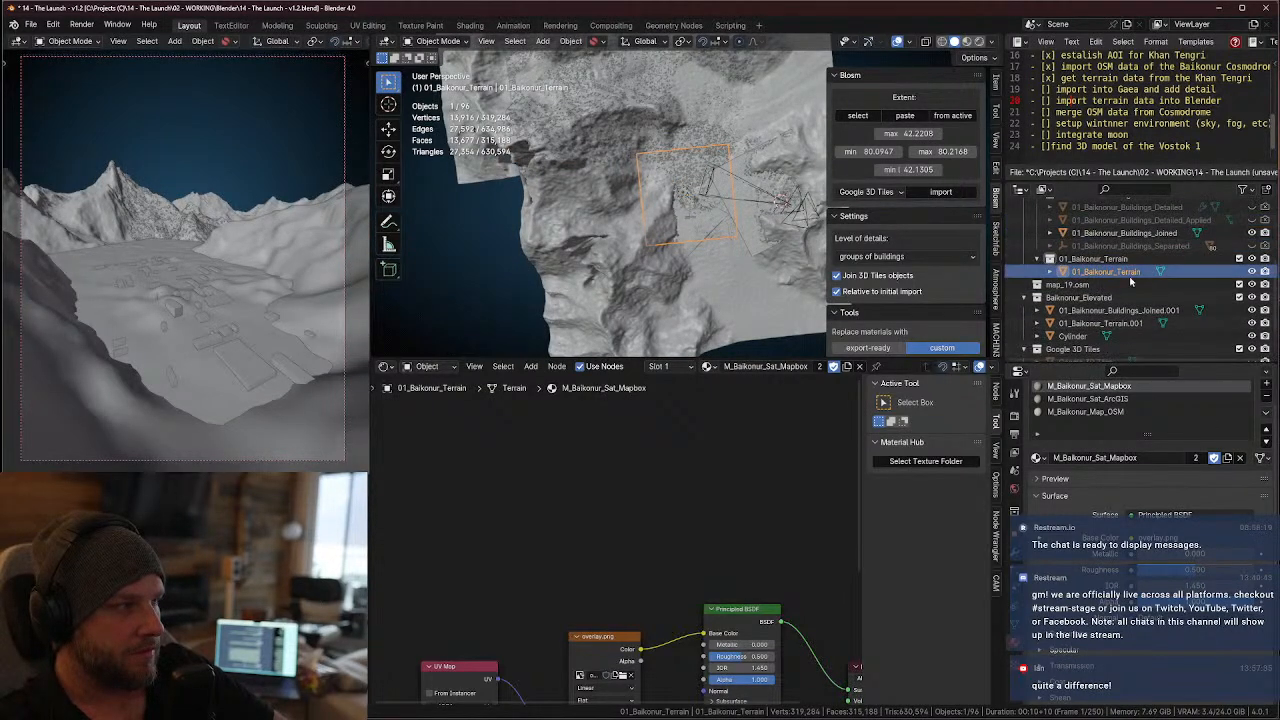
click(1251, 272)
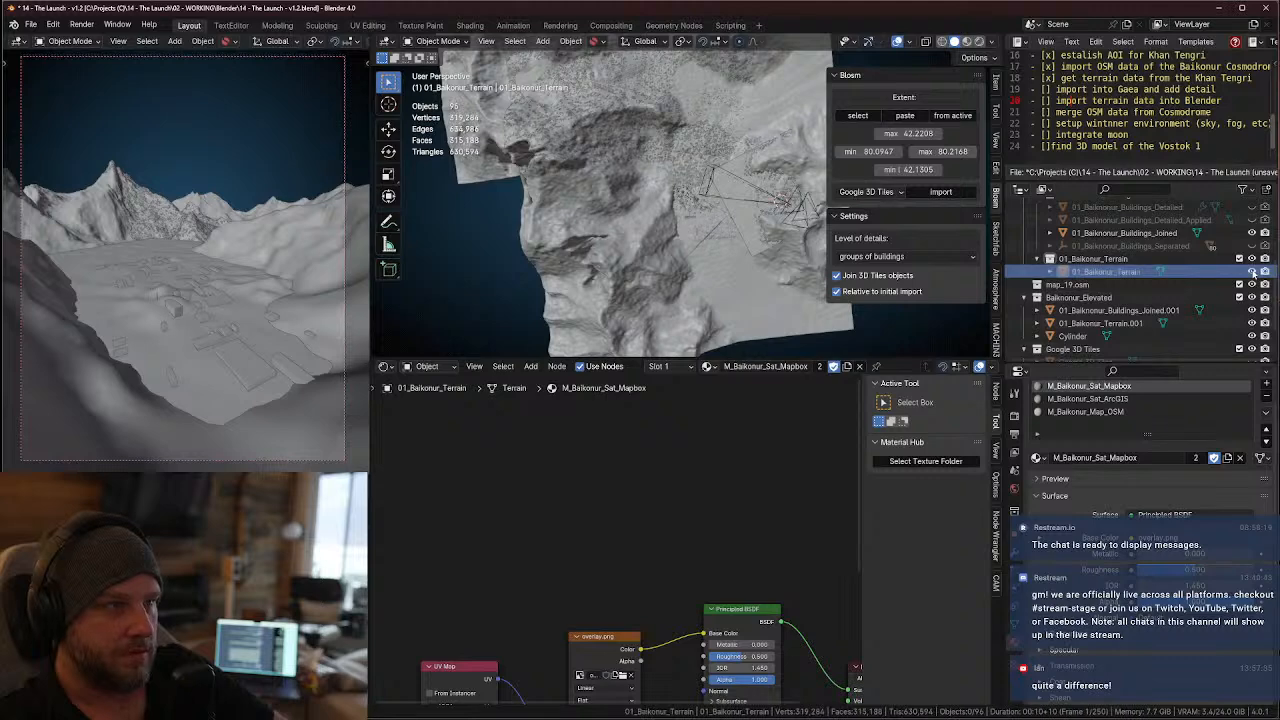
click(1251, 272)
key(z)
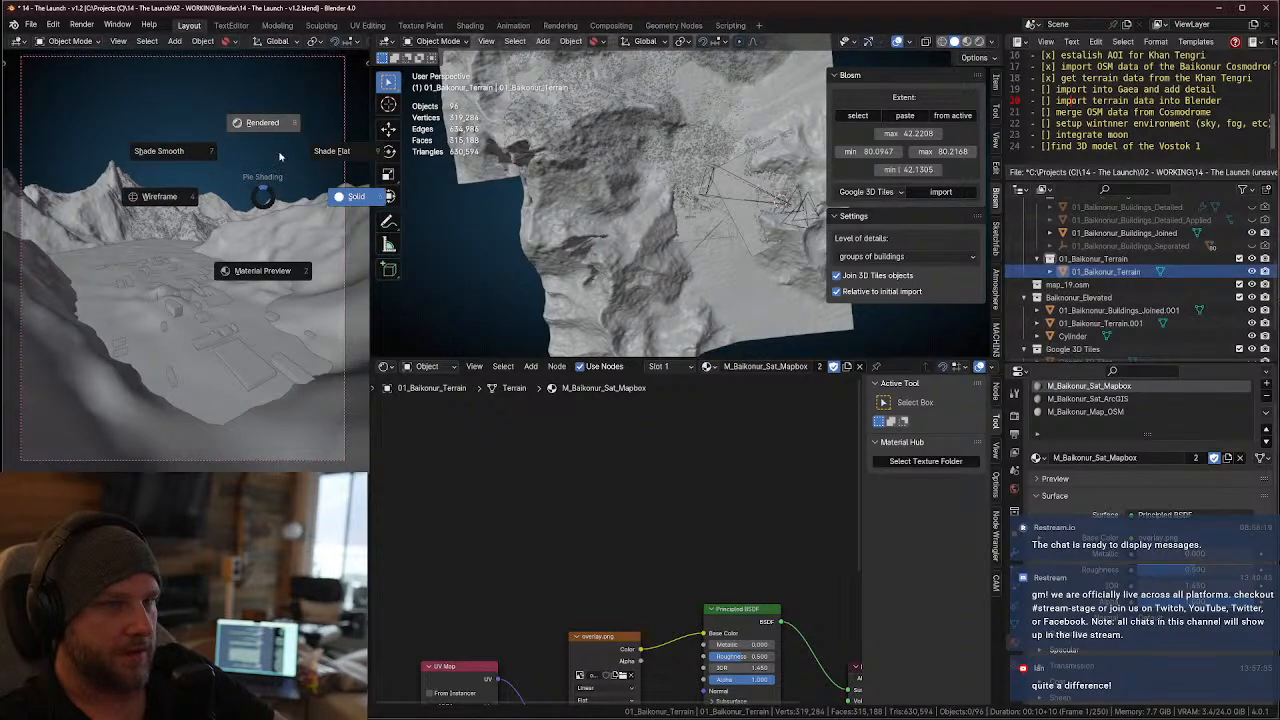
click(352, 383)
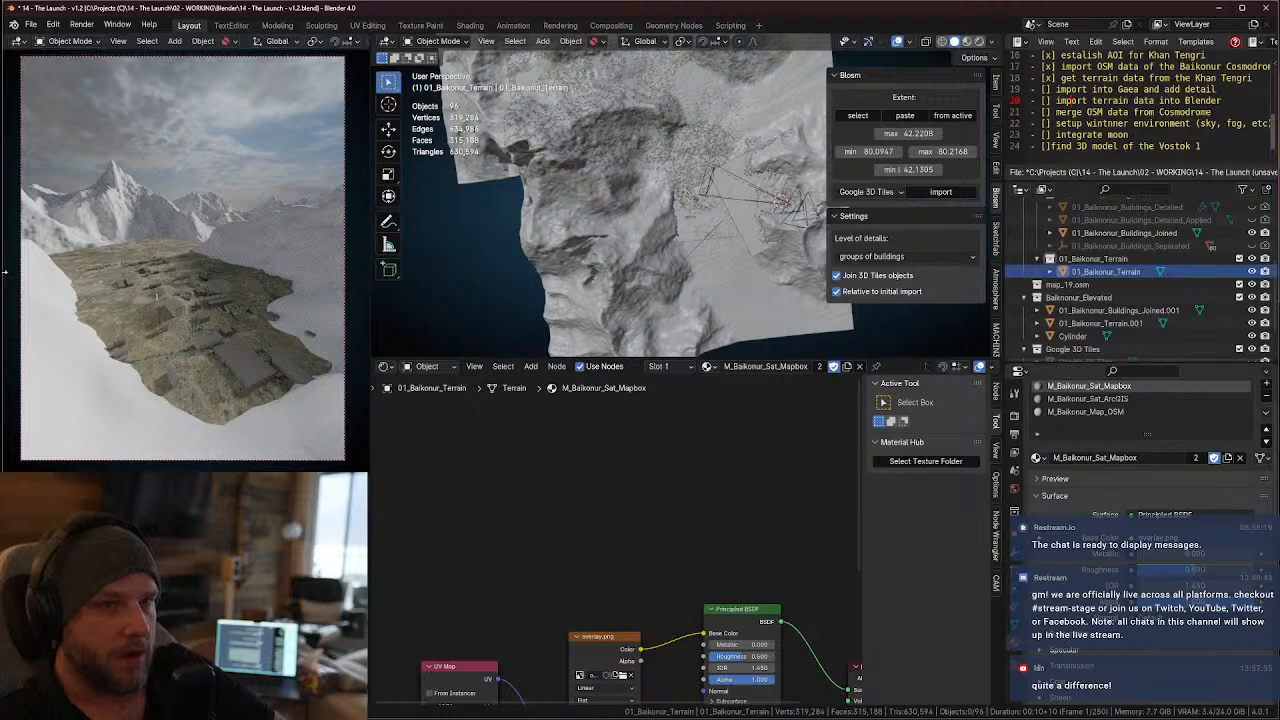
- Open 14 - The Launch - v1.3.blend, discarding the changes to v1.2
click(30, 18)
mouse_move(72, 68)
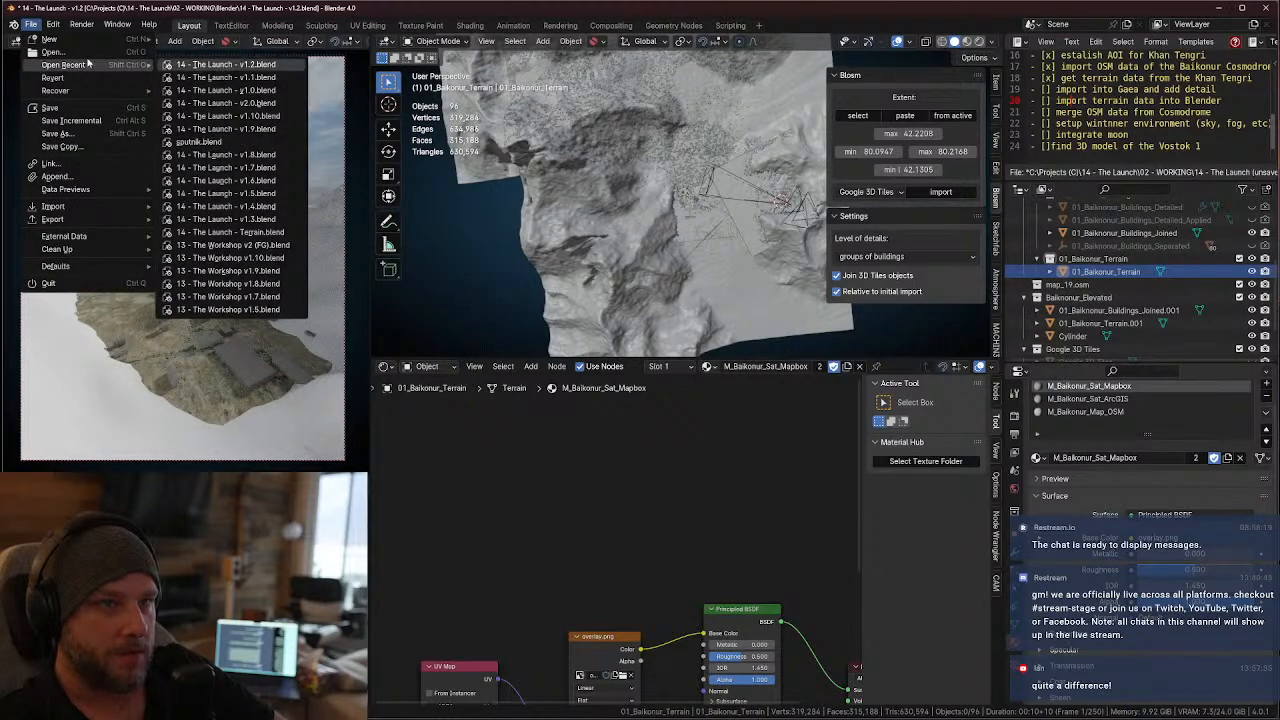
click(230, 76)
click(664, 388)
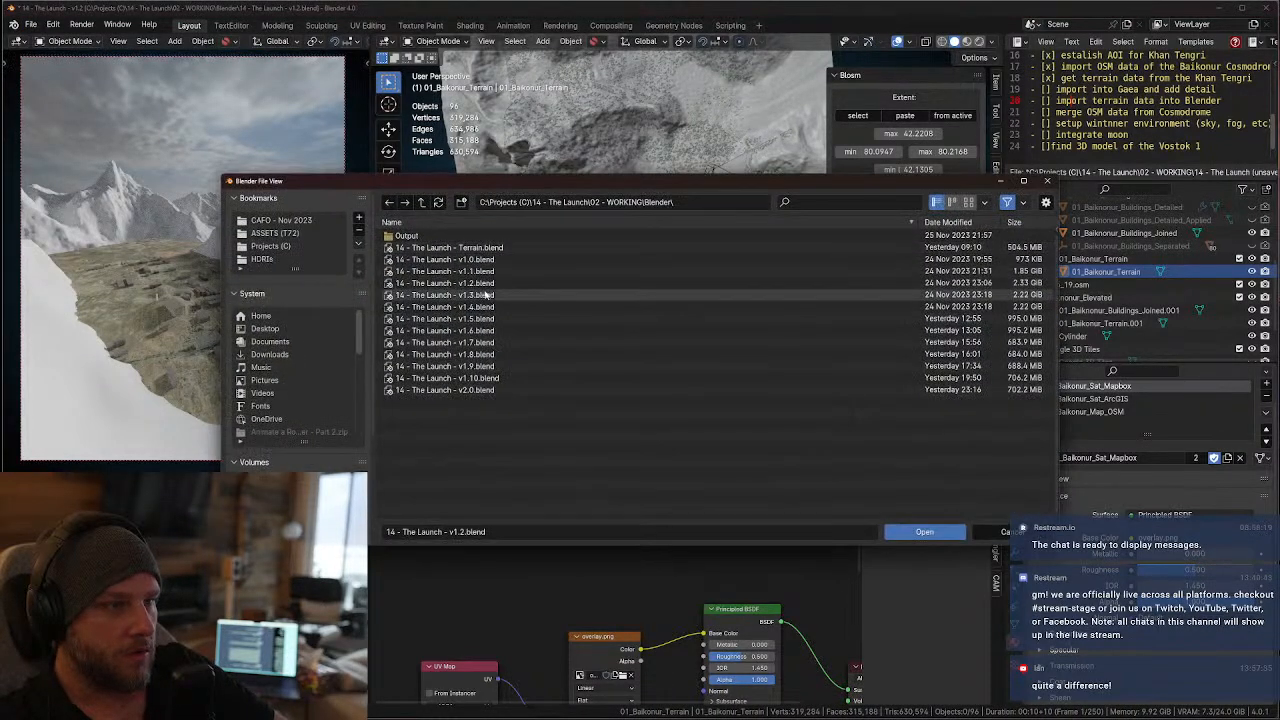
click(483, 295)
double_click(483, 295)
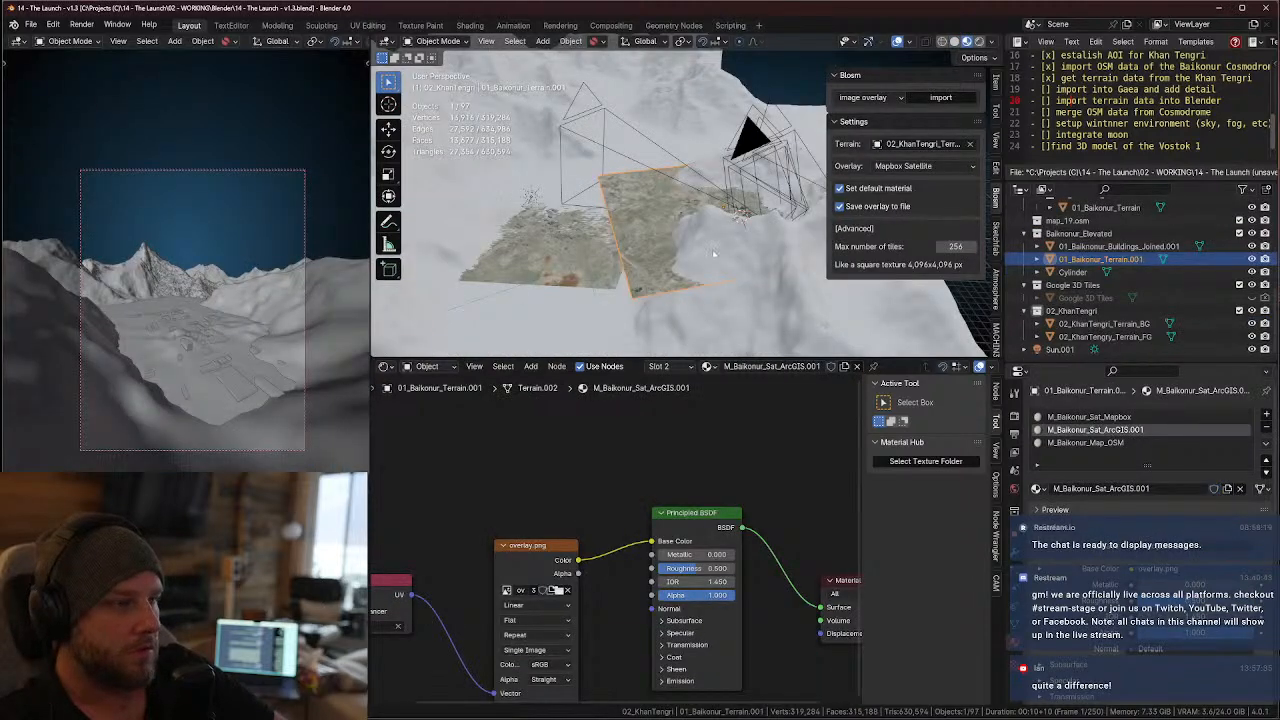
- Switch the camera view of the v1.3 scene to rendered shading
key(z)
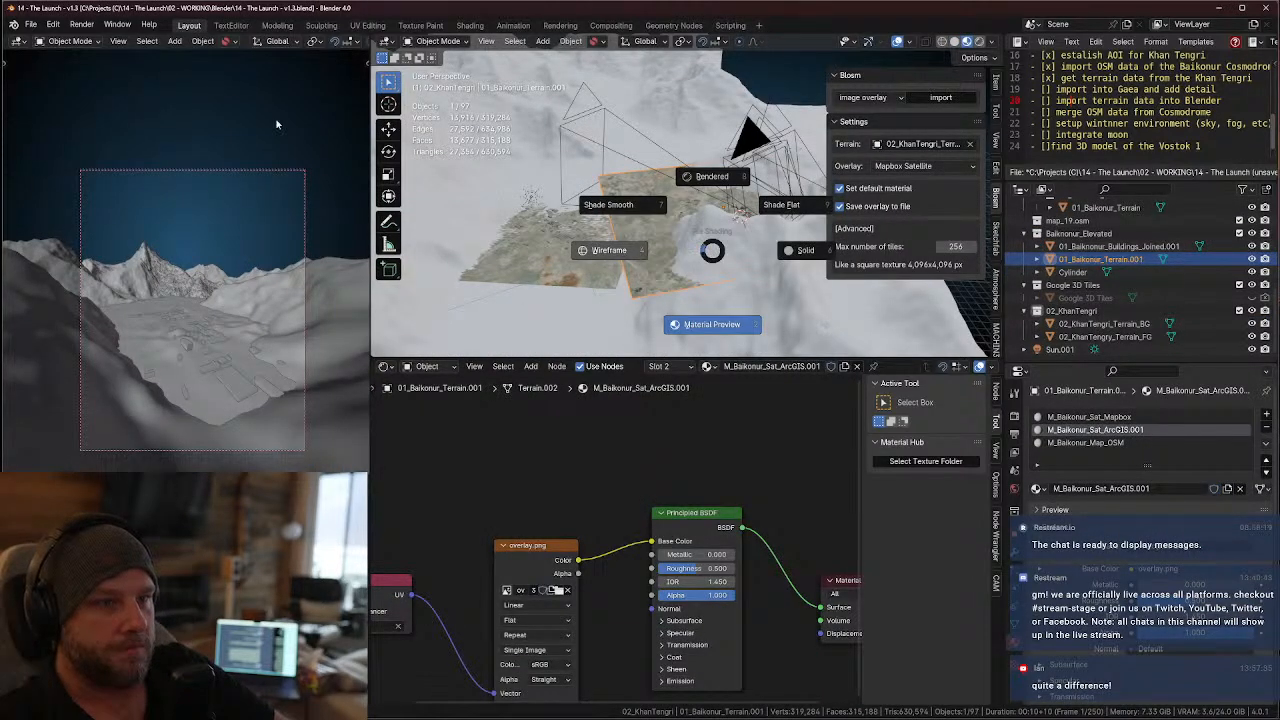
key(Escape)
key(z)
key(Escape)
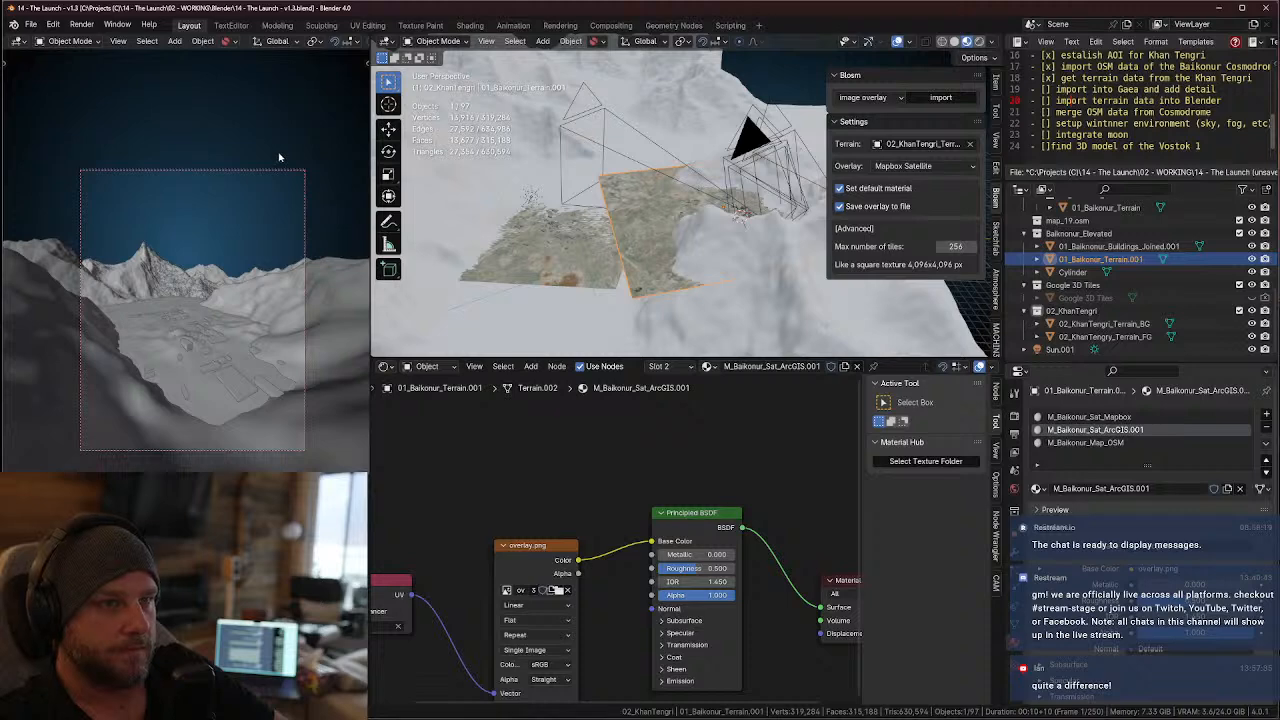
key(z)
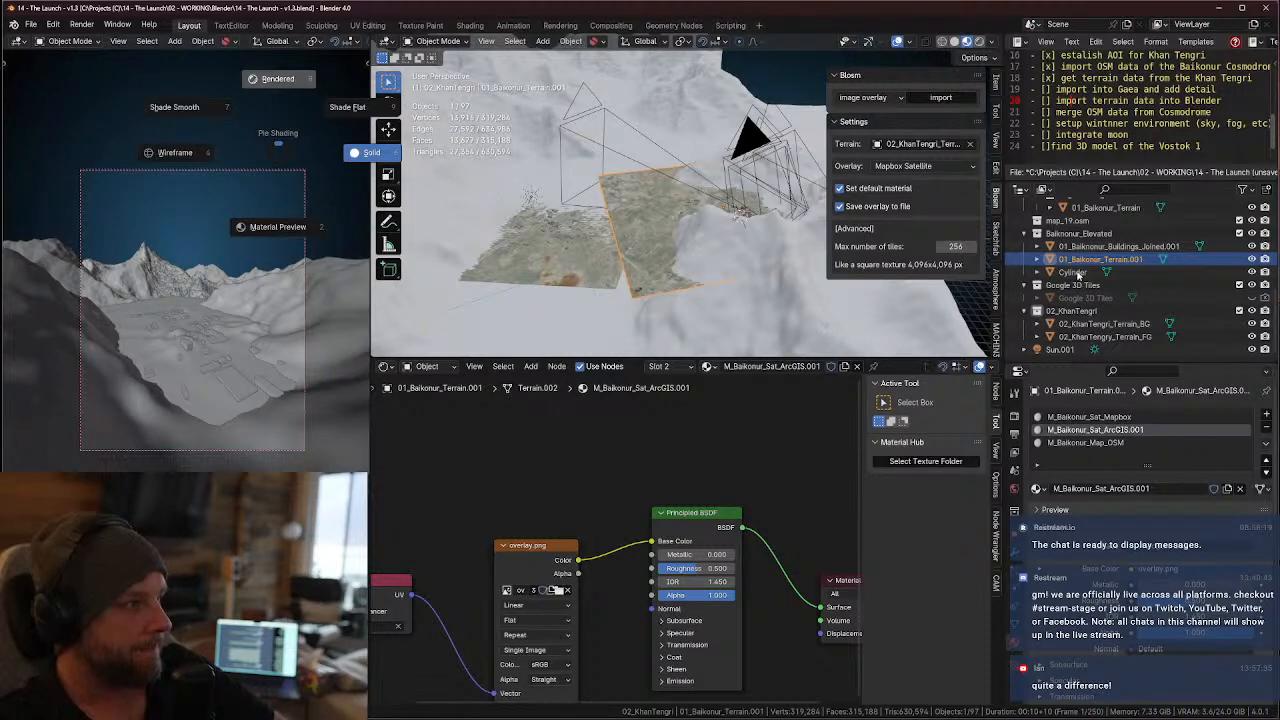
click(277, 79)
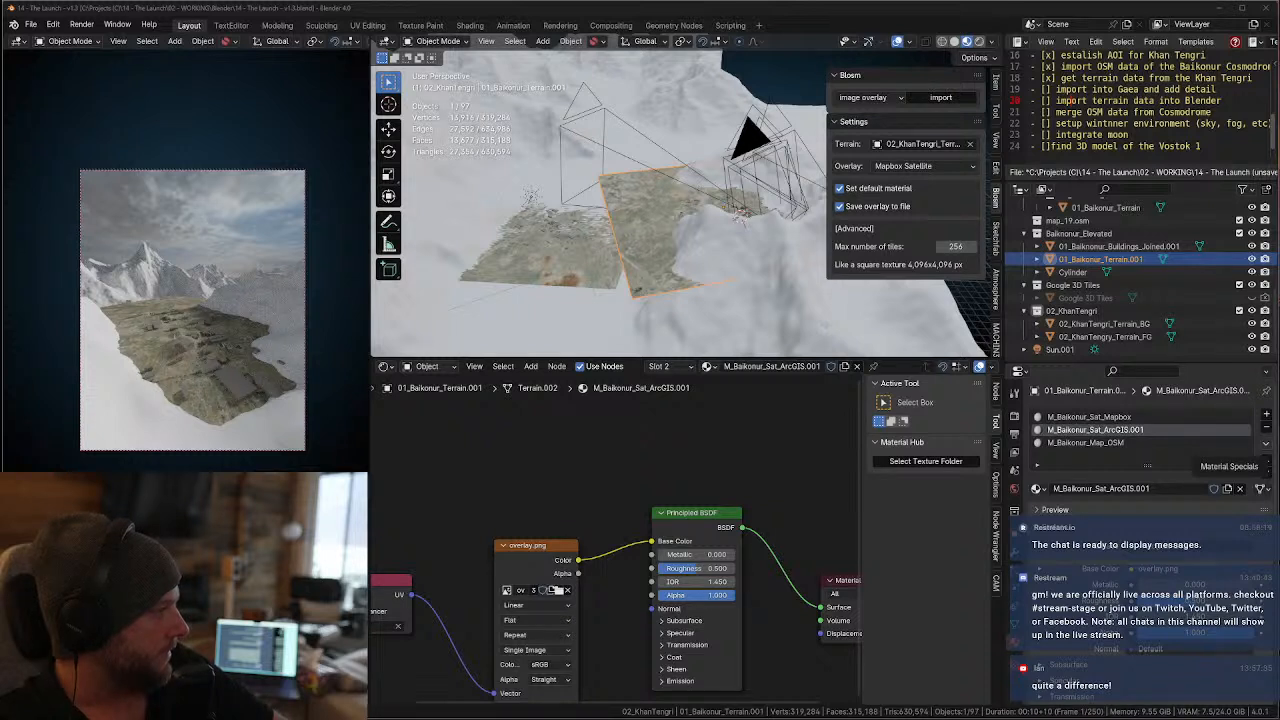
- Toggle the visibility of the Khan Tengri background and foreground terrains to check each one's part in the render
click(1251, 323)
click(1251, 323)
click(1251, 336)
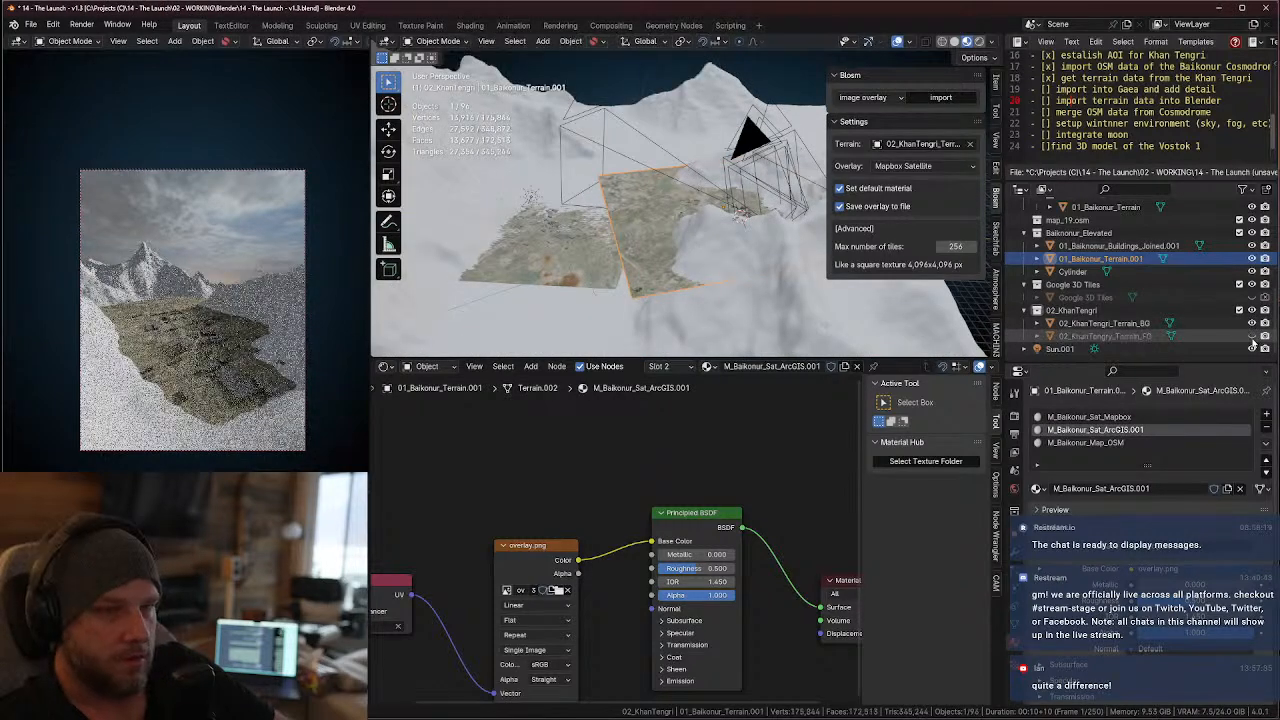
click(1251, 336)
click(1251, 336)
click(1251, 336)
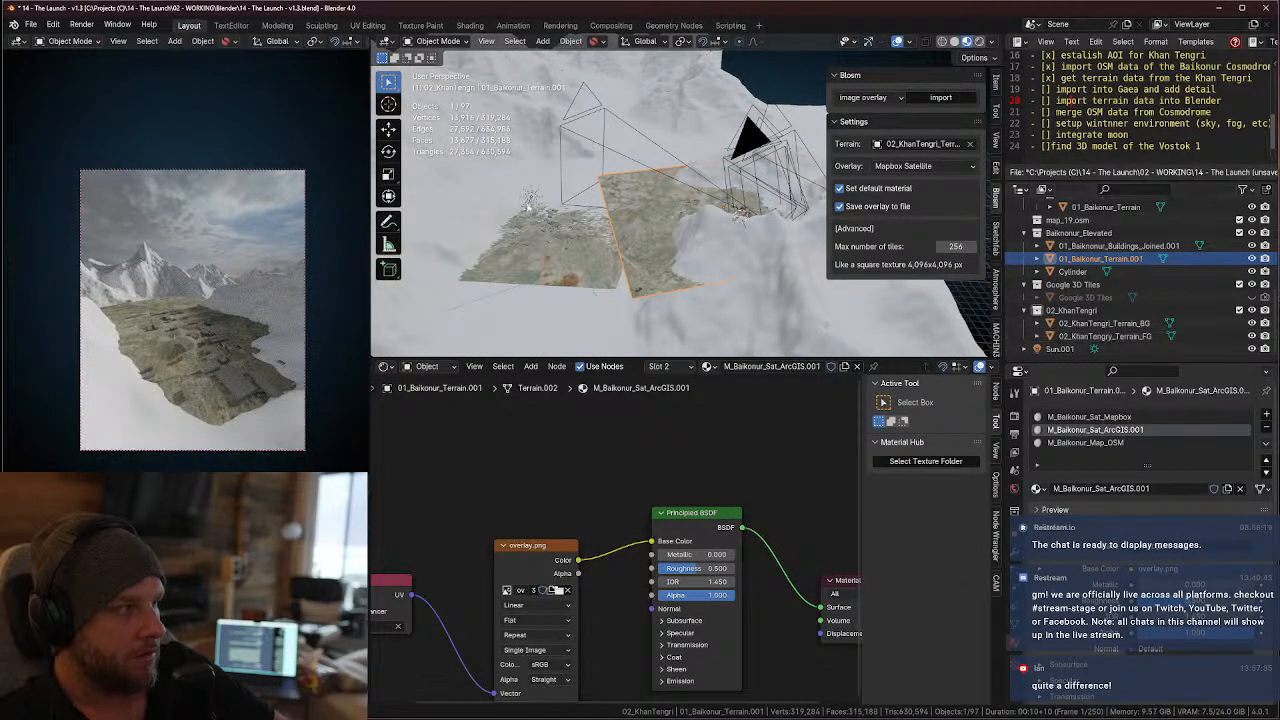
- Open 14 - The Launch - v1.4.blend, discarding the changes to v1.3
click(29, 23)
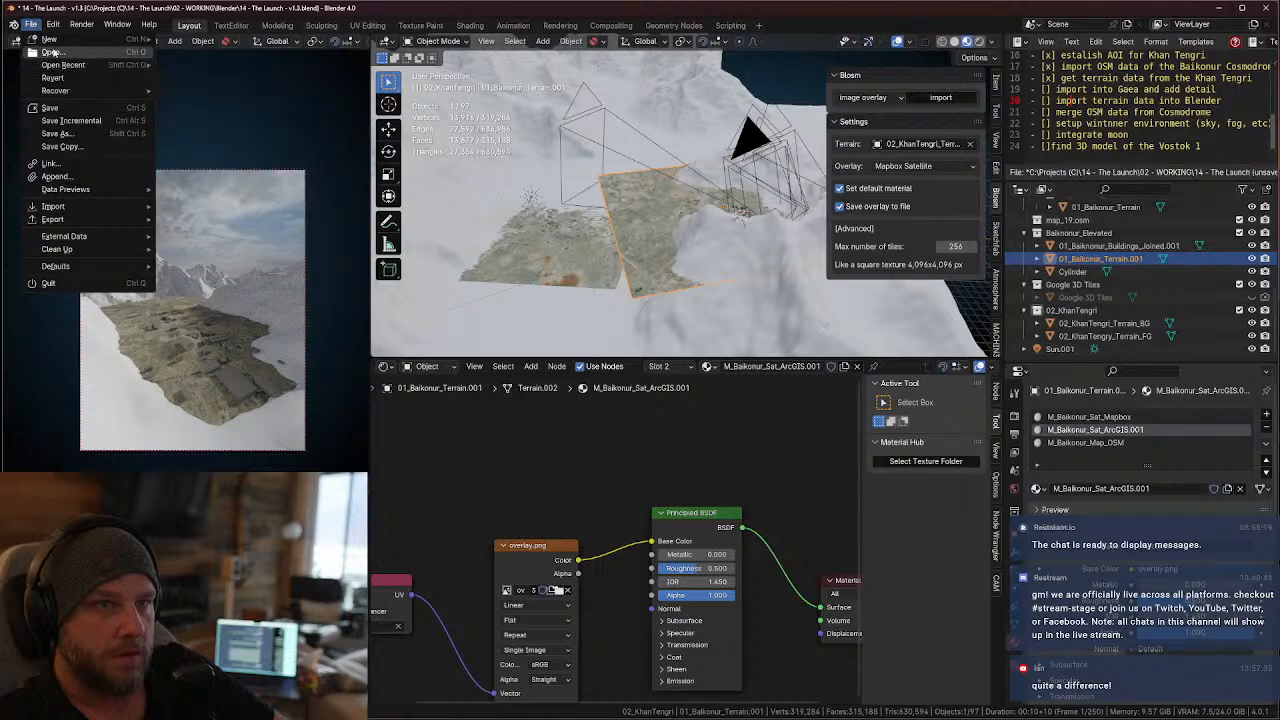
click(50, 53)
click(663, 389)
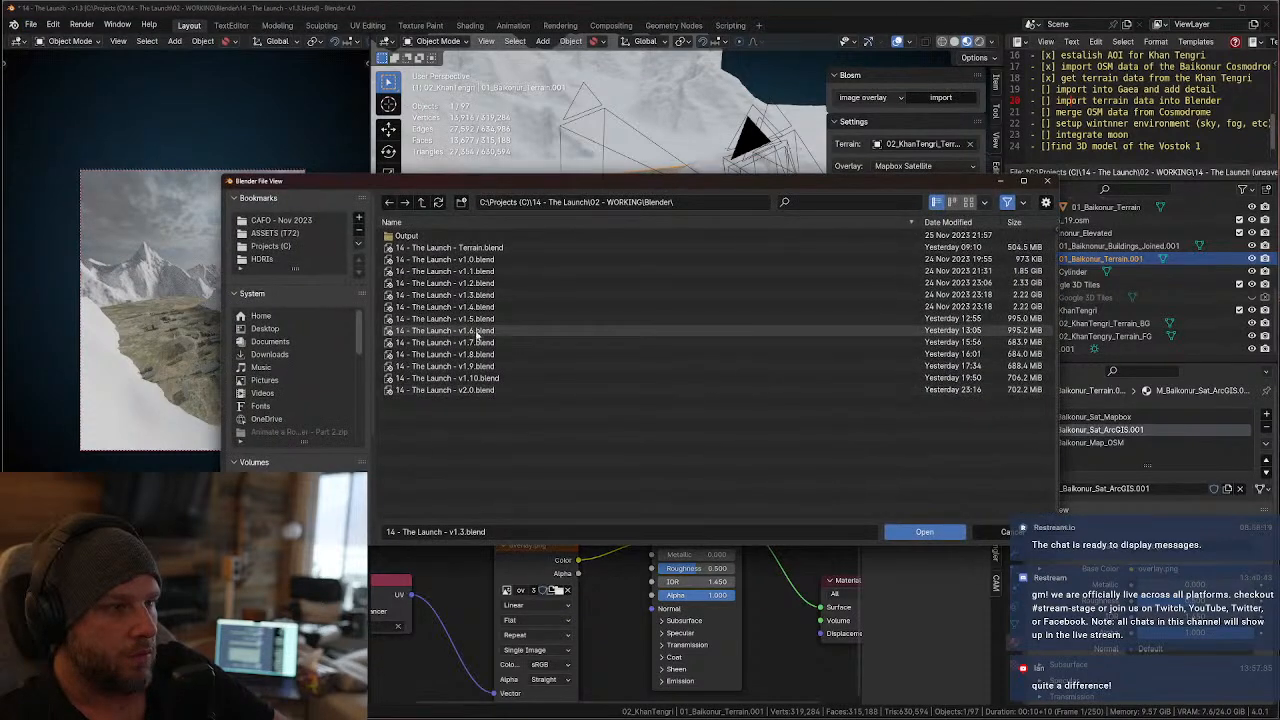
click(470, 307)
double_click(470, 310)
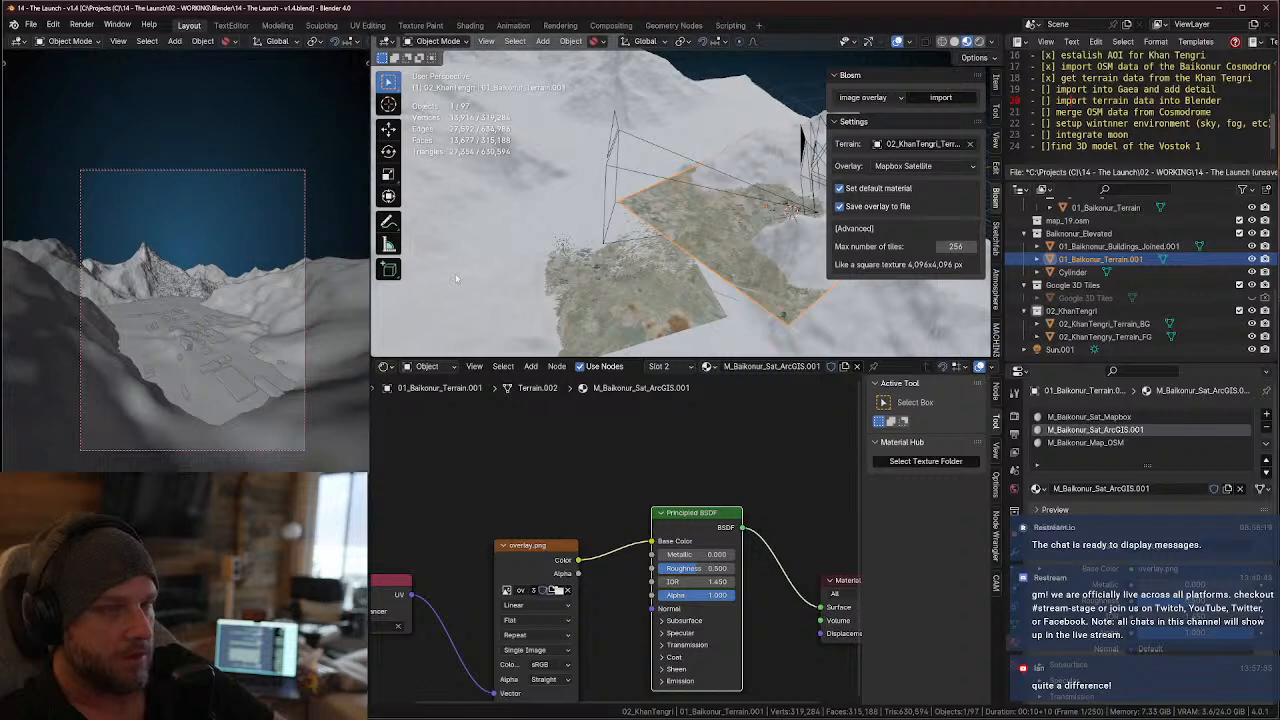
- Switch the camera view of the v1.4 scene to rendered shading
key(KP_0)
key(KP_0)
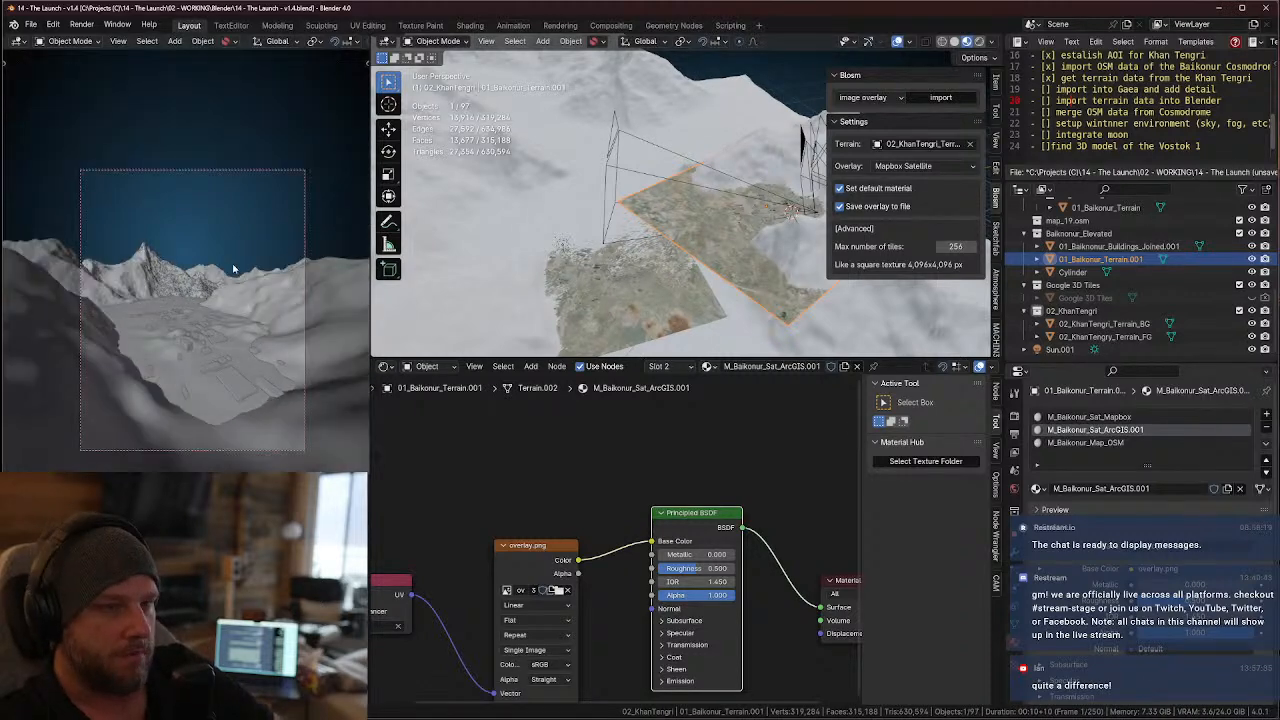
key(z)
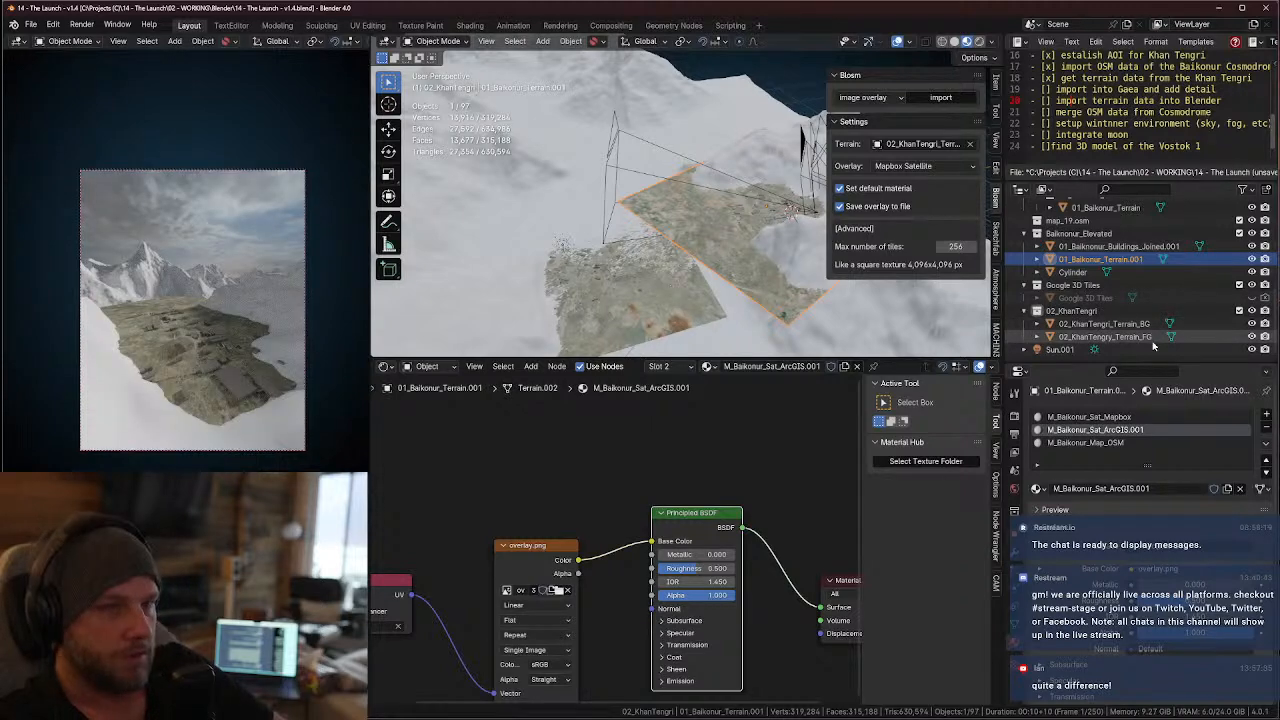
- Toggle the visibility of 01_Baikonur_Terrain.001 and the Khan Tengri background terrain to compare the render with and without them
click(1251, 259)
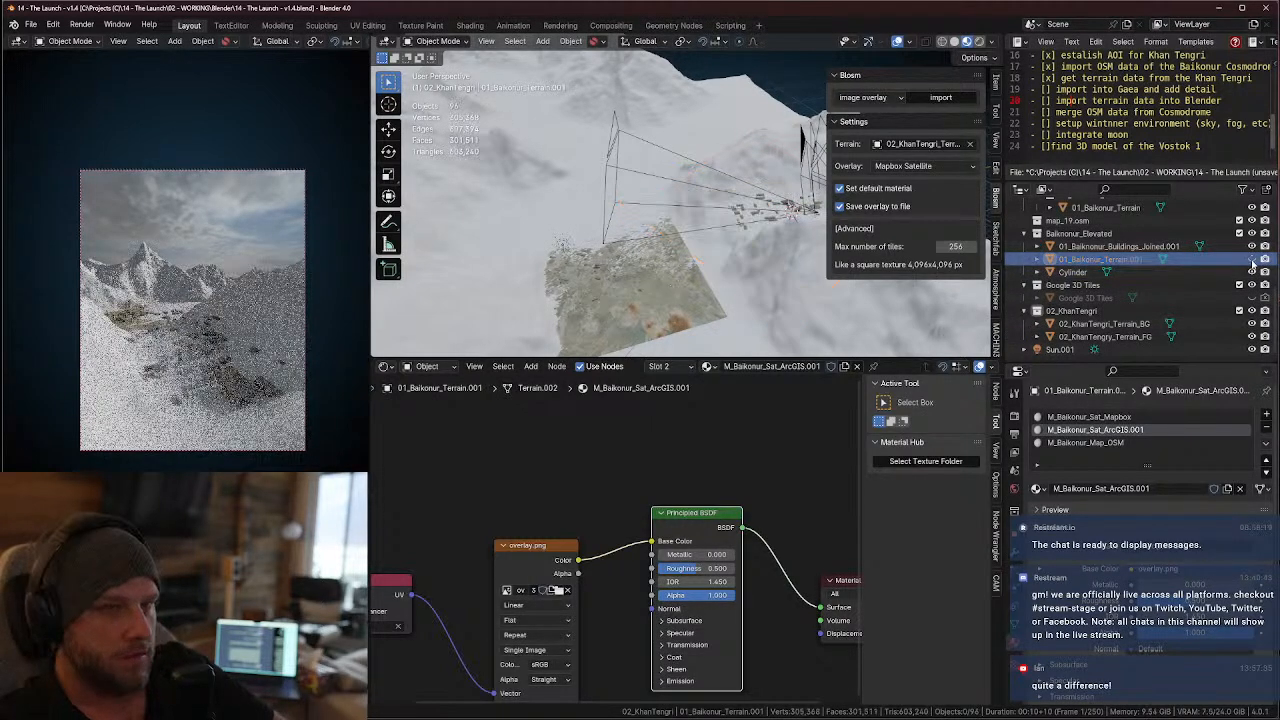
click(1251, 259)
click(1251, 259)
click(1251, 259)
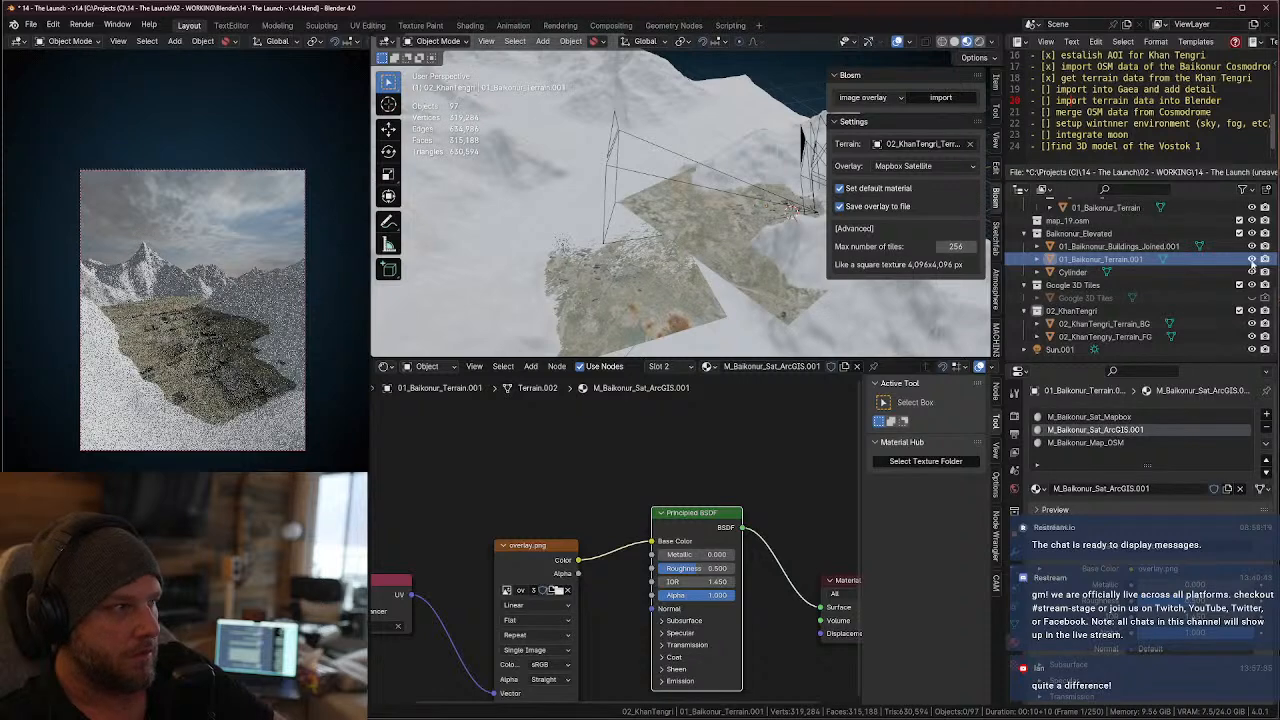
click(1251, 323)
click(1251, 323)
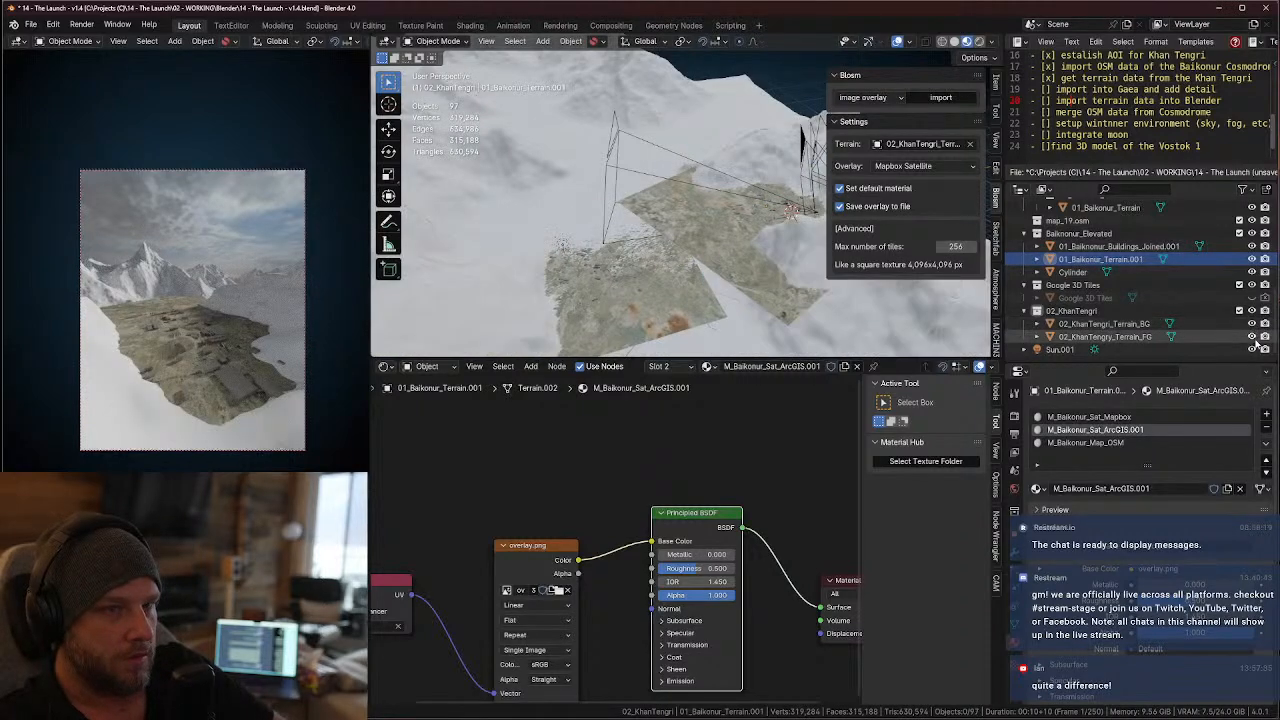
- Open 14 - The Launch - v1.5.blend, discarding the changes to v1.4 and ignoring the file's Python scripts
click(30, 25)
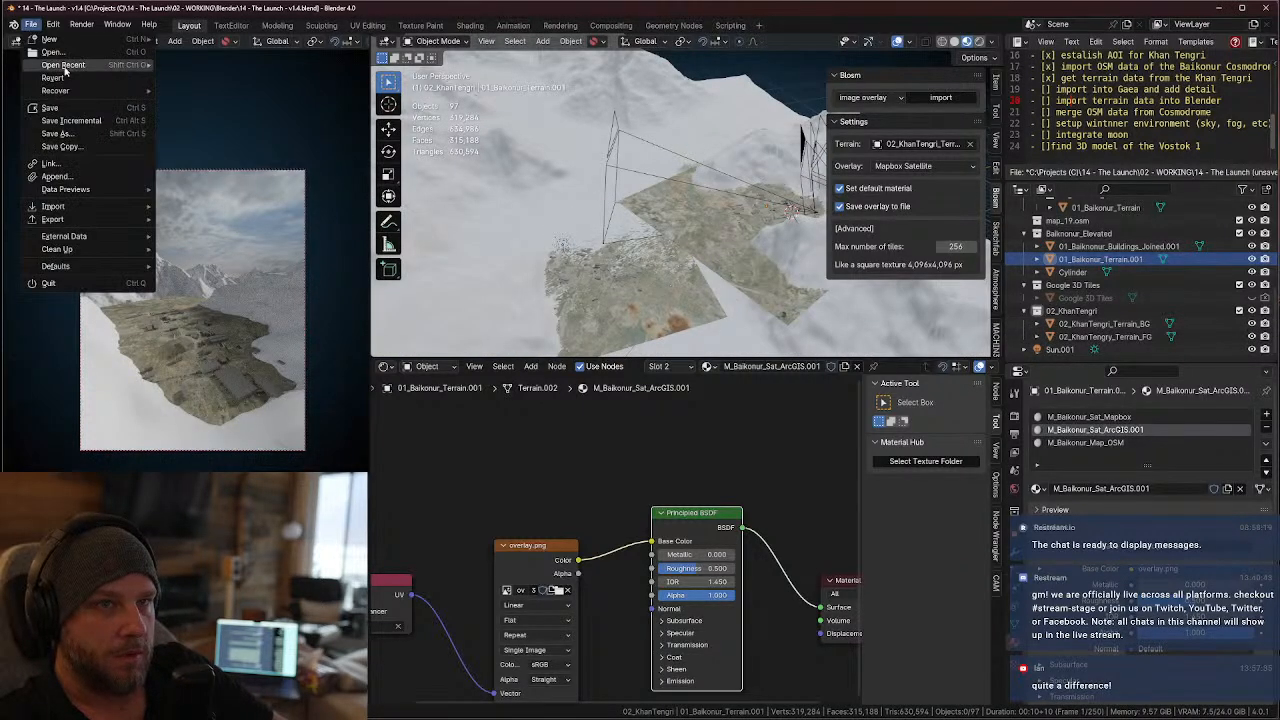
click(100, 60)
click(658, 386)
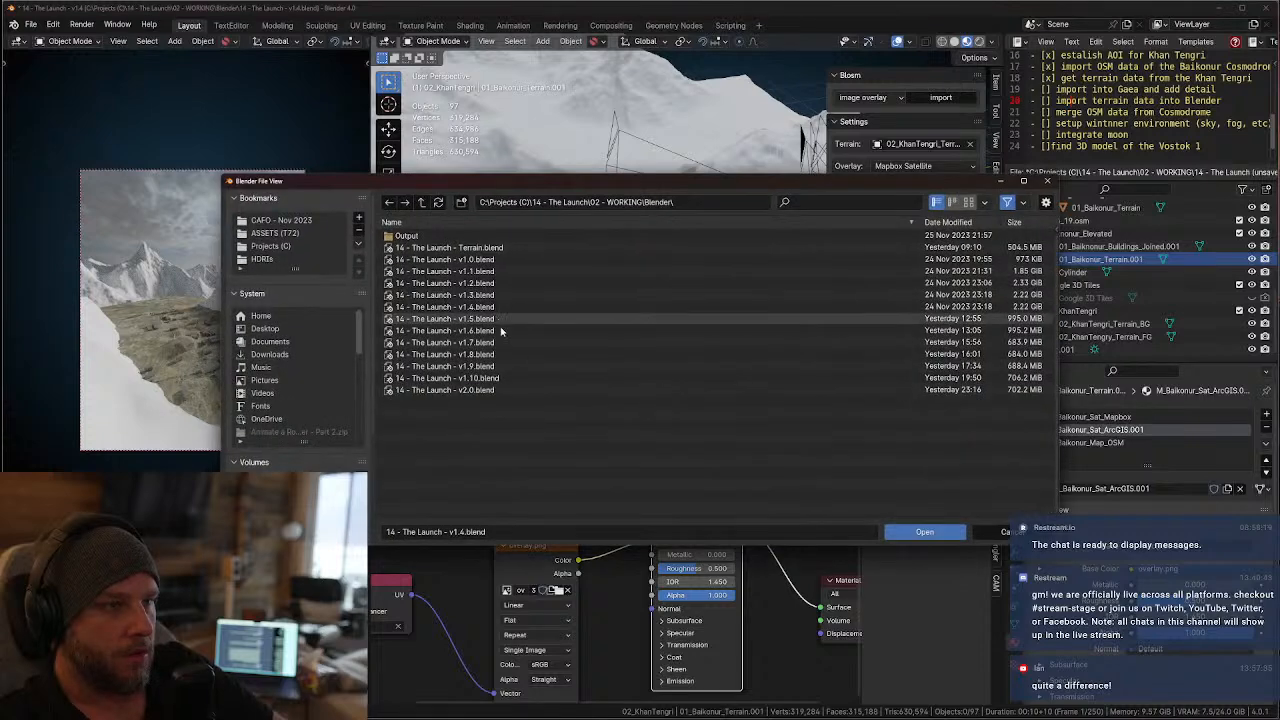
double_click(475, 320)
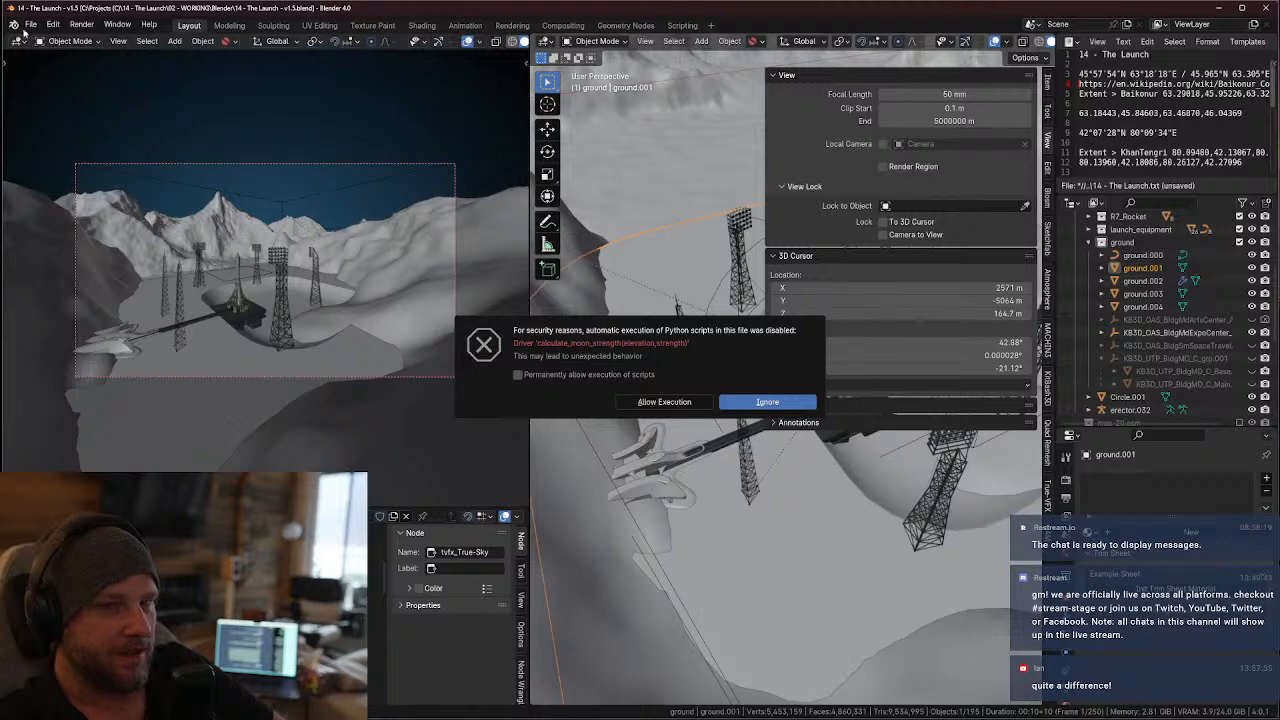
click(755, 402)
- Return to the previous scene version by opening 14 - The Launch - v1.4.blend
click(29, 24)
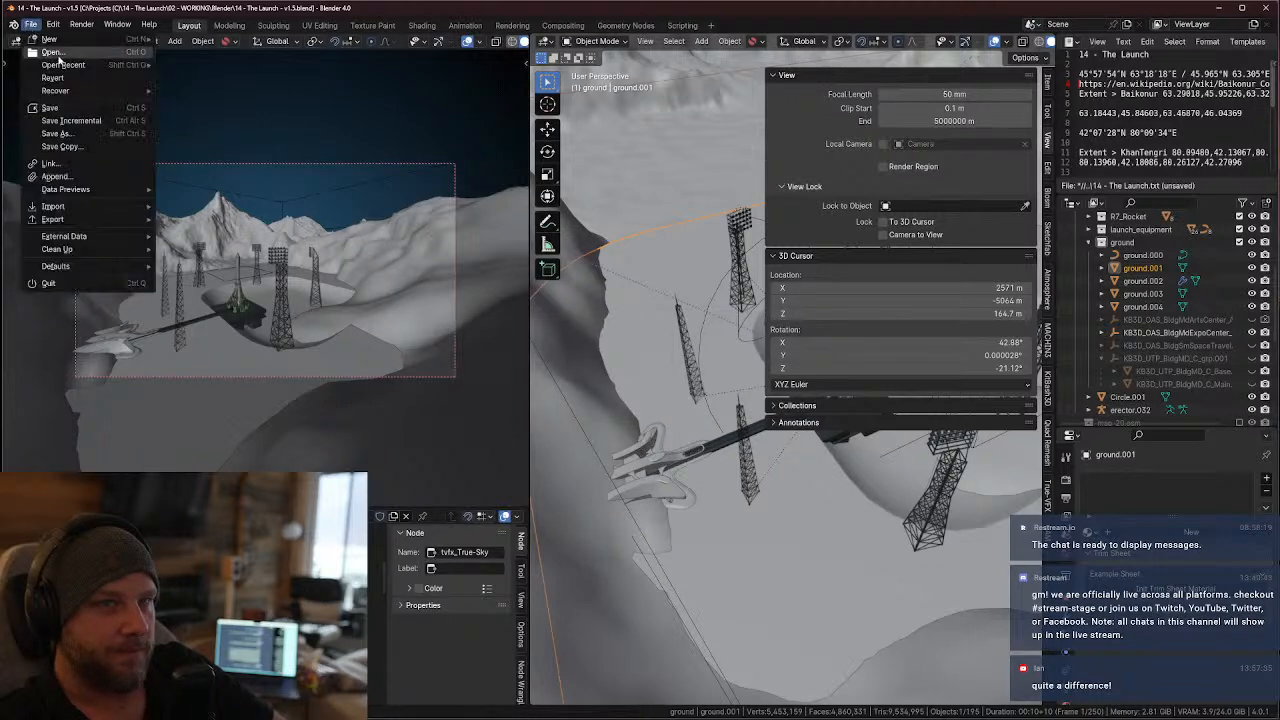
click(58, 63)
double_click(483, 307)
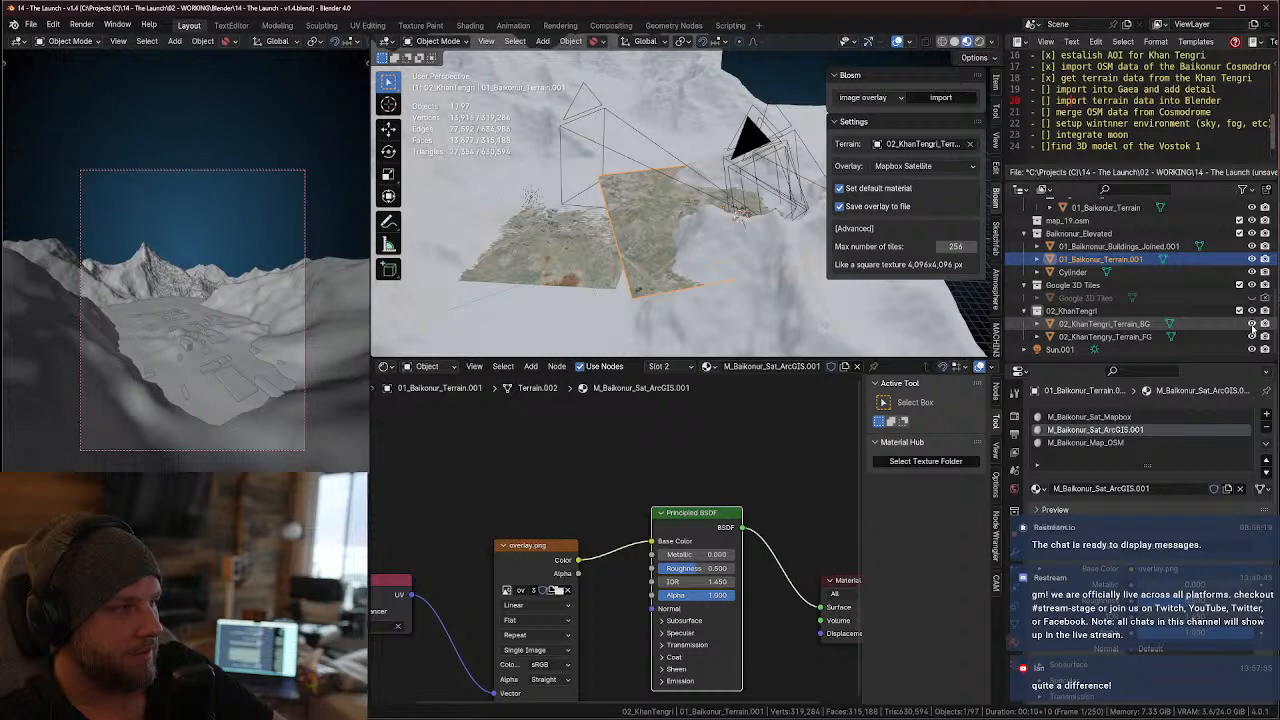
- Hide both Khan Tengri terrains and look through the Baikonur buildings and terrain objects in the scene's object list
click(1252, 330)
scroll(1117, 285, up, 3)
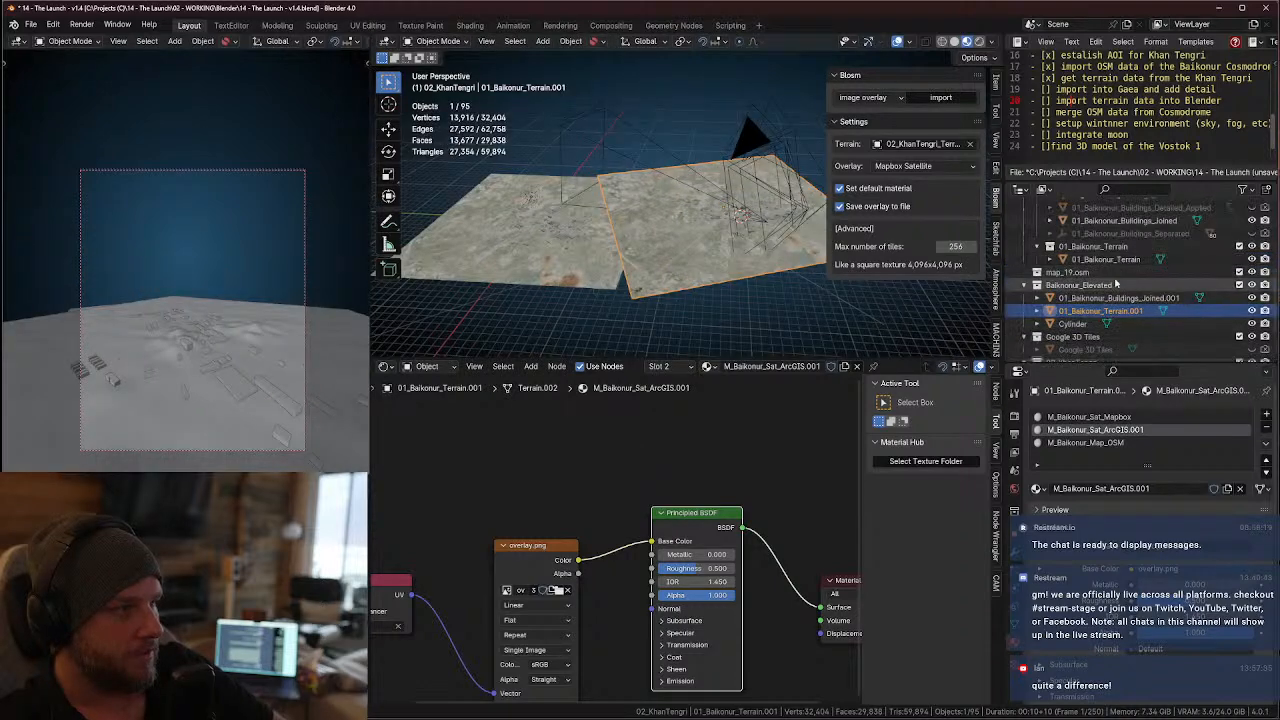
scroll(1120, 300, down, 4)
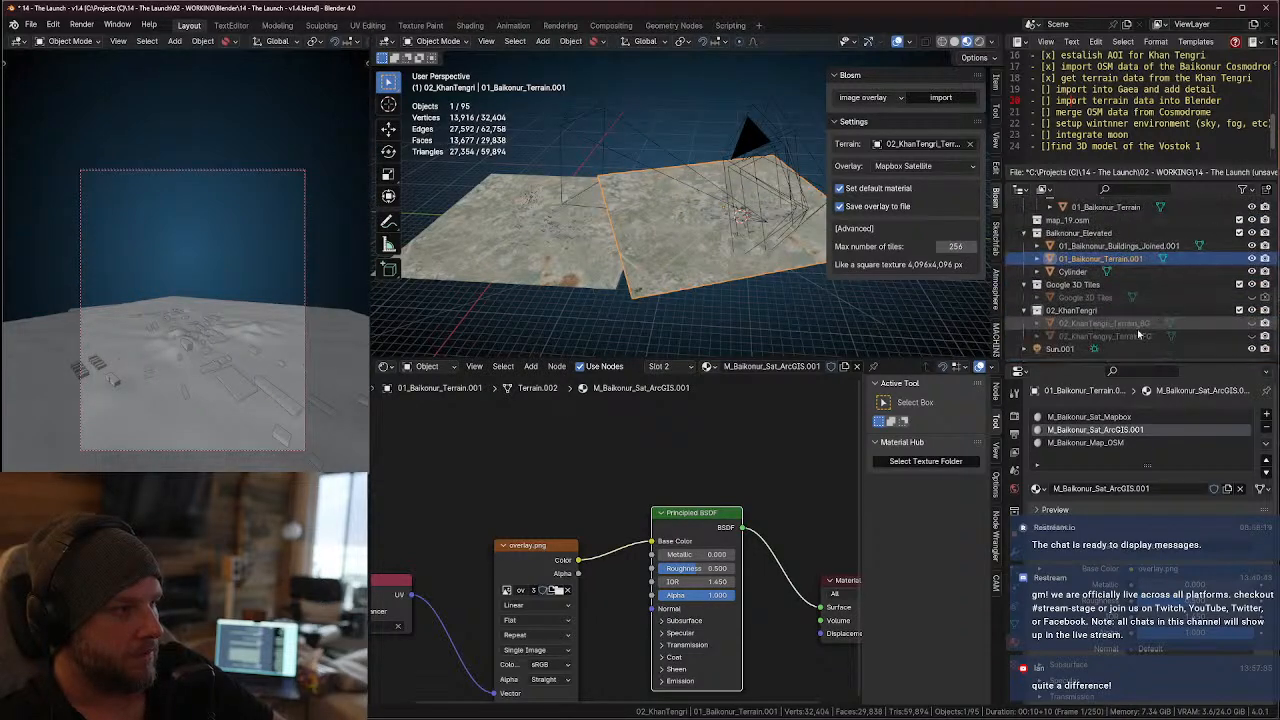
scroll(1132, 320, up, 4)
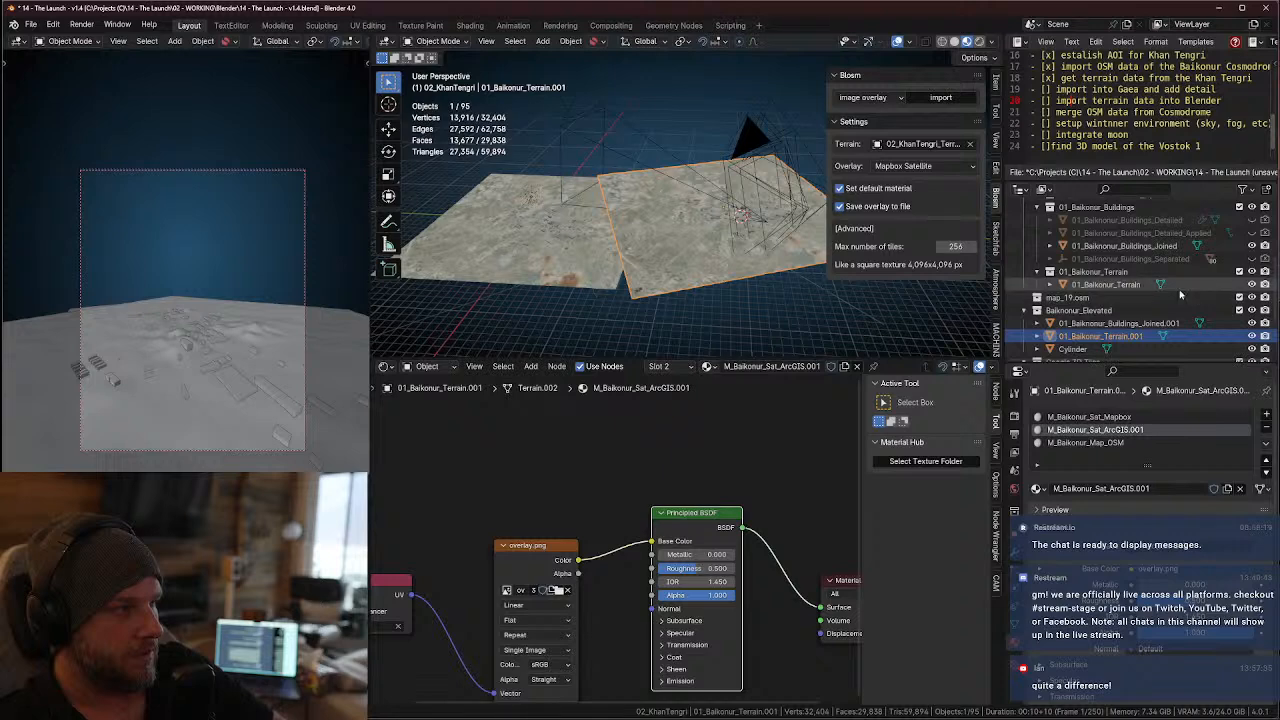
scroll(1150, 300, down, 4)
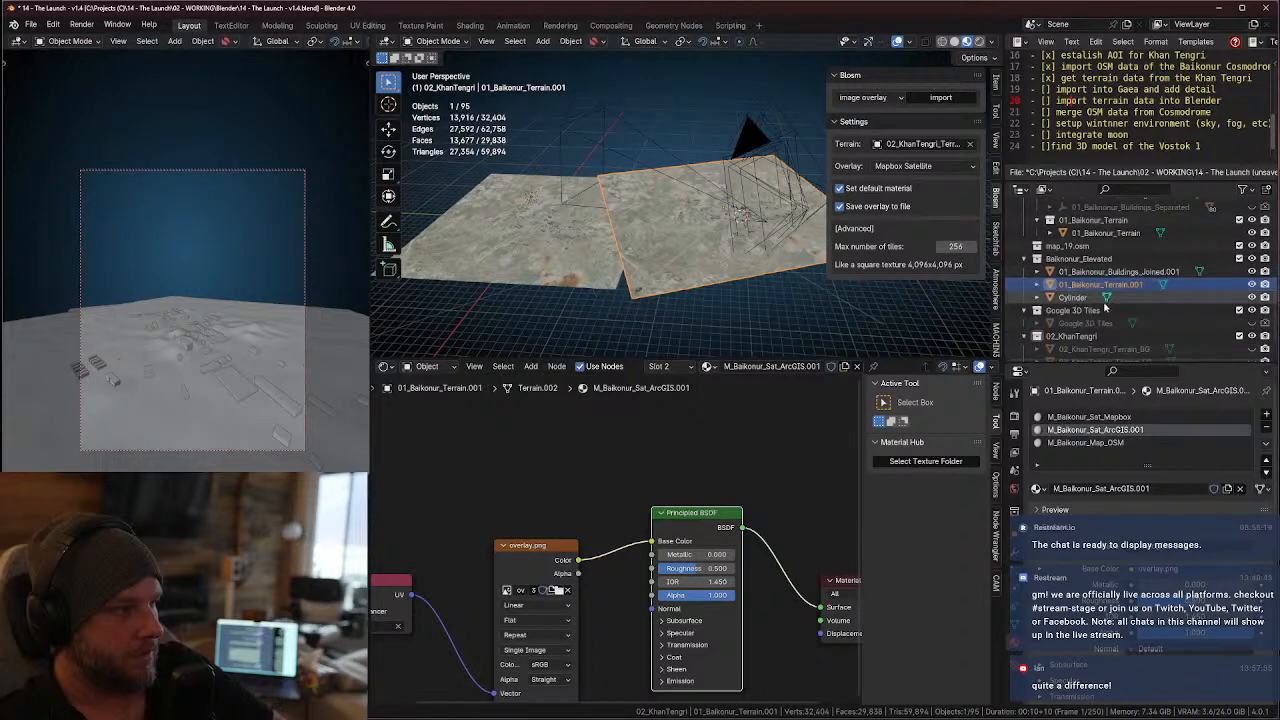
click(1073, 298)
click(1140, 285)
scroll(1160, 312, down, 1)
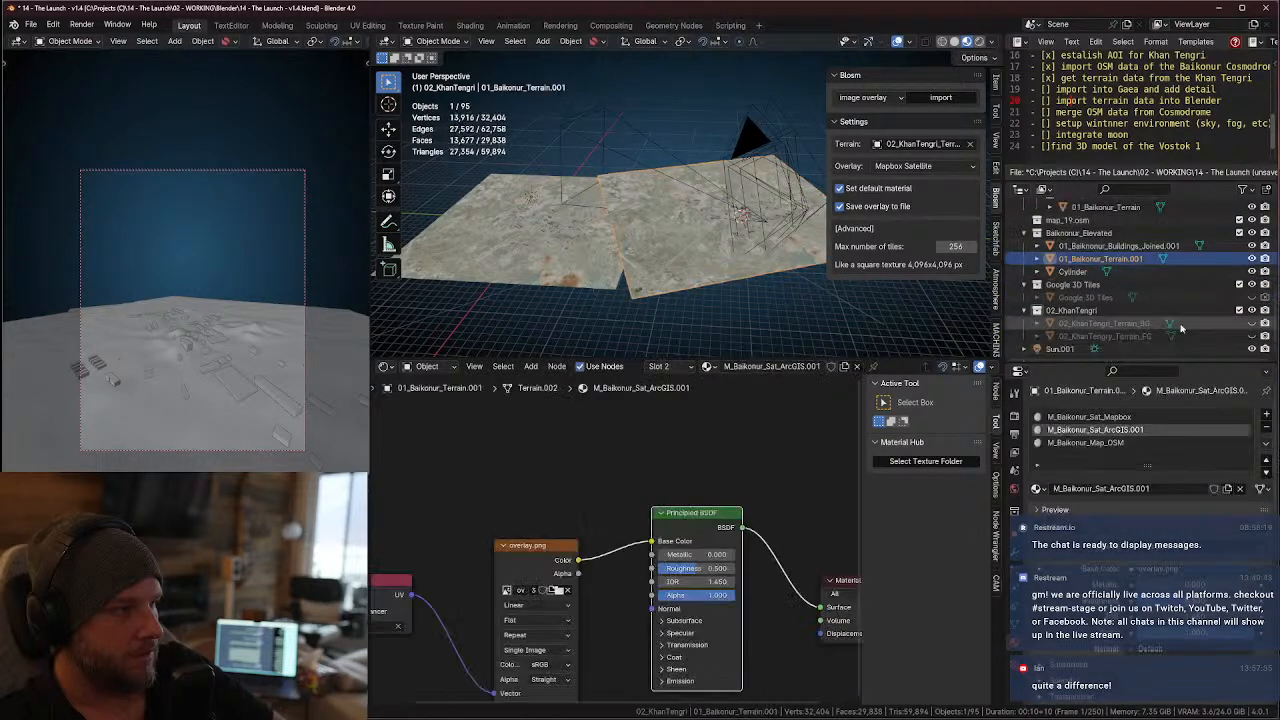
- Show the Khan Tengri background terrain again and select it to inspect how it surrounds the Baikonur terrain
click(1251, 324)
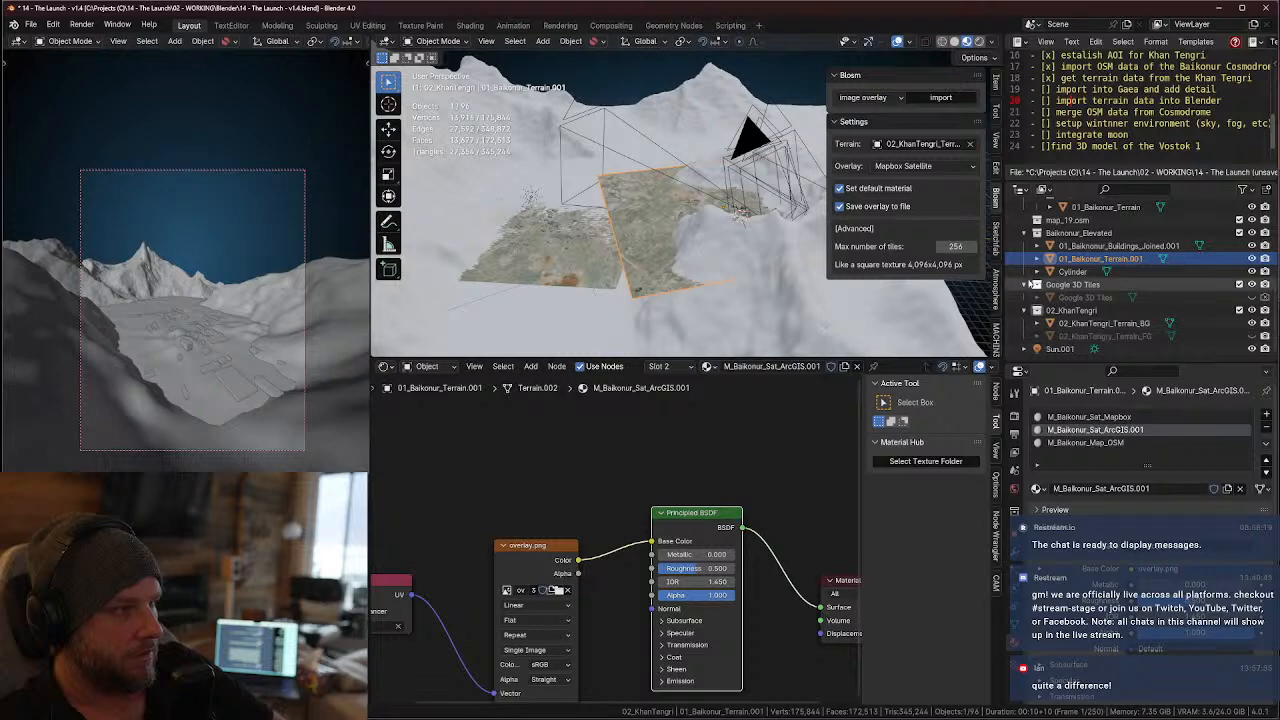
click(543, 127)
middle_drag(543, 127, 672, 130)
- Open 14 - The Launch - v1.5.blend, discarding the changes to v1.4, and ignore the file's Python scripts
click(31, 24)
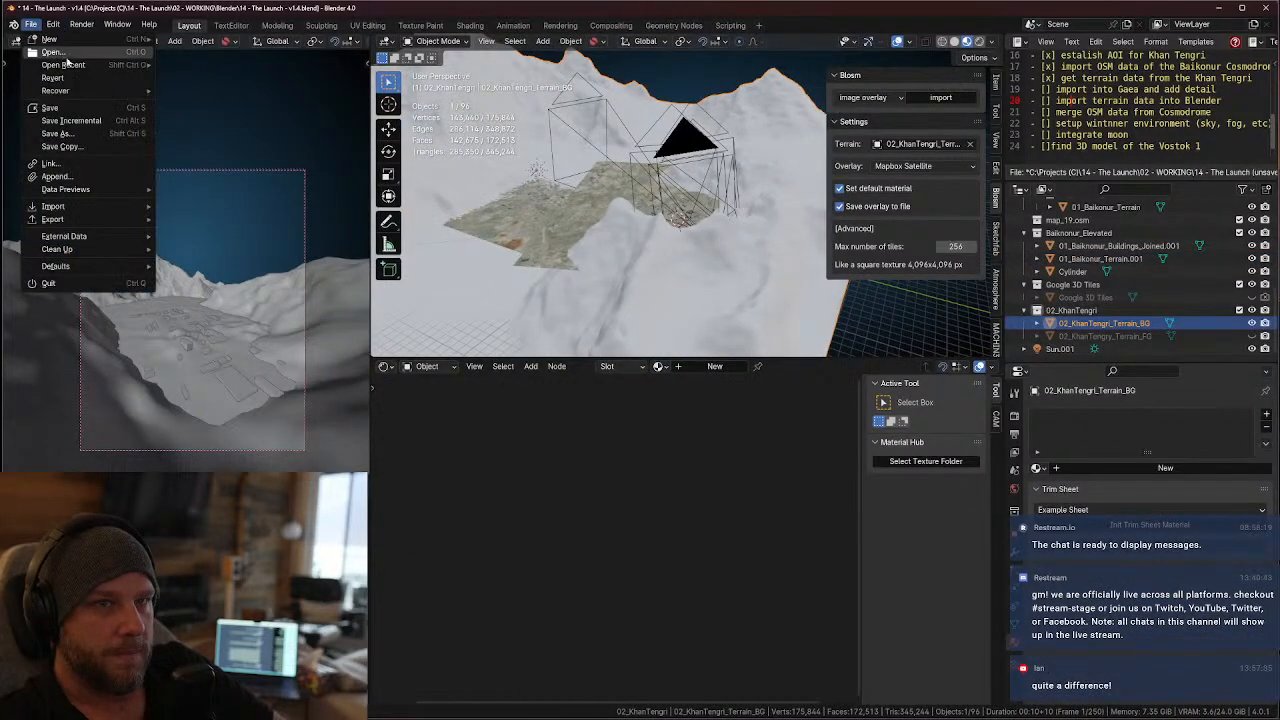
click(46, 63)
click(662, 389)
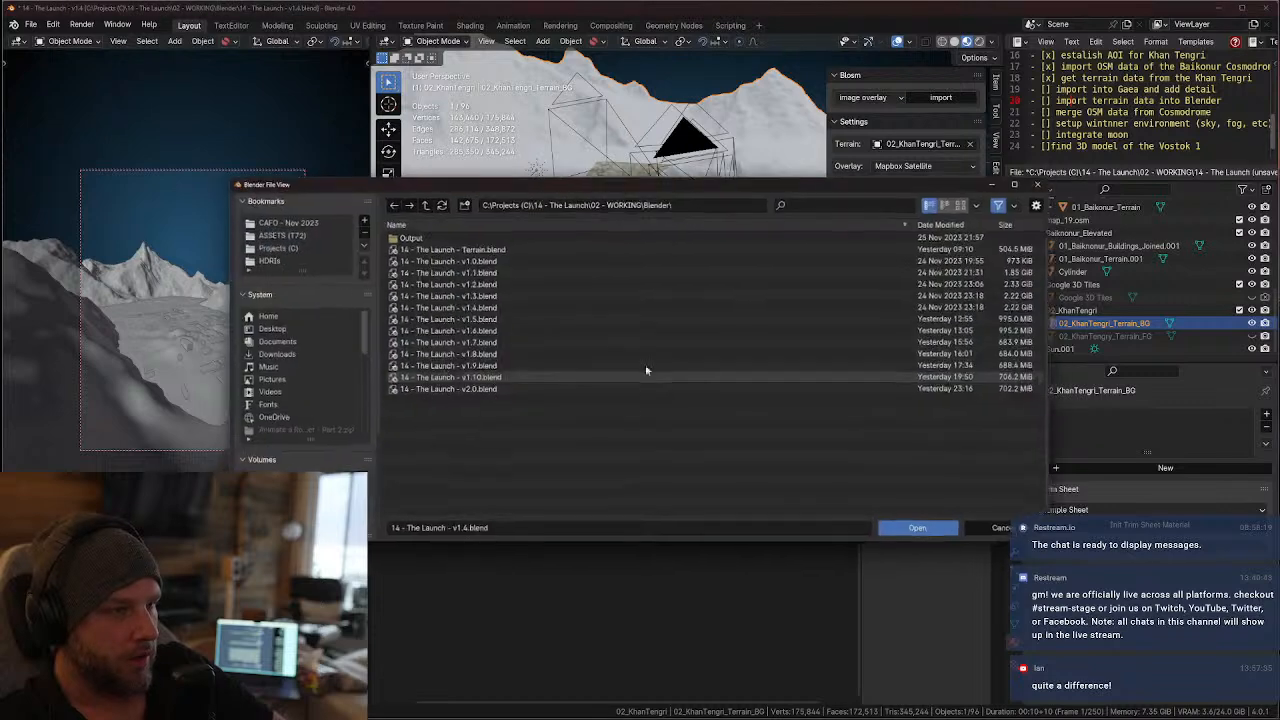
double_click(478, 320)
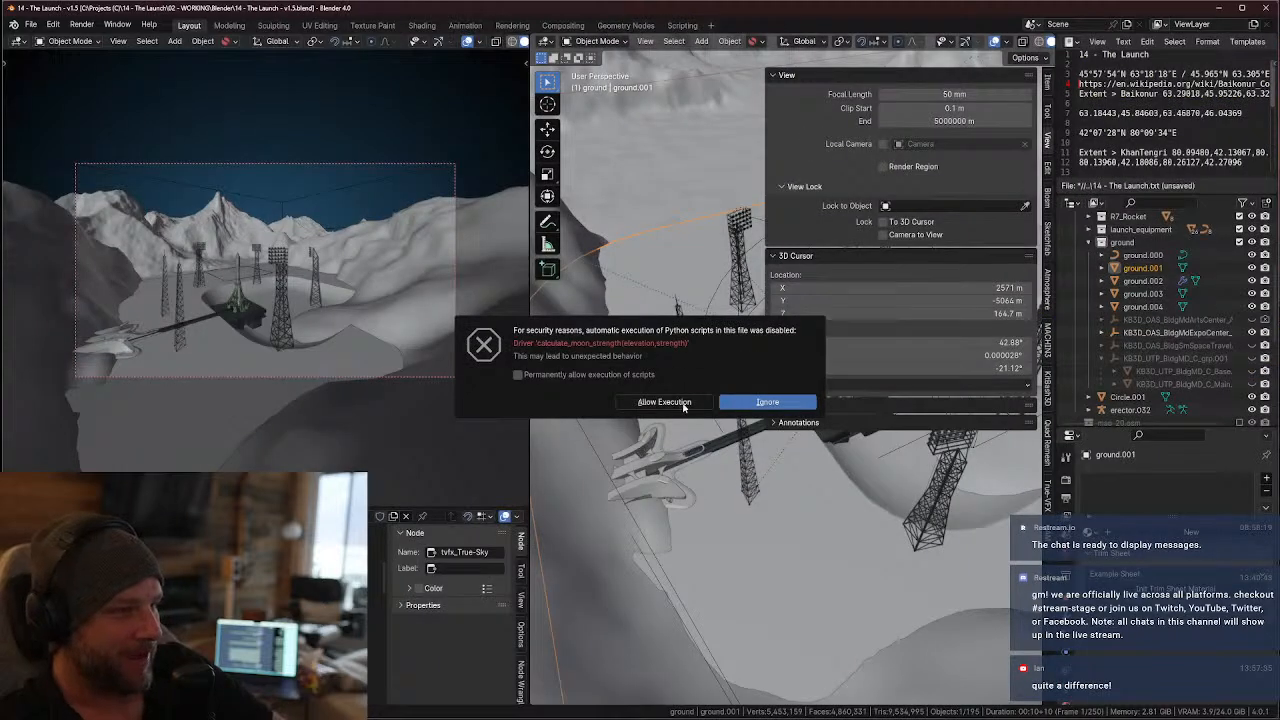
click(760, 403)
- Select and hide the mountain mesh Terrain.002, and toggle the visibility of Terrain.001 and Surface Fog to check their part in the scene
scroll(1121, 372, down, 5)
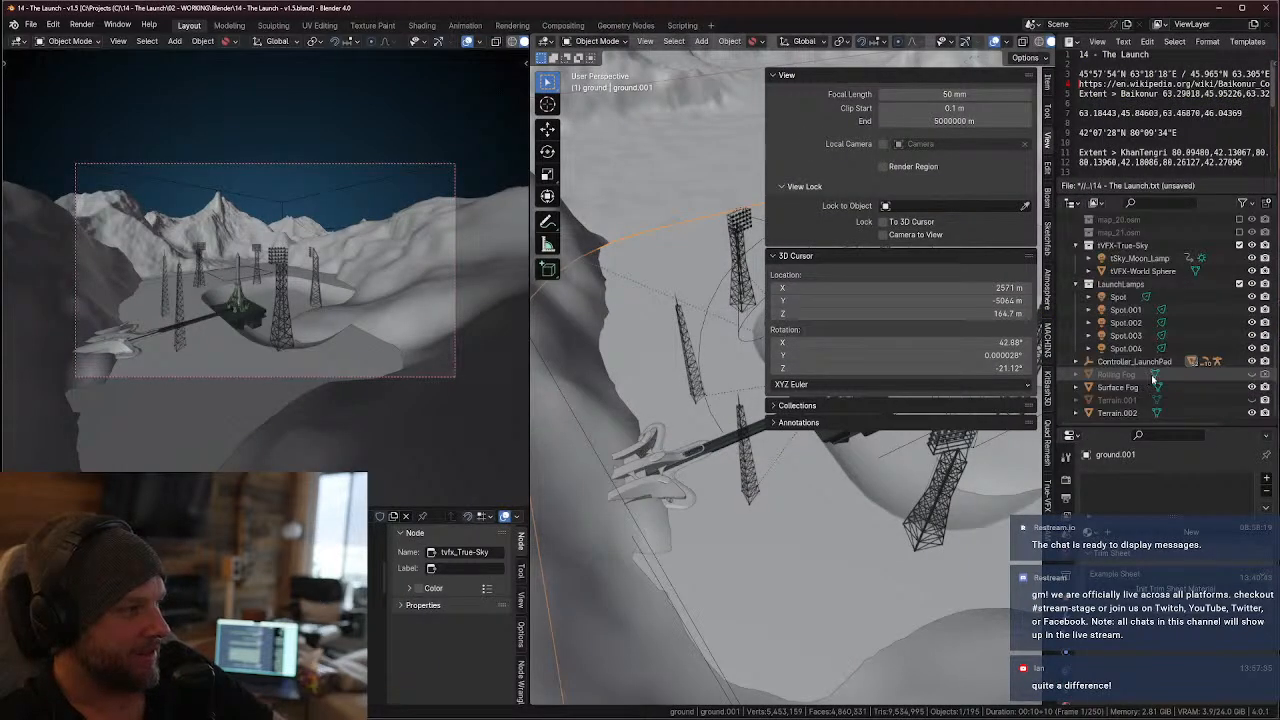
middle_drag(721, 413, 692, 265)
click(696, 263)
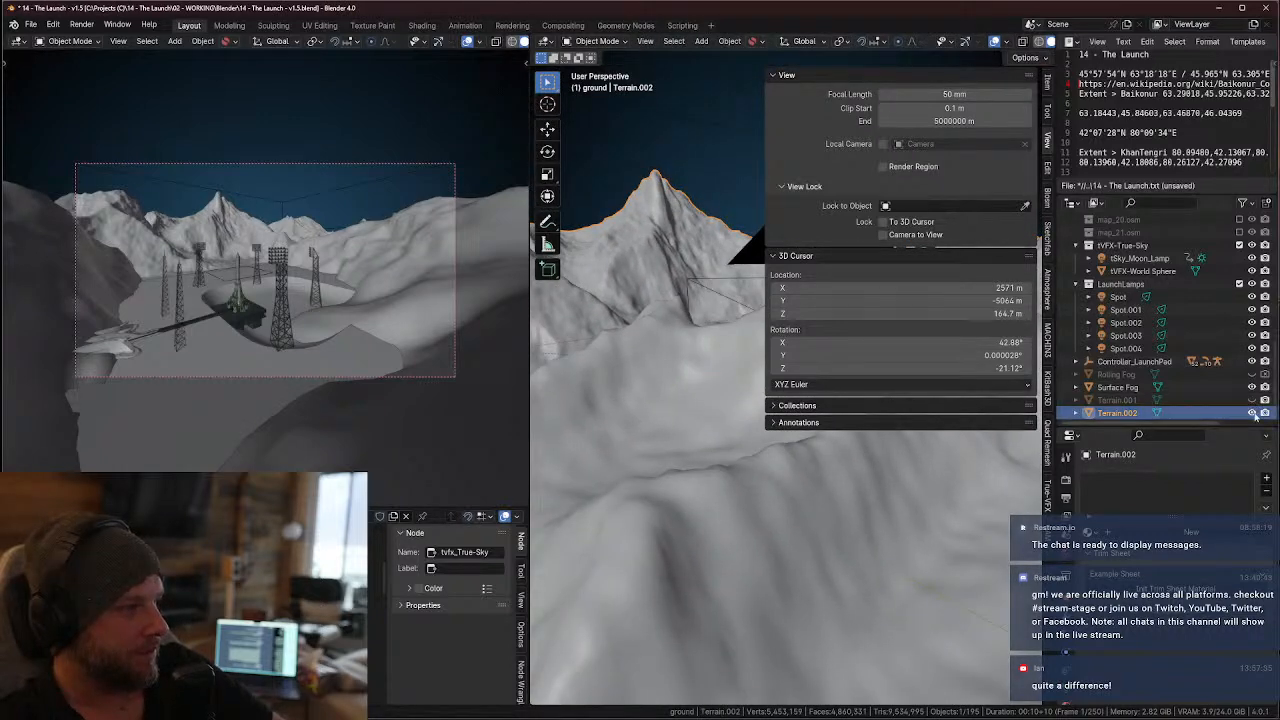
click(1252, 410)
click(1252, 400)
click(1252, 400)
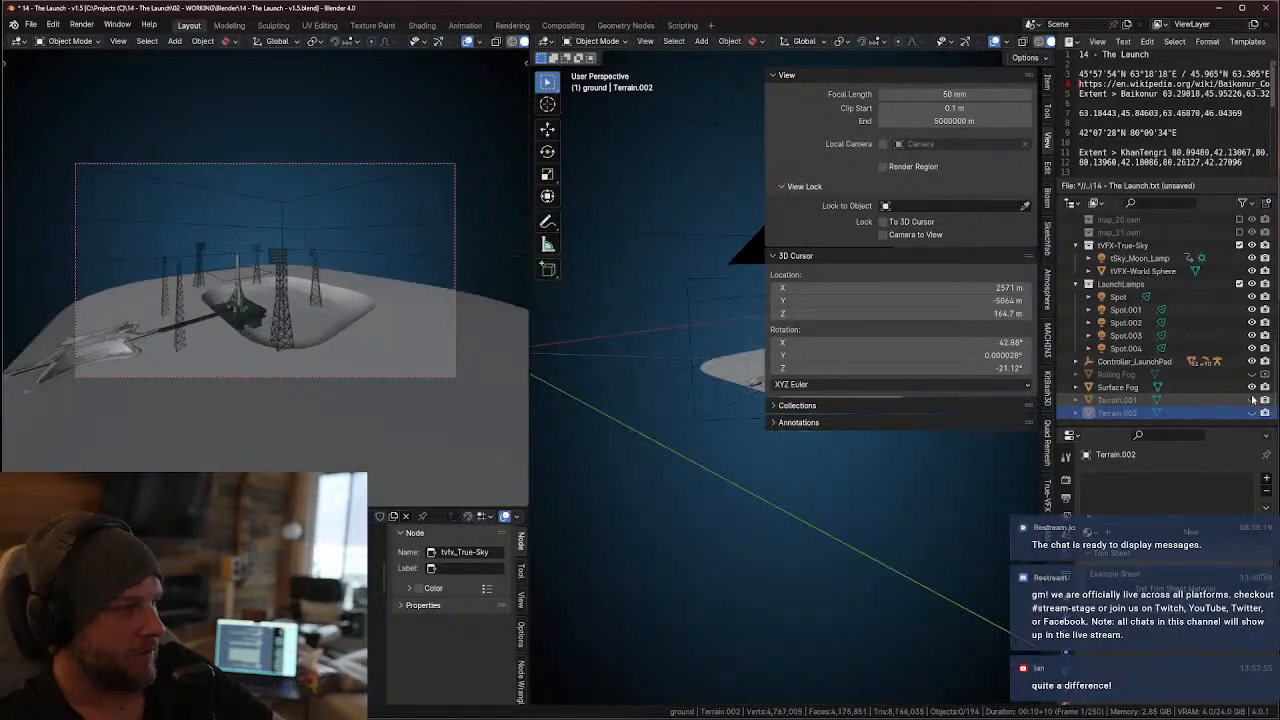
click(1252, 387)
click(1252, 387)
click(1252, 374)
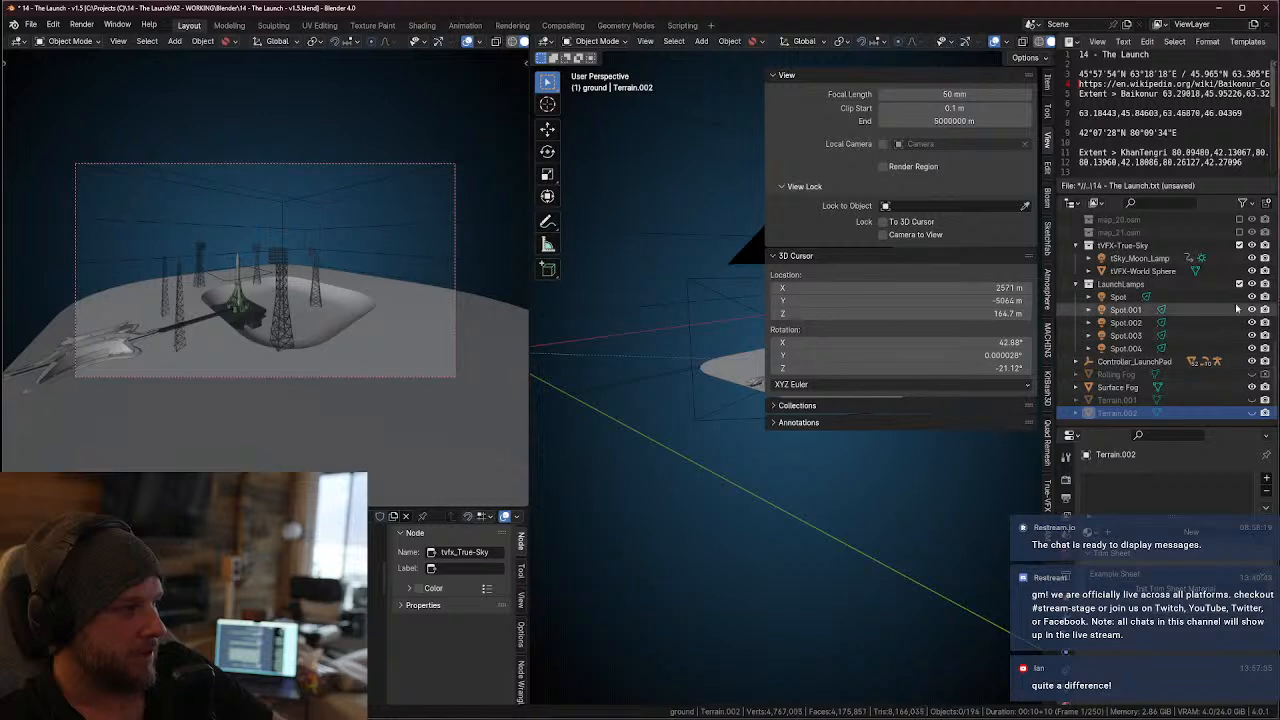
- Toggle the visibility of the Terrain object in the first collection to check what it contributes
scroll(1248, 345, up, 5)
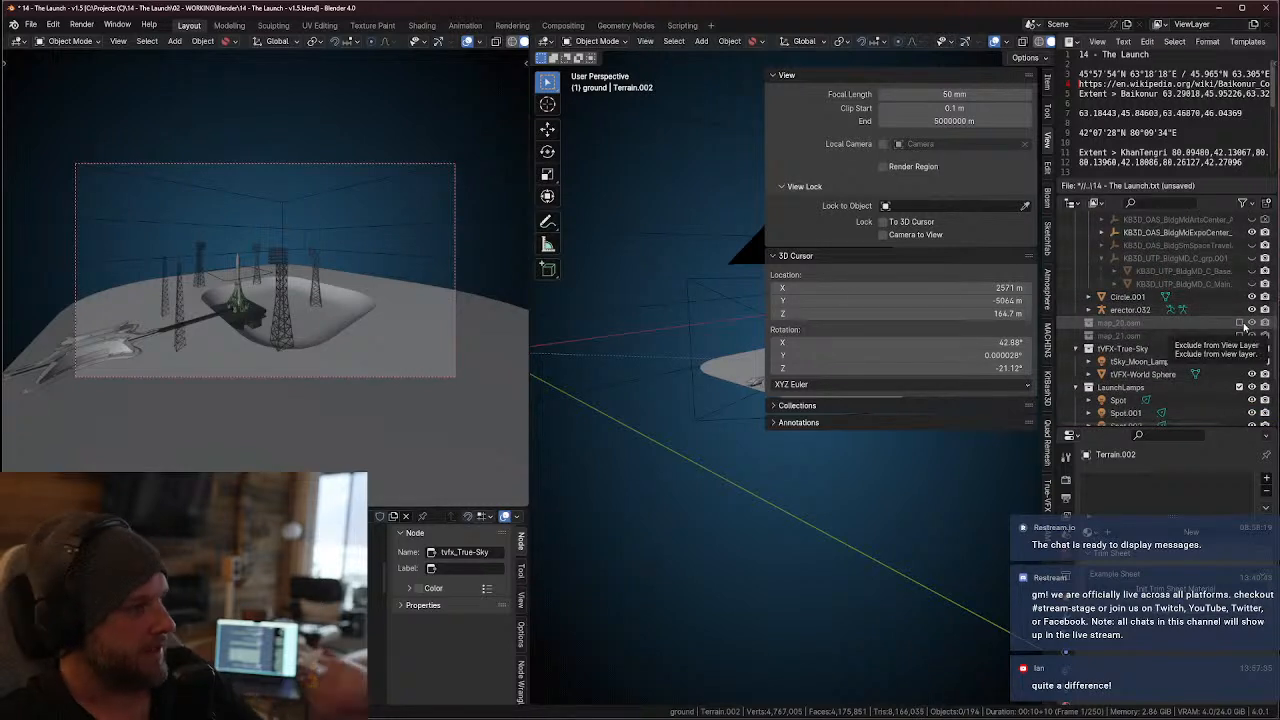
scroll(1270, 300, up, 7)
scroll(1270, 296, up, 4)
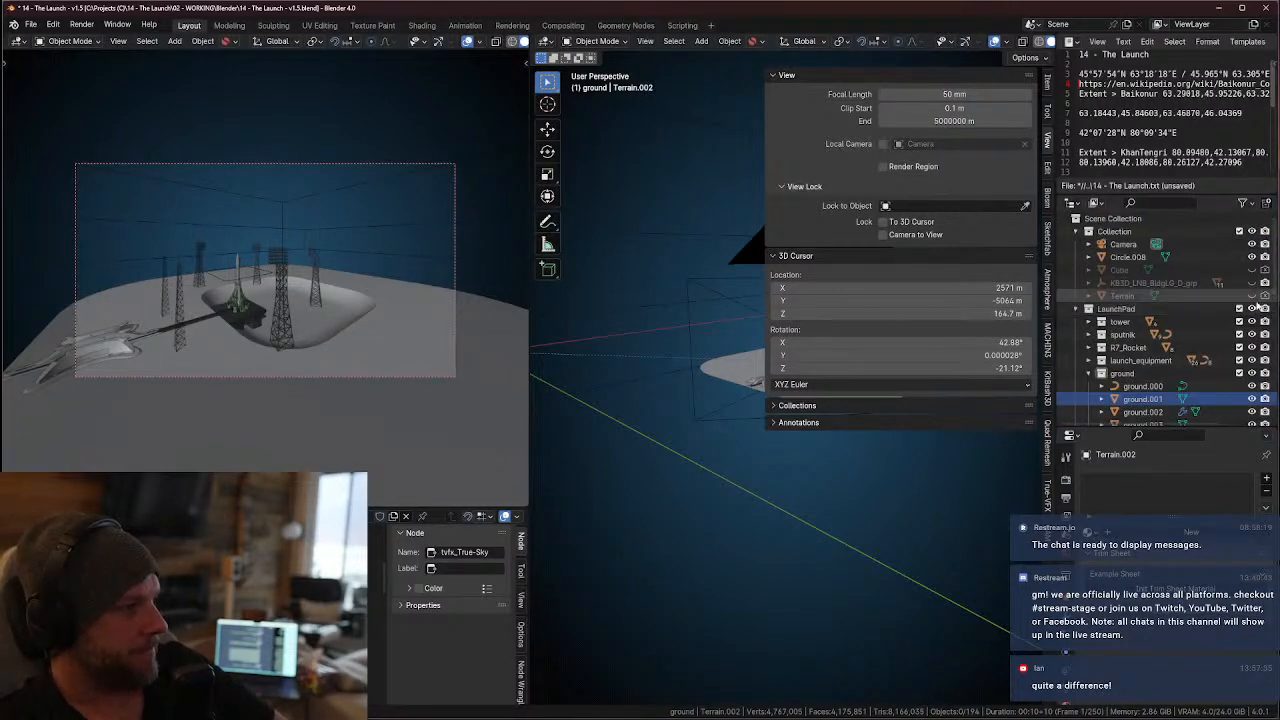
click(1252, 296)
click(1252, 296)
- Open 14 - The Launch - Terrain.blend, discarding the changes to v1.5
click(31, 25)
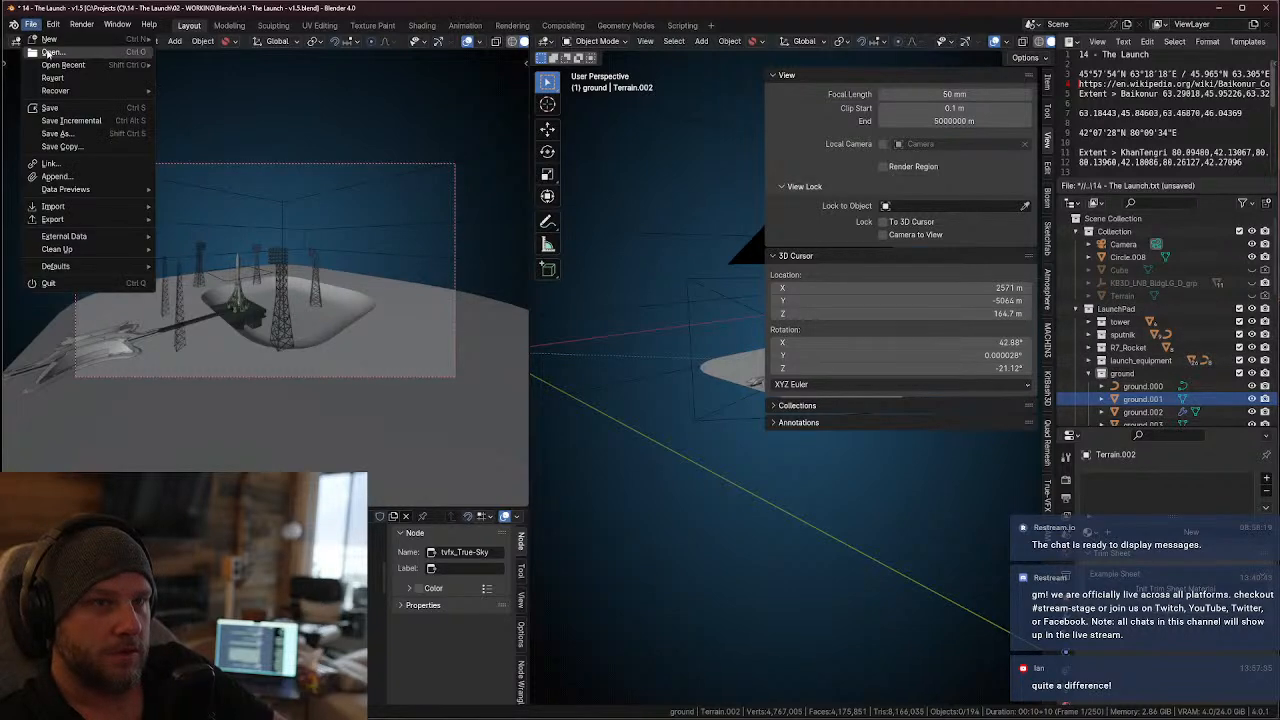
click(51, 52)
click(665, 390)
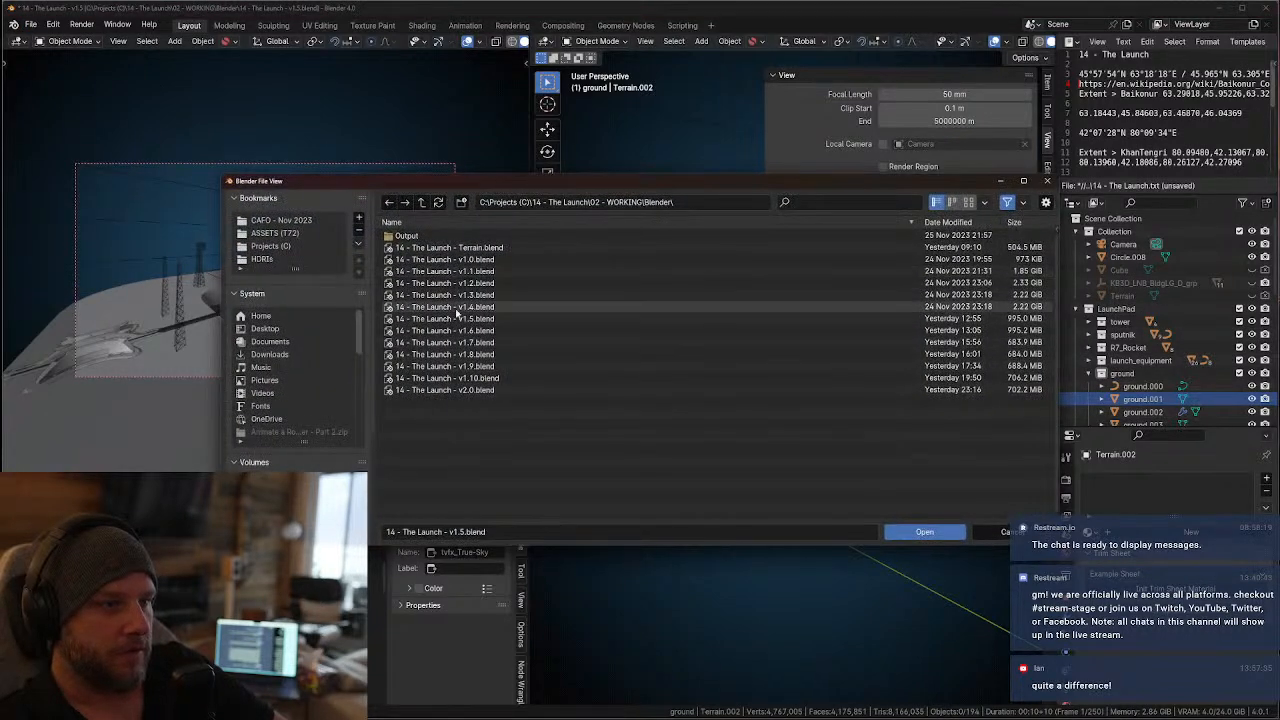
double_click(454, 248)
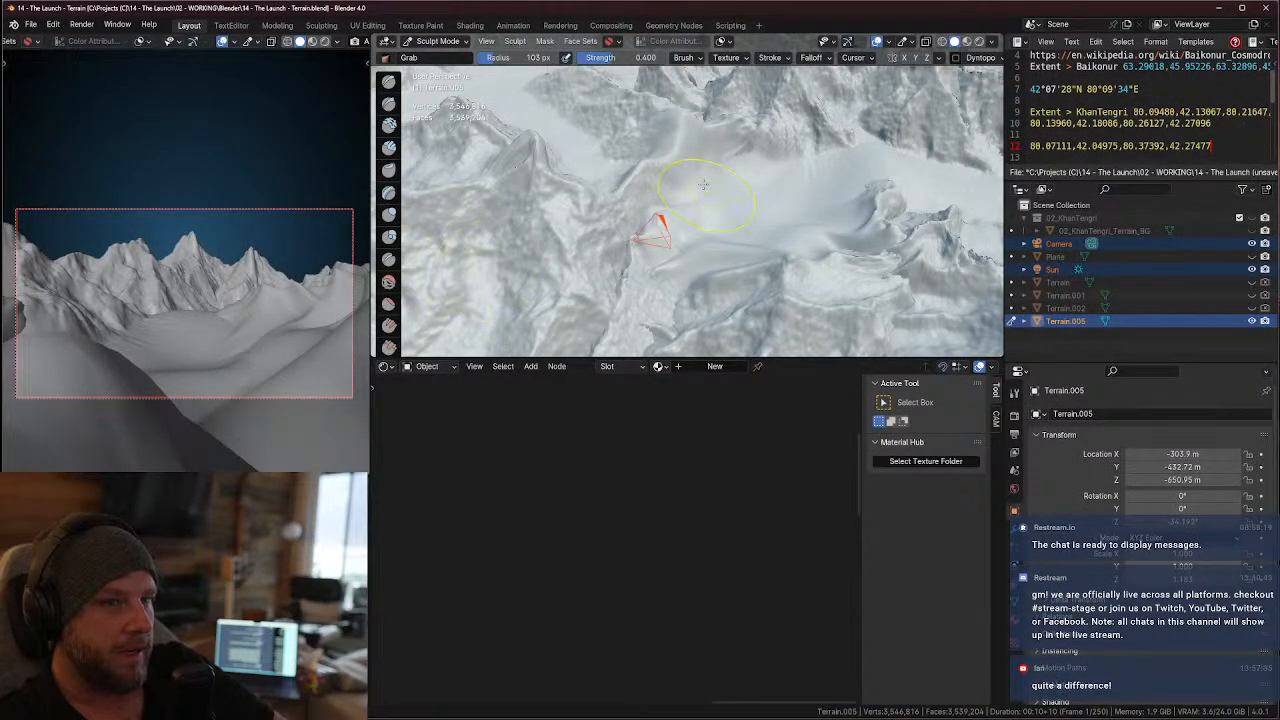
- Toggle the visibility of Terrain.005 to identify the sculpted mountain mesh, and select it
mouse_move(580, 206)
middle_down()
mouse_move(760, 250)
mouse_move(800, 230)
middle_up()
click(1258, 323)
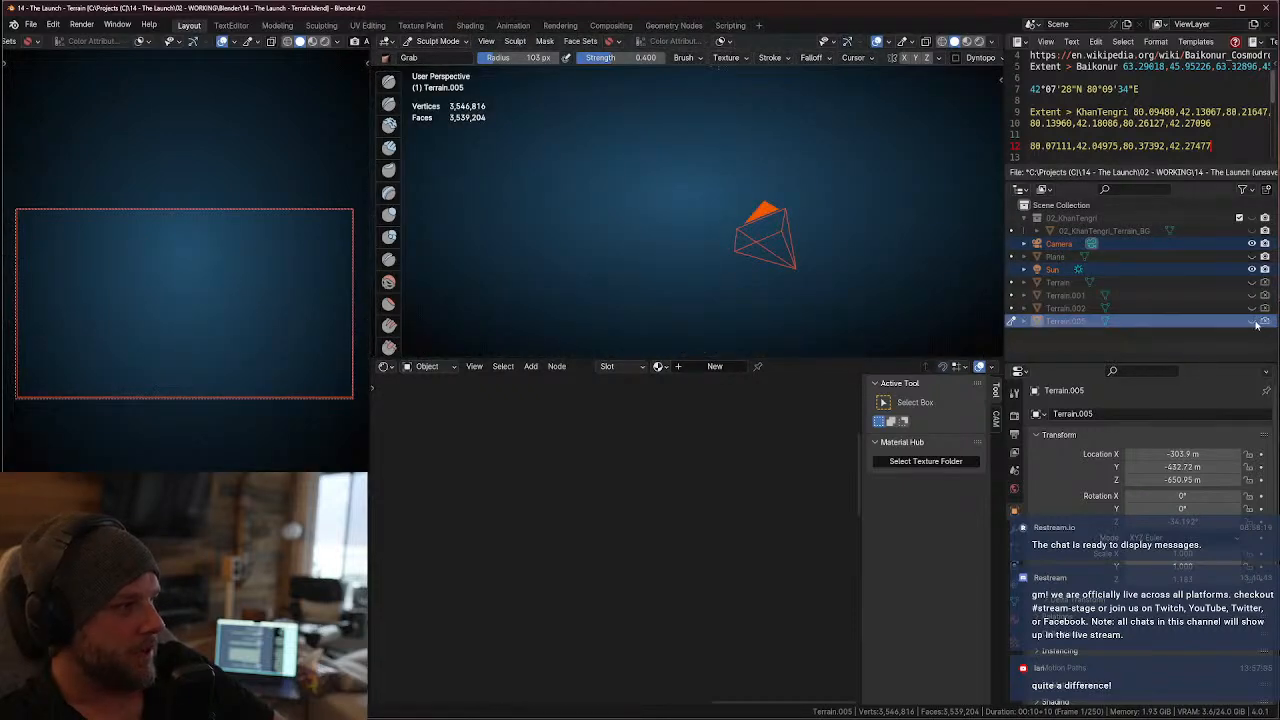
click(1260, 322)
click(1060, 321)
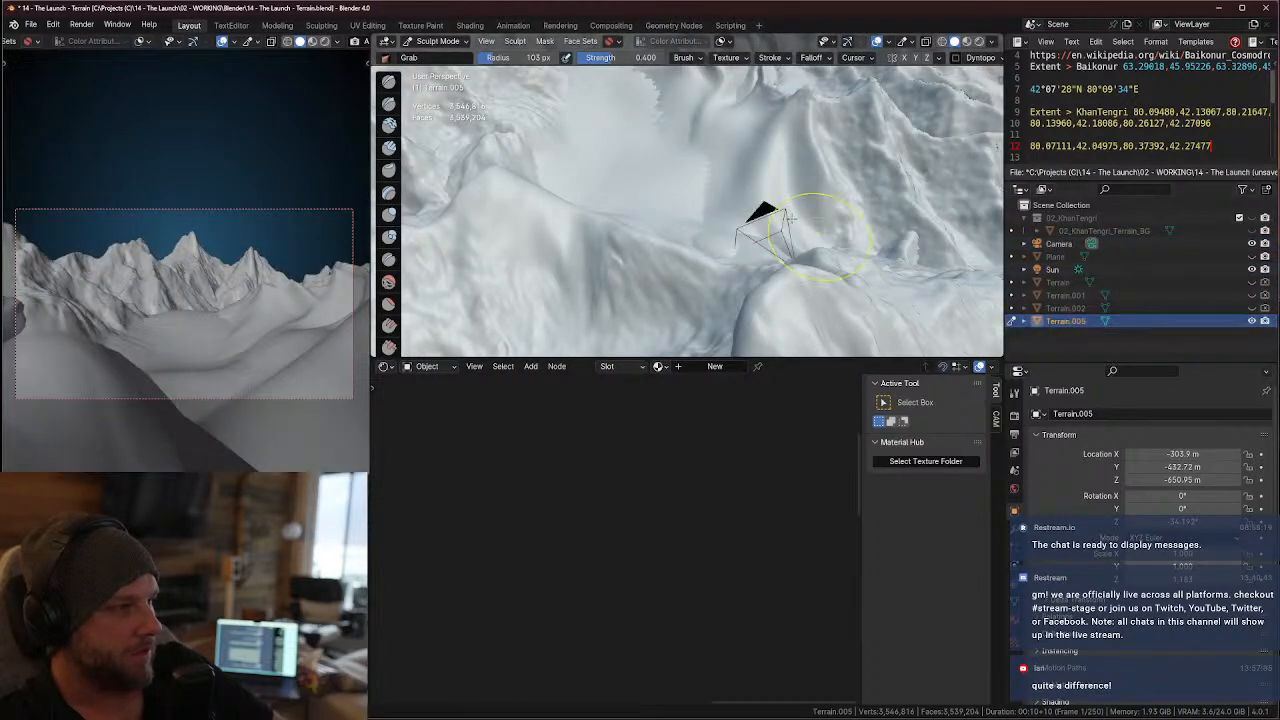
- Switch Terrain.005 from Sculpt Mode to Object Mode and set the camera view to rendered shading
click(425, 42)
click(440, 58)
middle_drag(802, 189, 808, 112)
key(z)
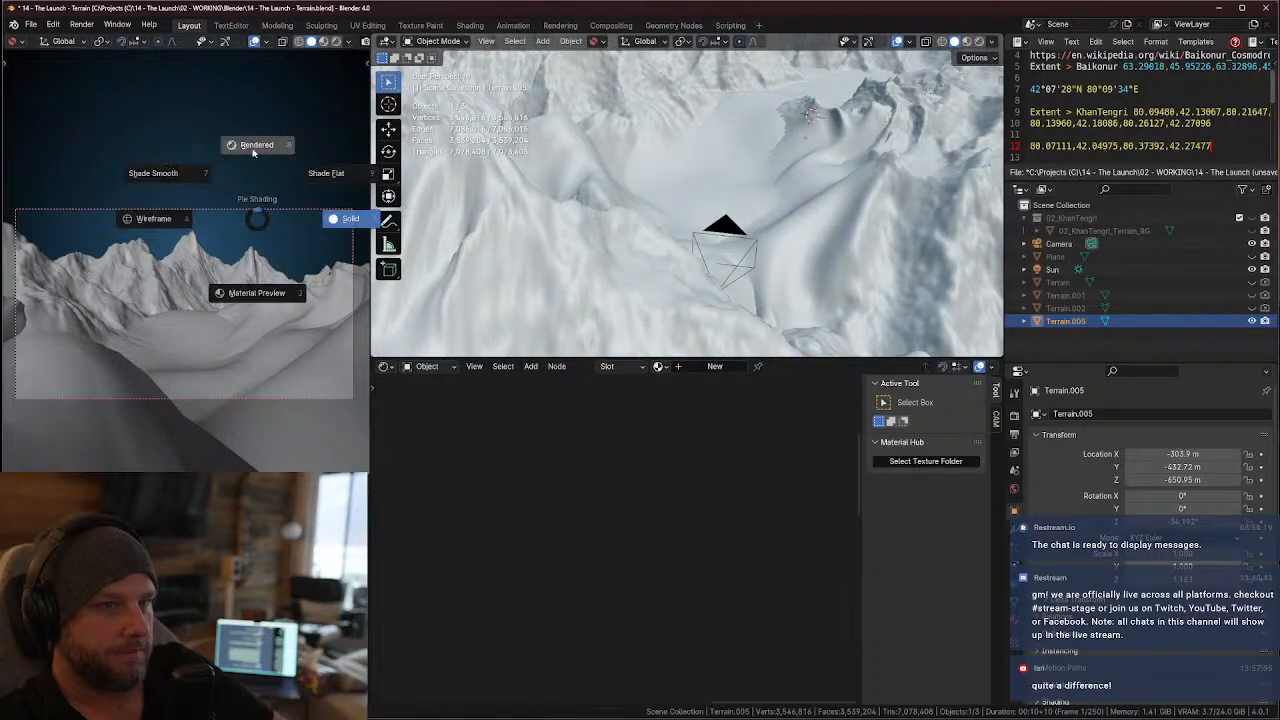
click(256, 147)
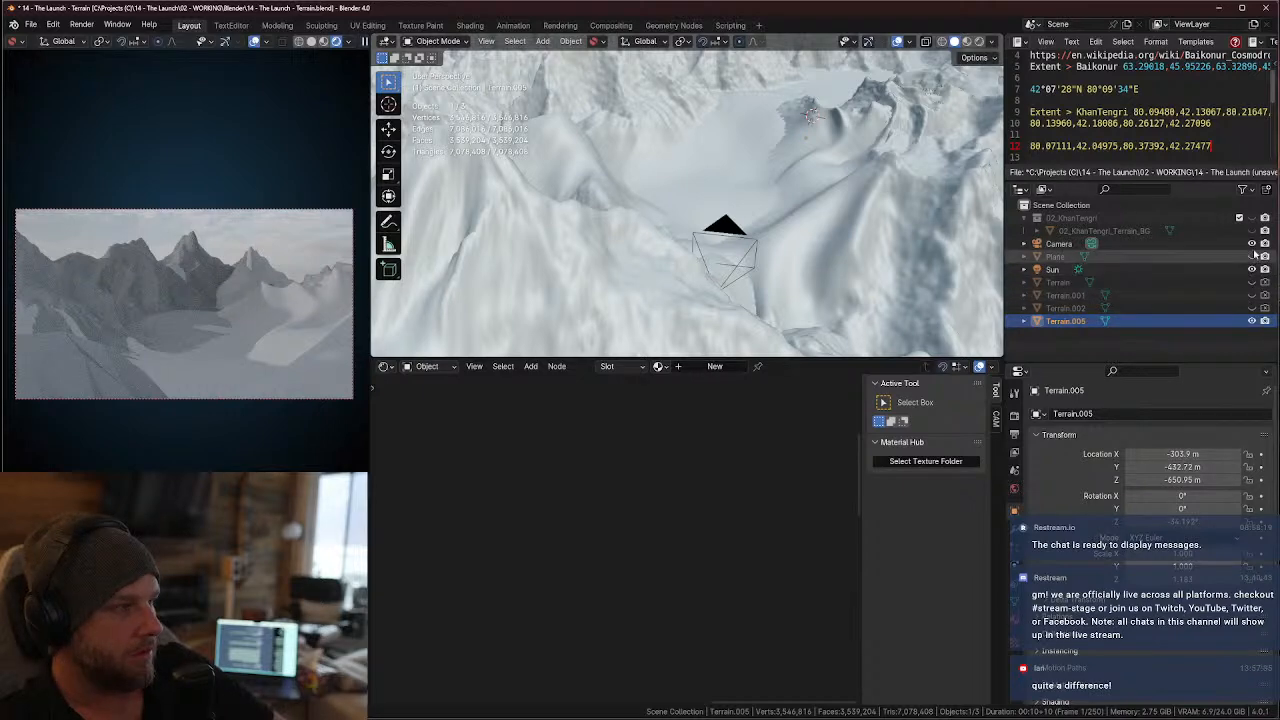
- Toggle the visibility of Terrain.005, Terrain.002 and Terrain.001 in turn to compare the terrain versions, ending with all three hidden
click(1252, 321)
click(1252, 321)
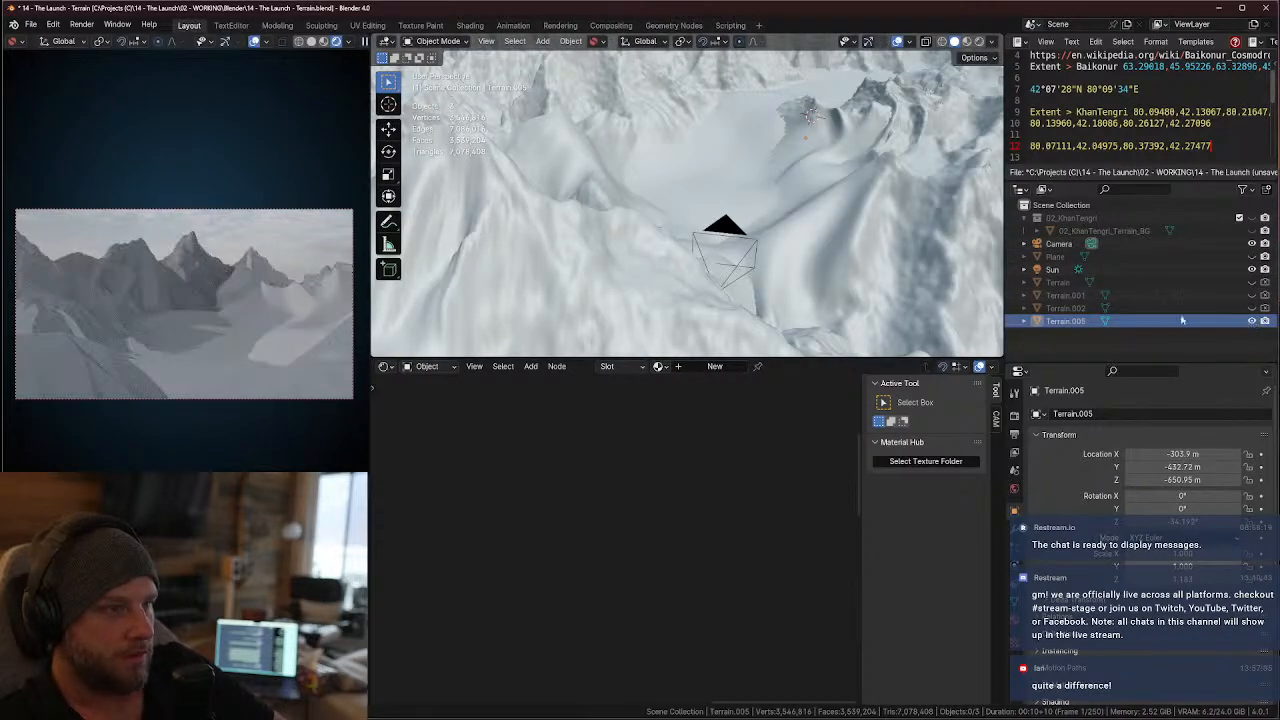
click(1253, 319)
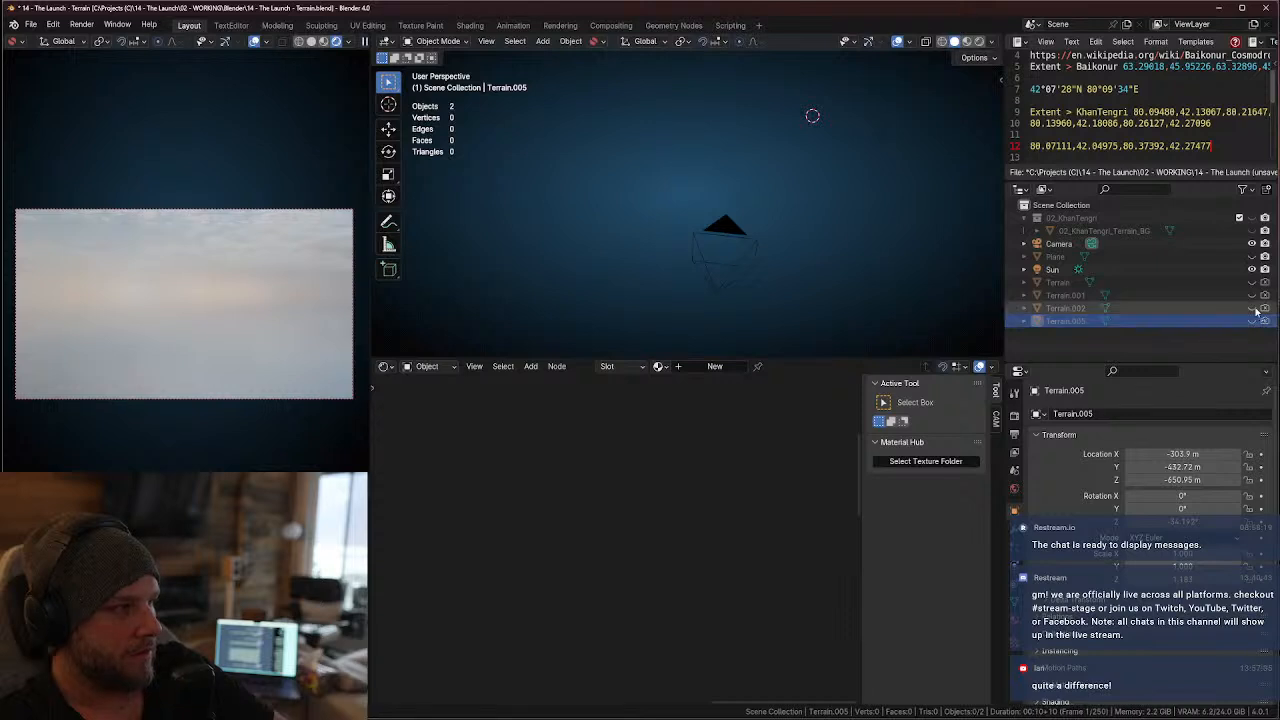
click(1254, 310)
click(1254, 309)
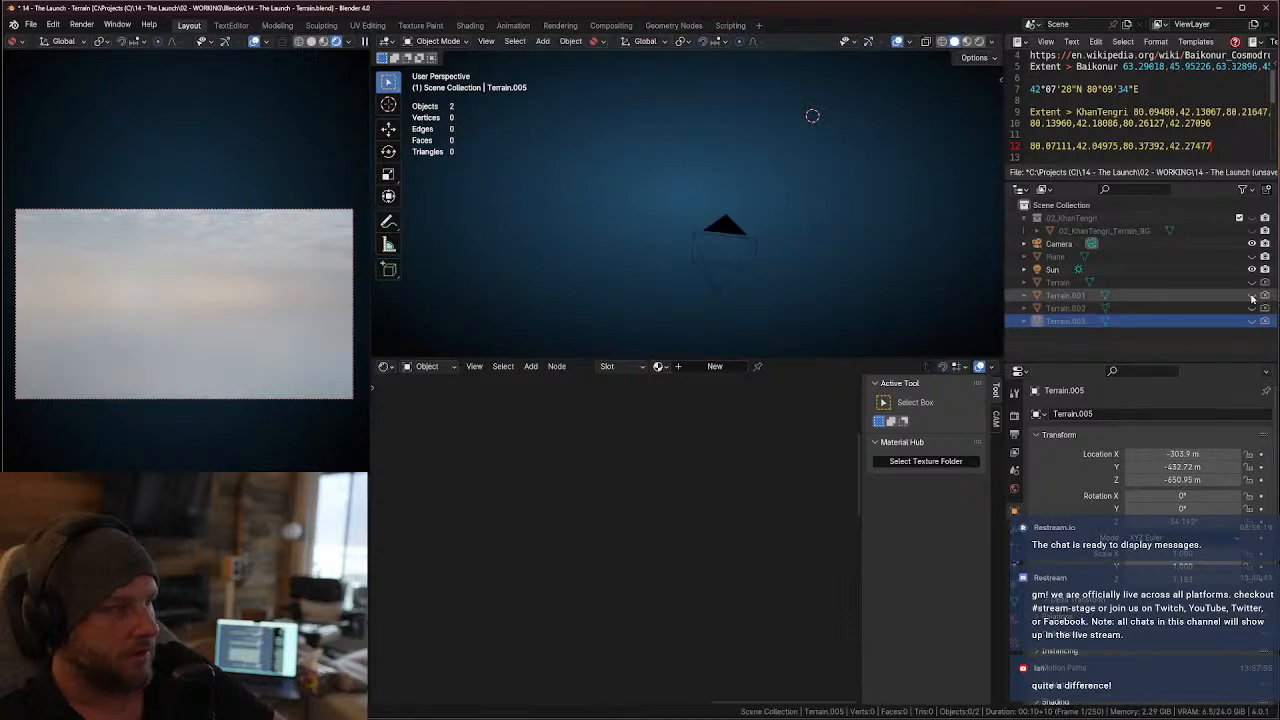
click(1252, 297)
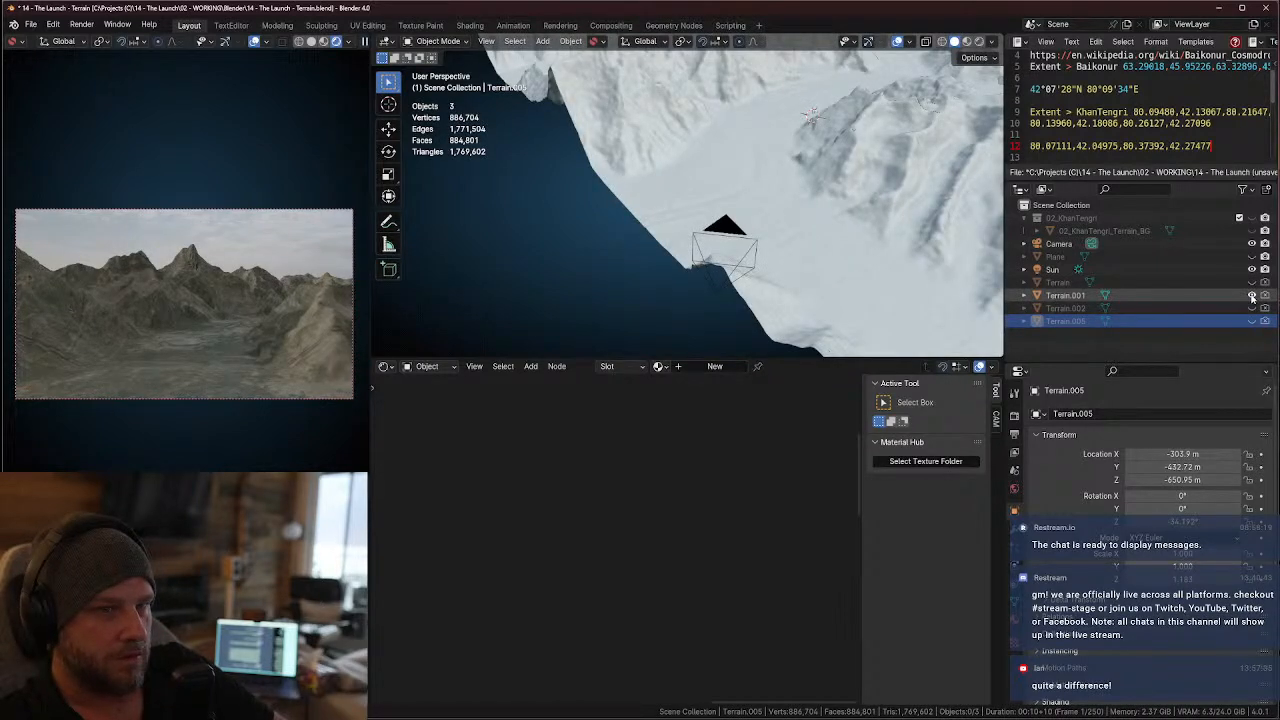
click(1252, 297)
- Toggle the visibility of the Terrain and Plane objects in turn to check what each one contributes
click(1252, 283)
click(1252, 283)
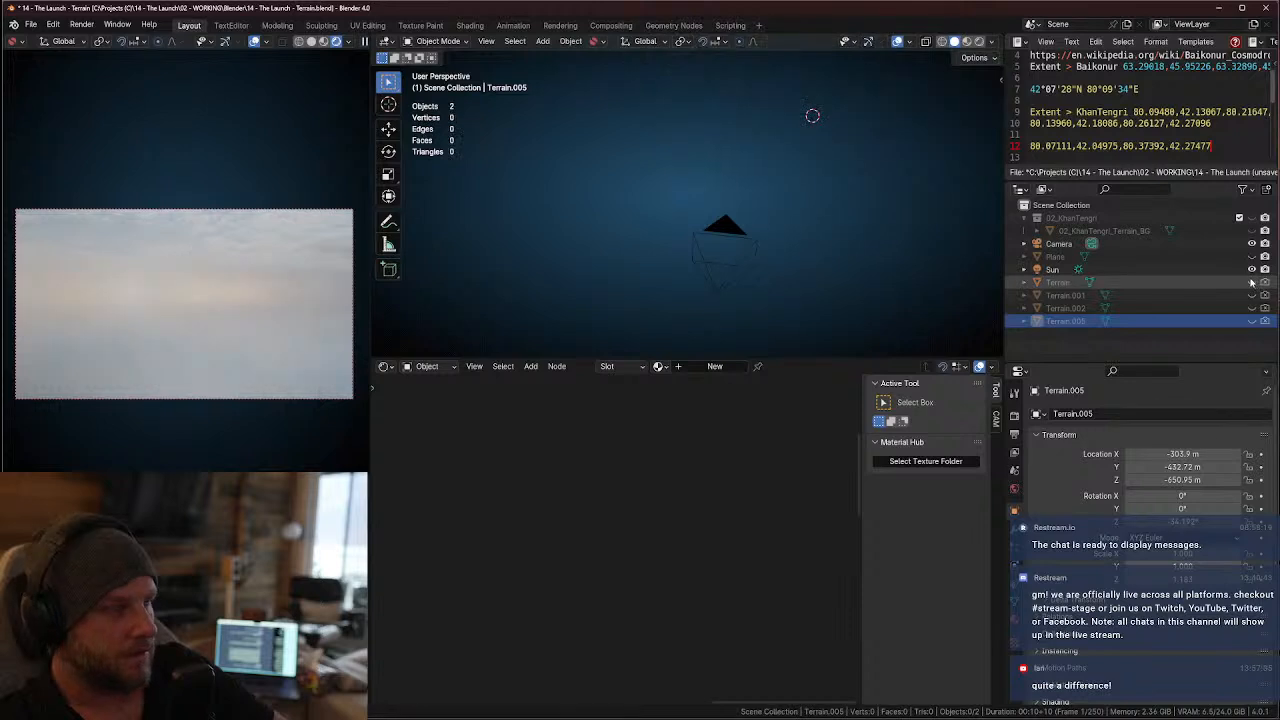
click(1252, 258)
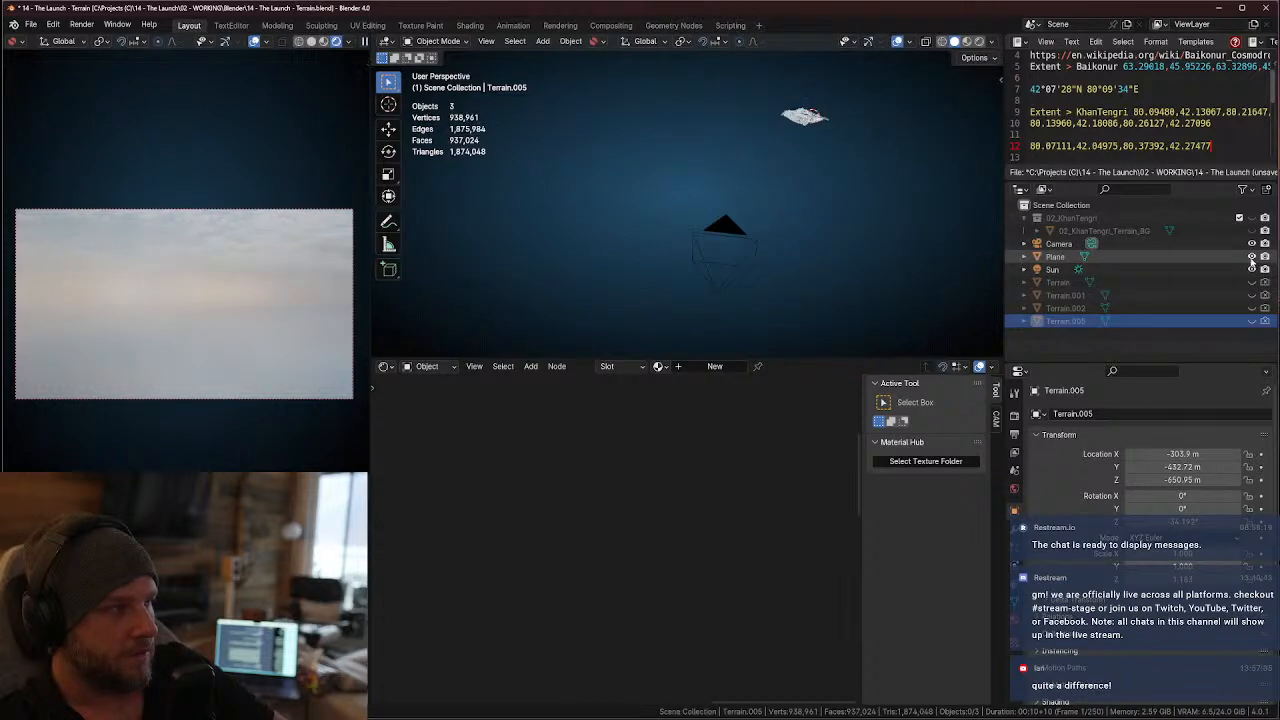
click(1252, 257)
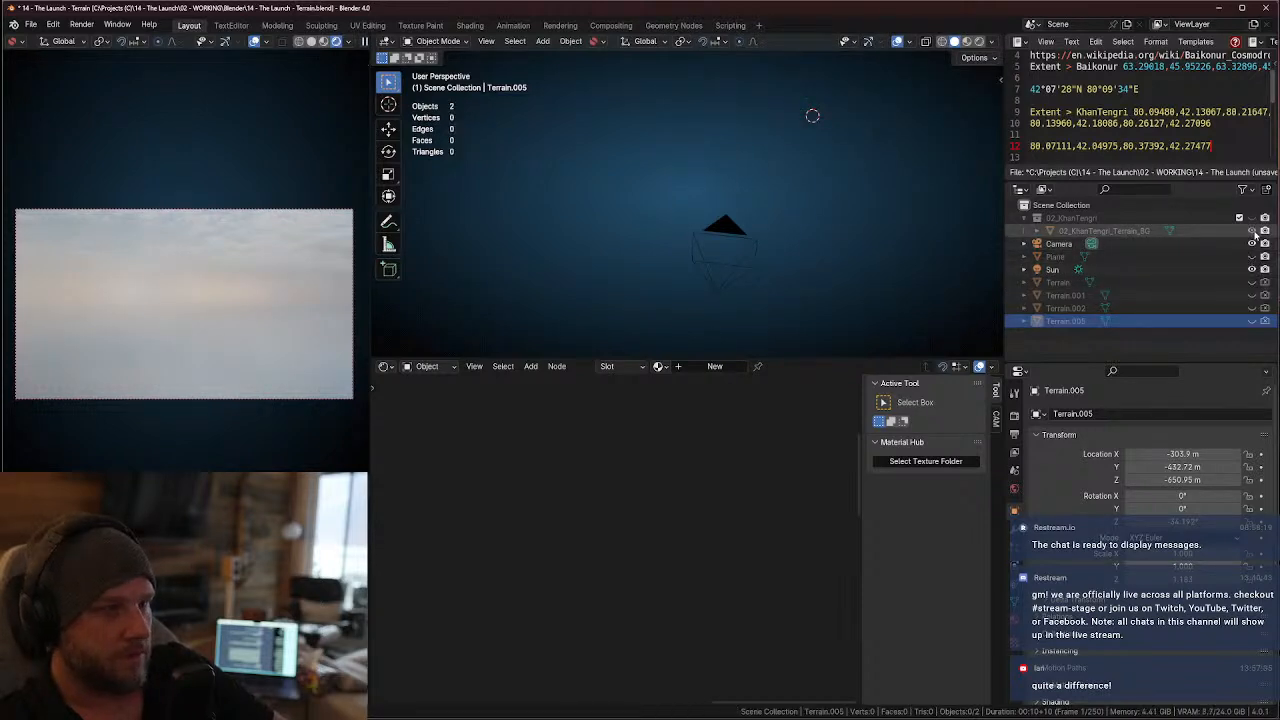
- Show Terrain.005 again and select its mesh near the camera
click(1252, 321)
middle_drag(643, 167, 748, 186)
scroll(687, 197, down, 6)
scroll(824, 219, up, 4)
scroll(746, 208, up, 3)
click(748, 186)
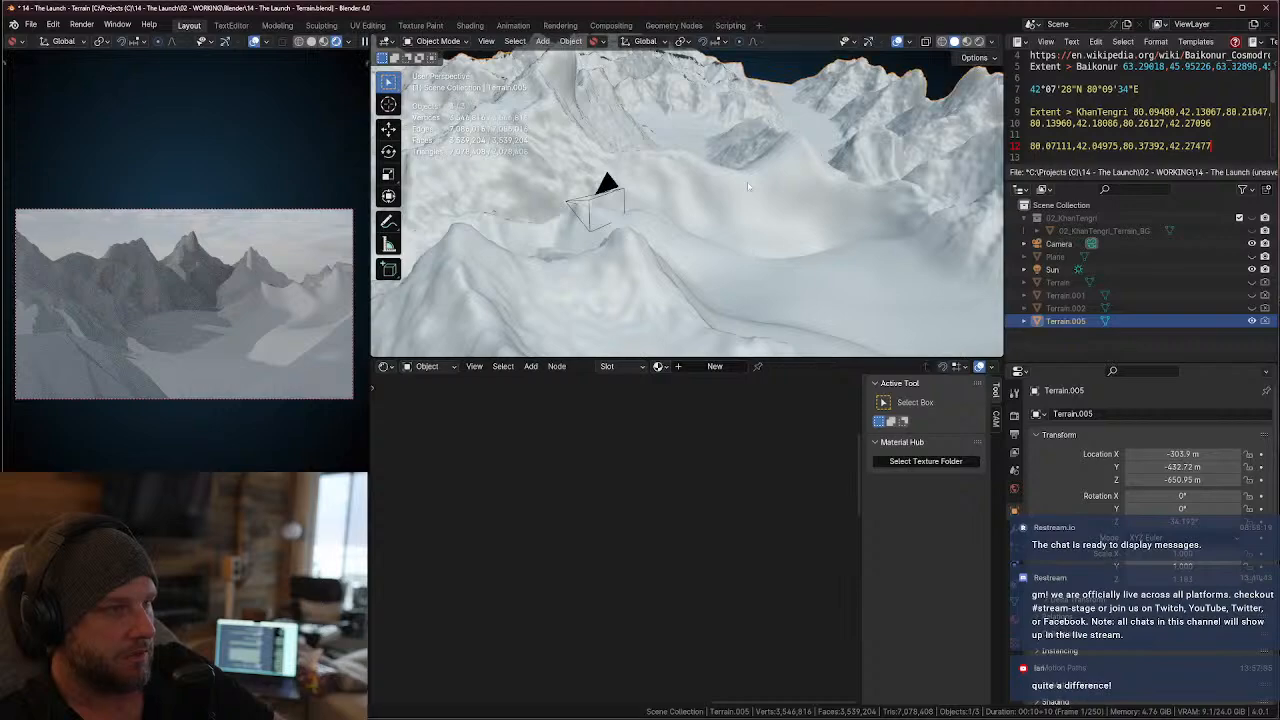
key(g)
key(z)
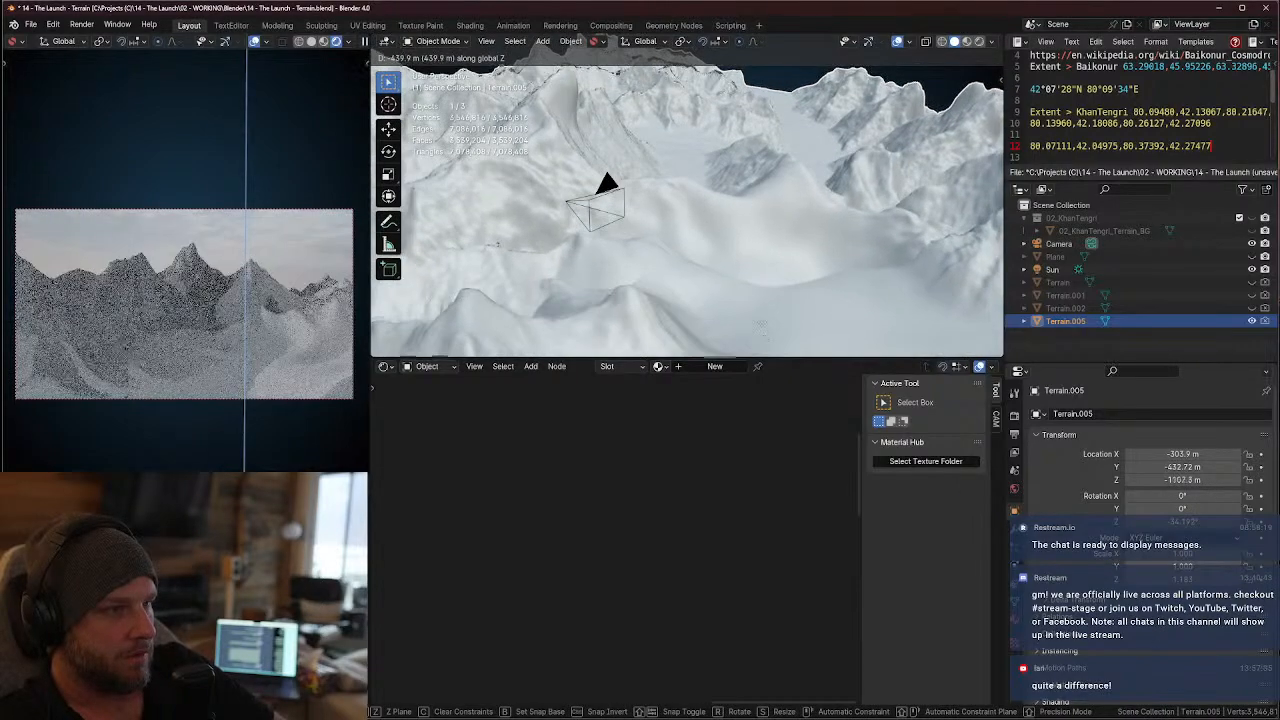
right_click(725, 307)
- Examine Terrain.005 around the camera, hide it, and toggle the visibility of Terrain.002 for comparison
mouse_move(725, 310)
middle_down()
mouse_move(716, 330)
mouse_move(712, 312)
middle_up()
middle_drag(984, 41, 962, 42)
scroll(755, 166, down, 8)
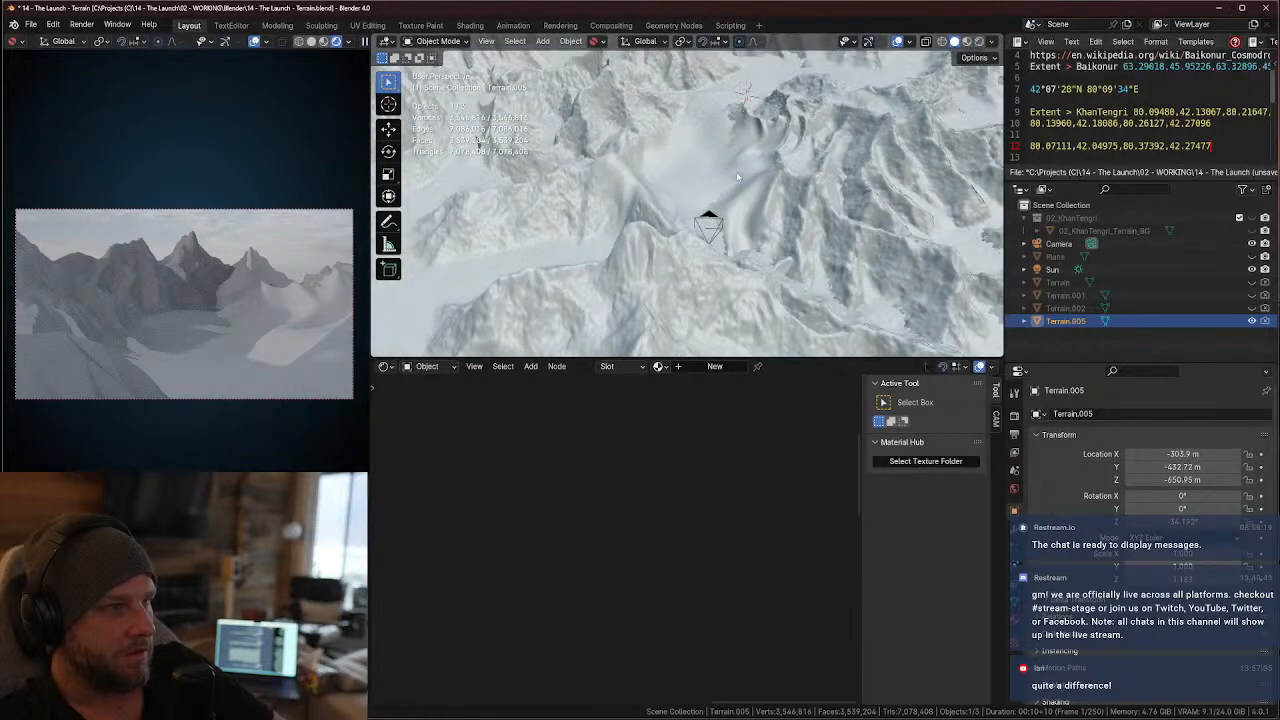
middle_drag(754, 166, 723, 127)
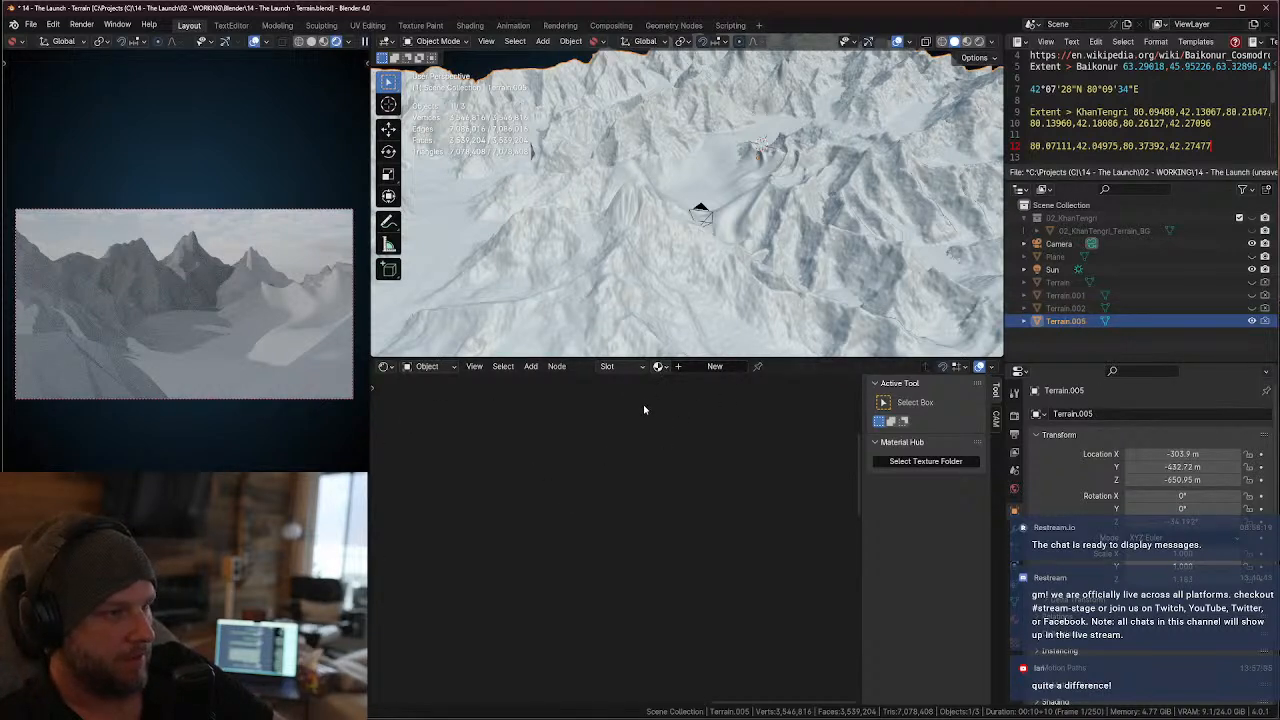
click(1251, 321)
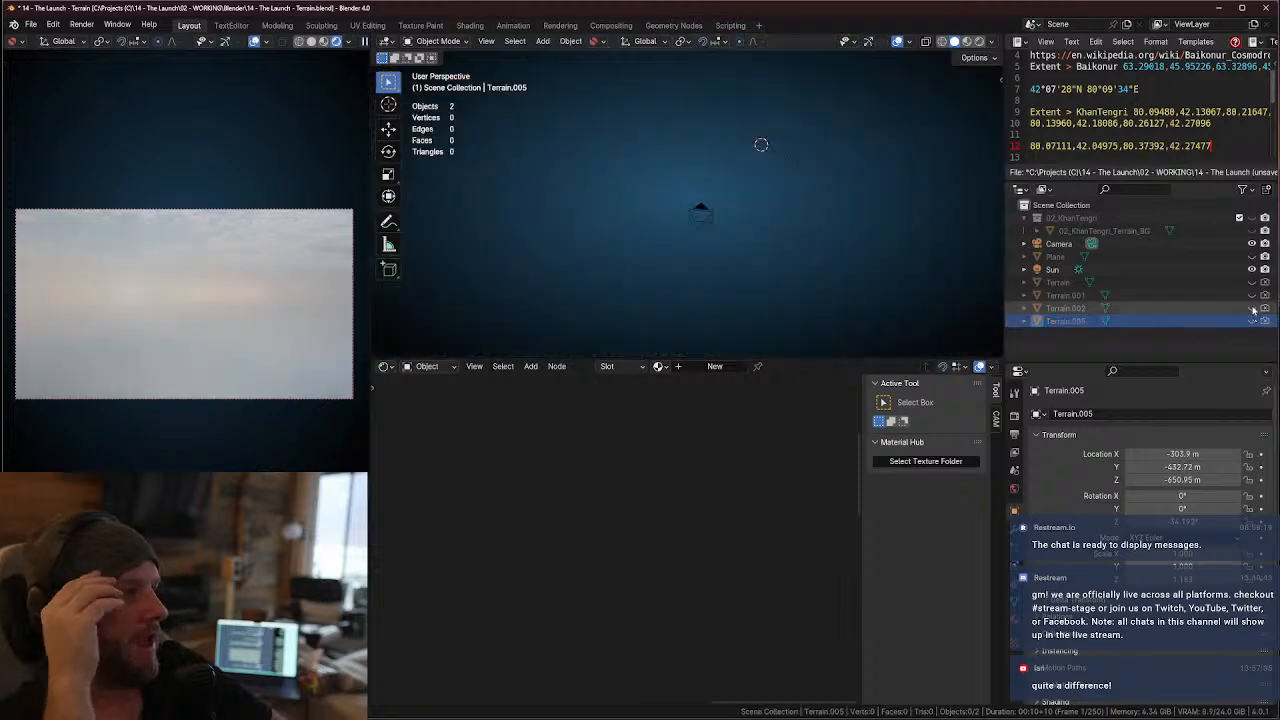
click(1252, 308)
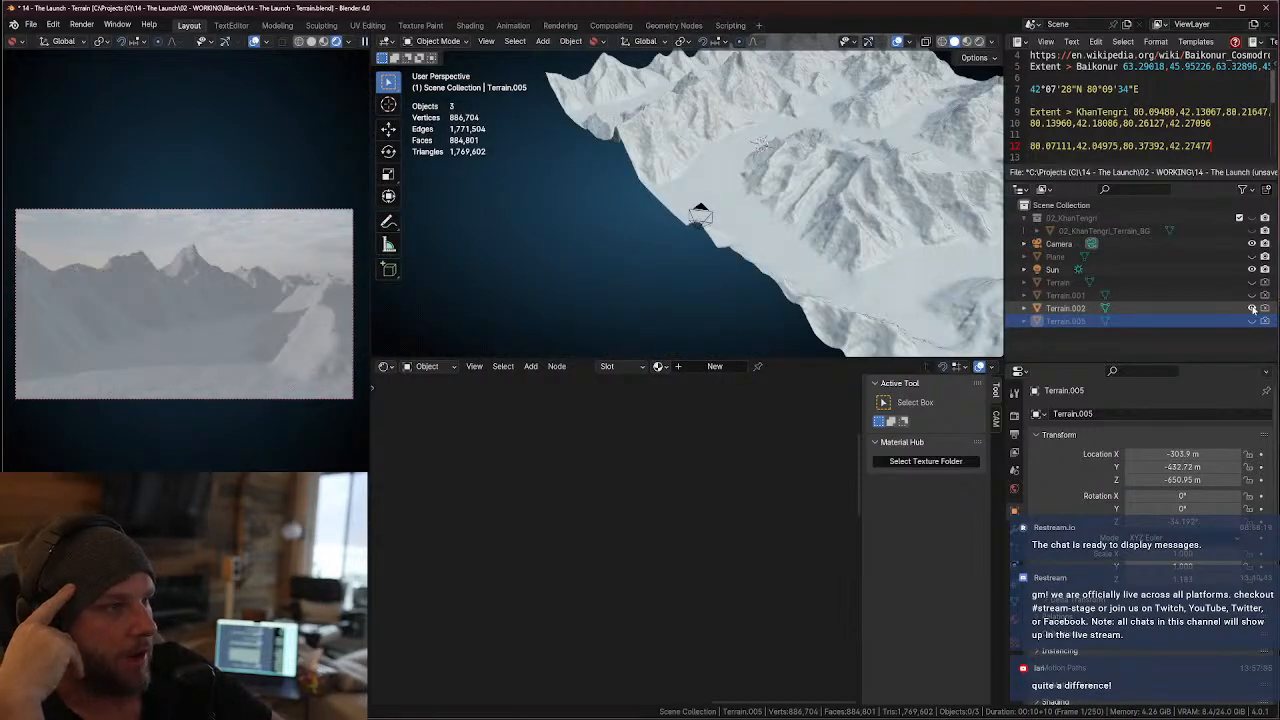
click(1252, 308)
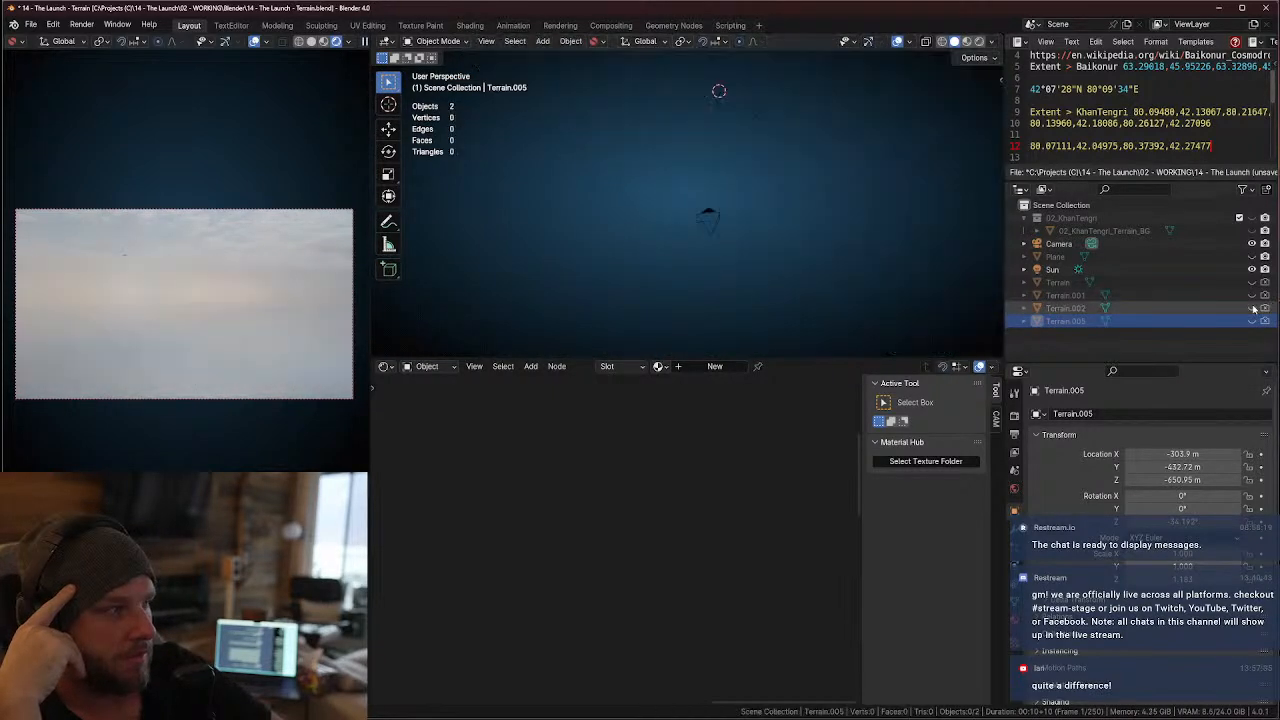
- Toggle the visibility of Terrain.001 repeatedly to check the textured terrain in the camera view, leaving it hidden
click(1252, 295)
click(1252, 295)
click(1252, 295)
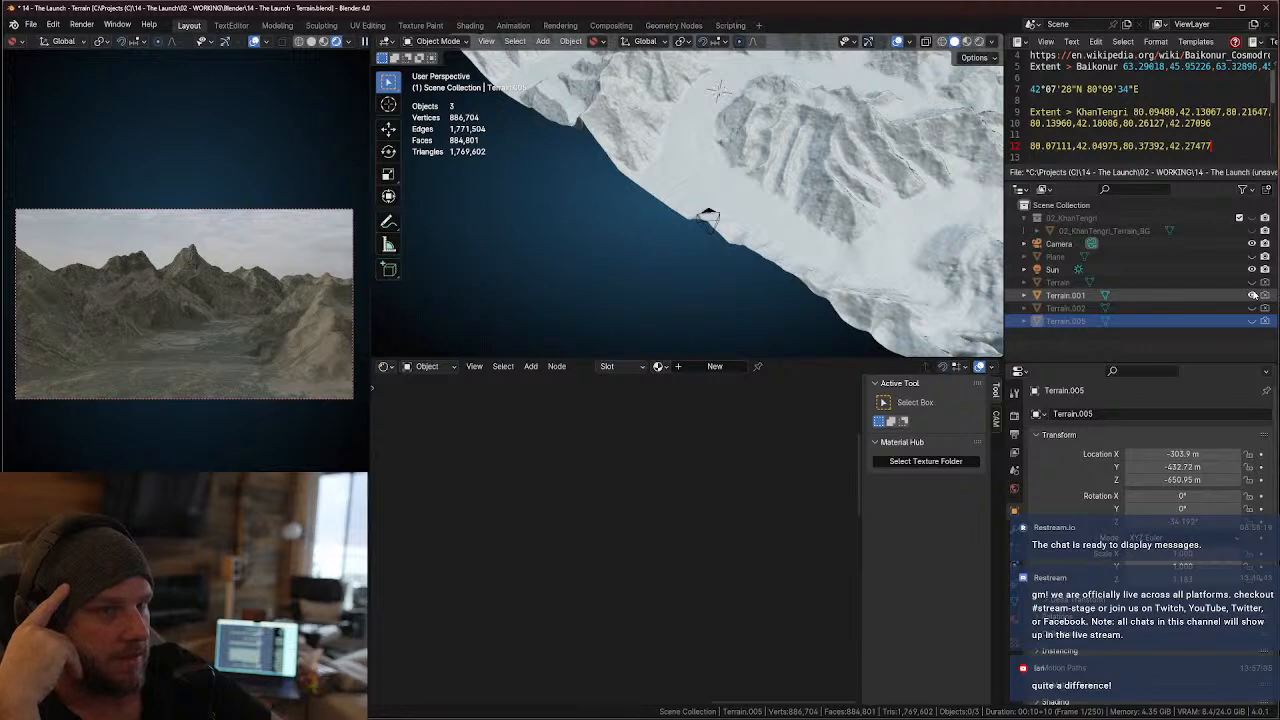
click(1252, 293)
click(1252, 293)
click(1252, 293)
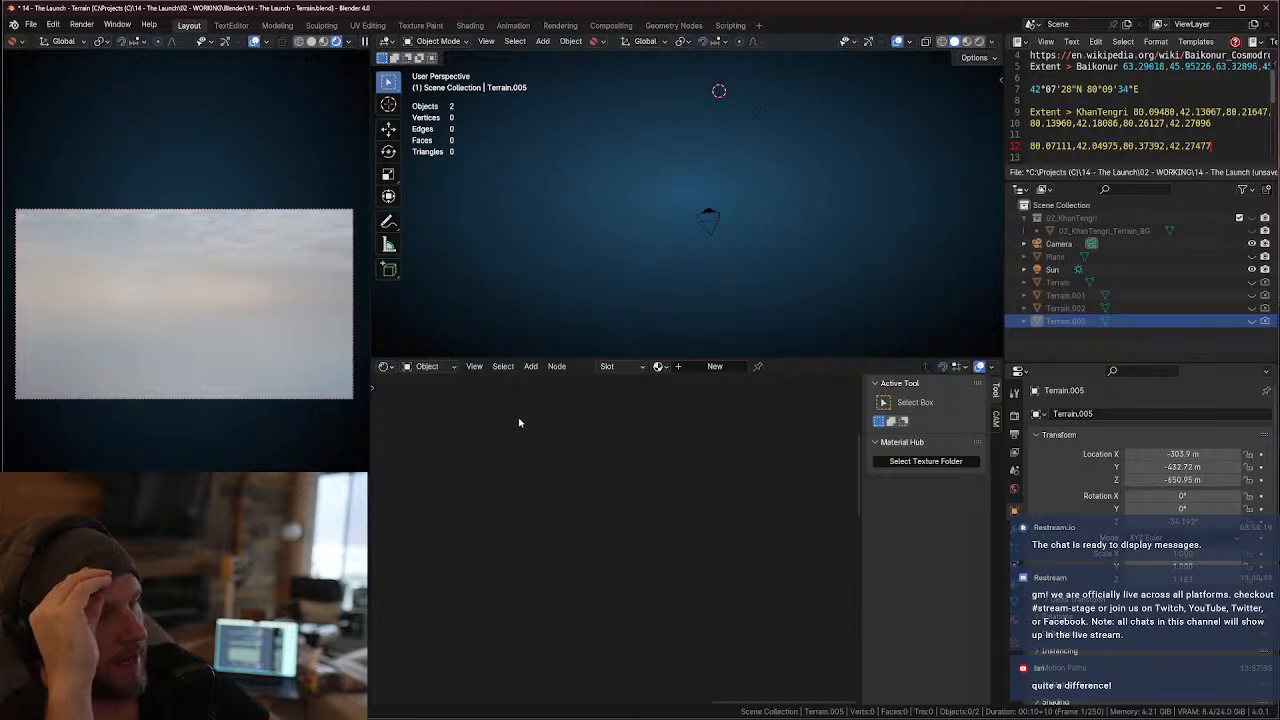
- Open 14 - The Launch - v1.5.blend without saving the terrain file, allow its scripts to run, and hide the viewport sidebar
click(31, 24)
mouse_move(70, 64)
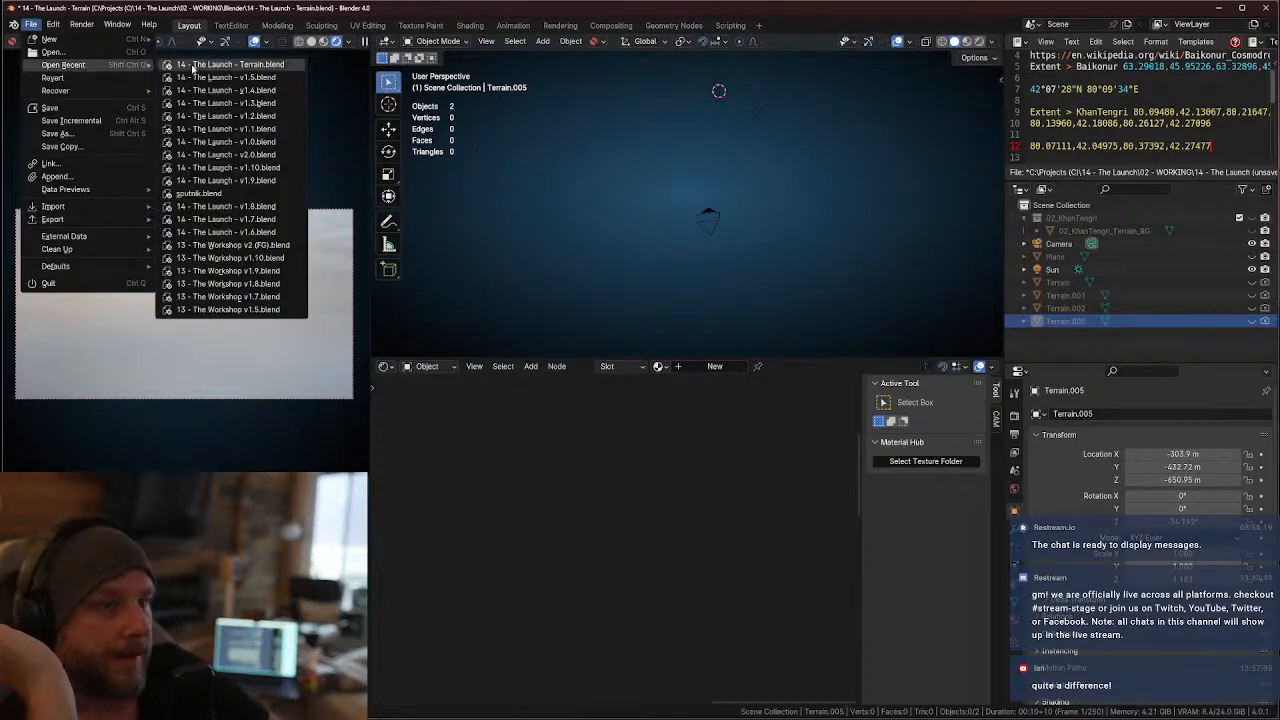
click(53, 54)
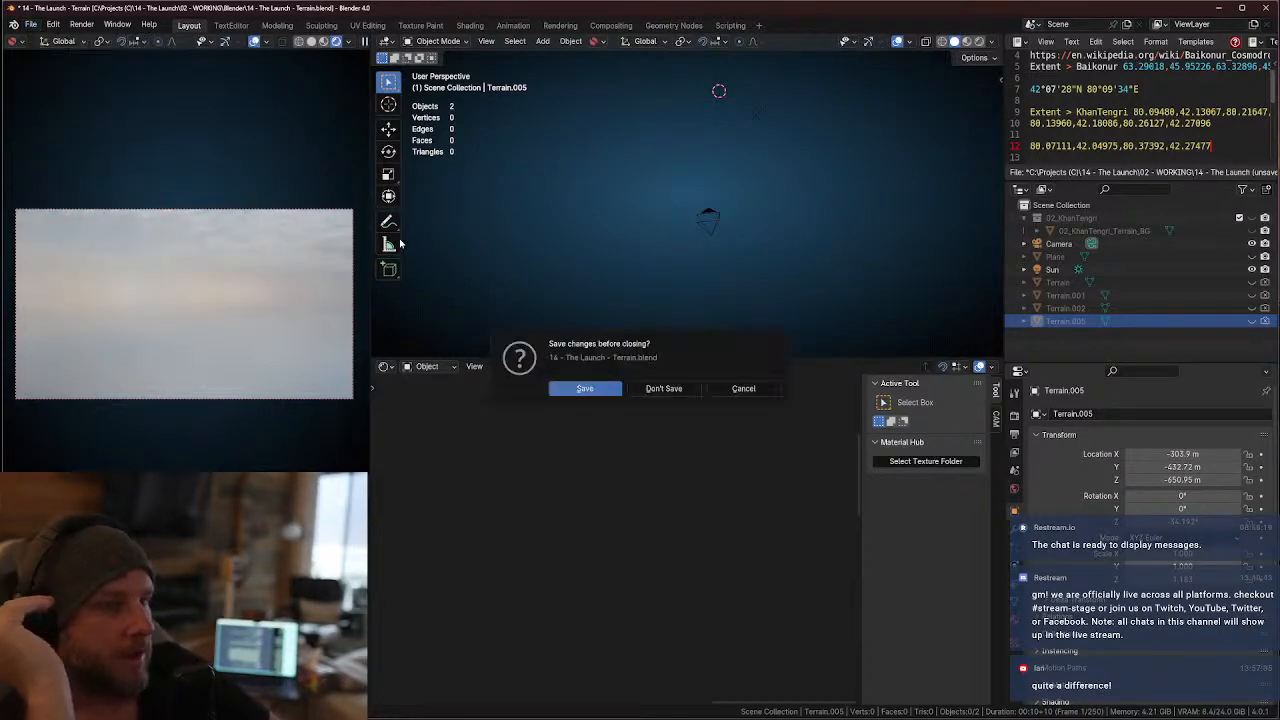
click(666, 389)
click(487, 307)
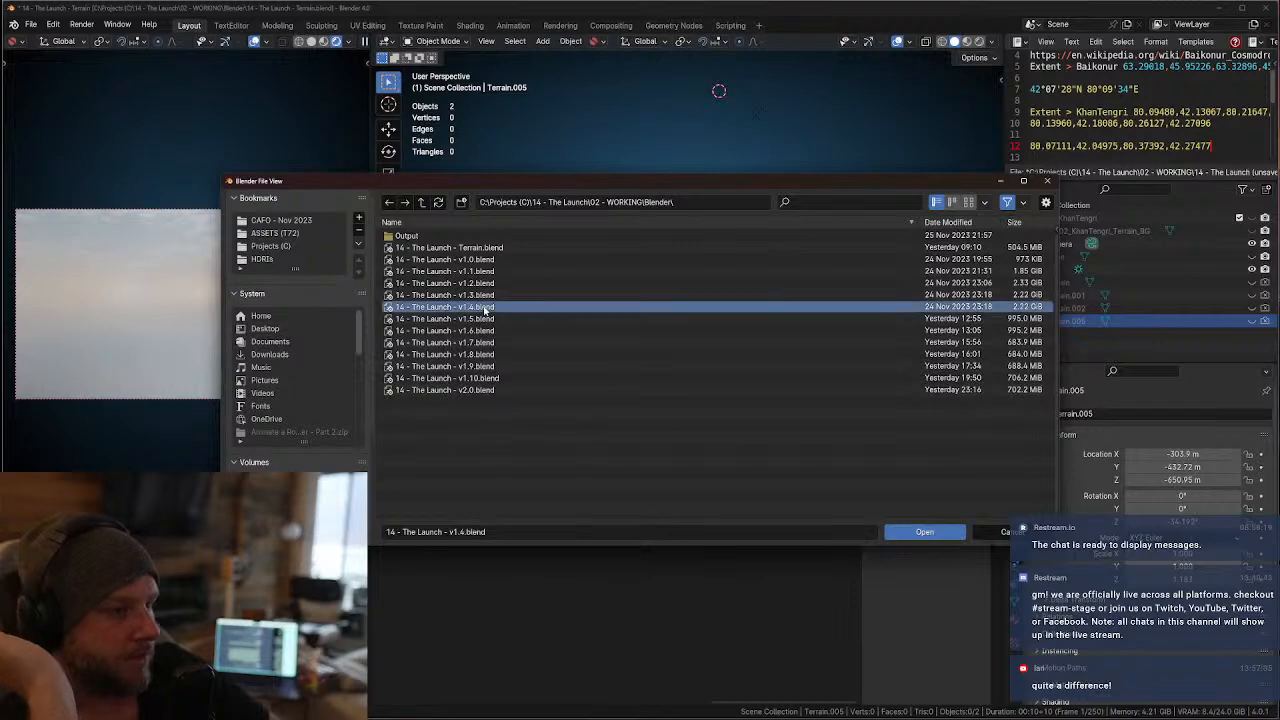
click(479, 319)
double_click(476, 320)
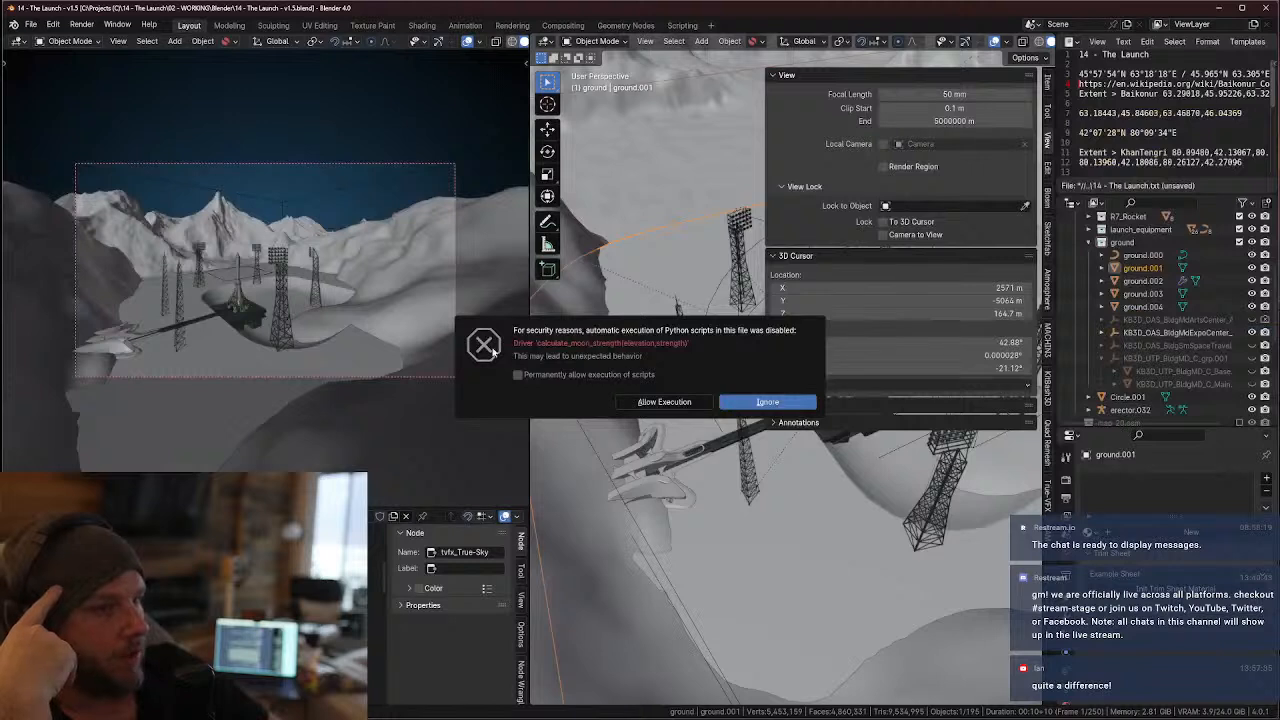
click(690, 400)
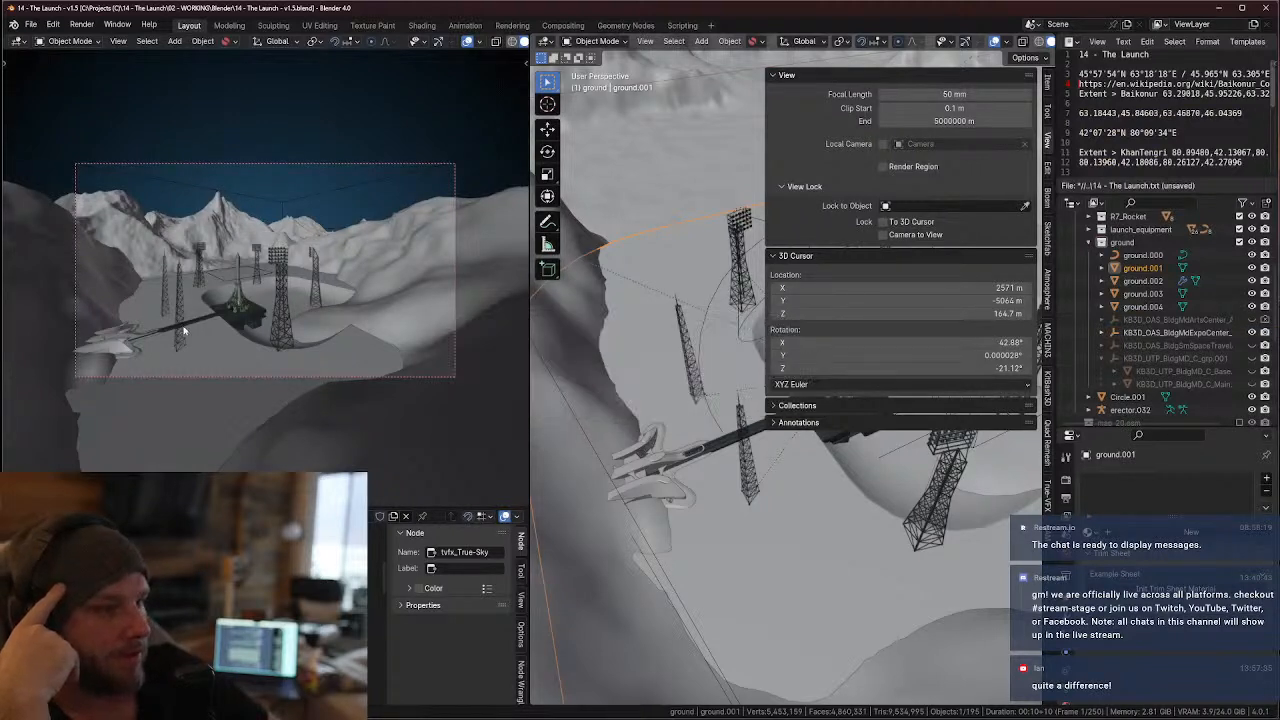
drag(765, 118, 1040, 205)
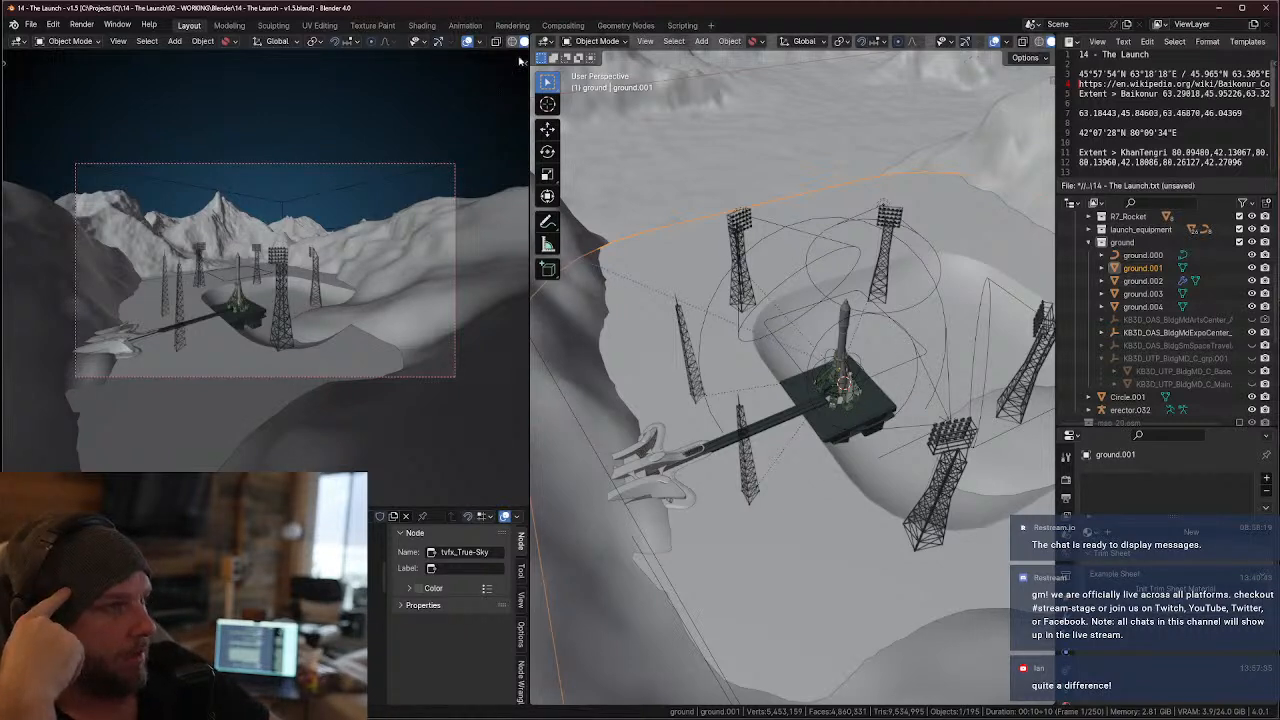
- Switch to the browser, search for "oroginal laucnh site sputnick" in a new tab, and open Wikipedia's Sputnik 1 article
key(alt+Tab)
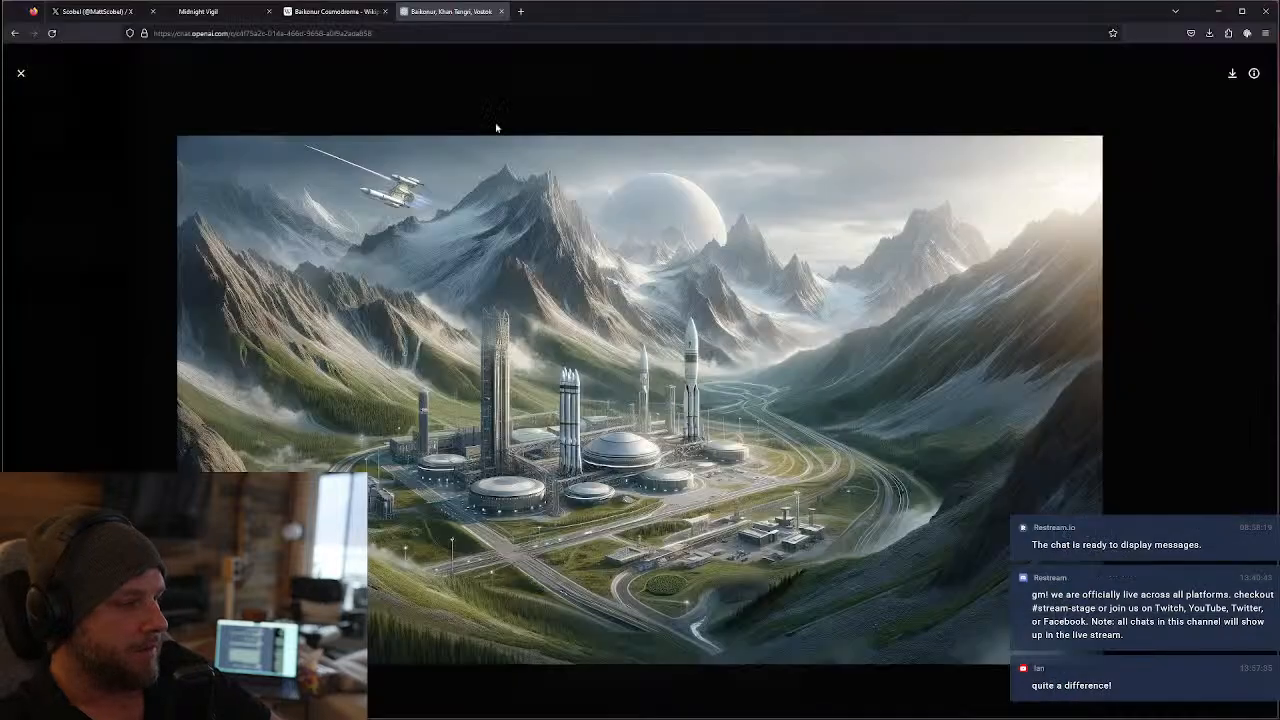
click(520, 11)
text(orog)
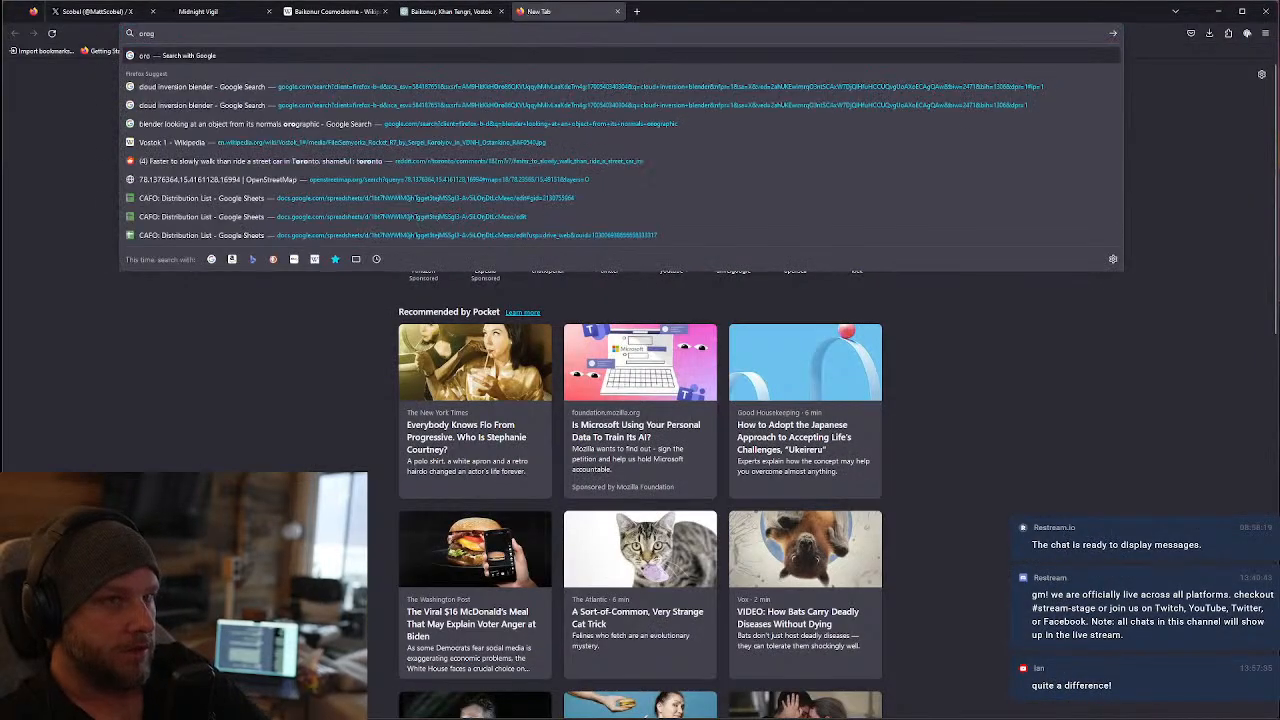
text(inal laucnh a)
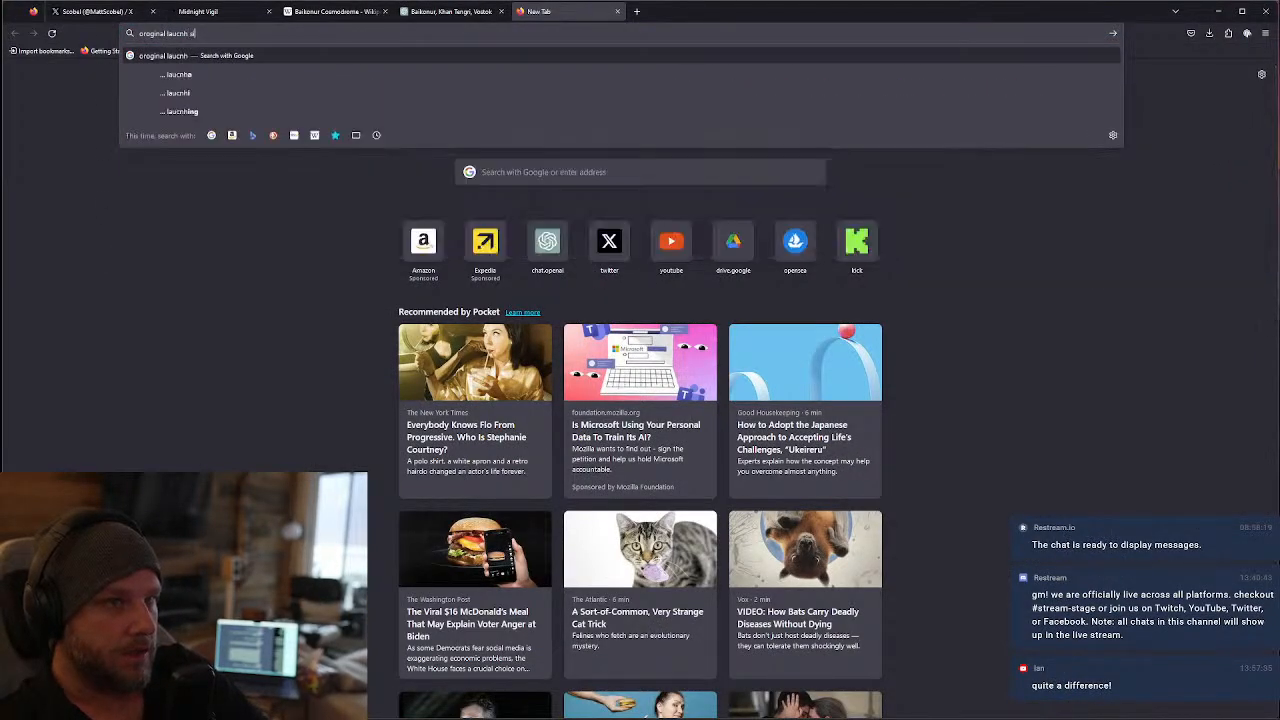
key(BackSpace)
text(site sputni)
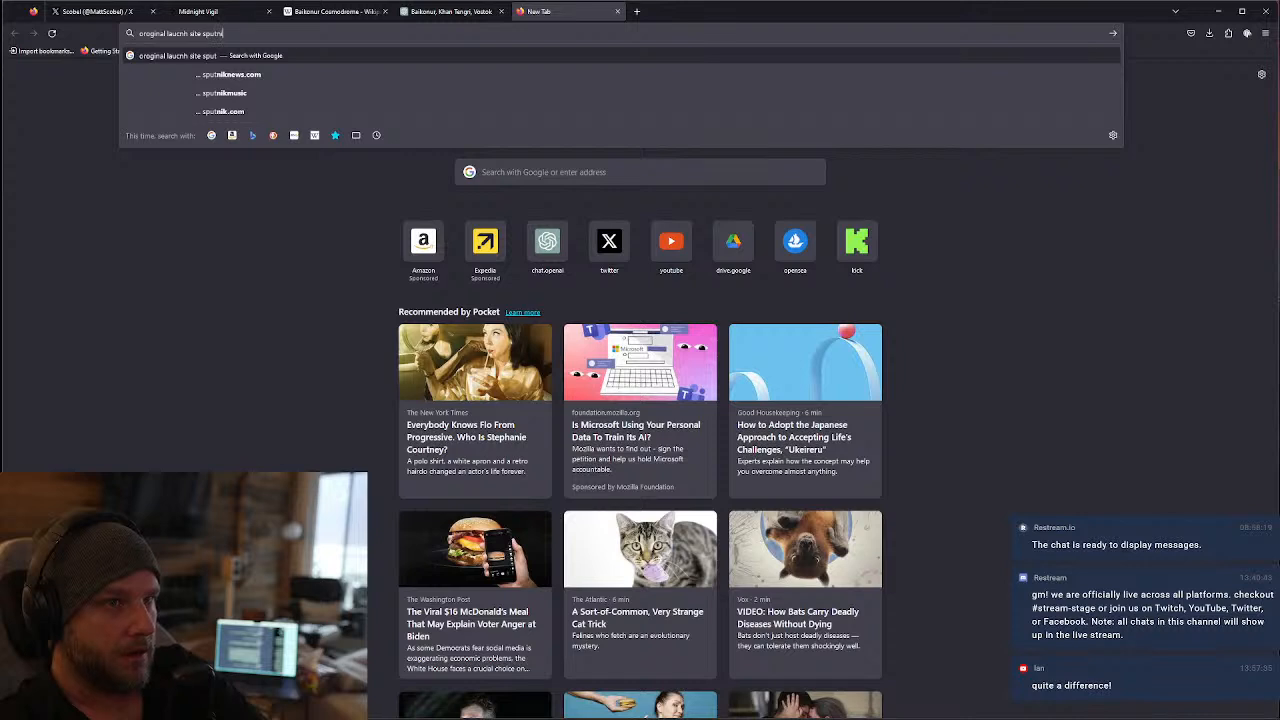
text(ck)
key(Return)
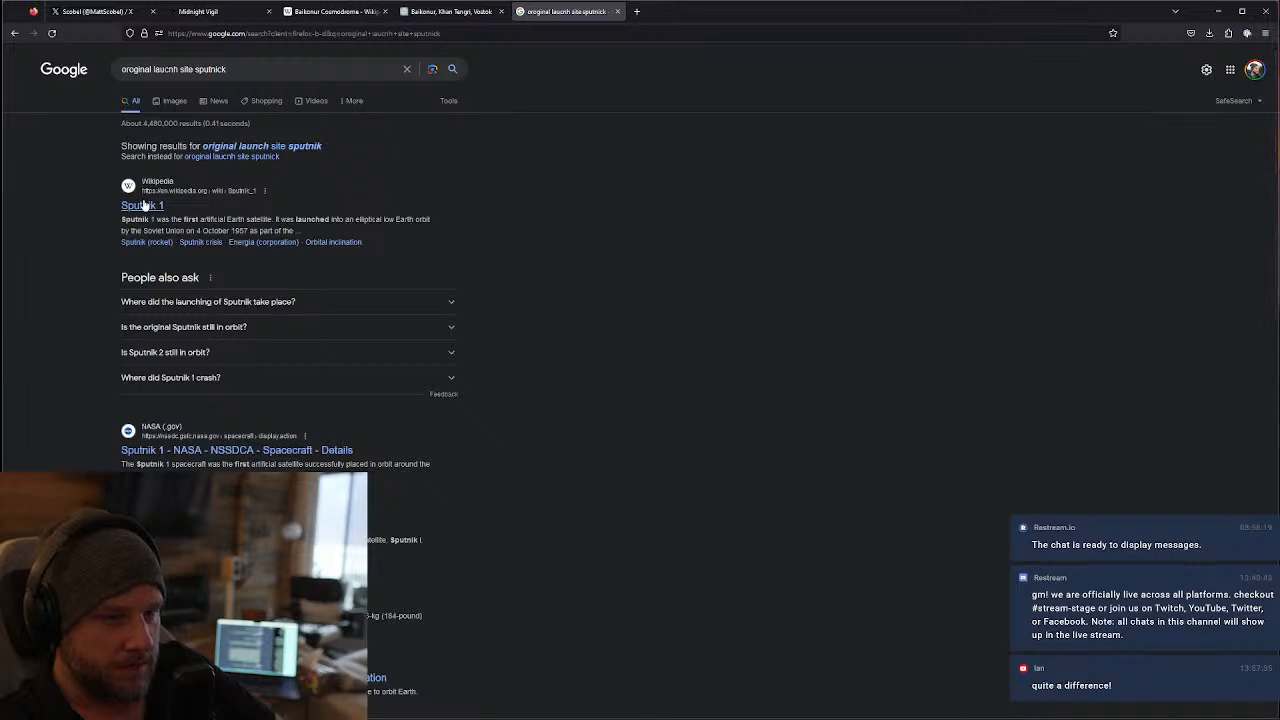
click(145, 205)
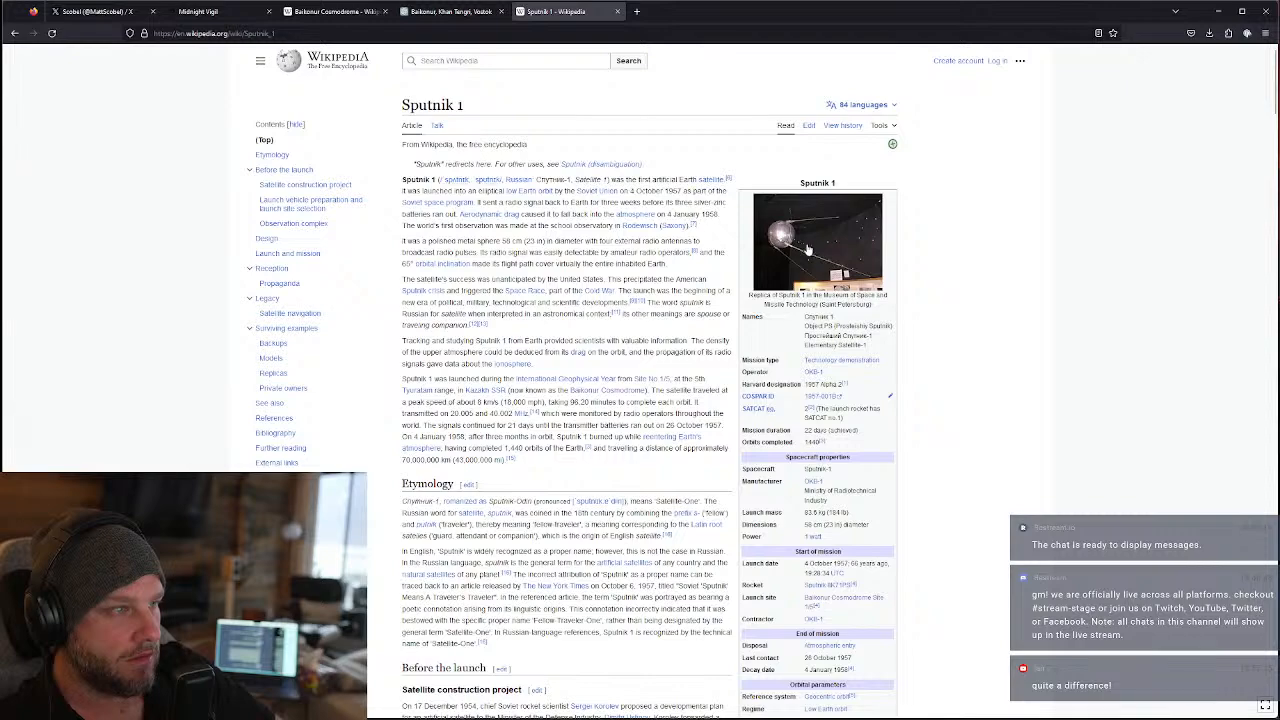
- Examine the Sputnik 1 article for images and details of the original launch site and the R-7 rocket
scroll(575, 355, down, 3)
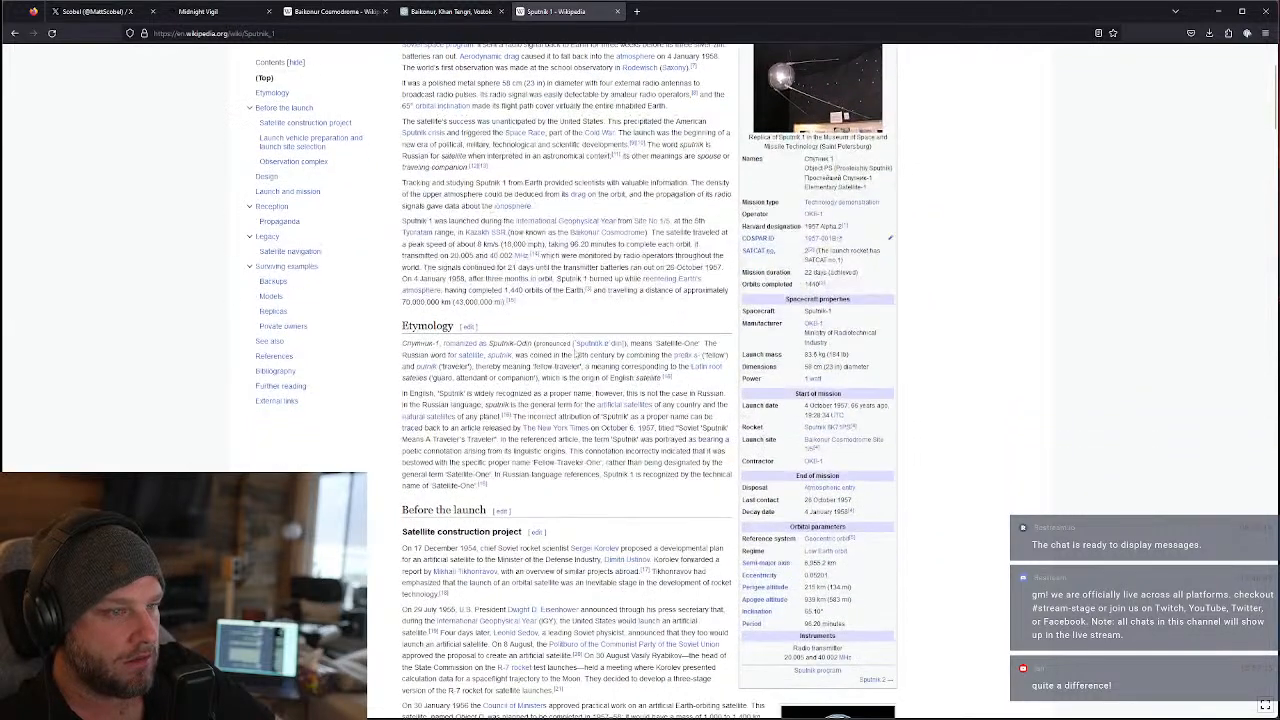
scroll(575, 355, down, 5)
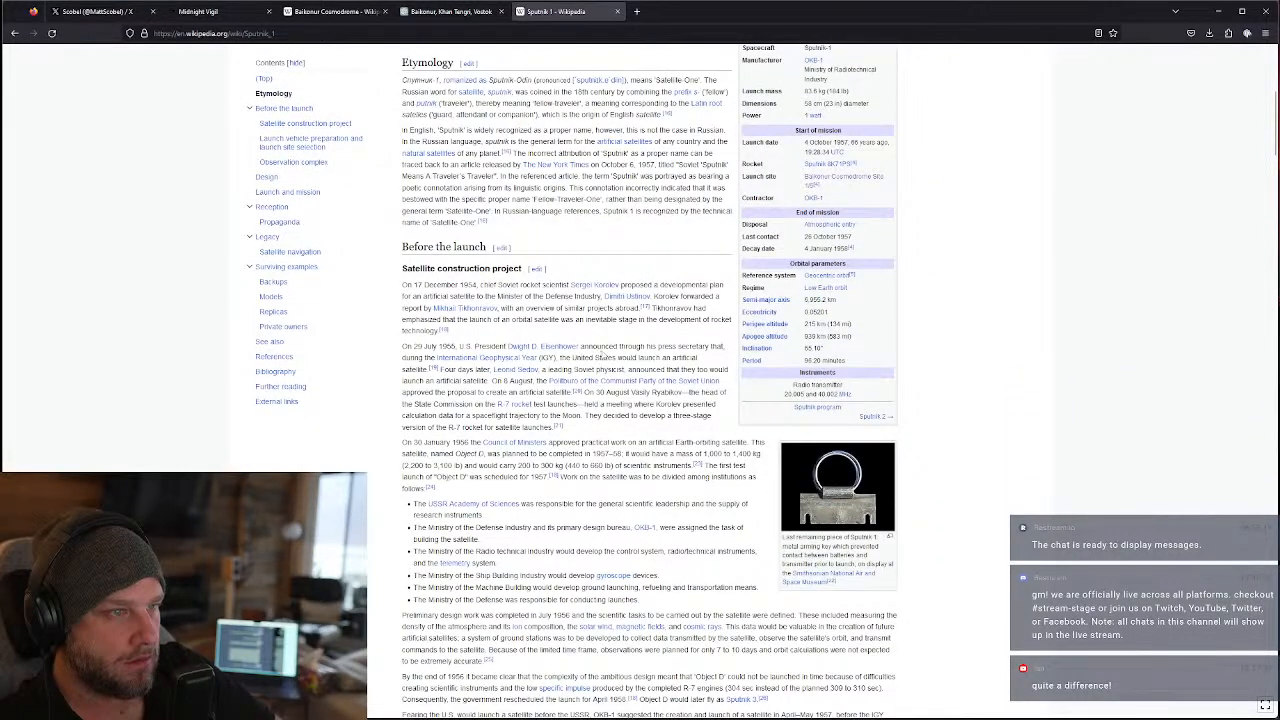
scroll(603, 356, down, 2)
scroll(600, 362, down, 8)
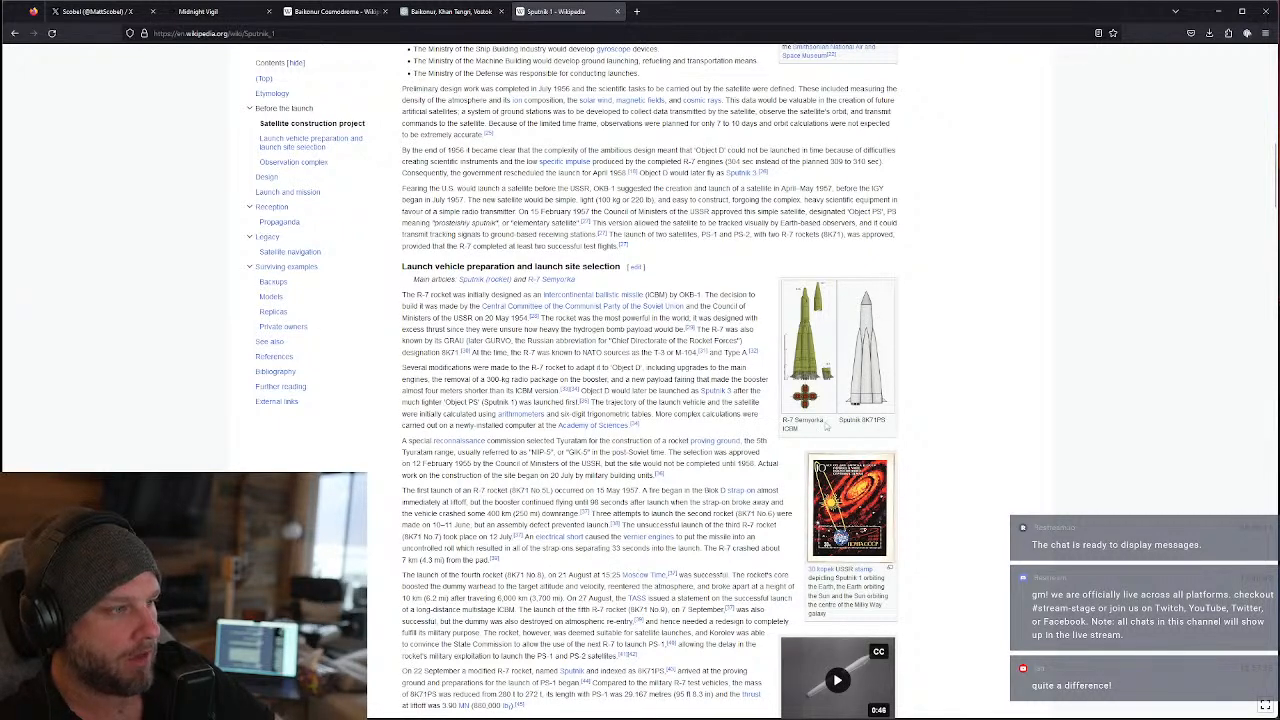
scroll(826, 426, down, 3)
scroll(826, 426, up, 1)
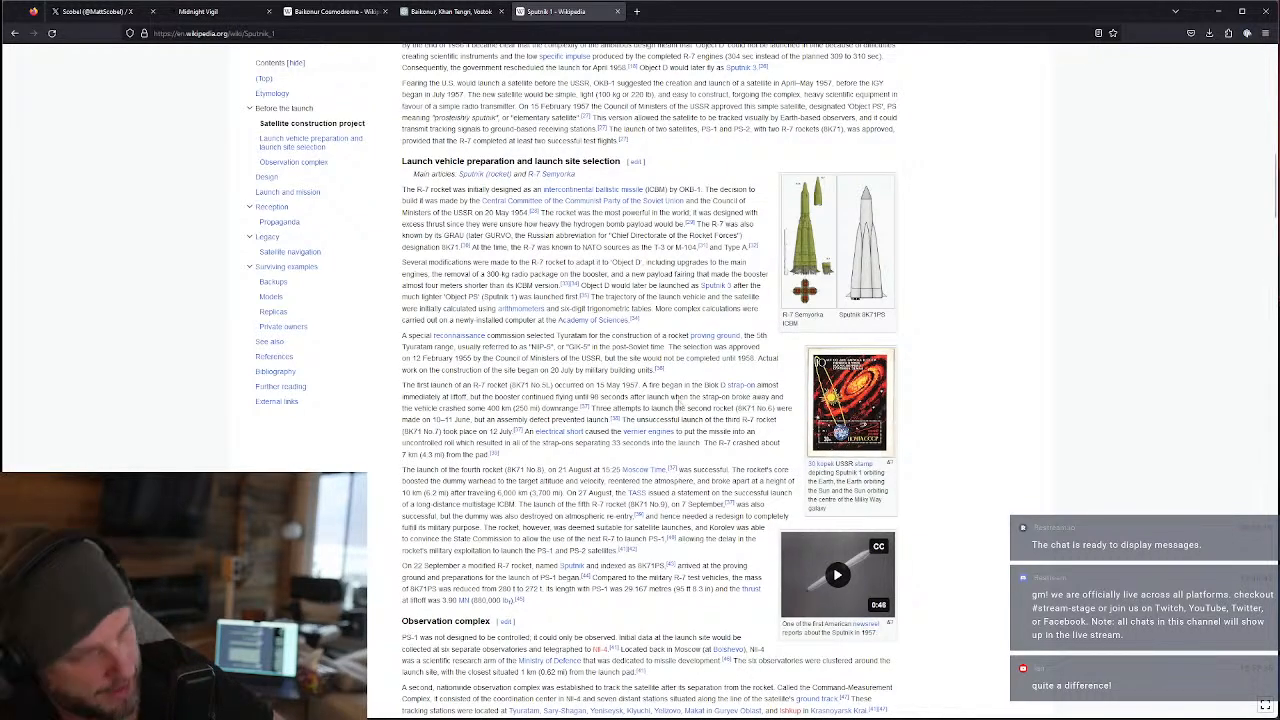
scroll(590, 376, down, 2)
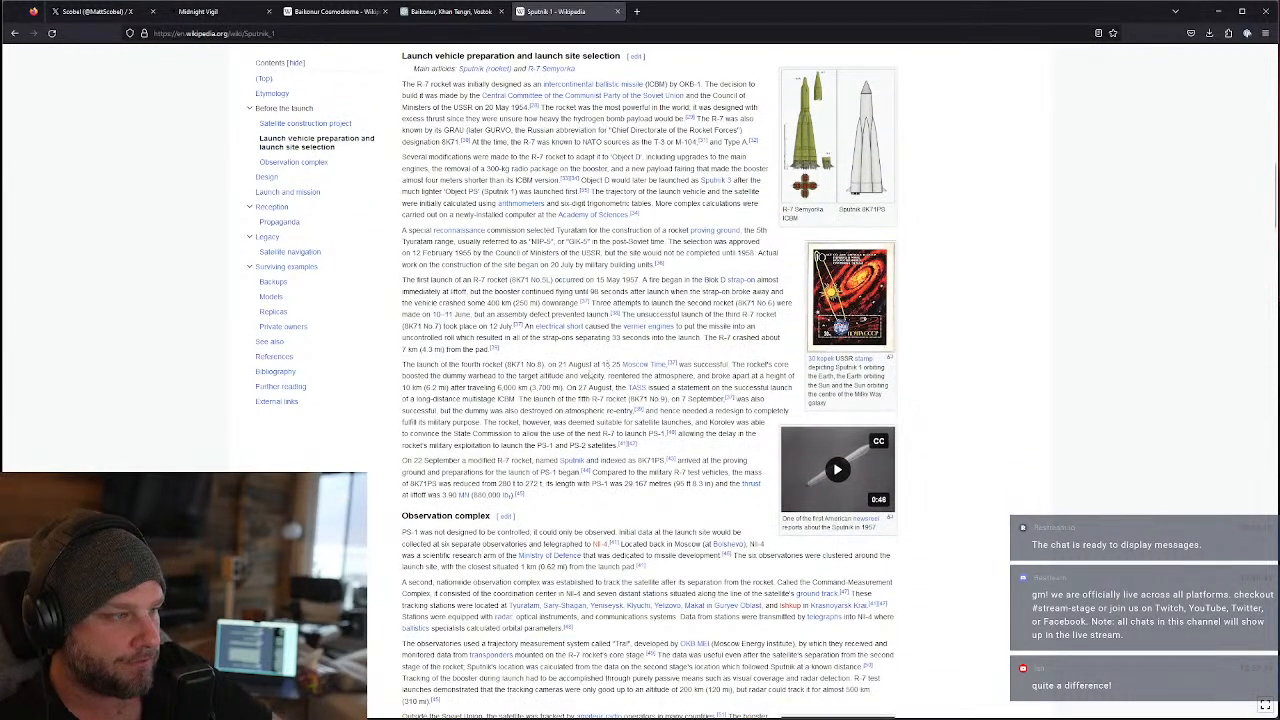
scroll(477, 423, down, 5)
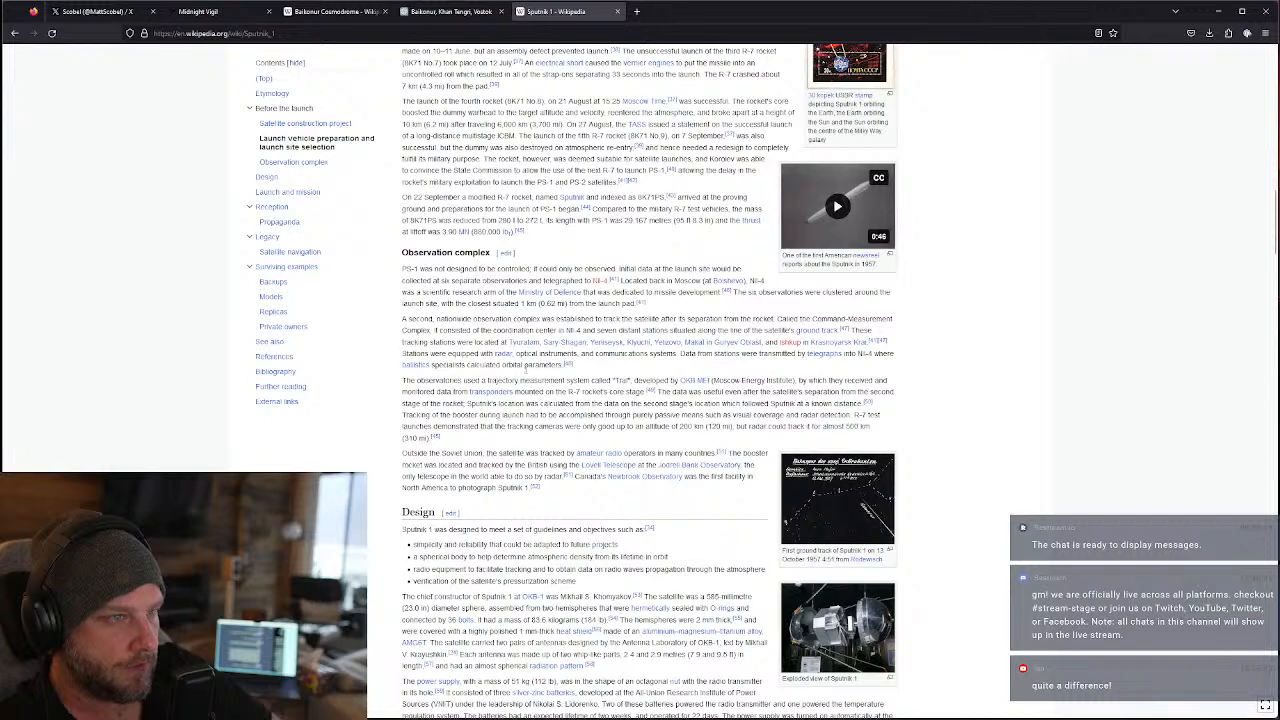
scroll(596, 356, up, 5)
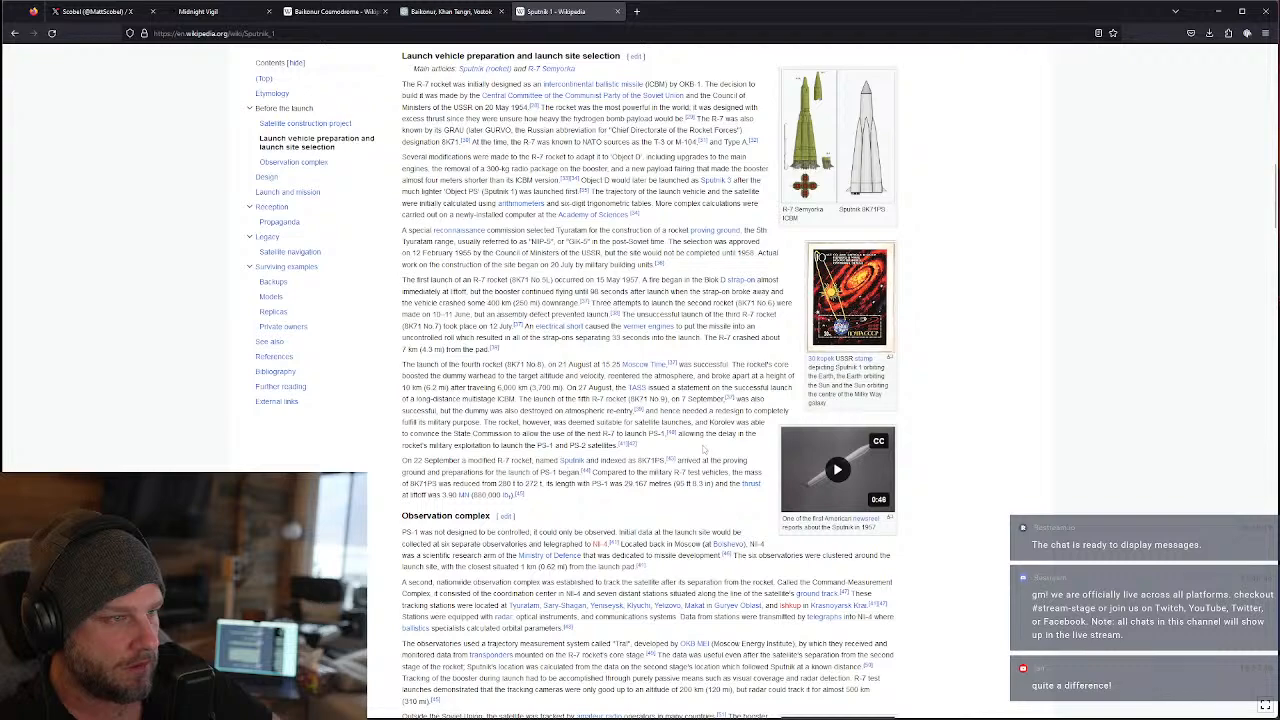
- Leave the Sputnik 1 article and search the web for "sputnik 1 launch pad"
scroll(706, 450, up, 3)
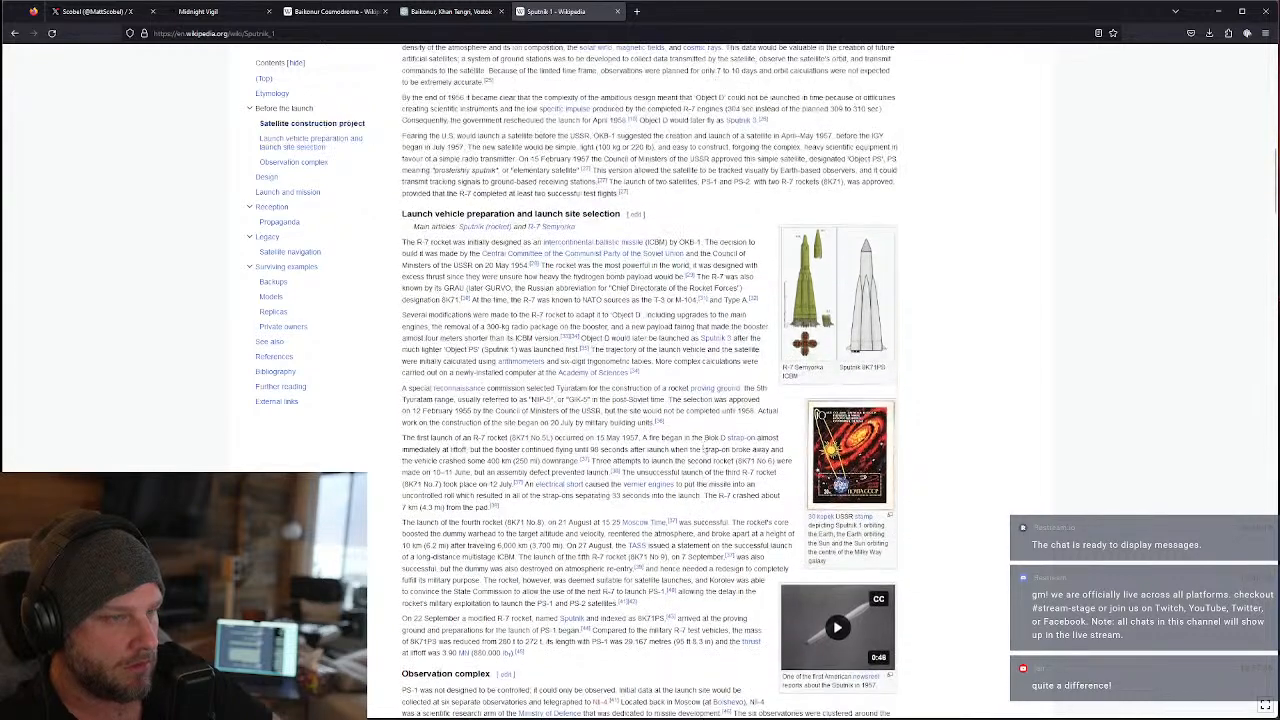
scroll(650, 380, up, 6)
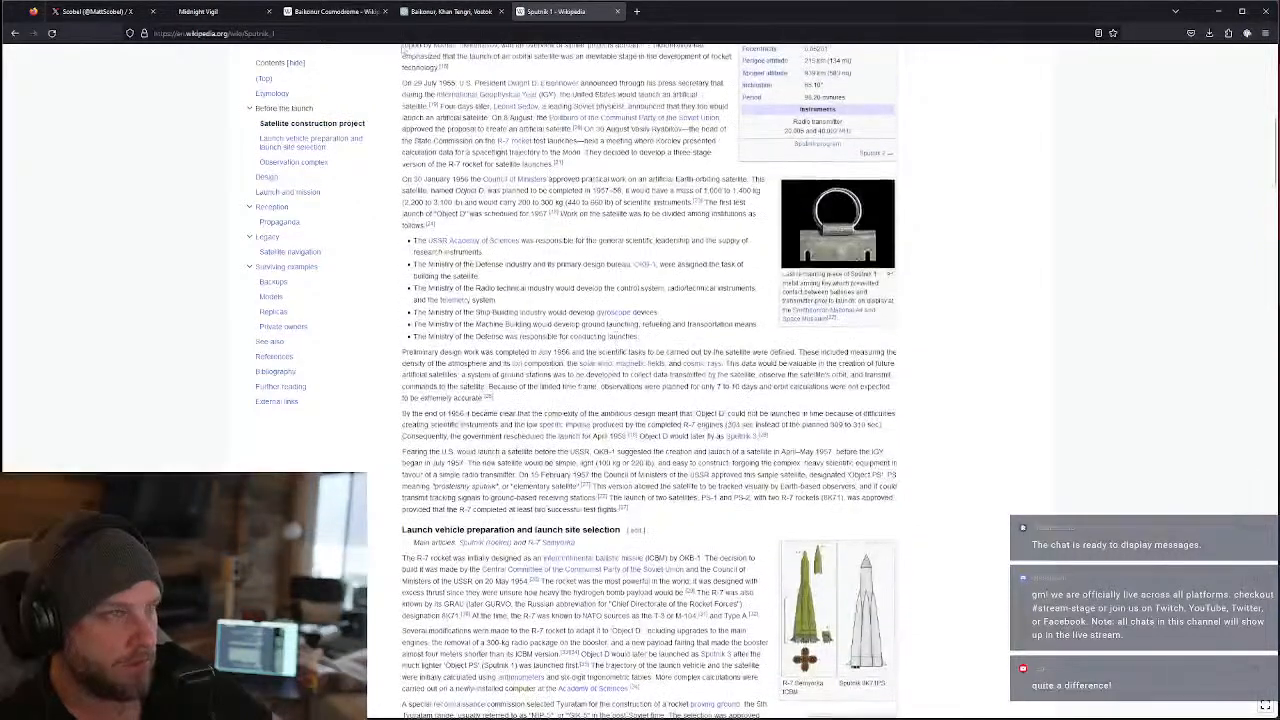
click(354, 30)
text(sput)
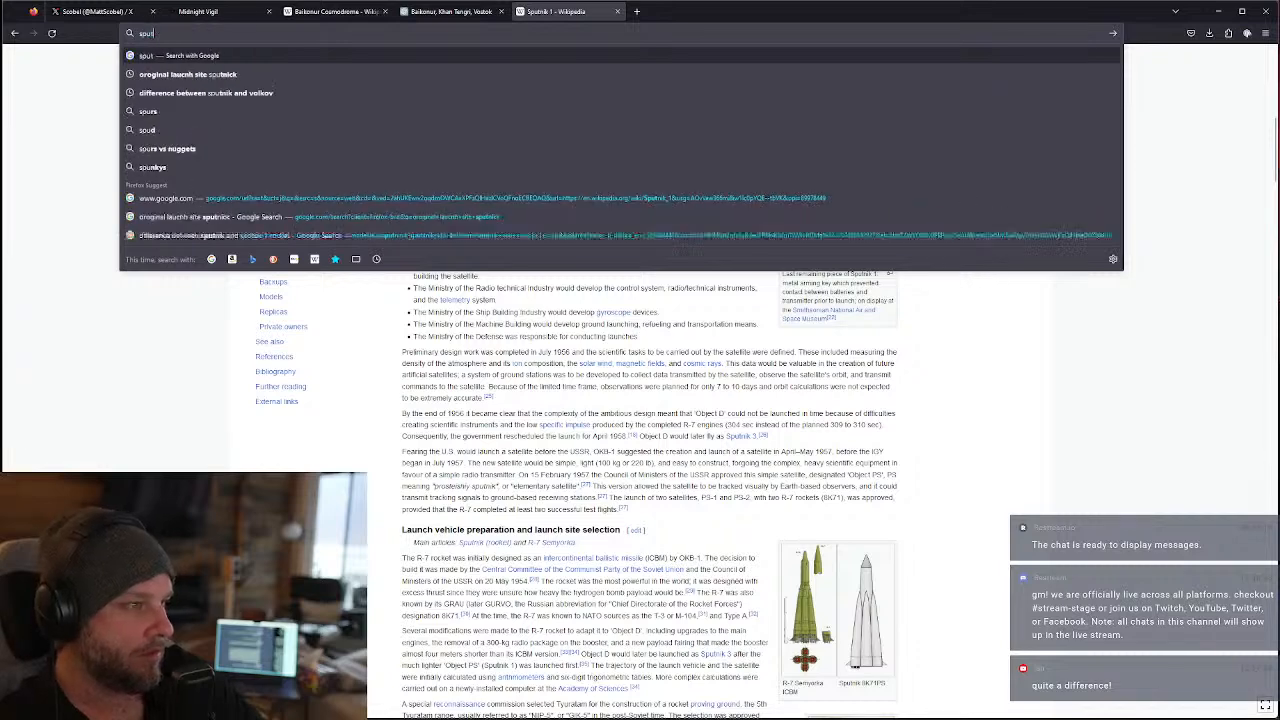
text(nik 1 laun)
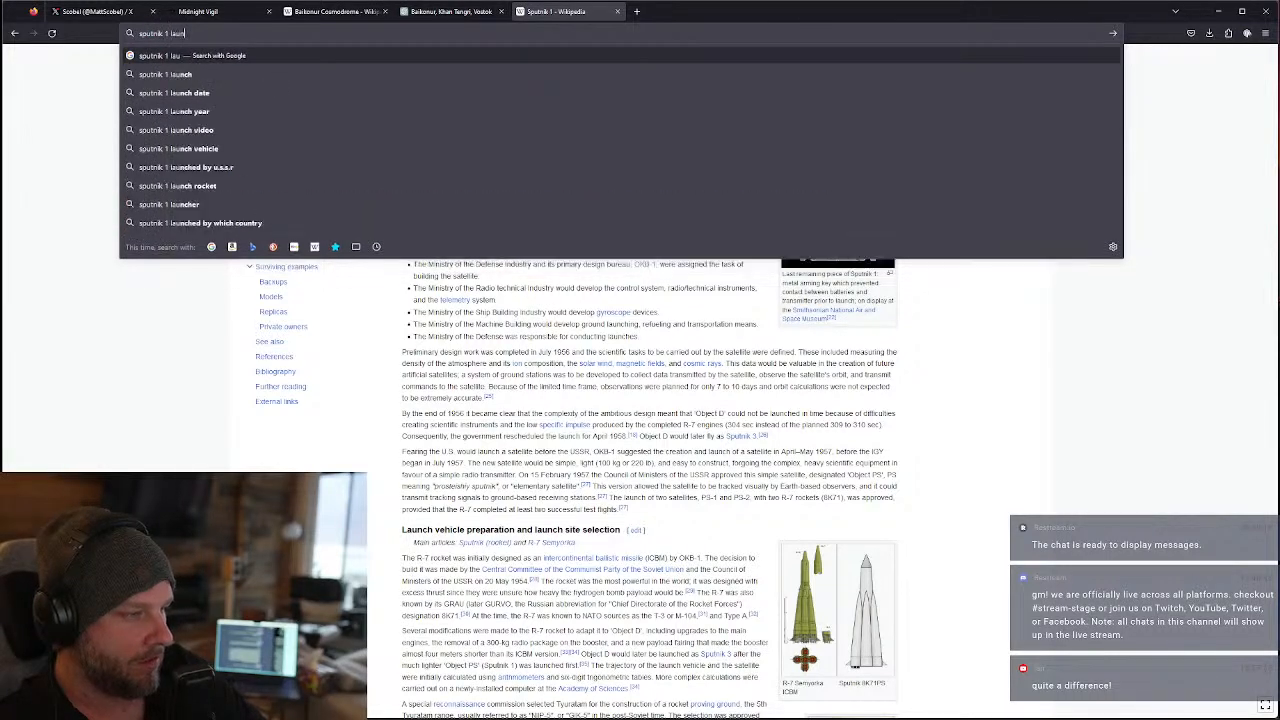
text(ch pad)
key(Return)
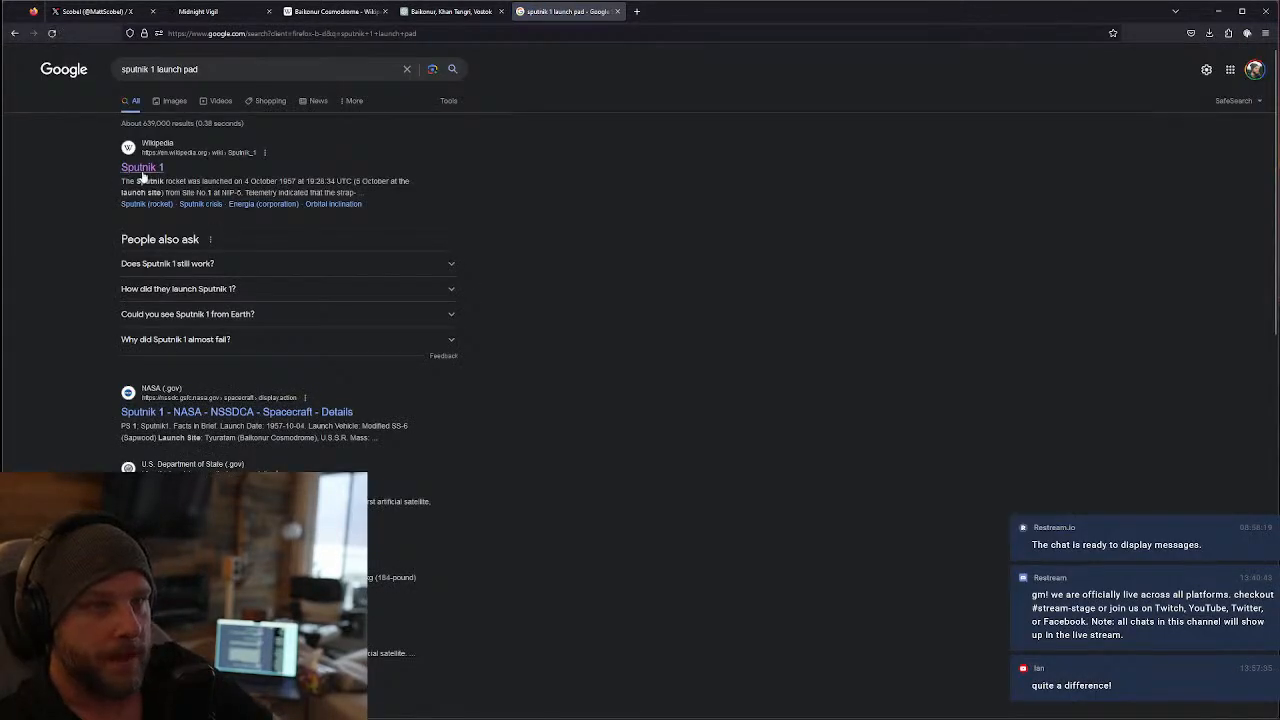
scroll(256, 447, down, 1)
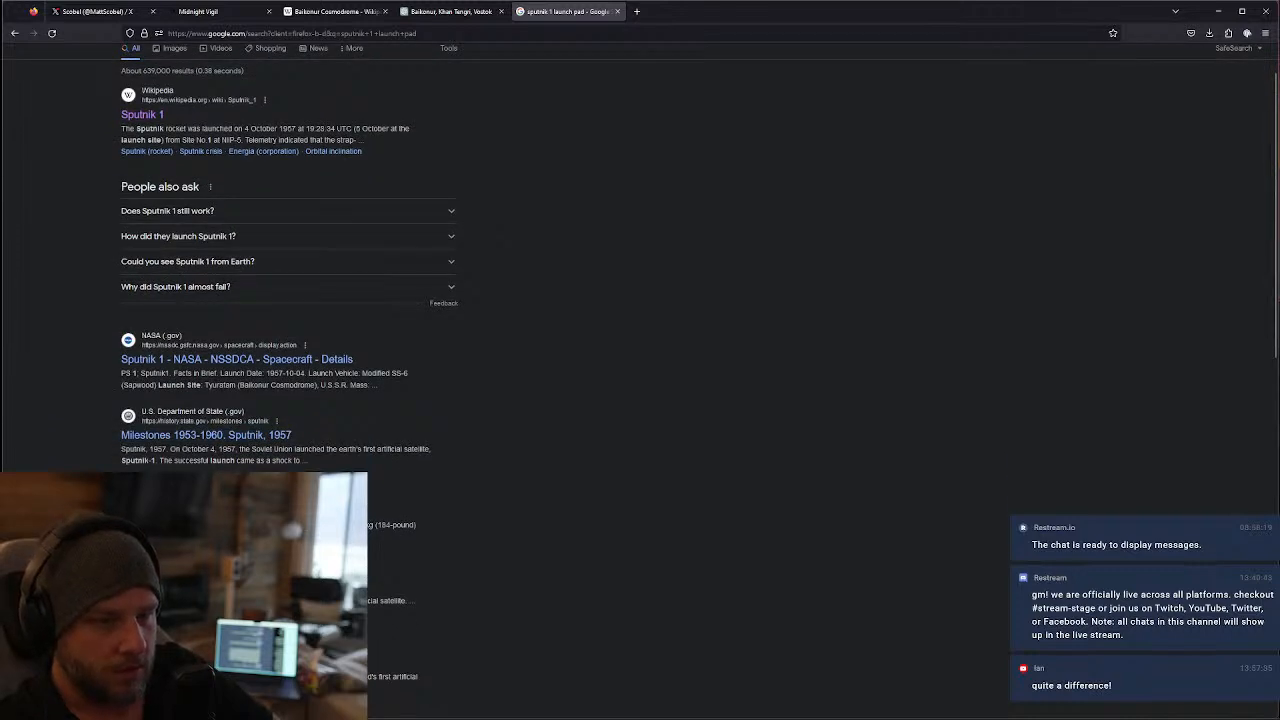
- Load Google Maps in a new browser tab and look up "baikonur cosmodrome"
click(636, 12)
text(maps.google.com/)
key(Return)
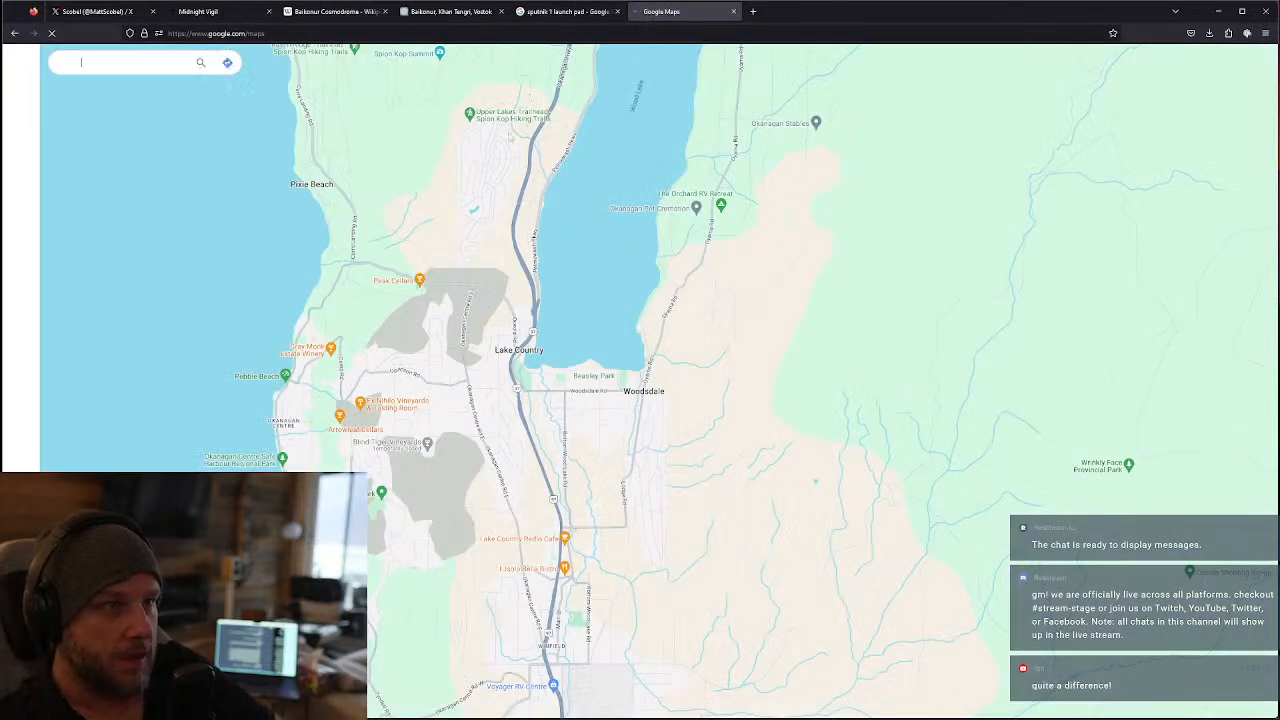
text(baik)
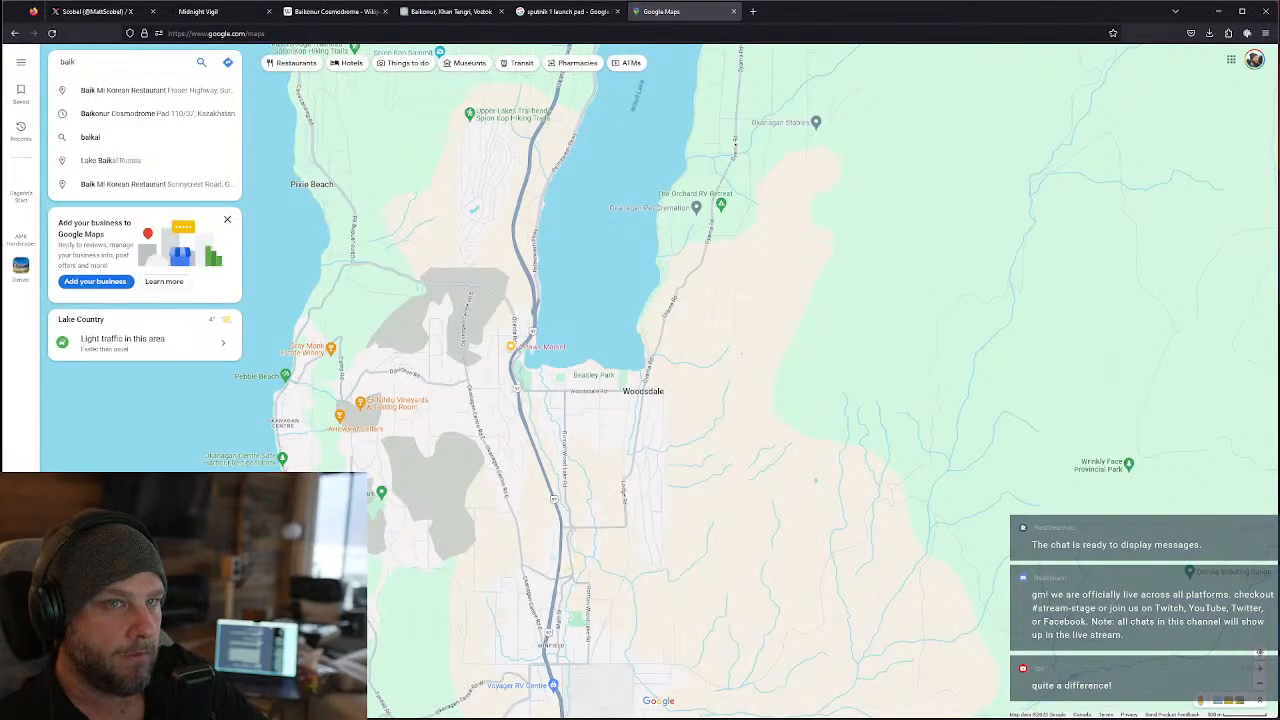
text(onur cosmodrome)
key(Return)
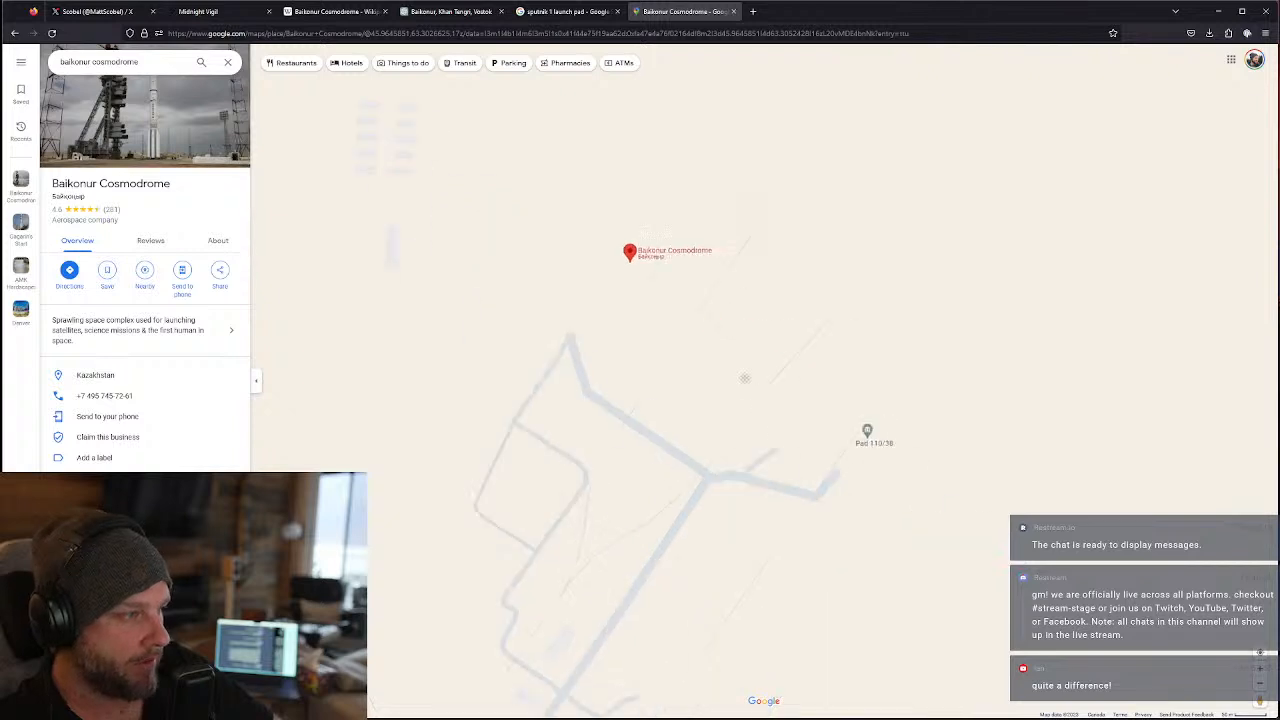
- Switch the map to satellite imagery and examine the Baikonur Cosmodrome launch pads and the surrounding ground
scroll(745, 378, down, 5)
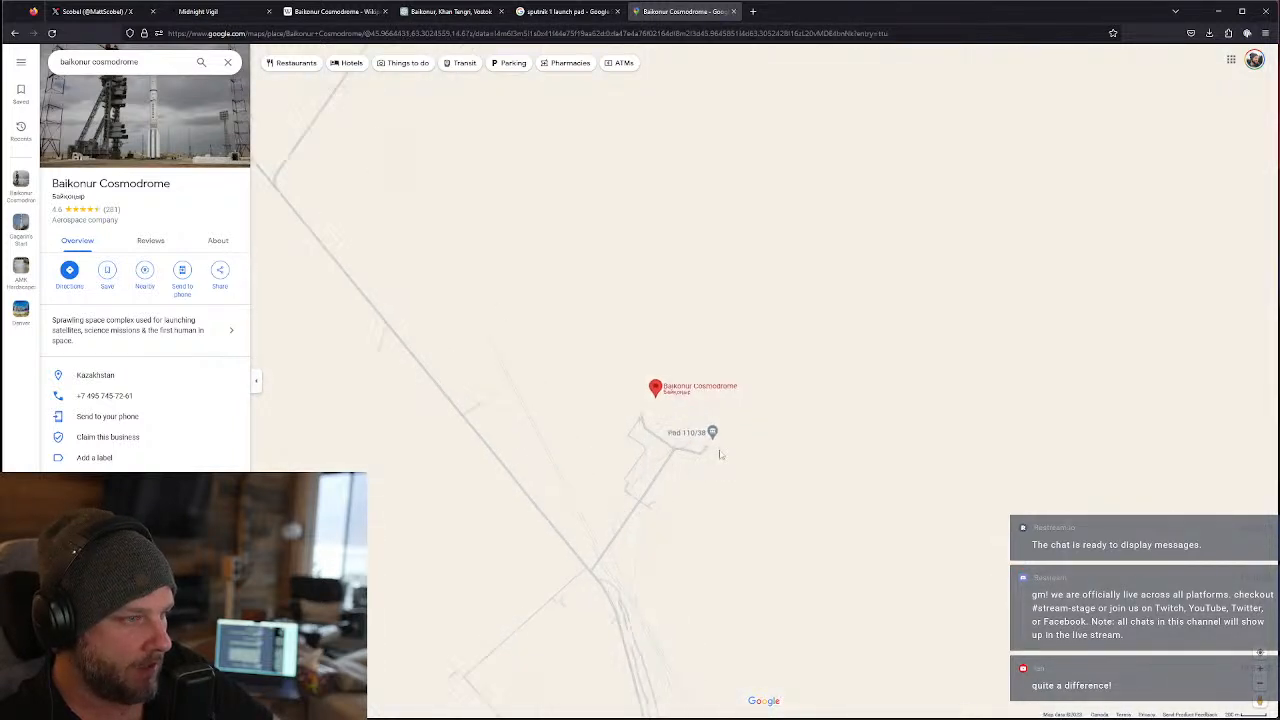
scroll(720, 455, up, 8)
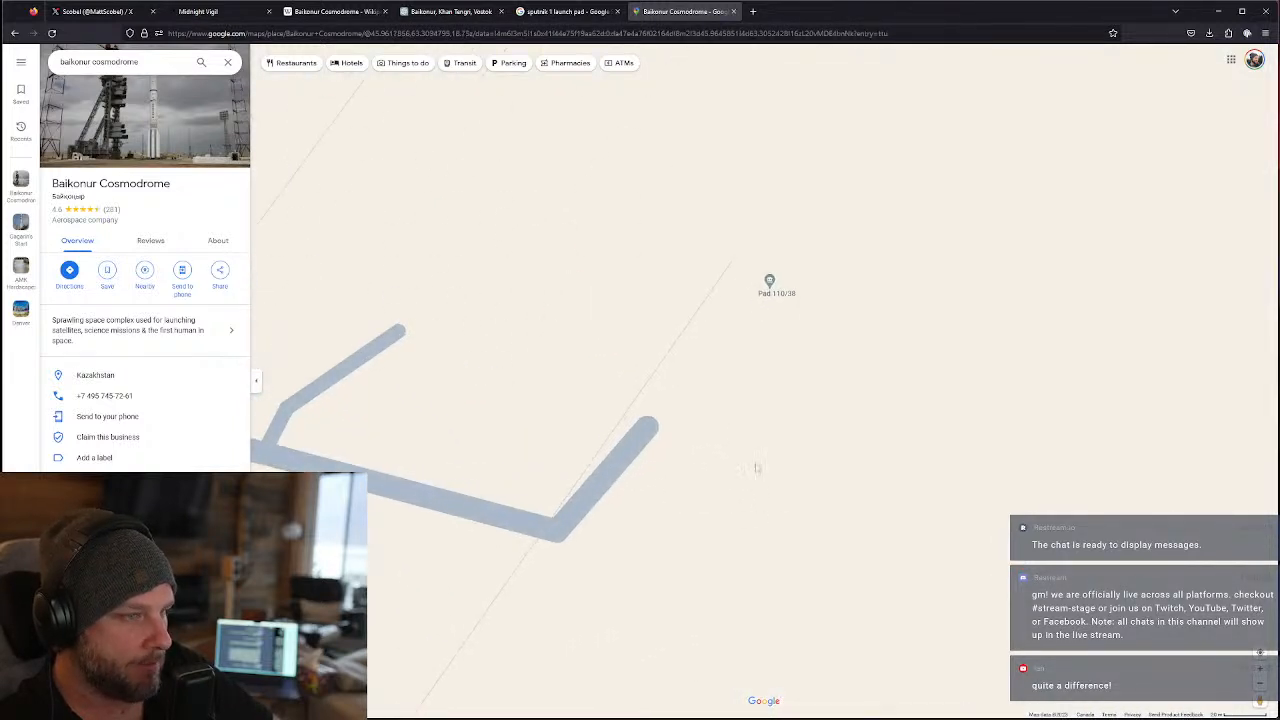
scroll(757, 467, down, 2)
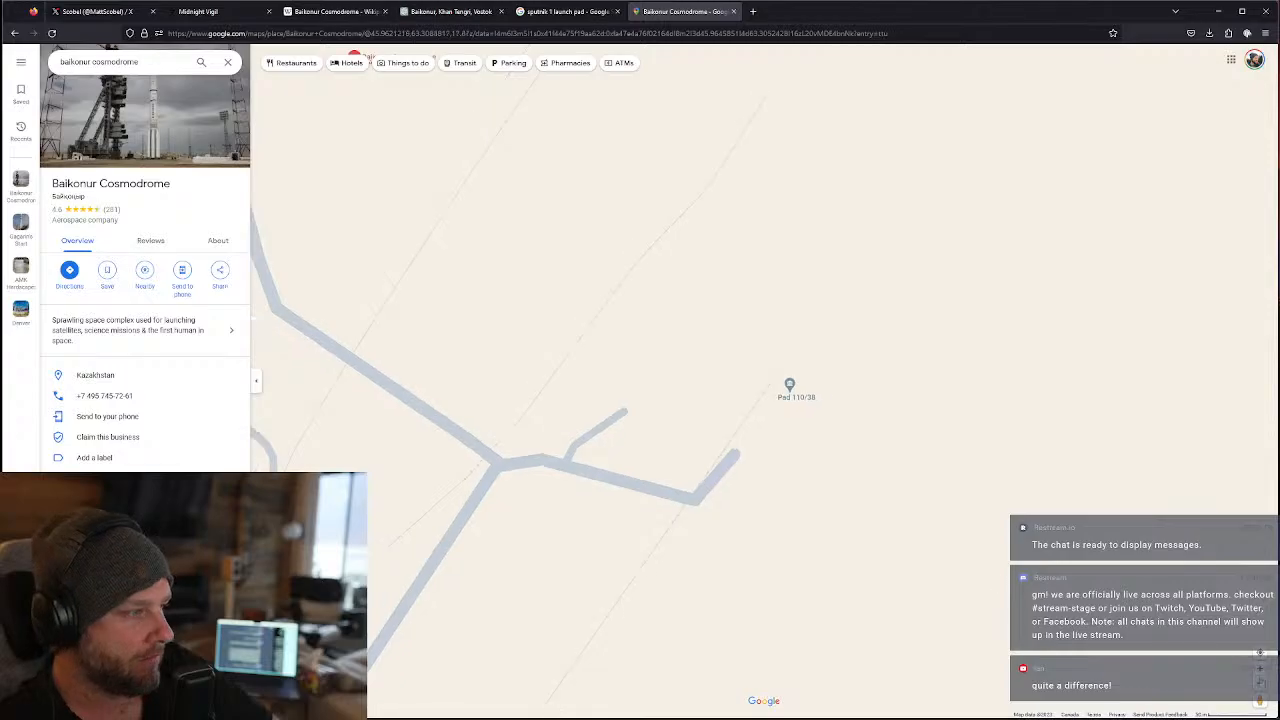
click(282, 686)
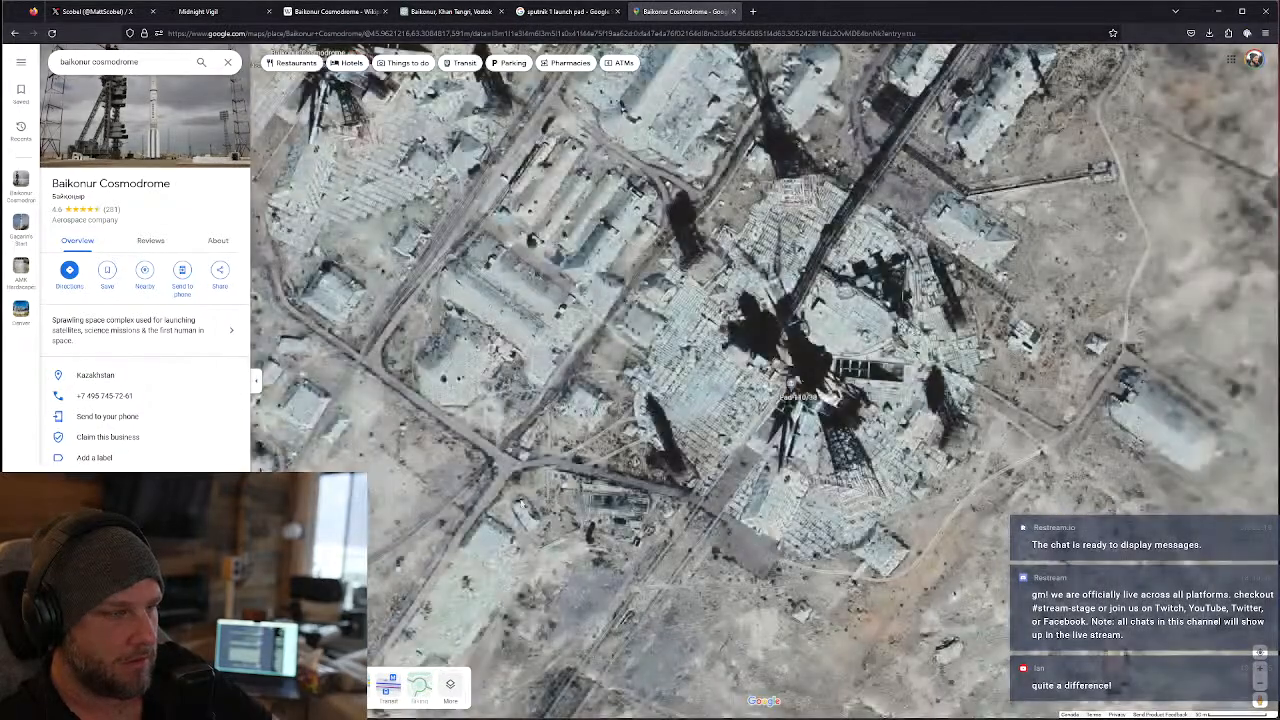
scroll(770, 352, down, 4)
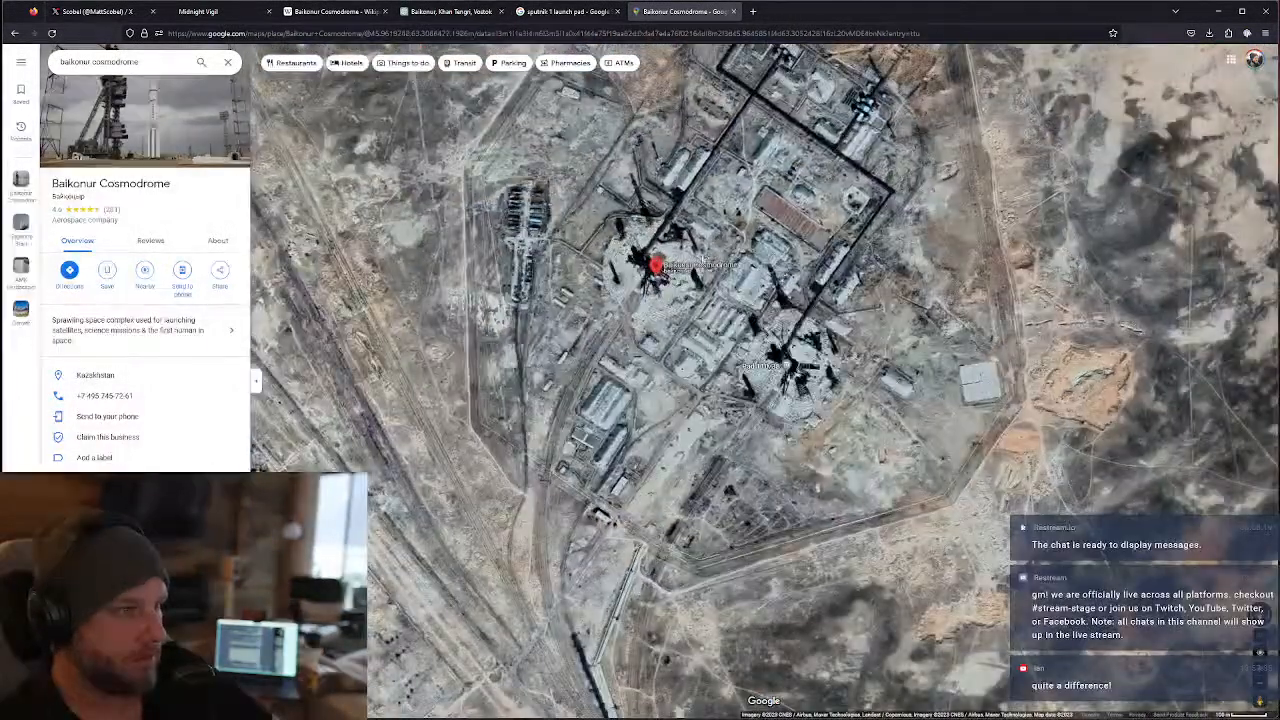
scroll(735, 310, down, 3)
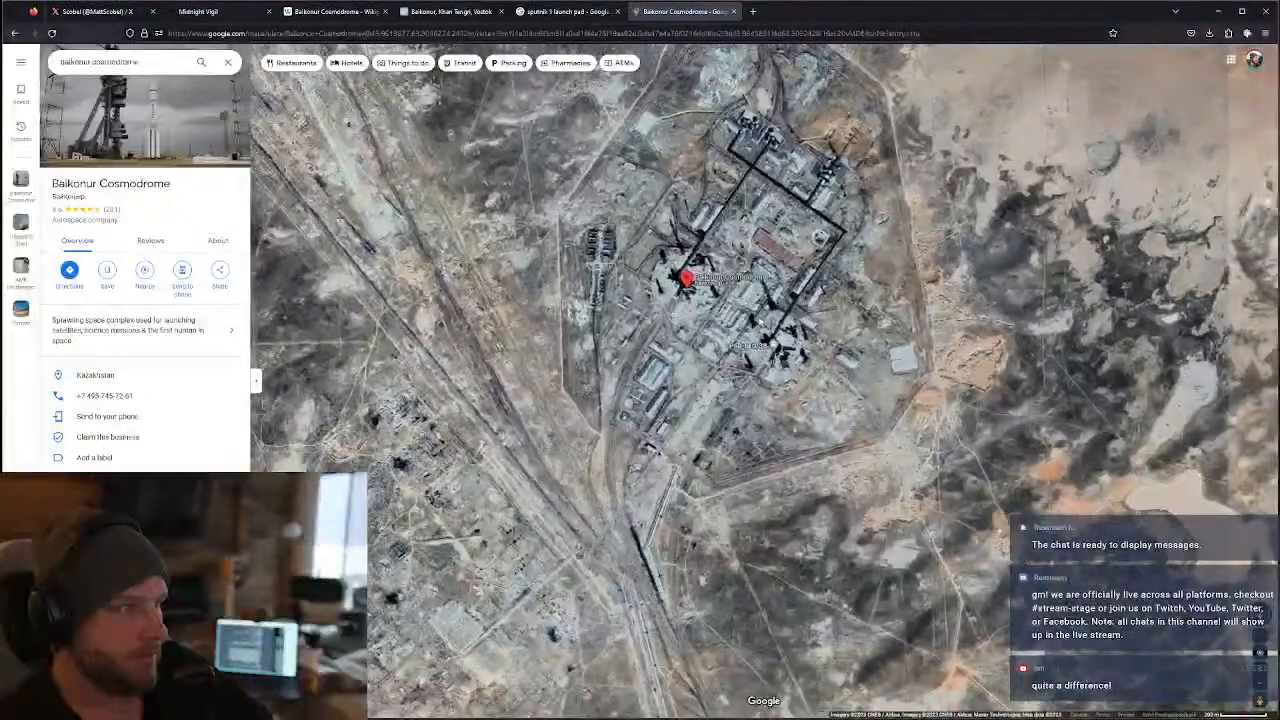
scroll(674, 403, down, 2)
scroll(780, 420, up, 7)
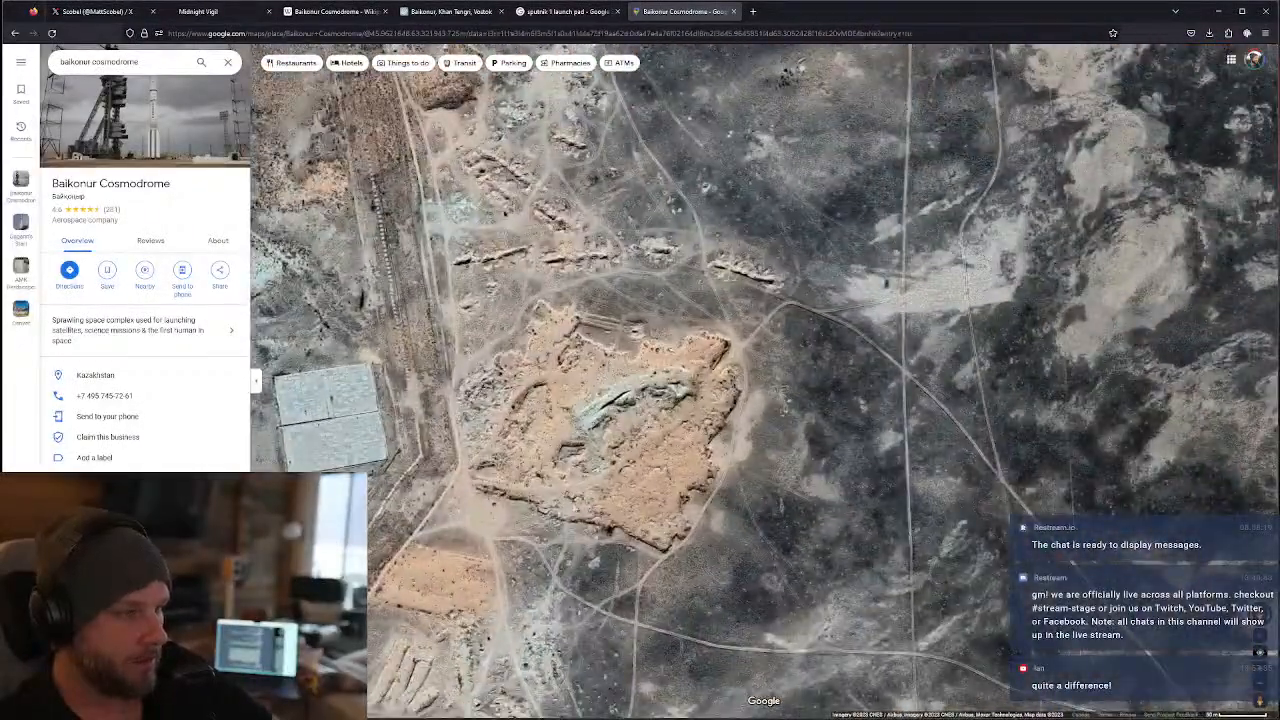
scroll(790, 450, down, 3)
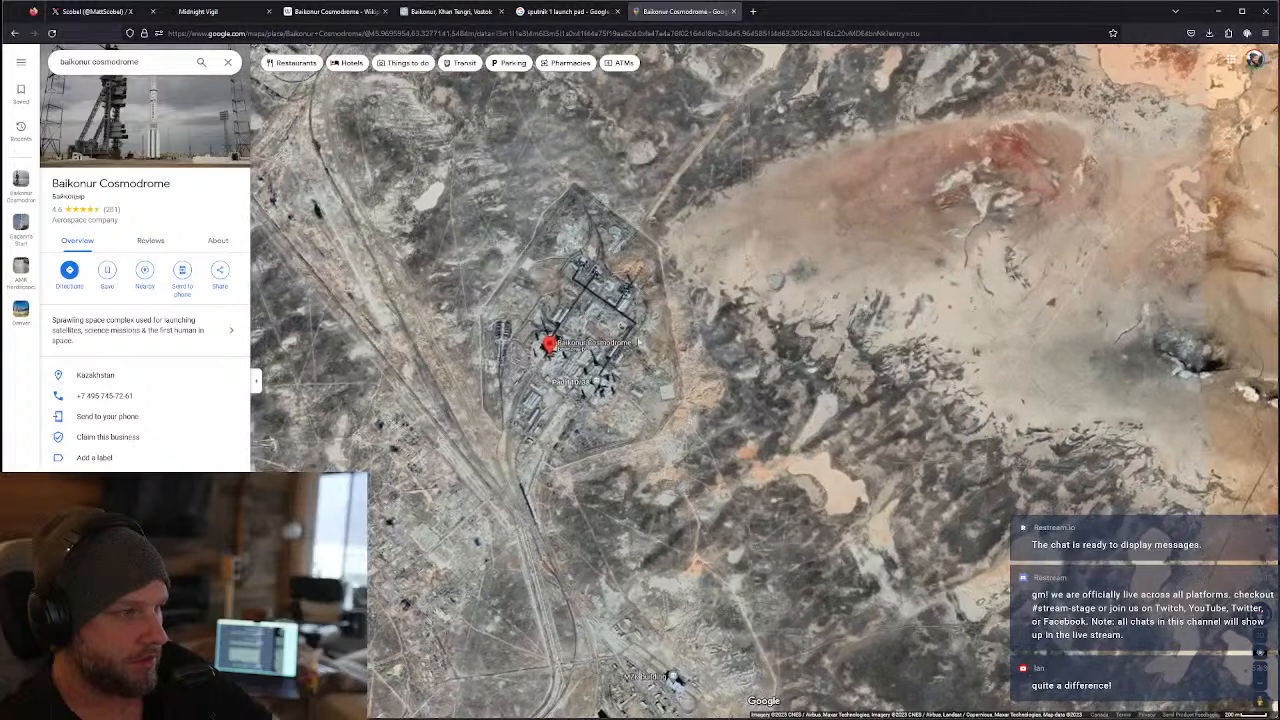
- Find "pad 1" in the Baikonur Cosmodrome Wikipedia article, follow it to Gagarin's Start and enlarge that article's location map
click(565, 11)
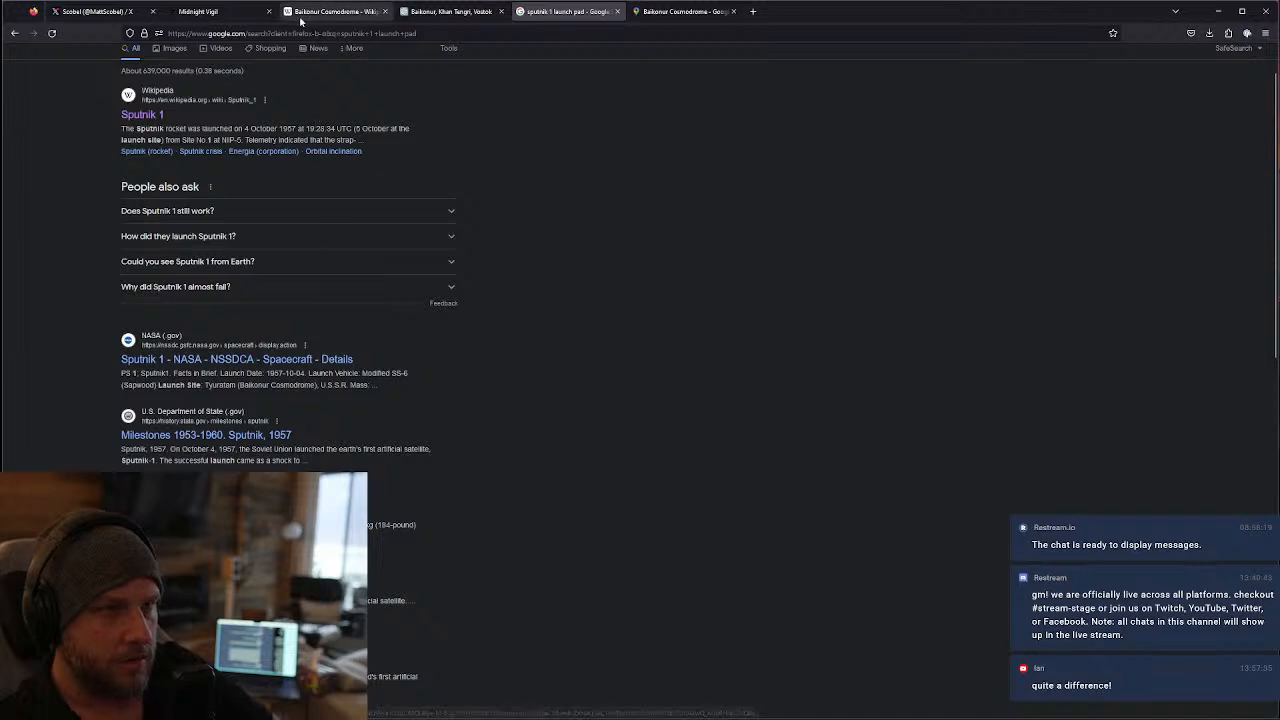
click(335, 11)
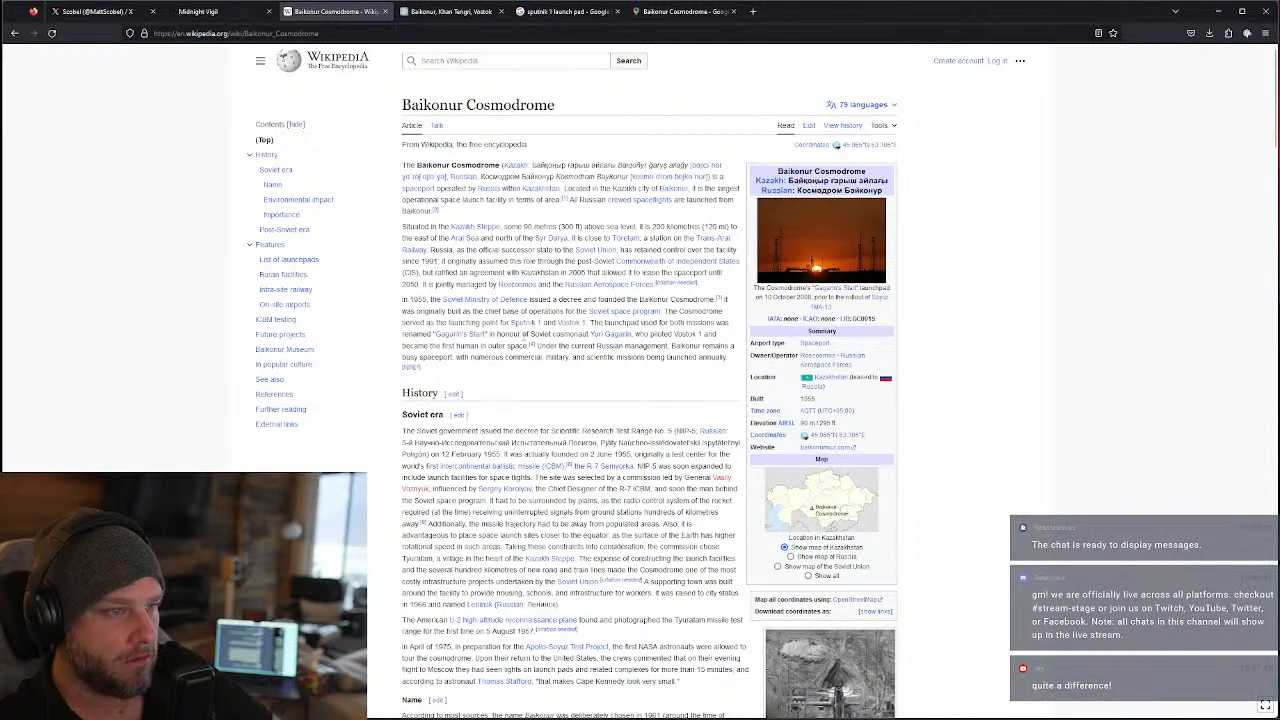
key(ctrl+f)
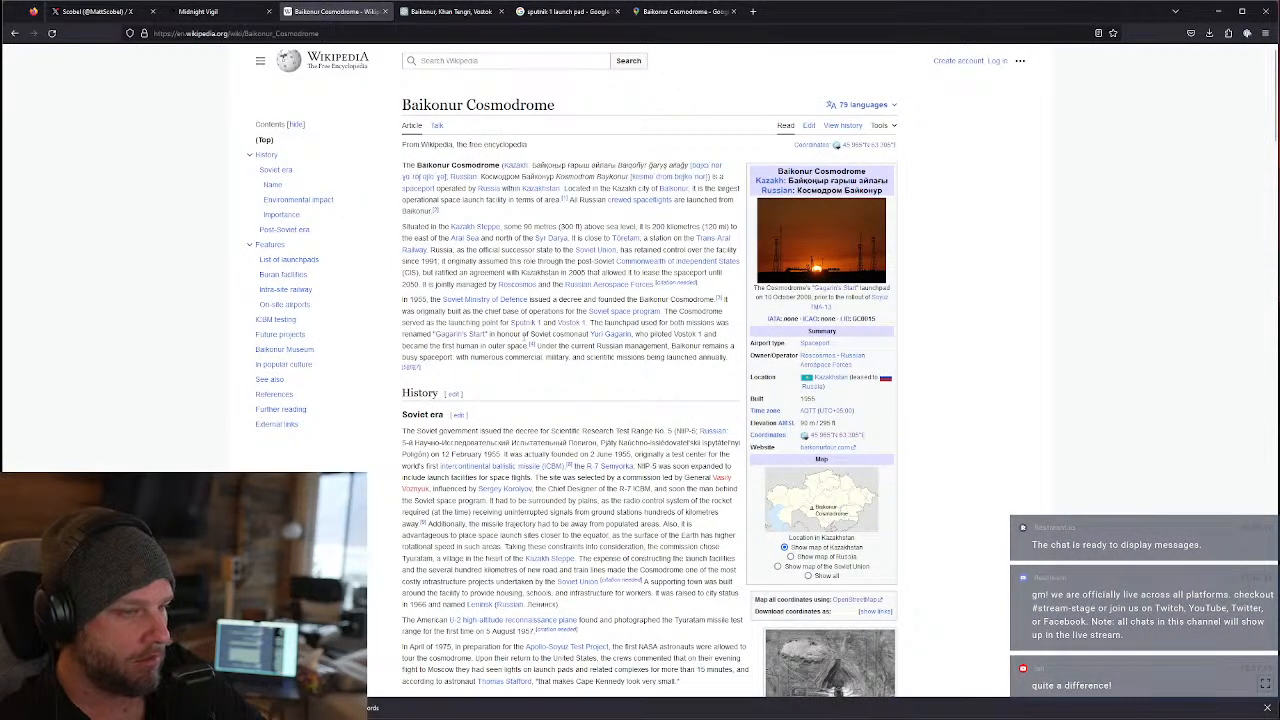
text(pad 1)
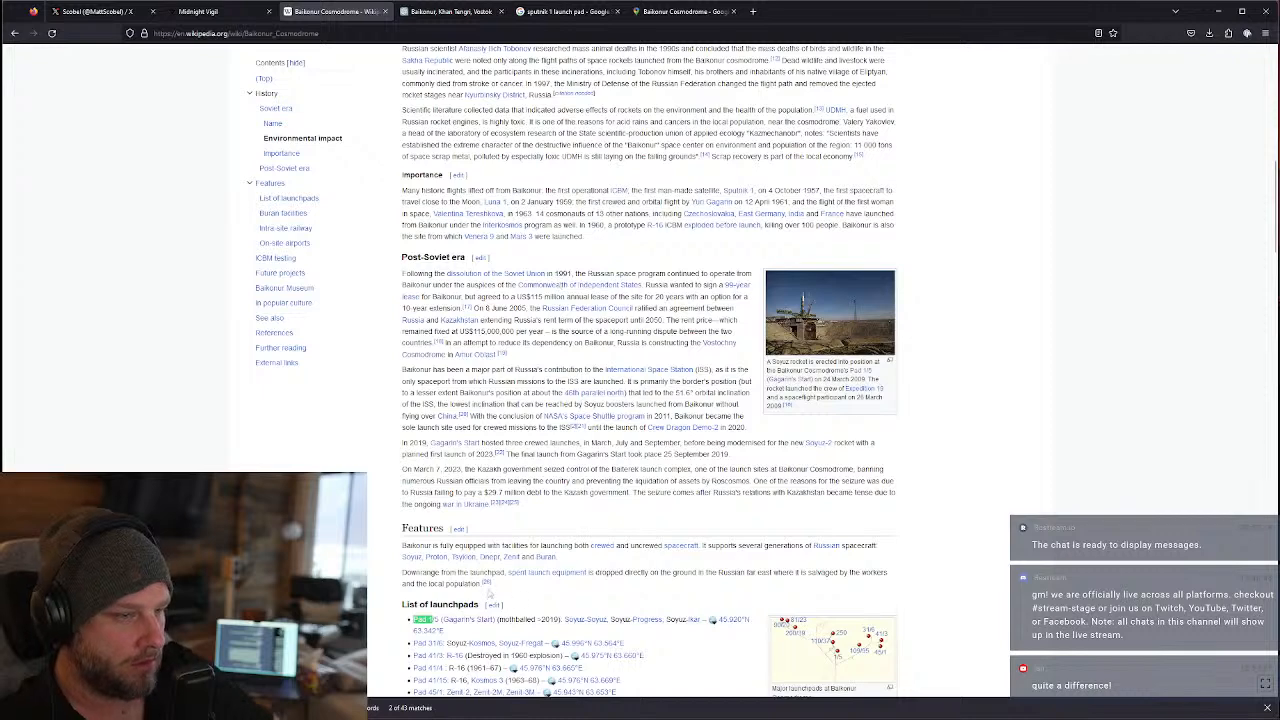
click(462, 620)
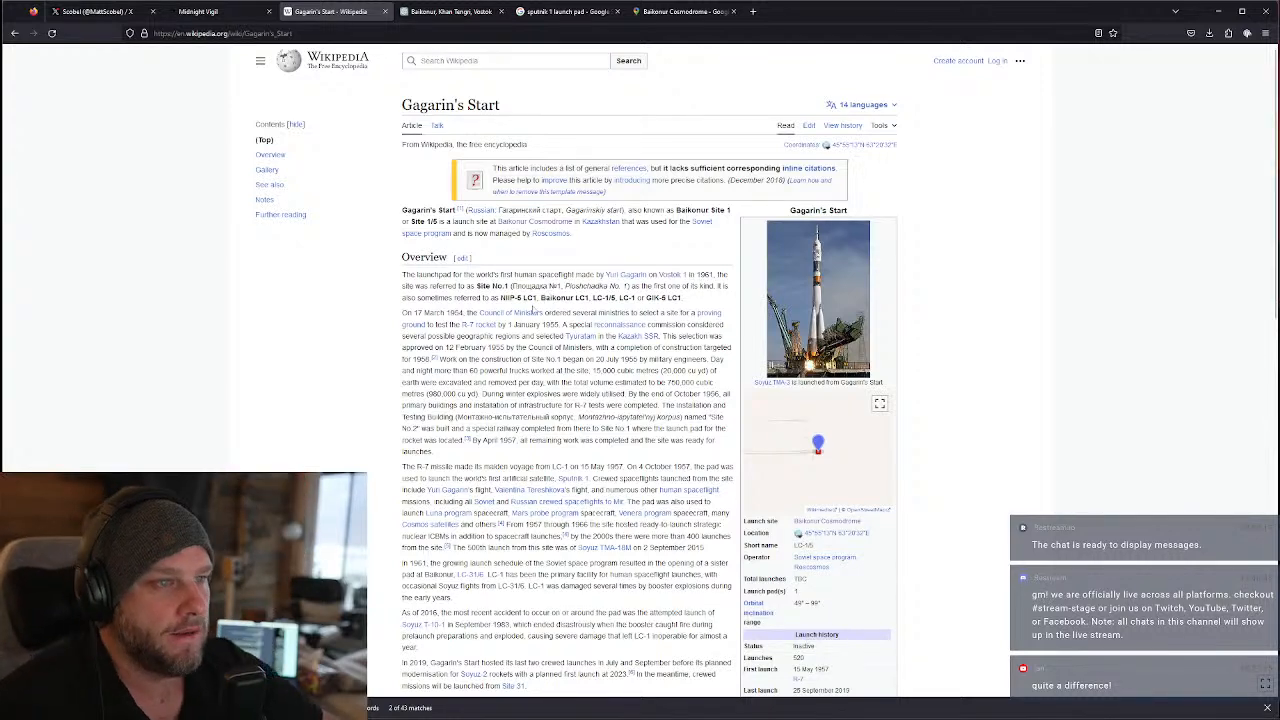
click(790, 462)
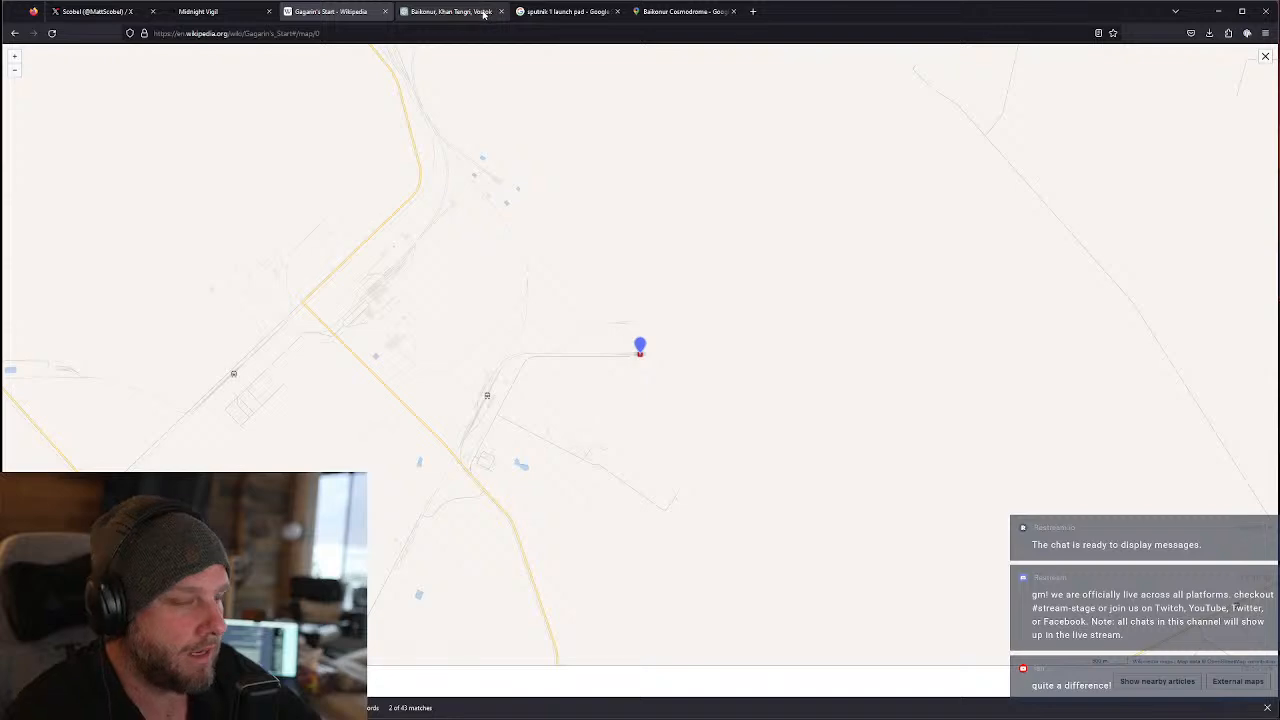
- Go back to the satellite map, then switch to Blender, inspect the launch pad and crater from several angles, and return to the camera view
click(651, 11)
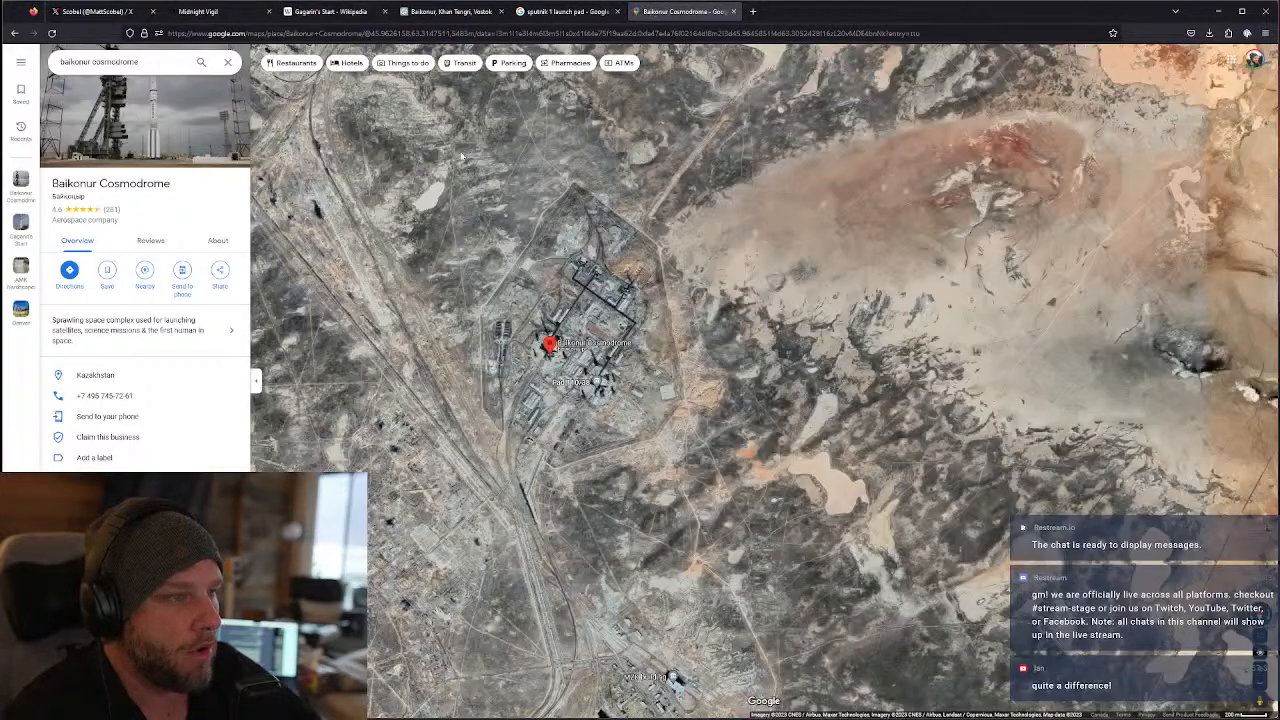
key(alt+Tab)
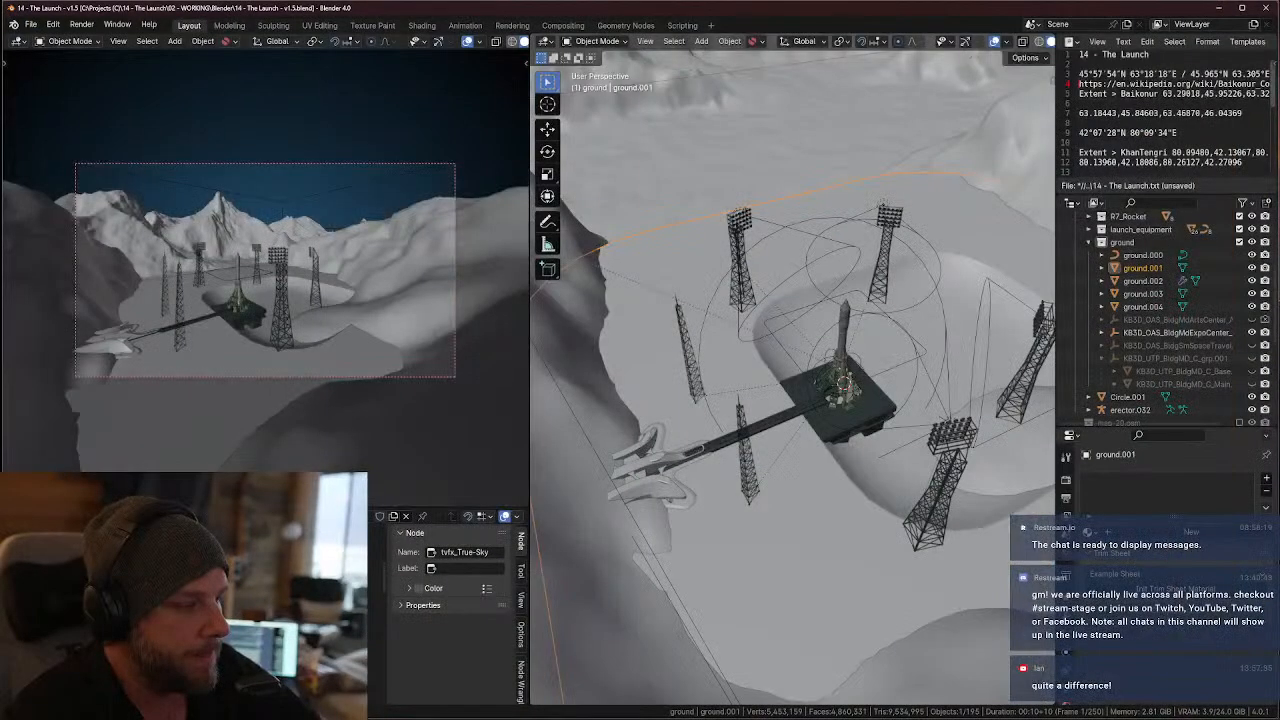
scroll(806, 360, down, 6)
middle_drag(806, 360, 804, 428)
scroll(770, 443, up, 3)
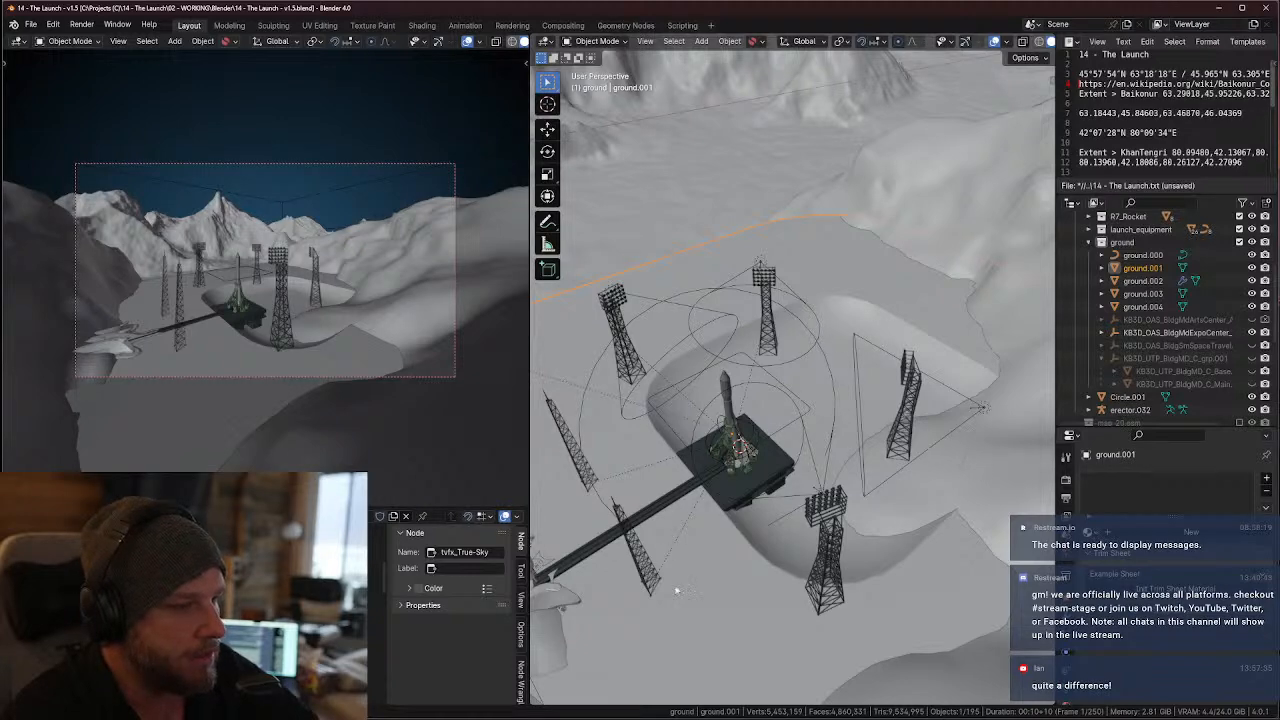
middle_drag(686, 490, 727, 495)
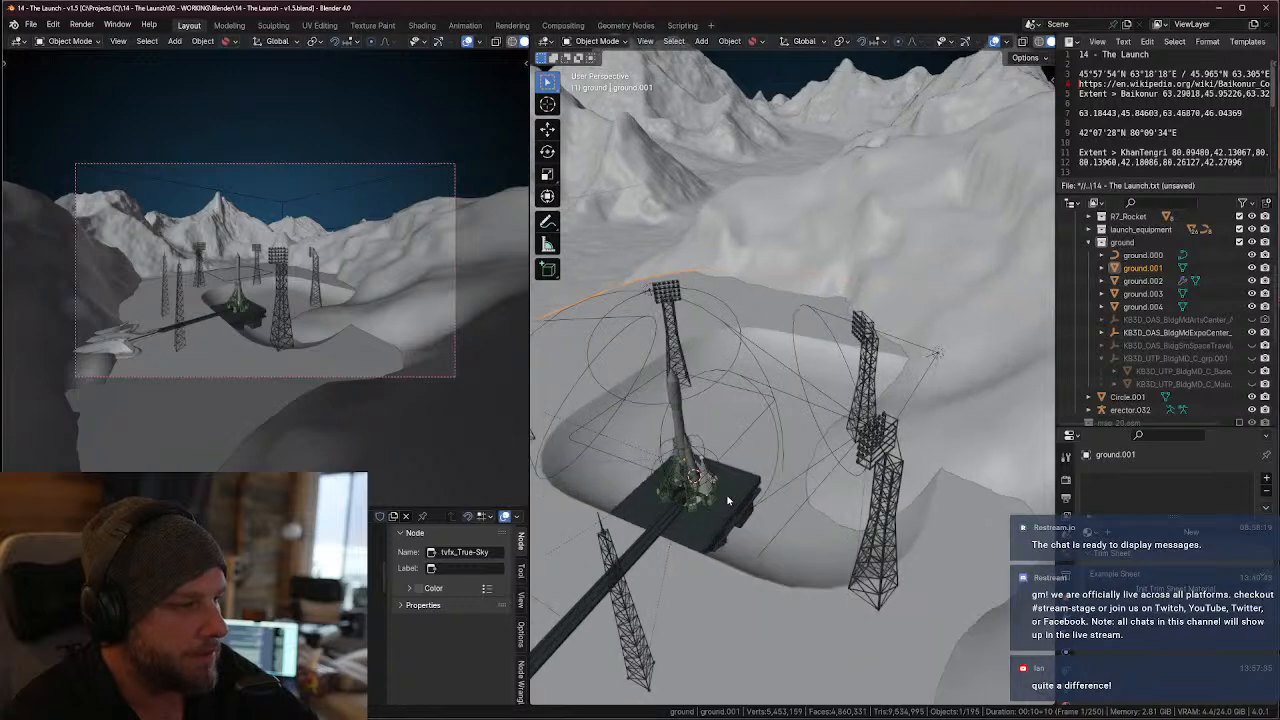
key(KP_0)
scroll(700, 460, down, 3)
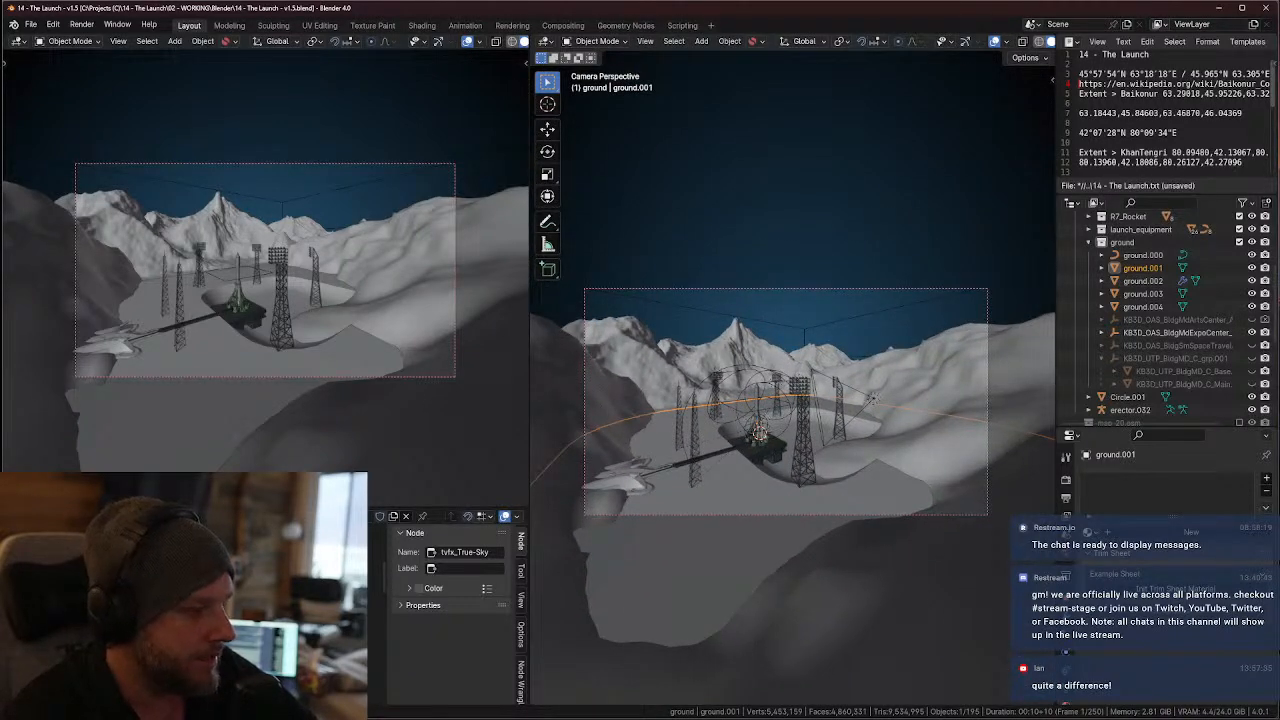
- Switch to the browser and review the Gagarin's Start map, the posted wip terrain render and the generated spaceport concept image
key(alt+Tab)
click(320, 11)
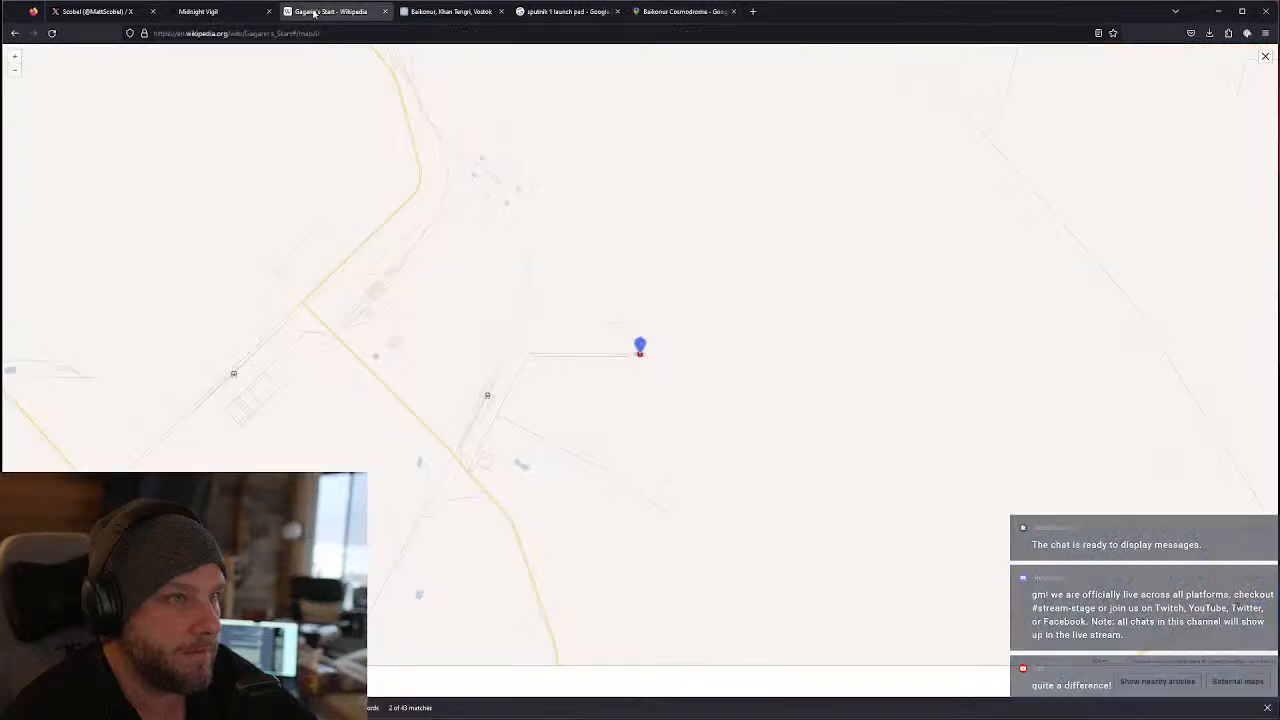
click(215, 11)
click(145, 13)
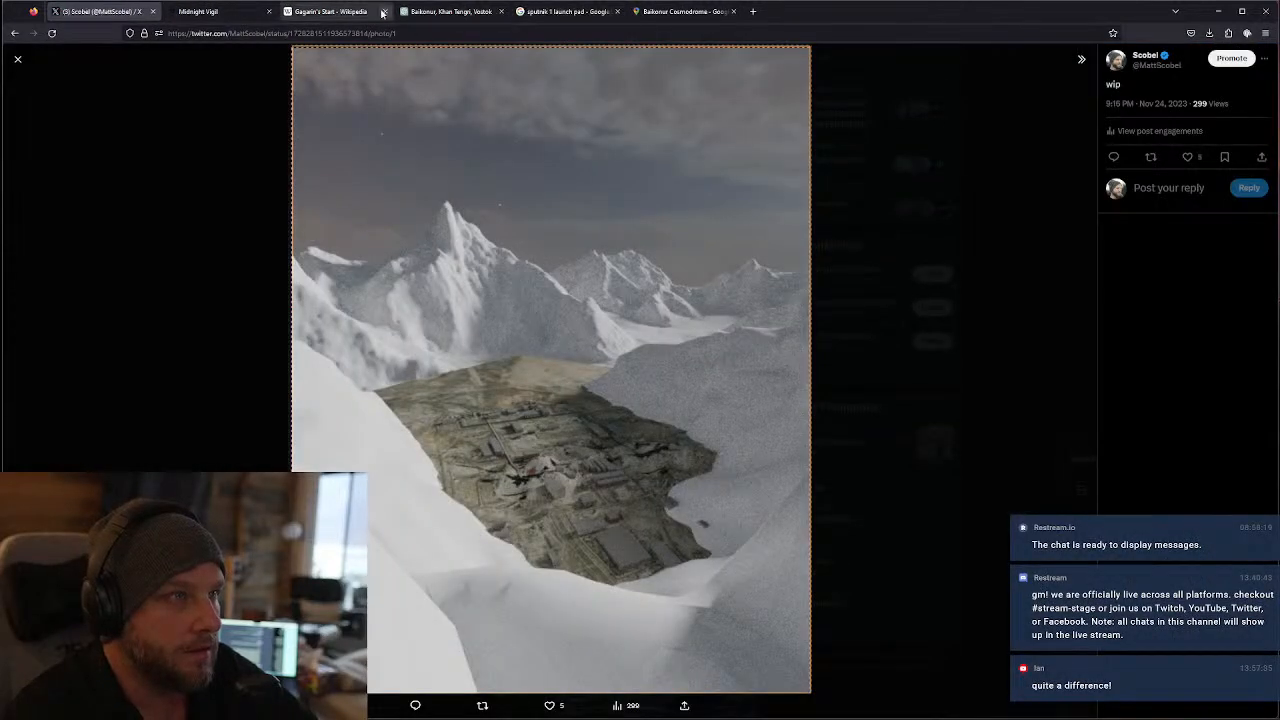
click(455, 11)
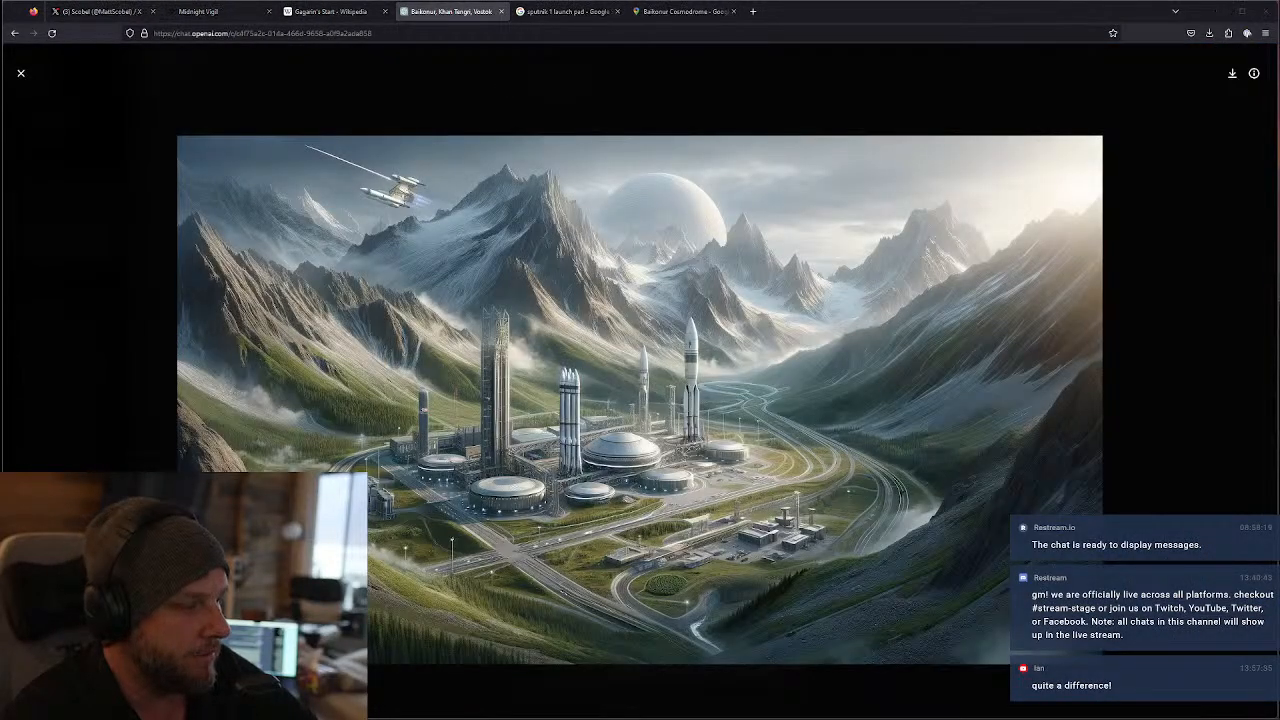
- Switch back to Blender and show the hidden Terrain.001 object in the launch scene's viewport
key(alt+Tab)
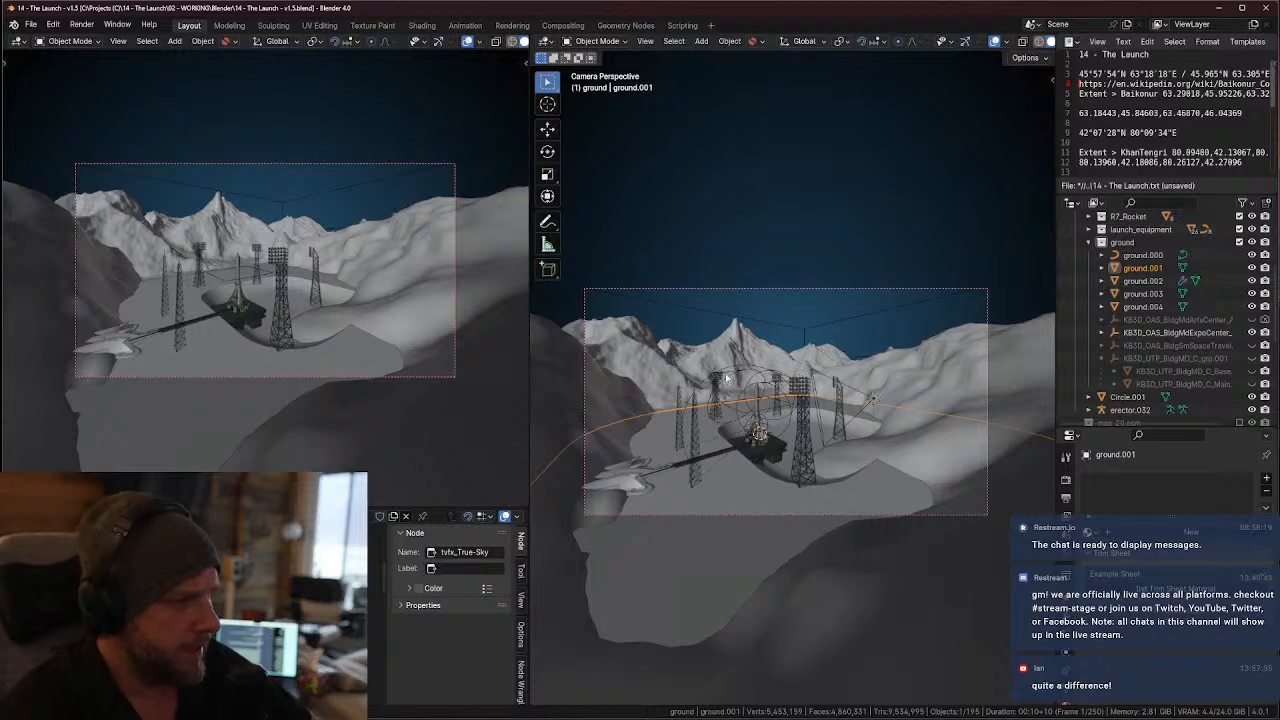
scroll(1163, 390, down, 3)
scroll(1163, 390, down, 3)
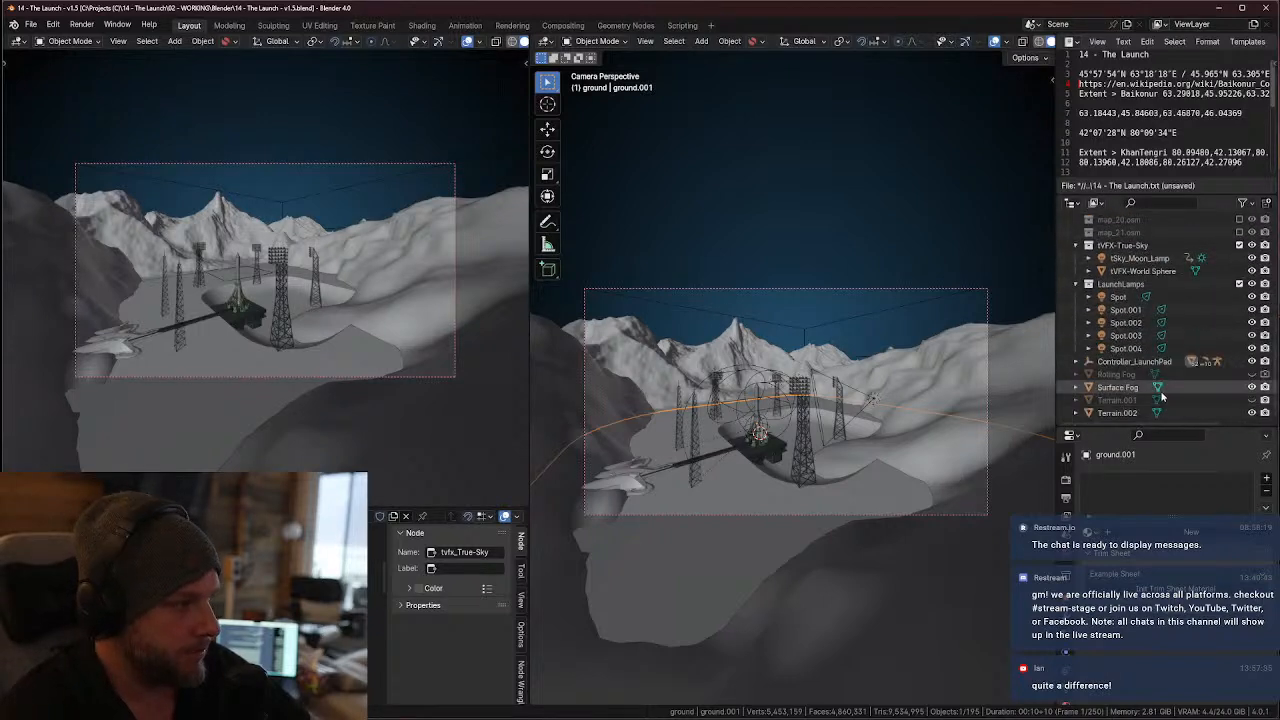
click(1252, 400)
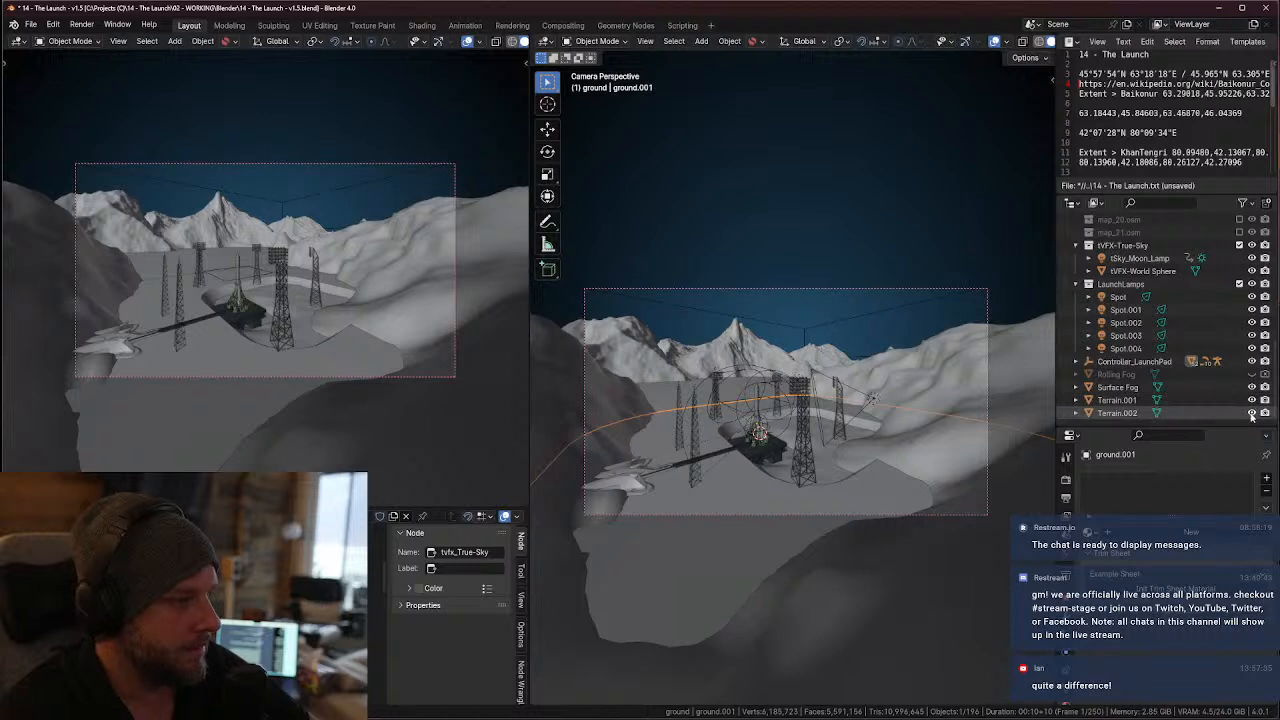
scroll(1155, 378, up, 3)
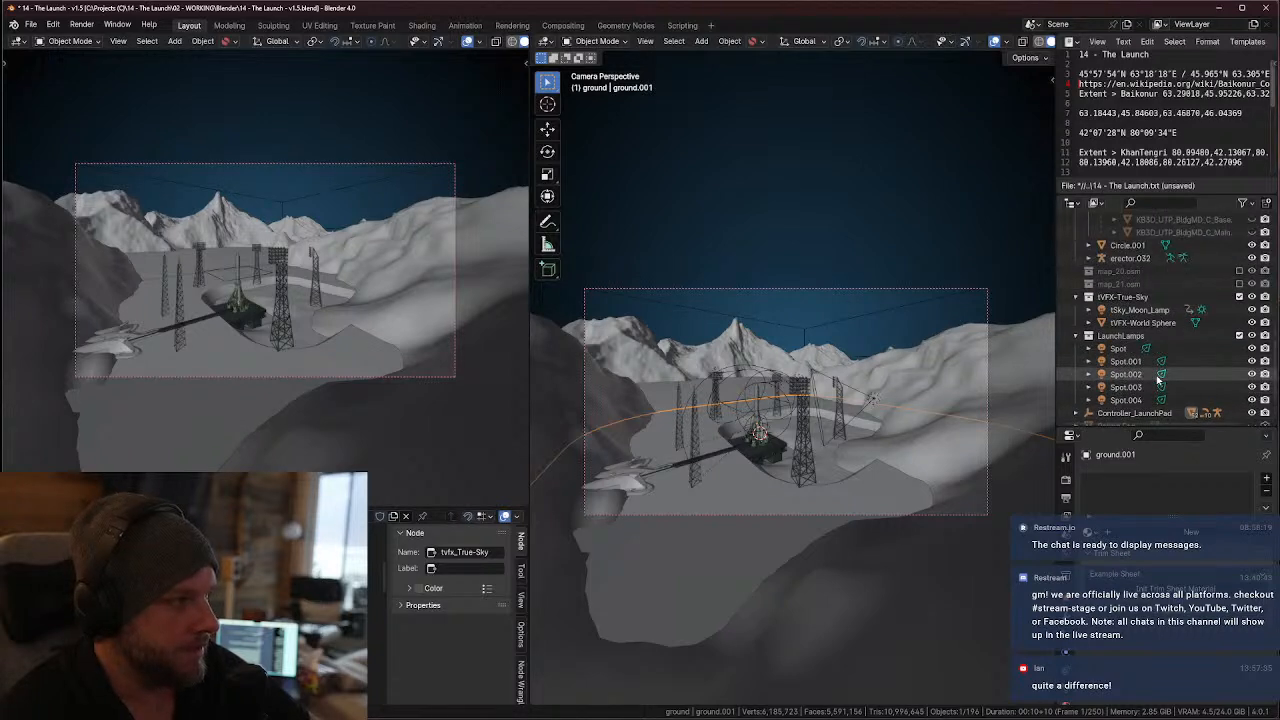
- Show the camera view as a rendered preview and lower the scene's color management exposure to darken the washed-out image
key(z)
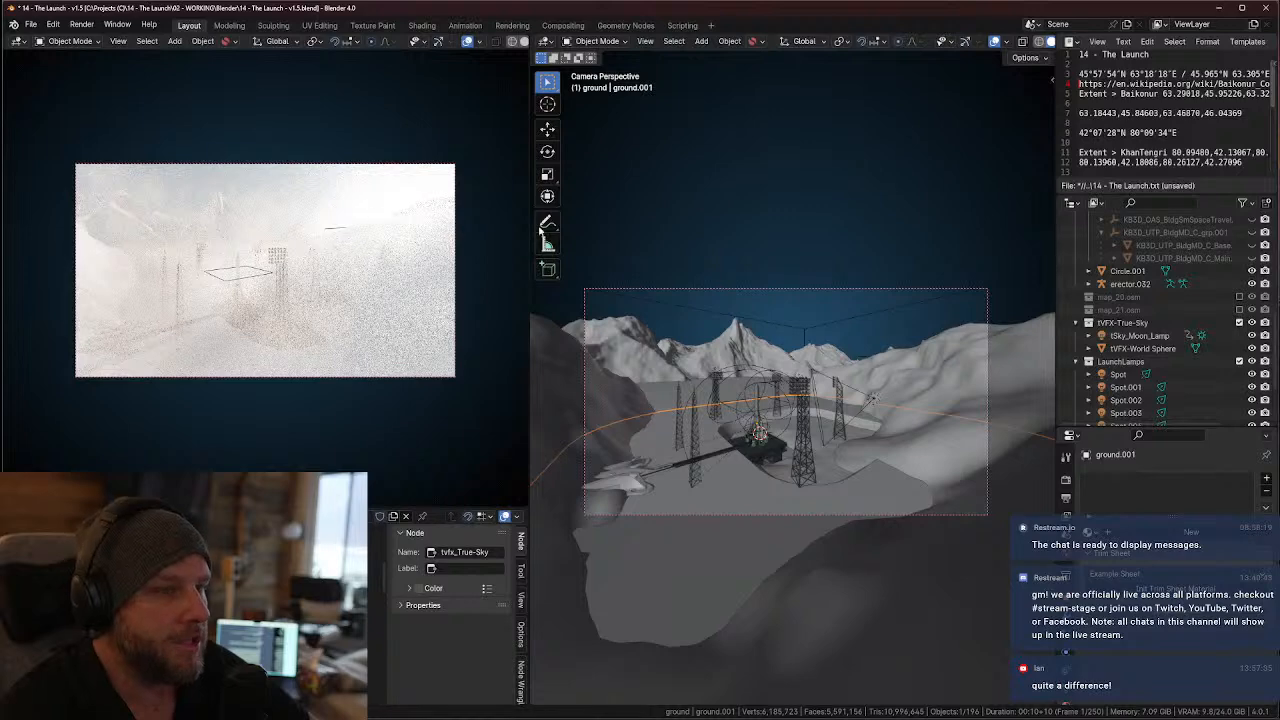
click(1066, 498)
scroll(1125, 596, down, 5)
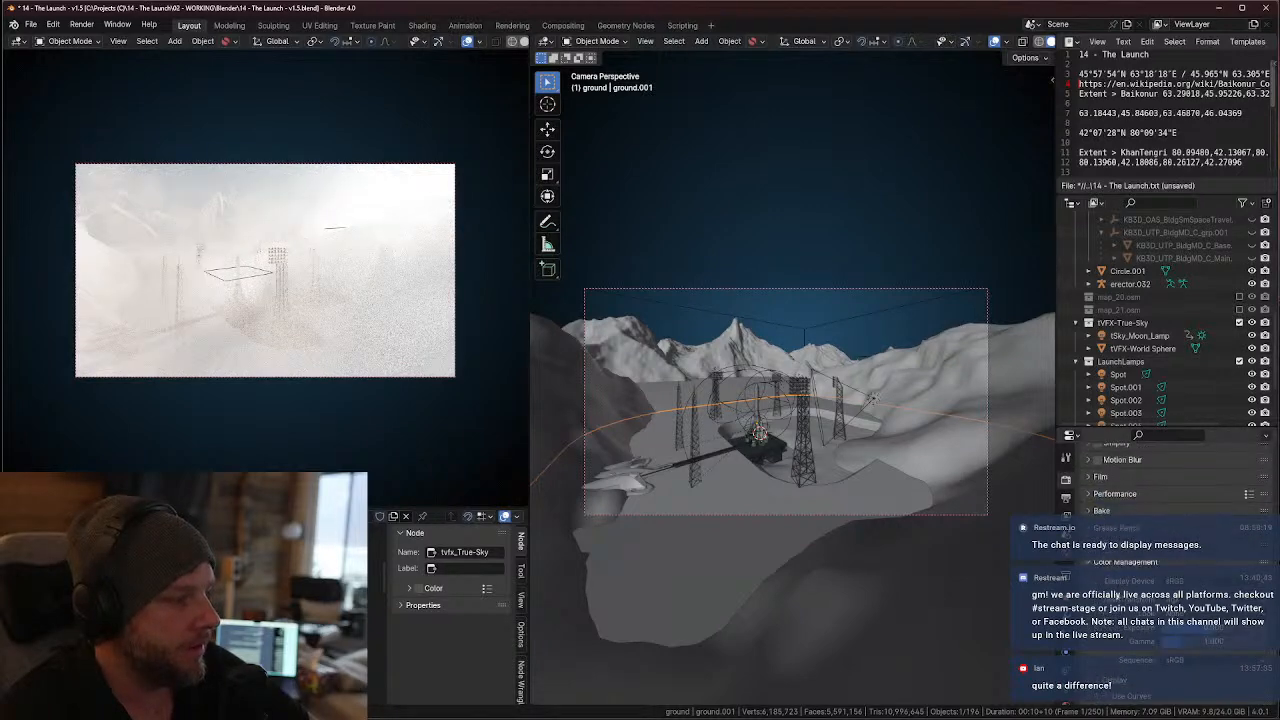
drag(1209, 628, 1186, 628)
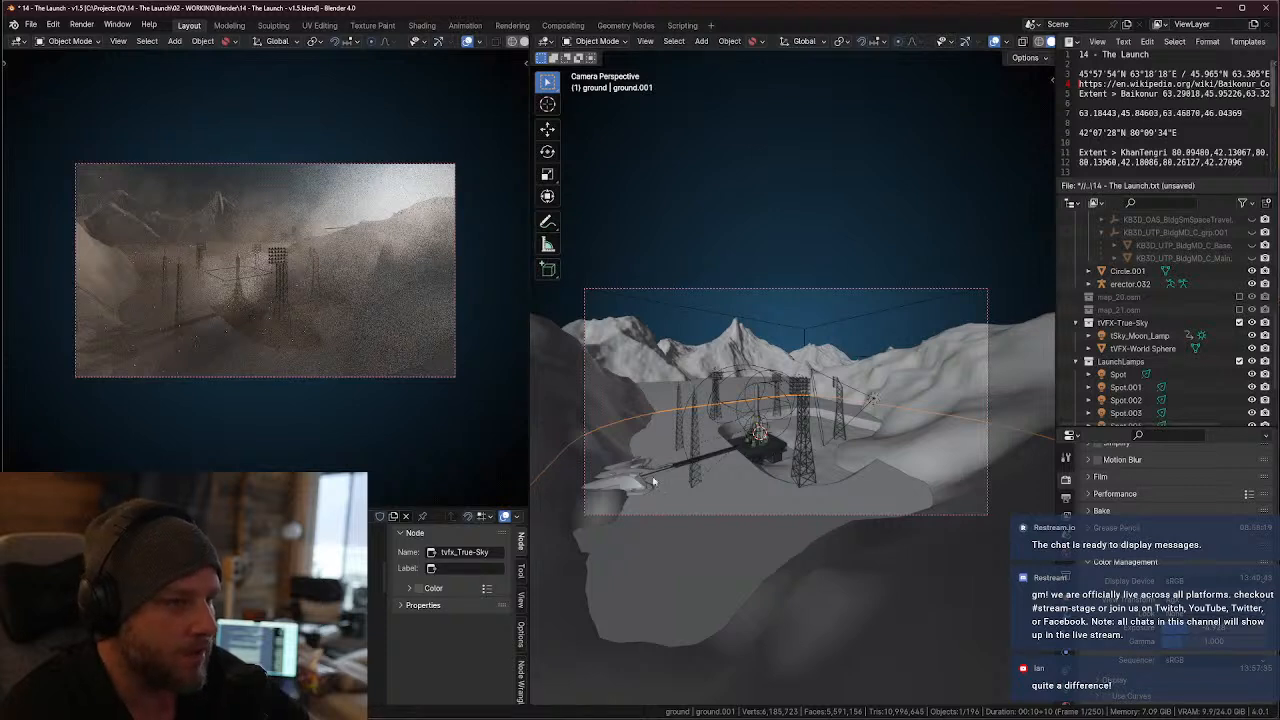
- Browse the recent Launch scene versions and start opening another blend file in place of v1.5
click(31, 24)
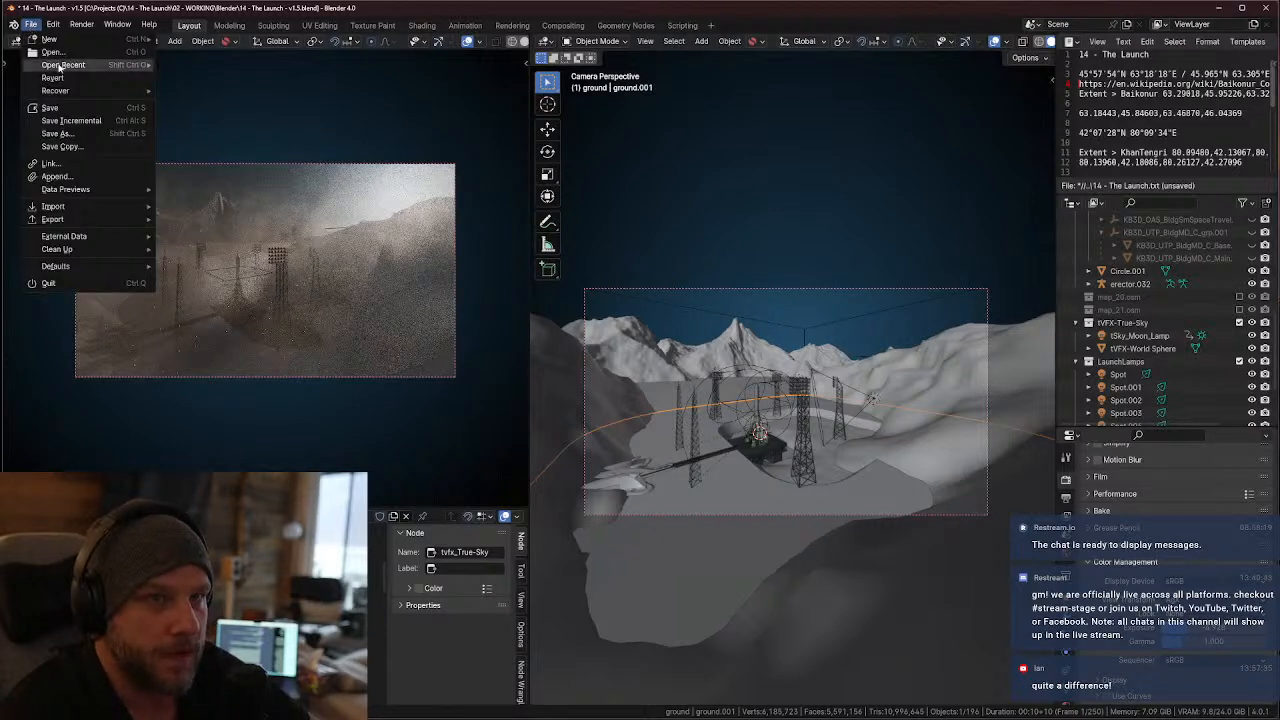
mouse_move(80, 64)
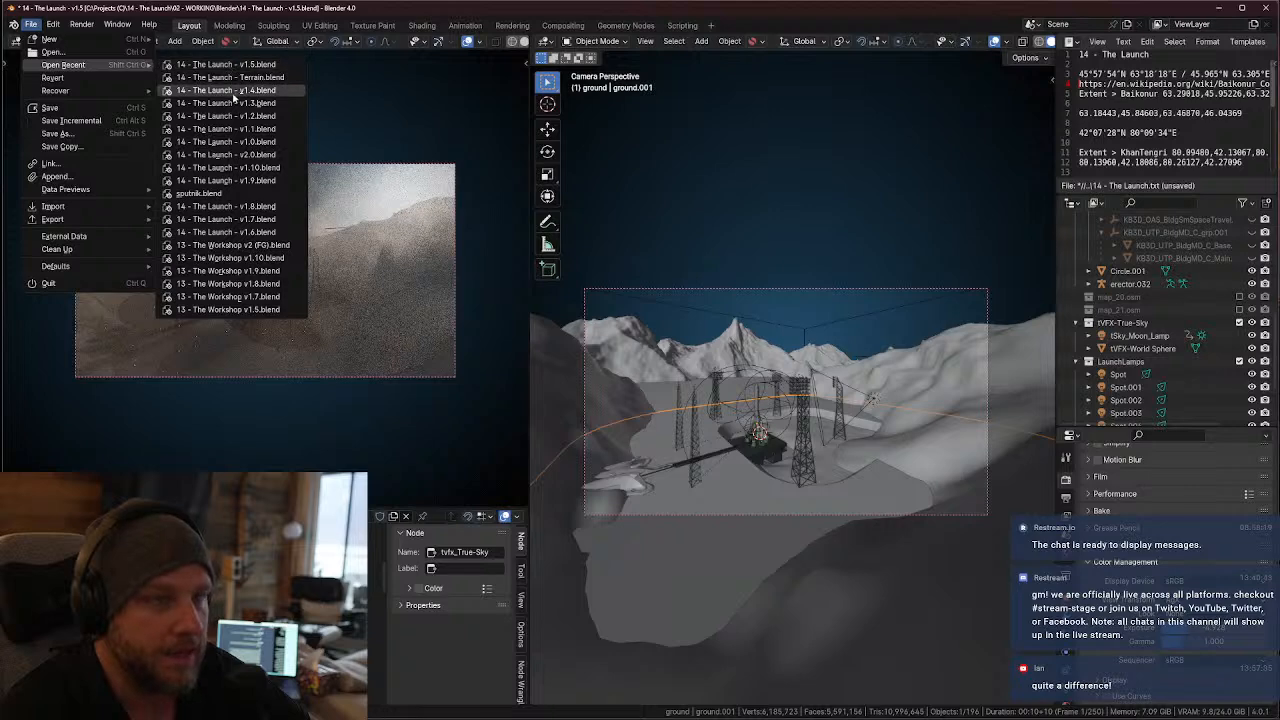
click(50, 51)
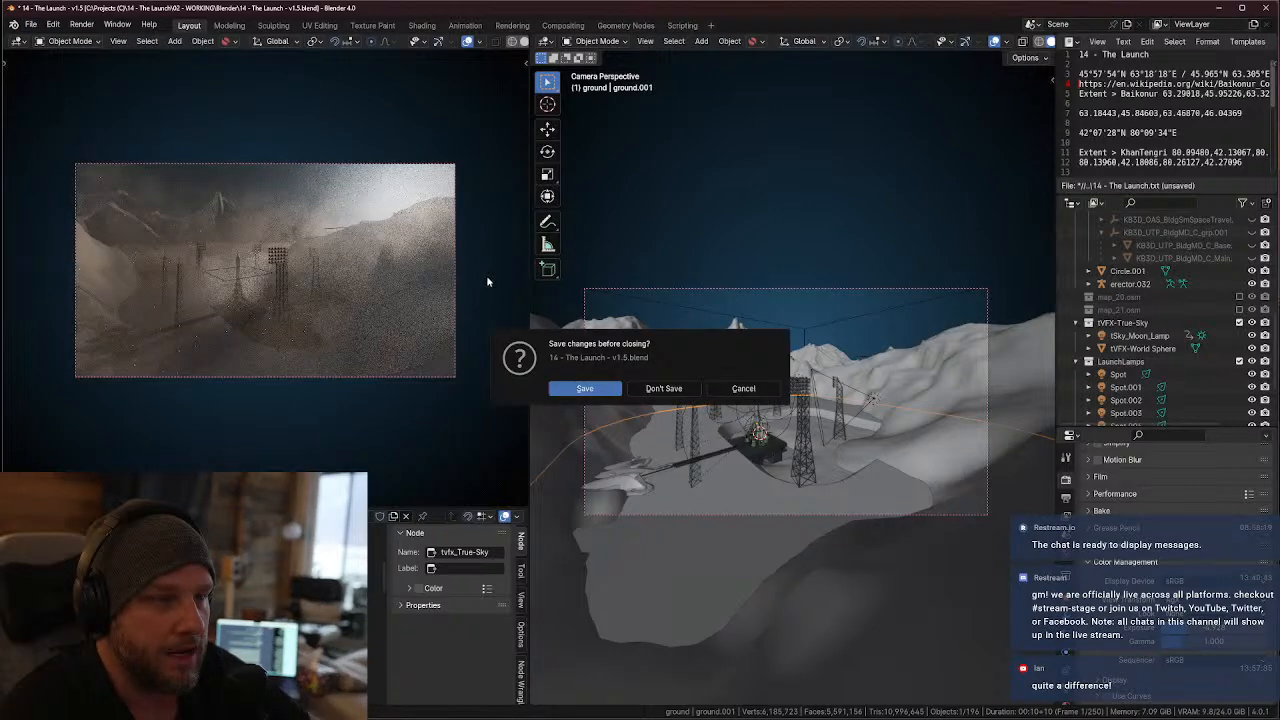
- Discard the changes to the current project and open 14 - The Launch - v1.8.blend
click(663, 386)
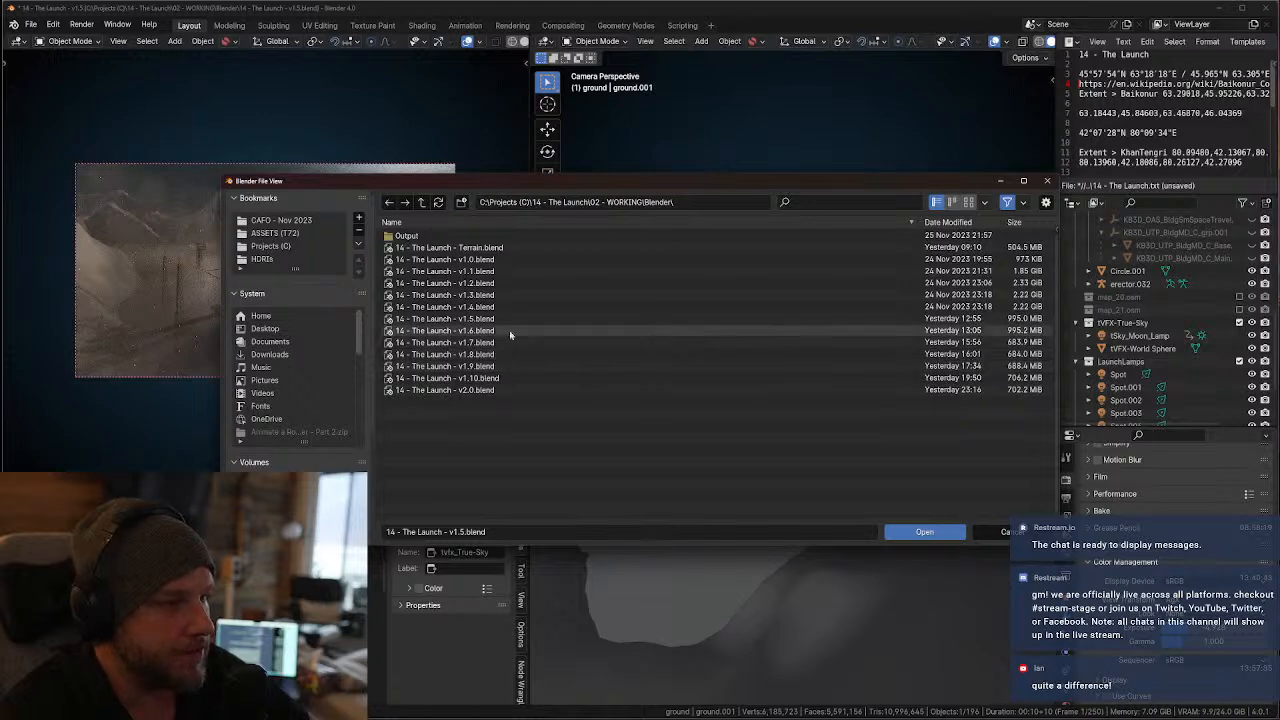
double_click(474, 357)
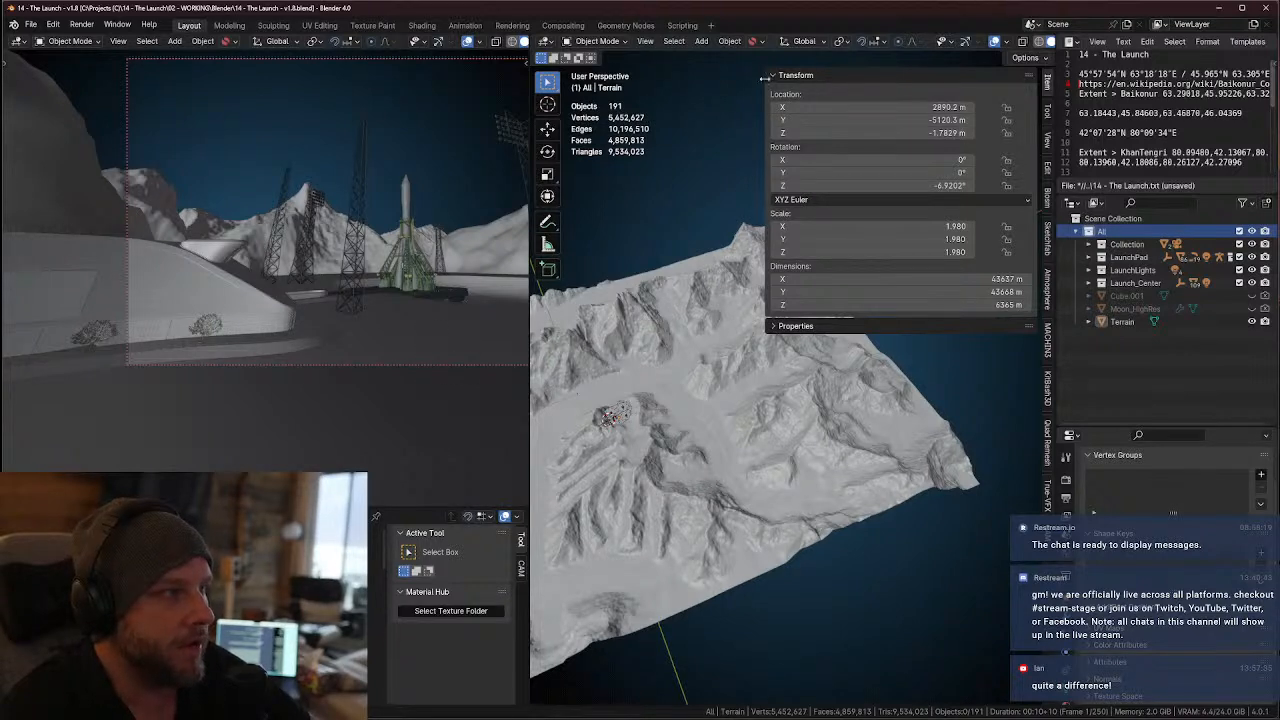
- Widen the camera viewport, centre its frame and switch it to Rendered shading
click(797, 76)
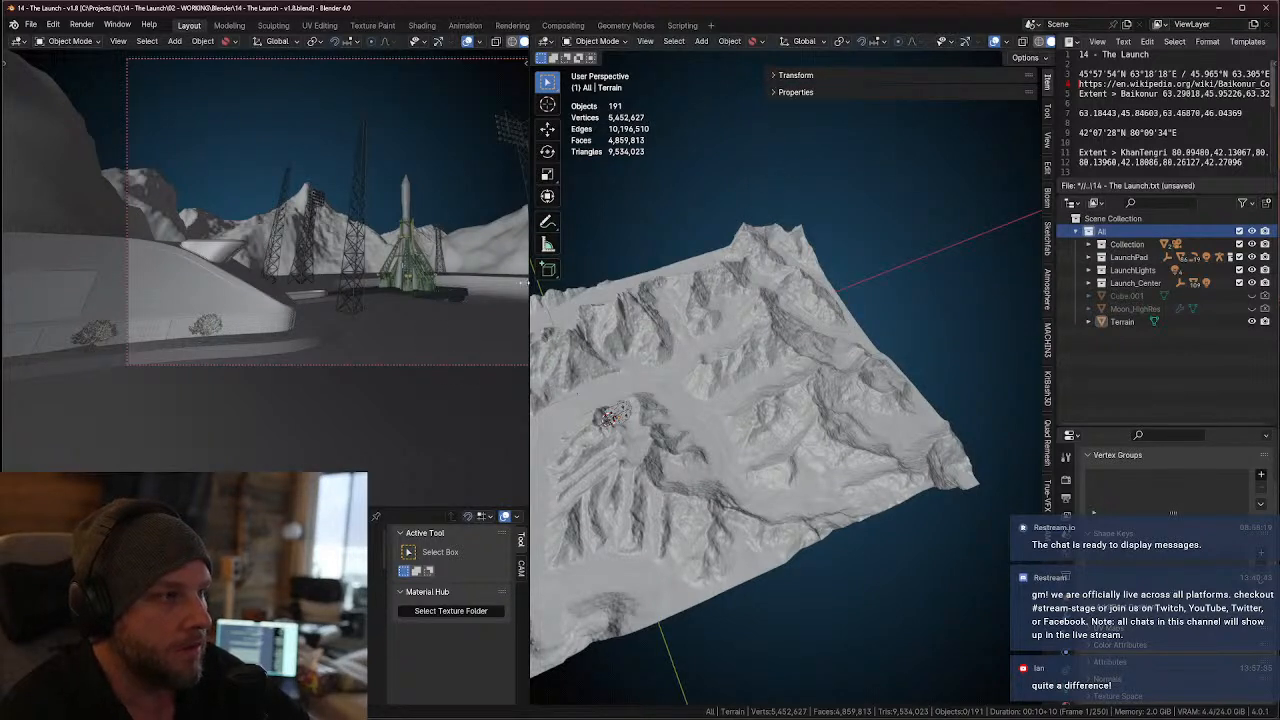
drag(528, 289, 925, 304)
shift+middle_drag(750, 285, 521, 401)
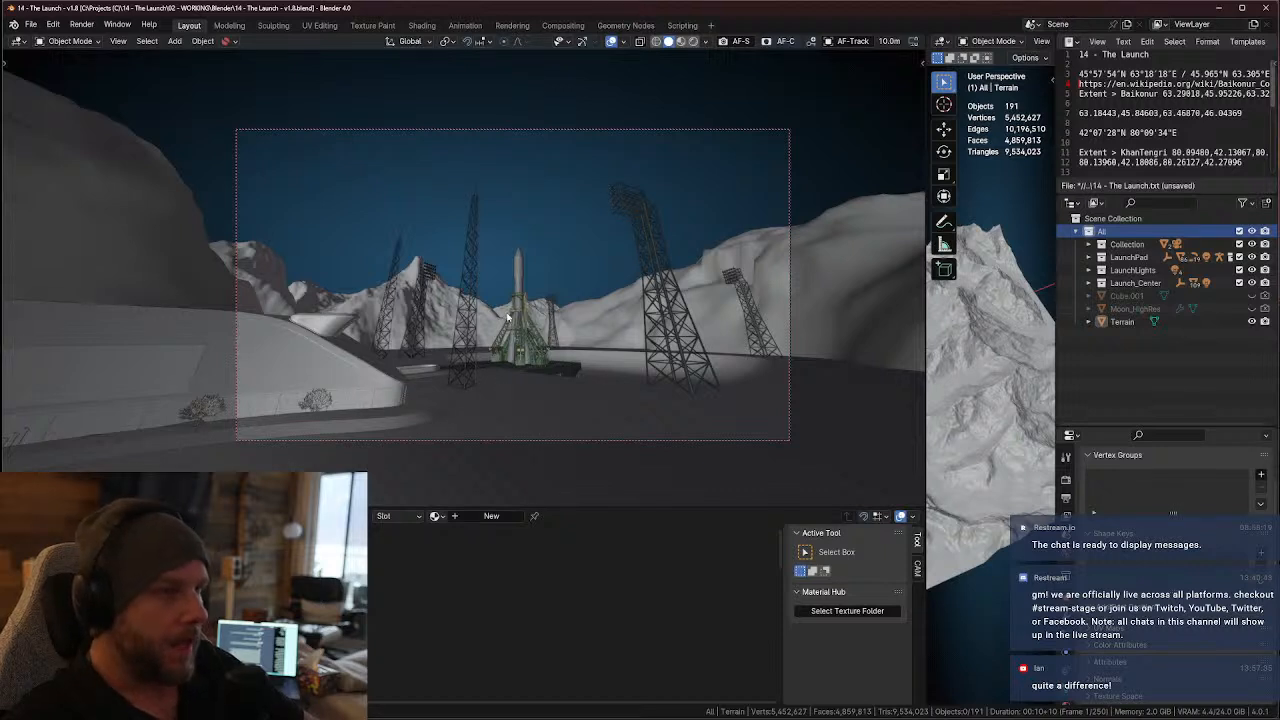
key(z)
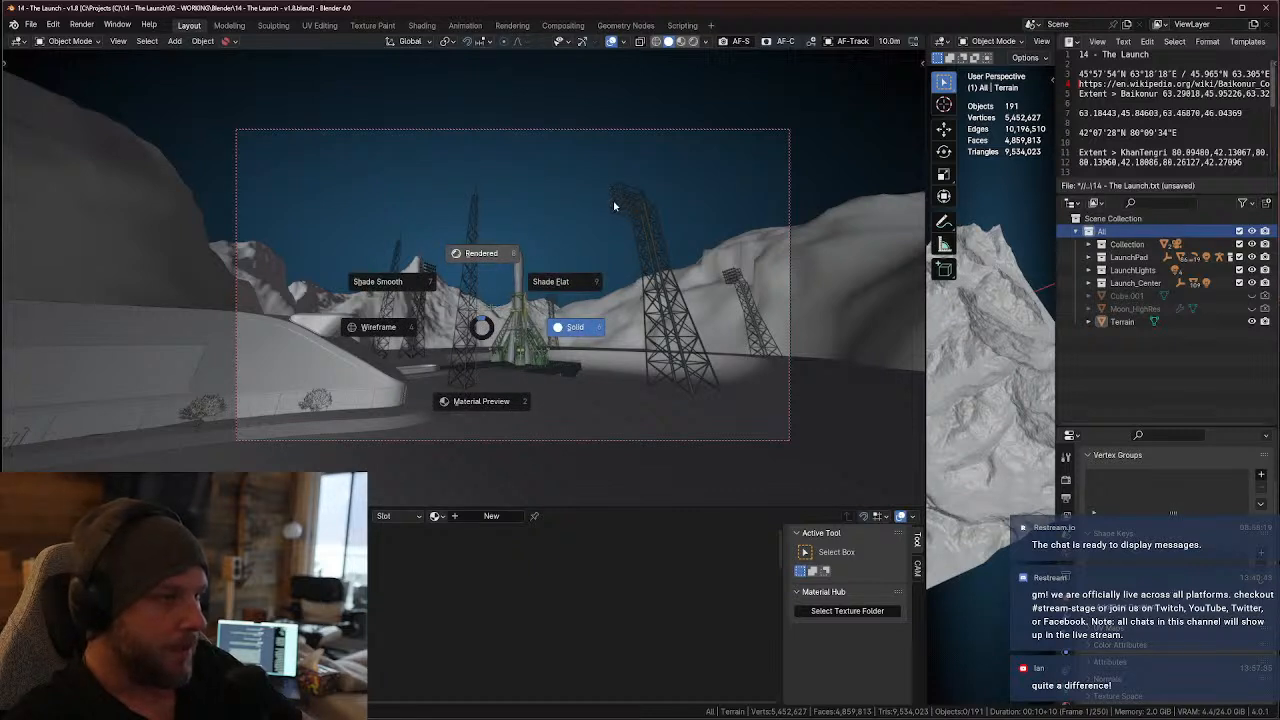
click(490, 254)
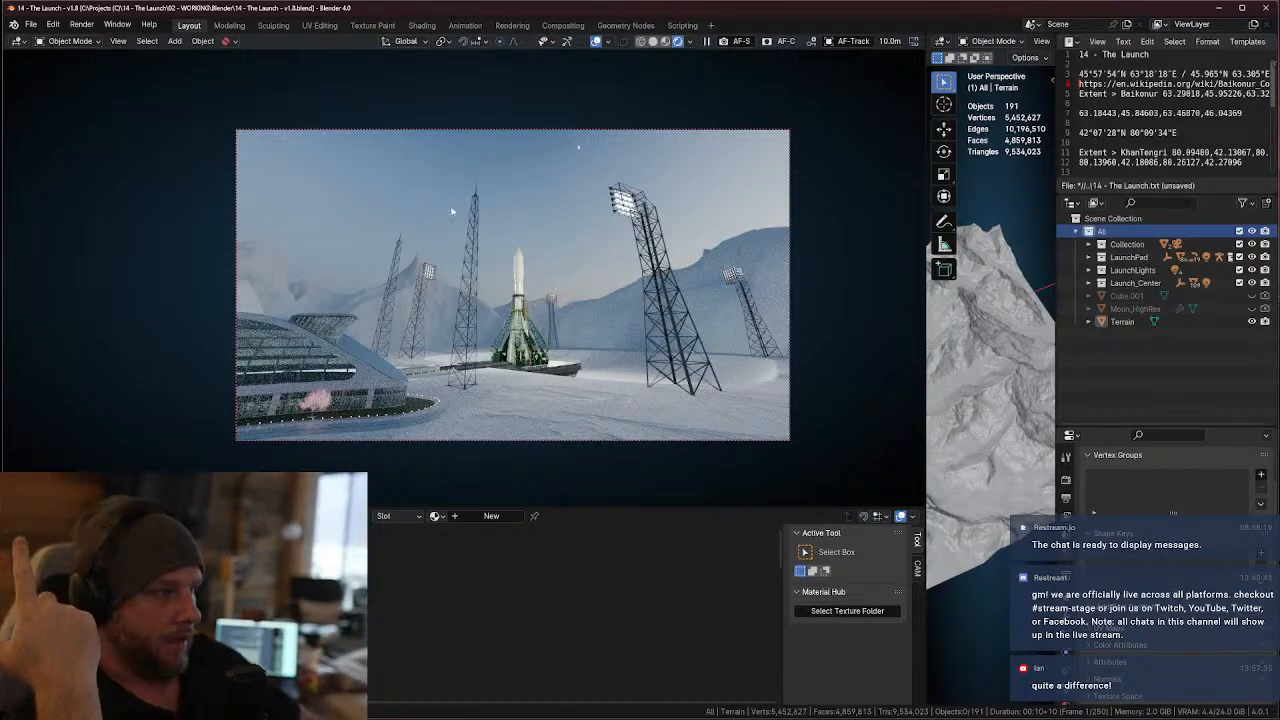
- Open 14 - The Launch - v1.9.blend and display its camera view in Rendered shading
click(31, 24)
click(45, 52)
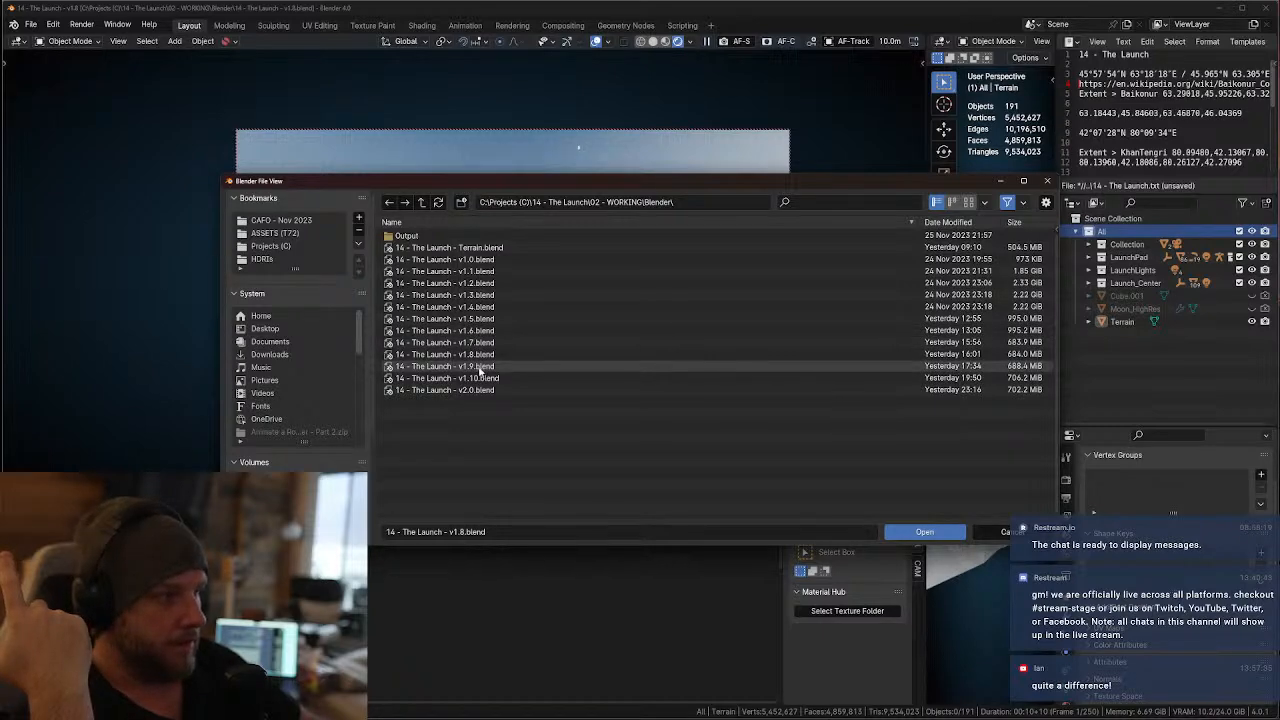
double_click(480, 367)
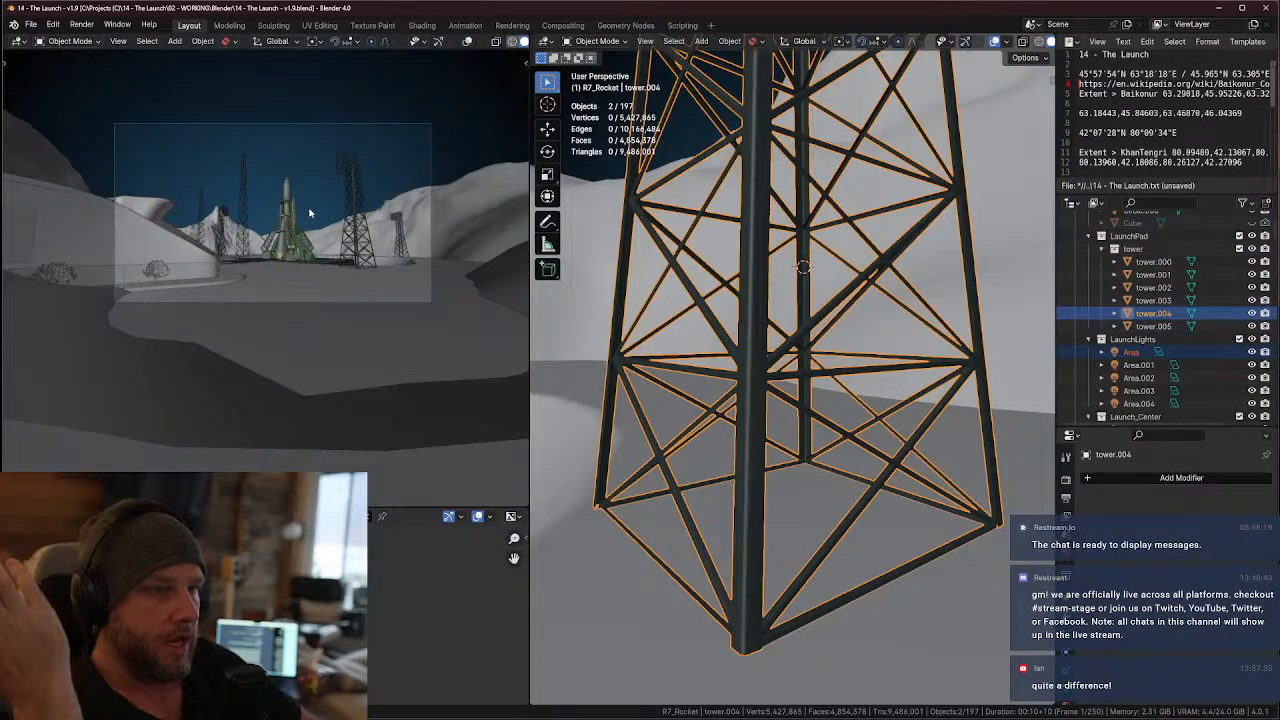
scroll(309, 213, up, 1)
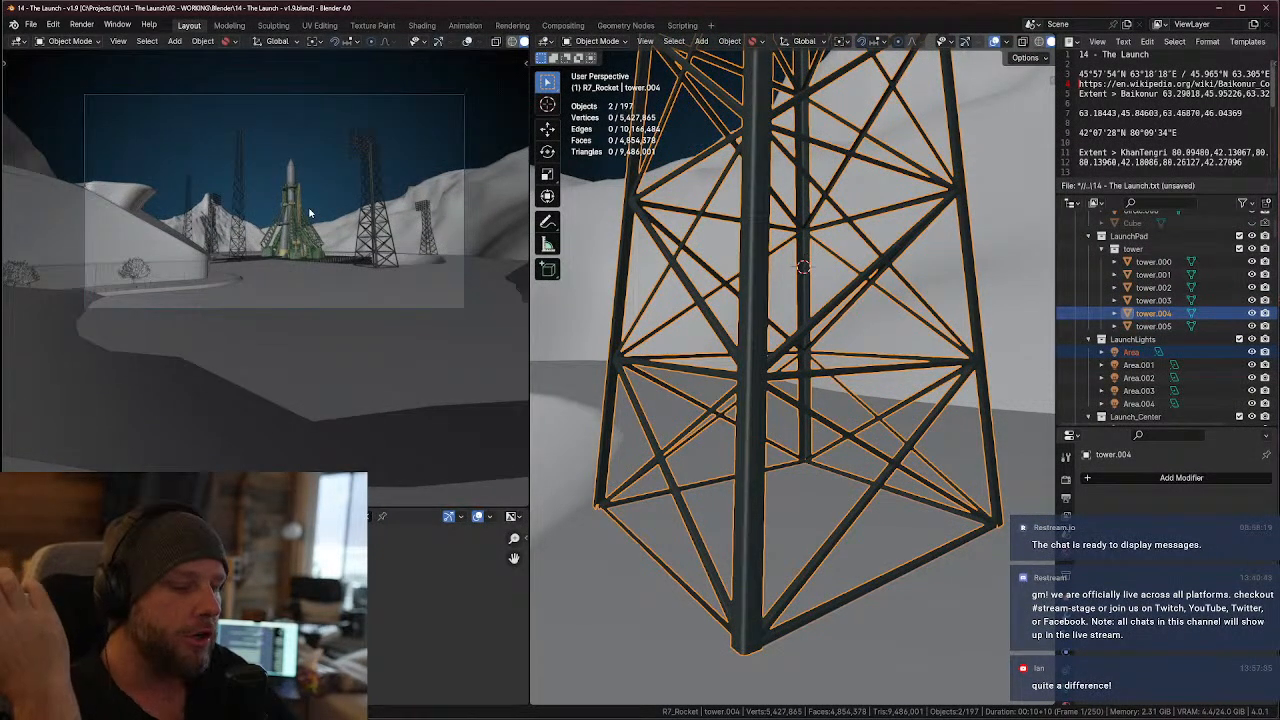
key(z)
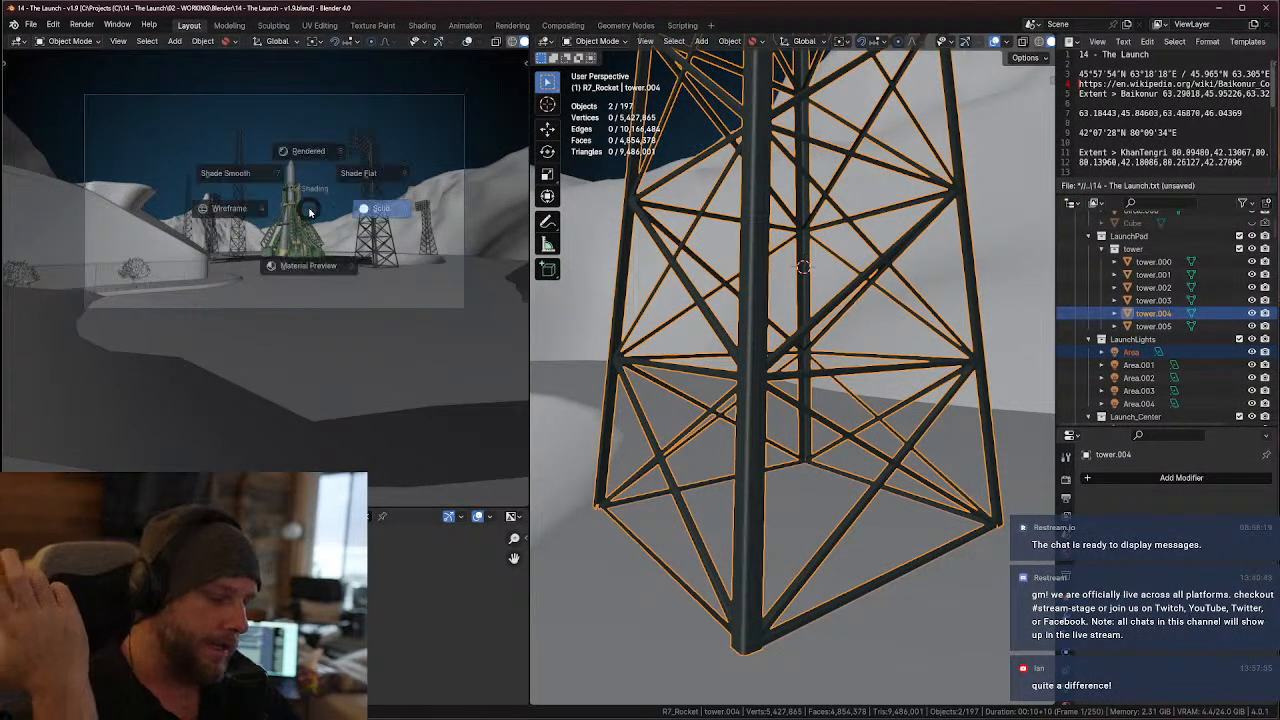
click(296, 135)
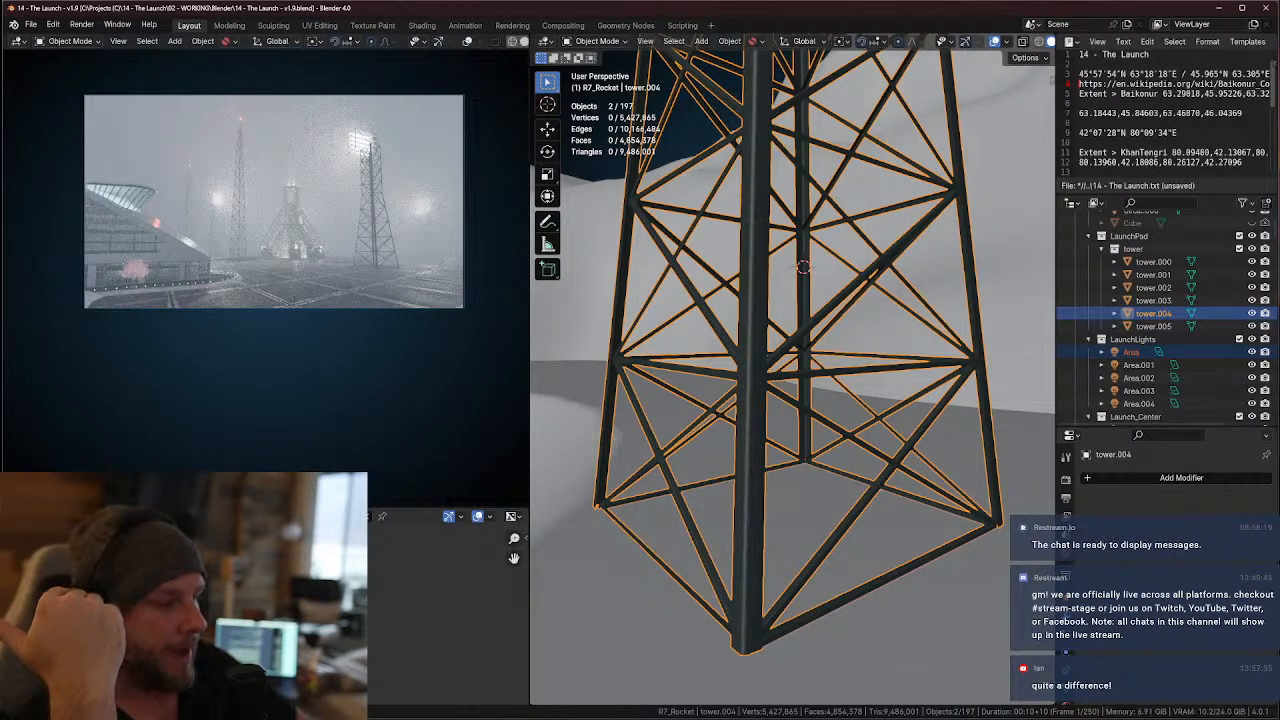
- Switch to the web browser and view the finished artwork on the Midnight Vigil page
key(alt+Tab)
click(100, 11)
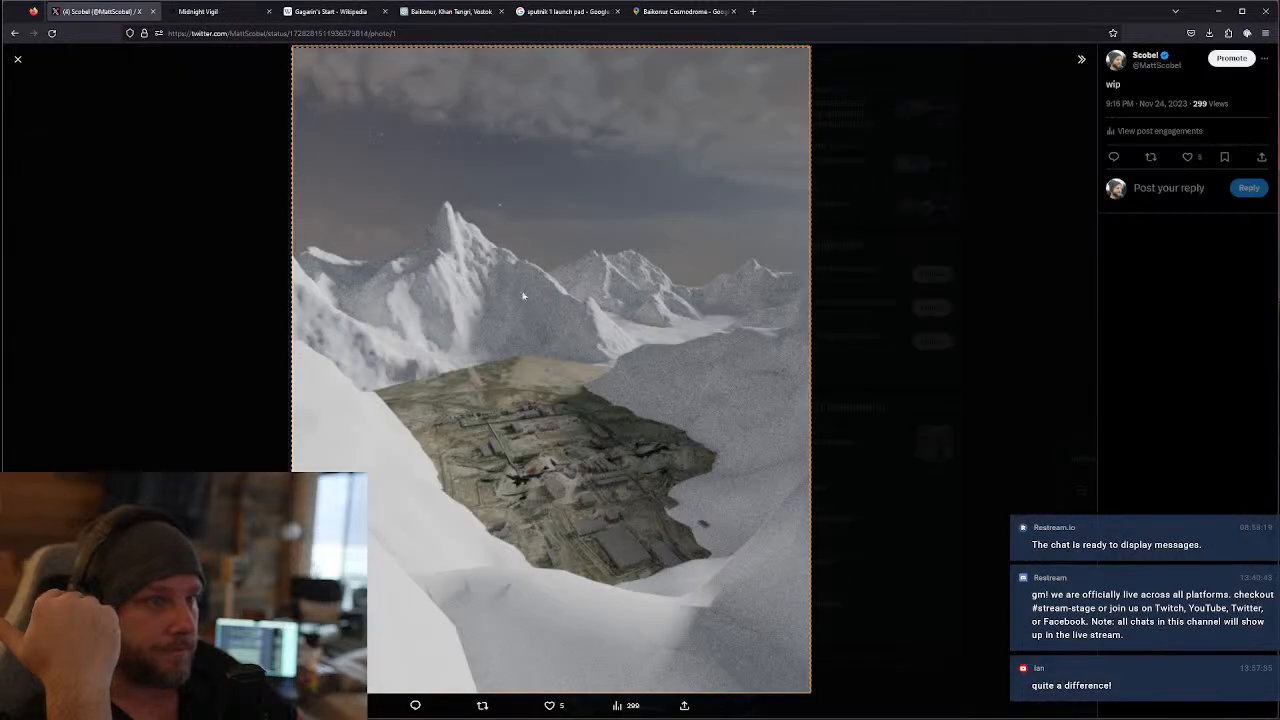
click(209, 12)
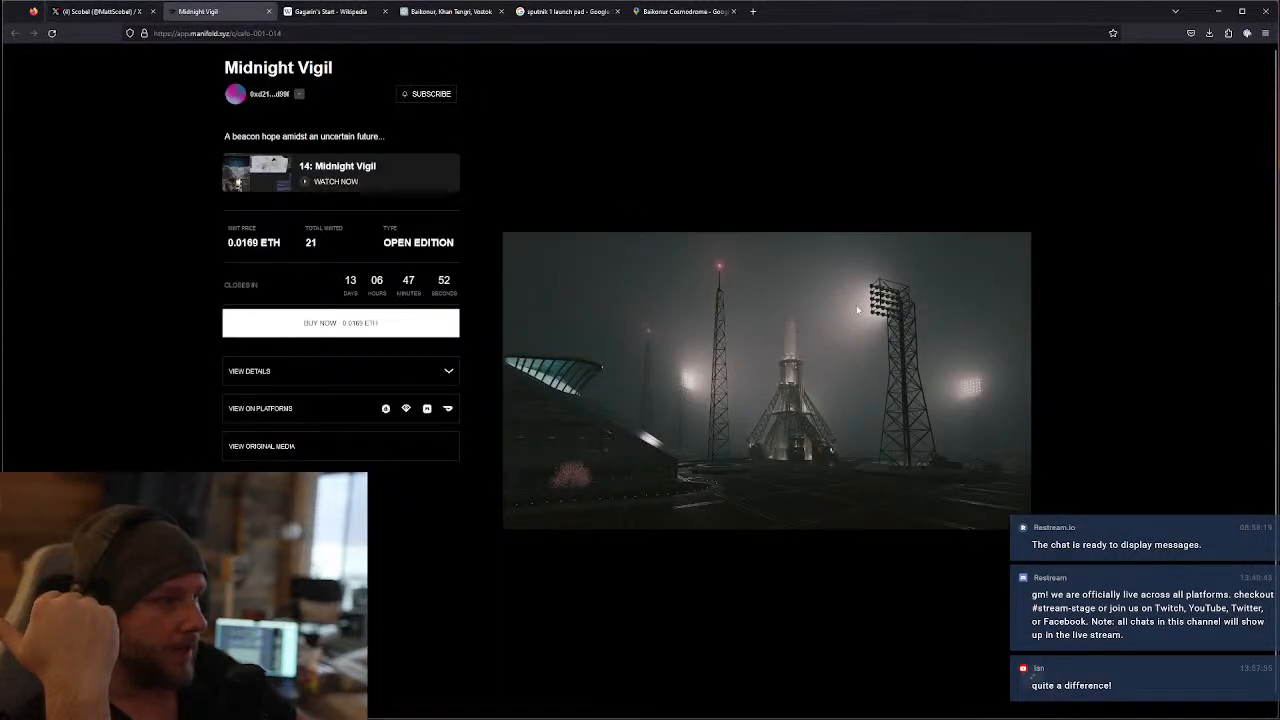
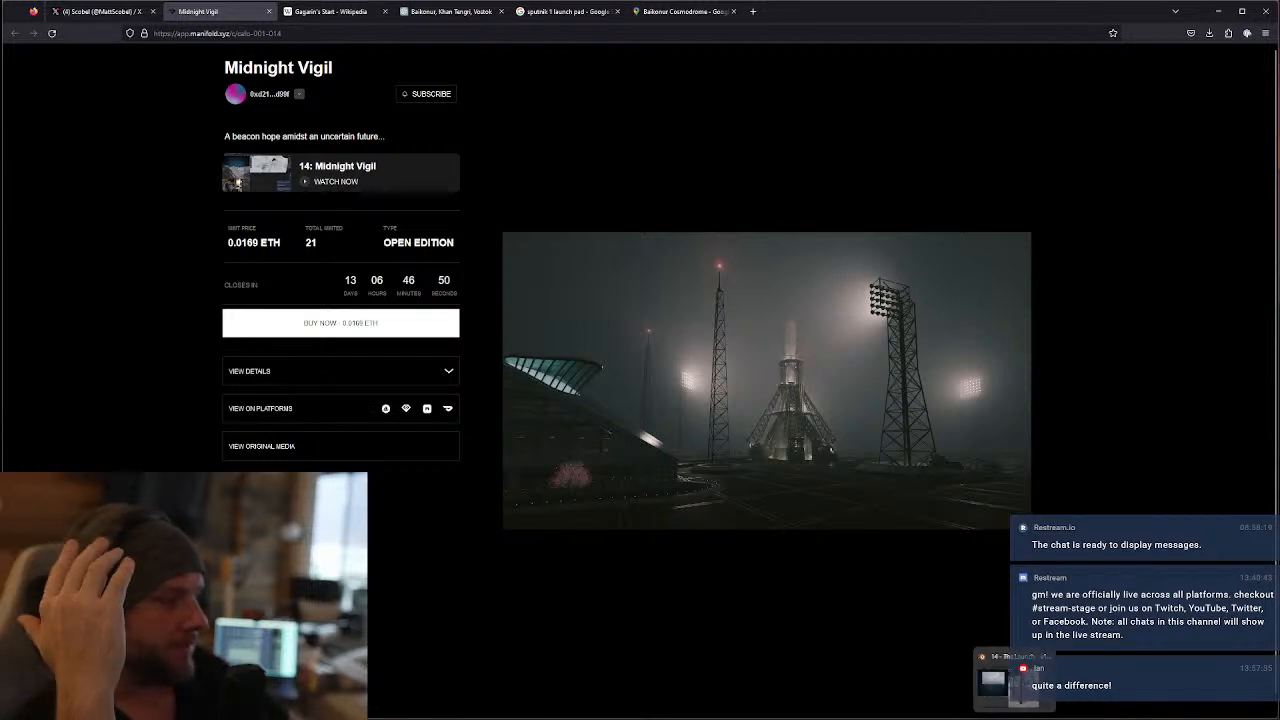
- Return to Blender and examine the selected light tower, rocket platform and surrounding launch pad from several angles
click(1014, 680)
scroll(630, 364, down, 8)
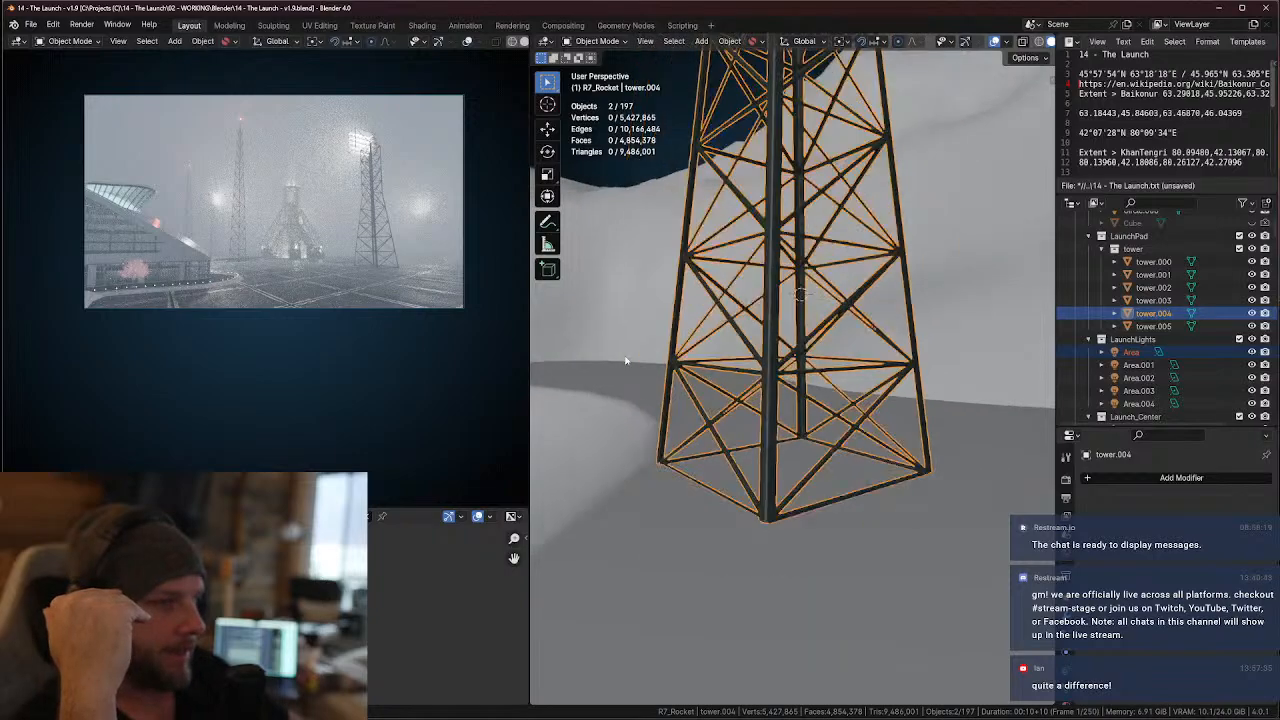
scroll(719, 371, down, 6)
middle_drag(837, 400, 532, 480)
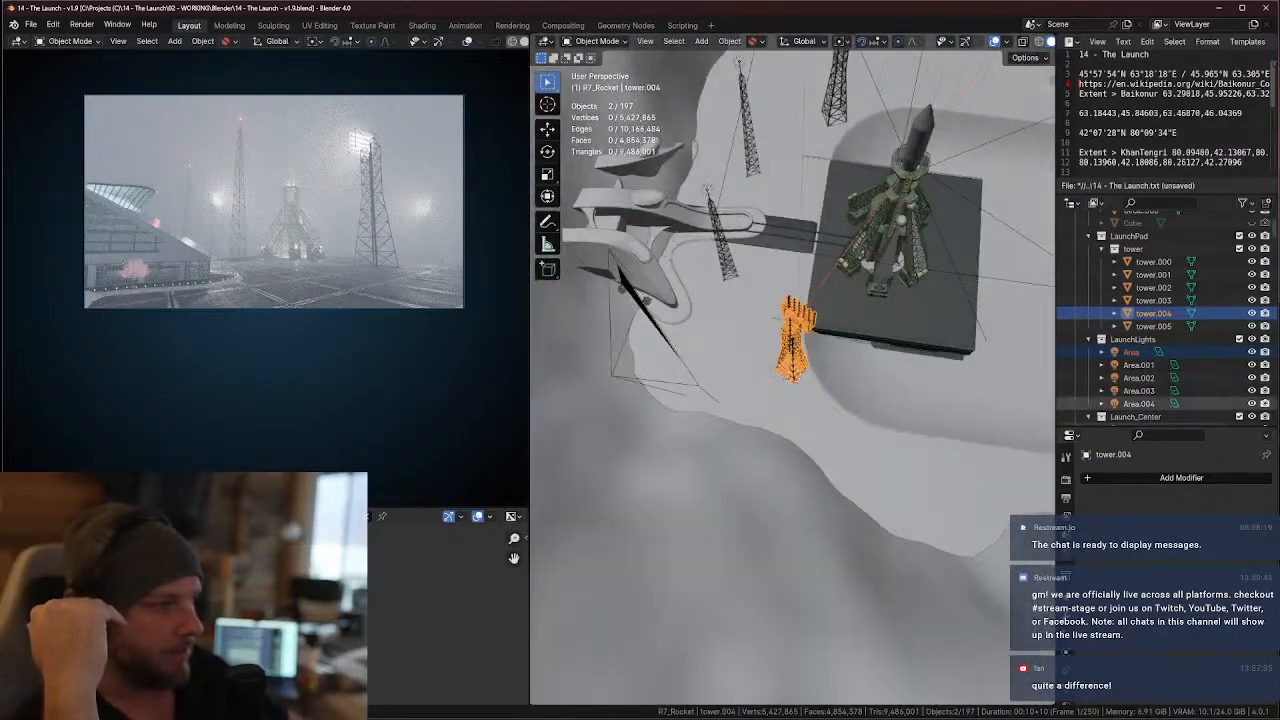
scroll(813, 350, up, 1)
middle_drag(813, 350, 872, 262)
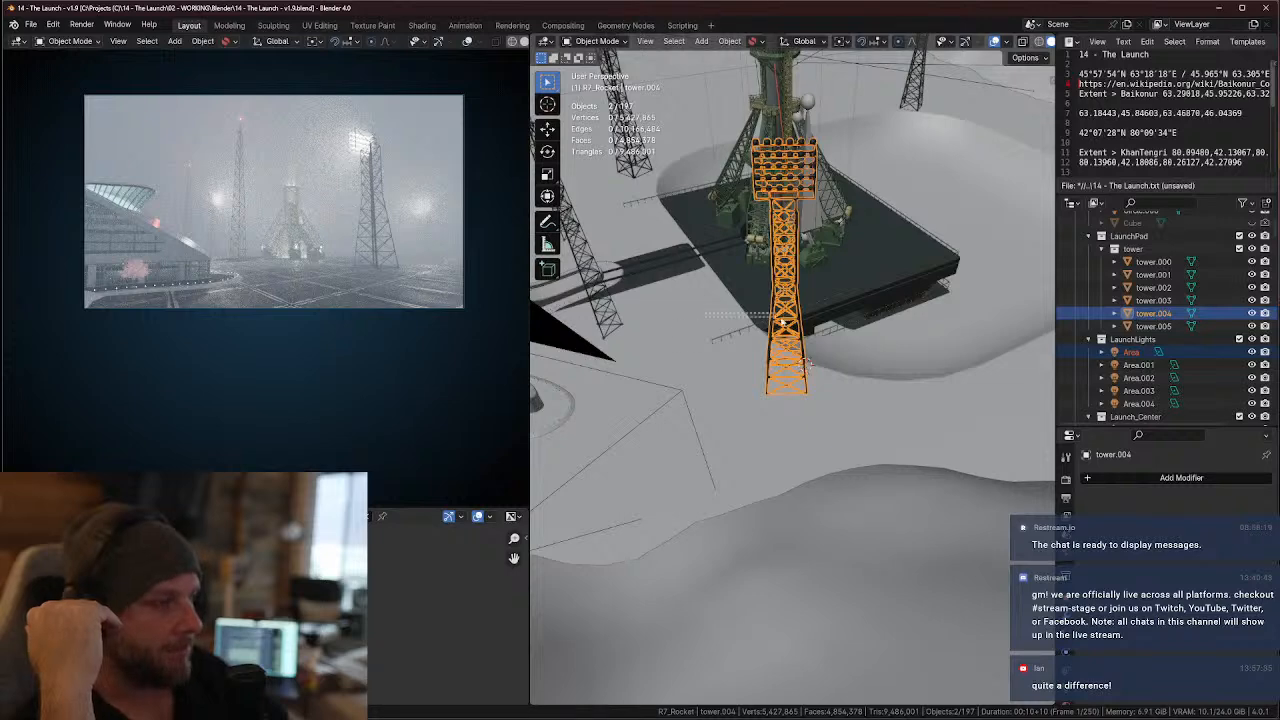
drag(790, 260, 736, 318)
middle_drag(663, 333, 672, 387)
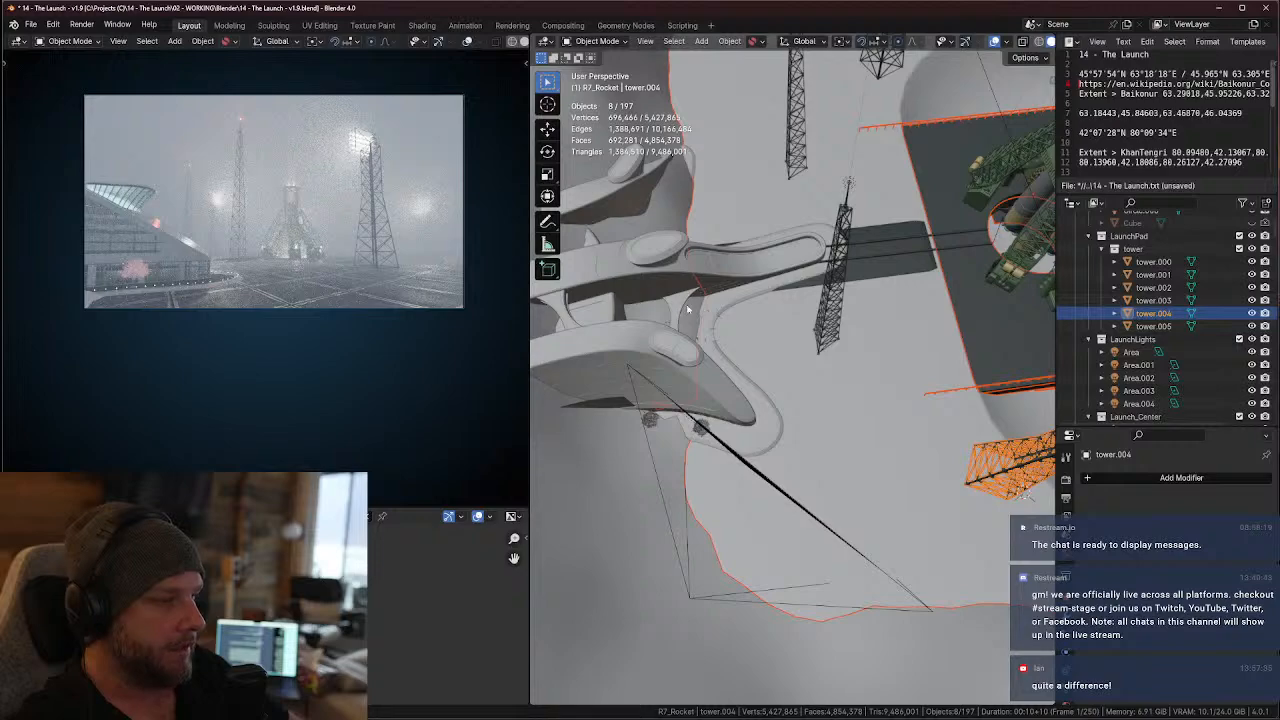
middle_drag(826, 383, 852, 459)
- Open 14 - The Launch - v2.0.blend without saving the current file and make Cam_Original the active camera
click(31, 24)
mouse_move(62, 65)
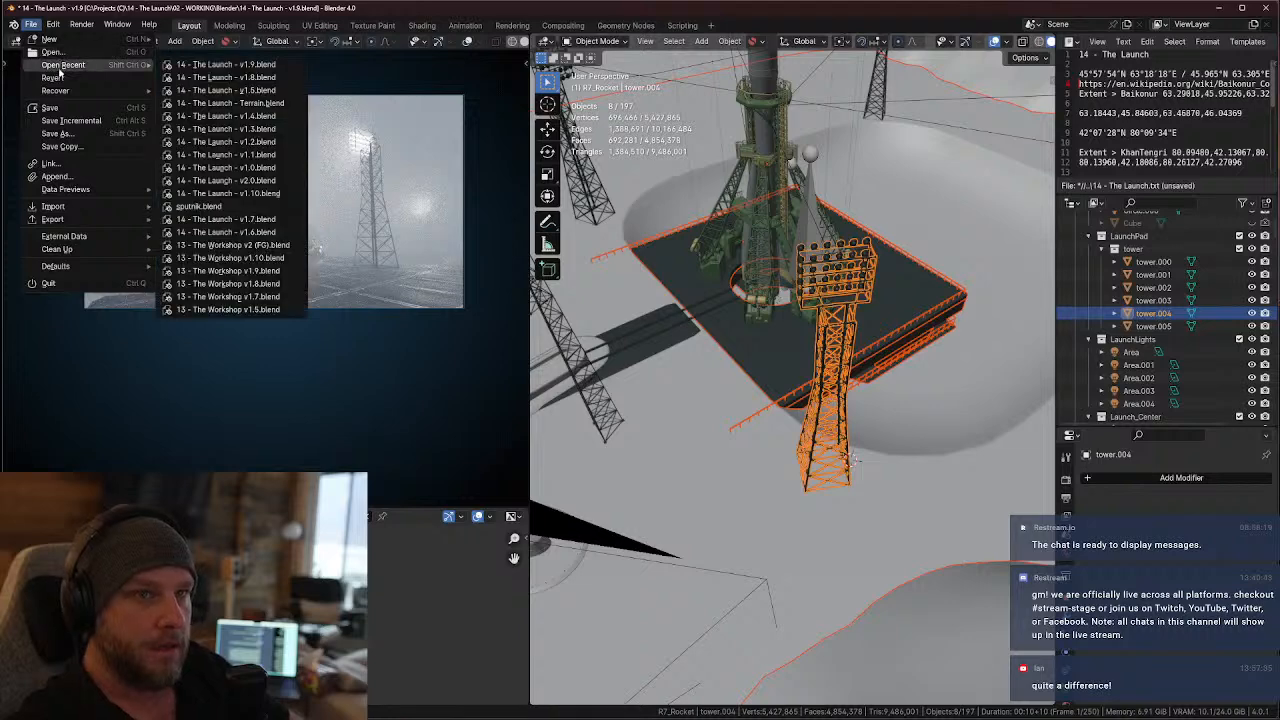
click(220, 77)
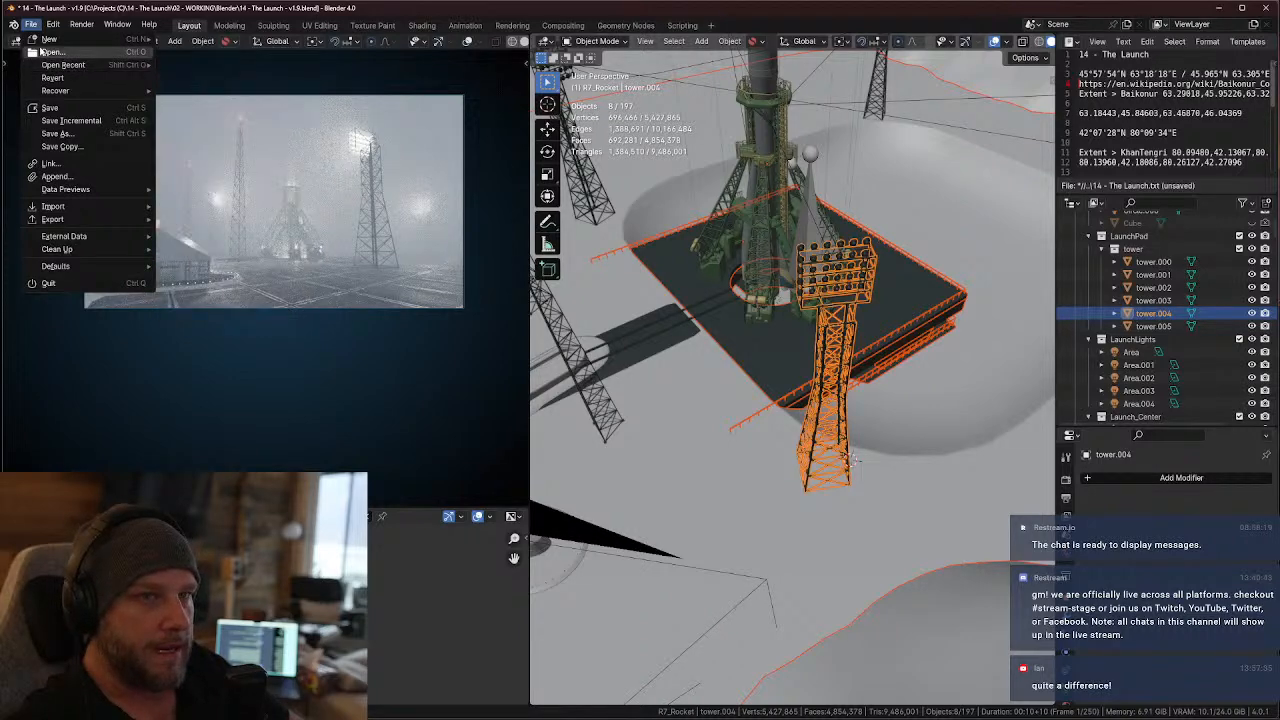
click(664, 388)
click(473, 390)
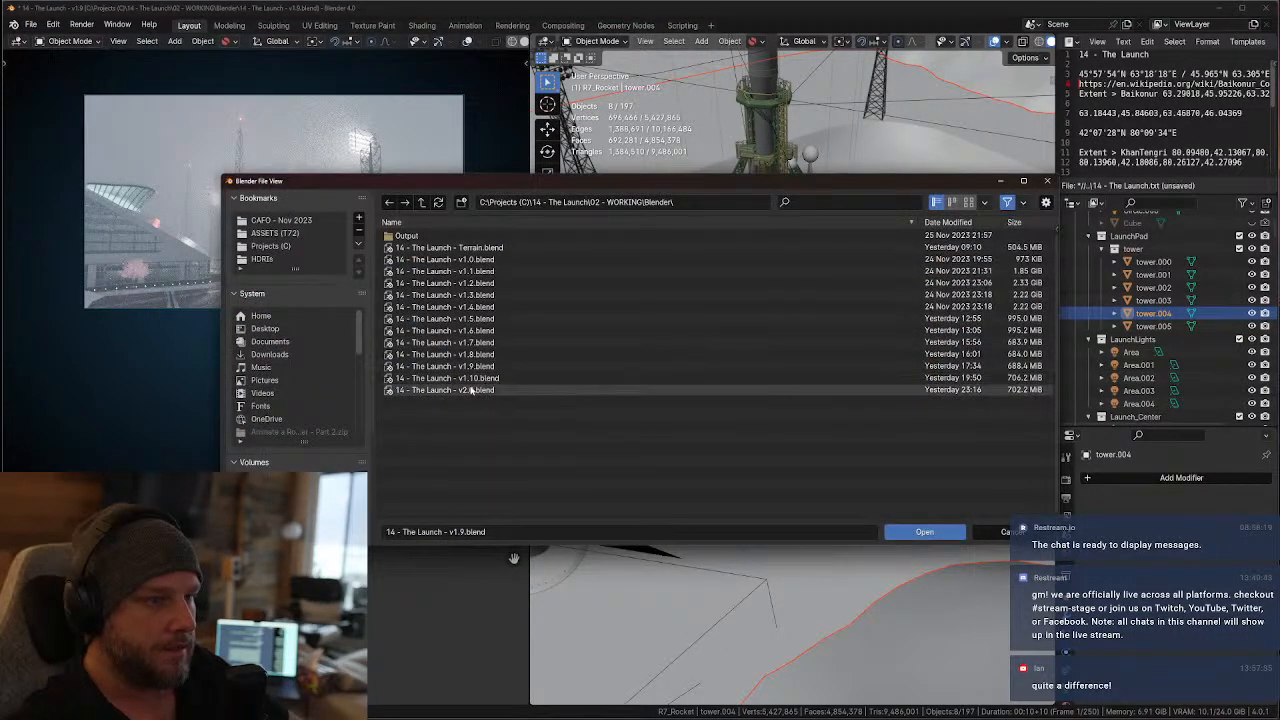
click(922, 531)
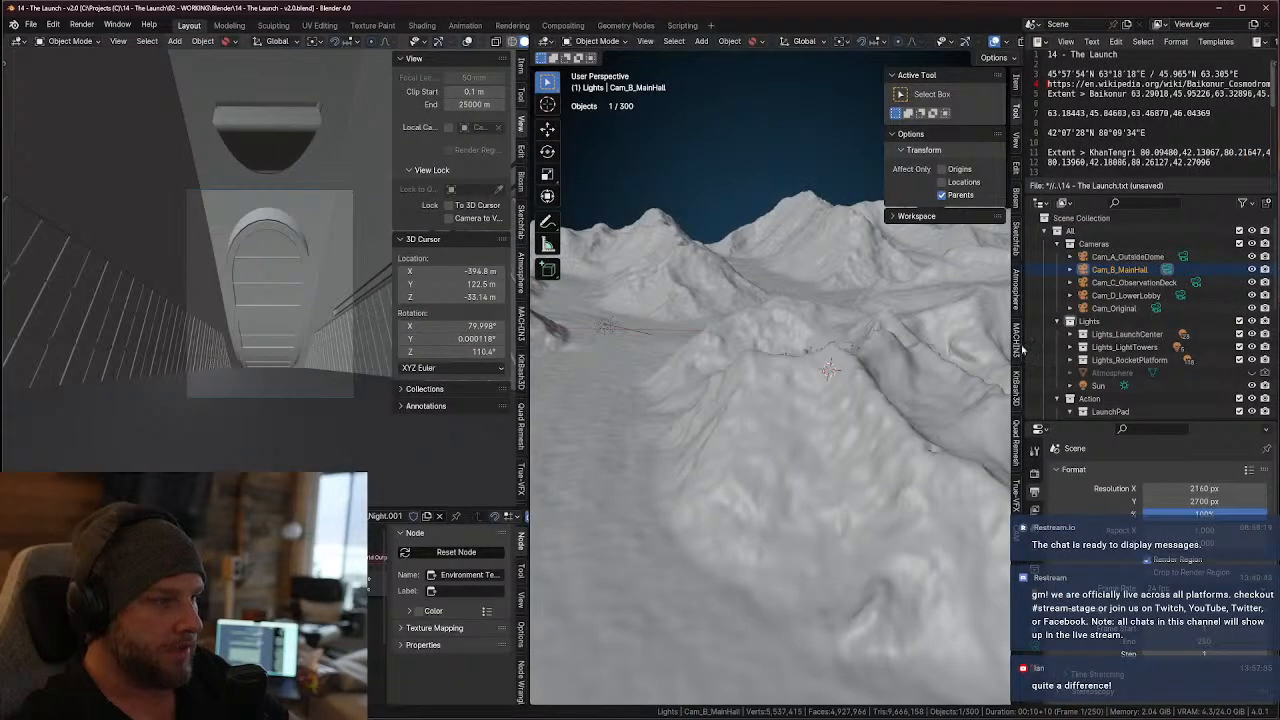
click(1155, 309)
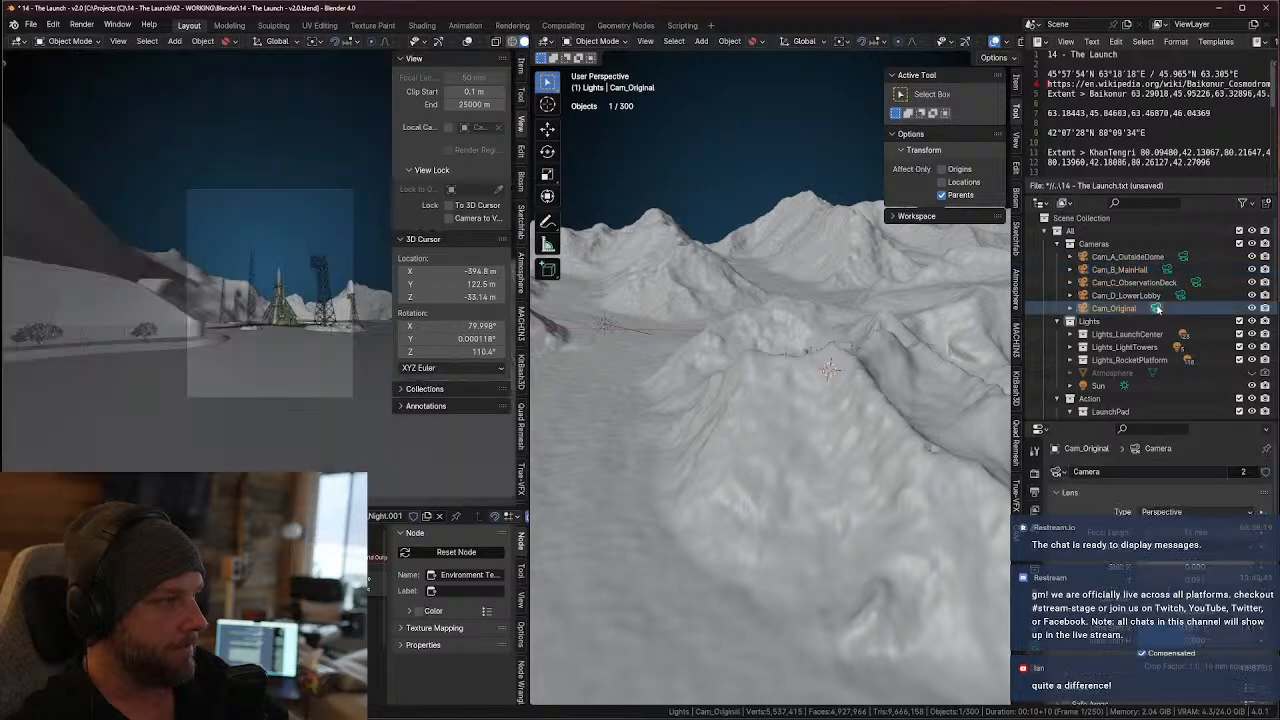
- Open 14 - The Launch - v1.10.blend without saving the current file and display its camera view in Rendered shading
click(31, 23)
click(130, 68)
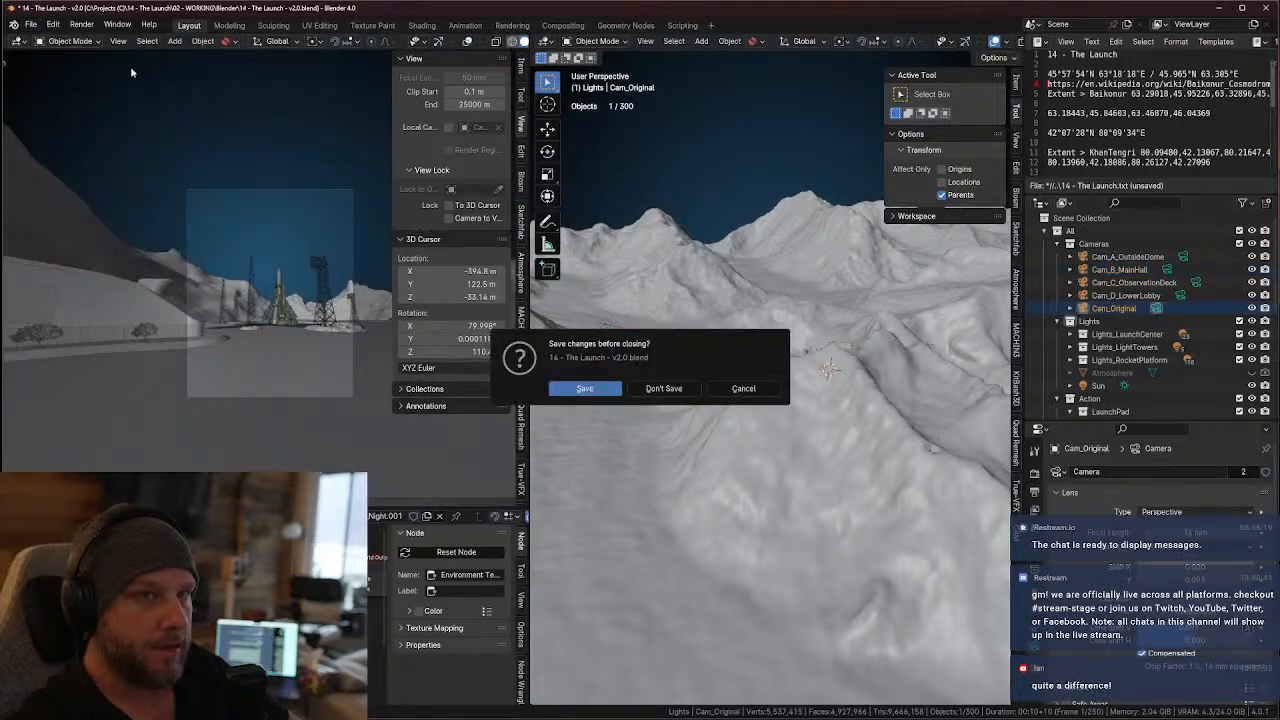
click(657, 389)
double_click(486, 377)
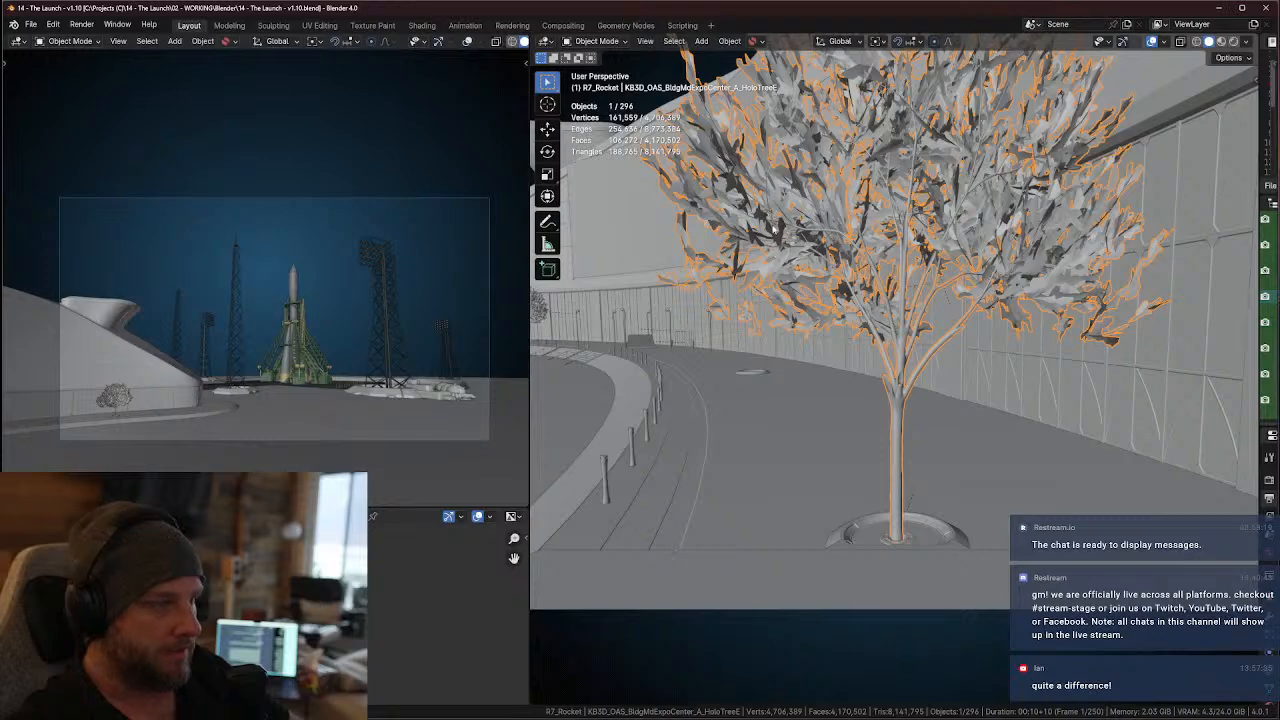
key(z)
click(434, 371)
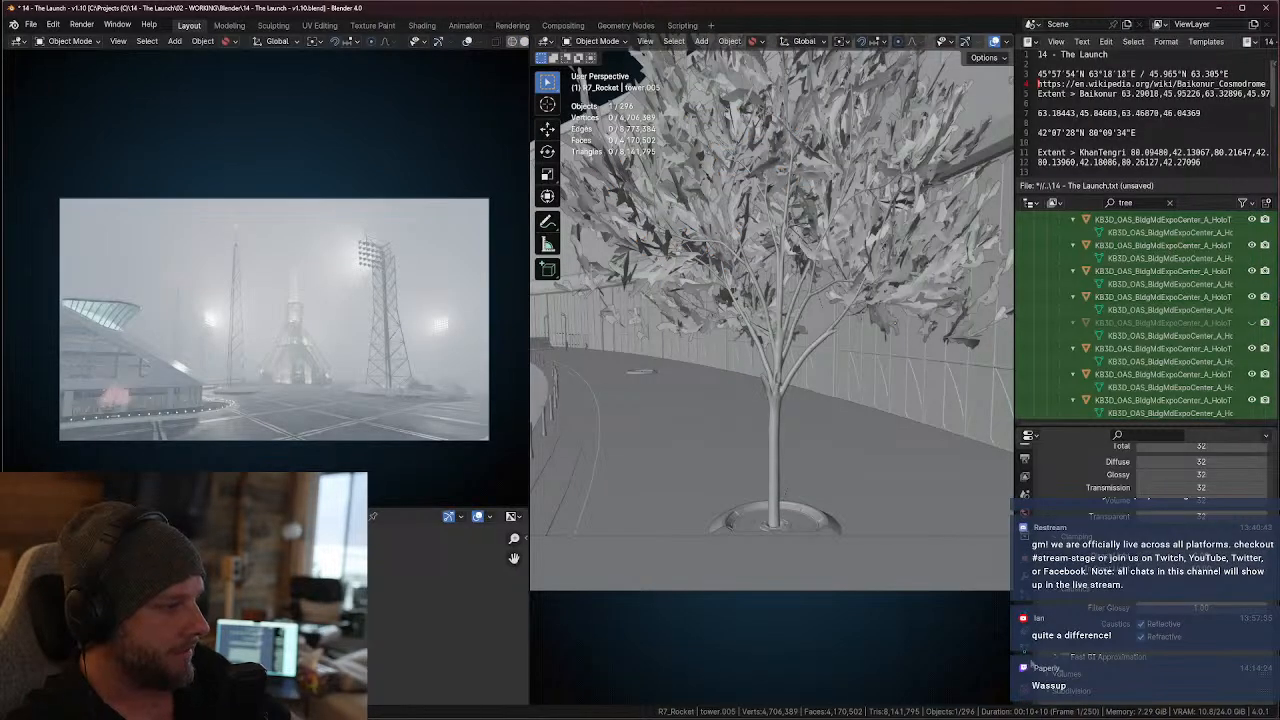
- Lower the exposure in the scene's Color Management settings to darken the foggy render
click(1024, 476)
click(1024, 458)
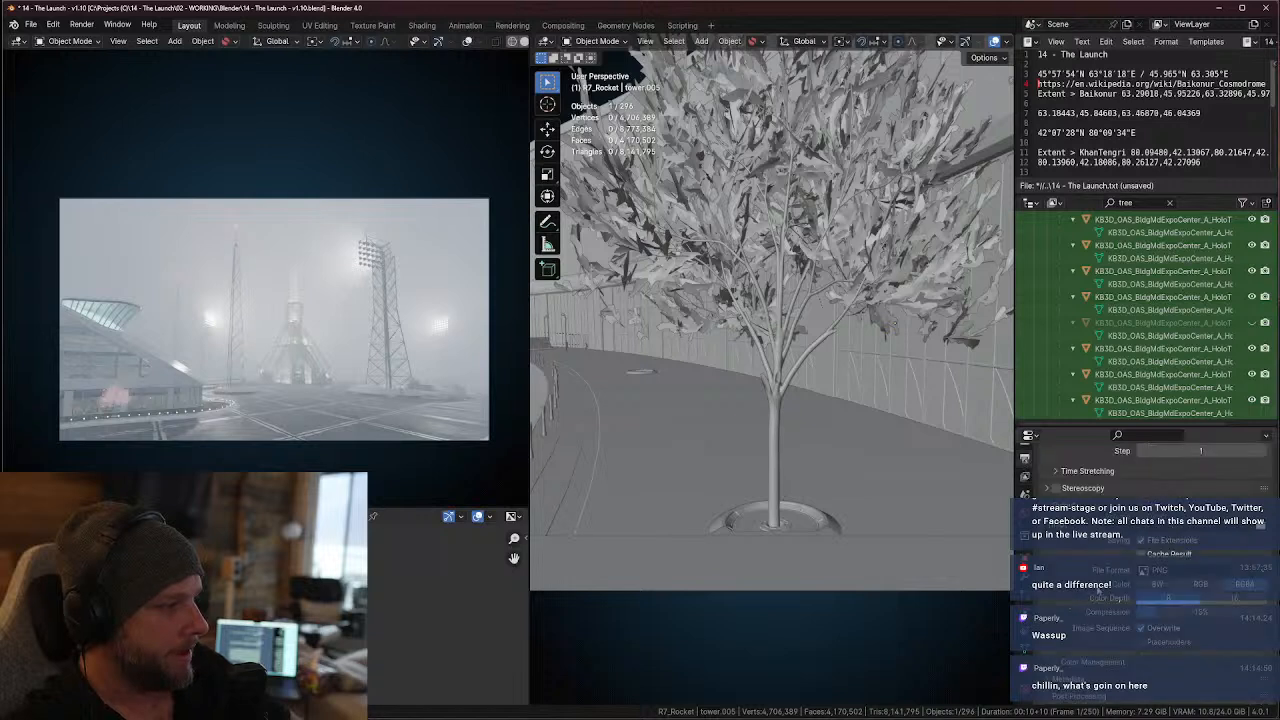
scroll(1025, 472, up, 2)
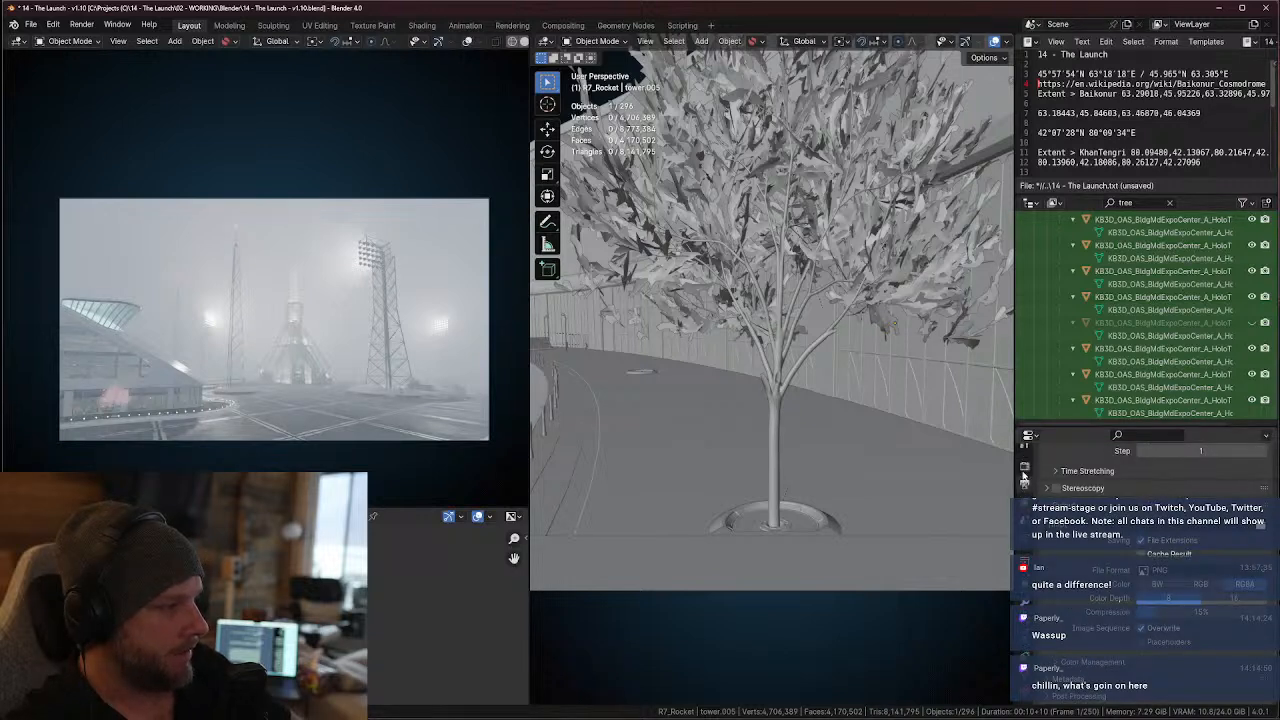
click(1024, 466)
scroll(1149, 645, down, 8)
scroll(1149, 645, down, 5)
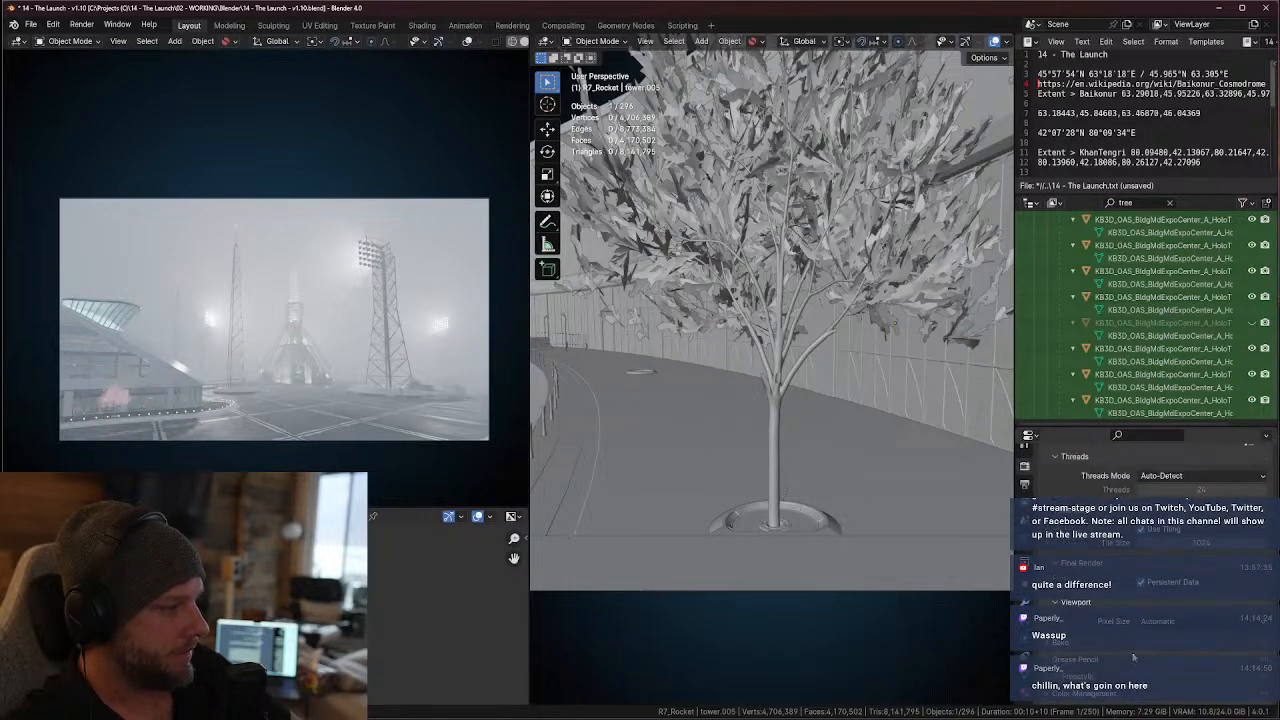
mouse_move(1188, 625)
mouse_down()
mouse_move(1140, 628)
mouse_move(1183, 632)
mouse_up()
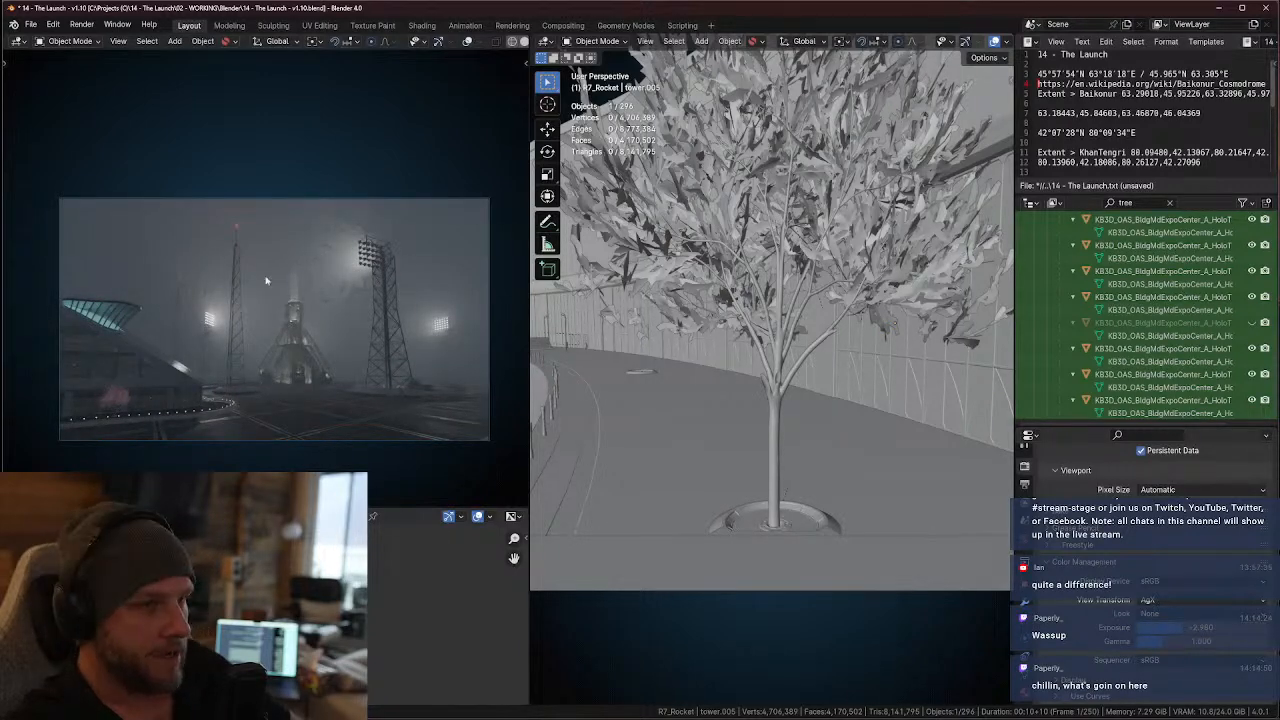
- Turn off viewport denoising in the Cycles sampling settings
click(1024, 485)
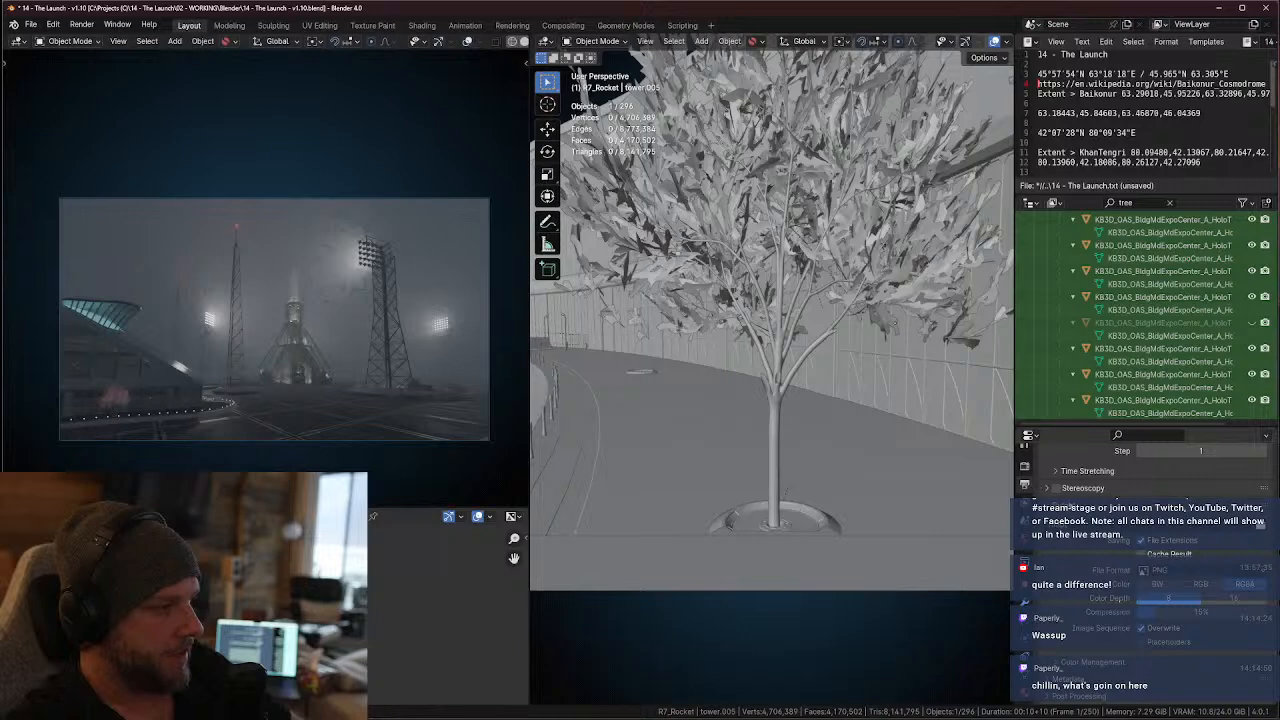
scroll(1081, 548, up, 5)
click(1024, 466)
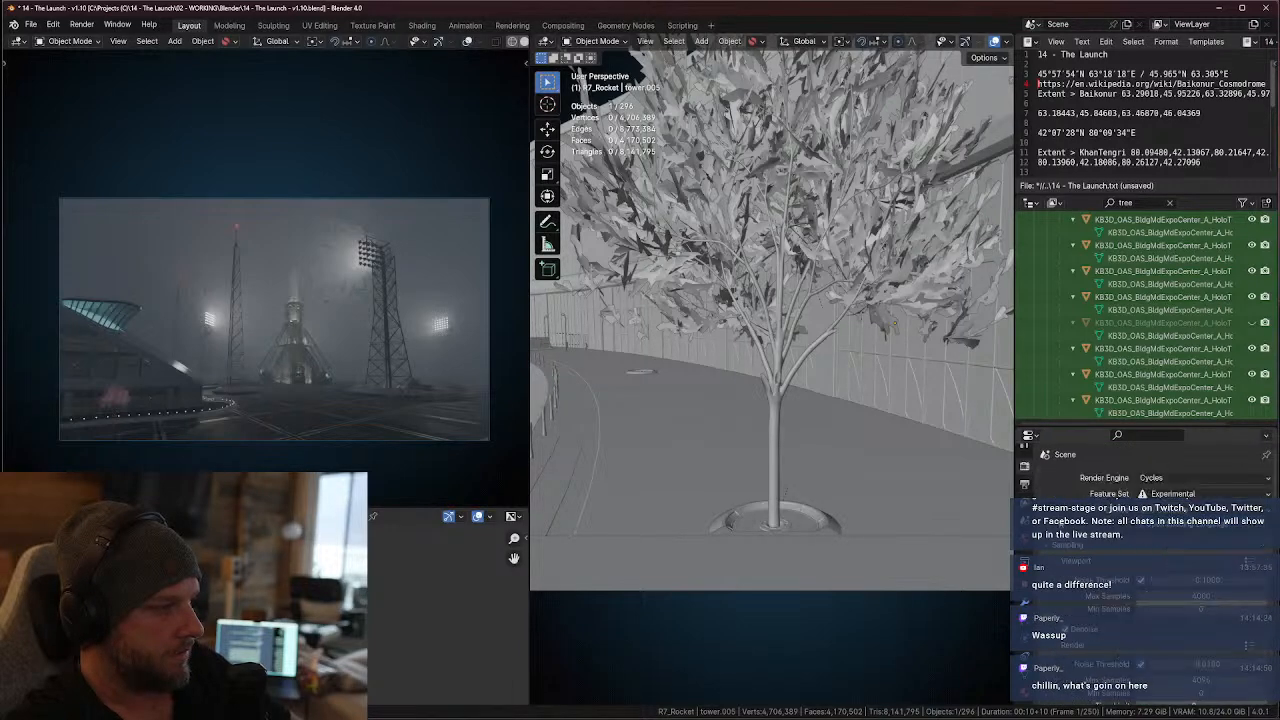
click(1064, 628)
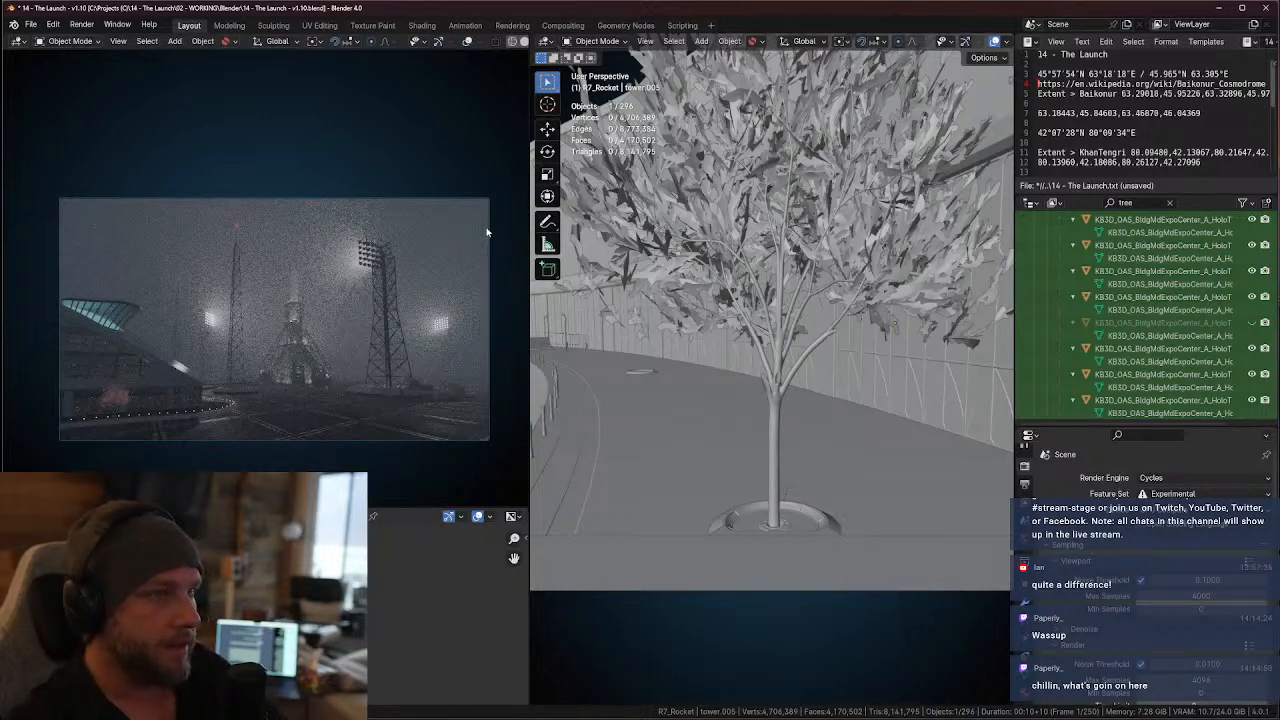
- Switch to the browser, load liinks.co/cafo in place of the Midnight Vigil page and select its address
key(alt+Tab)
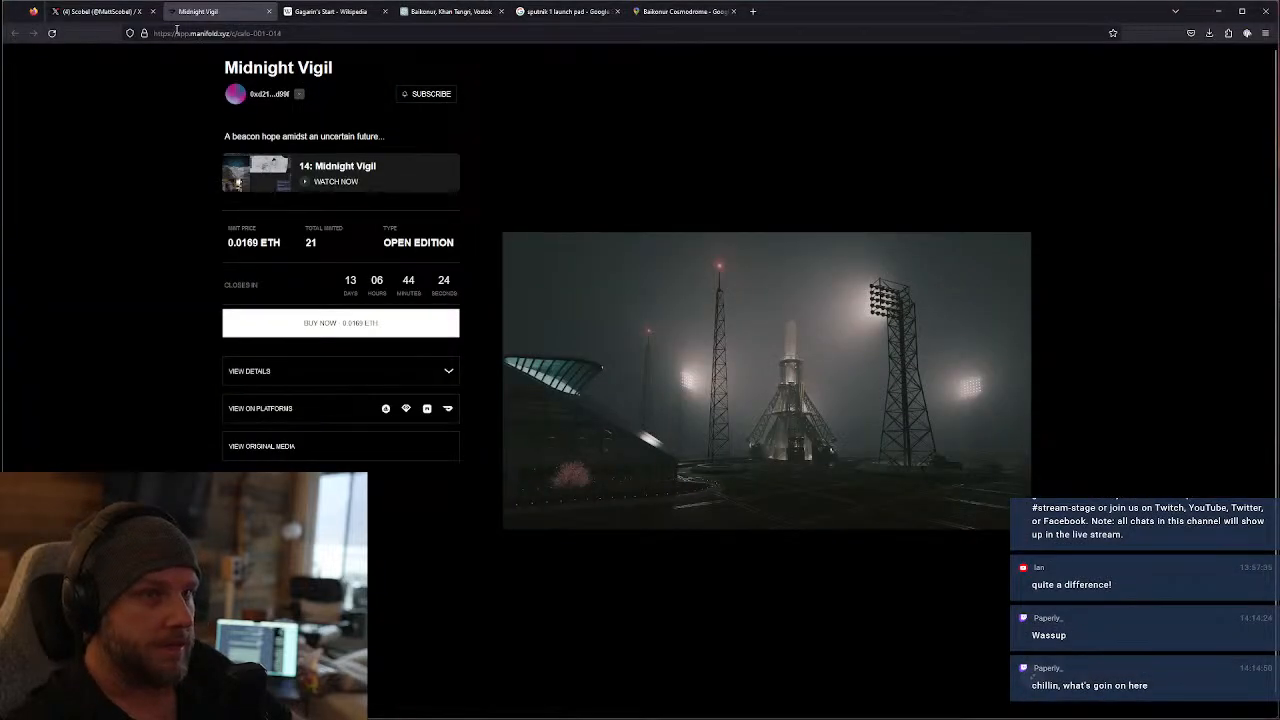
click(189, 35)
text(liink)
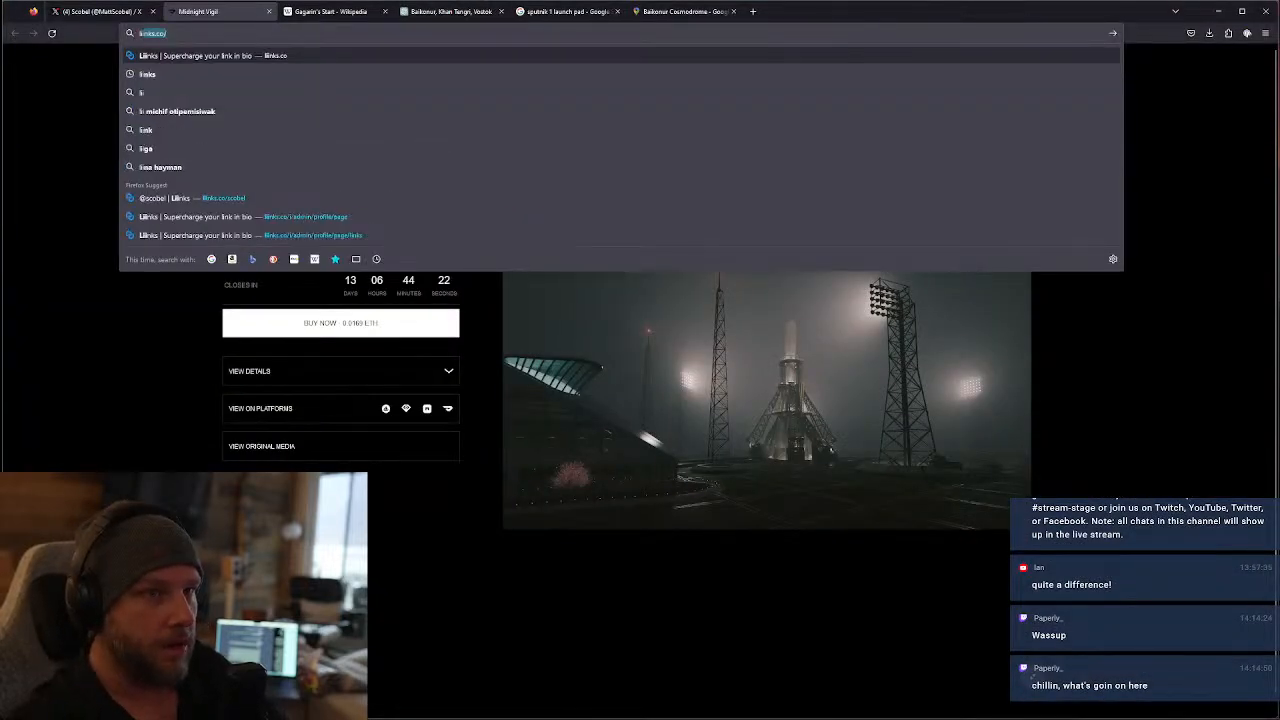
text(s.co)
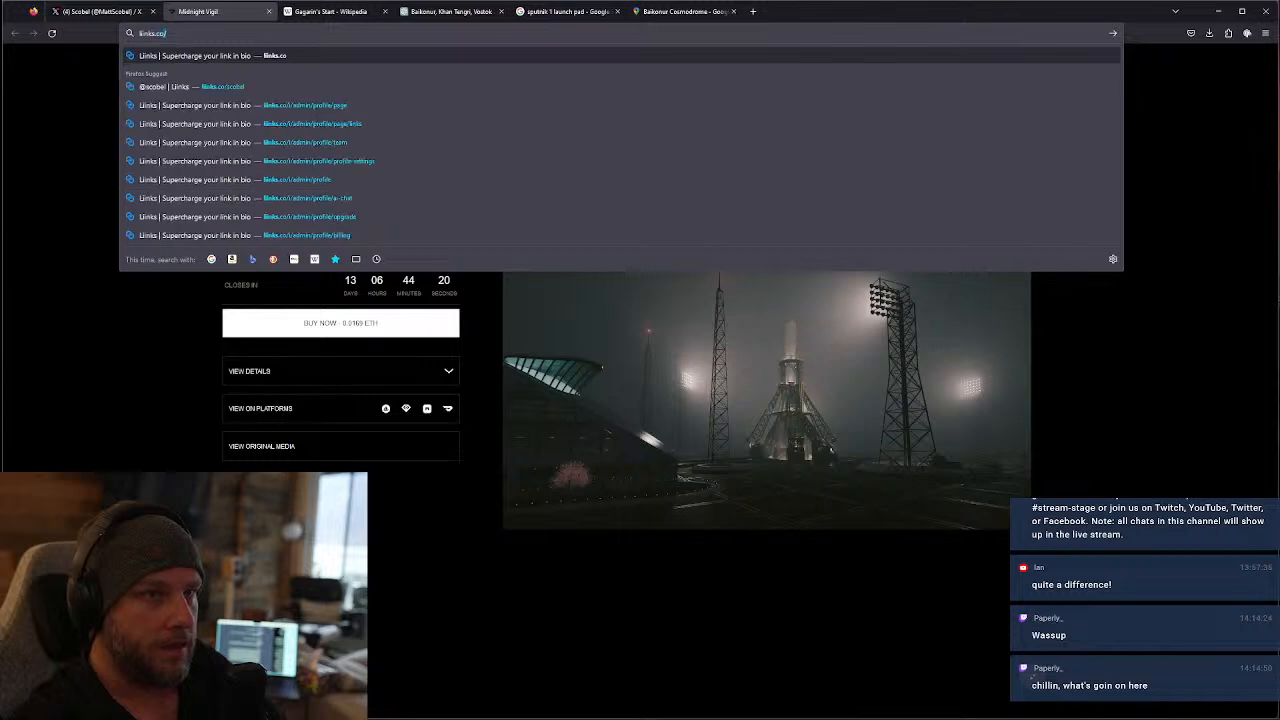
text(/cafo)
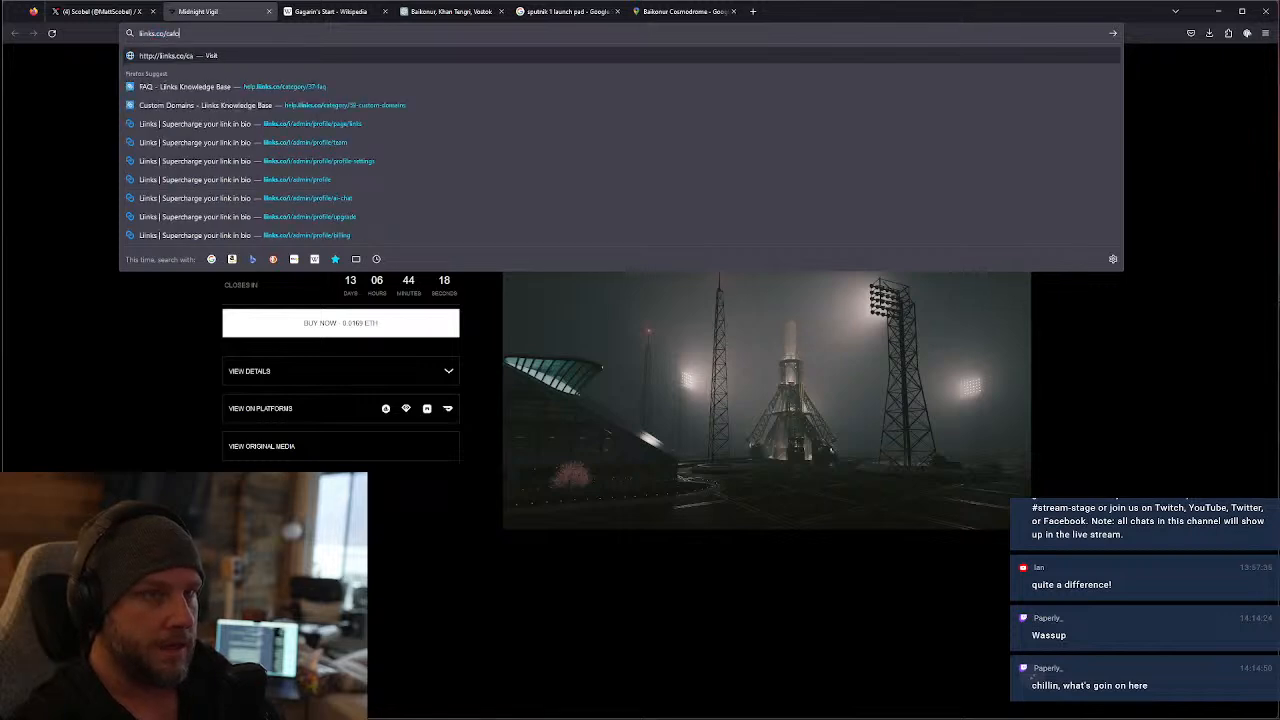
key(Return)
click(222, 33)
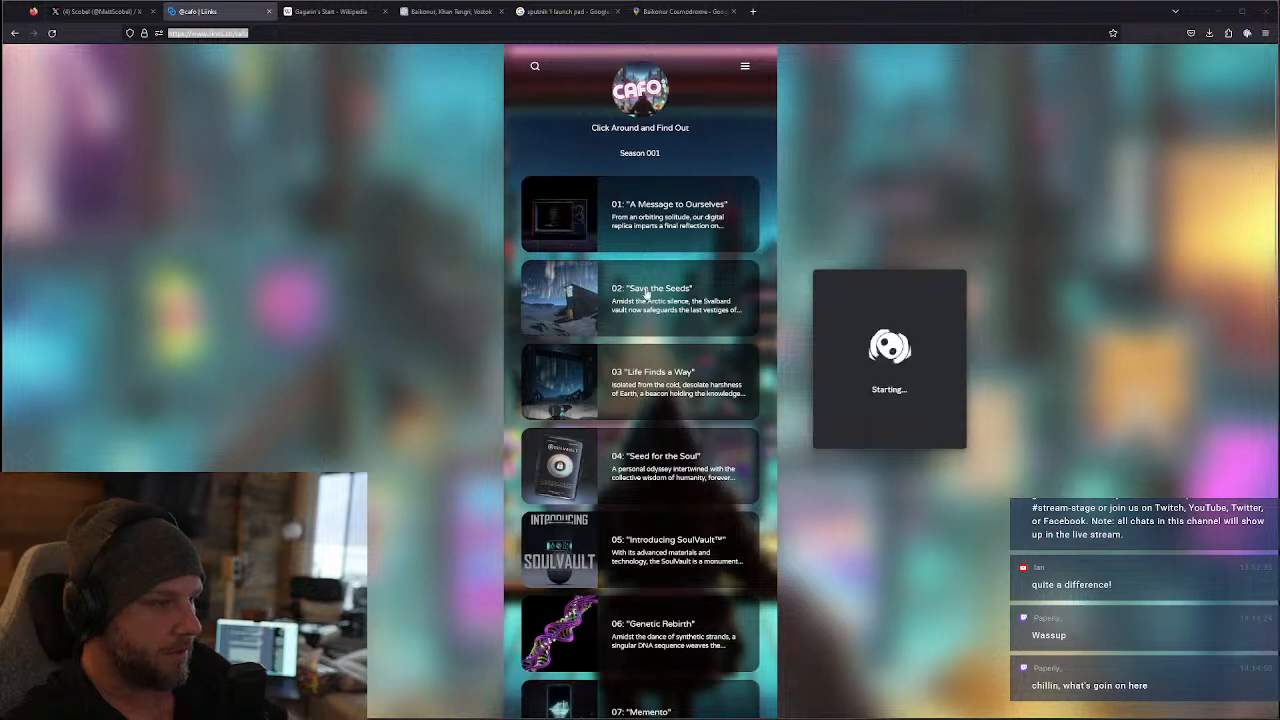
- Dismiss the Discord window and browse the Season 001 artwork list through 14: "Midnight Vigil" and the Entire Collection entry
scroll(600, 272, down, 2)
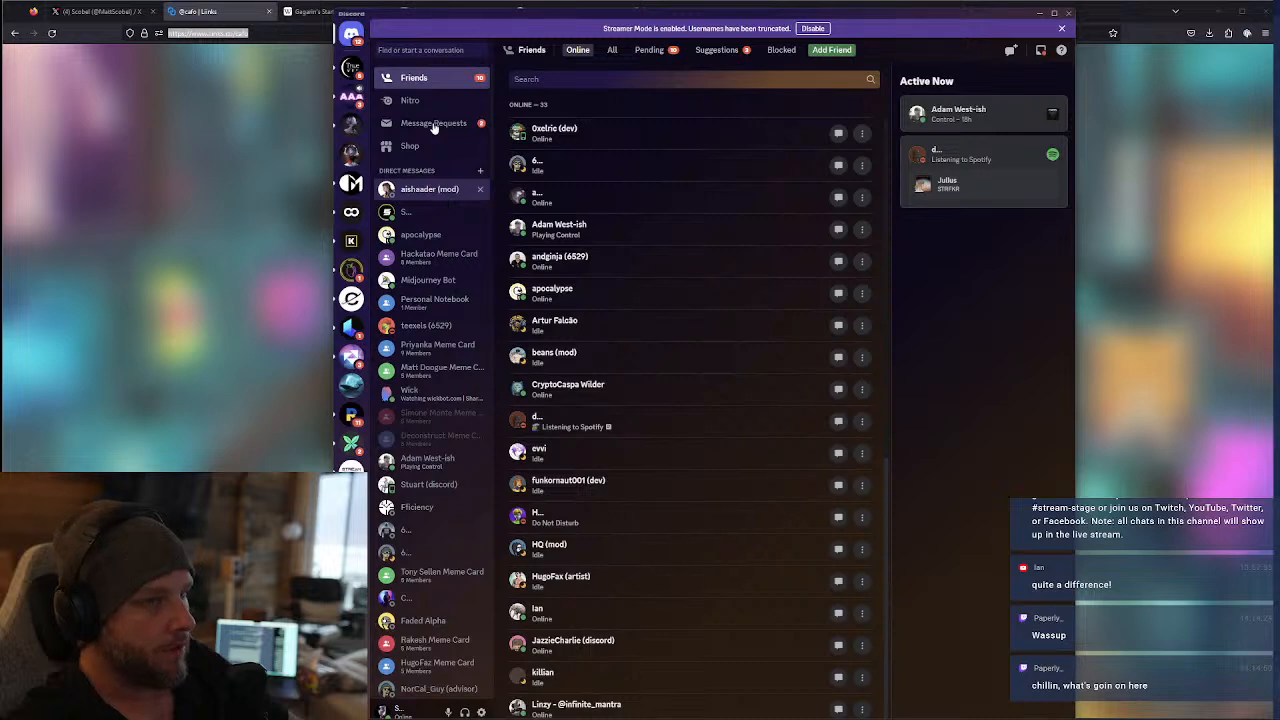
click(1040, 15)
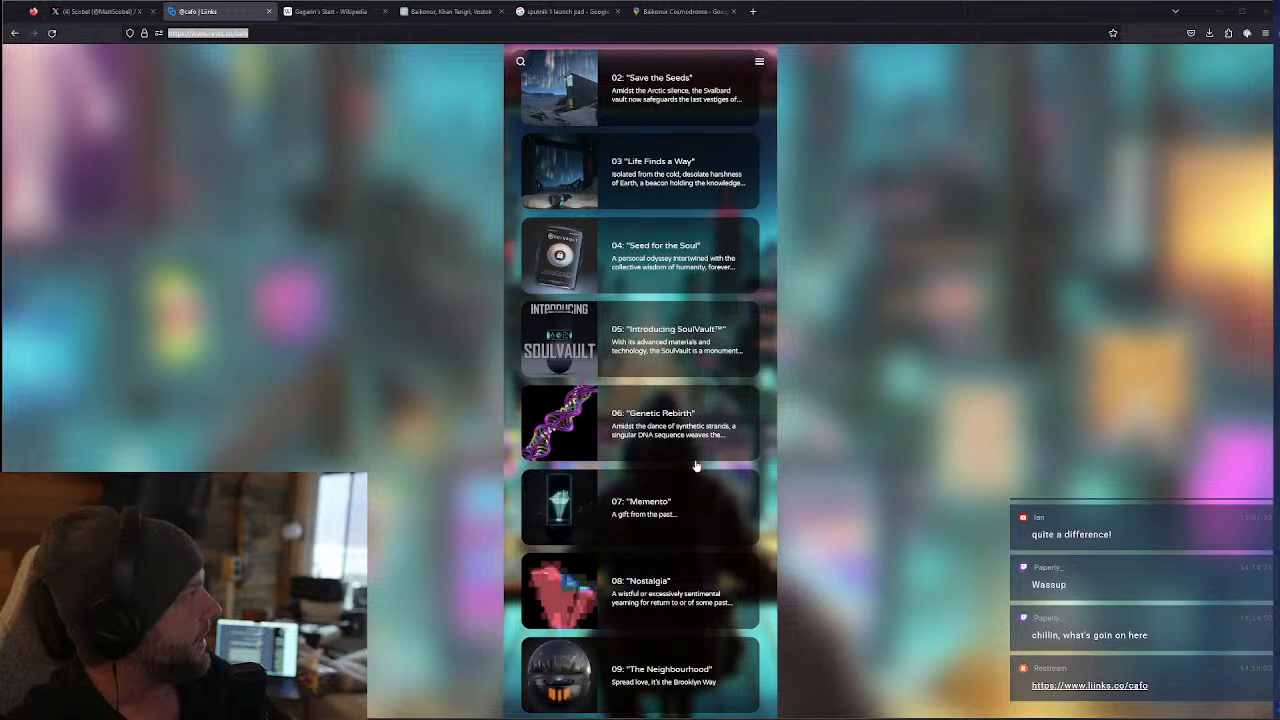
scroll(688, 448, down, 3)
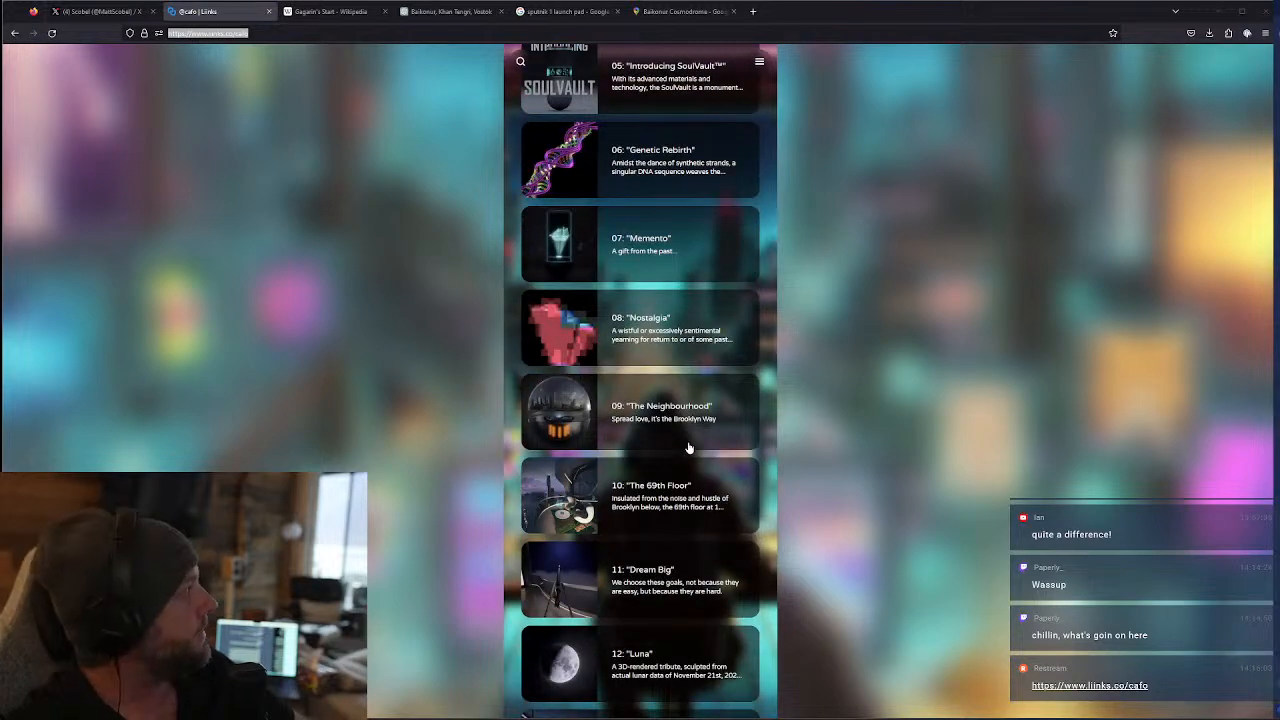
scroll(688, 448, down, 3)
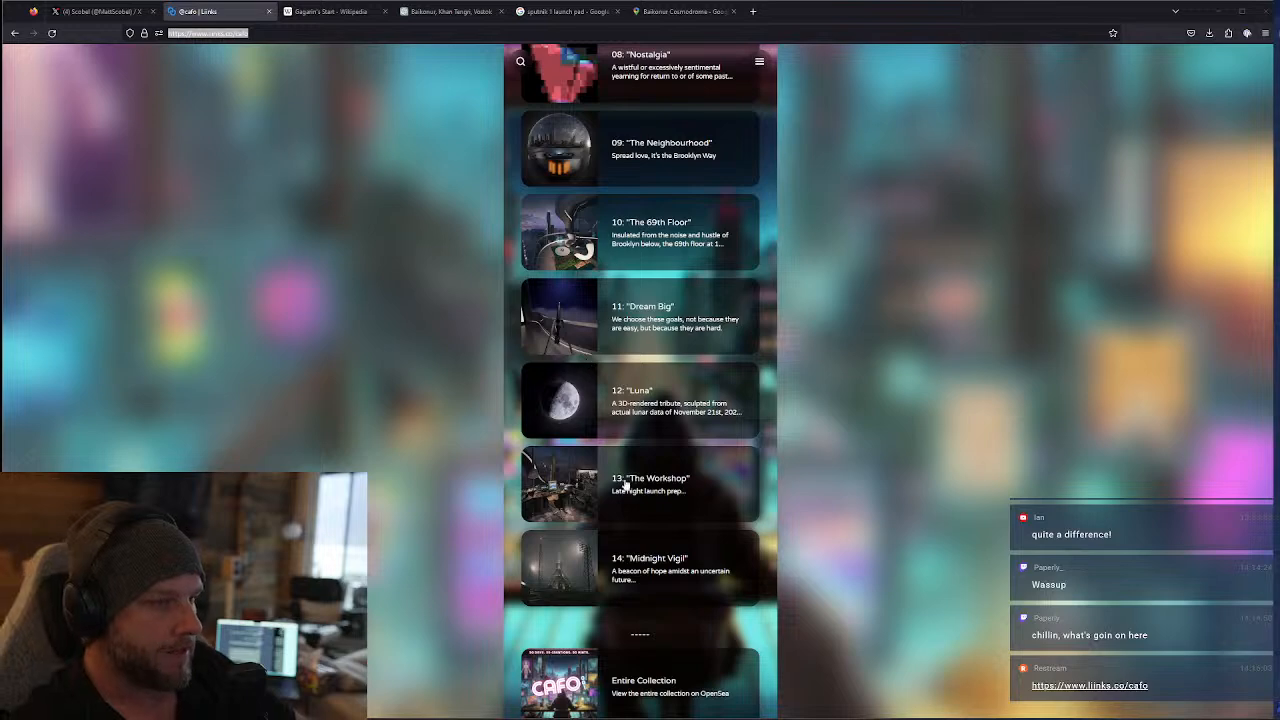
scroll(672, 505, down, 2)
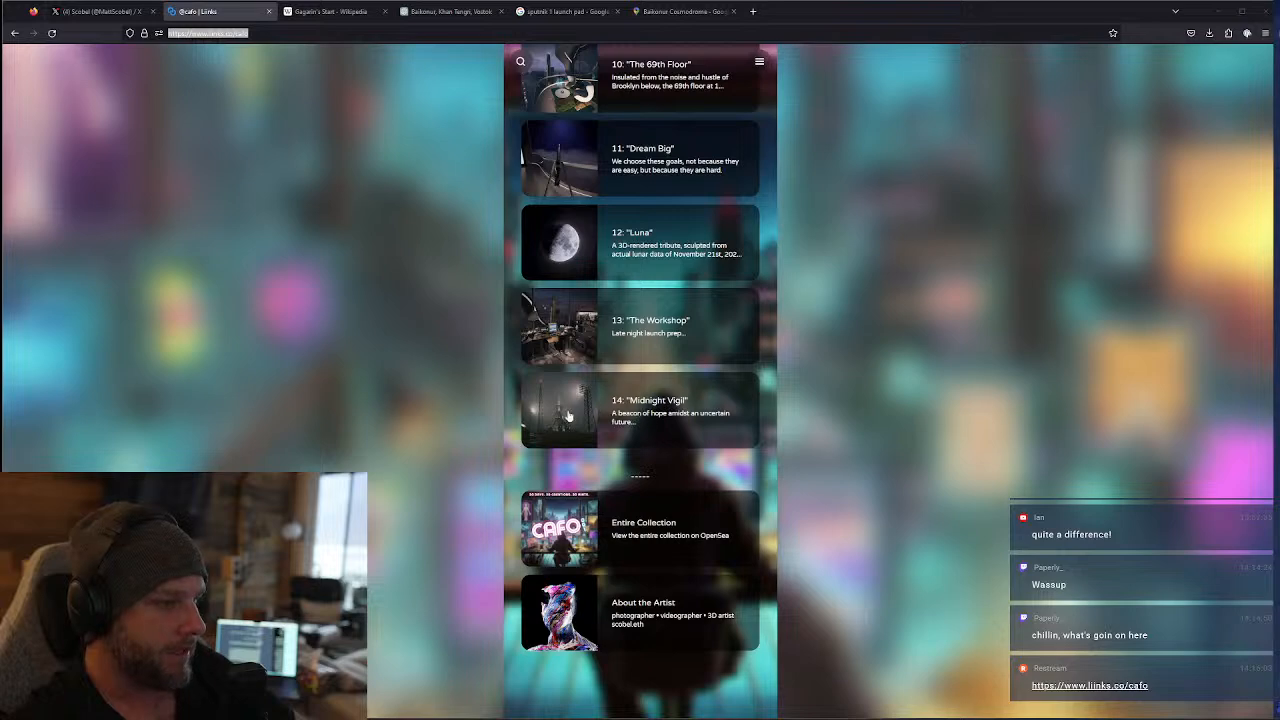
scroll(581, 395, up, 2)
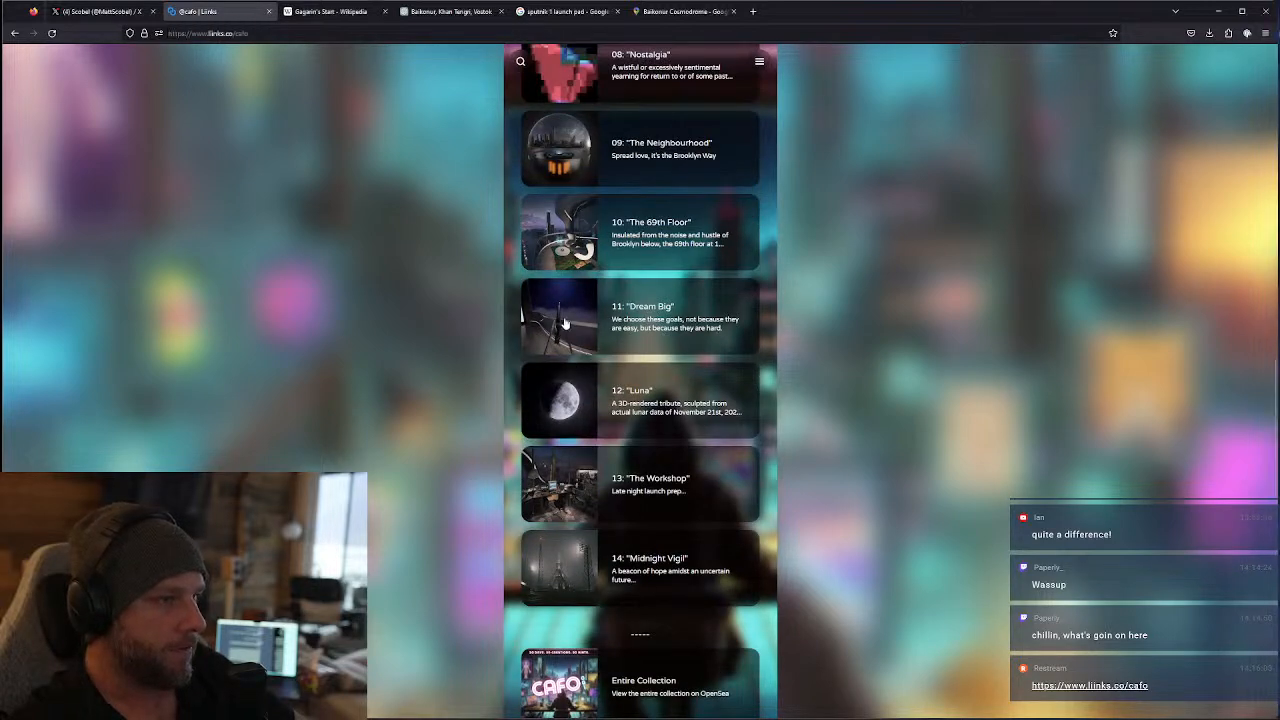
- View the 11: "Dream Big" and 12: "Luna" artwork pages from the list, and bring up the open wip post on X
click(640, 316)
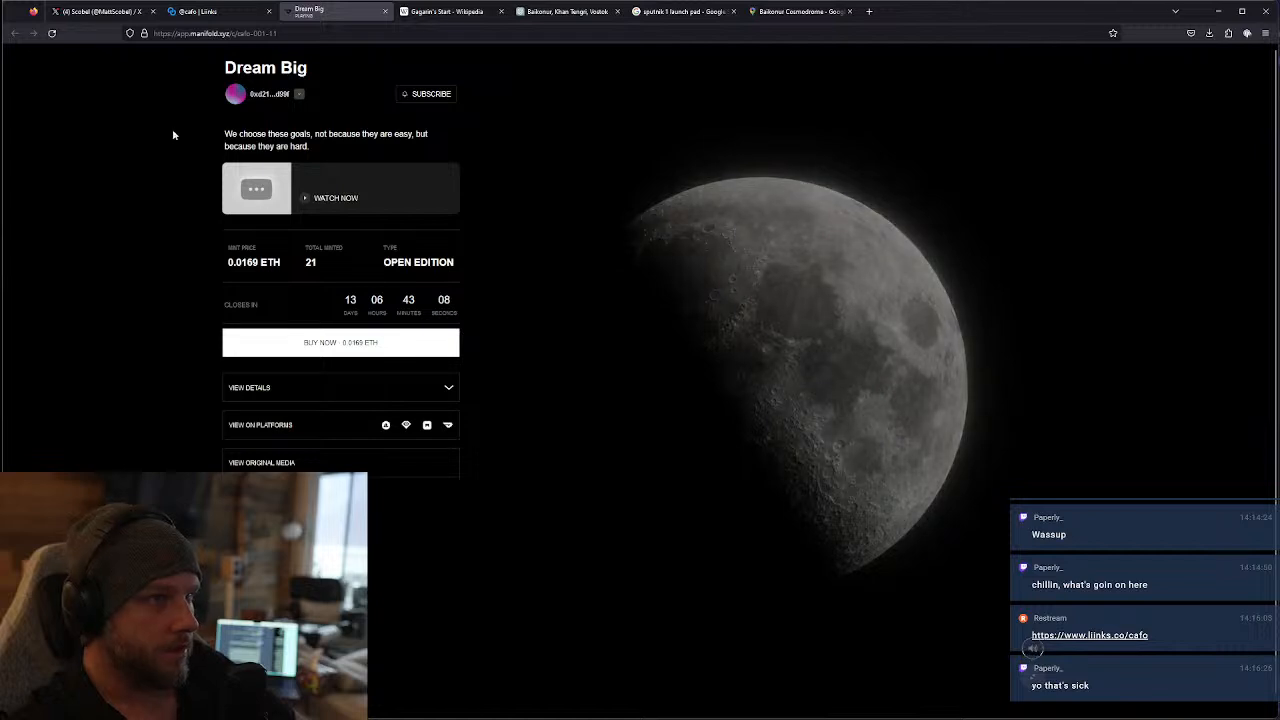
click(210, 11)
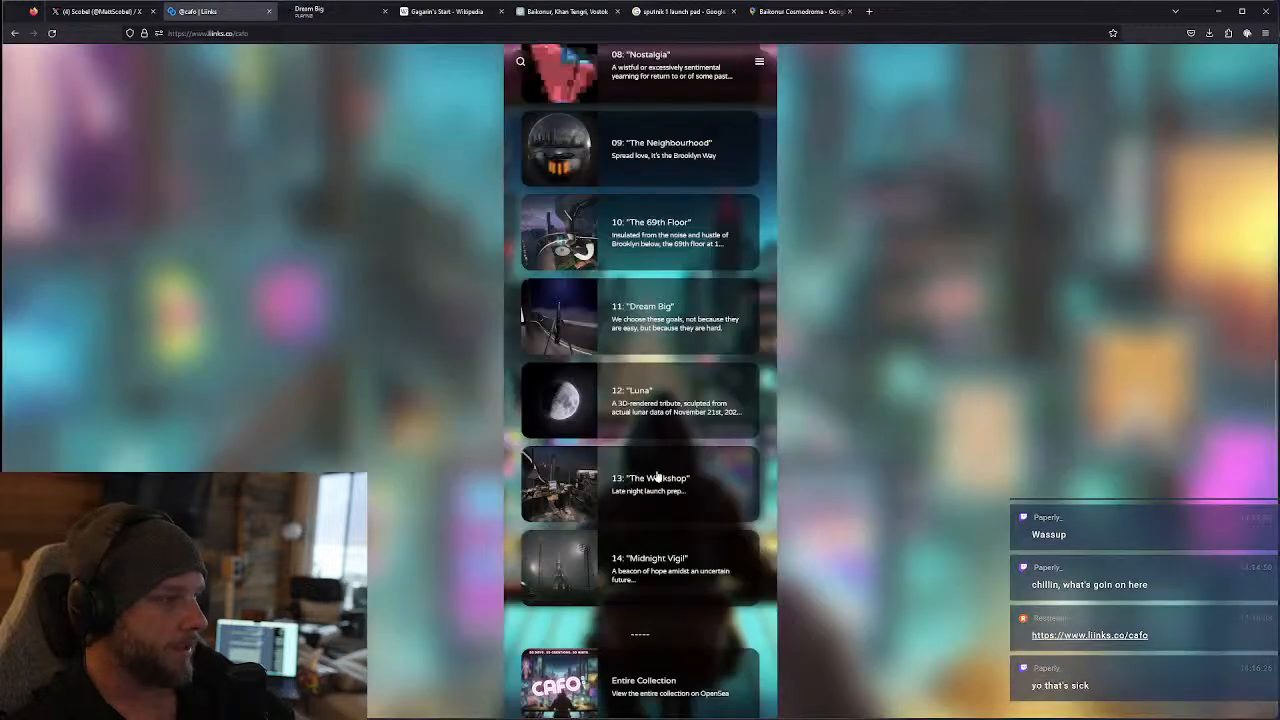
click(638, 416)
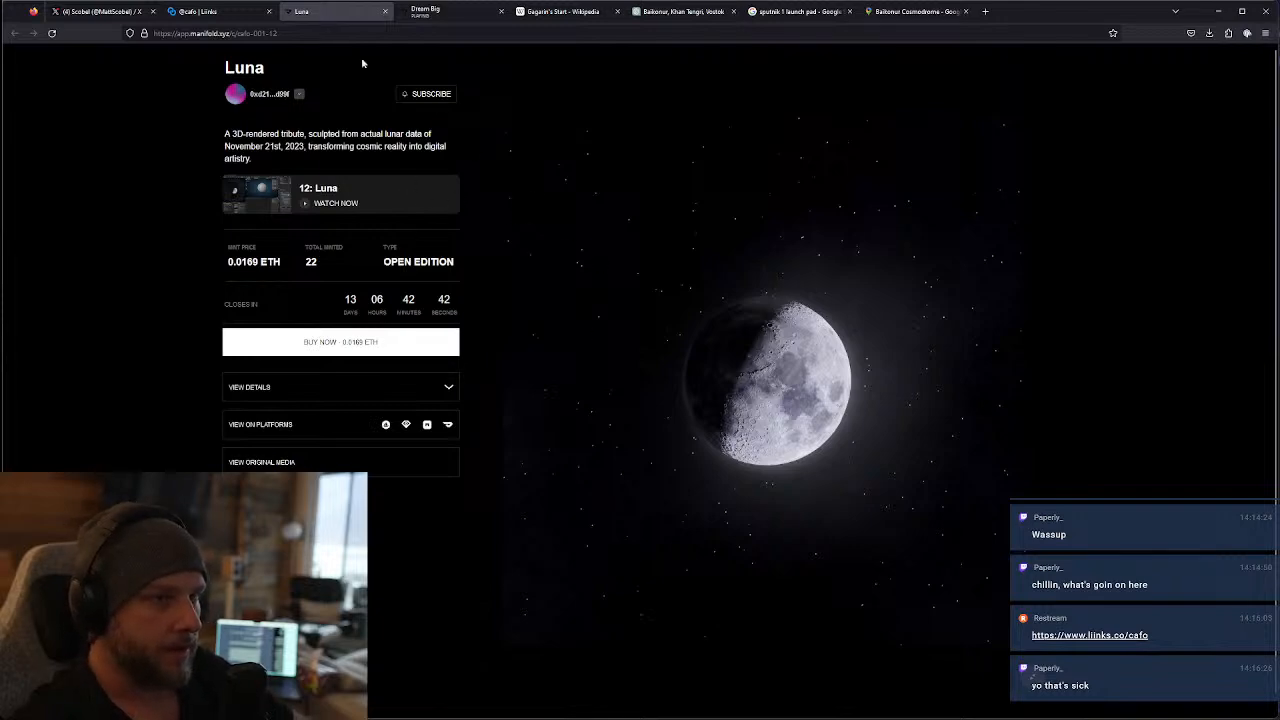
click(200, 11)
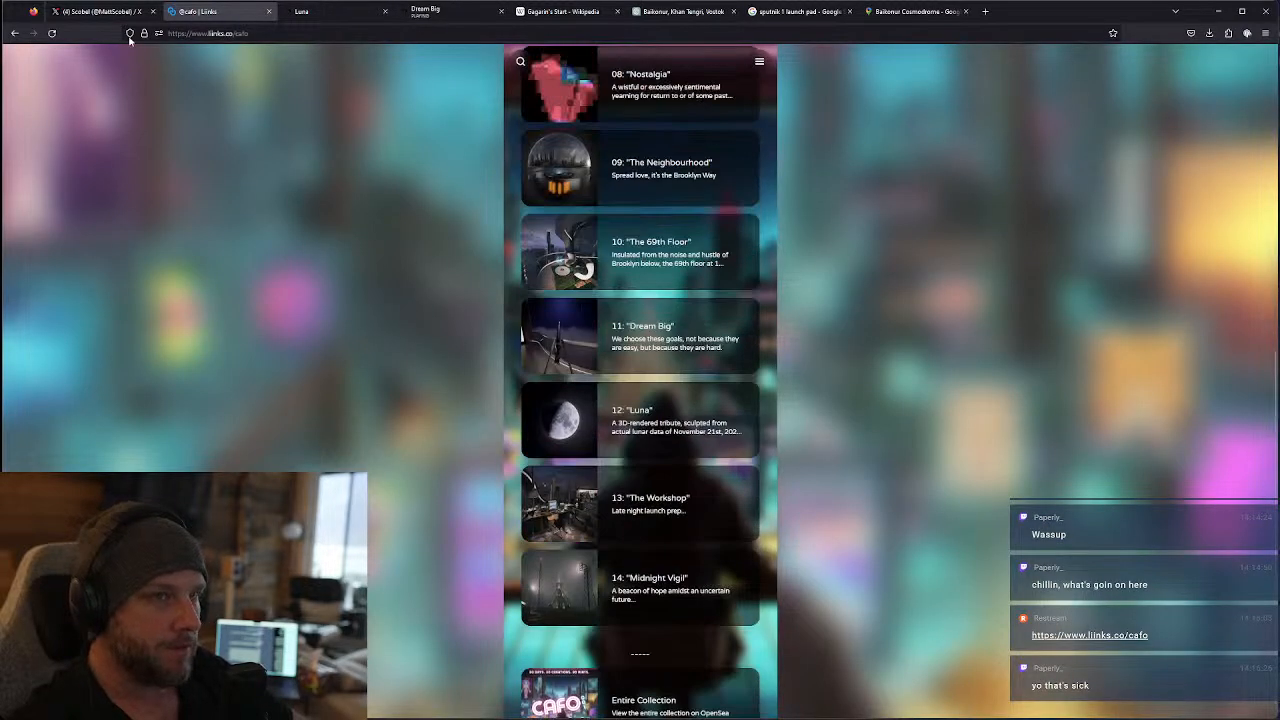
click(100, 11)
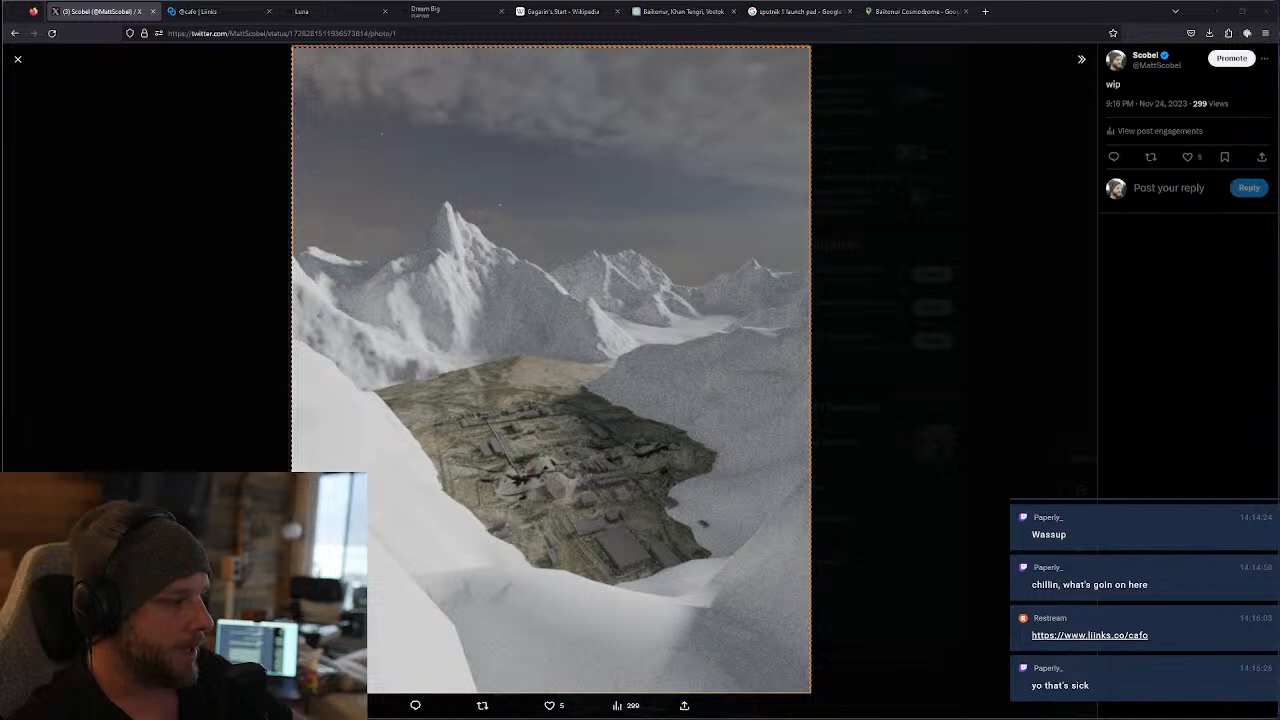
- Switch back to Blender and examine the launch center building, the trees beside it and the rocket pad from several angles
key(alt+Tab)
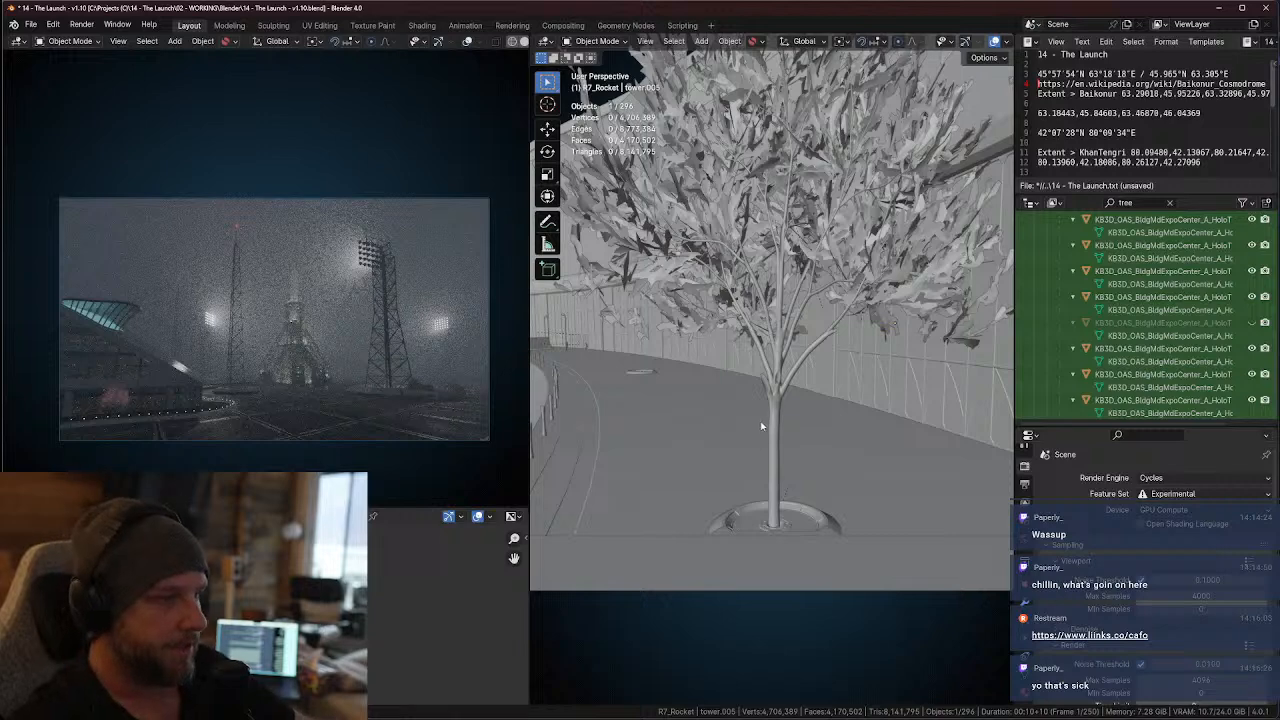
middle_drag(730, 417, 690, 462)
scroll(805, 434, down, 10)
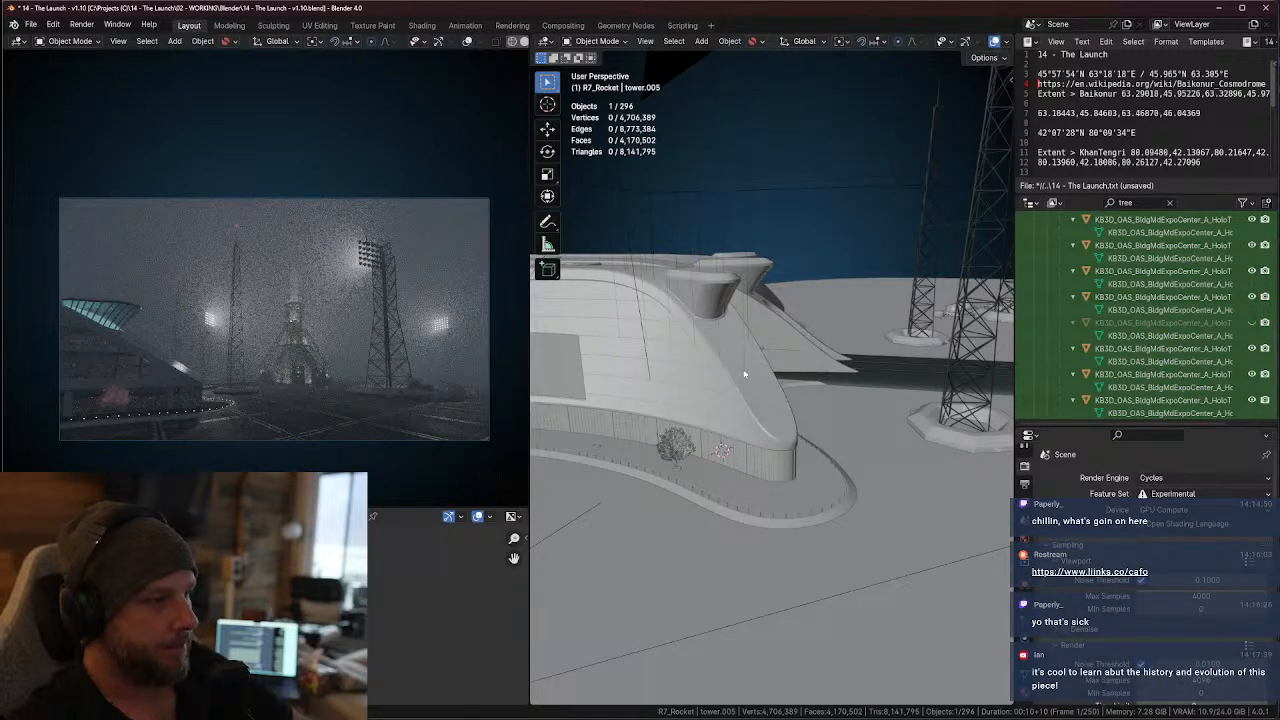
middle_drag(744, 374, 789, 404)
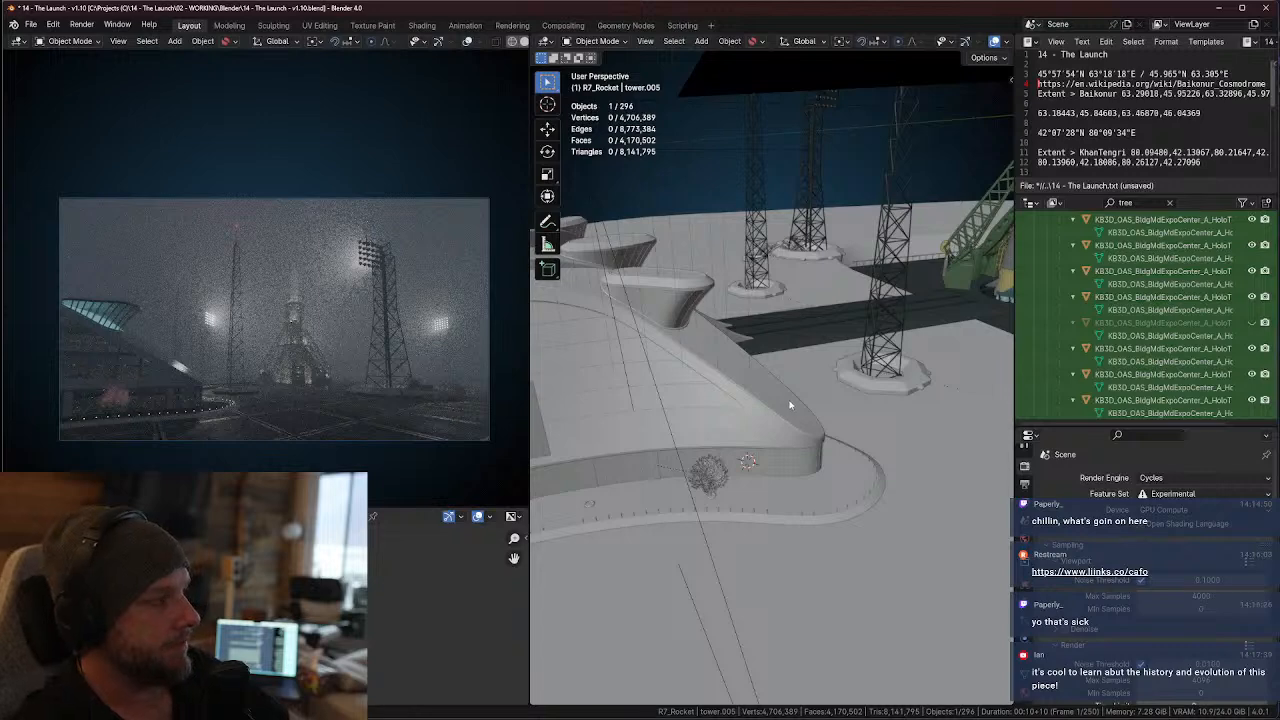
middle_drag(781, 333, 773, 390)
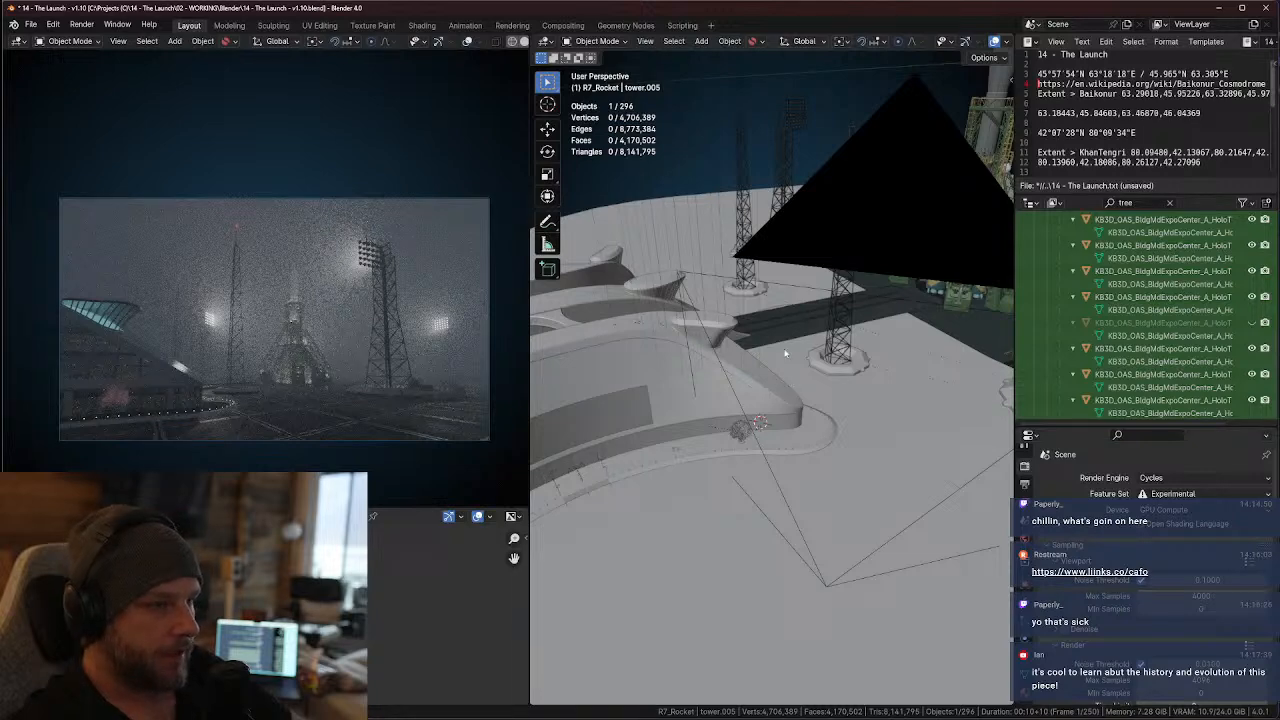
middle_drag(812, 363, 601, 546)
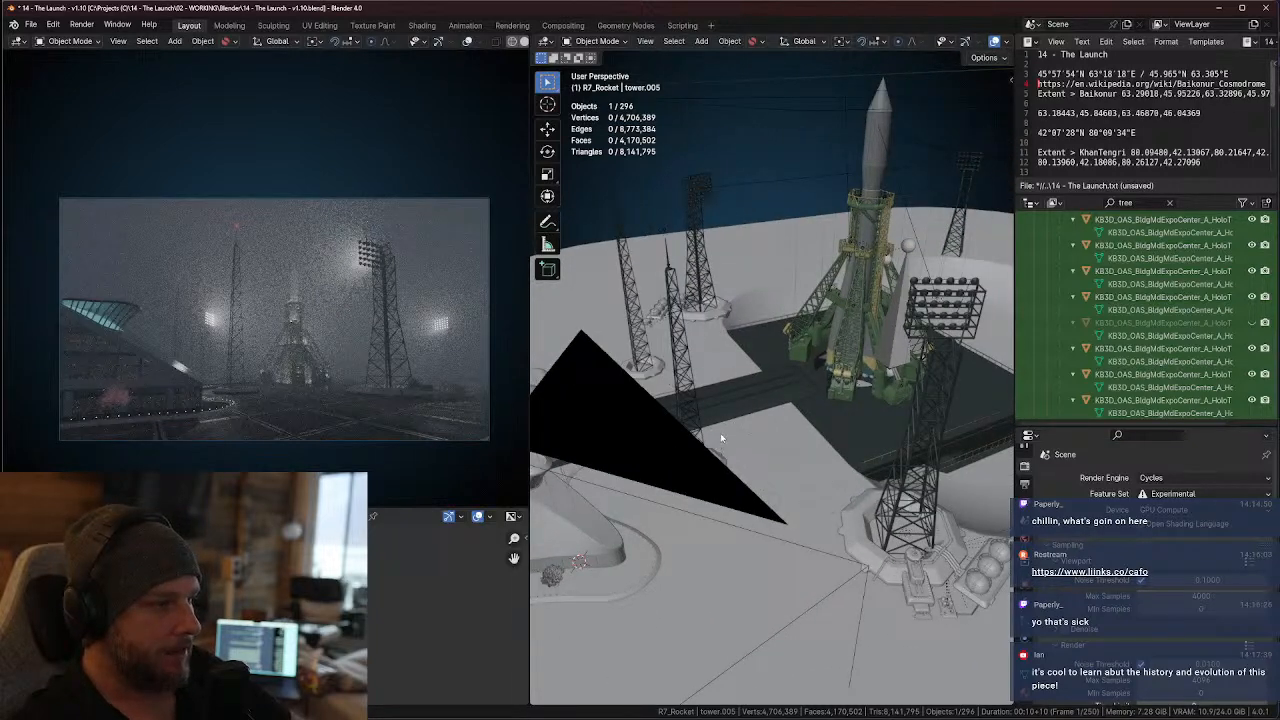
- Try isolating the curved main building of the expo center in Local View
middle_drag(714, 432, 787, 363)
scroll(729, 434, up, 2)
scroll(759, 398, up, 4)
click(771, 240)
key(KP_Divide)
key(KP_Divide)
scroll(859, 334, down, 9)
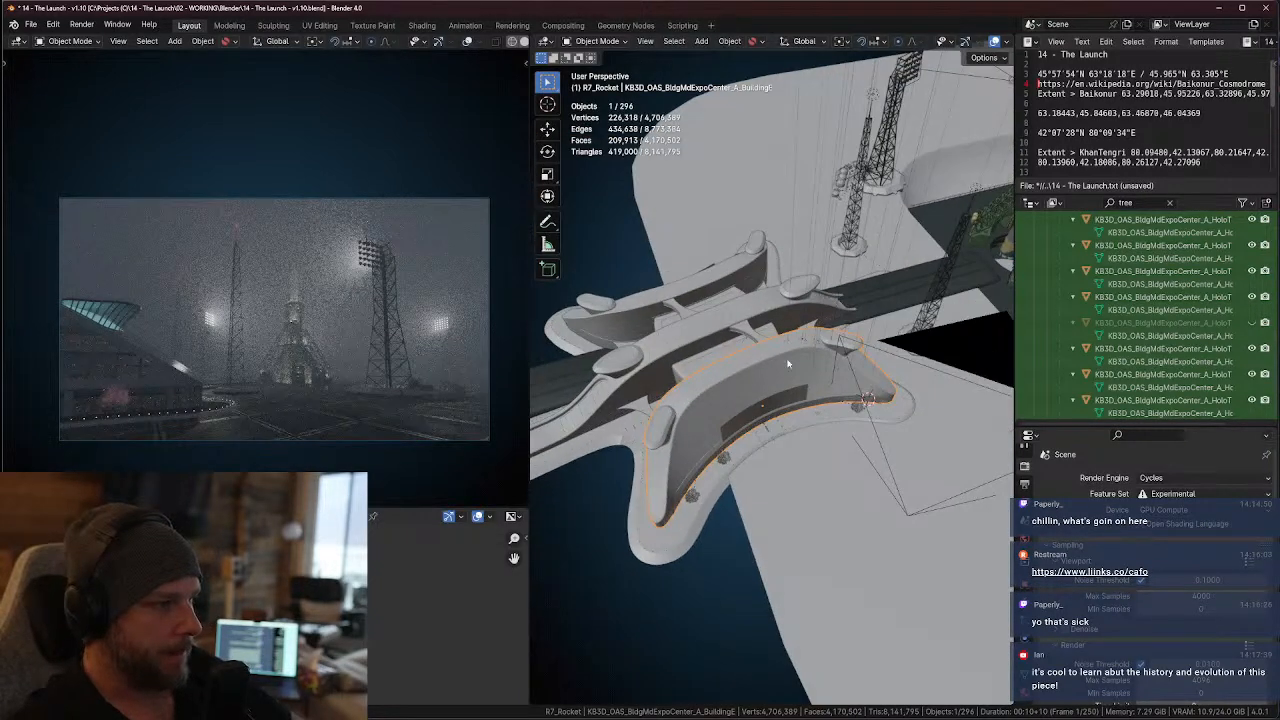
- Select the KB3D_OAS_BldgMdExpoCenter_A_grp parent in the outliner and clear the "tree" search filter
middle_drag(716, 324, 846, 343)
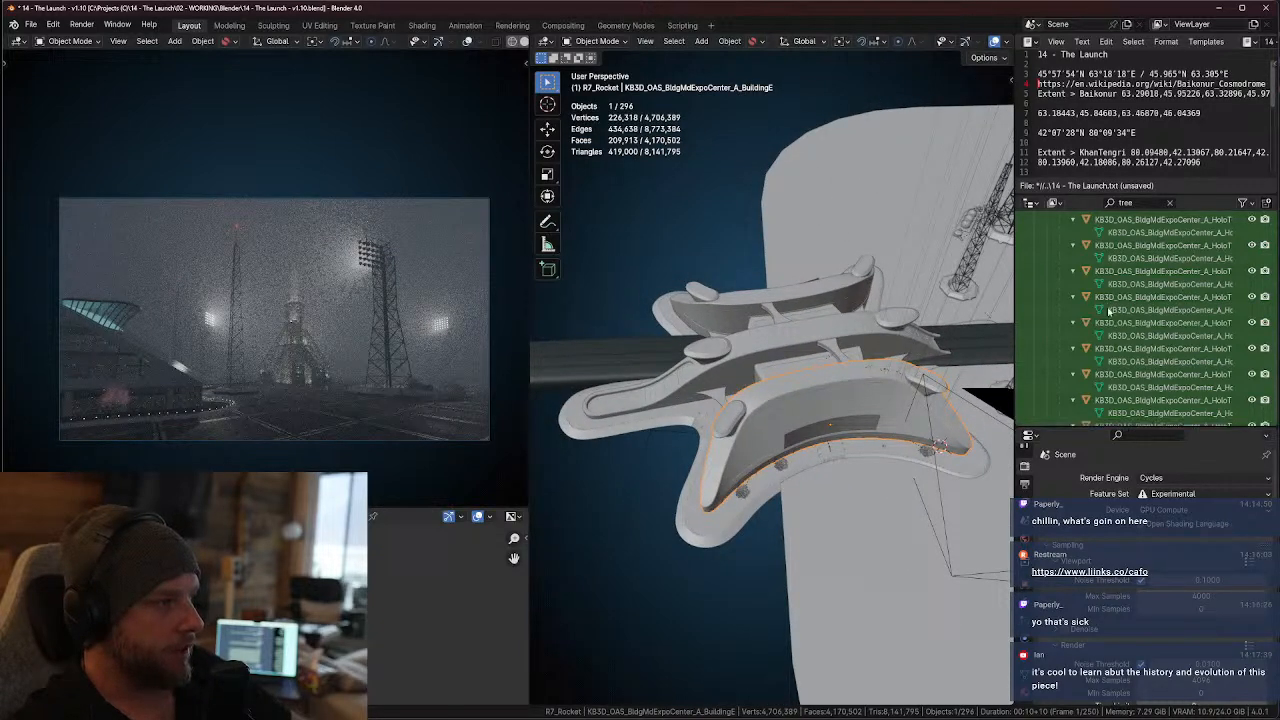
scroll(1120, 300, up, 3)
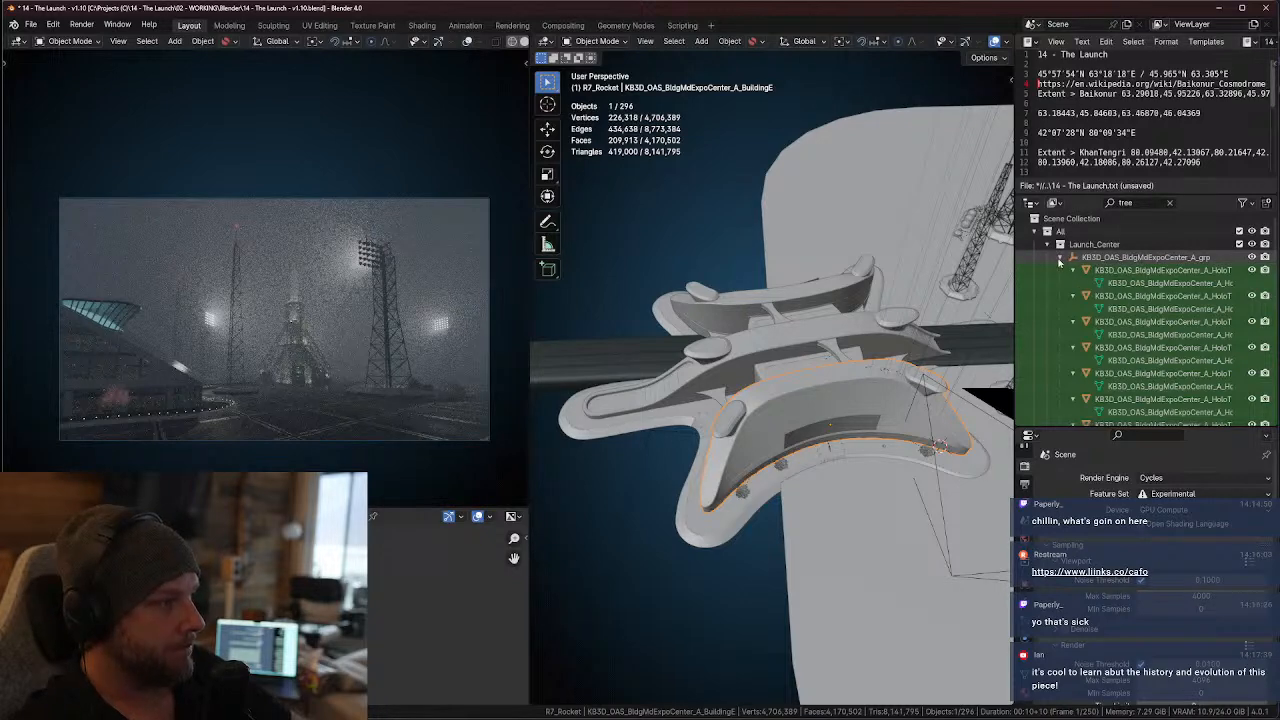
click(926, 276)
middle_drag(926, 276, 955, 287)
click(1112, 270)
click(1126, 258)
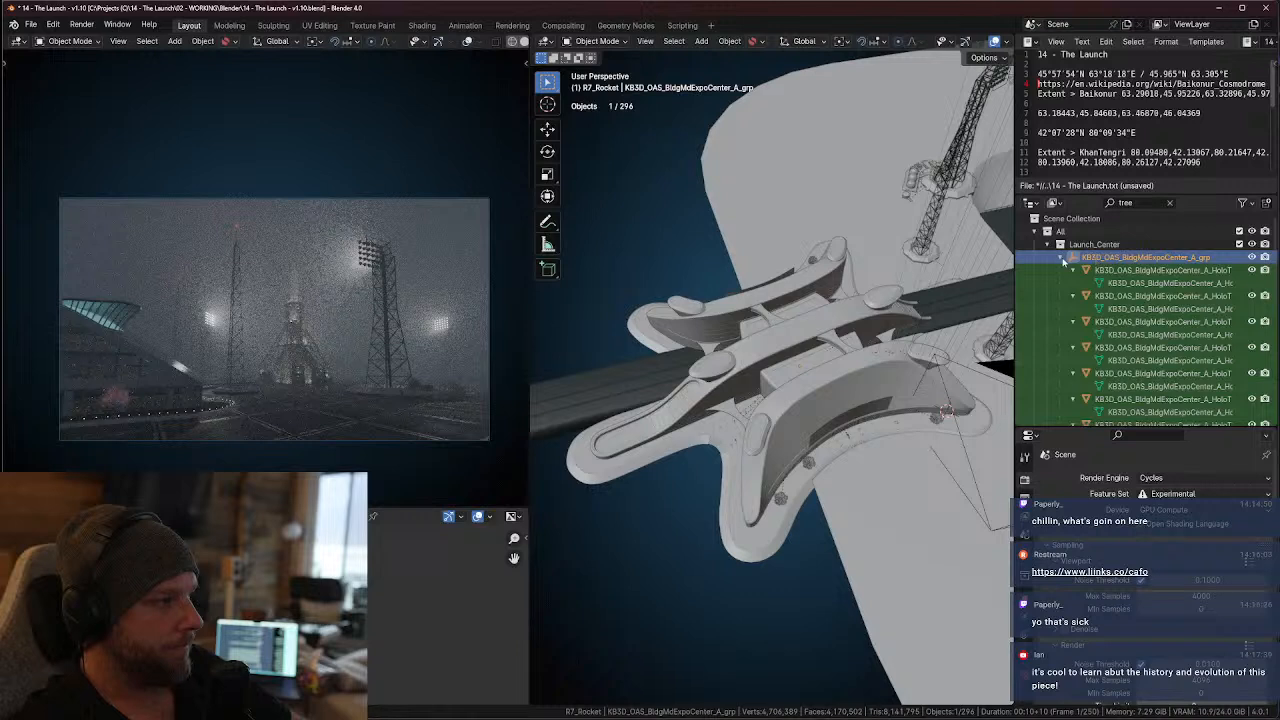
scroll(1100, 320, down, 5)
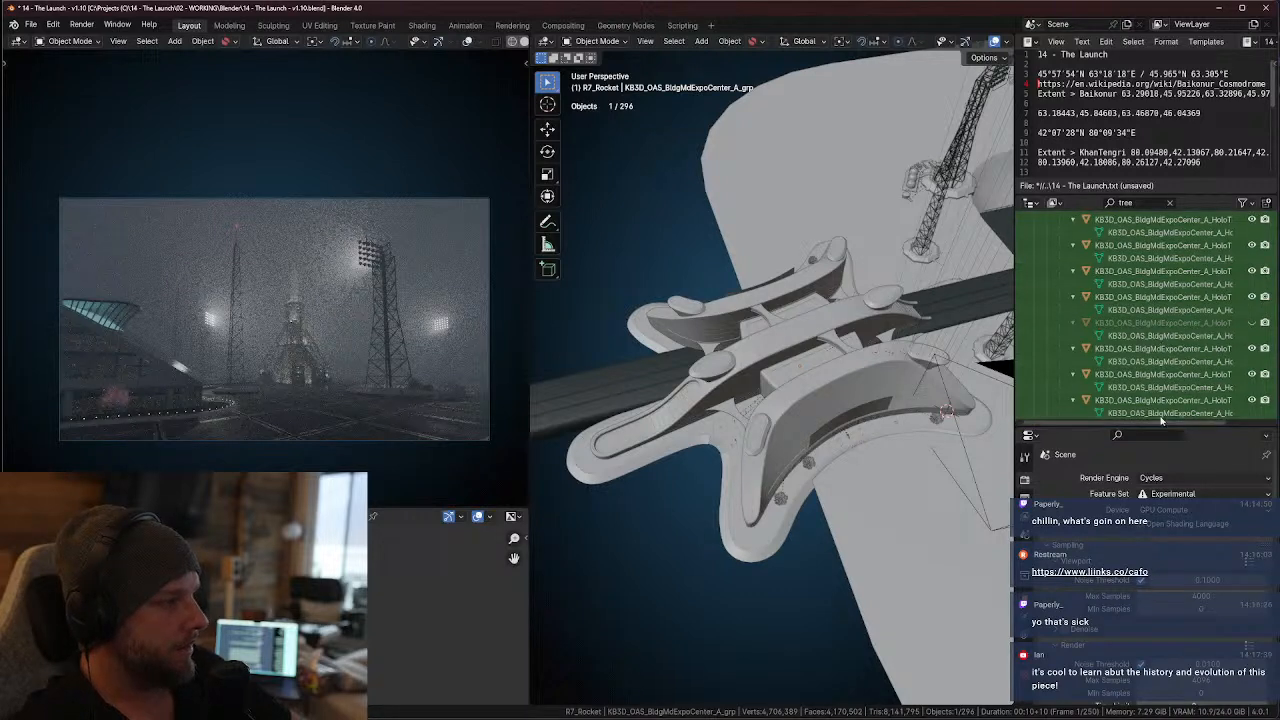
scroll(1130, 300, up, 5)
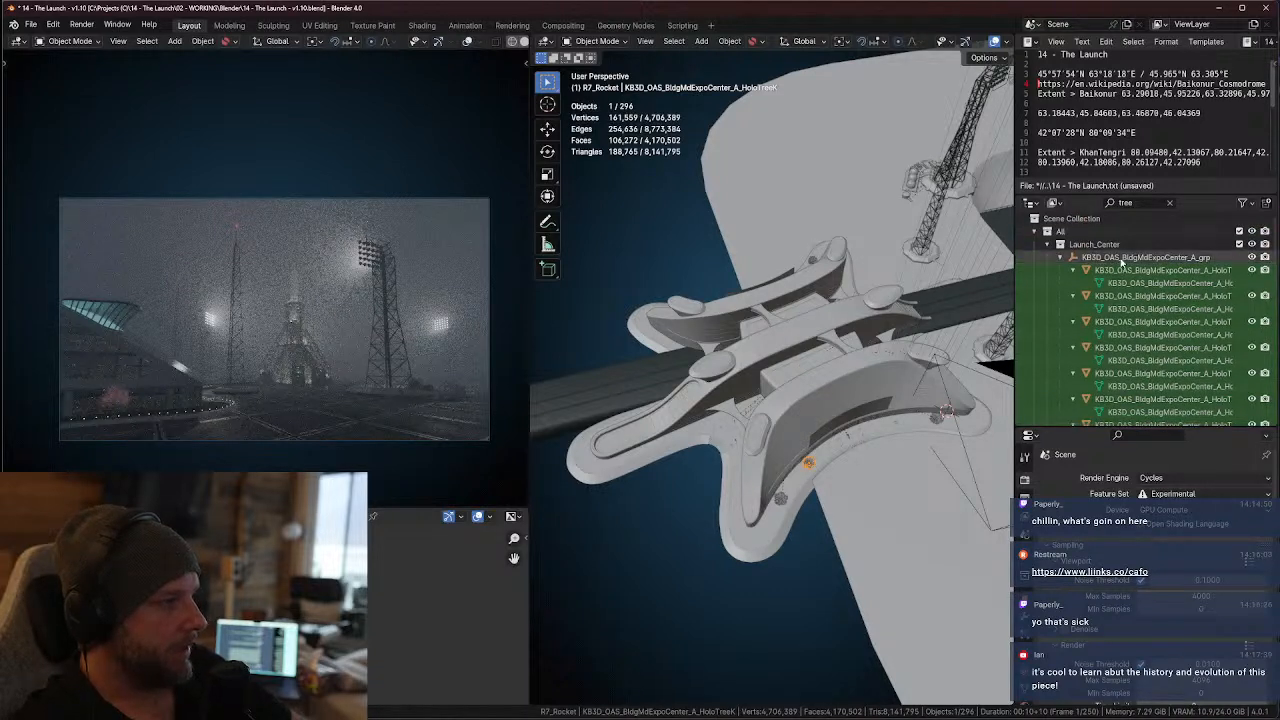
click(1170, 203)
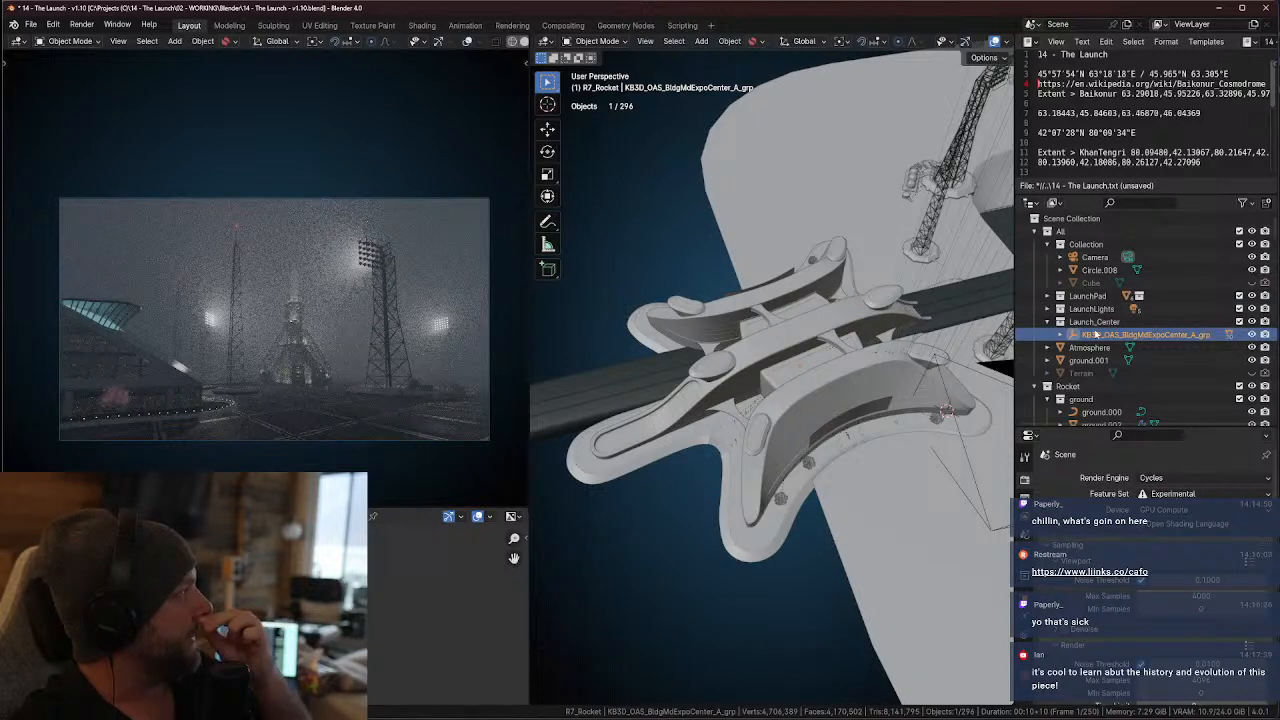
- Expand the KB3D_OAS_BldgMdExpoCenter_A_grp hierarchy, select all its child objects from Base through the trash cans and isolate them in Local View
click(1073, 334)
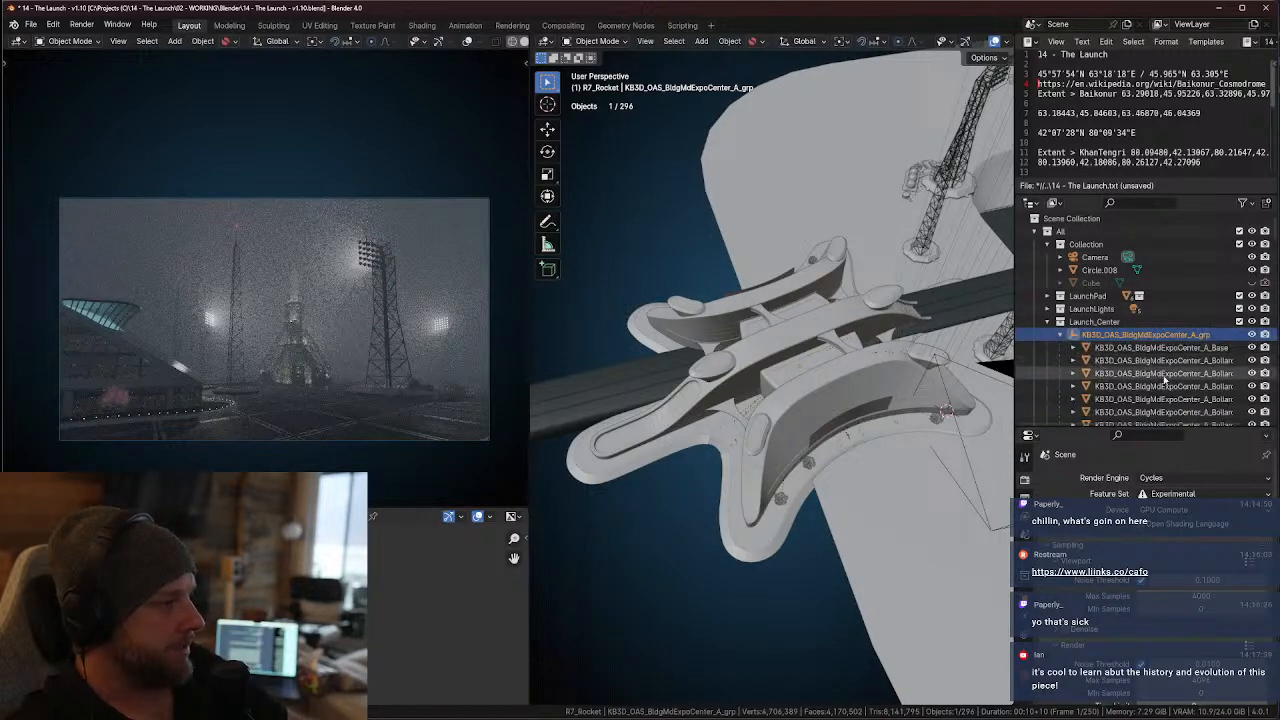
click(1145, 348)
scroll(1145, 350, down, 10)
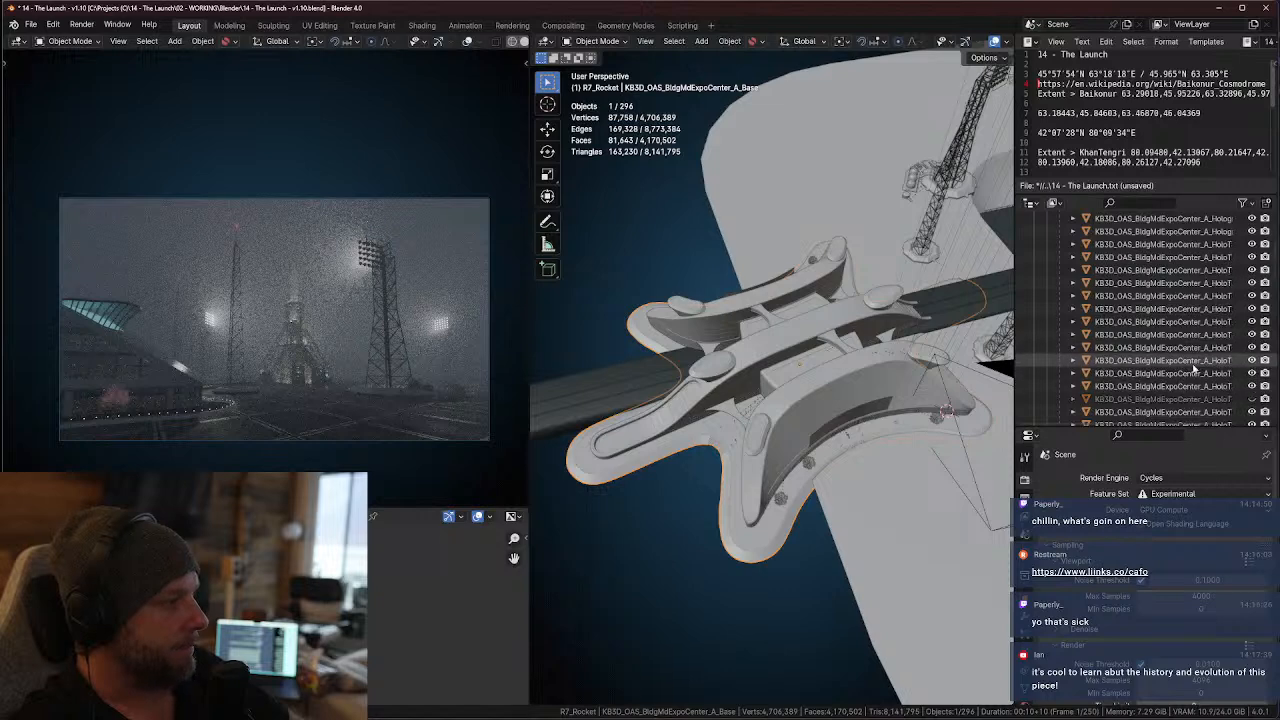
scroll(1183, 357, up, 8)
shift+click(1122, 296)
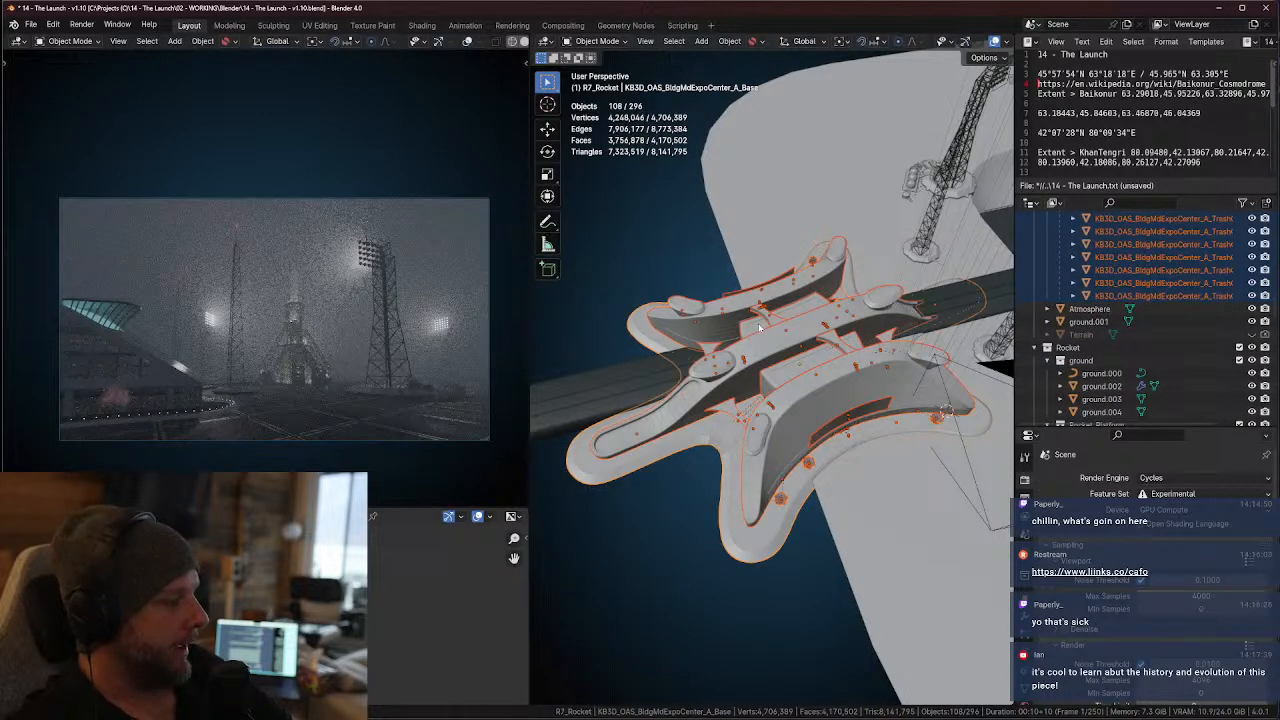
key(KP_Divide)
- Widen the 3D viewport, switch it to Rendered shading and frame the isolated expo center's facade and glass canopies up close
middle_drag(770, 370, 836, 381)
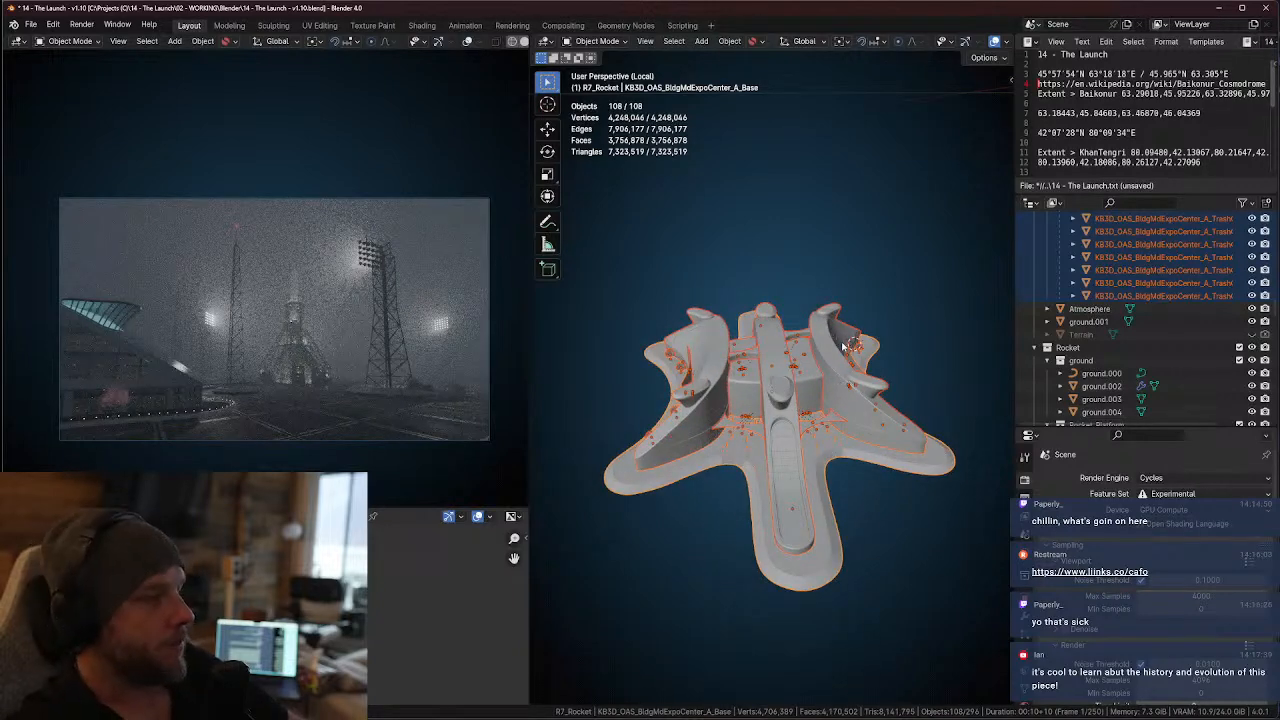
drag(1012, 283, 1129, 283)
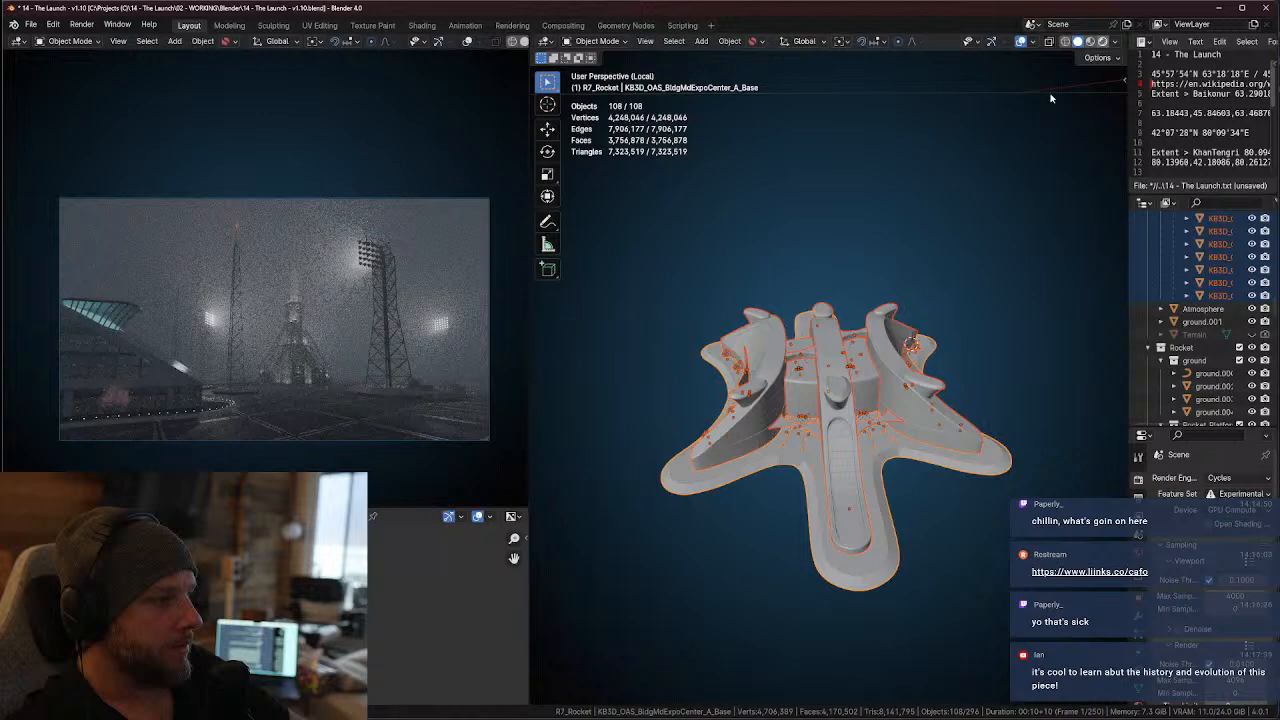
click(1102, 41)
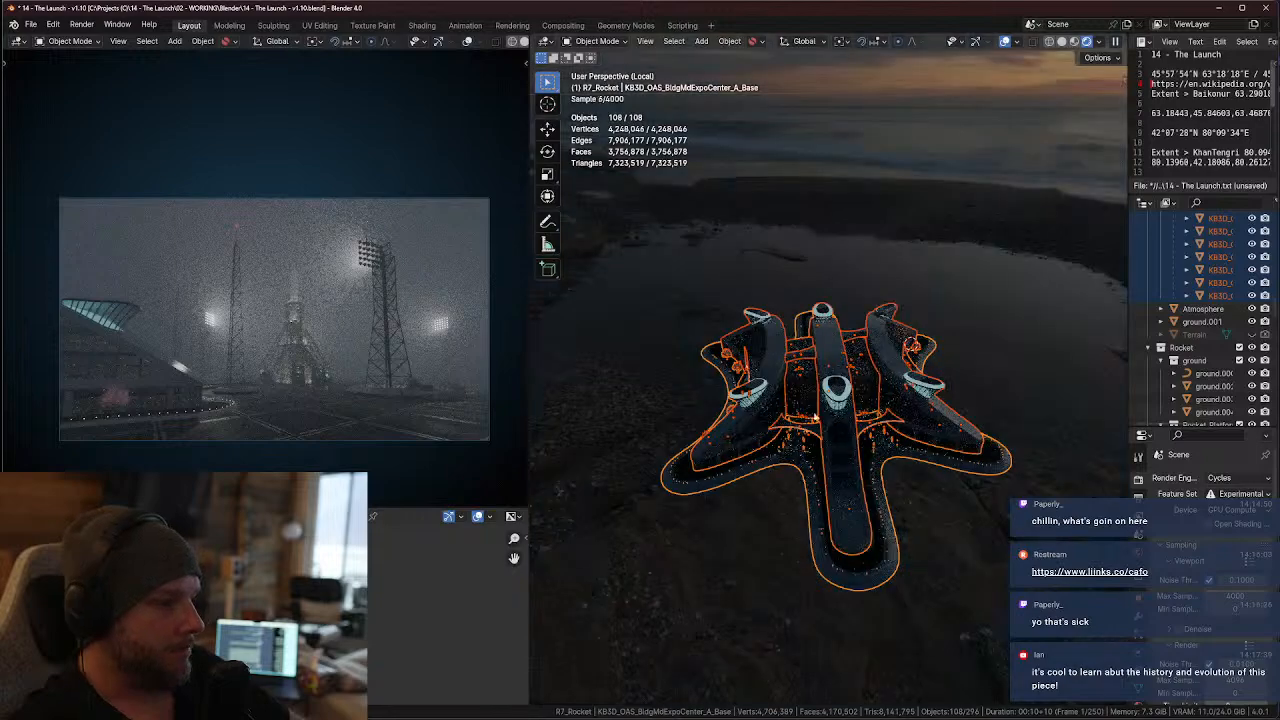
middle_drag(800, 442, 868, 384)
scroll(860, 427, up, 3)
scroll(850, 434, up, 3)
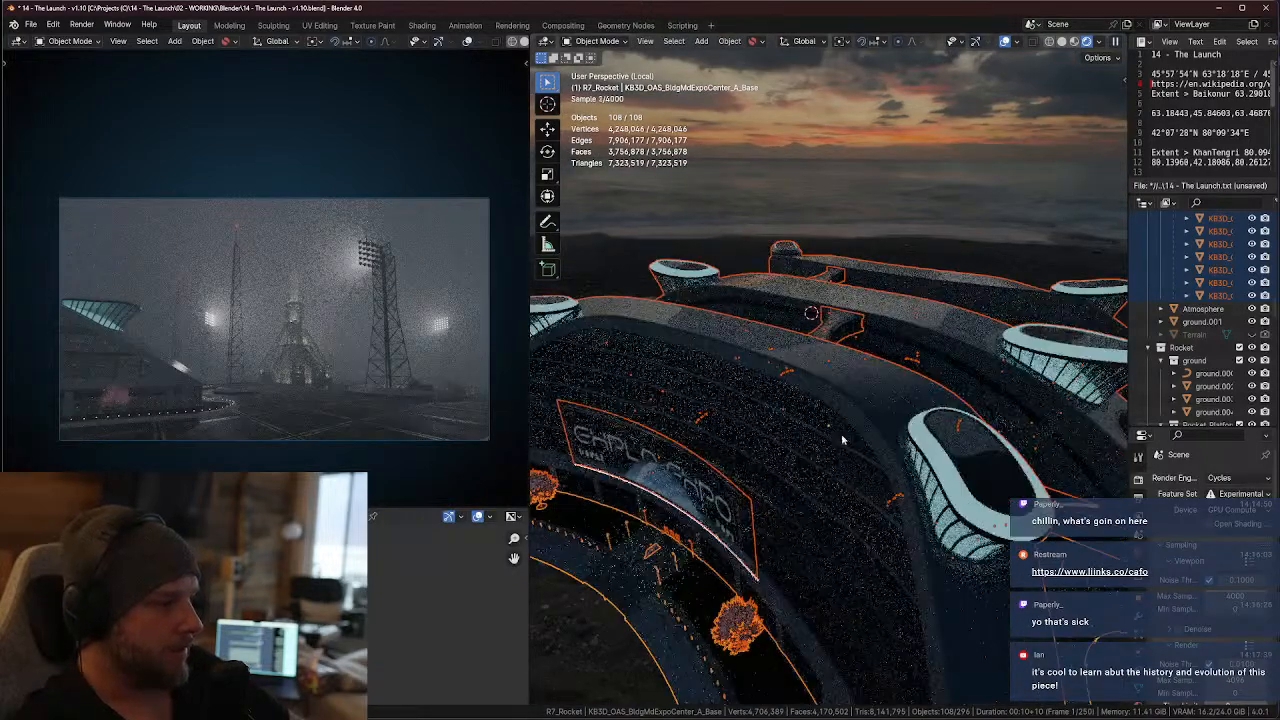
- Deselect all objects and examine the expo center's illuminated EXPLO EXPO facade and overall shape in the rendered viewport
middle_drag(843, 440, 897, 435)
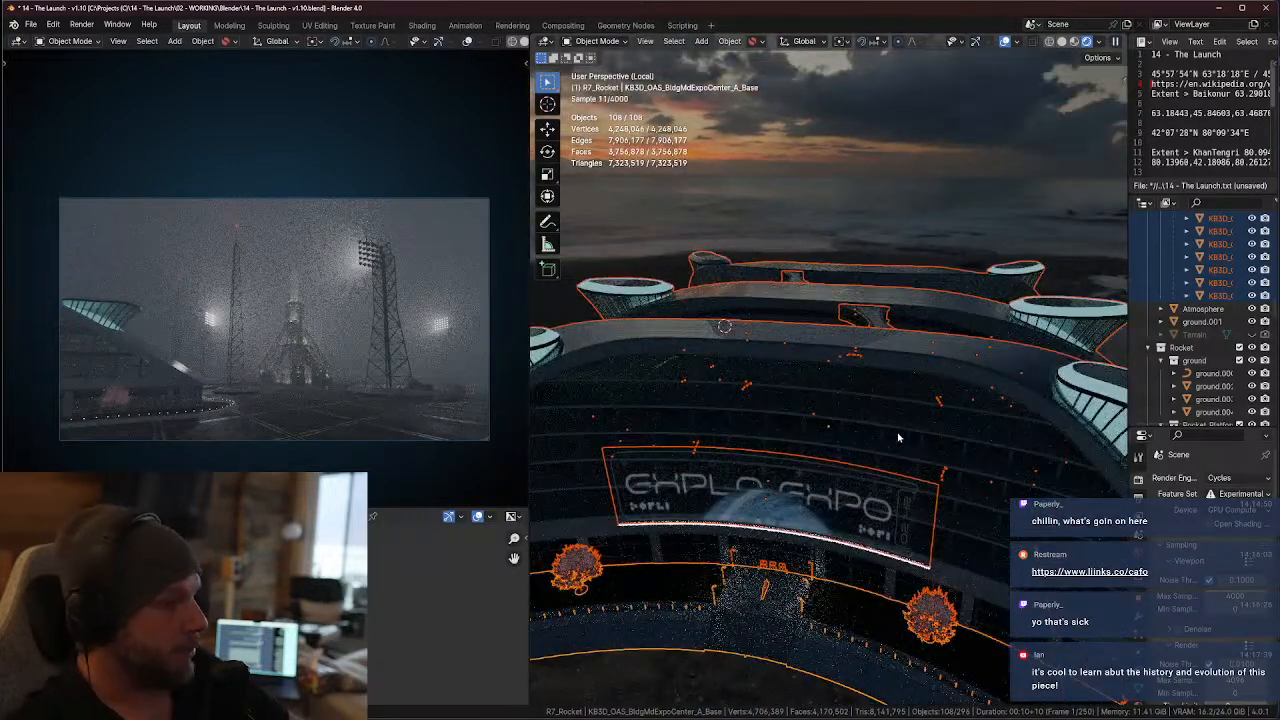
scroll(886, 449, down, 2)
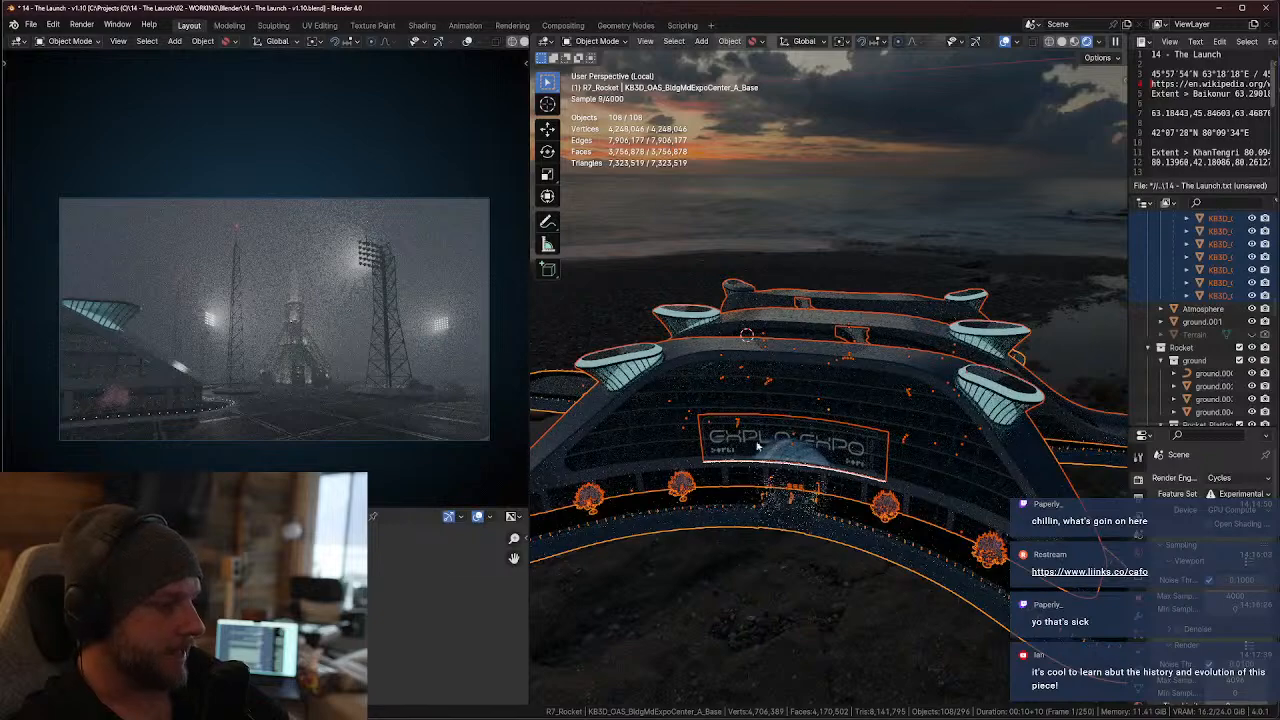
middle_drag(734, 438, 884, 477)
key(alt+a)
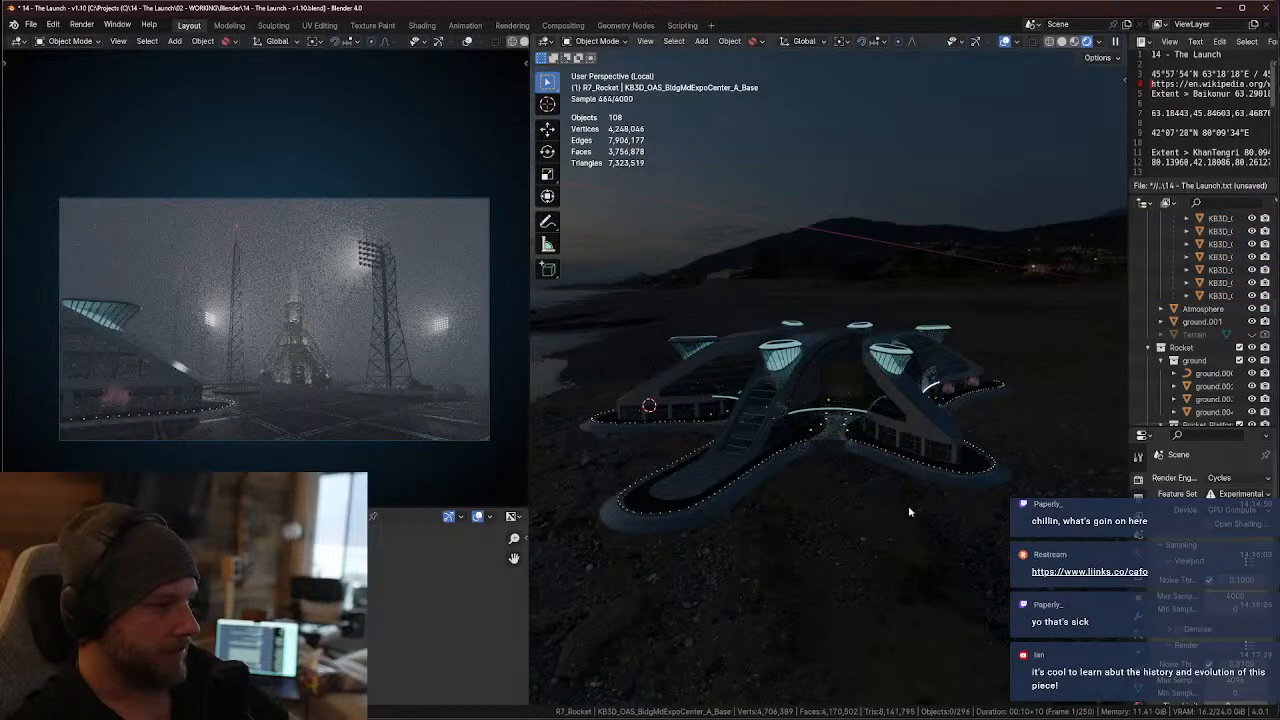
middle_drag(852, 519, 911, 503)
scroll(926, 451, up, 5)
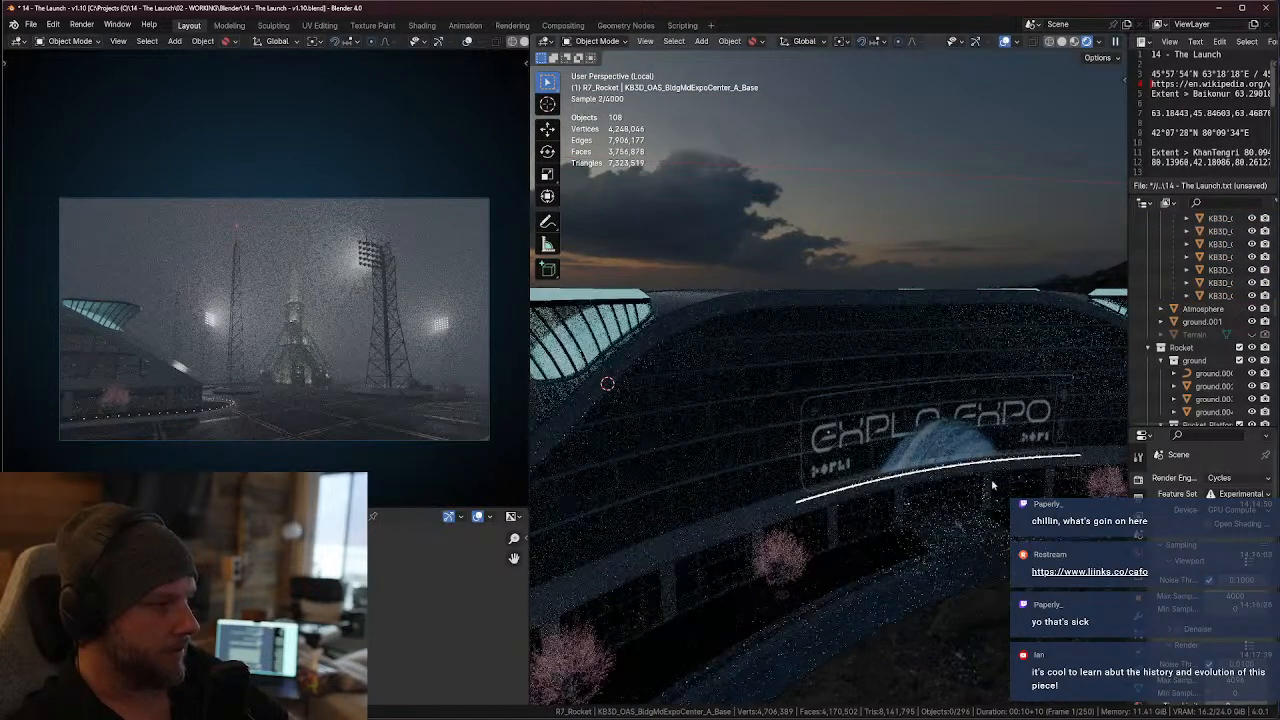
middle_drag(993, 486, 829, 485)
scroll(829, 485, up, 3)
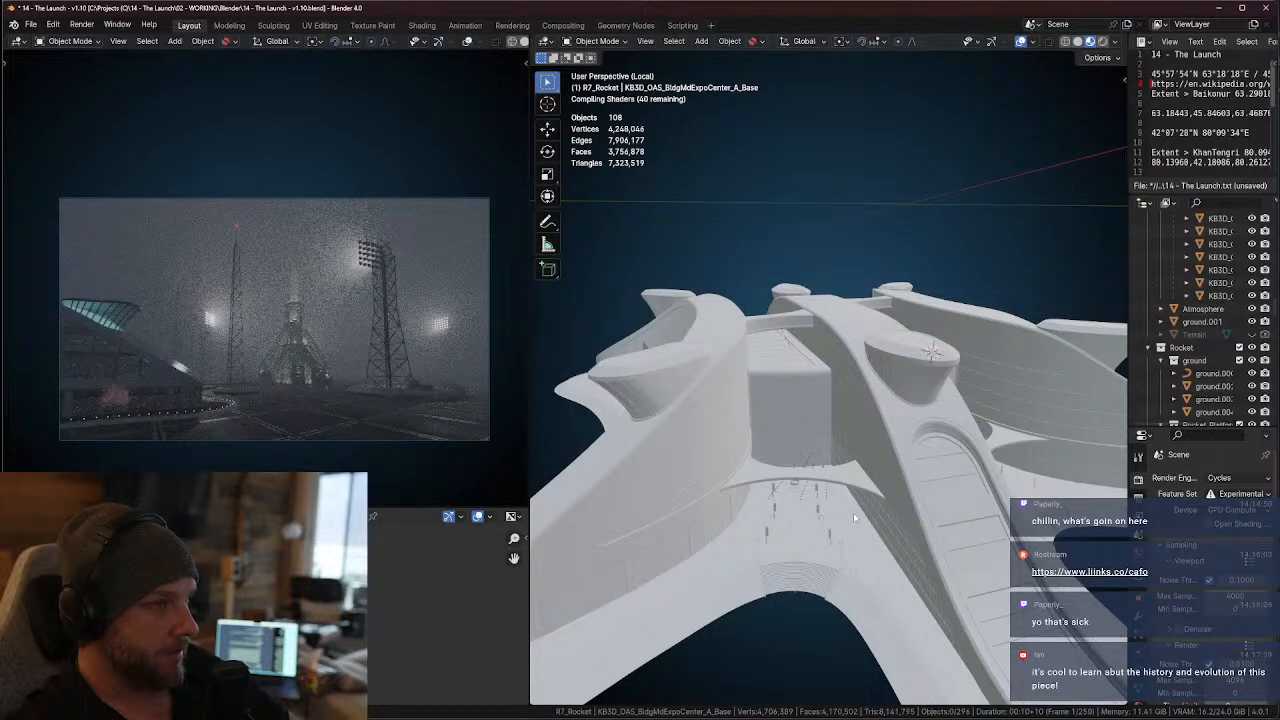
- Examine the expo center's entrance plaza, interior passage and skybridge in Material Preview shading
middle_drag(785, 485, 781, 425)
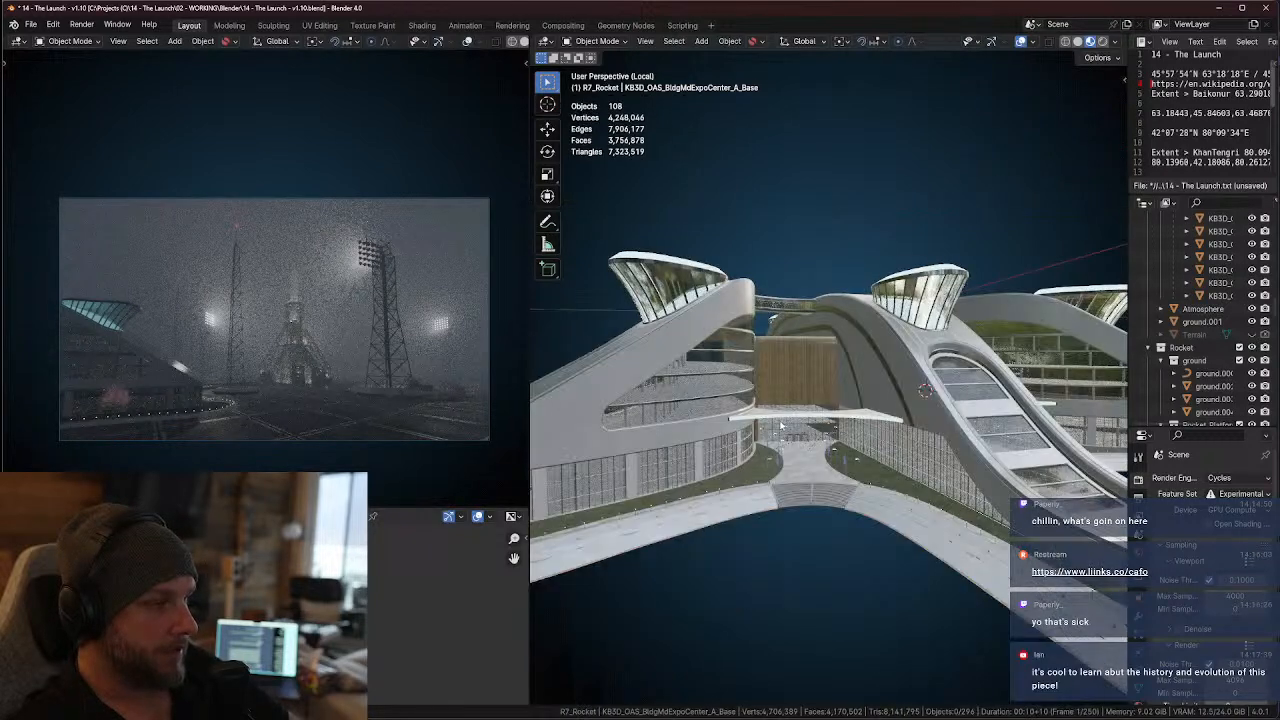
scroll(793, 447, up, 6)
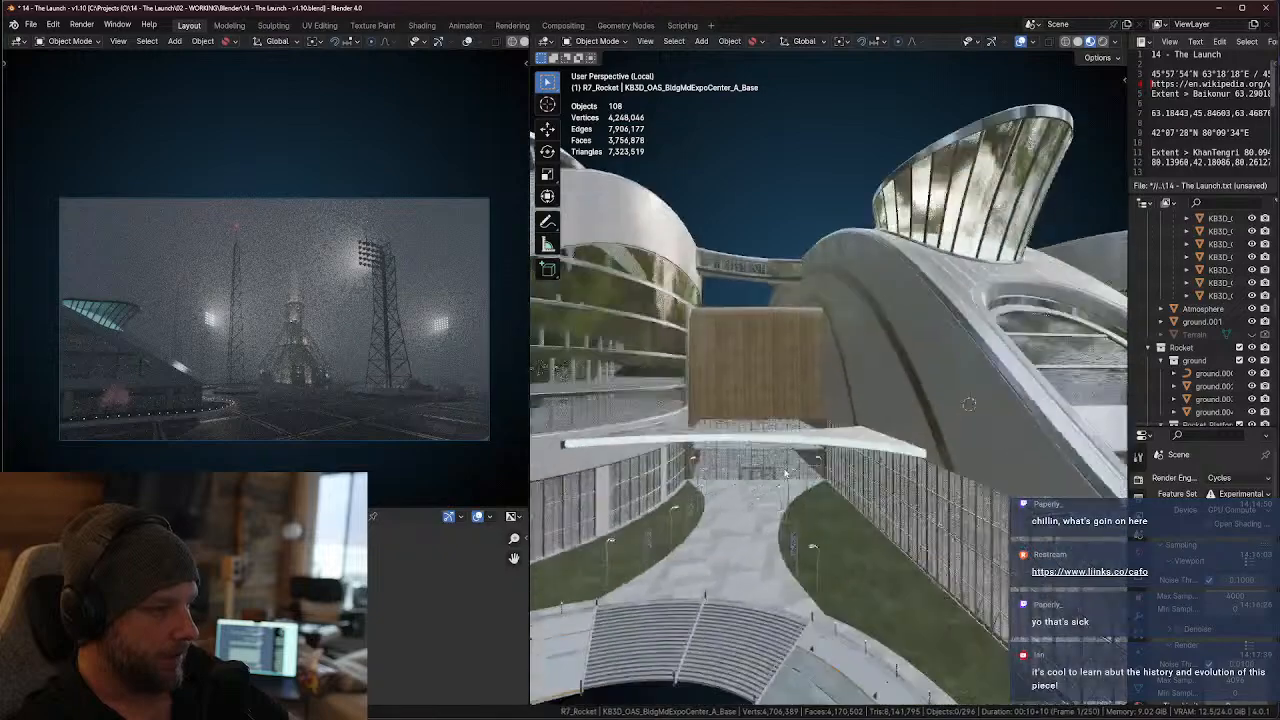
middle_drag(805, 488, 966, 451)
scroll(929, 461, up, 10)
scroll(940, 420, up, 3)
scroll(932, 409, down, 2)
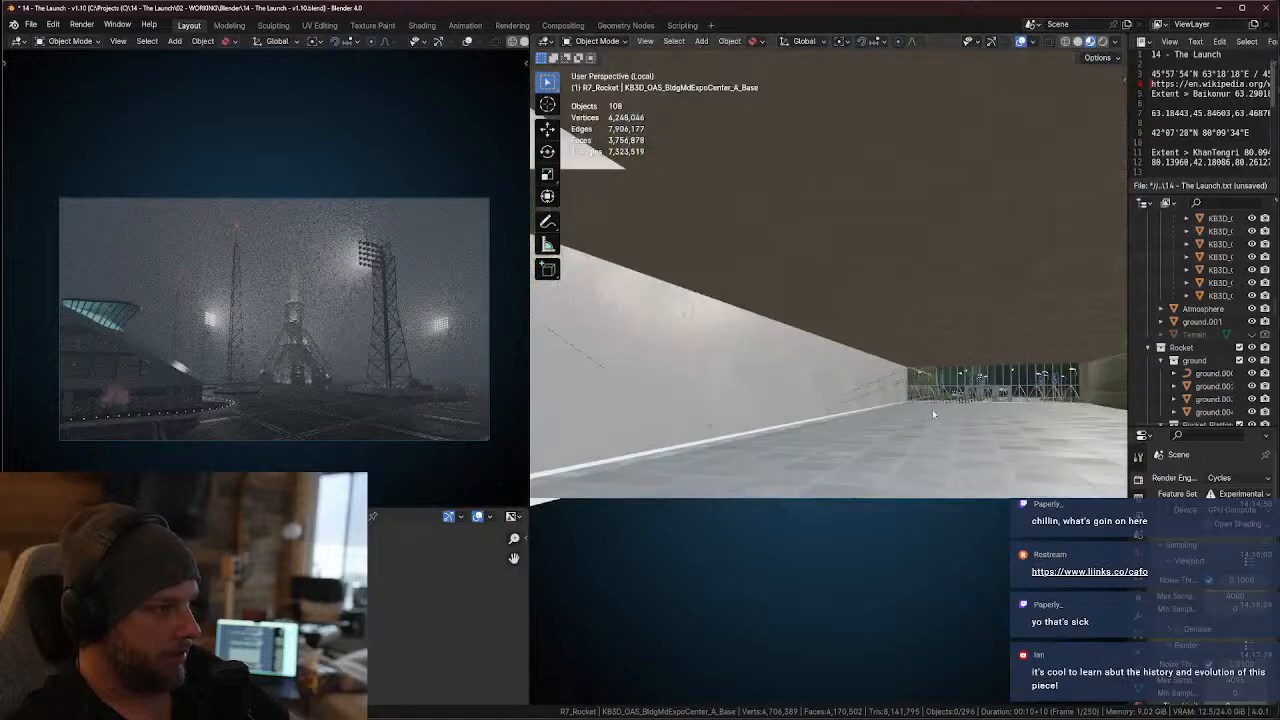
shift+middle_drag(932, 409, 928, 580)
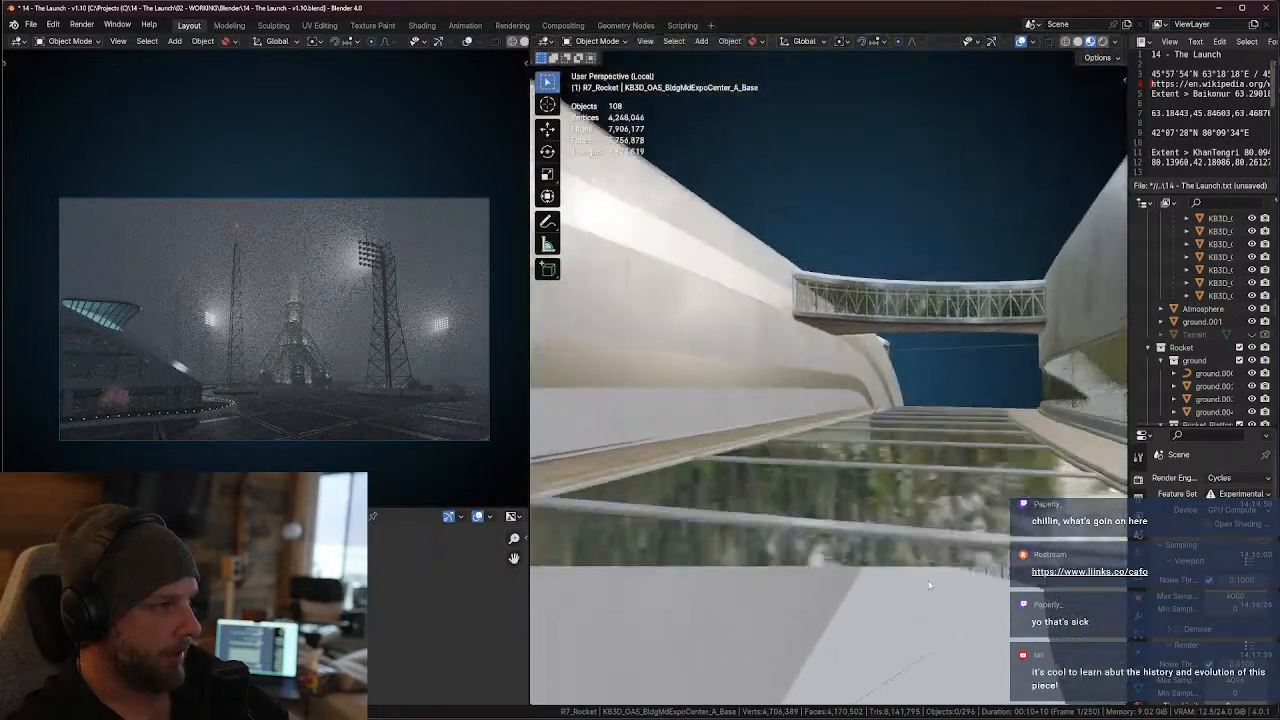
shift+middle_drag(934, 290, 1028, 365)
scroll(933, 439, down, 3)
scroll(933, 439, up, 2)
- Examine the tall hall with the arched window and the glass-walled lobby inside the expo center
middle_drag(837, 489, 857, 274)
scroll(800, 500, up, 2)
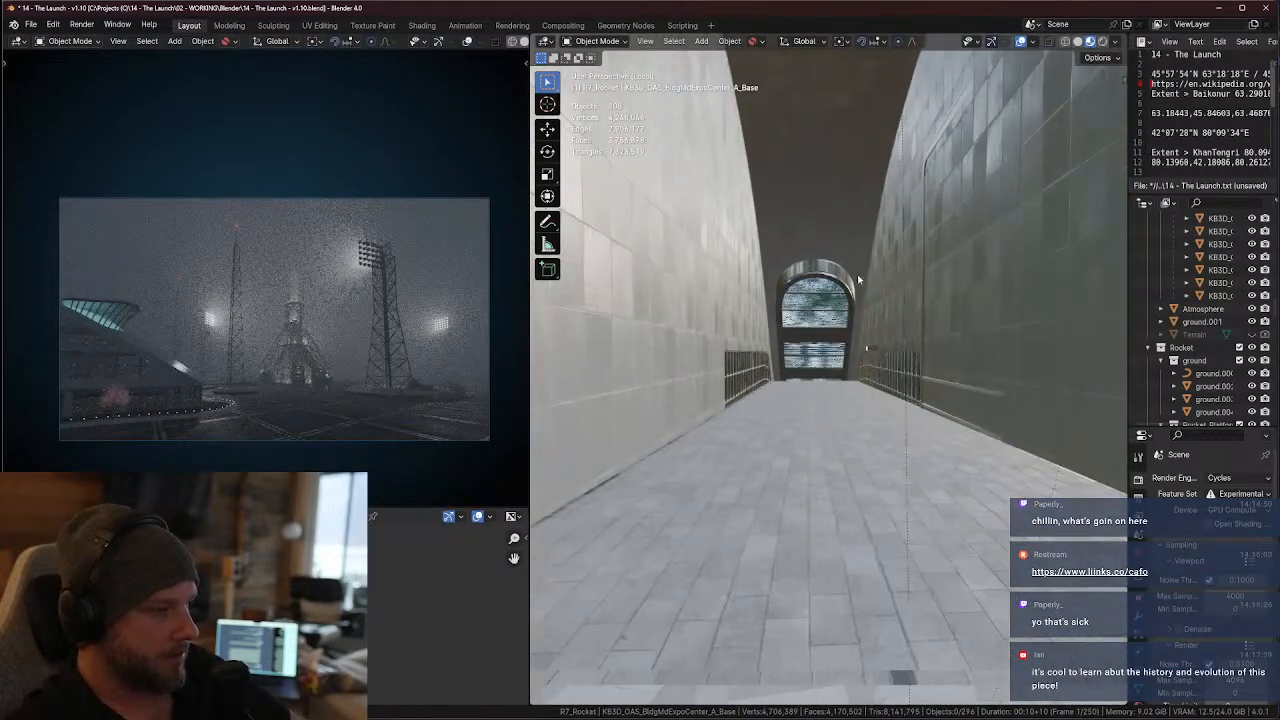
shift+middle_drag(800, 650, 1104, 408)
shift+middle_drag(797, 248, 975, 250)
middle_drag(781, 416, 920, 382)
scroll(749, 422, up, 4)
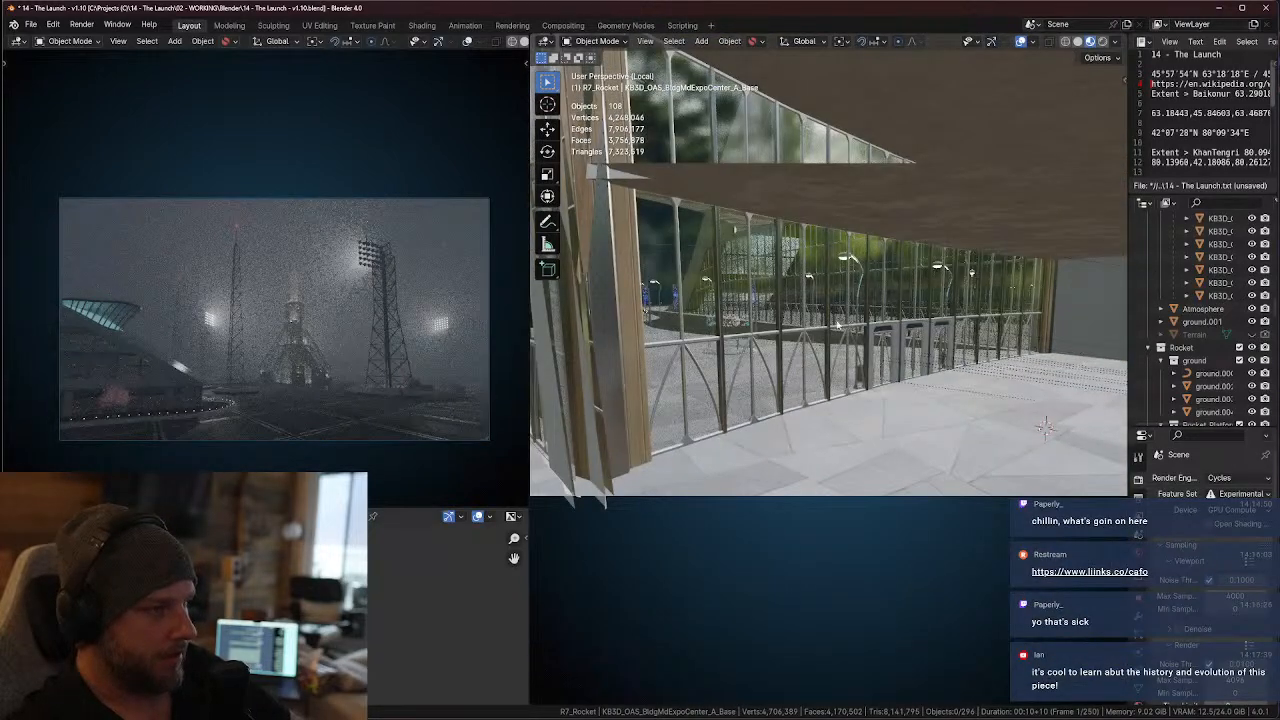
middle_drag(837, 327, 859, 325)
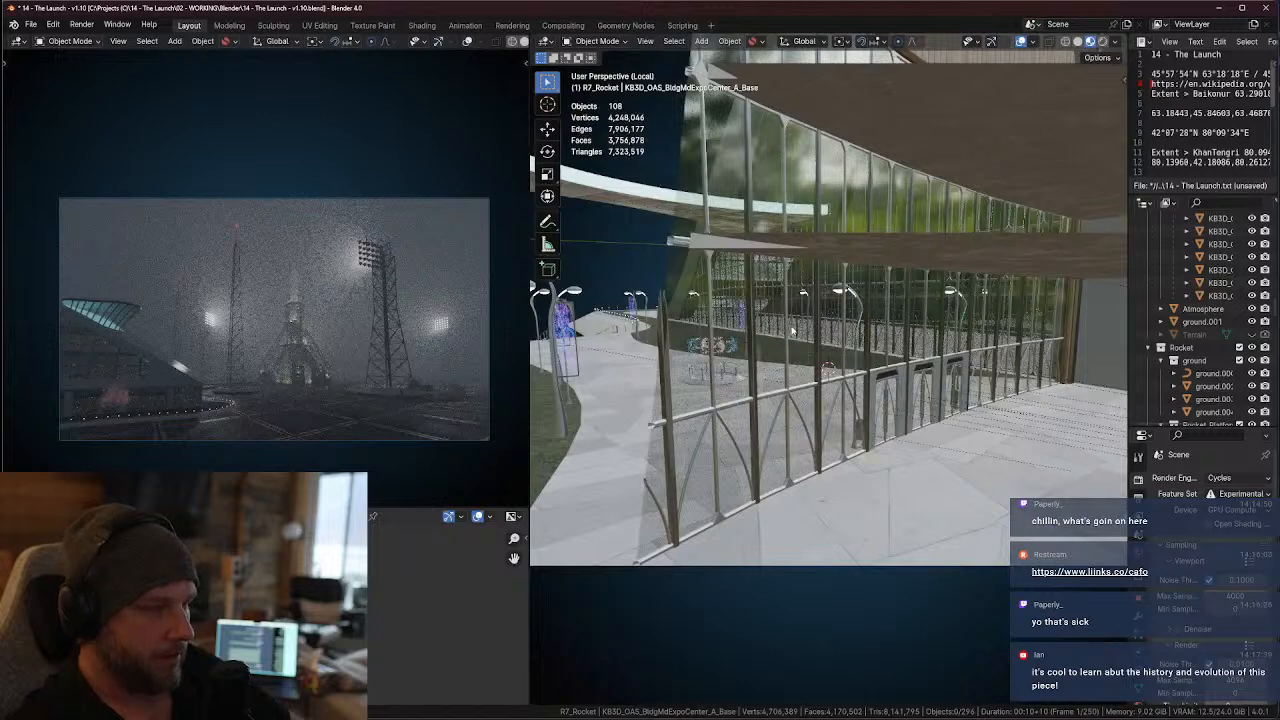
key(shift+grave)
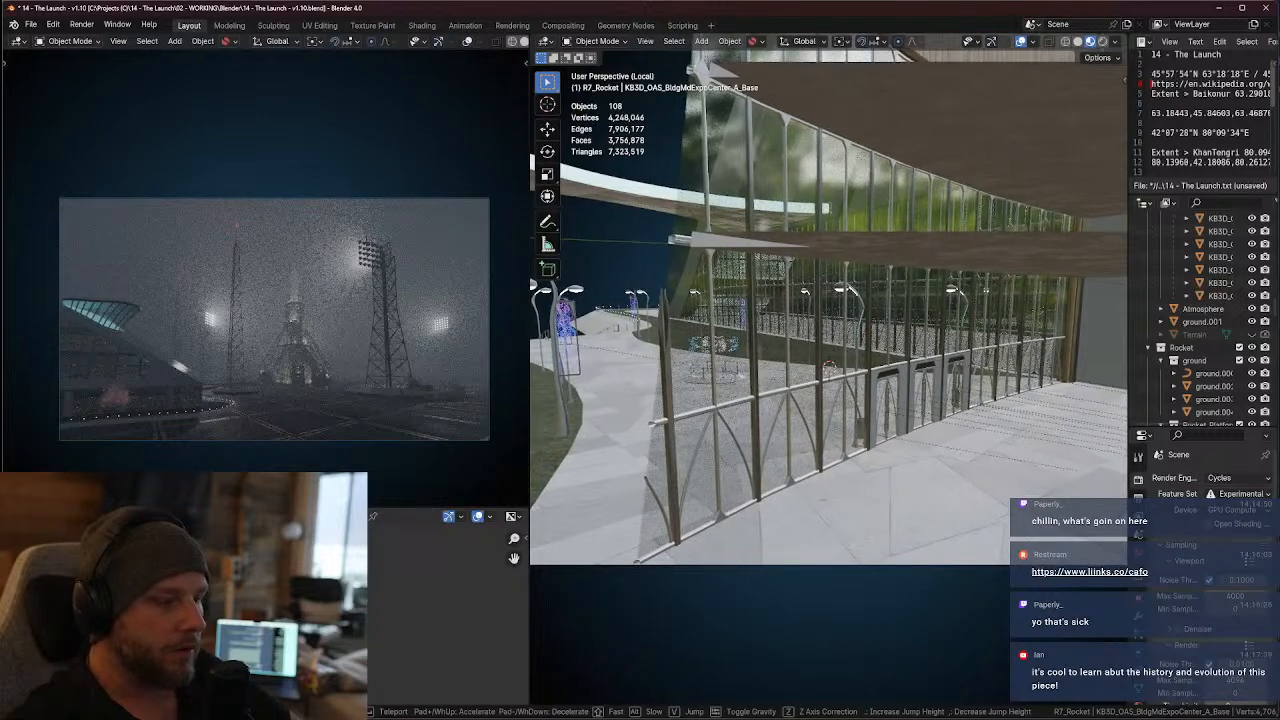
key(w)
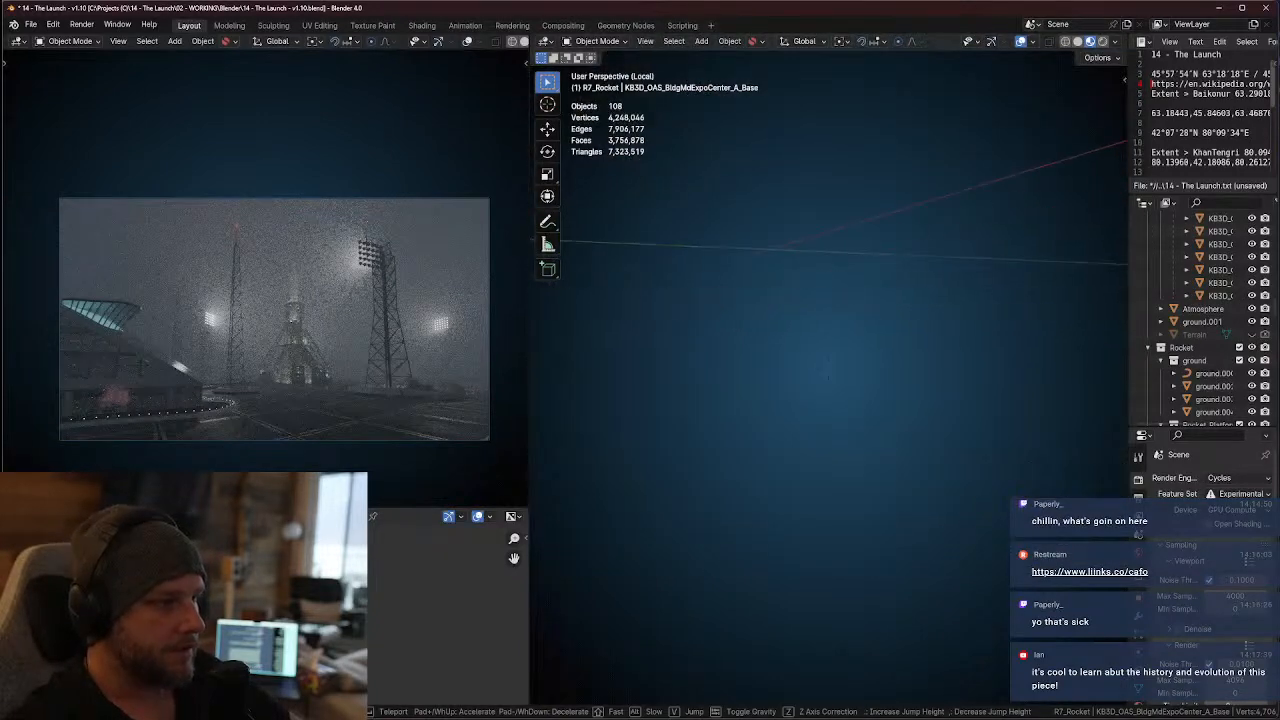
key(Escape)
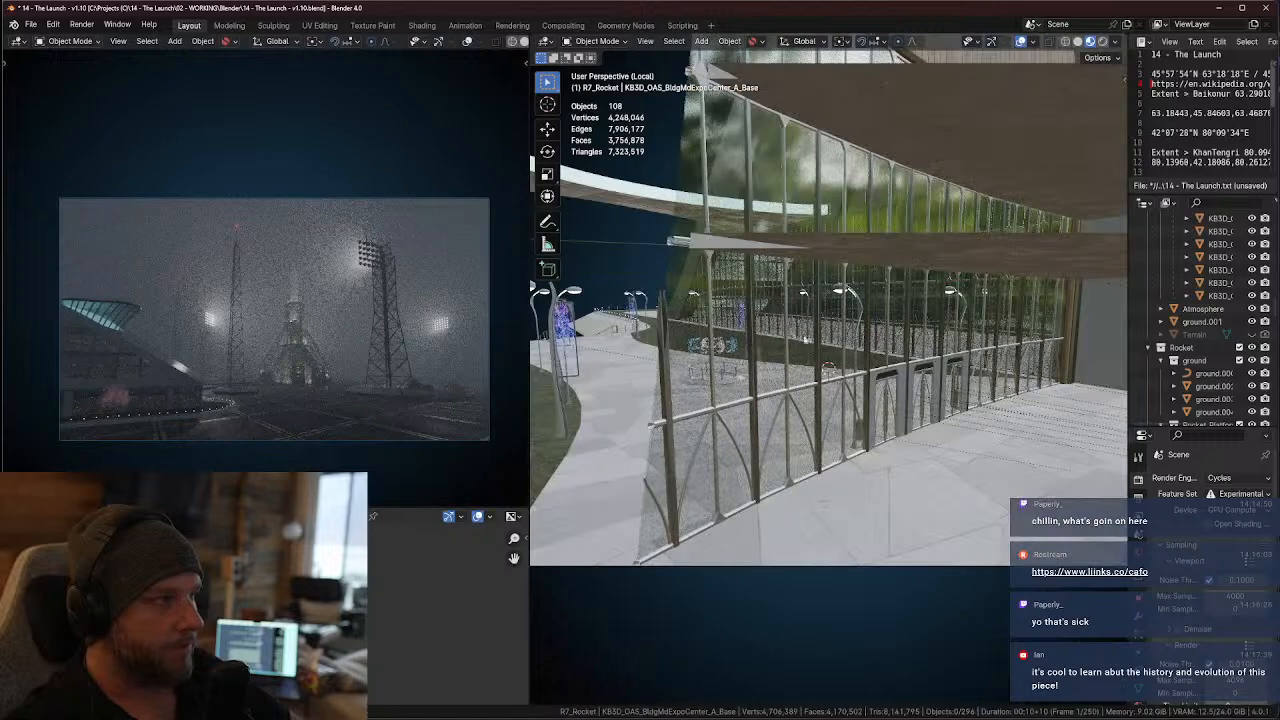
- Set the 3D viewport's Clip Start to 0.1 m and Clip End to 50000 m
middle_drag(805, 325, 845, 325)
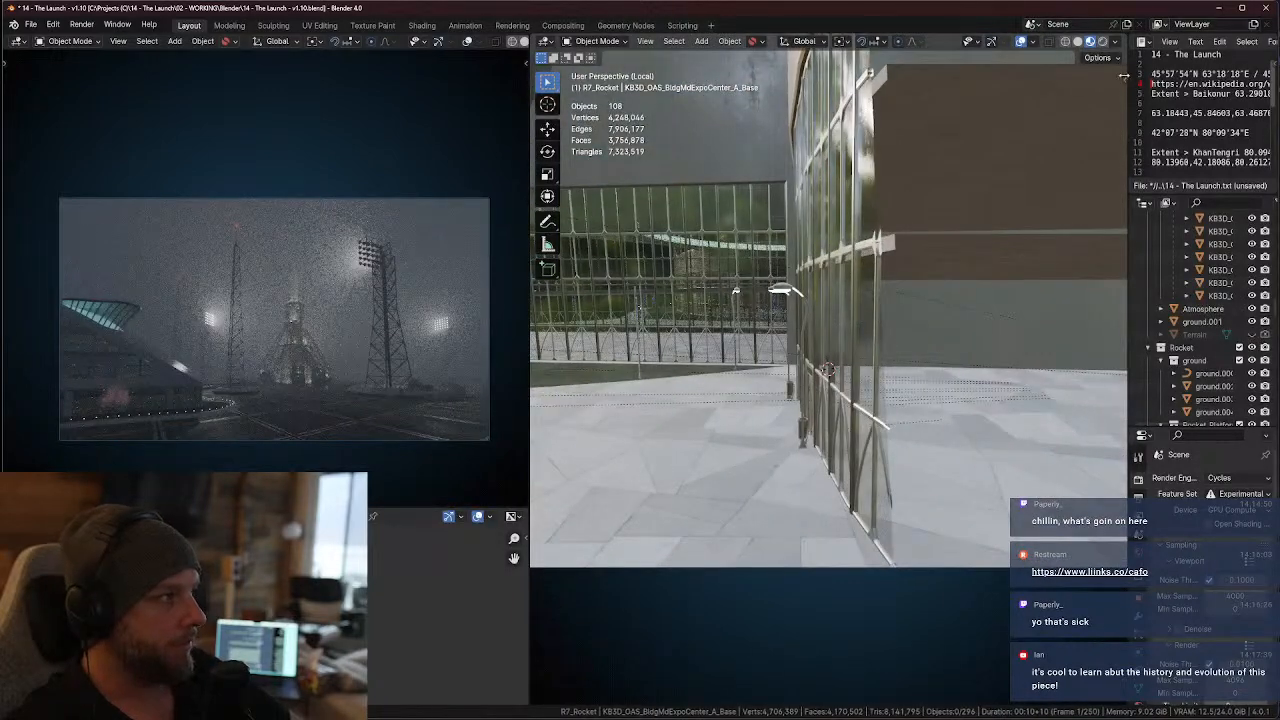
key(n)
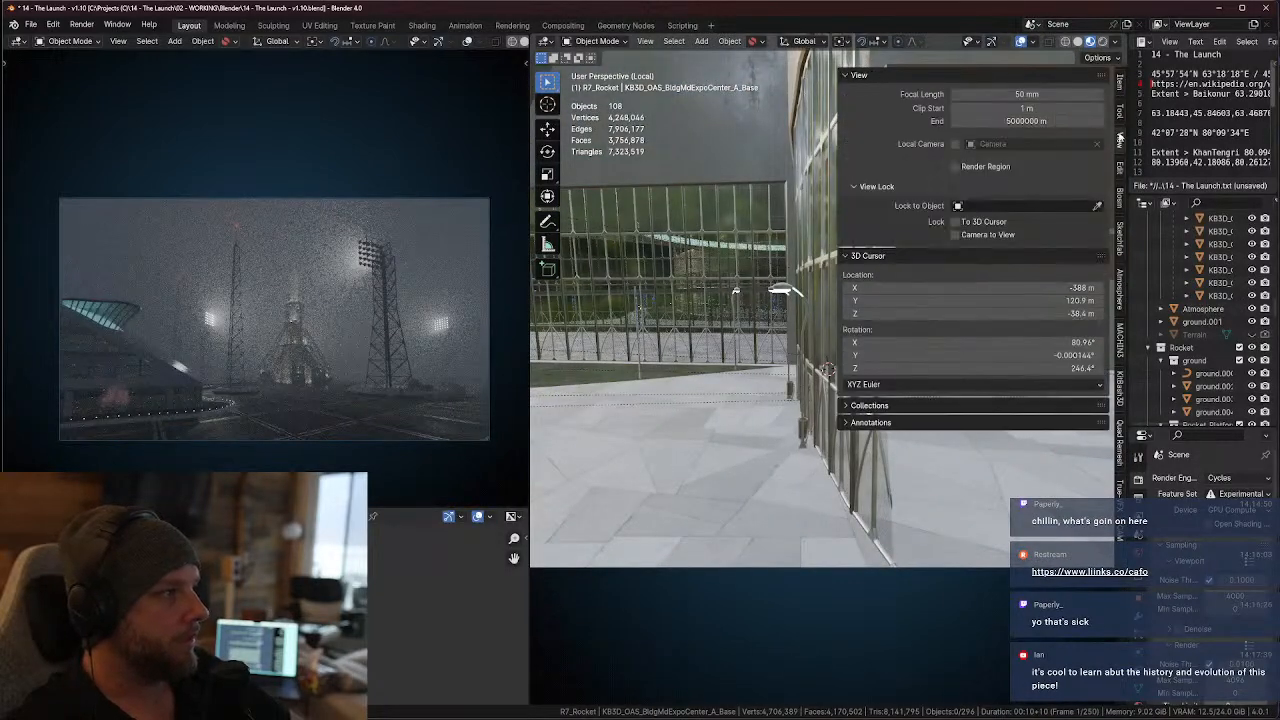
click(1024, 107)
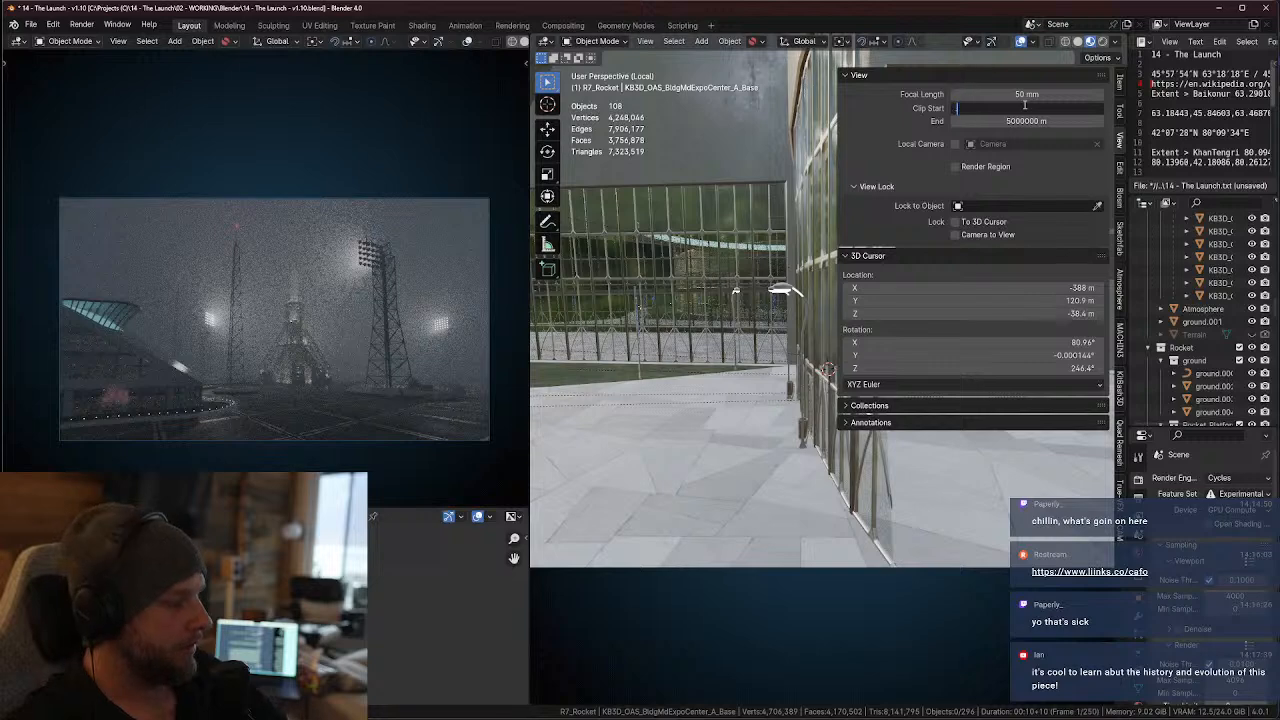
text(0.1)
key(Return)
click(1012, 119)
text(50)
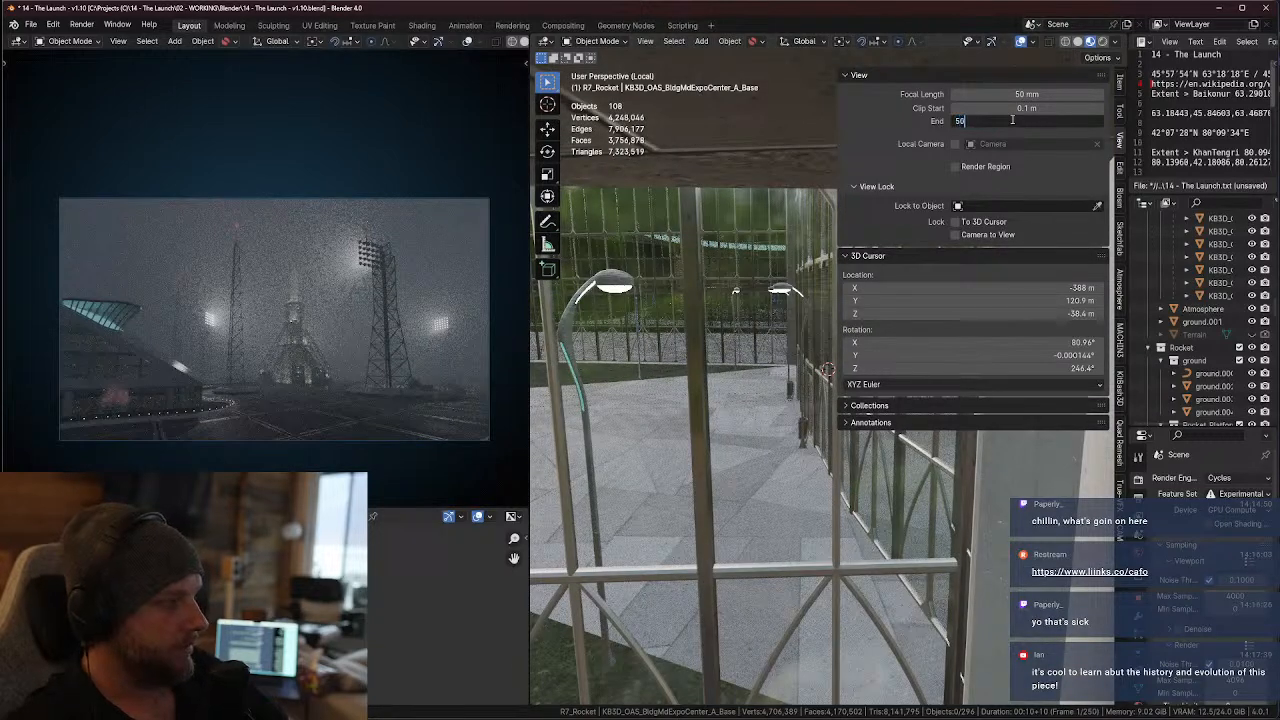
text(000)
key(Return)
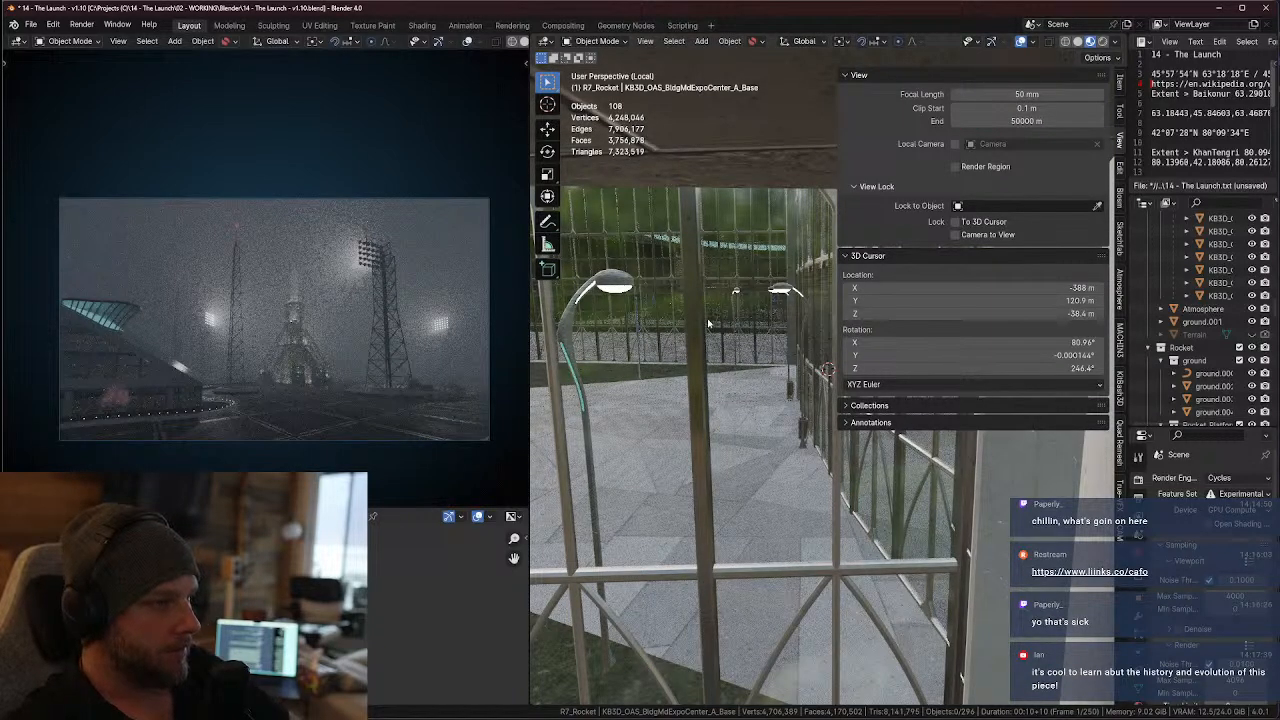
- Select the expo center building and use Walk Navigation to tour its interior up to the large arched window
right_click(708, 323)
click(760, 253)
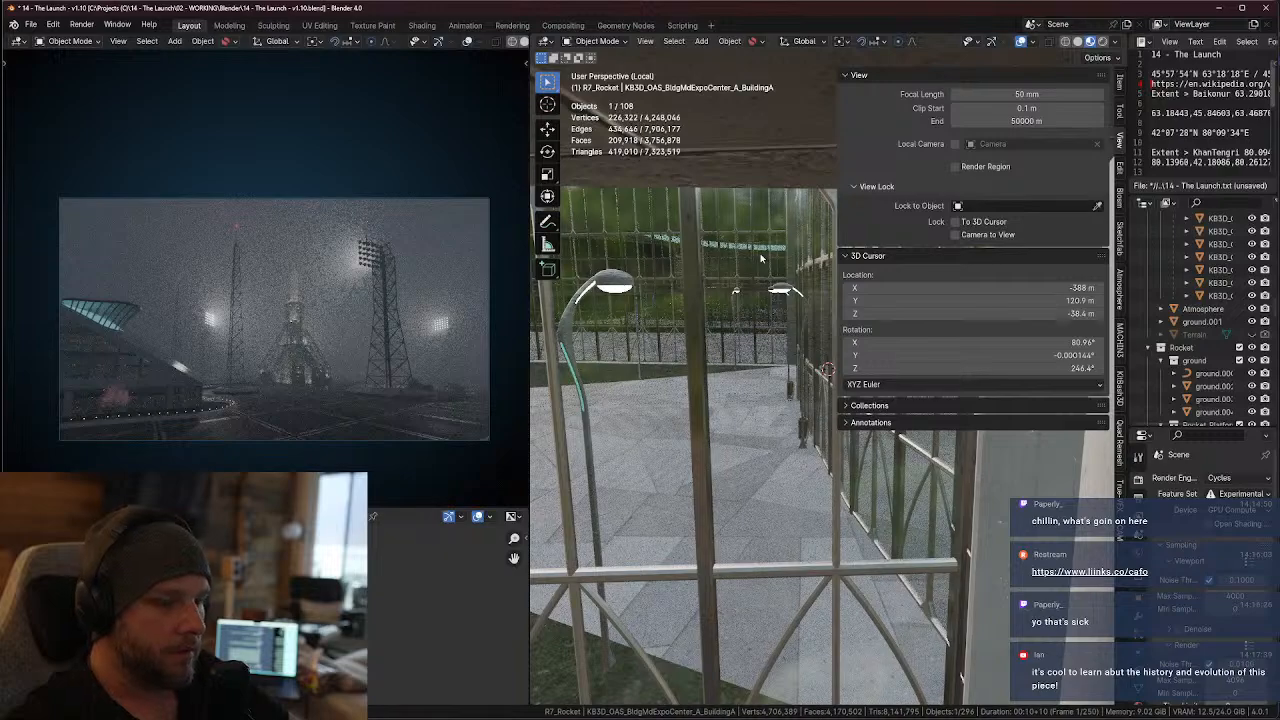
key(shift+grave)
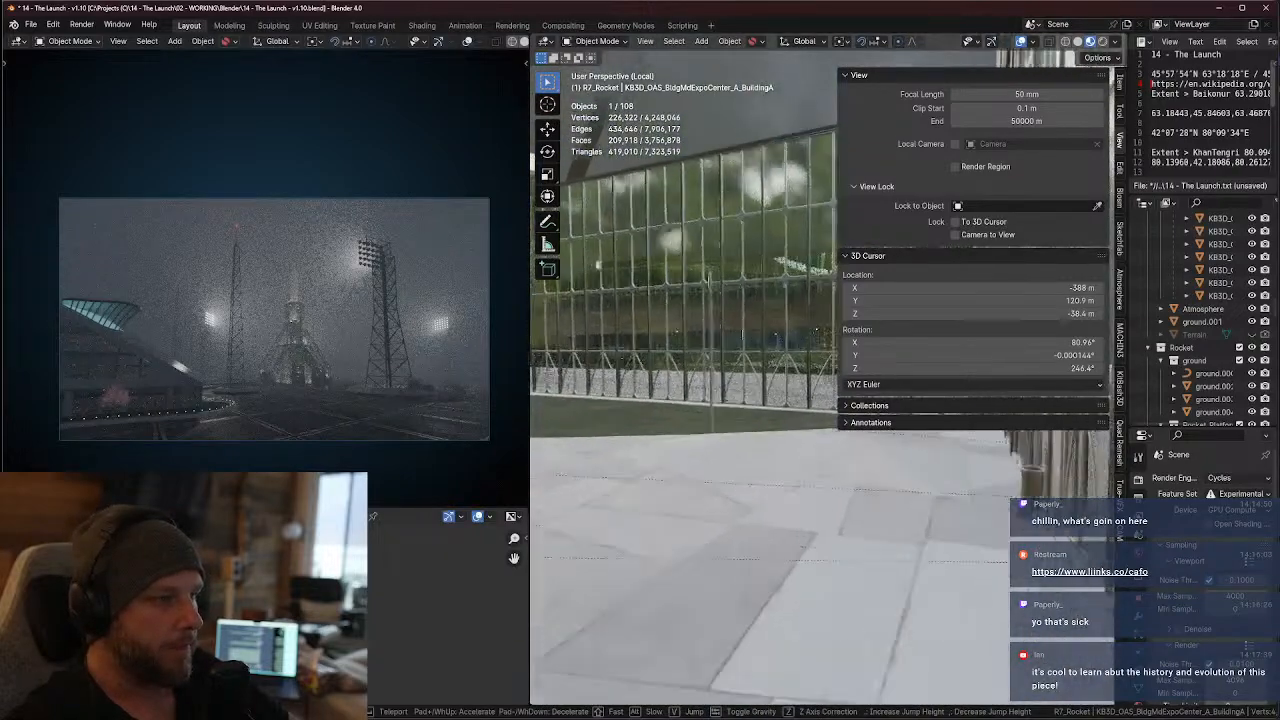
key(w)
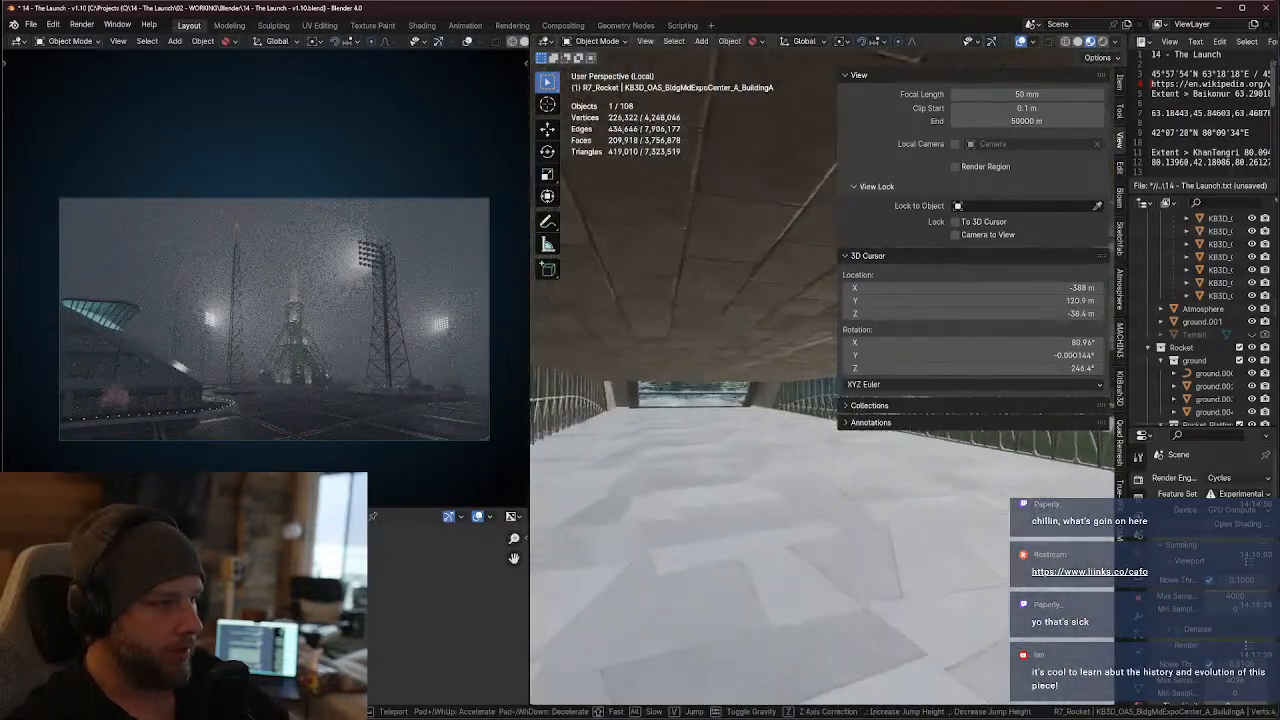
key(w)
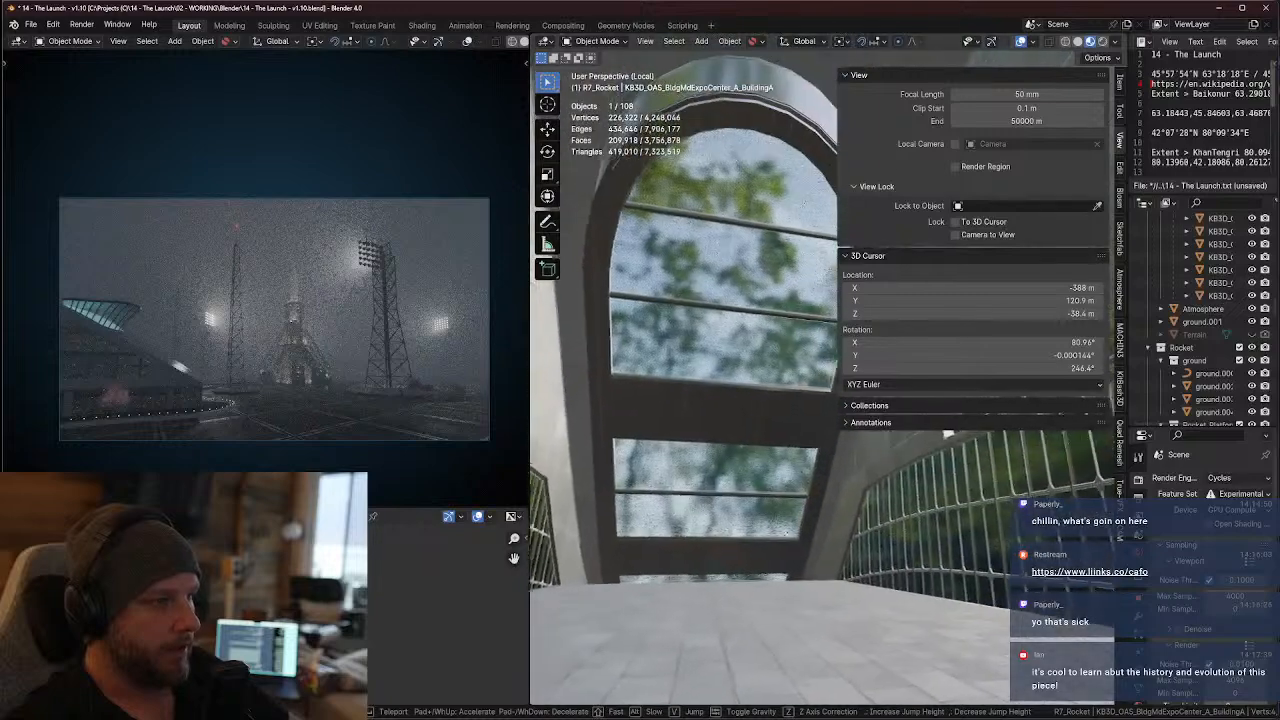
key(w)
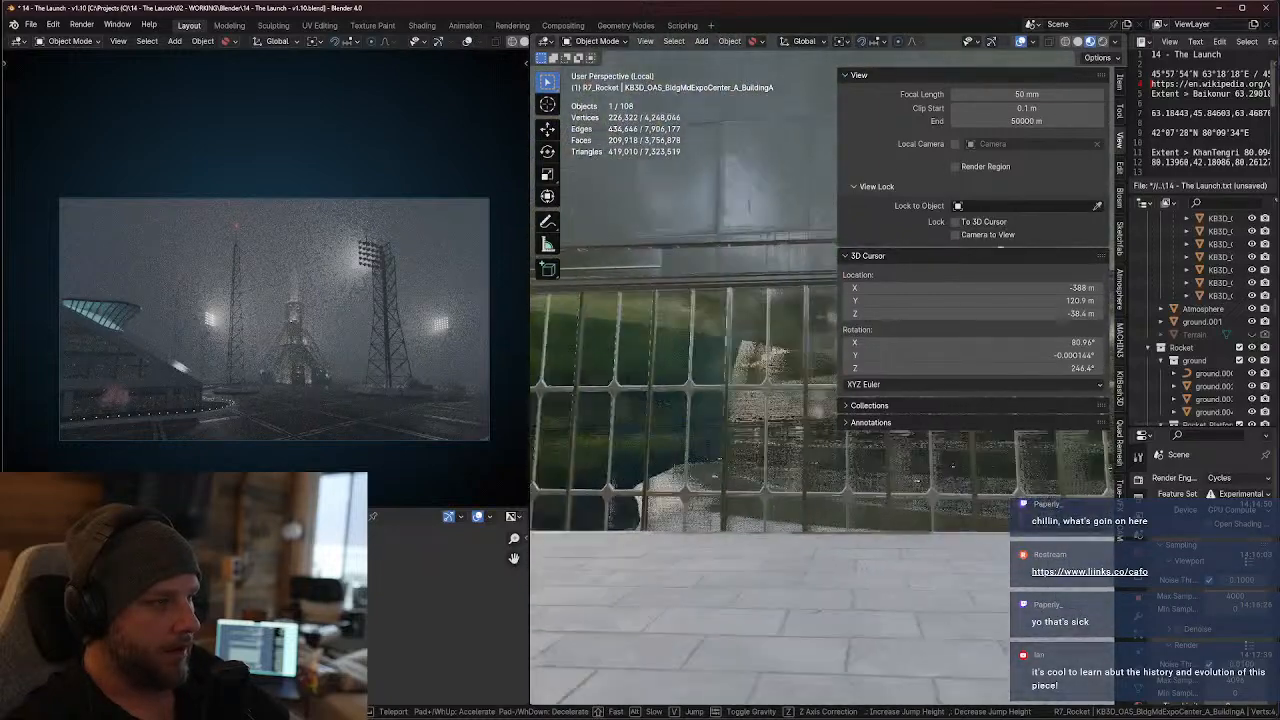
key(w)
click(812, 226)
- Collapse the viewport sidebar's View section and narrow the sidebar
click(853, 75)
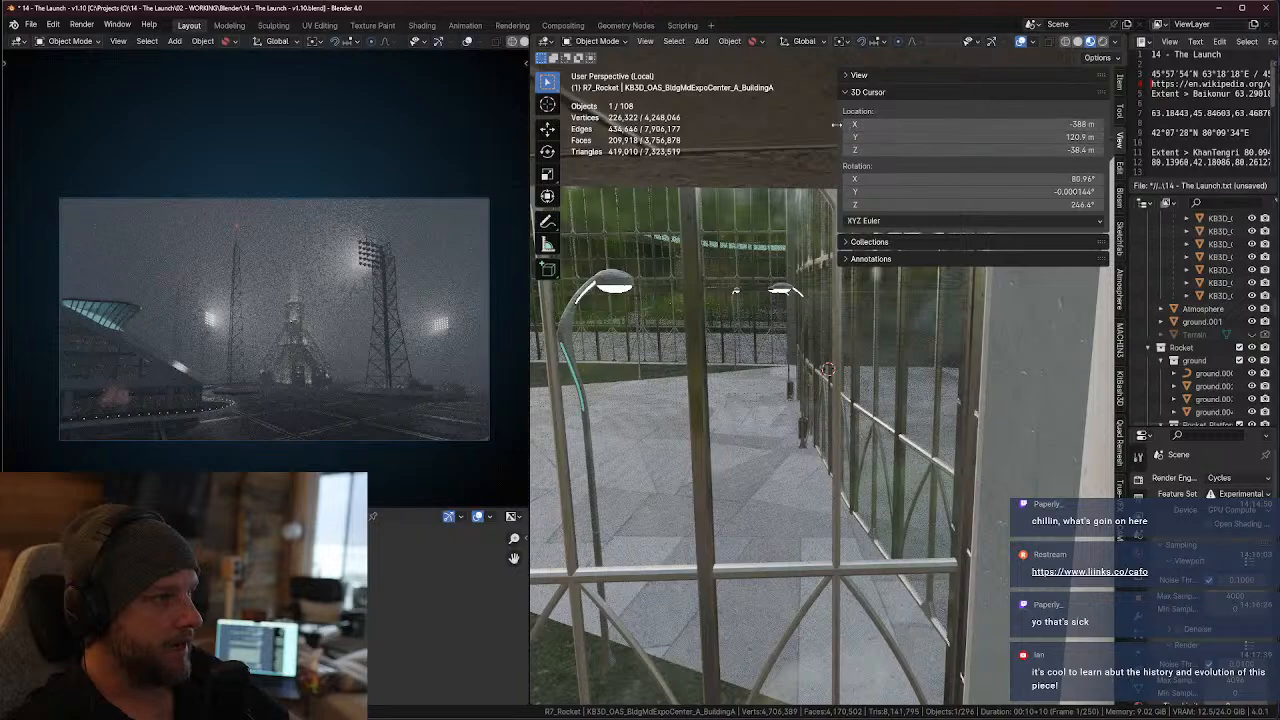
drag(838, 128, 1031, 128)
- Inspect the hall's arched window and the rocket beyond it in the rendered camera viewport, and return to the camera view
middle_drag(255, 380, 325, 345)
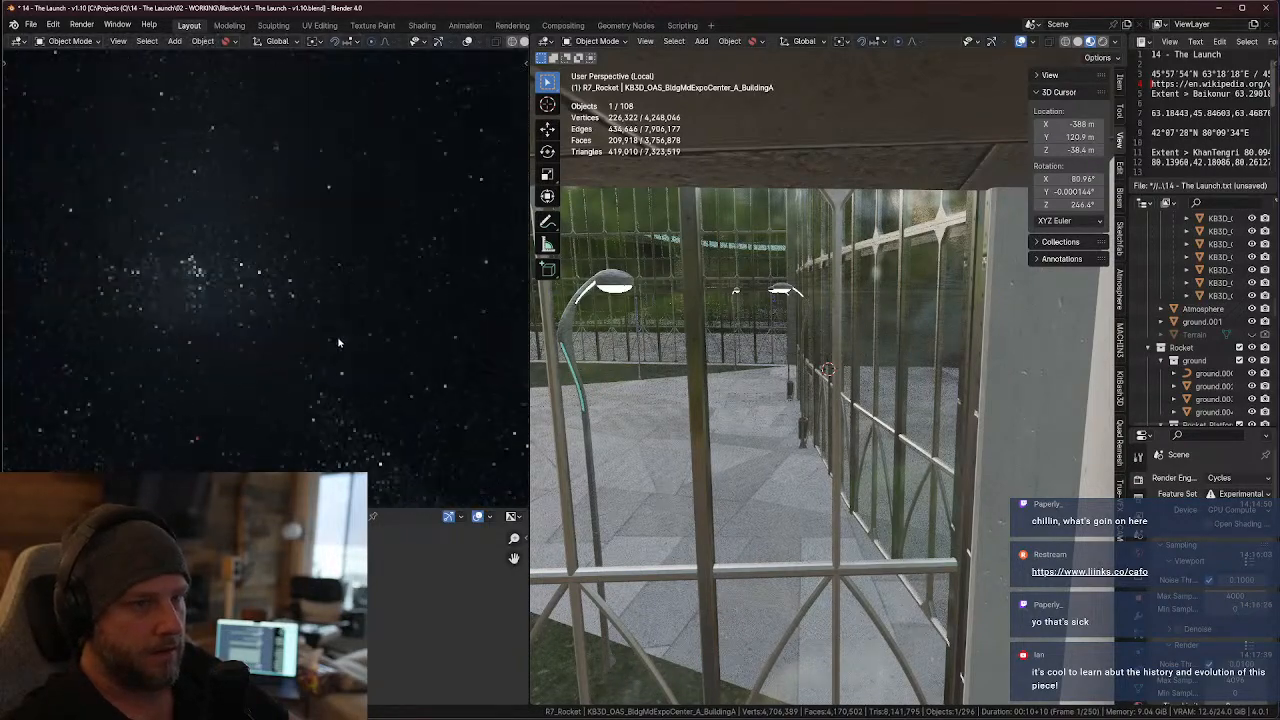
scroll(292, 339, down, 5)
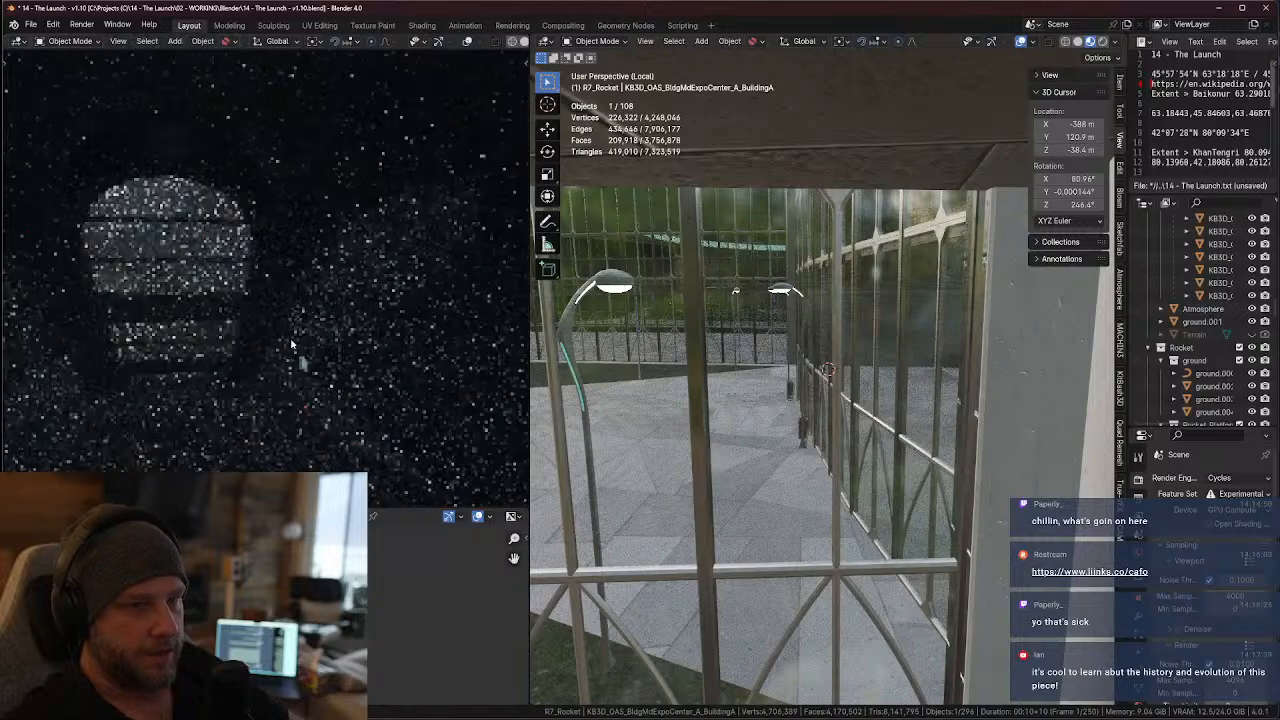
scroll(290, 341, up, 5)
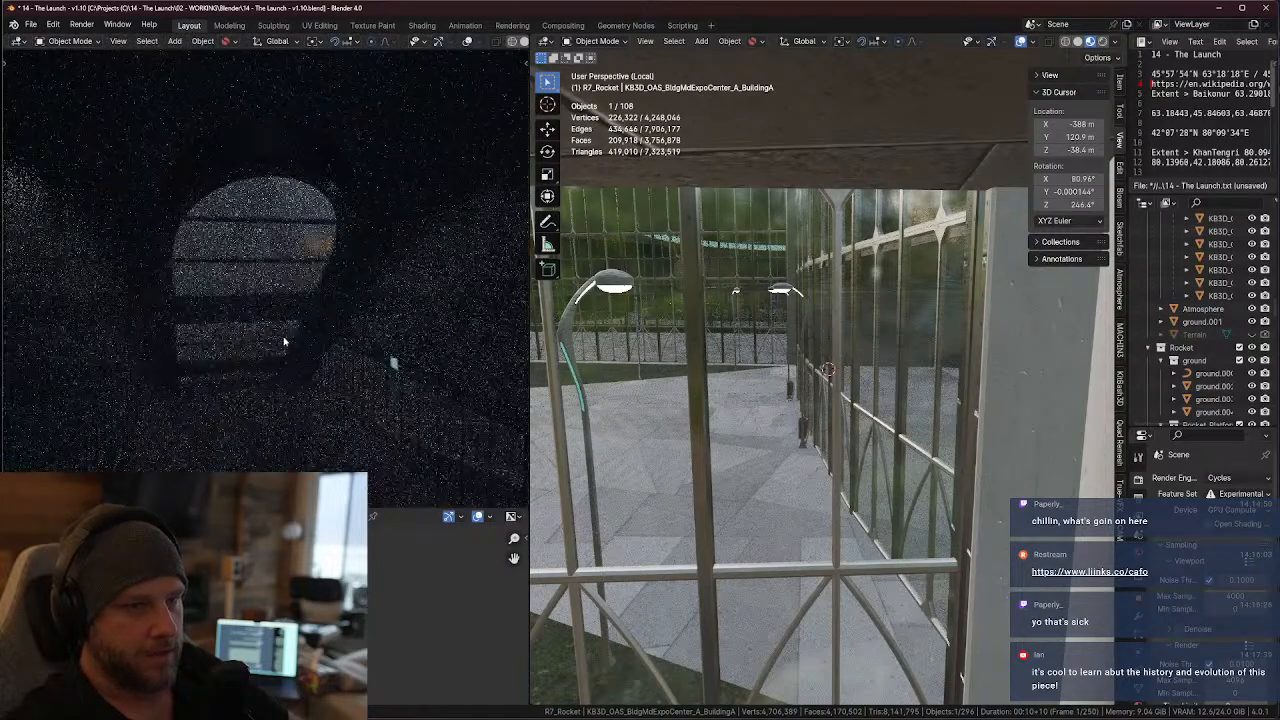
middle_drag(281, 338, 286, 238)
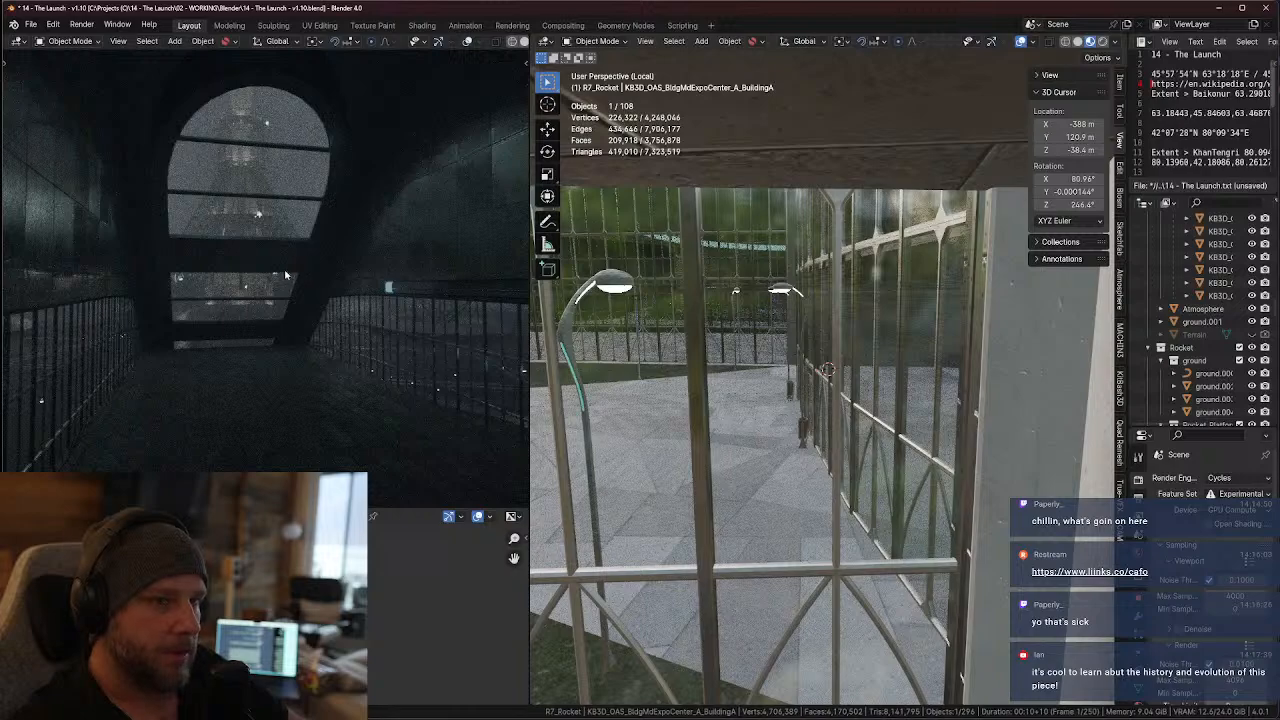
shift+middle_drag(286, 274, 452, 110)
middle_drag(370, 276, 305, 358)
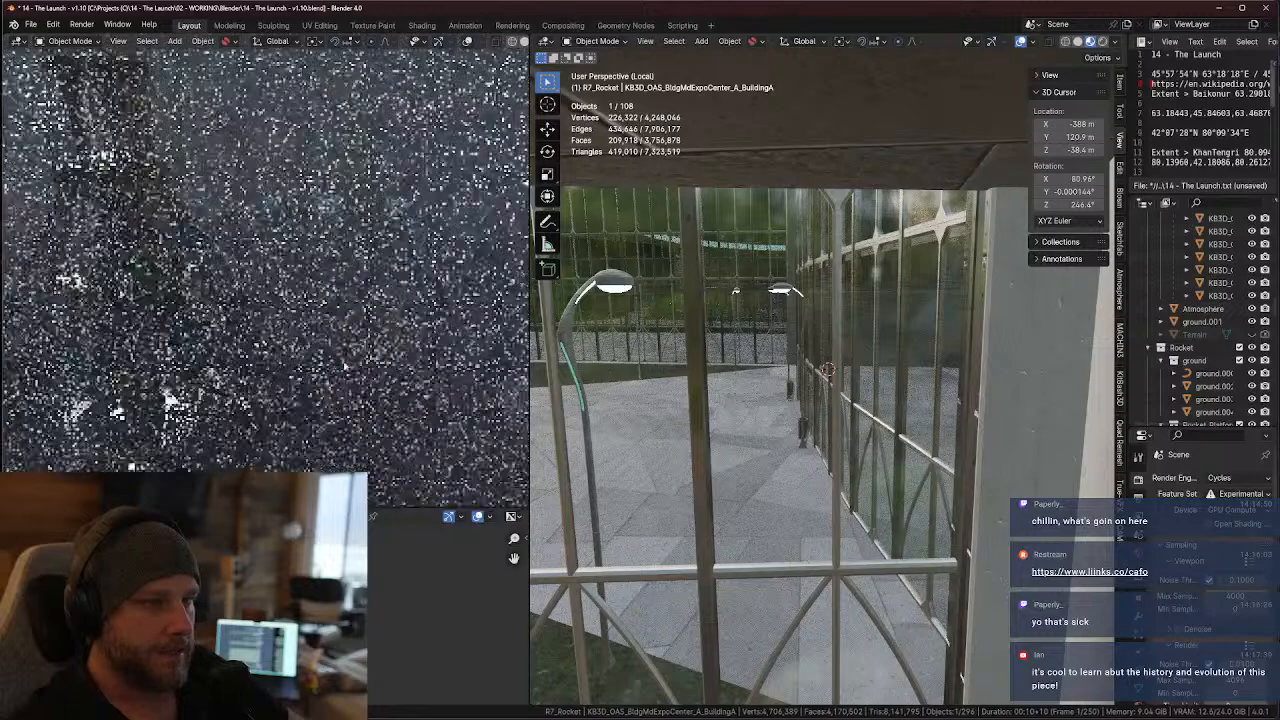
key(KP_0)
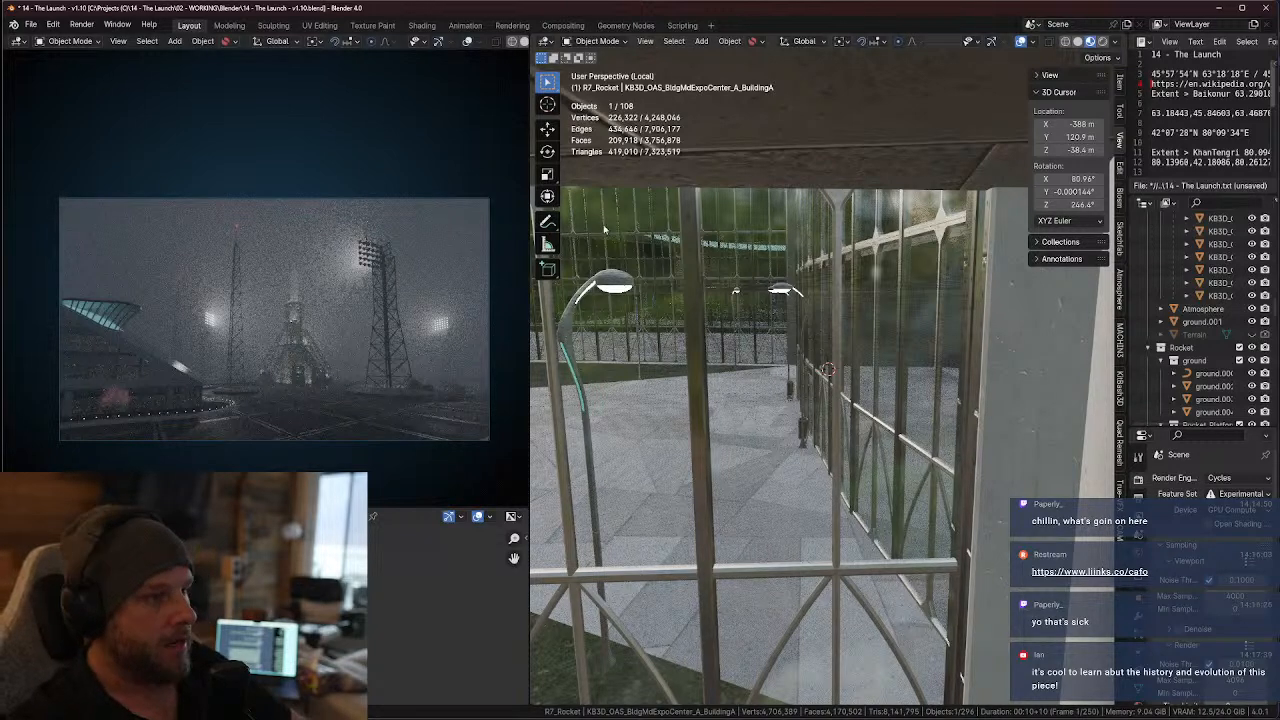
- Open the recent file 14 - The Launch - v2.0.blend, discarding the changes to v1.10
click(31, 24)
mouse_move(60, 64)
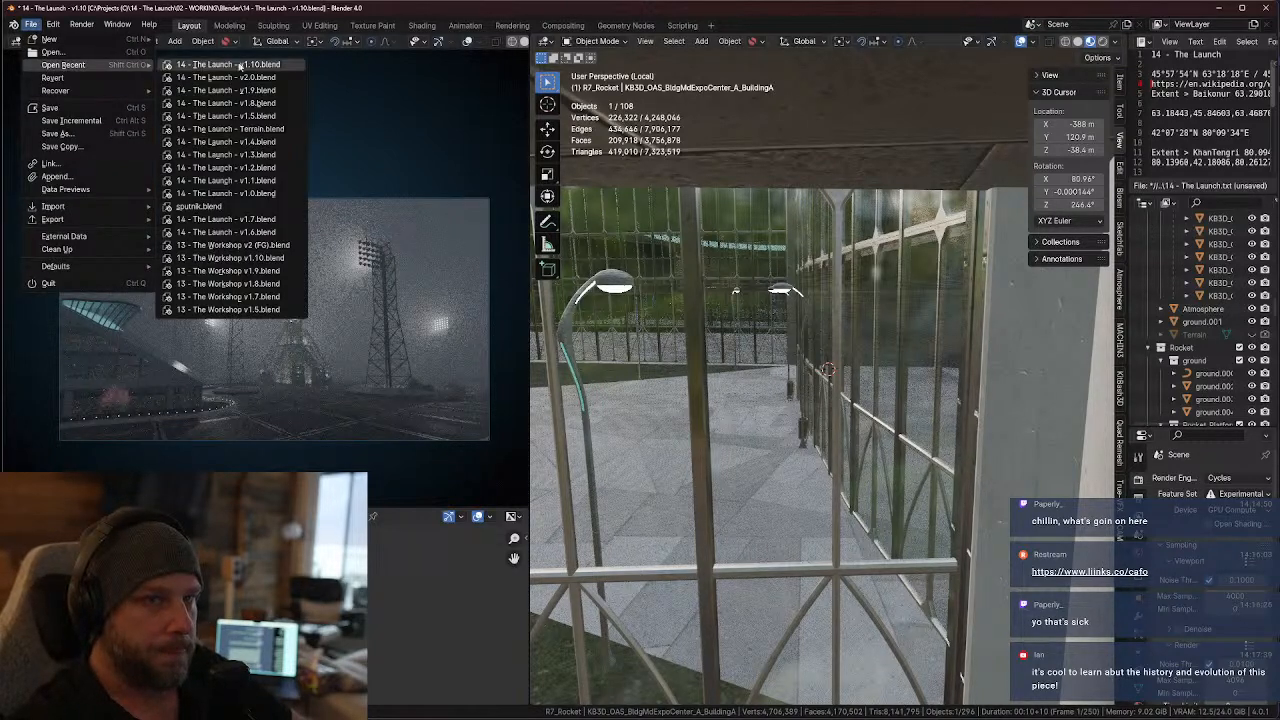
click(230, 78)
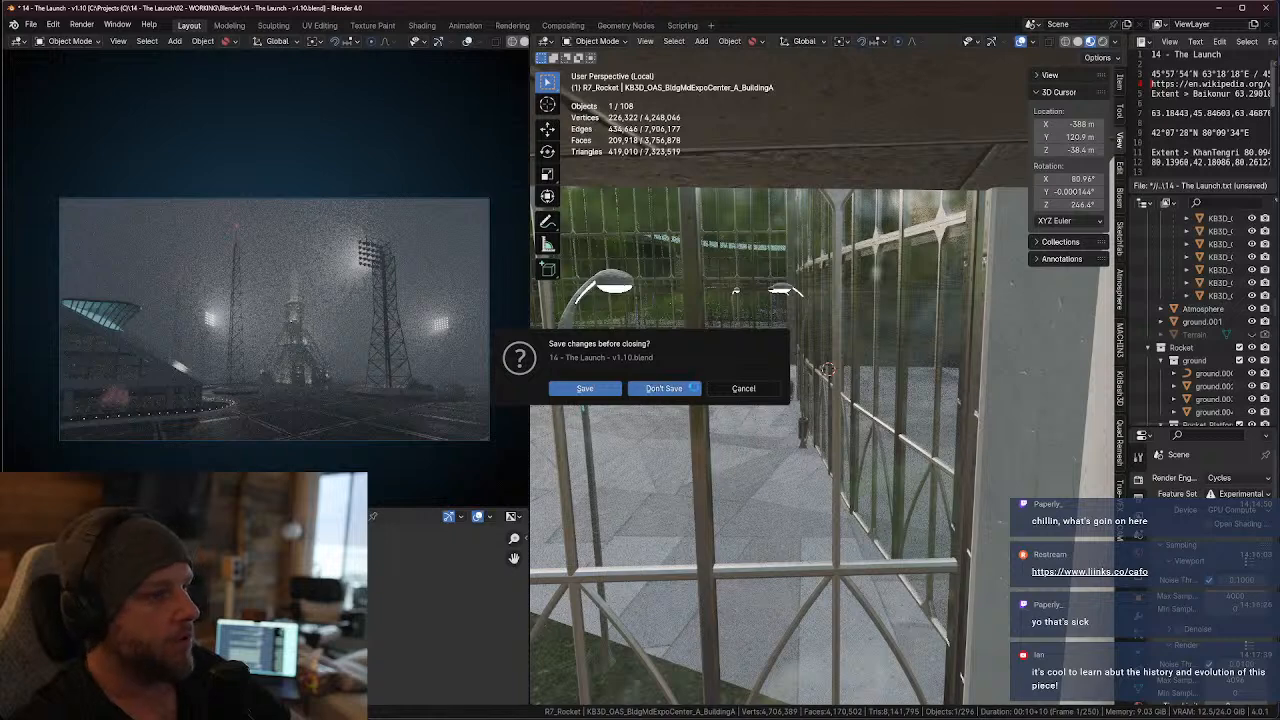
click(695, 389)
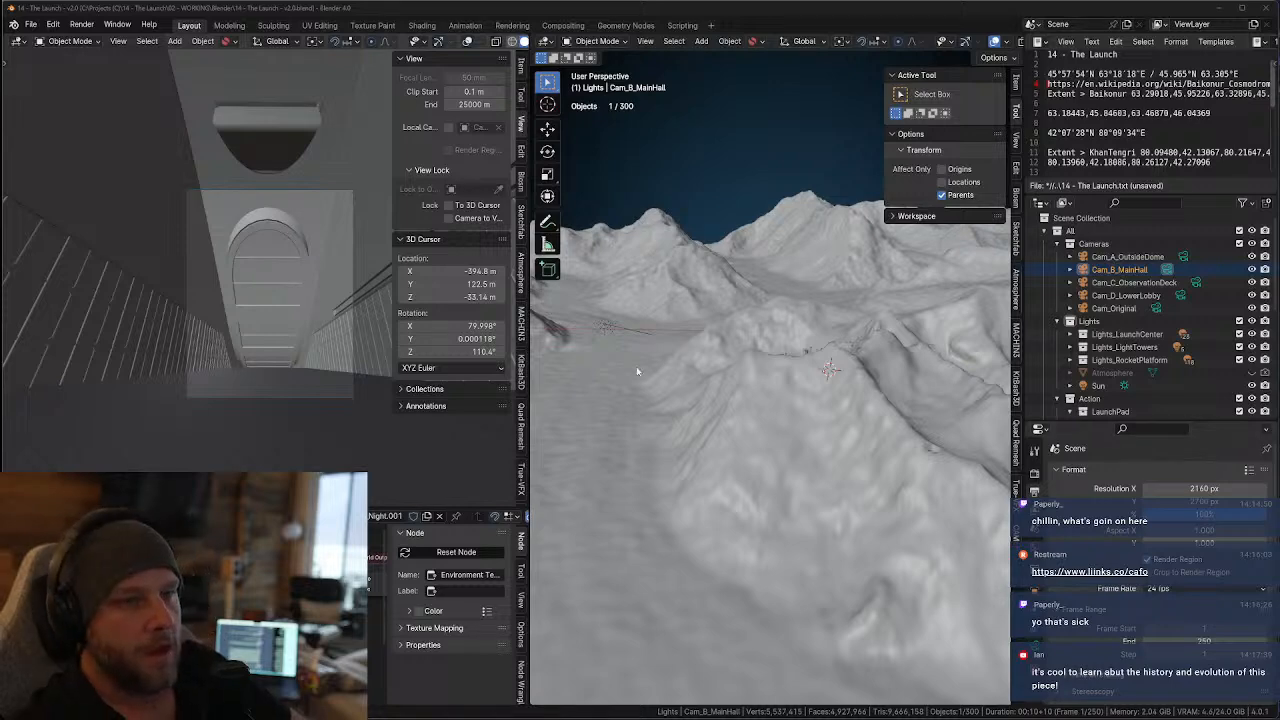
- Survey the mountain terrain and the recessed launch site with its cavern in the perspective viewport
middle_drag(767, 430, 917, 402)
scroll(835, 401, down, 8)
mouse_move(835, 401)
middle_down()
mouse_move(889, 355)
mouse_move(823, 394)
mouse_move(848, 424)
mouse_move(824, 560)
mouse_move(724, 426)
mouse_move(859, 484)
mouse_move(810, 377)
middle_up()
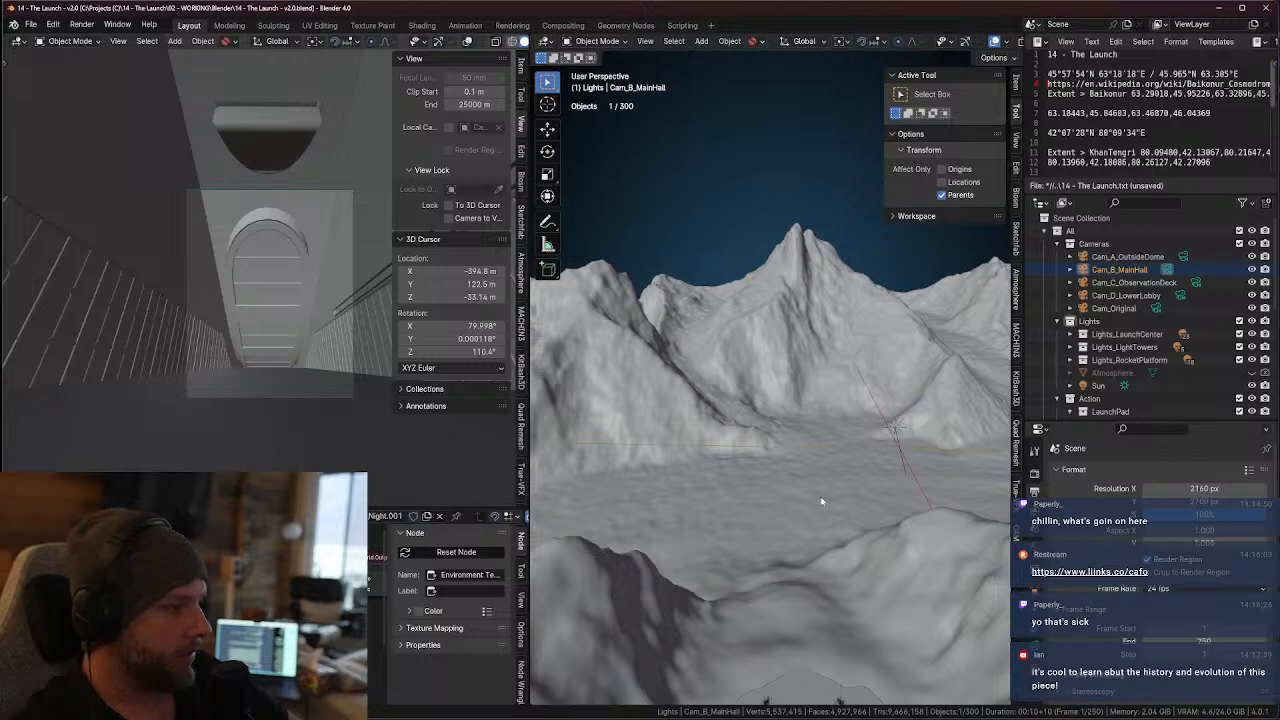
middle_drag(821, 501, 860, 630)
shift+middle_drag(845, 574, 806, 488)
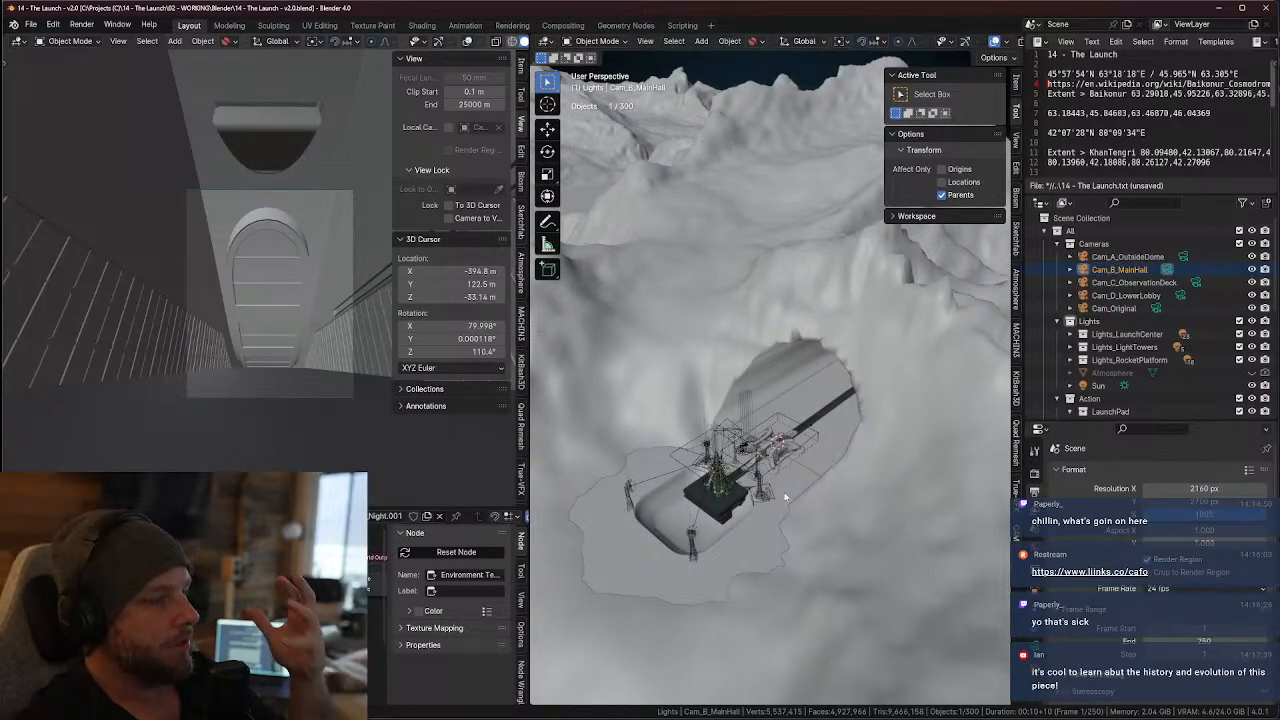
middle_drag(767, 487, 700, 454)
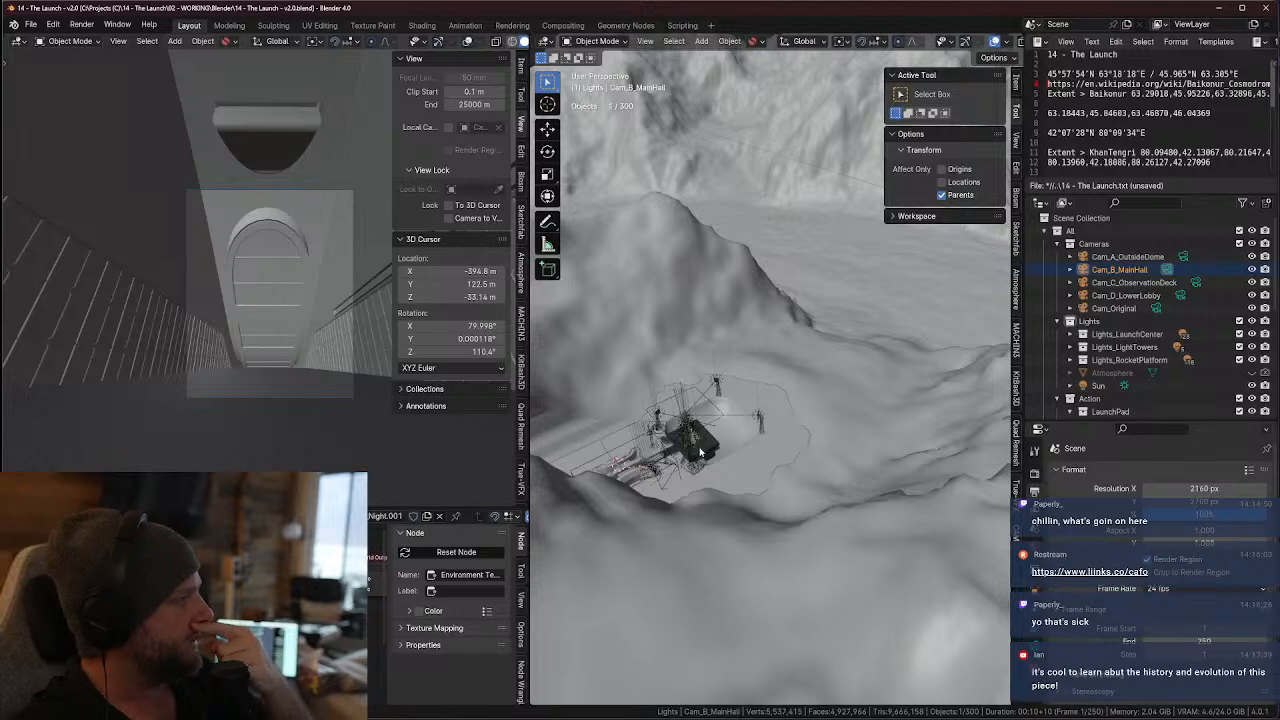
scroll(769, 387, up, 4)
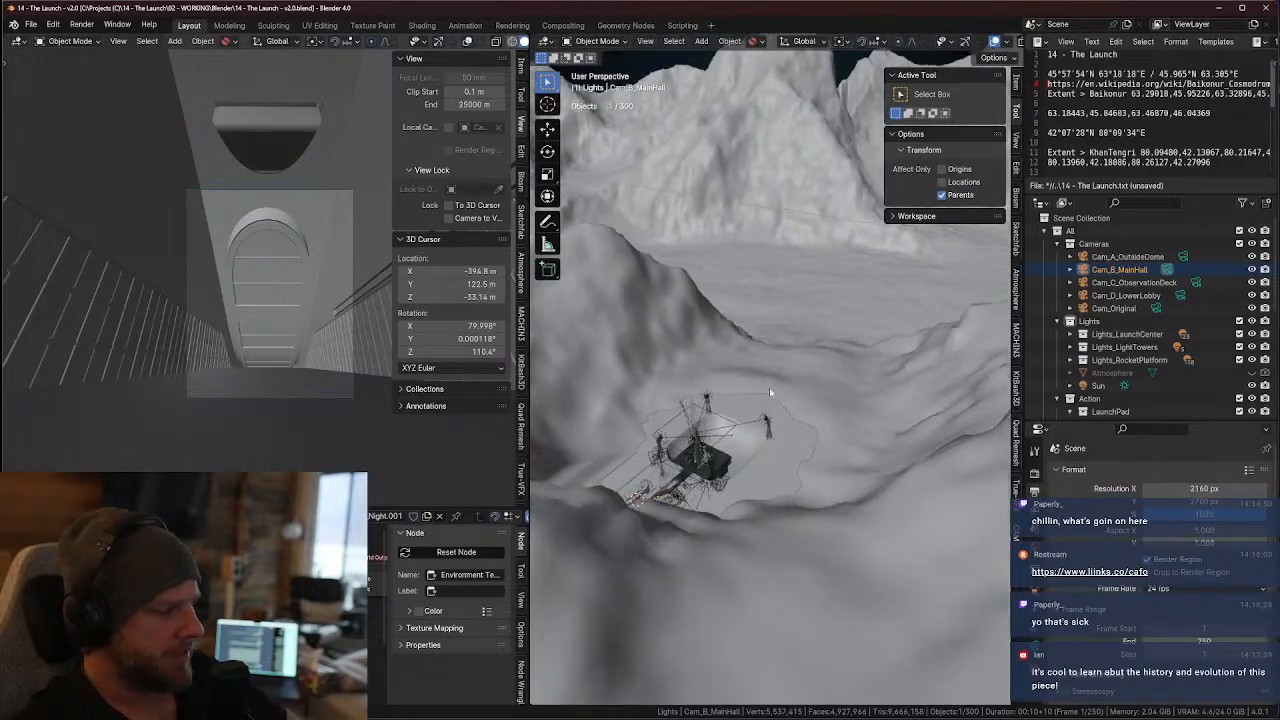
middle_drag(737, 418, 823, 437)
scroll(807, 508, up, 3)
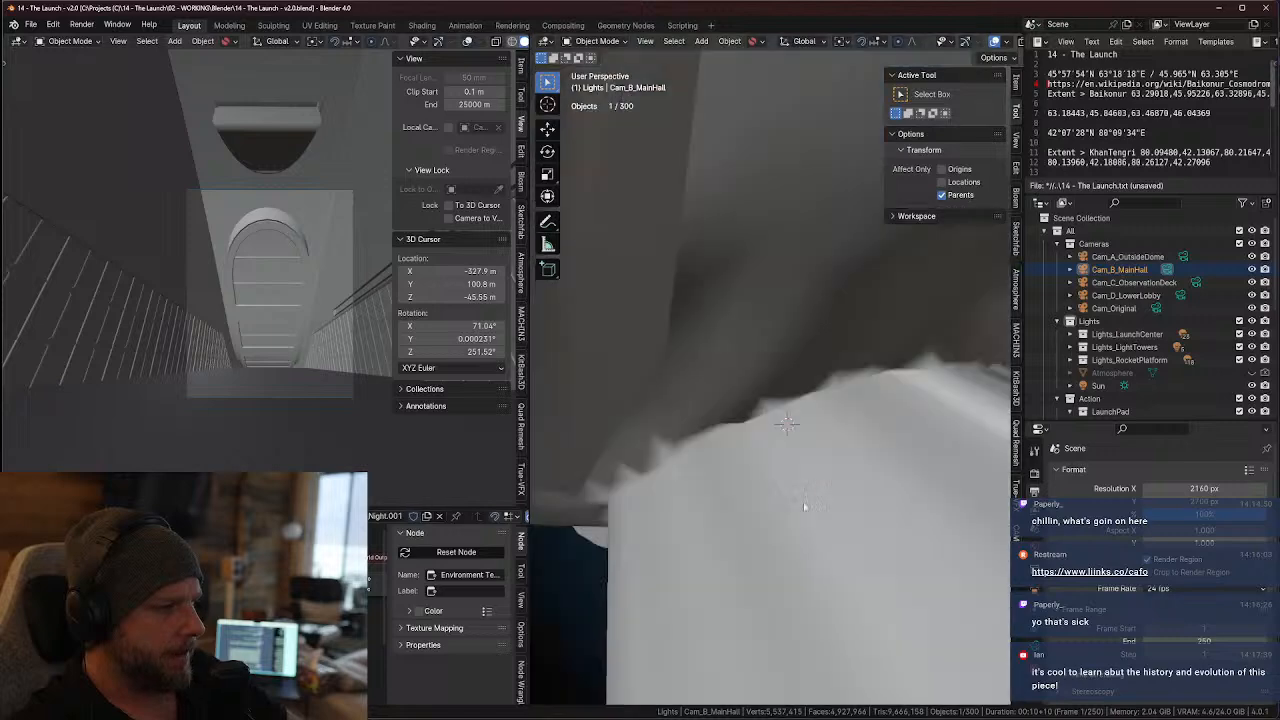
scroll(814, 502, down, 3)
middle_drag(820, 497, 781, 441)
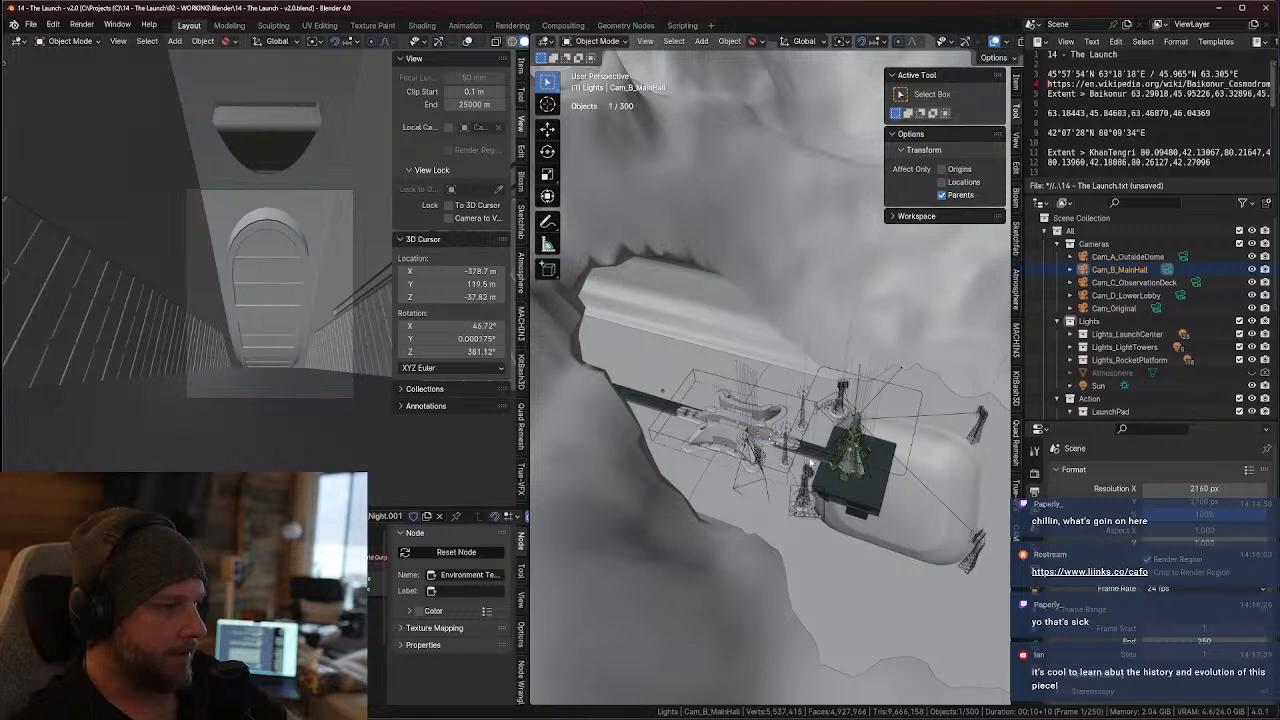
- Examine the expo center's layout from above, with its central walkway, light towers and surrounding launch ground
scroll(796, 412, up, 10)
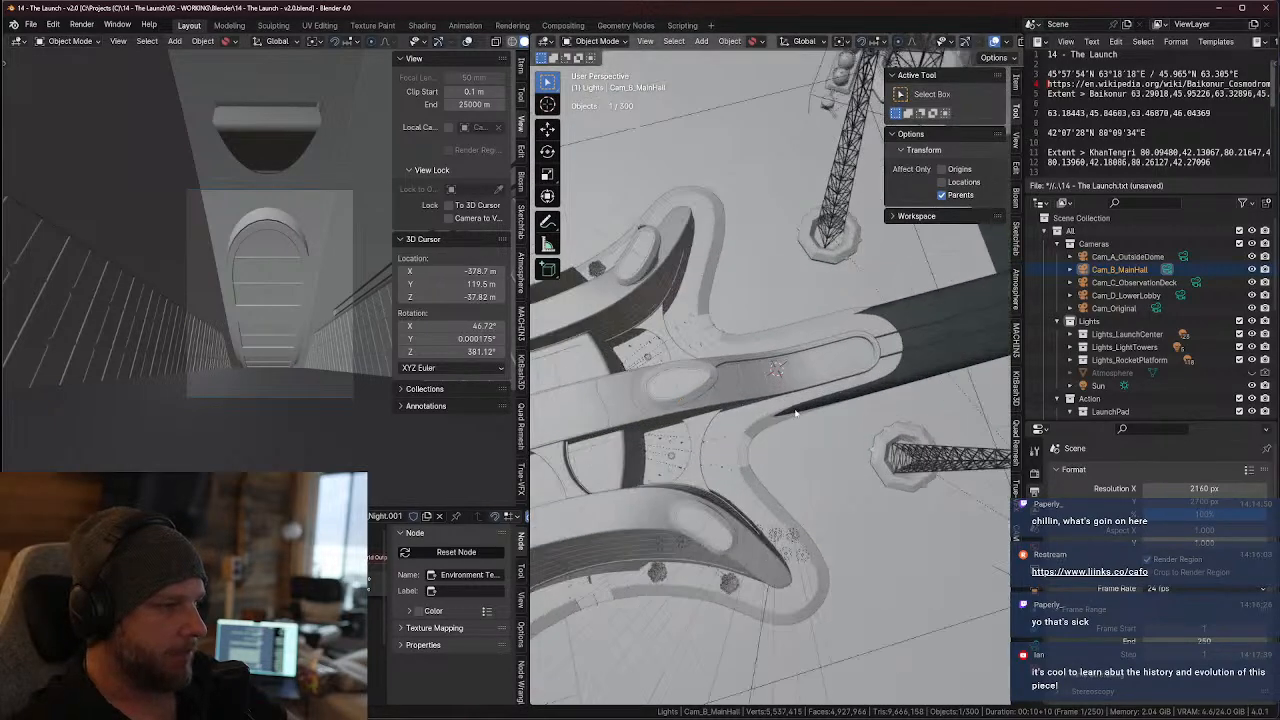
middle_drag(796, 412, 781, 465)
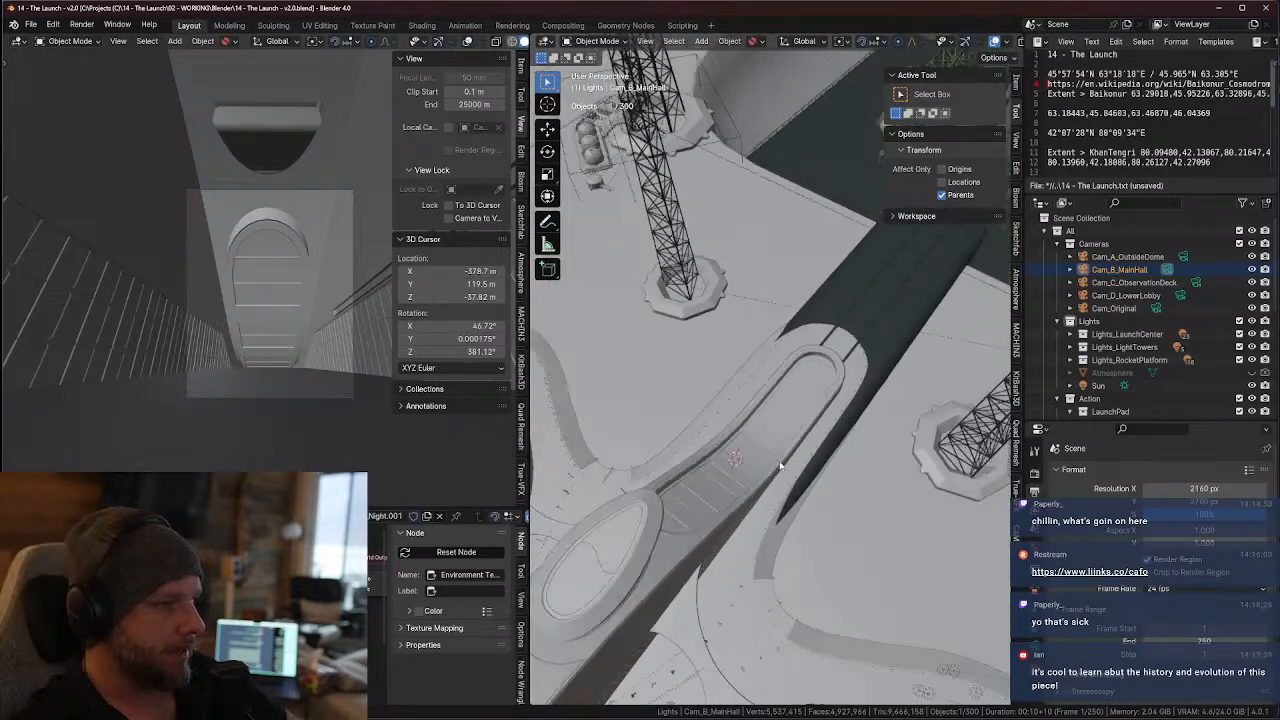
scroll(781, 465, down, 2)
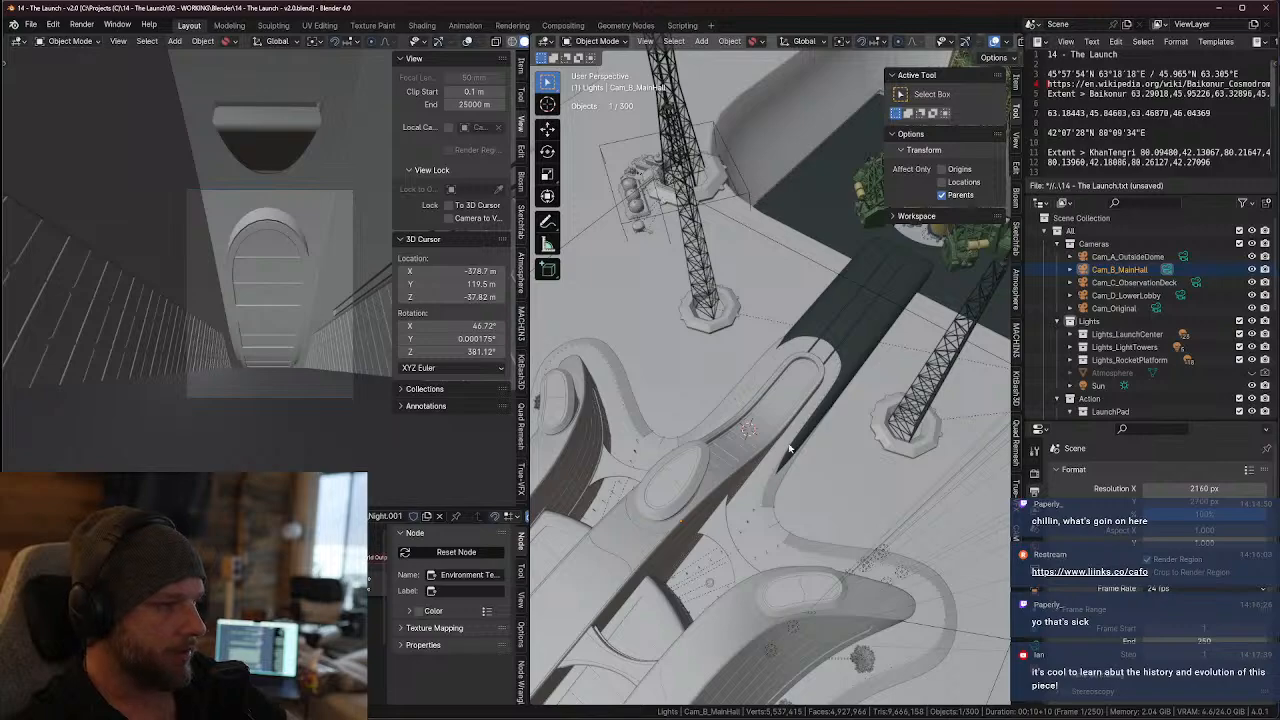
middle_drag(803, 425, 604, 372)
middle_drag(708, 405, 761, 450)
scroll(761, 450, down, 2)
shift+middle_drag(672, 436, 730, 434)
scroll(730, 433, up, 3)
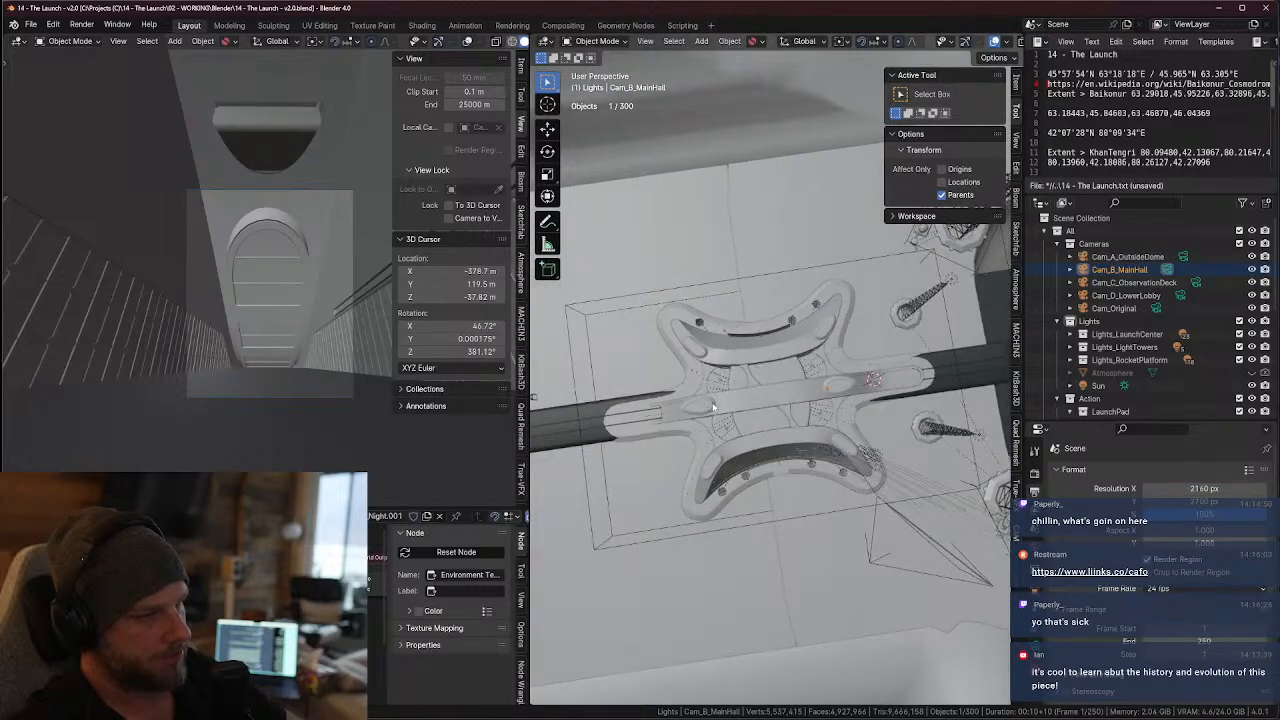
middle_drag(628, 430, 703, 447)
scroll(791, 514, up, 1)
scroll(791, 514, down, 3)
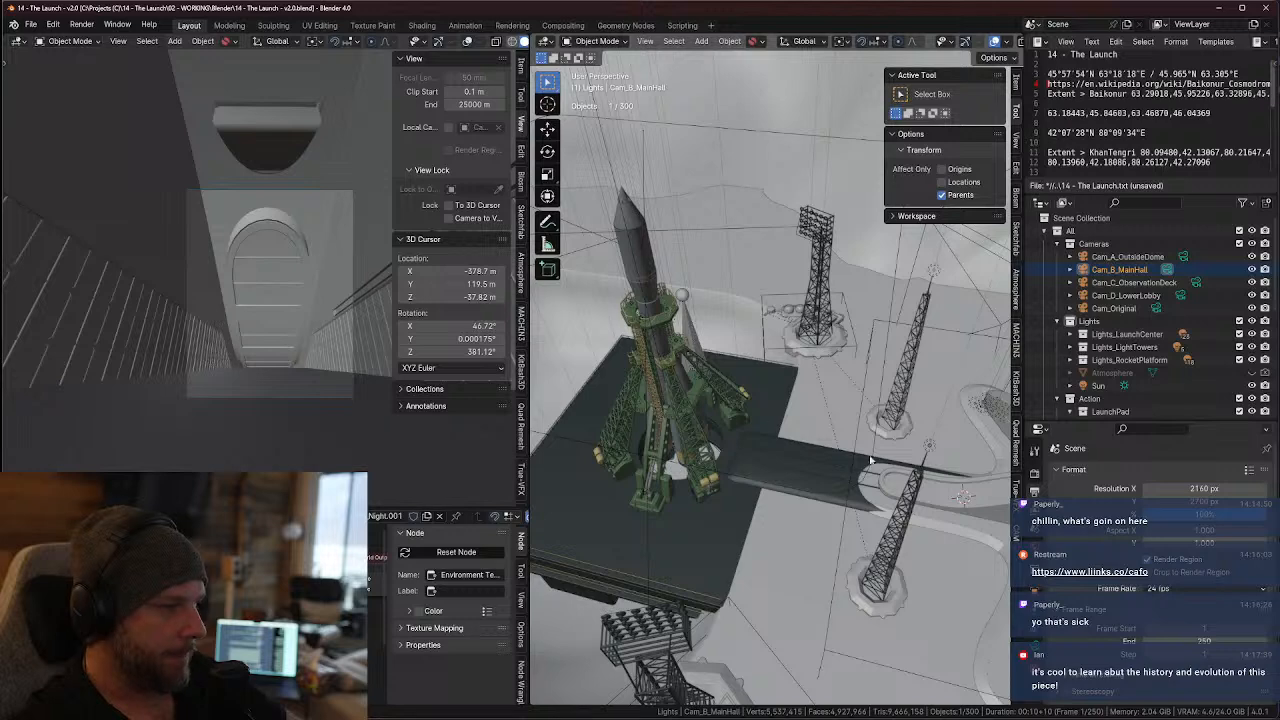
- Inspect the rail track leading to the expo center and the main hall's interior around Cam_B_MainHall
shift+middle_drag(870, 460, 1000, 416)
middle_drag(848, 460, 785, 464)
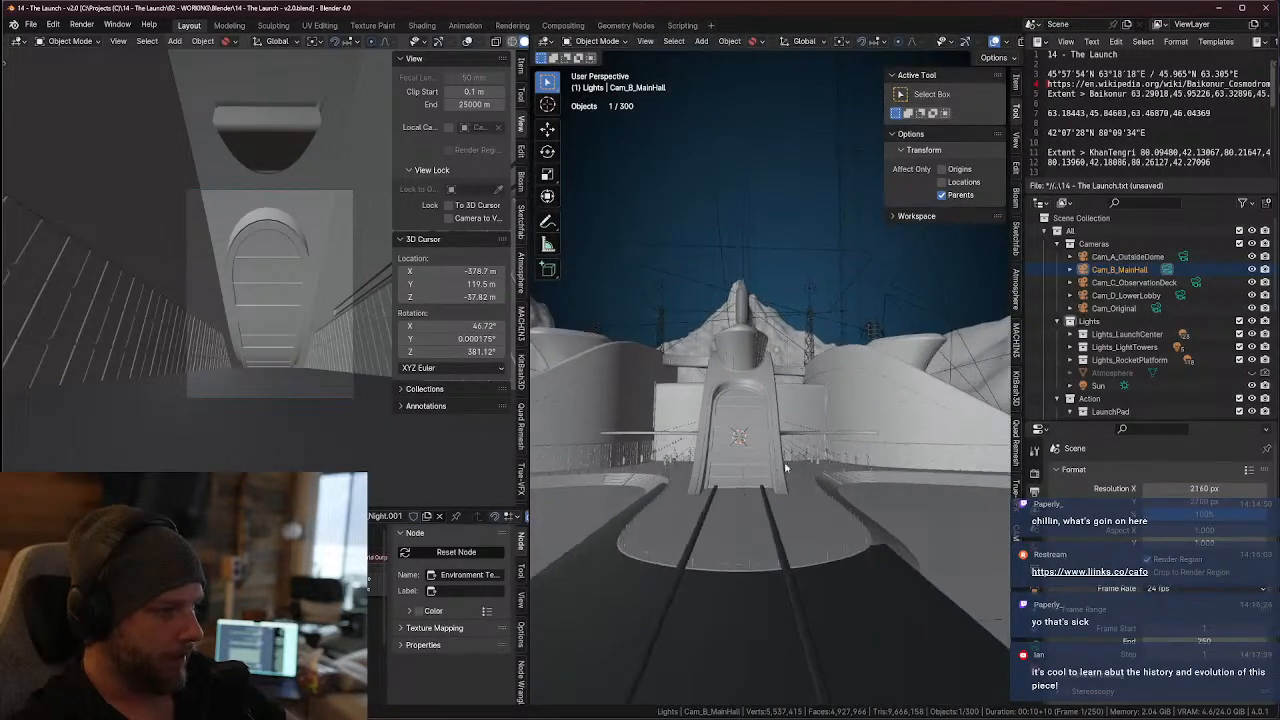
scroll(753, 460, up, 10)
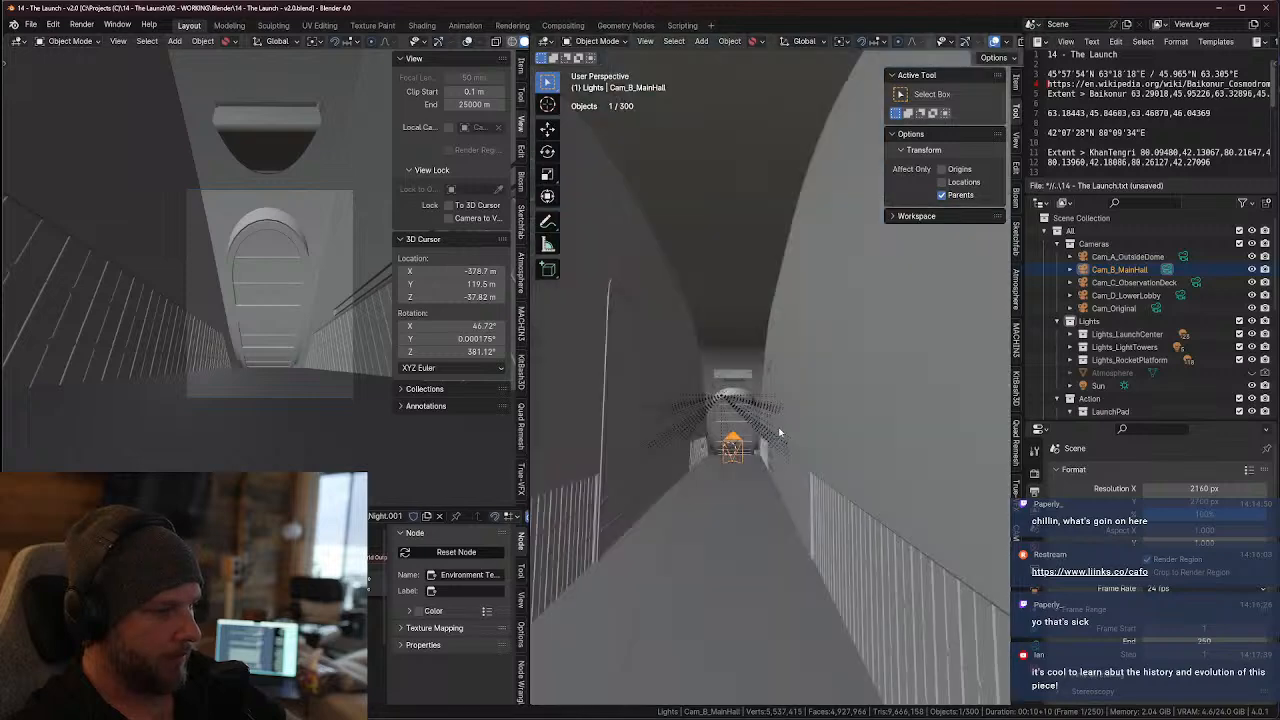
scroll(789, 394, up, 8)
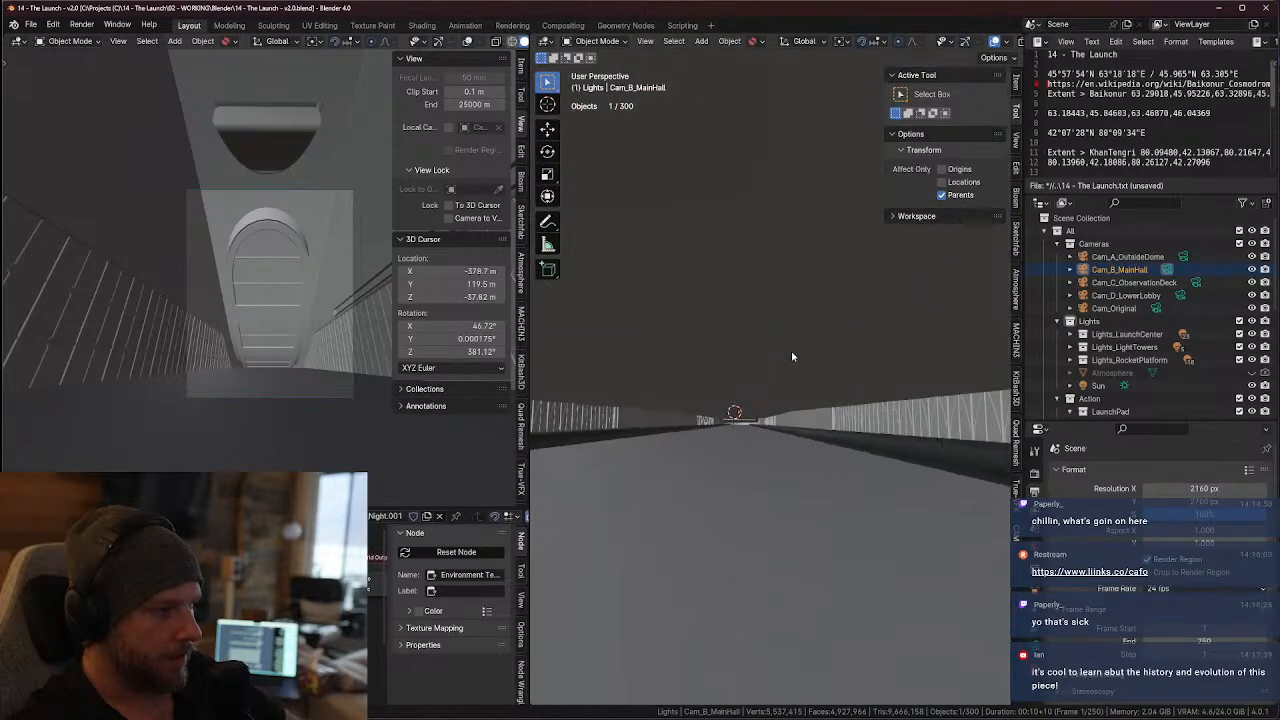
middle_drag(793, 352, 799, 364)
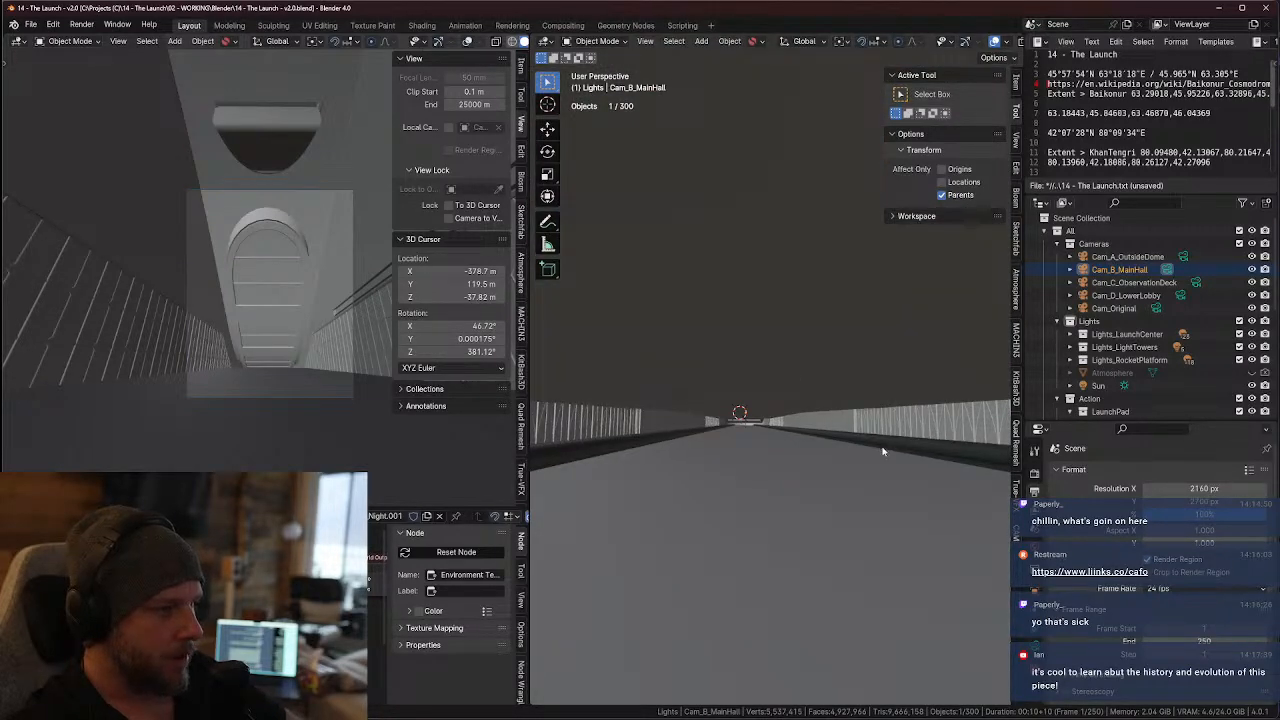
scroll(765, 451, down, 8)
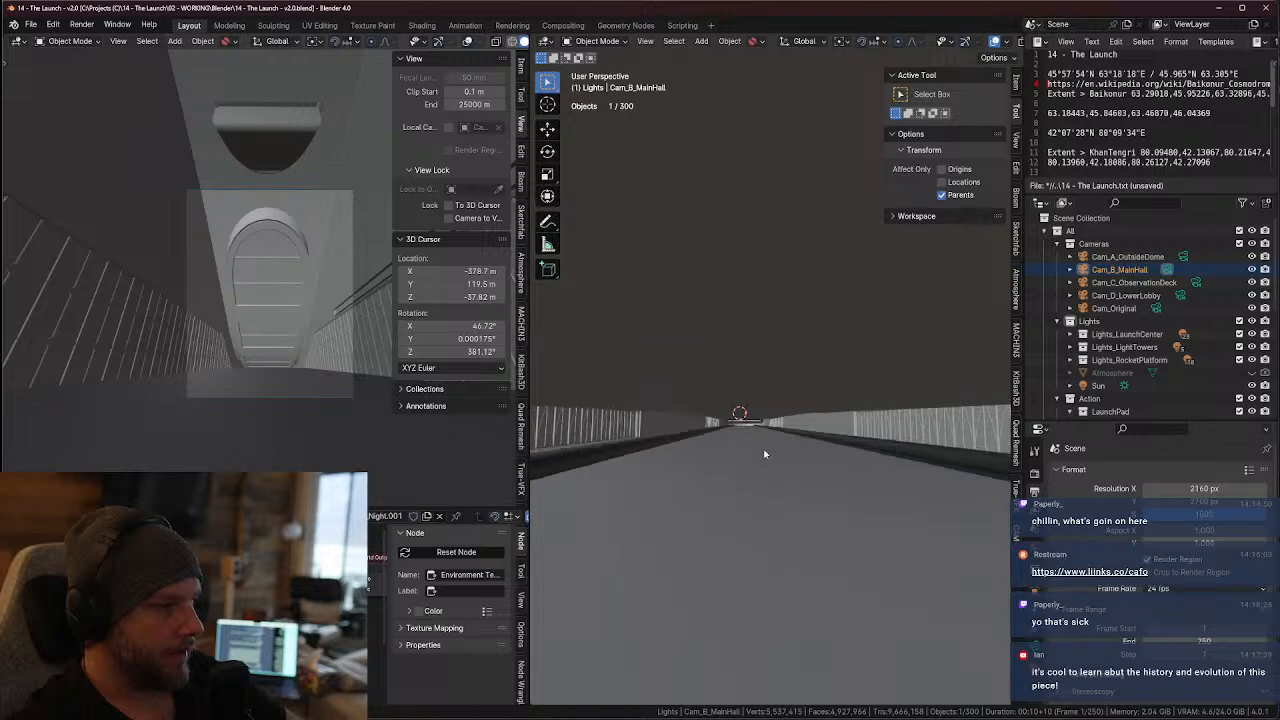
scroll(764, 443, up, 4)
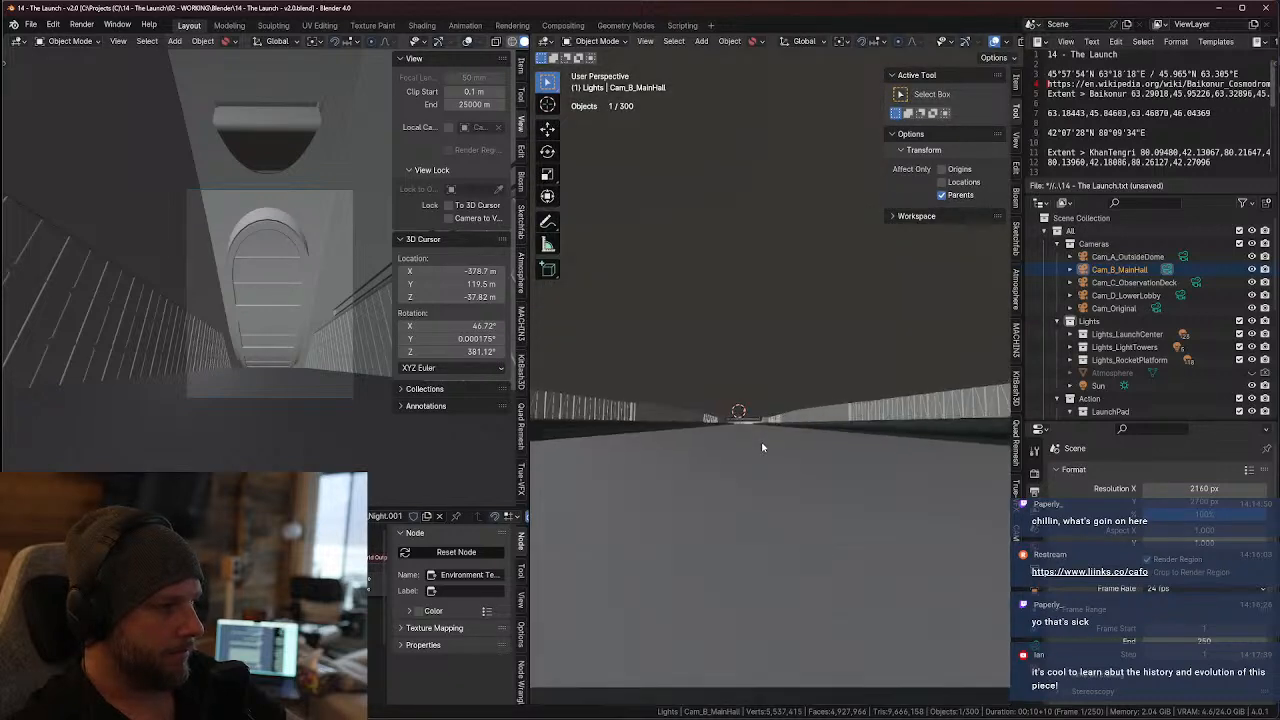
scroll(727, 440, up, 2)
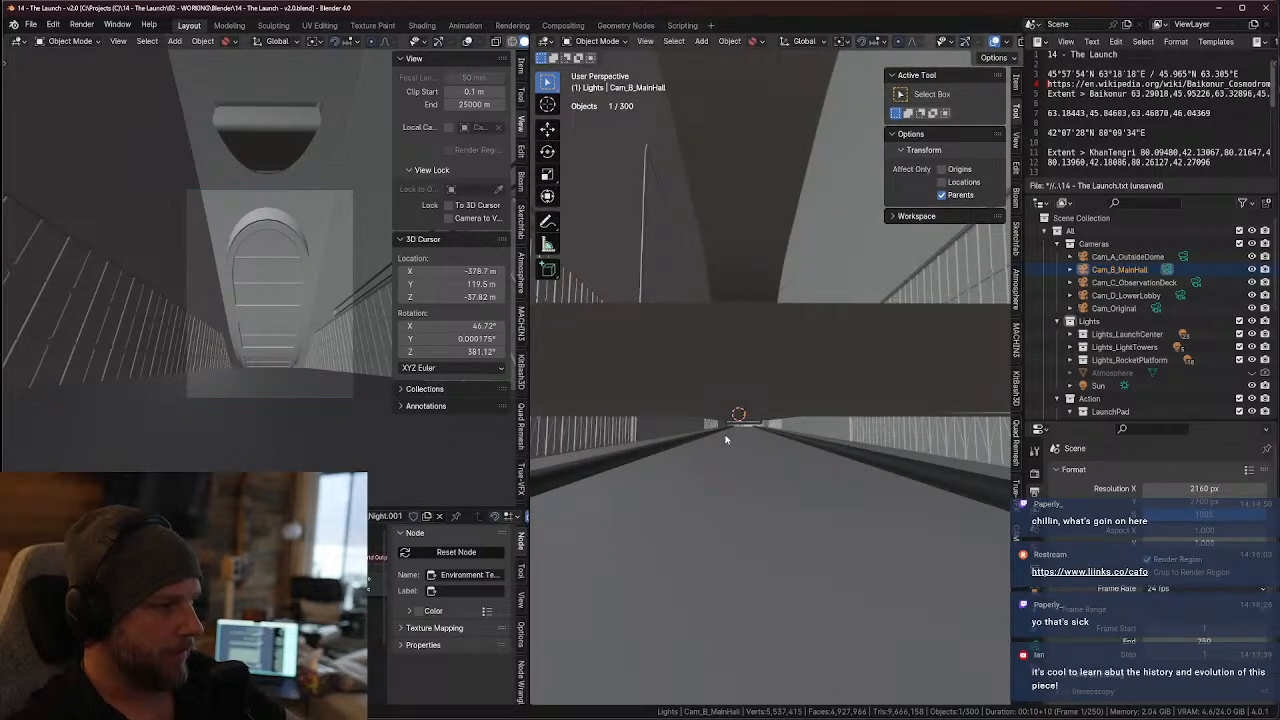
scroll(787, 443, down, 4)
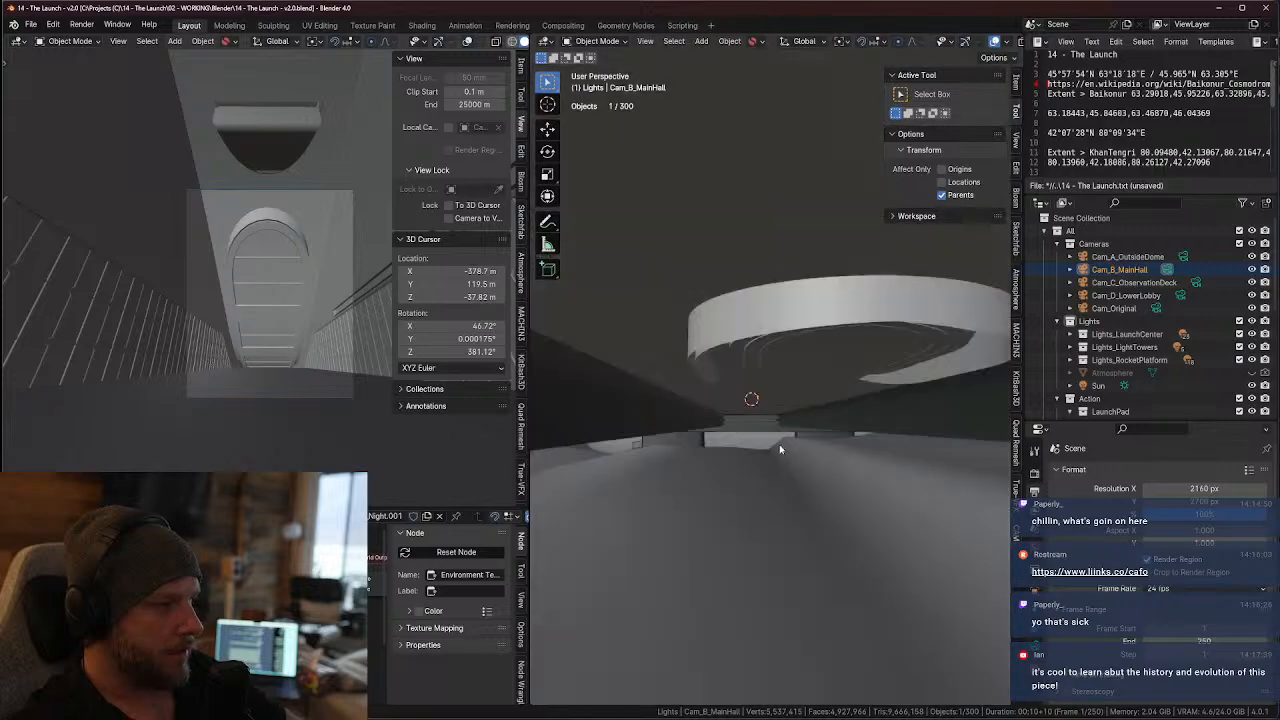
- Examine the rocket platform, light towers and expo center in relation to the cavern behind them
middle_drag(779, 445, 887, 530)
scroll(801, 493, down, 2)
scroll(851, 505, down, 4)
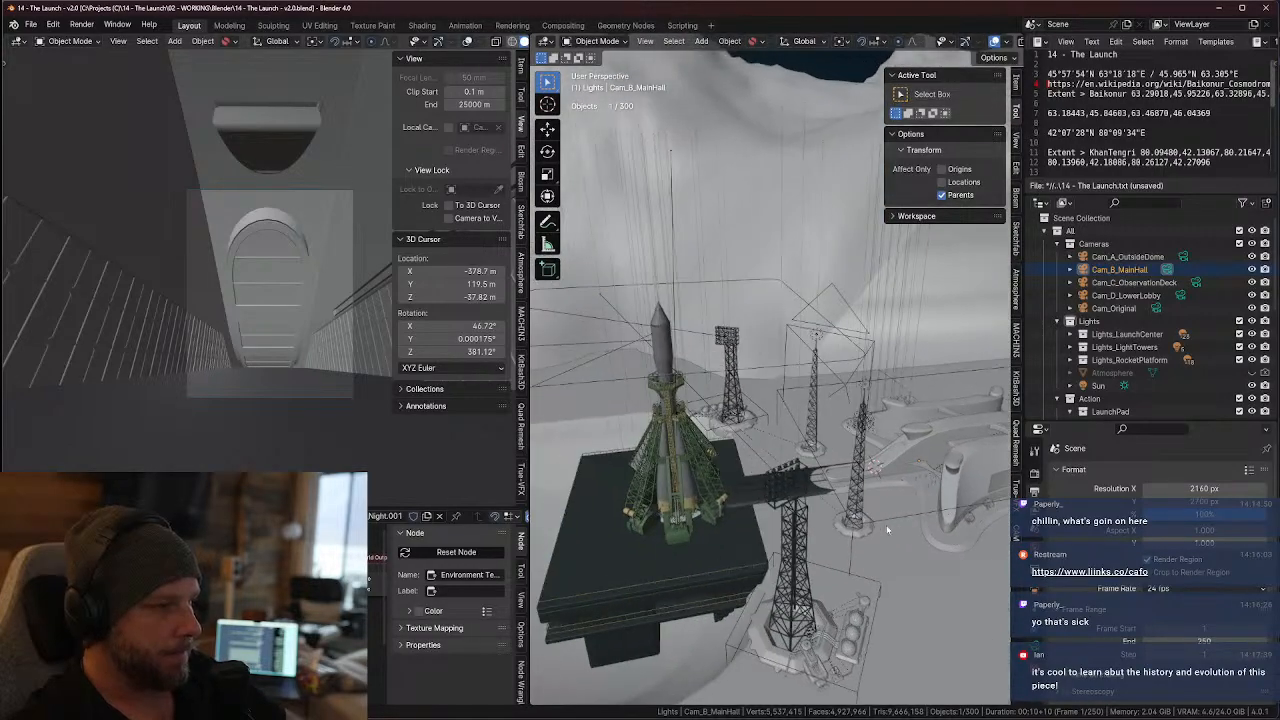
middle_drag(951, 474, 913, 444)
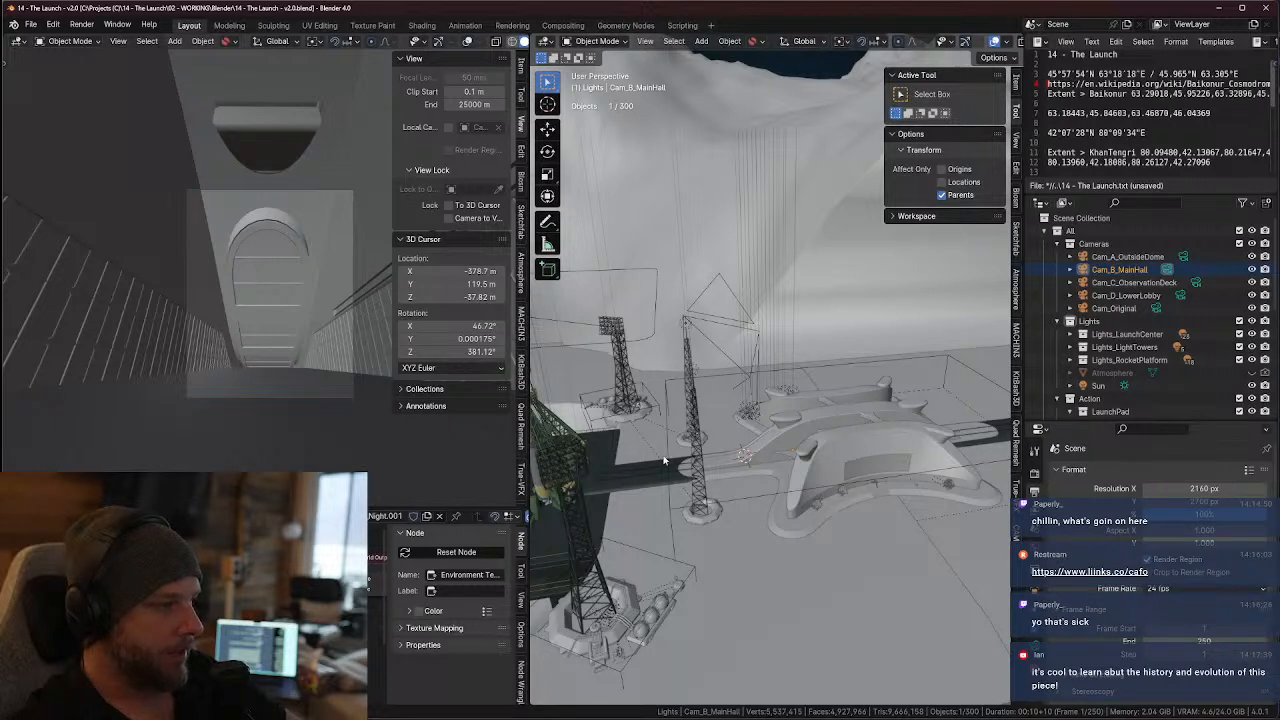
middle_drag(840, 461, 869, 462)
scroll(869, 462, down, 2)
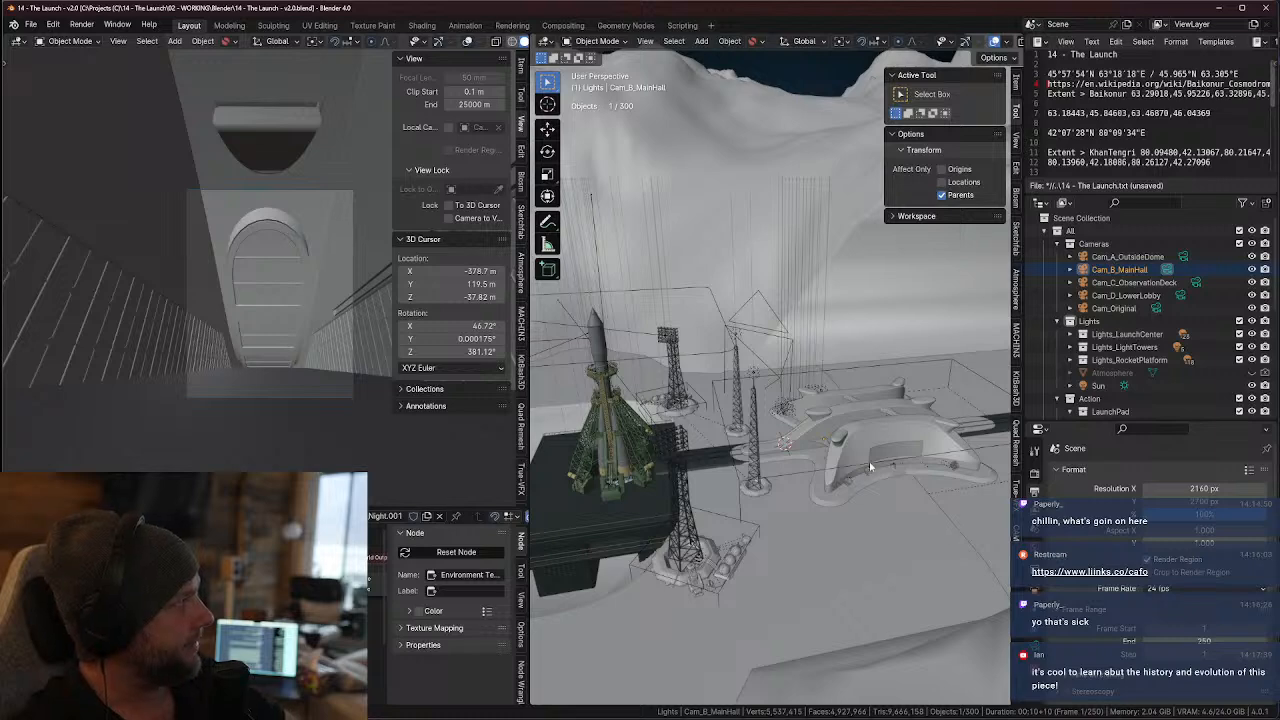
middle_drag(869, 465, 869, 483)
middle_drag(872, 430, 828, 307)
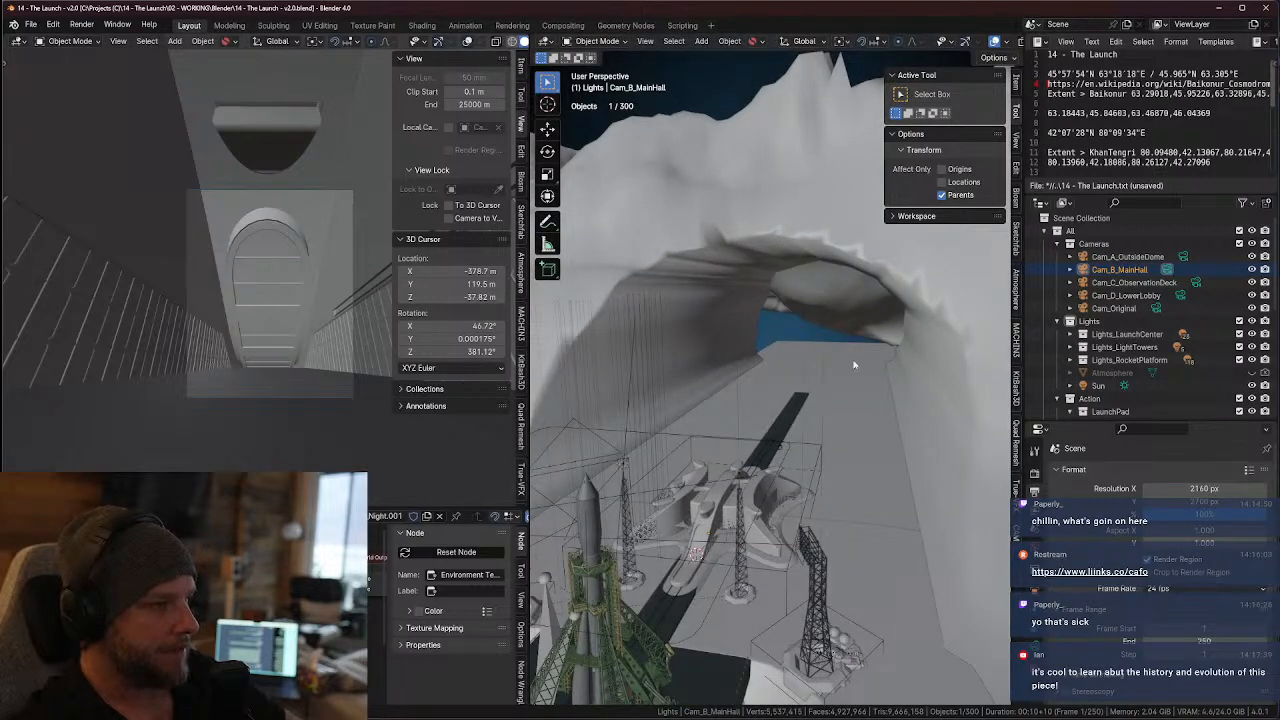
- Examine the full extent of the terrain and where the launch site sits within it
middle_drag(854, 365, 637, 448)
scroll(791, 442, down, 8)
middle_drag(795, 433, 764, 455)
scroll(790, 430, down, 3)
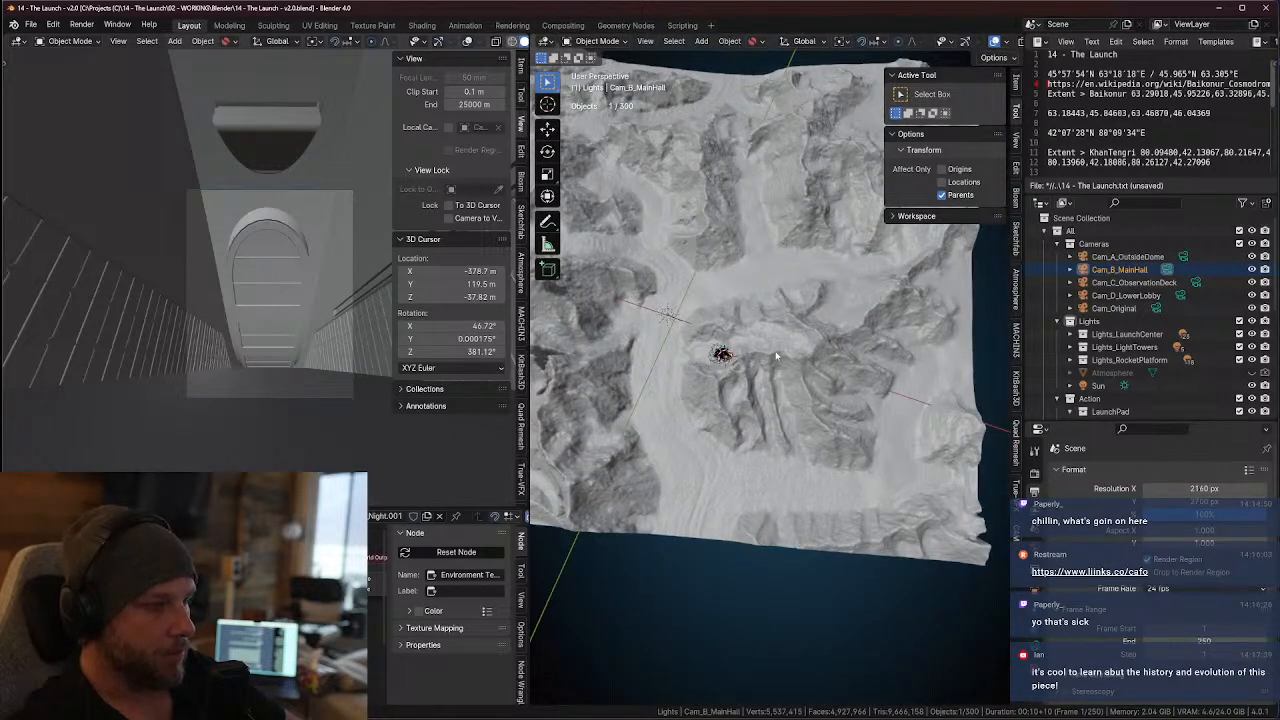
scroll(776, 356, up, 5)
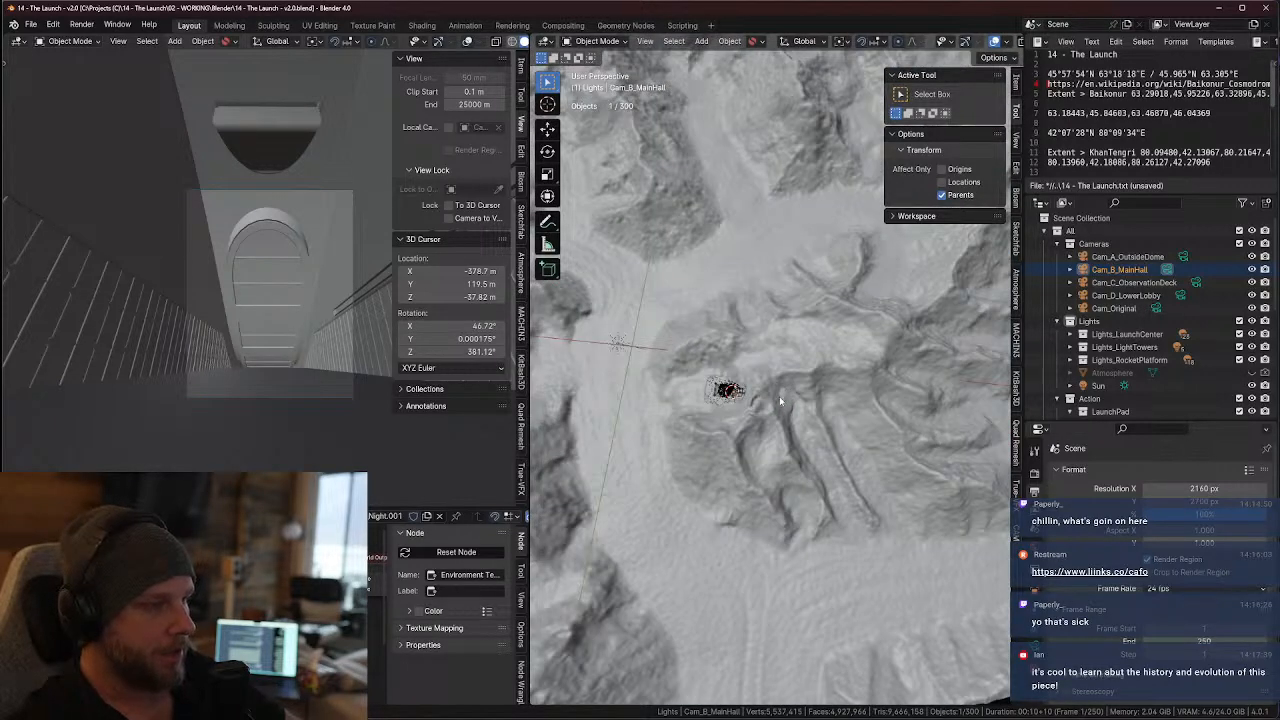
scroll(779, 396, up, 4)
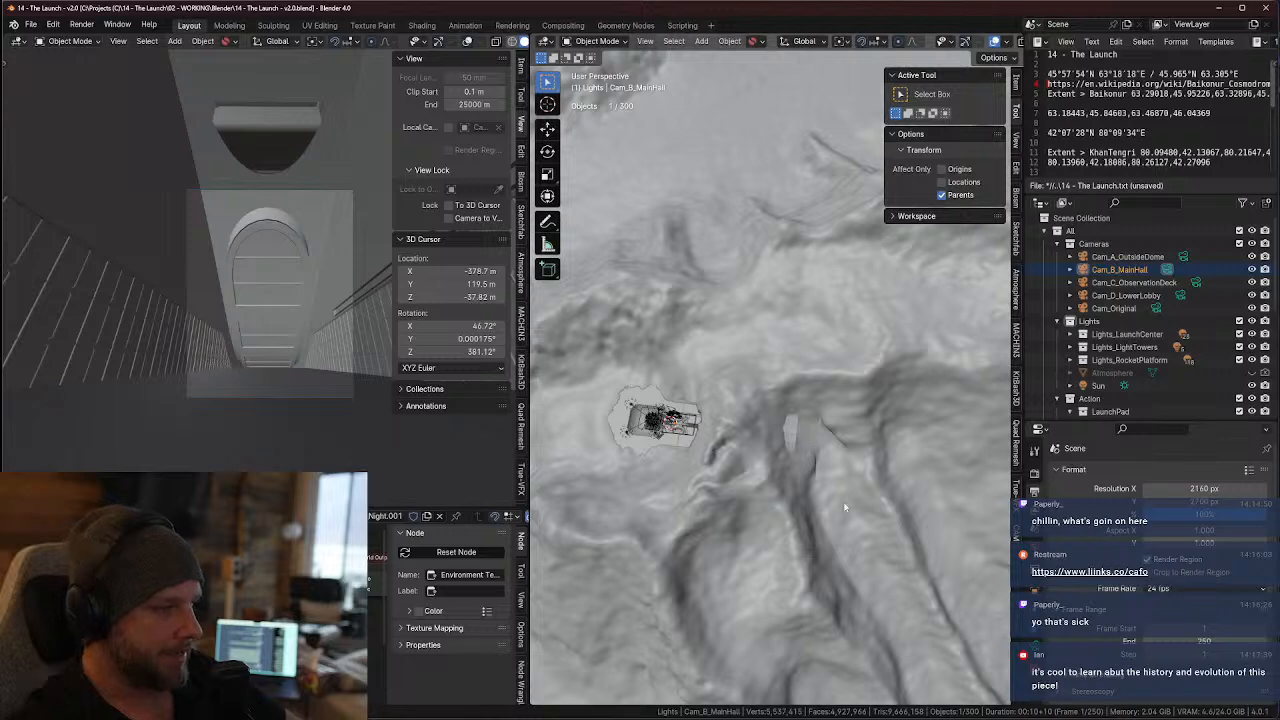
middle_drag(727, 435, 829, 461)
scroll(829, 461, up, 4)
scroll(829, 461, up, 2)
shift+middle_drag(844, 505, 787, 442)
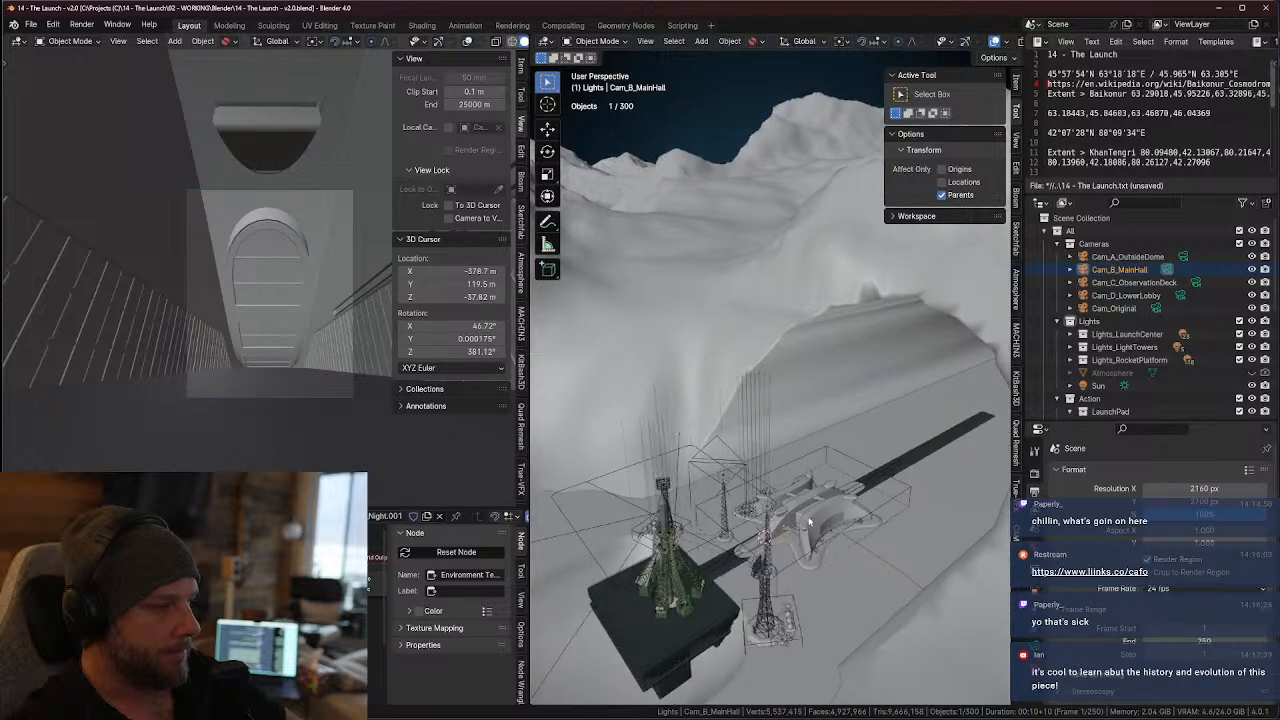
- Select the expo center building, locate it in the scene hierarchy, and select its parent Controller_LaunchCenter
middle_drag(775, 565, 710, 446)
scroll(779, 521, up, 2)
scroll(829, 469, up, 2)
scroll(795, 459, up, 2)
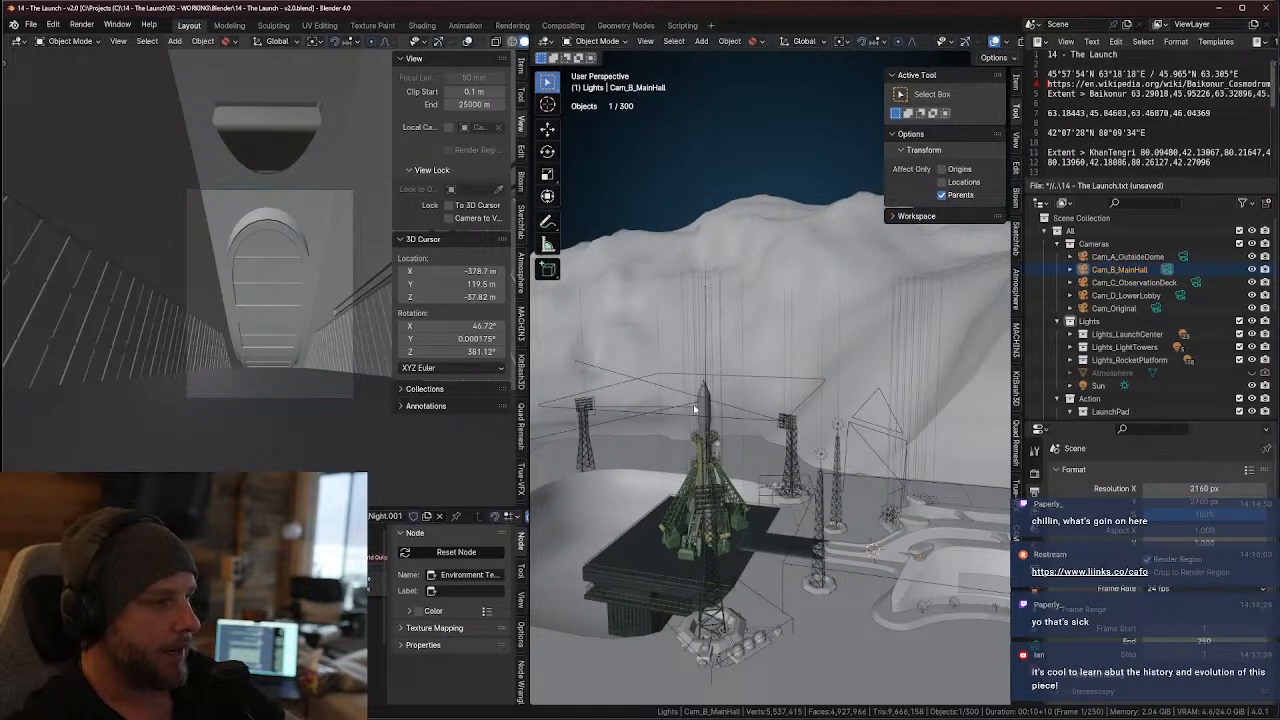
click(861, 496)
key(KP_Decimal)
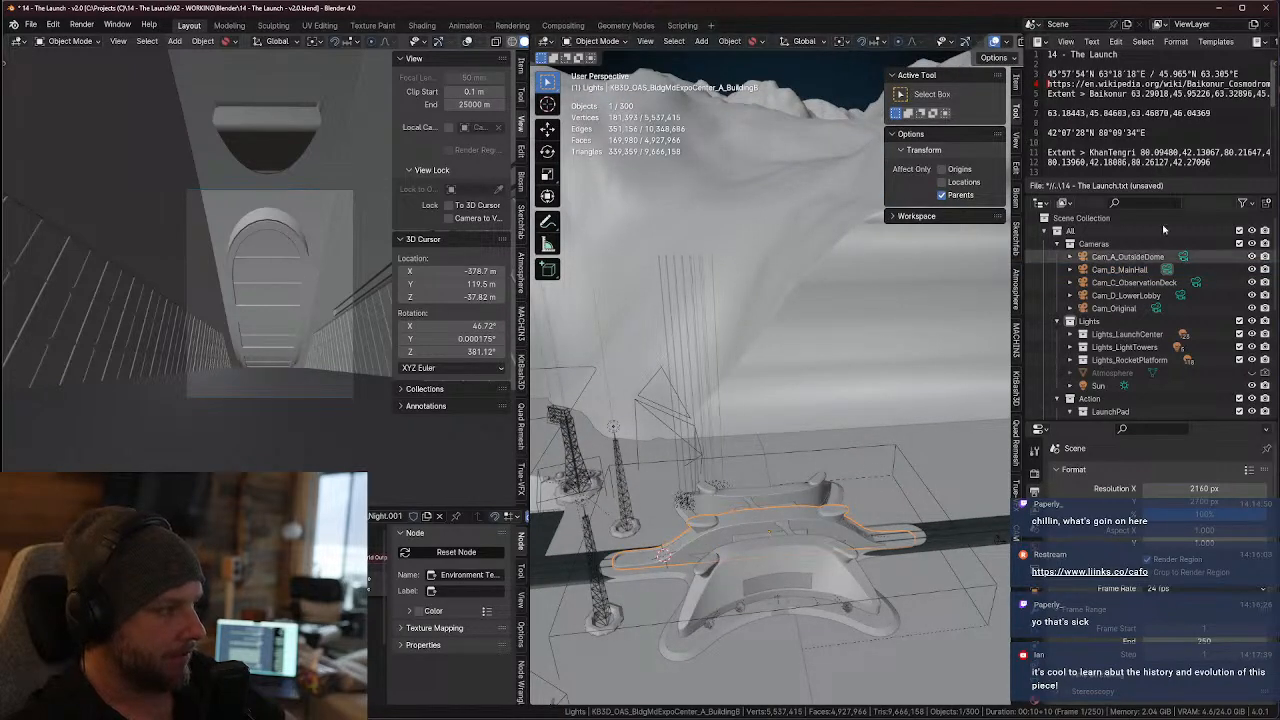
key(KP_Decimal)
click(1146, 323)
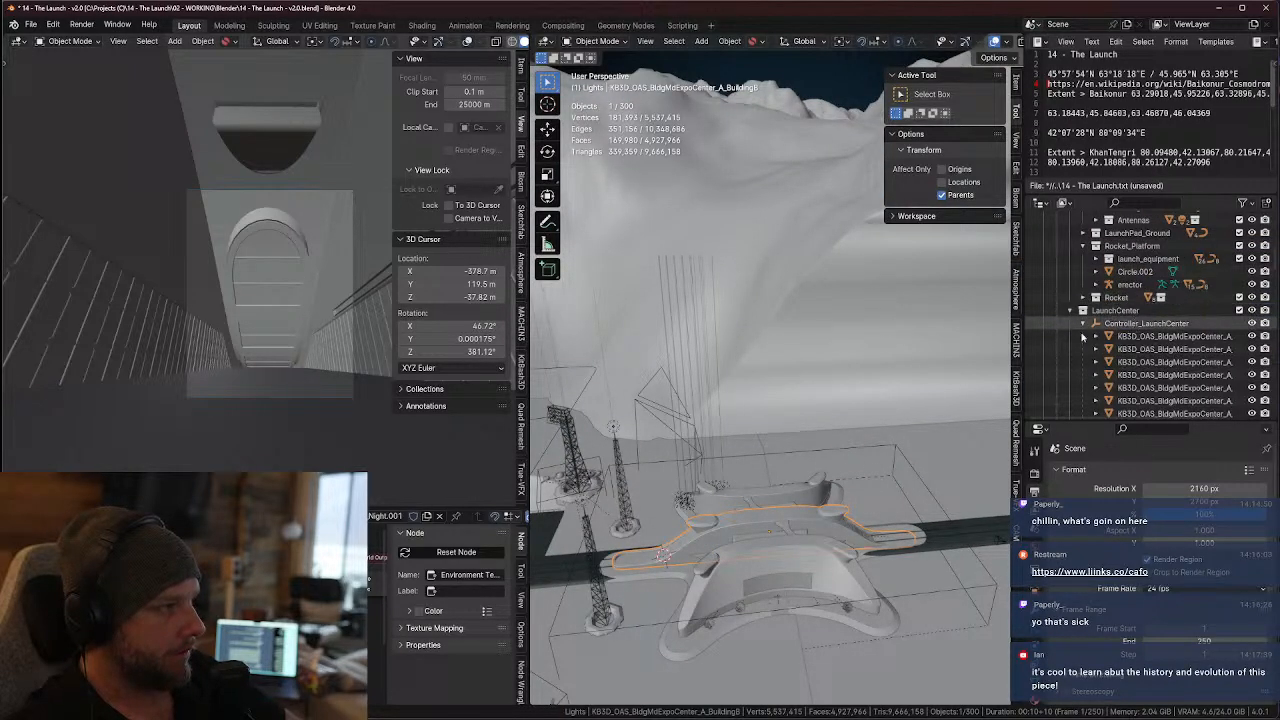
key(g)
key(x)
click(843, 408)
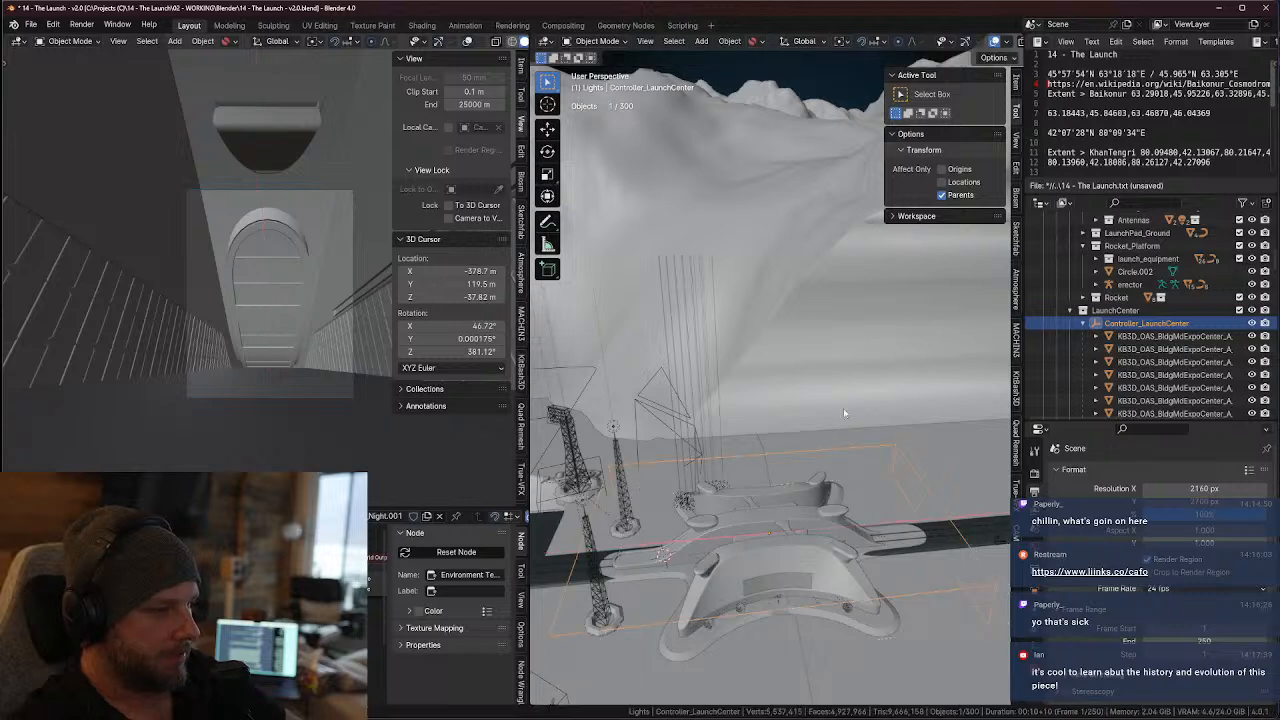
- Turn off the Affect Only Parents transform option
click(1017, 141)
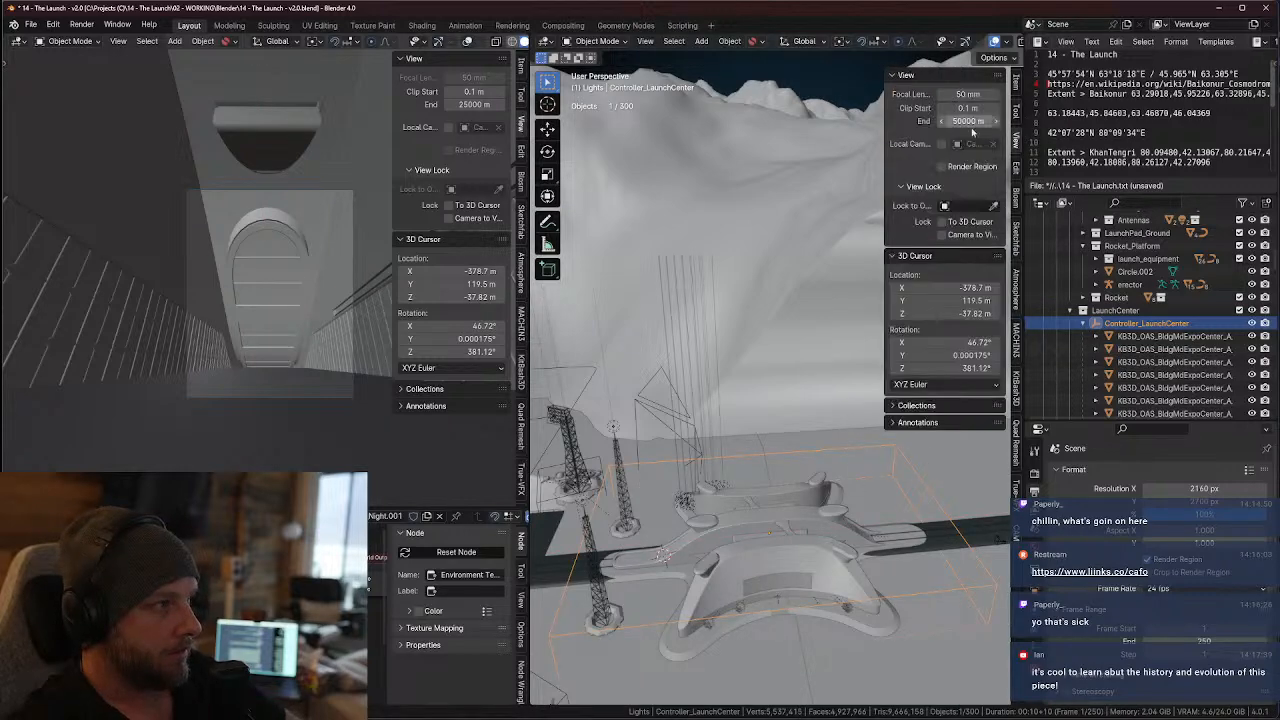
click(1018, 118)
scroll(827, 407, down, 4)
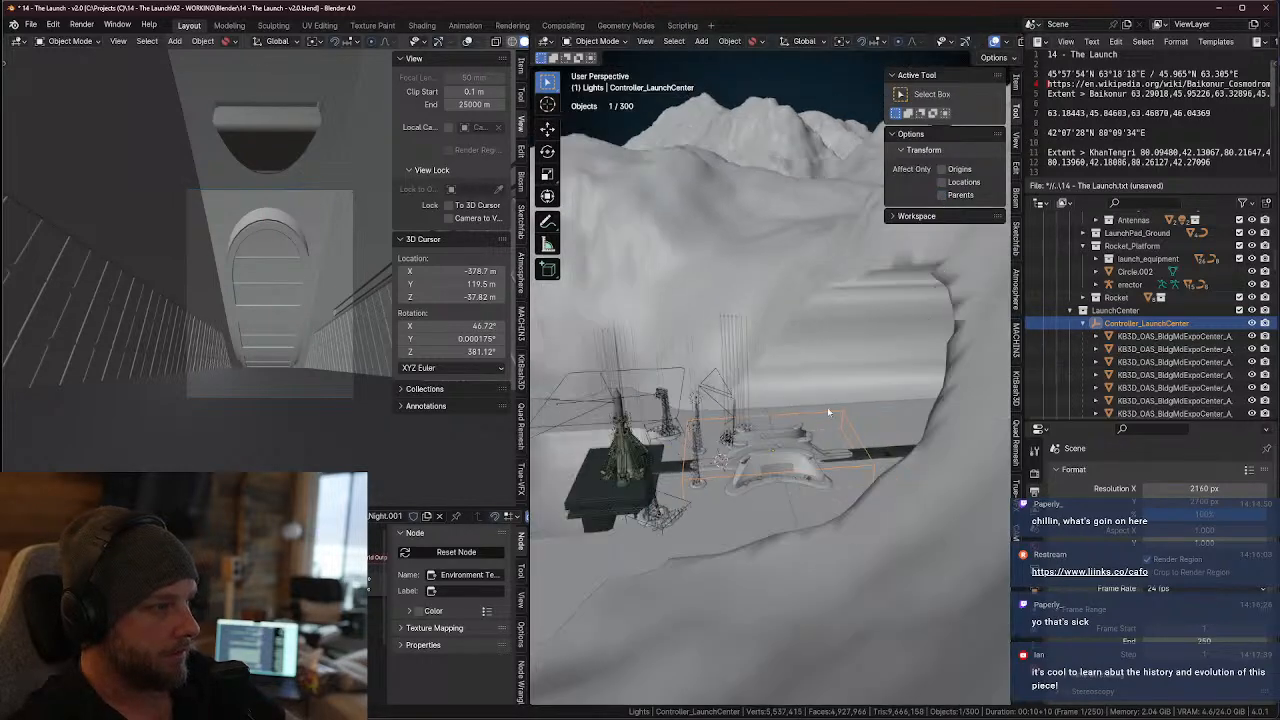
- Move Controller_LaunchCenter along the global X axis, away from the rocket platform and deeper into the cavern
key(g)
key(y)
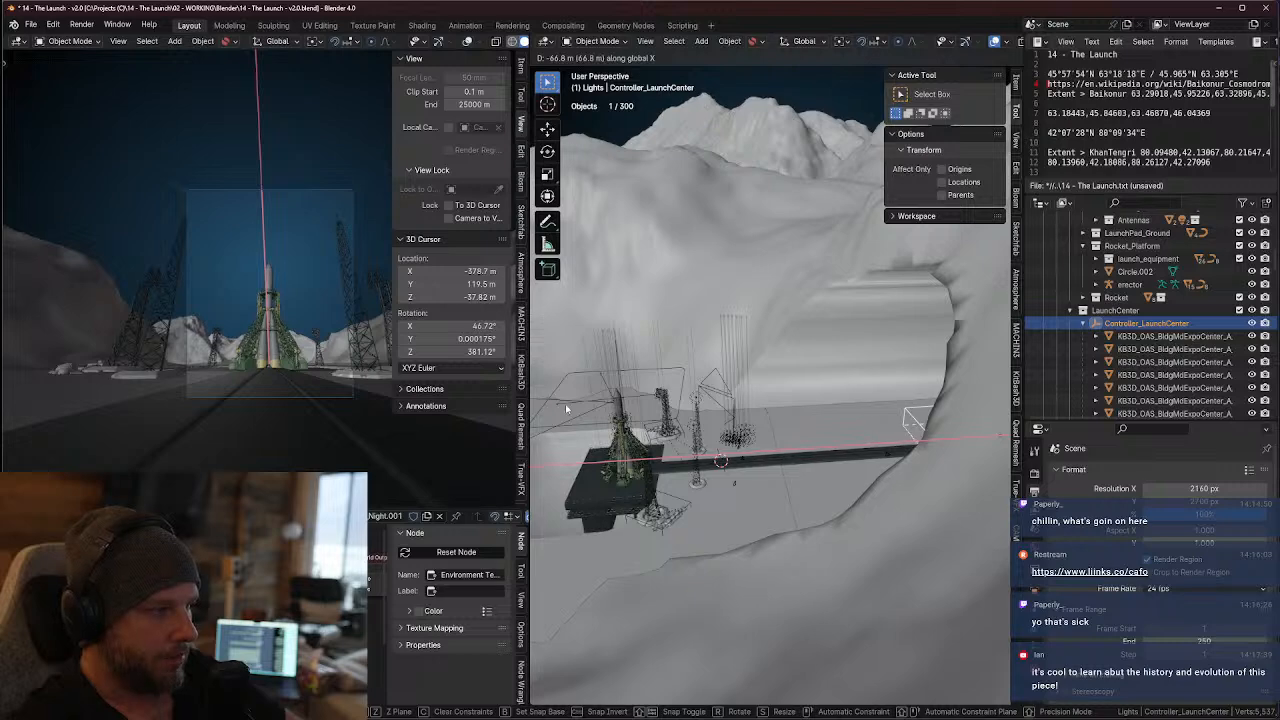
click(620, 431)
middle_drag(875, 359, 775, 360)
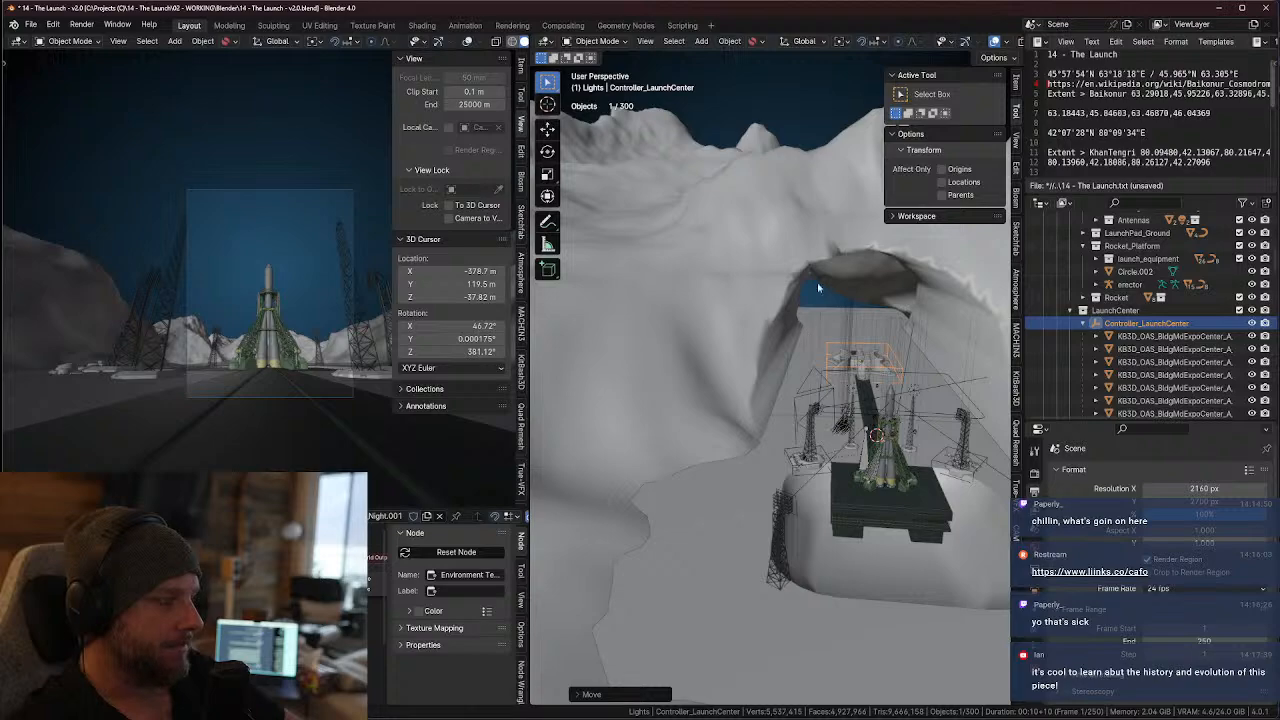
middle_drag(805, 286, 910, 470)
scroll(940, 336, up, 3)
key(g)
key(y)
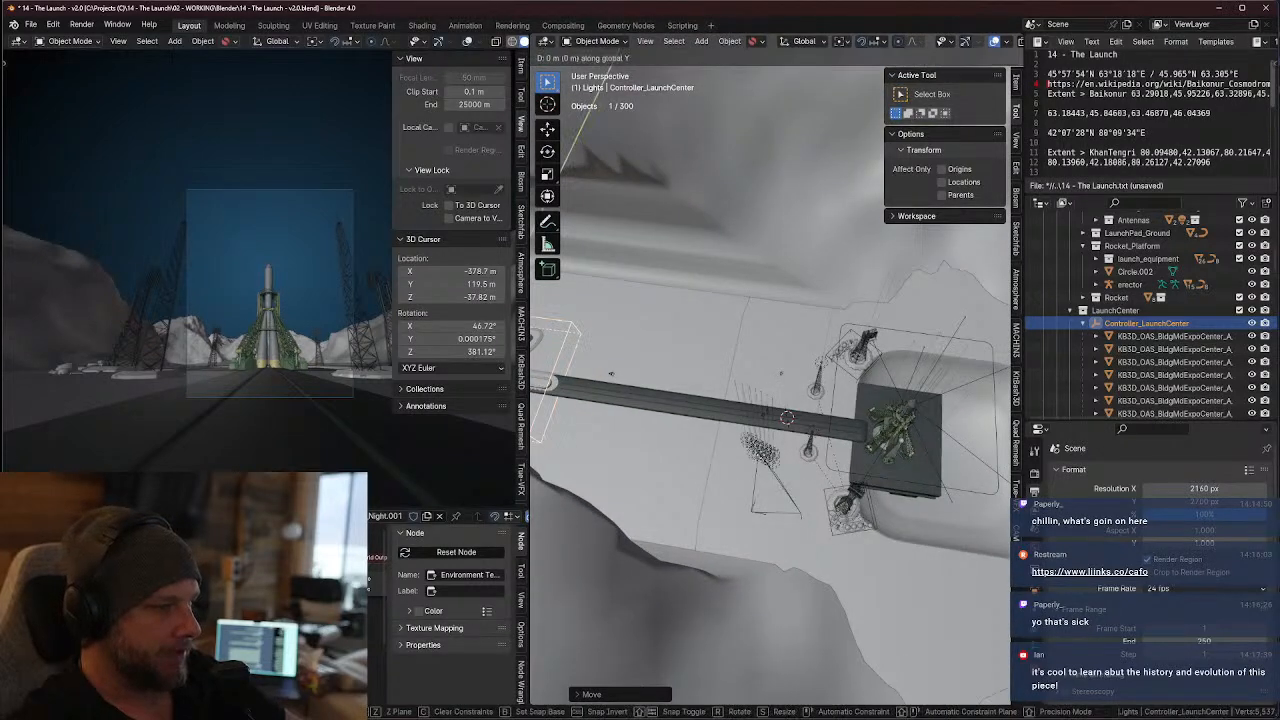
key(x)
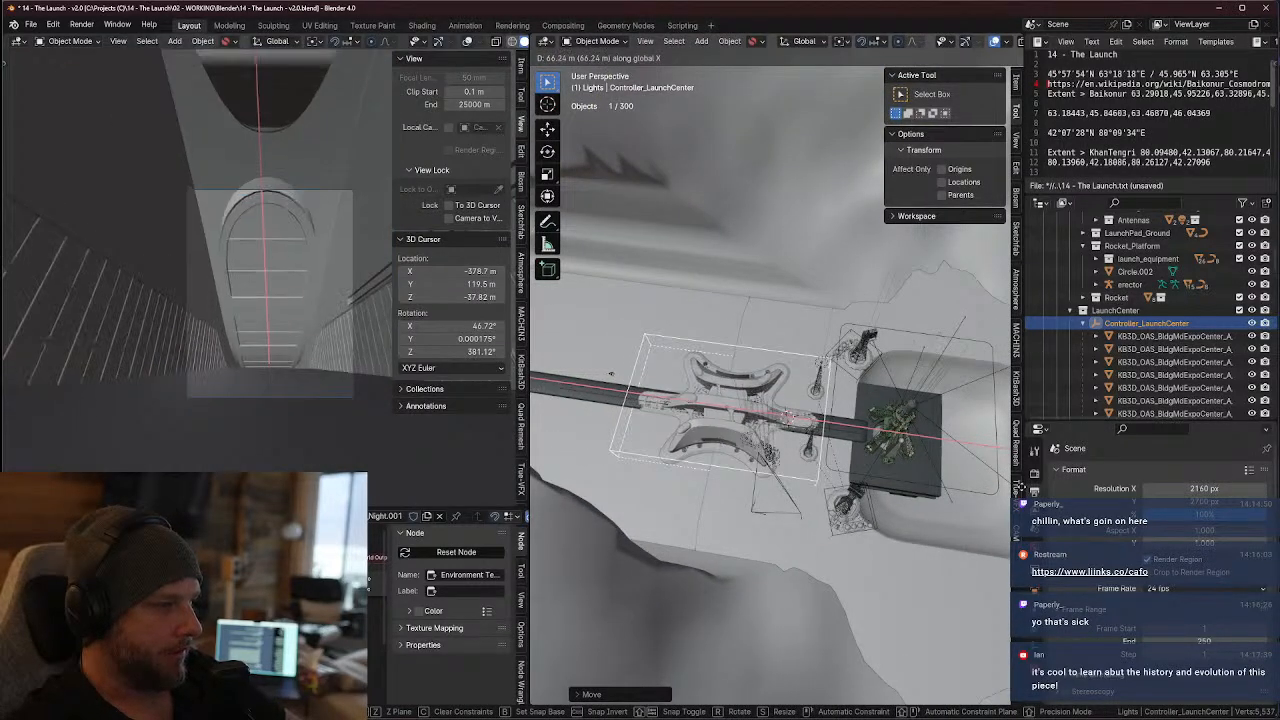
right_click(993, 489)
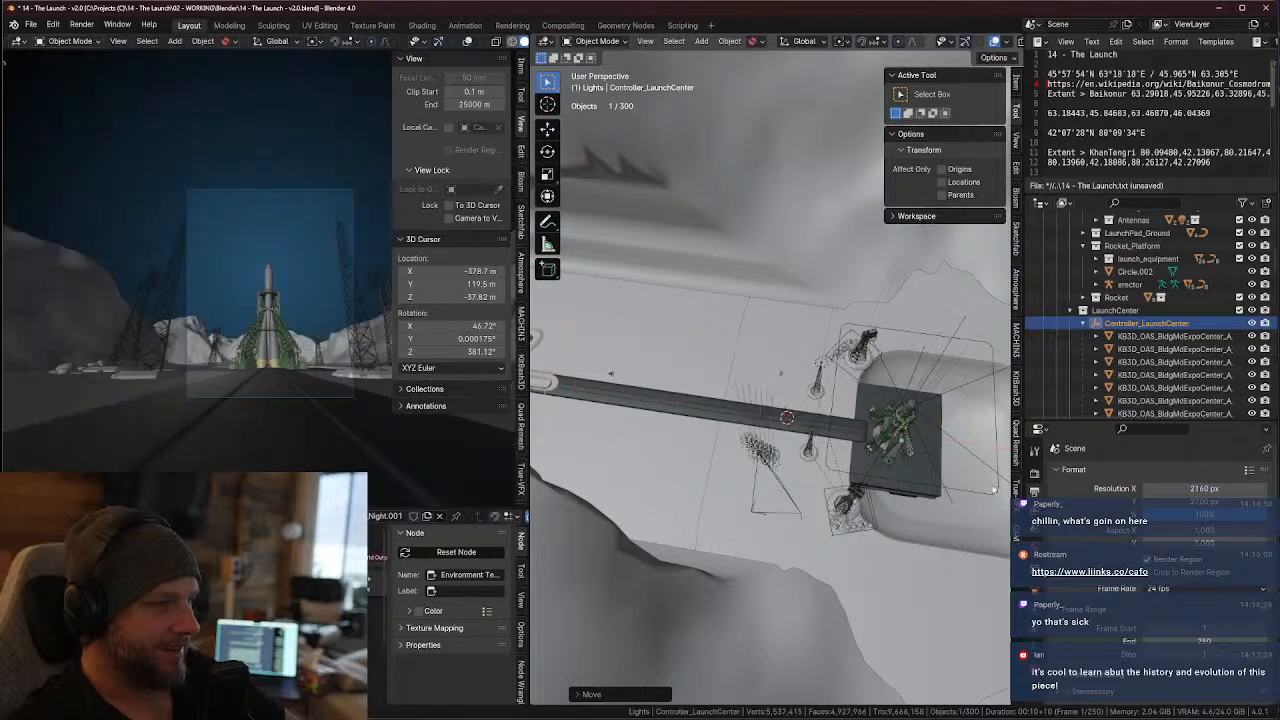
- Undo the last move of Controller_LaunchCenter
key(ctrl+z)
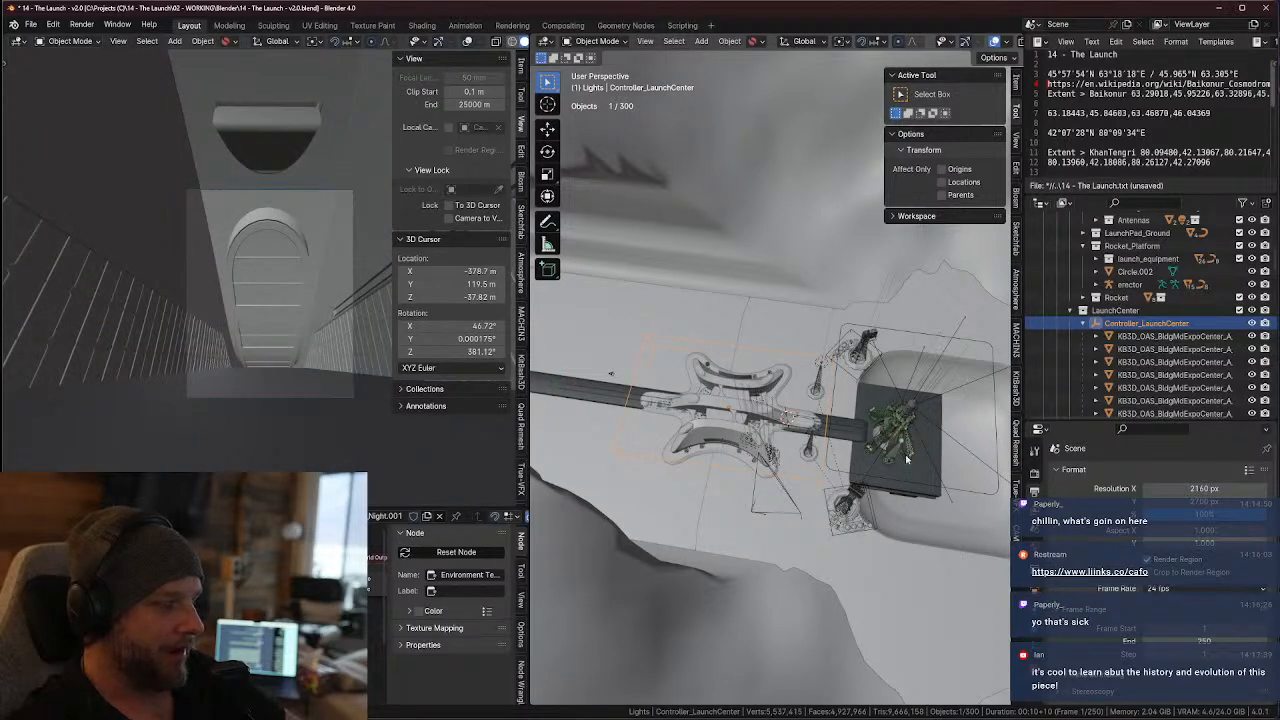
- Select the erector armature on the rocket platform and switch it to Pose Mode
middle_drag(680, 450, 788, 416)
shift+middle_drag(888, 428, 780, 429)
scroll(715, 462, up, 3)
click(779, 362)
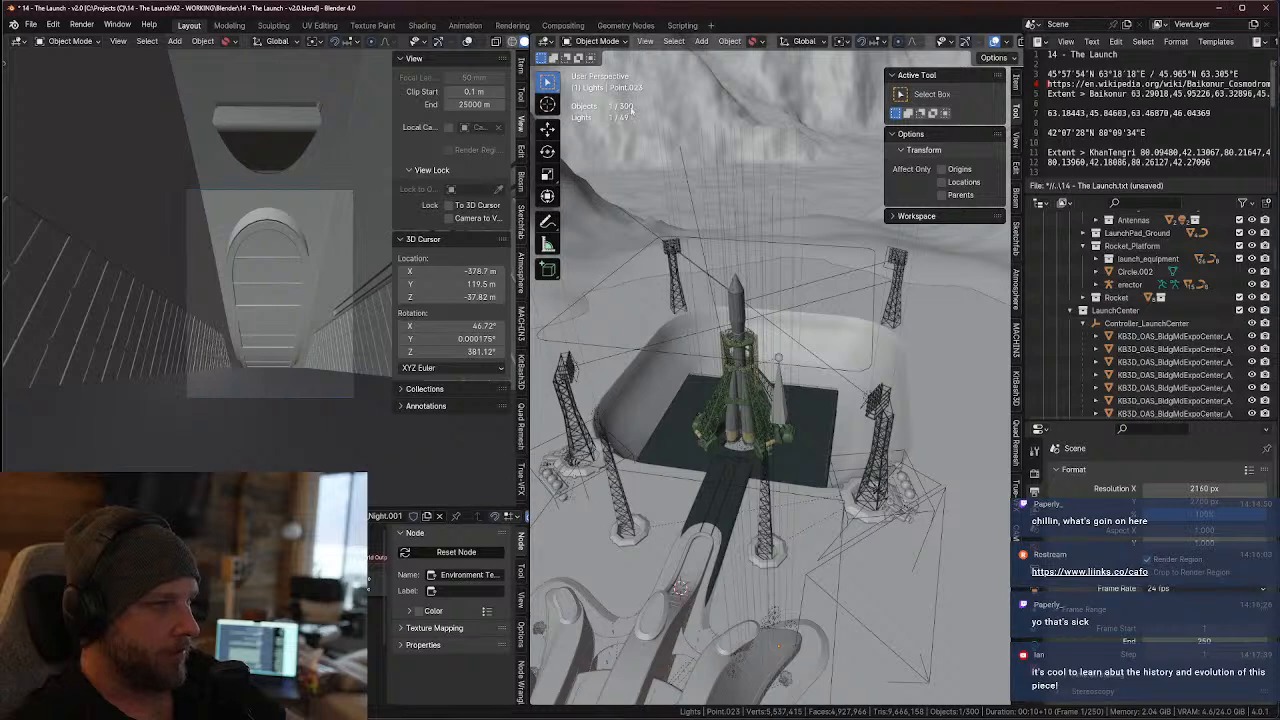
click(780, 385)
middle_drag(780, 385, 645, 400)
click(589, 42)
click(599, 84)
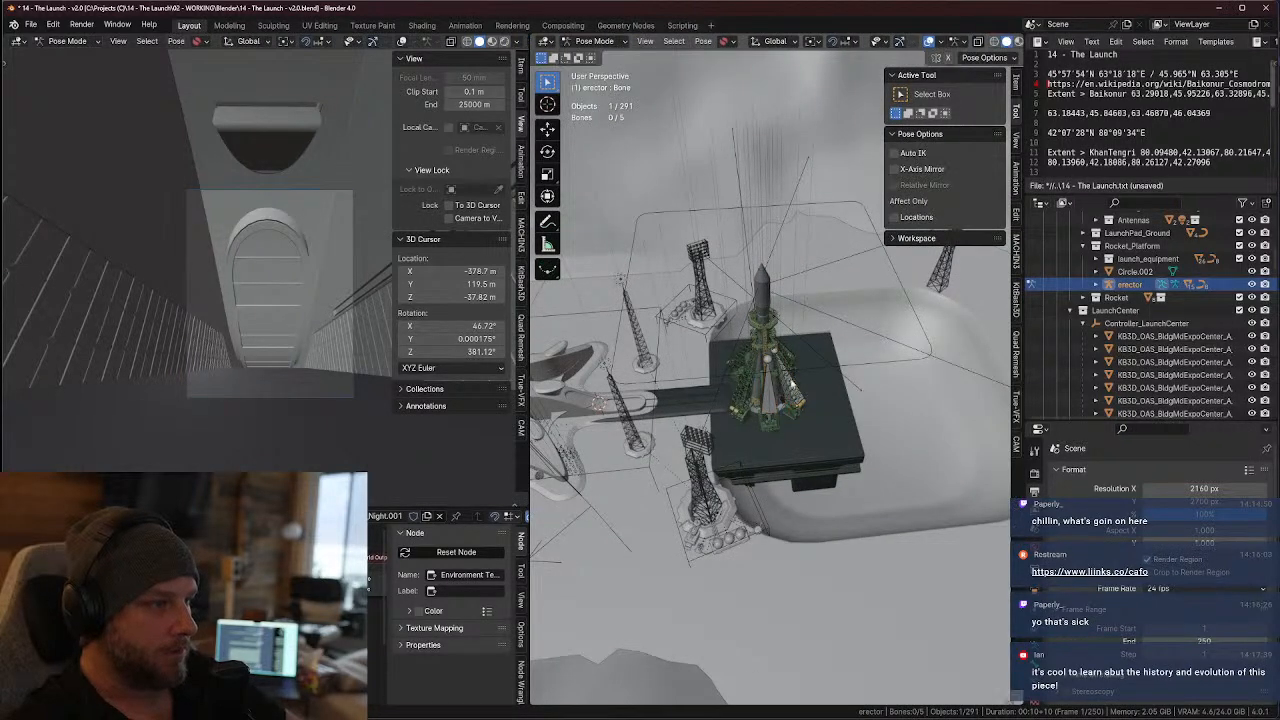
- Try rotating the erector armature's bone named Bone about the global X axis to tilt the structure beside the rocket
middle_drag(787, 355, 815, 402)
key(r)
key(y)
key(x)
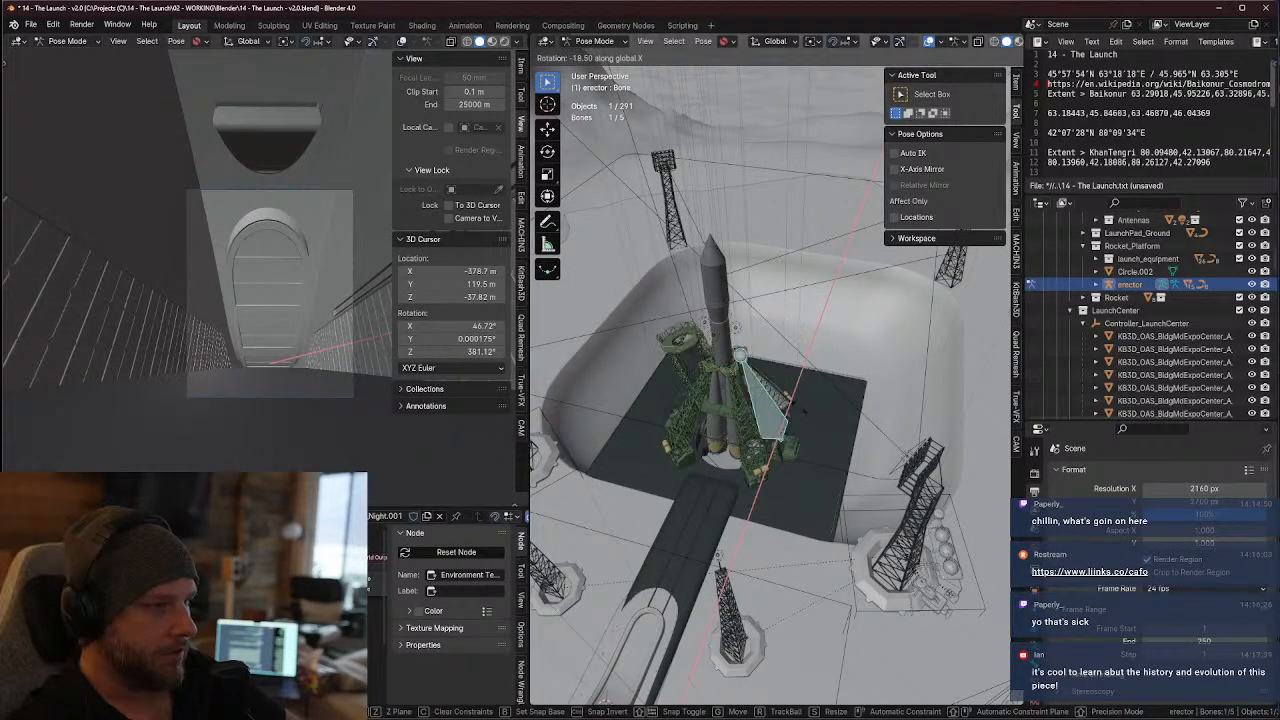
right_click(850, 430)
- Try rotating the armature's bone named erector about the global X axis
middle_drag(850, 430, 800, 455)
key(r)
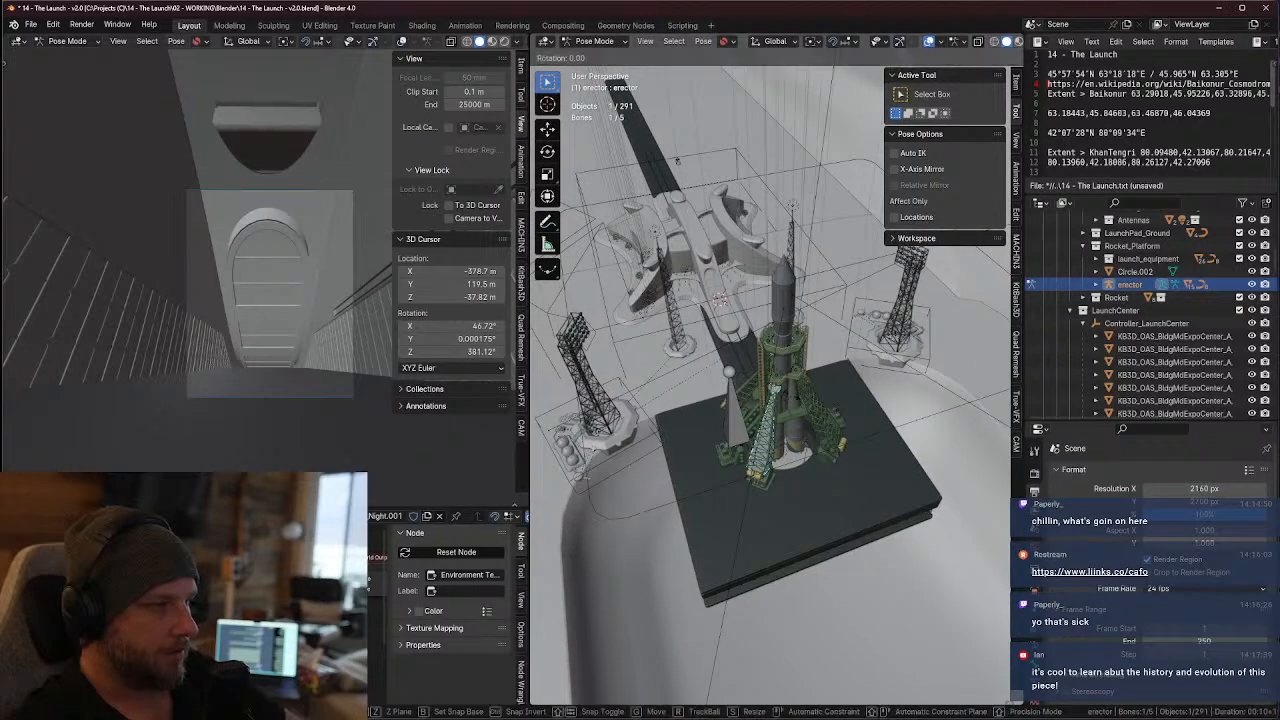
key(x)
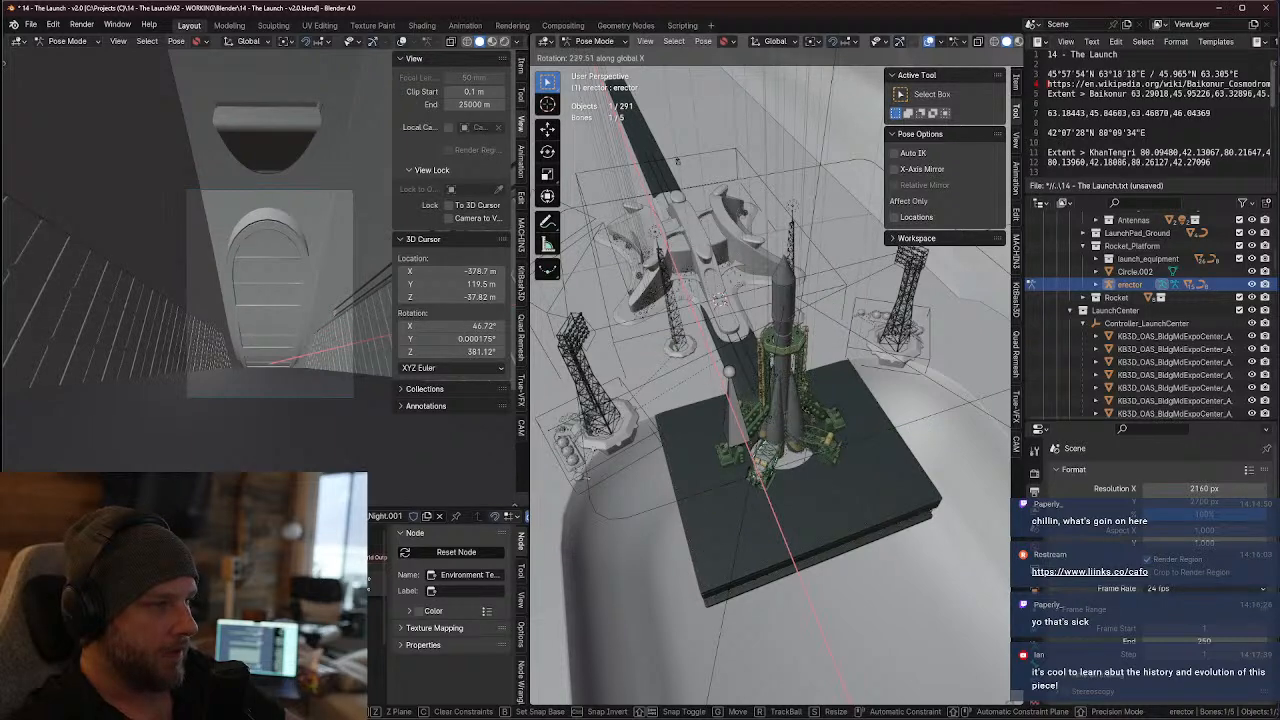
click(789, 407)
- Try rotating the bone named Bone about the global X axis again, swinging the launch tower away from the rocket
click(728, 388)
key(r)
key(x)
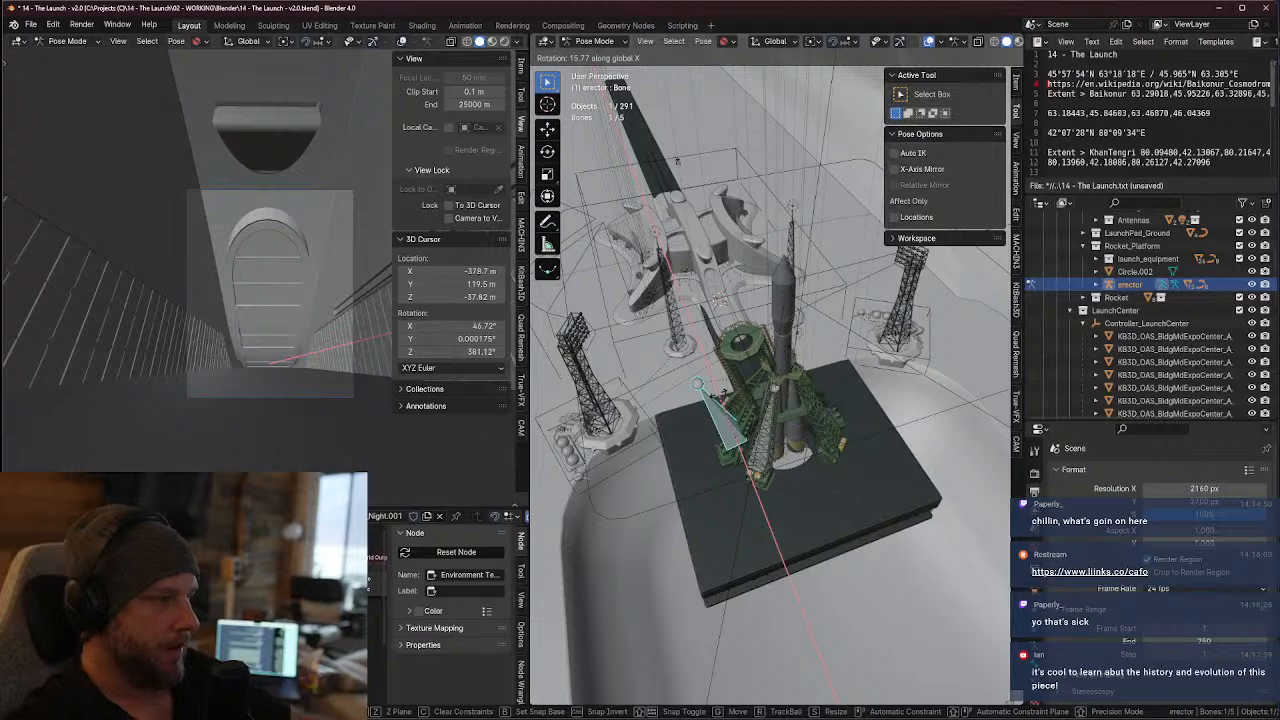
click(757, 410)
- Show the launch center, rocket and mountain peak head-on in Rendered shading with the viewport overlays turned off
middle_drag(757, 410, 768, 438)
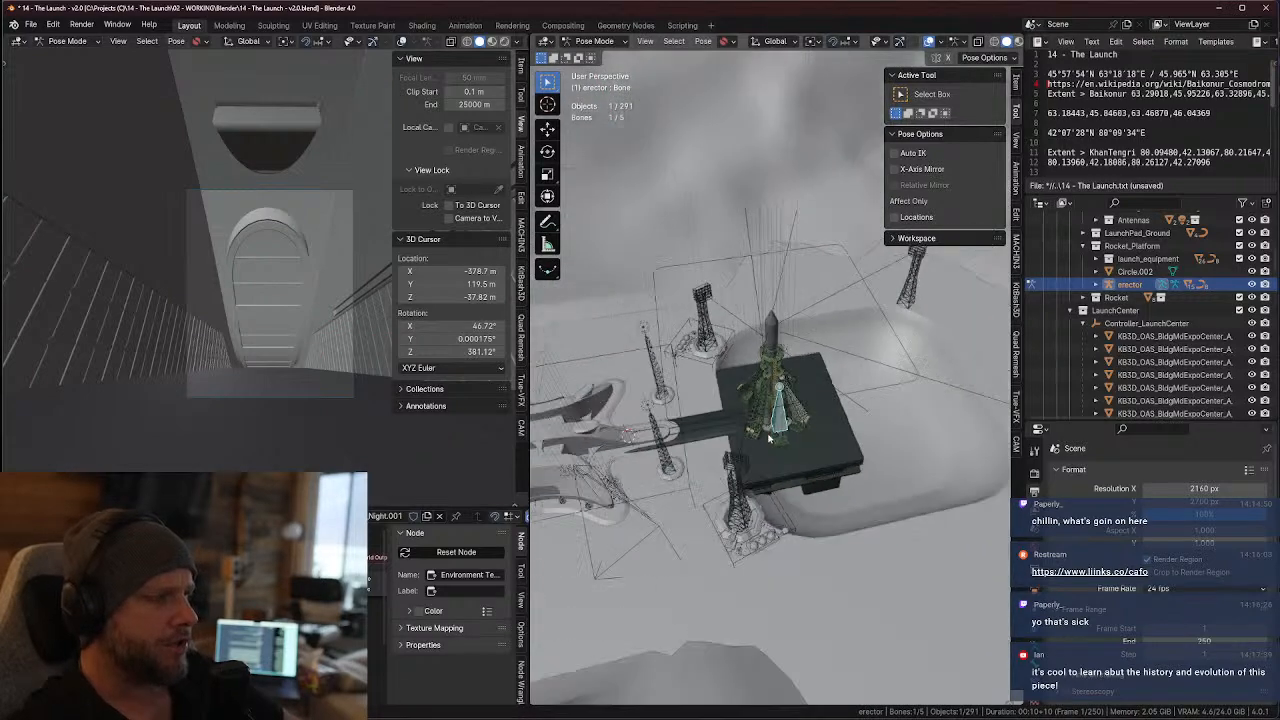
middle_drag(641, 469, 868, 393)
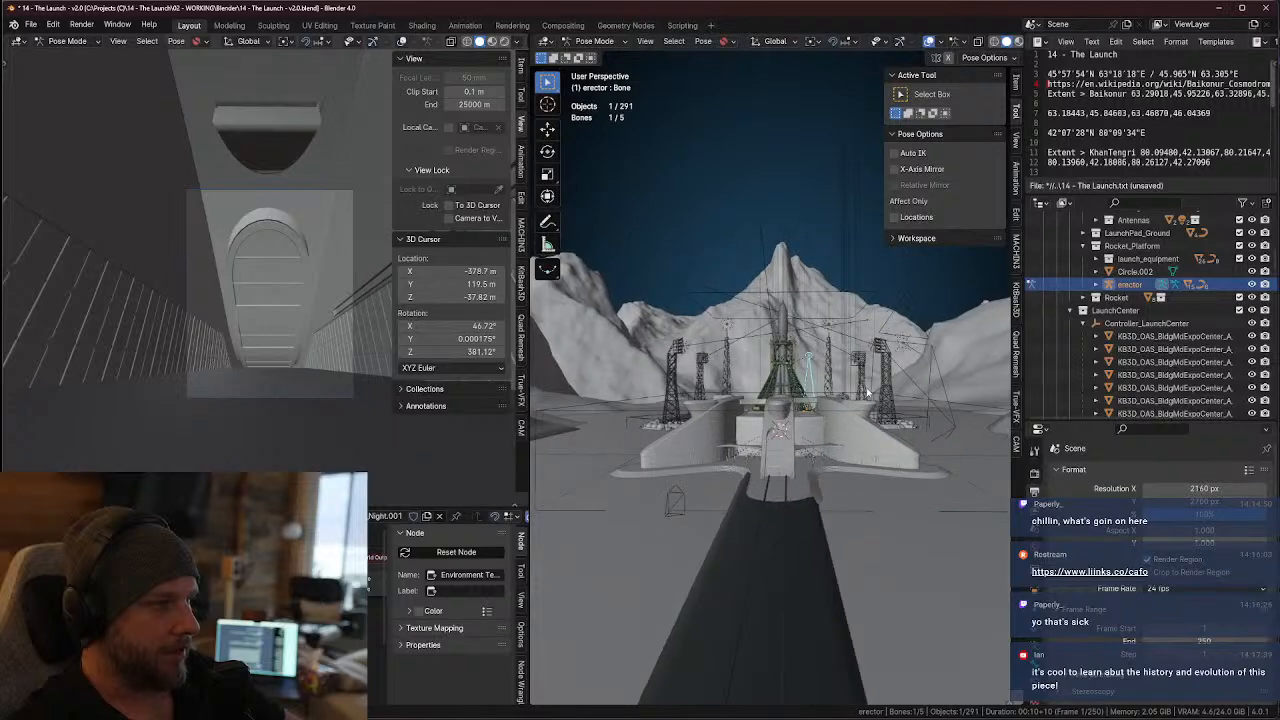
middle_drag(805, 473, 800, 381)
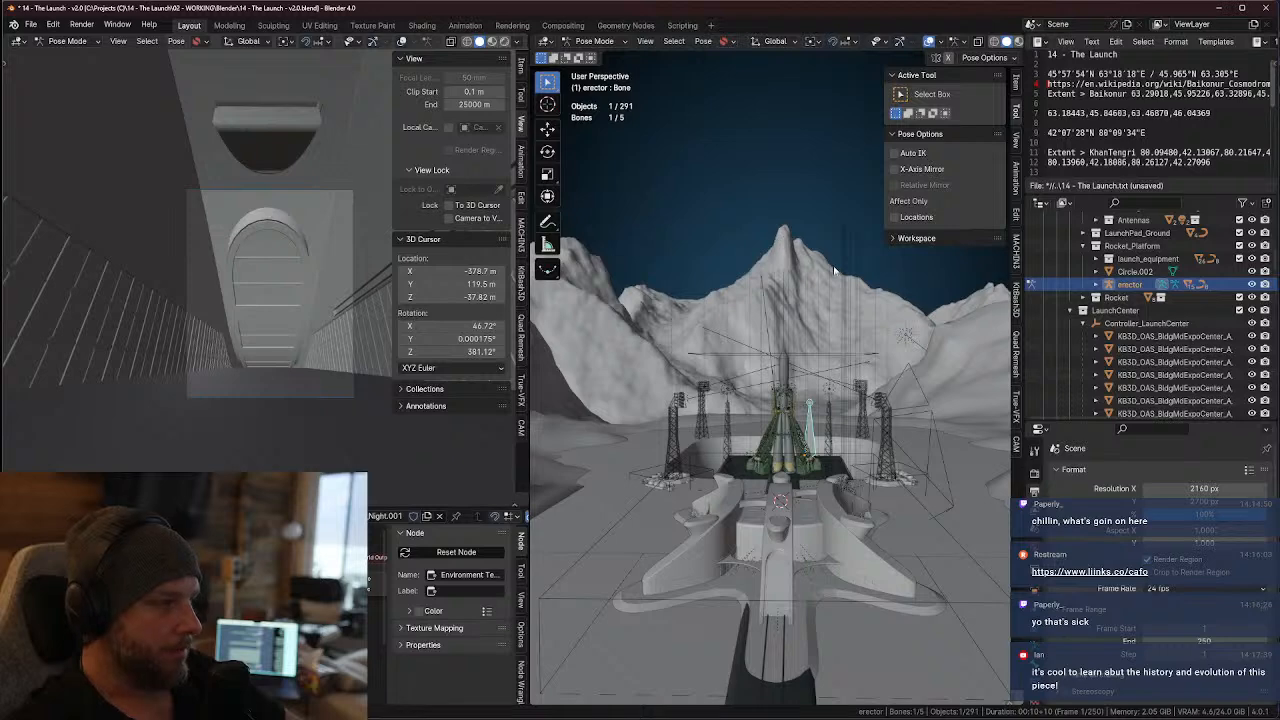
middle_drag(797, 469, 802, 416)
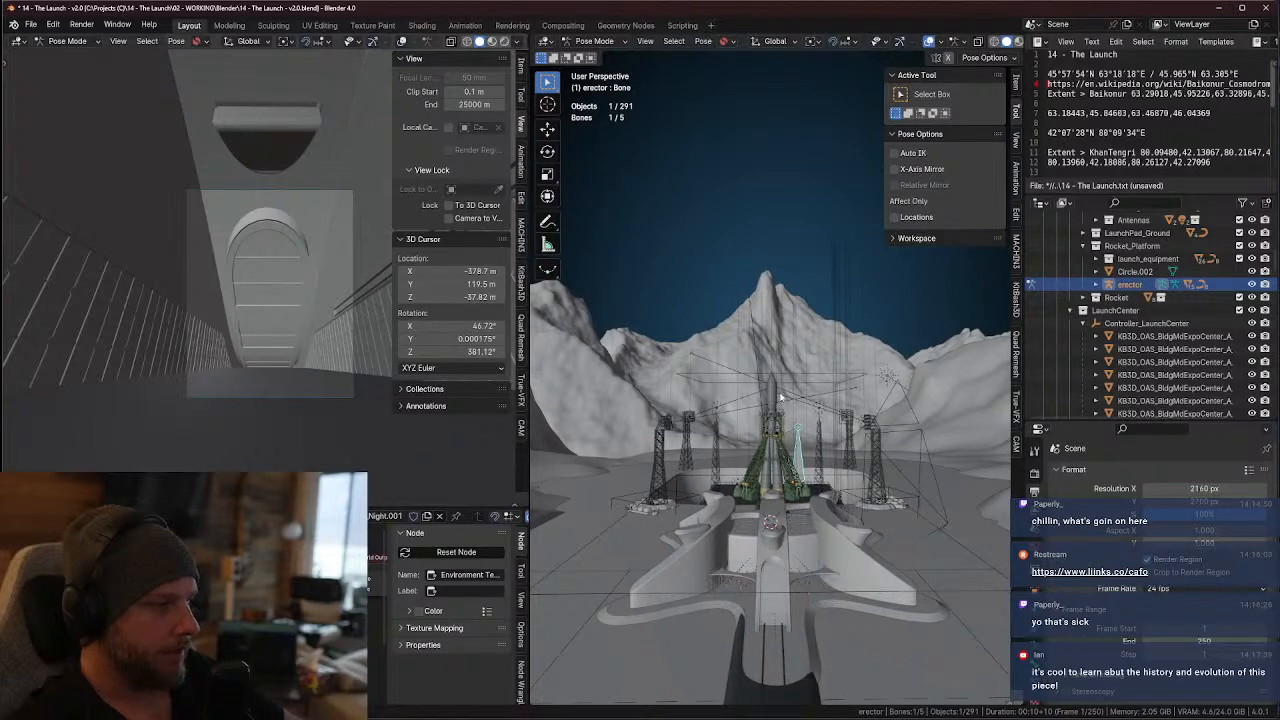
scroll(797, 401, up, 3)
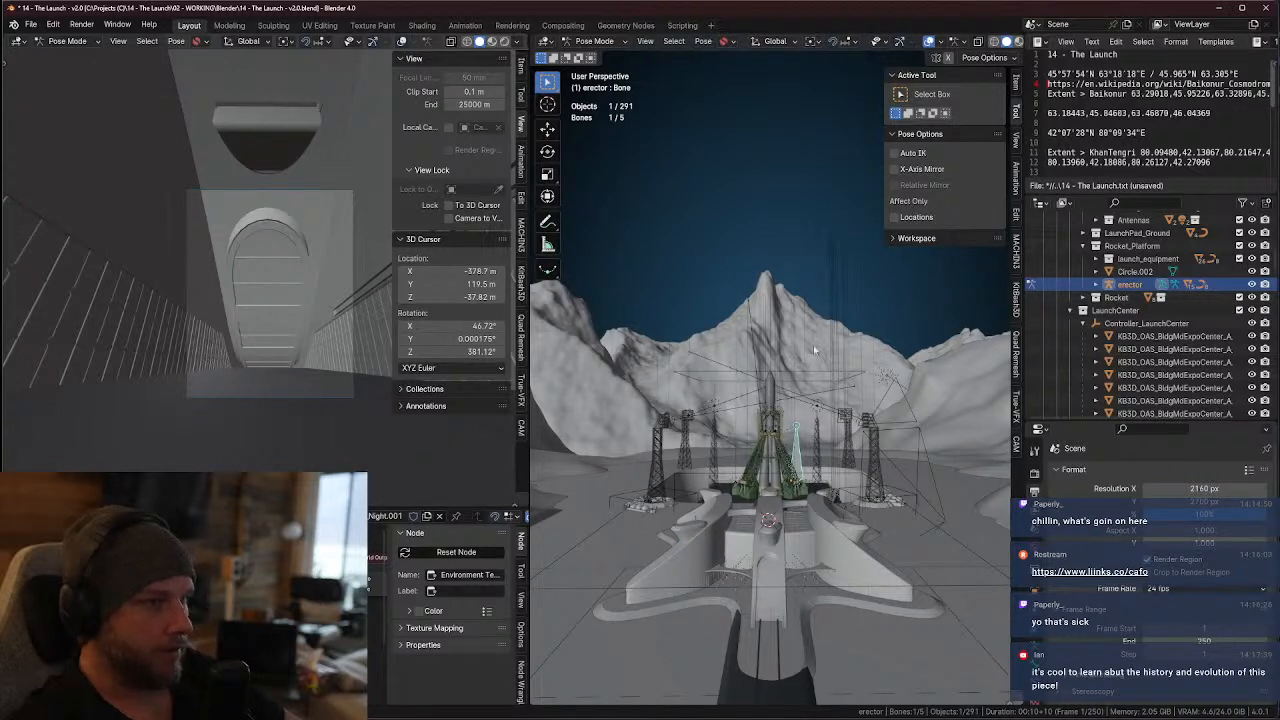
key(z)
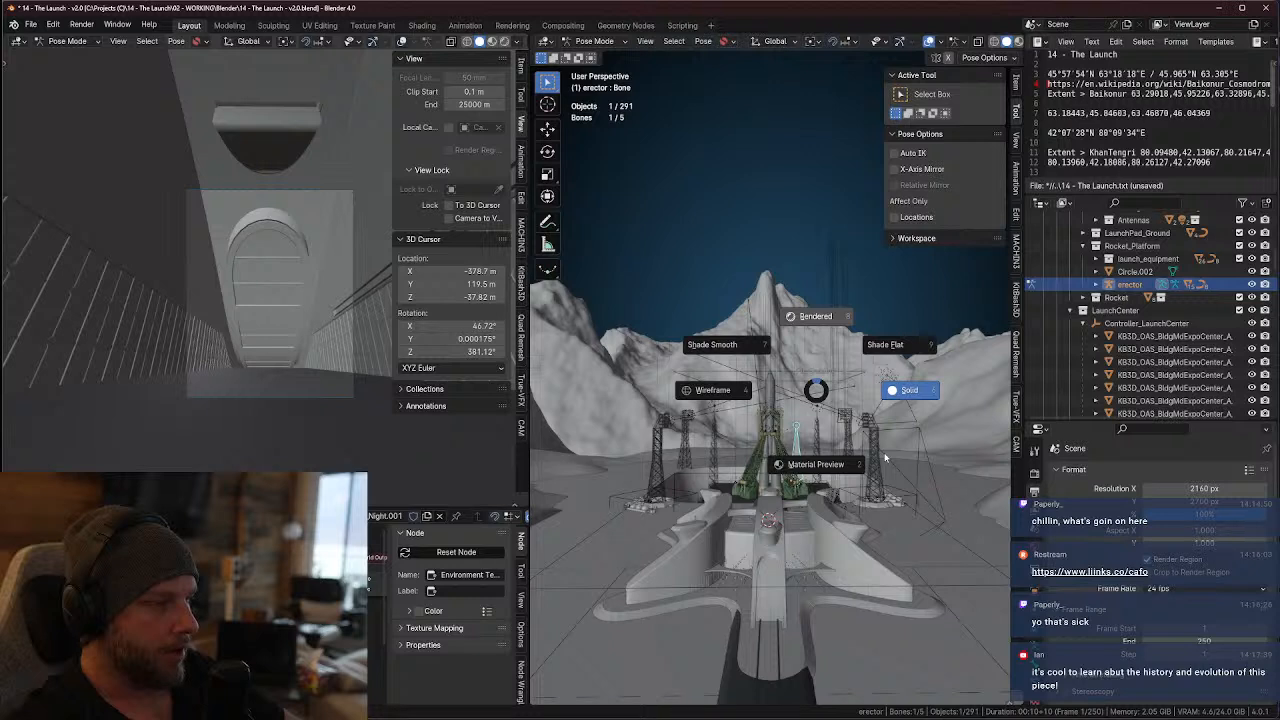
key(8)
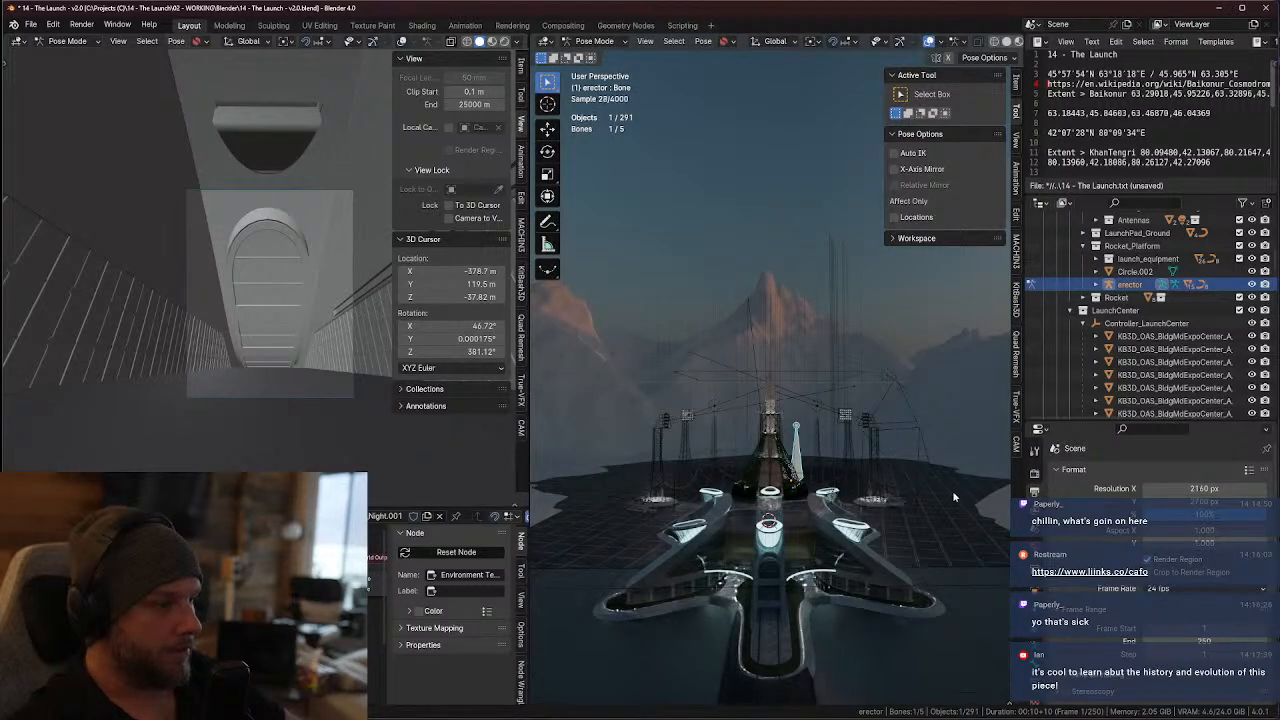
click(928, 41)
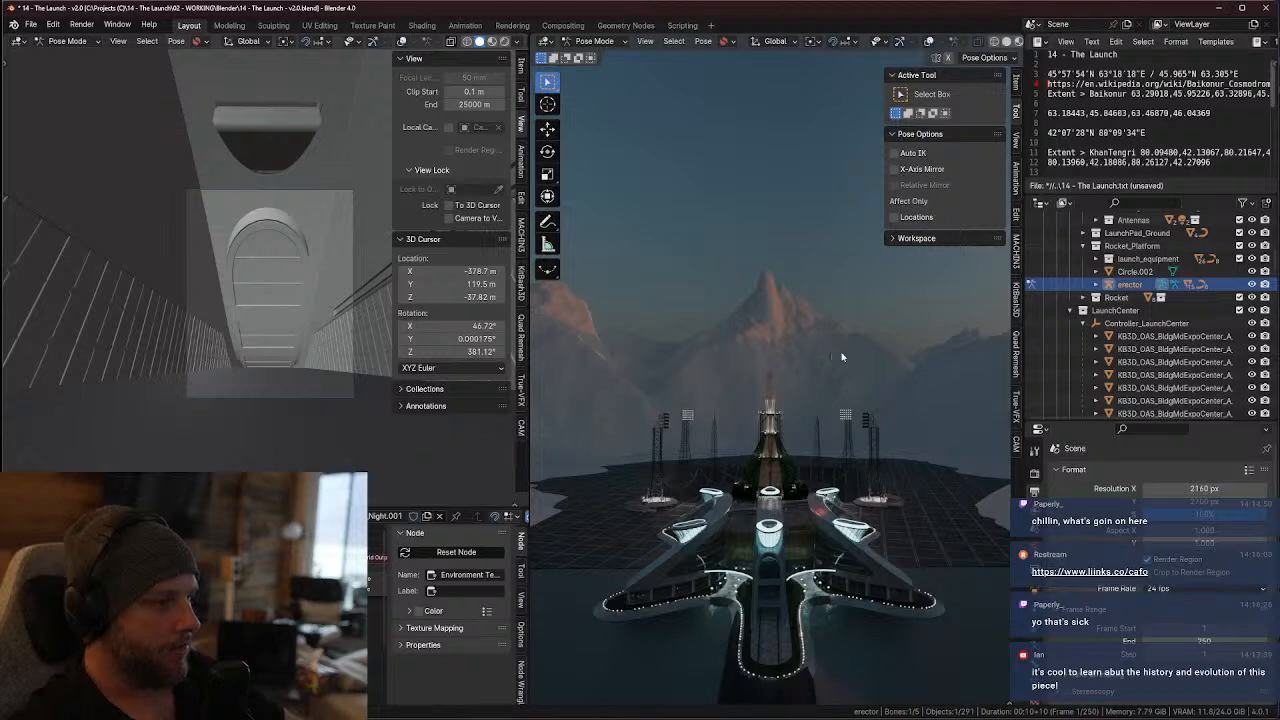
- Show the rendered viewport through the active Cam_B_MainHall camera, enlarge its frame and hide the sidebar
scroll(811, 383, down, 5)
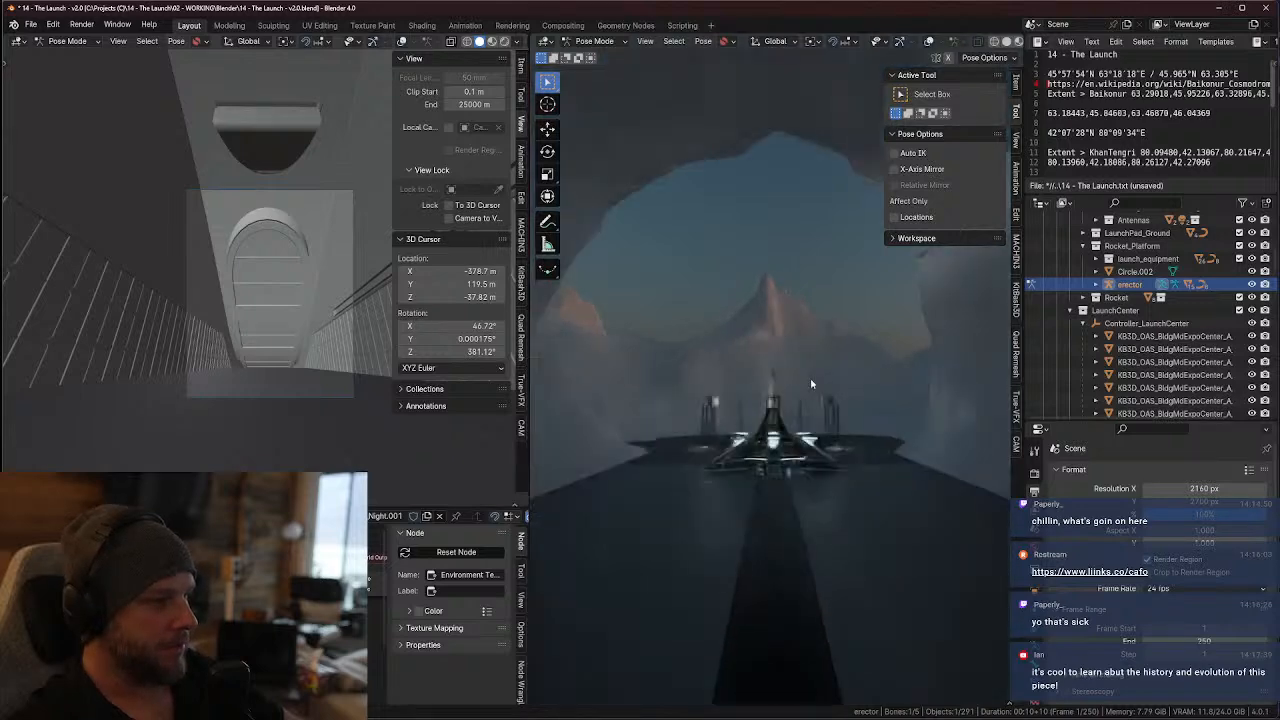
scroll(820, 391, up, 2)
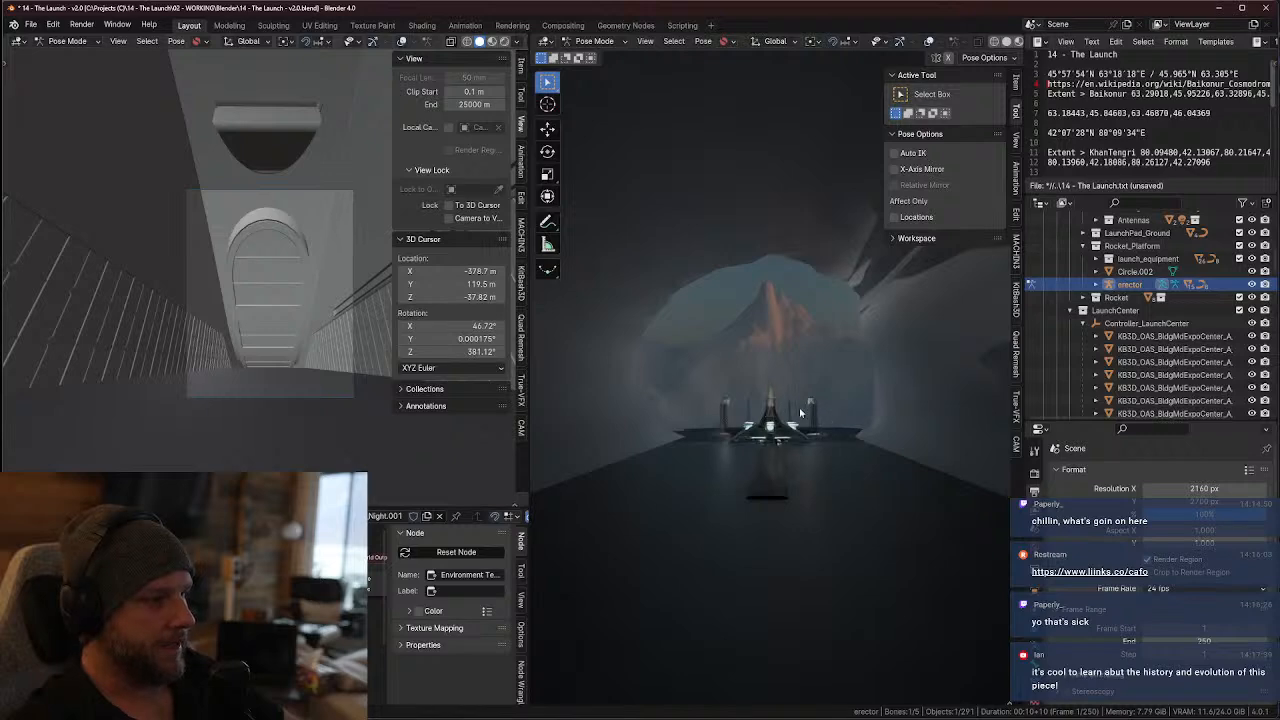
scroll(800, 410, up, 5)
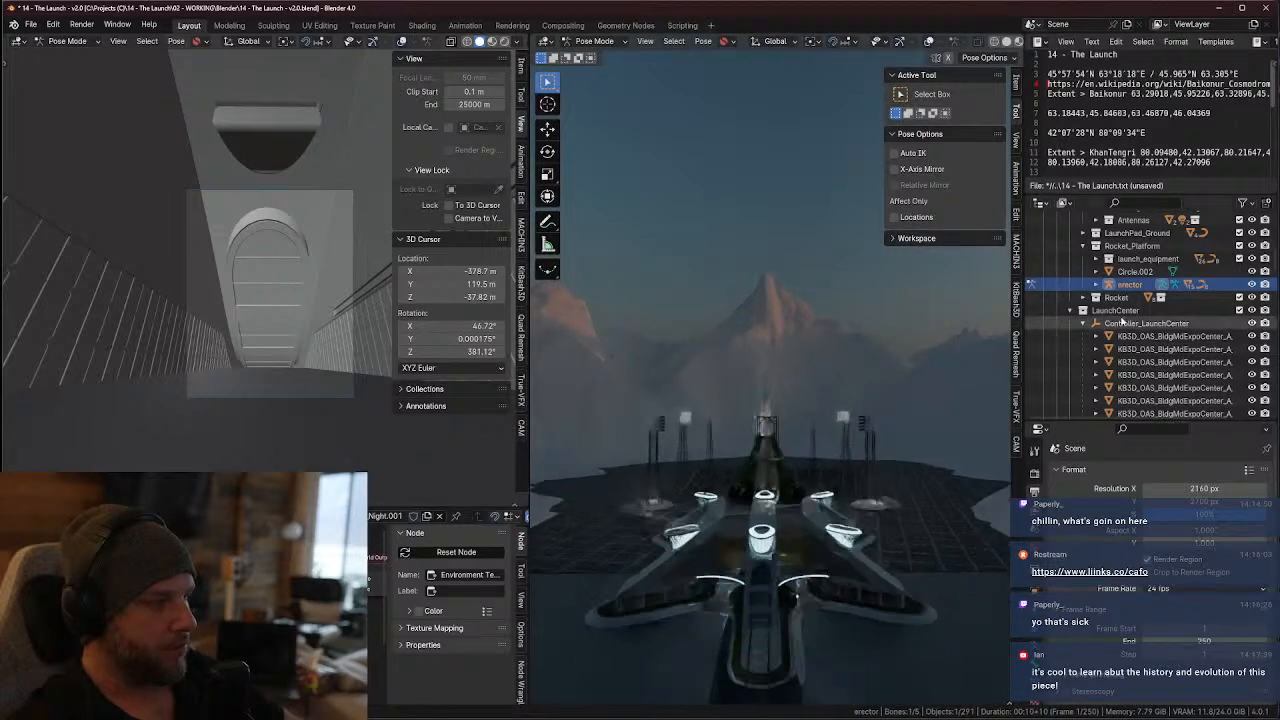
scroll(1140, 300, up, 10)
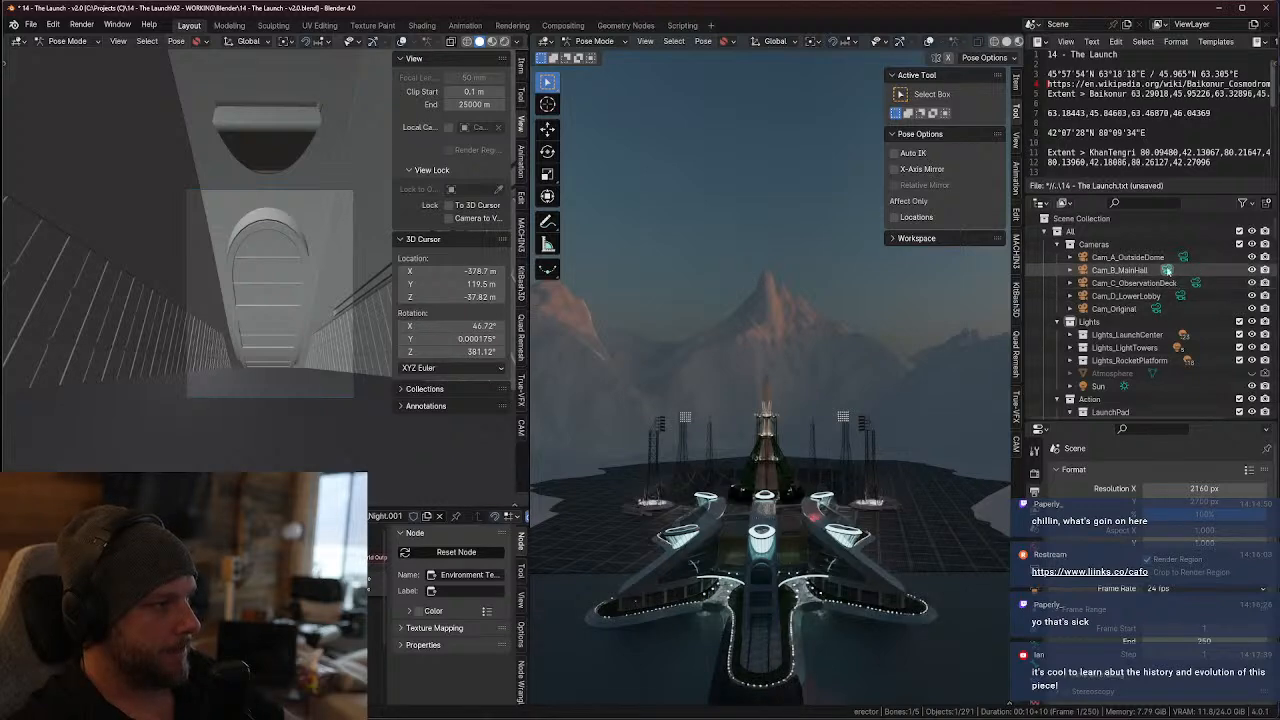
key(KP_0)
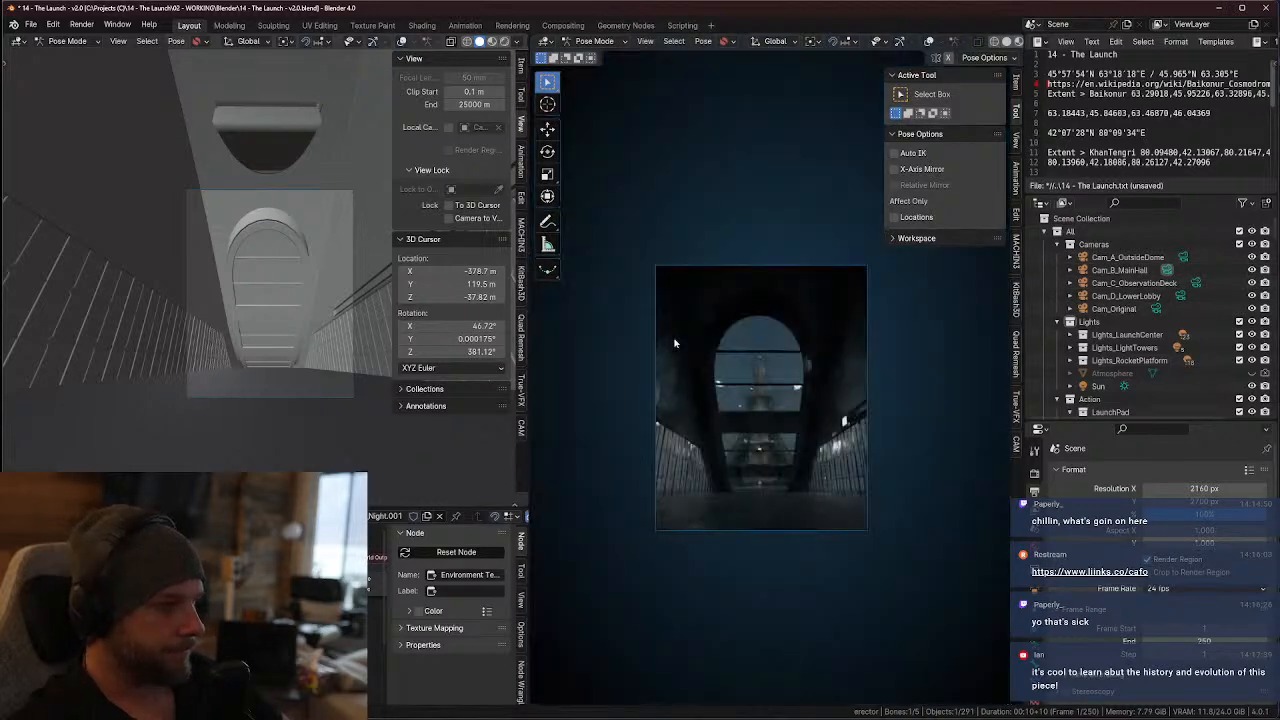
scroll(720, 370, up, 3)
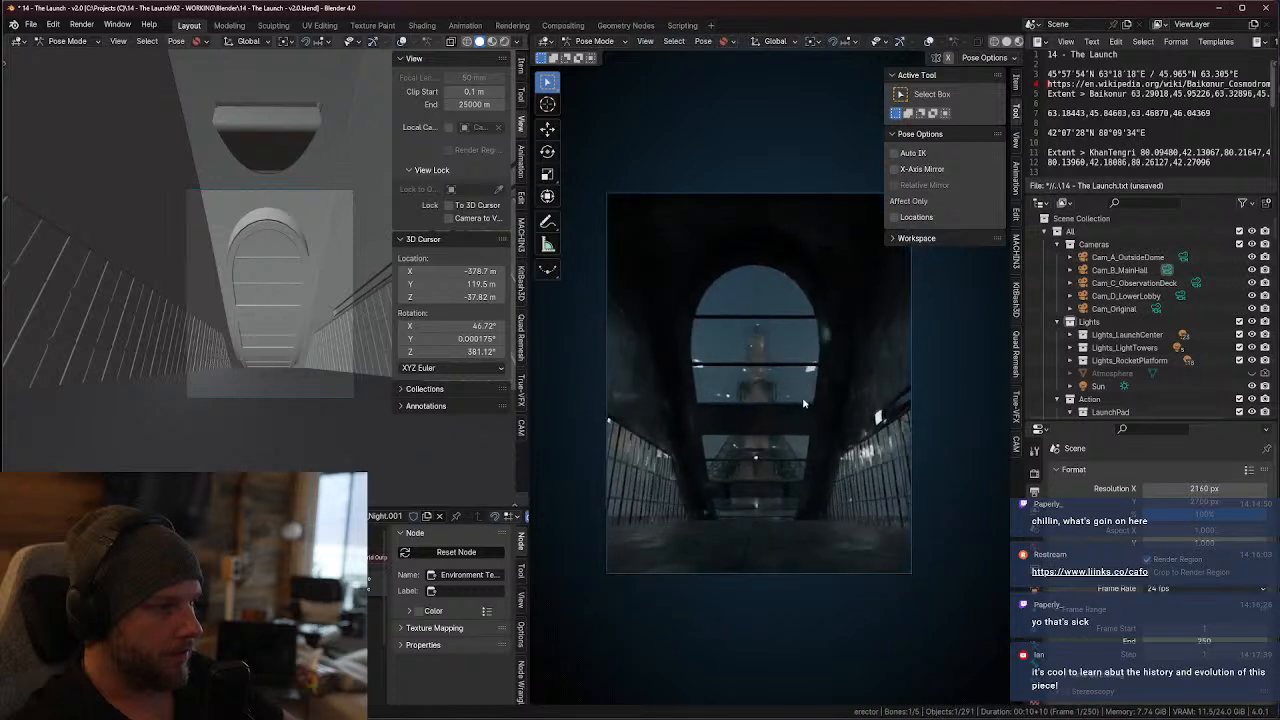
scroll(800, 450, up, 1)
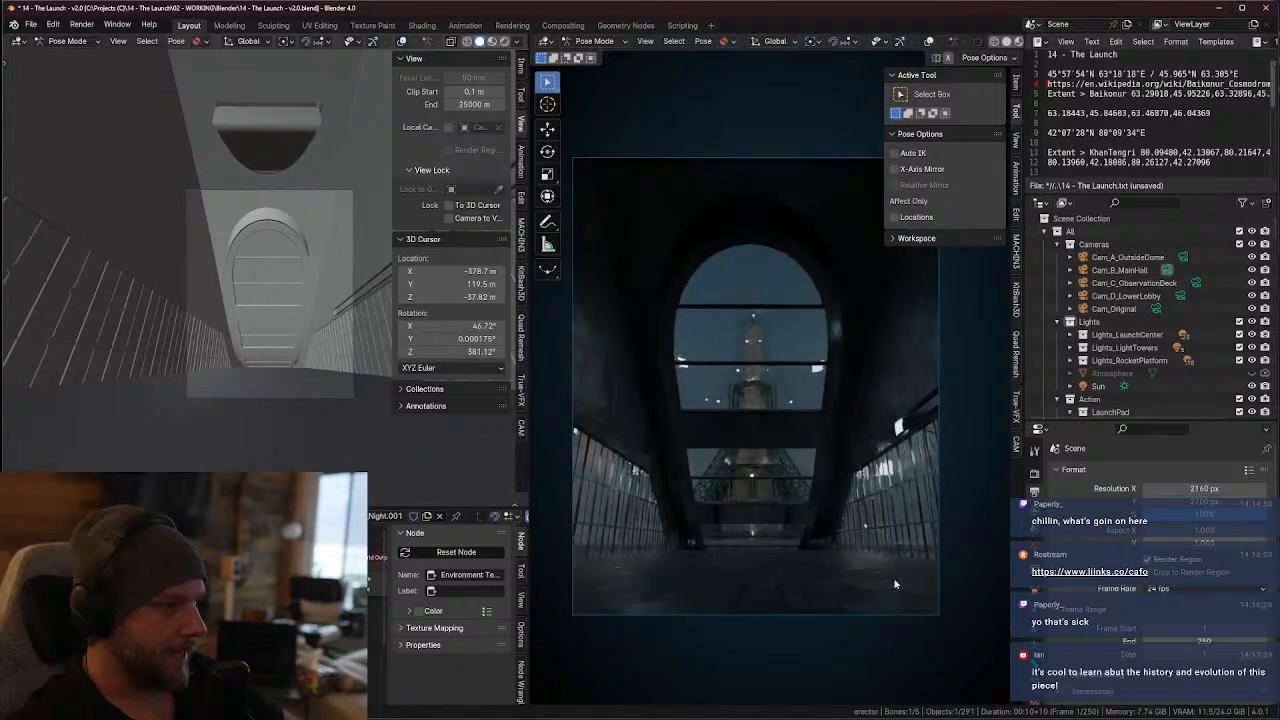
key(n)
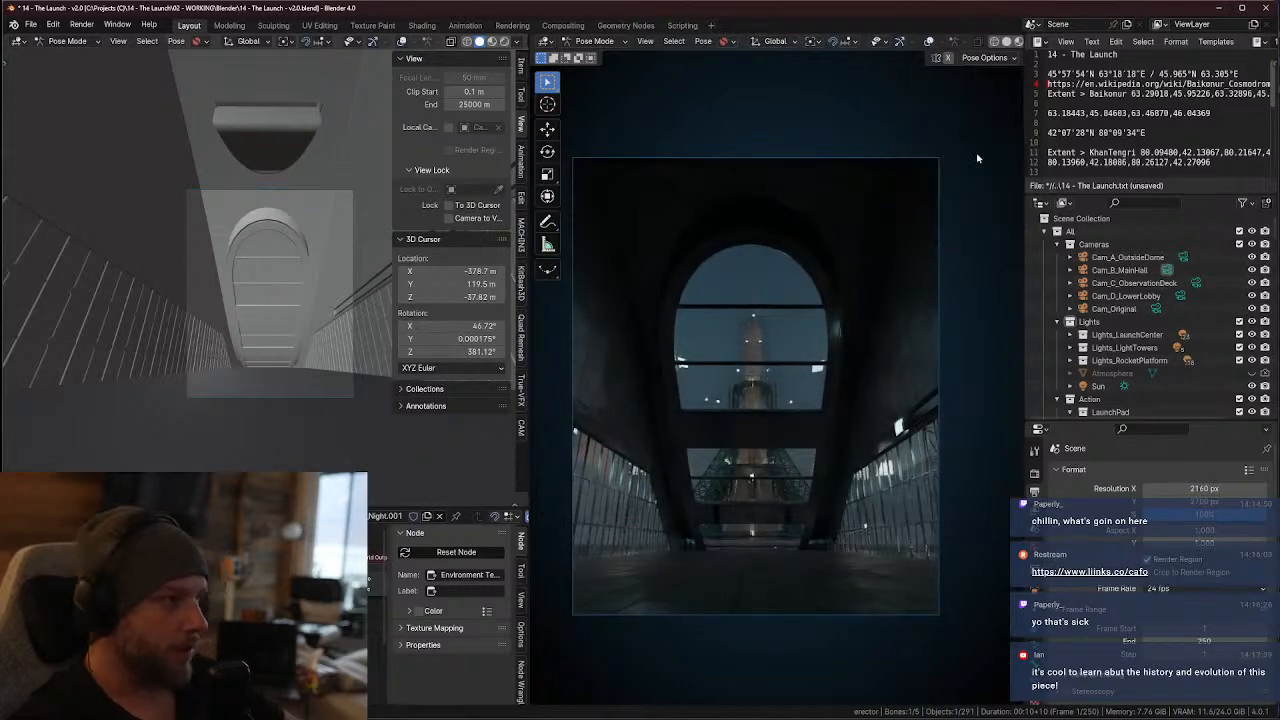
- Preview the rendered scene through Cam_A_OutsideDome and make Cam_C_ObservationDeck the active camera
click(1184, 258)
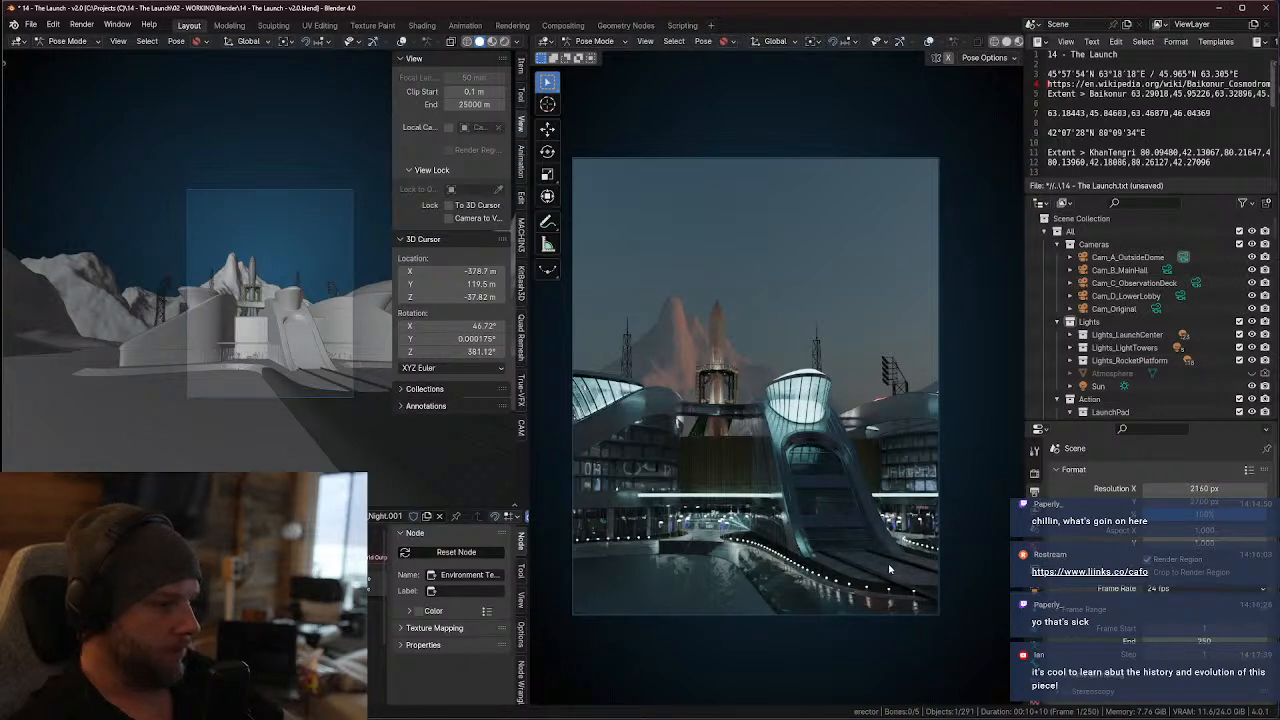
click(1196, 283)
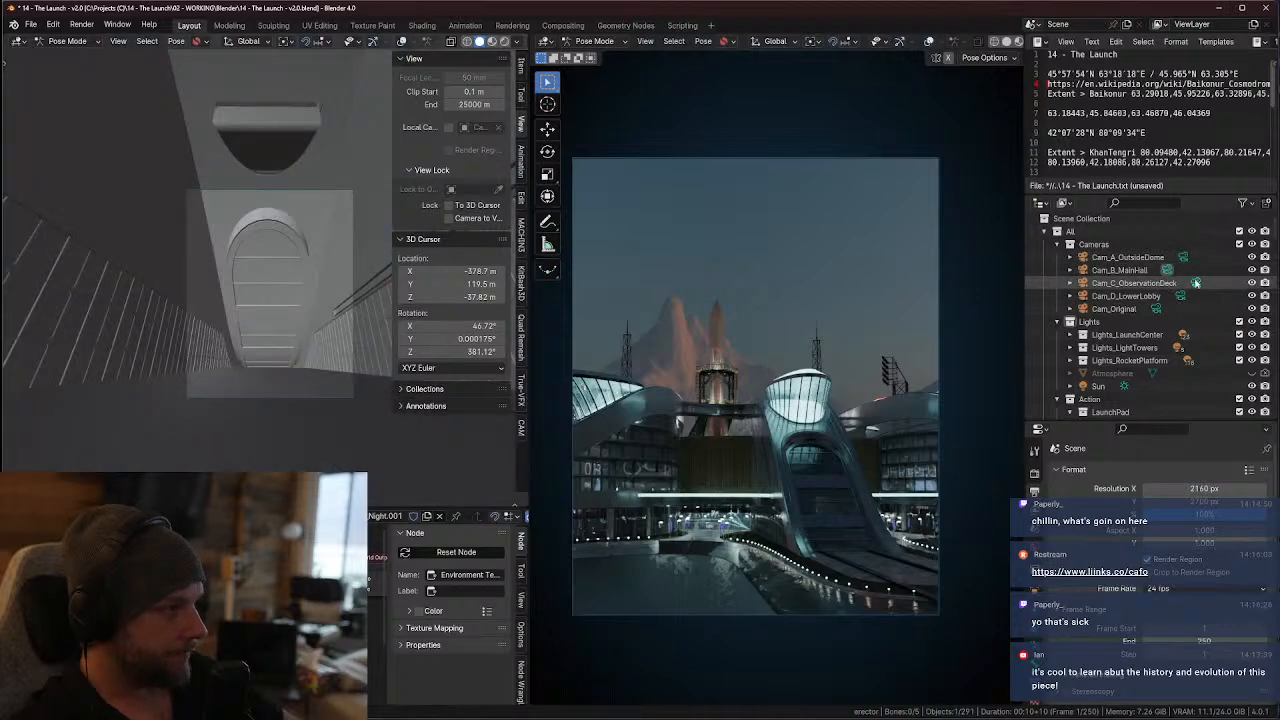
click(1196, 283)
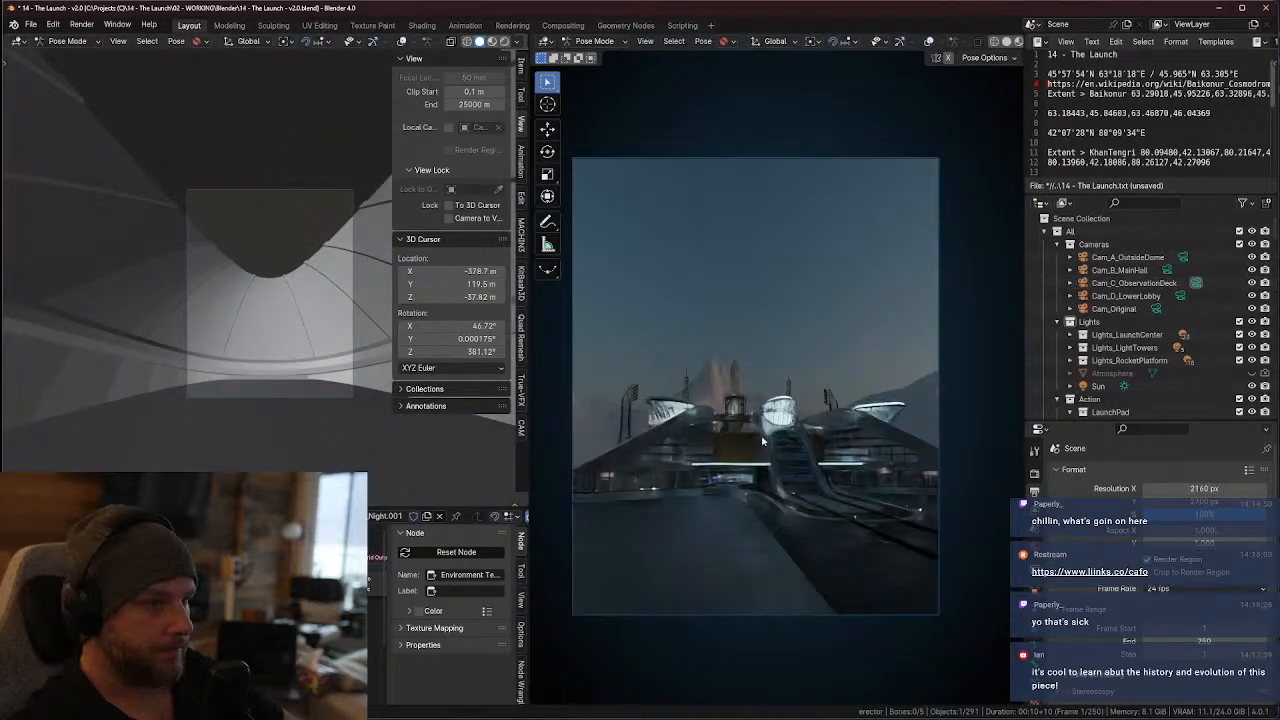
- Examine the launch center's domed observation decks up close in the solid-shaded viewport
middle_drag(386, 390, 236, 325)
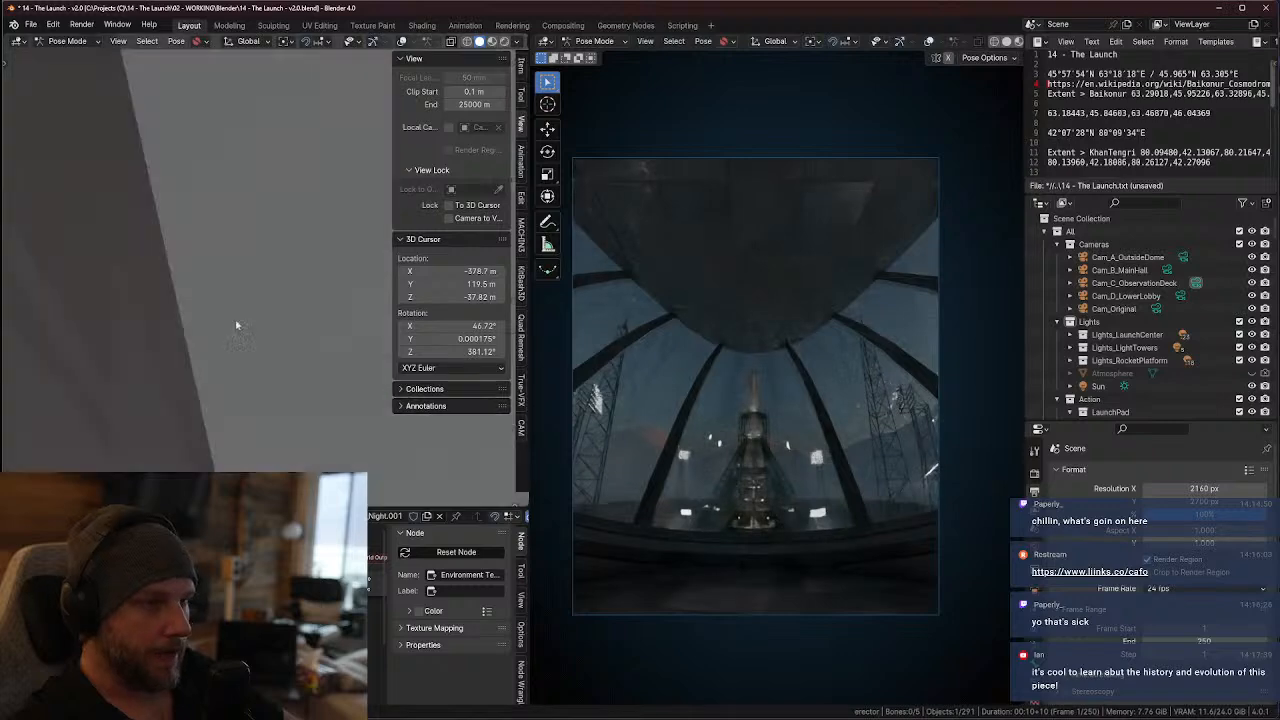
scroll(236, 325, down, 5)
scroll(363, 408, up, 5)
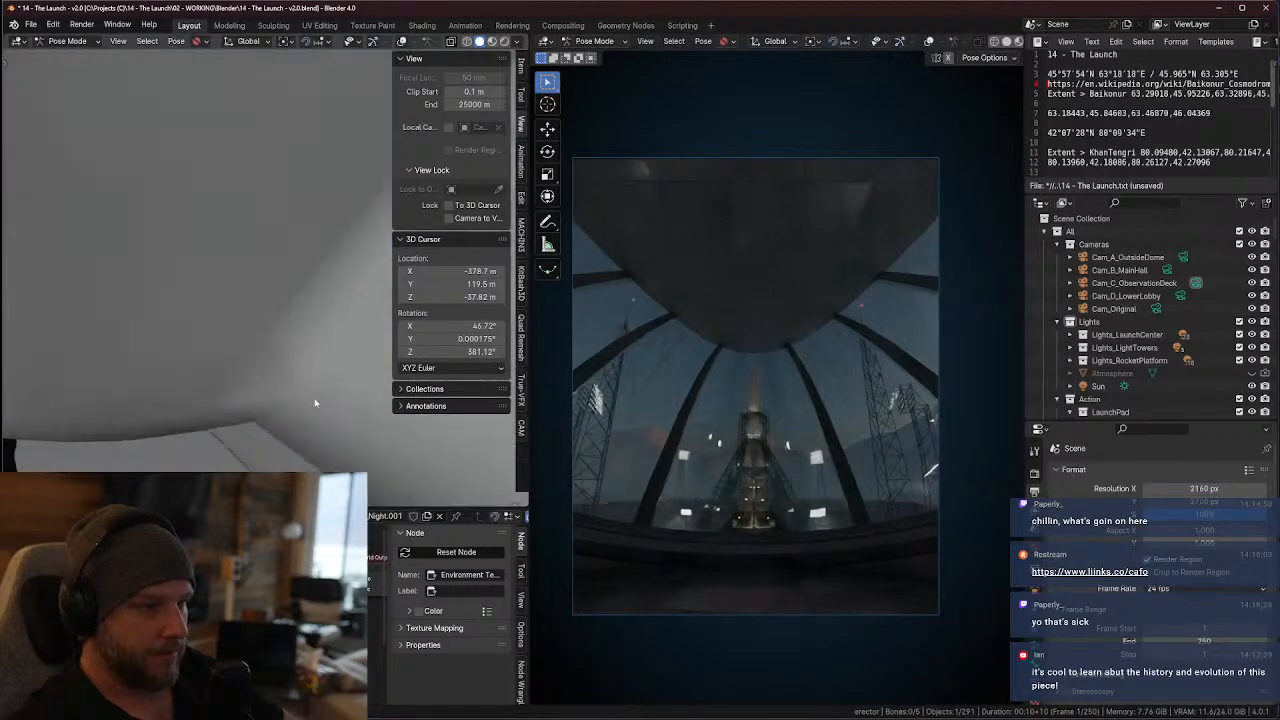
scroll(308, 403, down, 6)
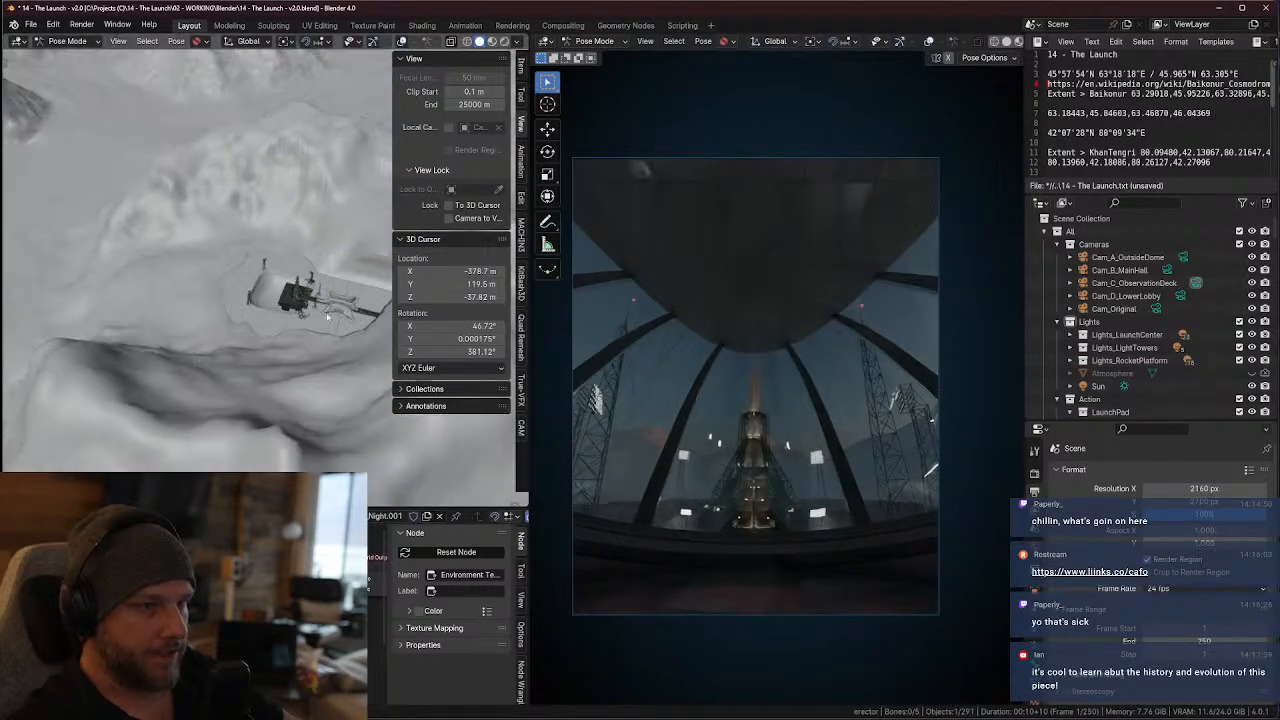
scroll(328, 318, up, 6)
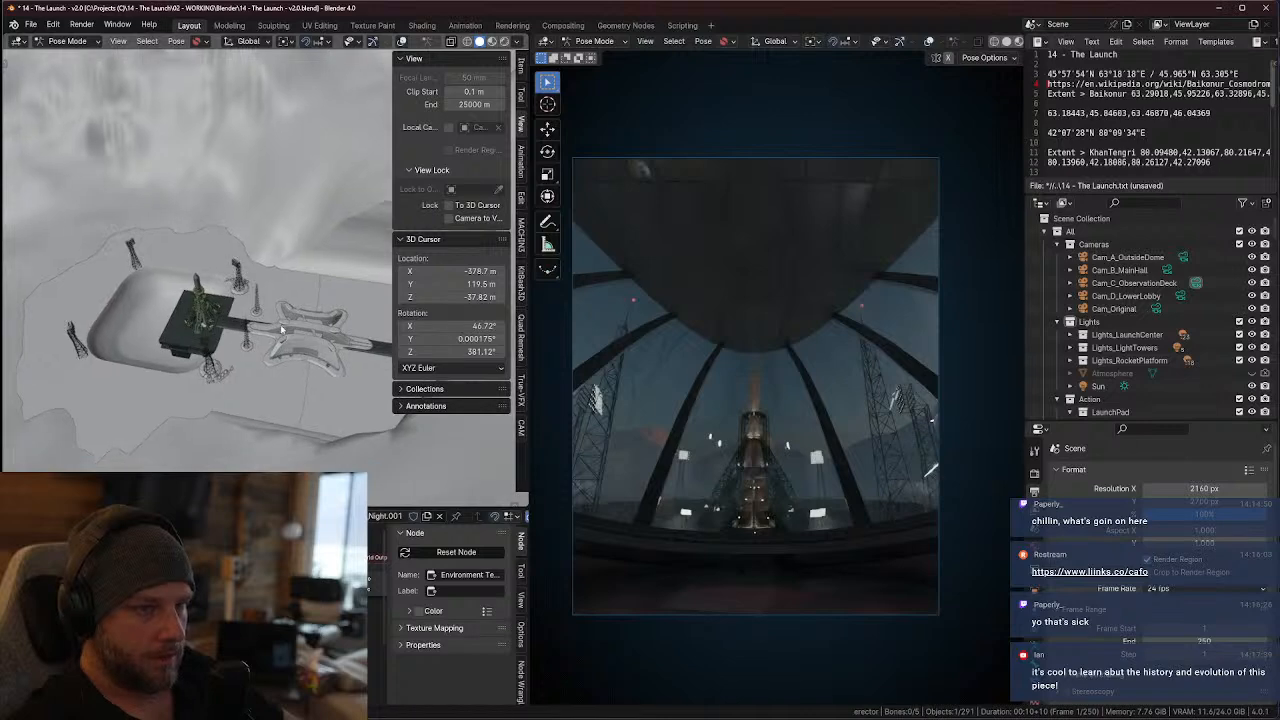
scroll(290, 310, up, 6)
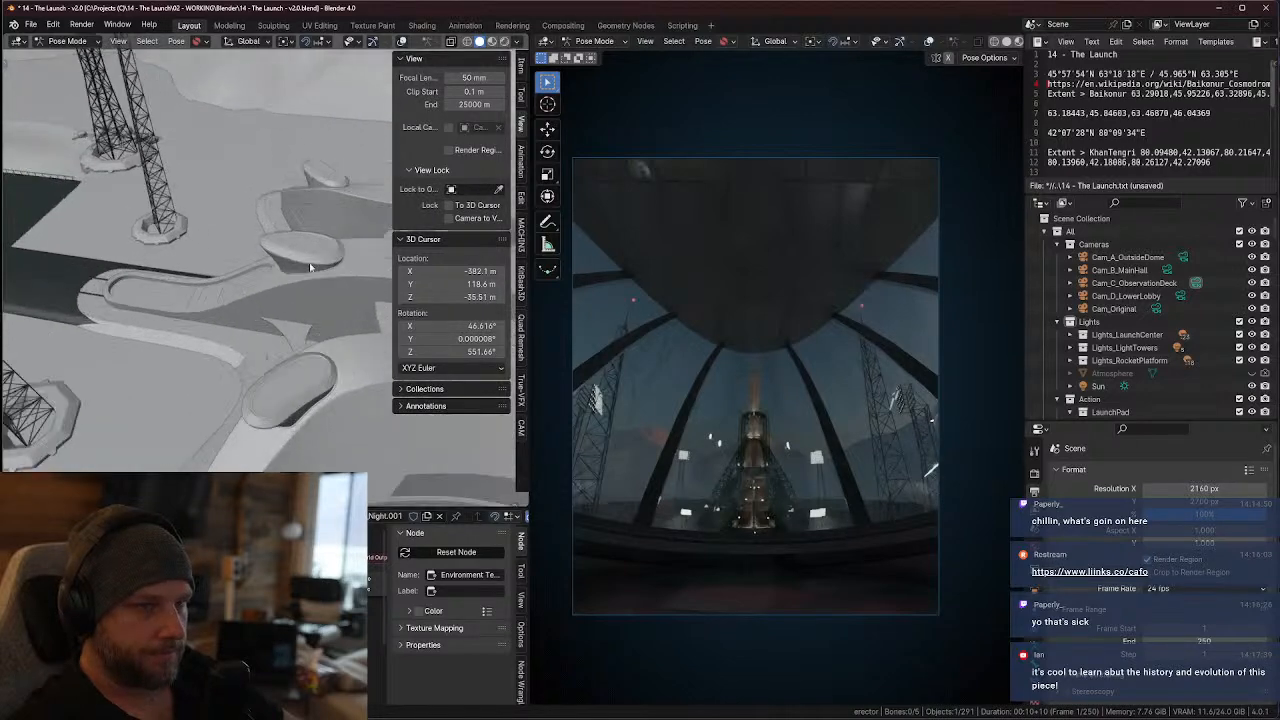
scroll(300, 280, up, 8)
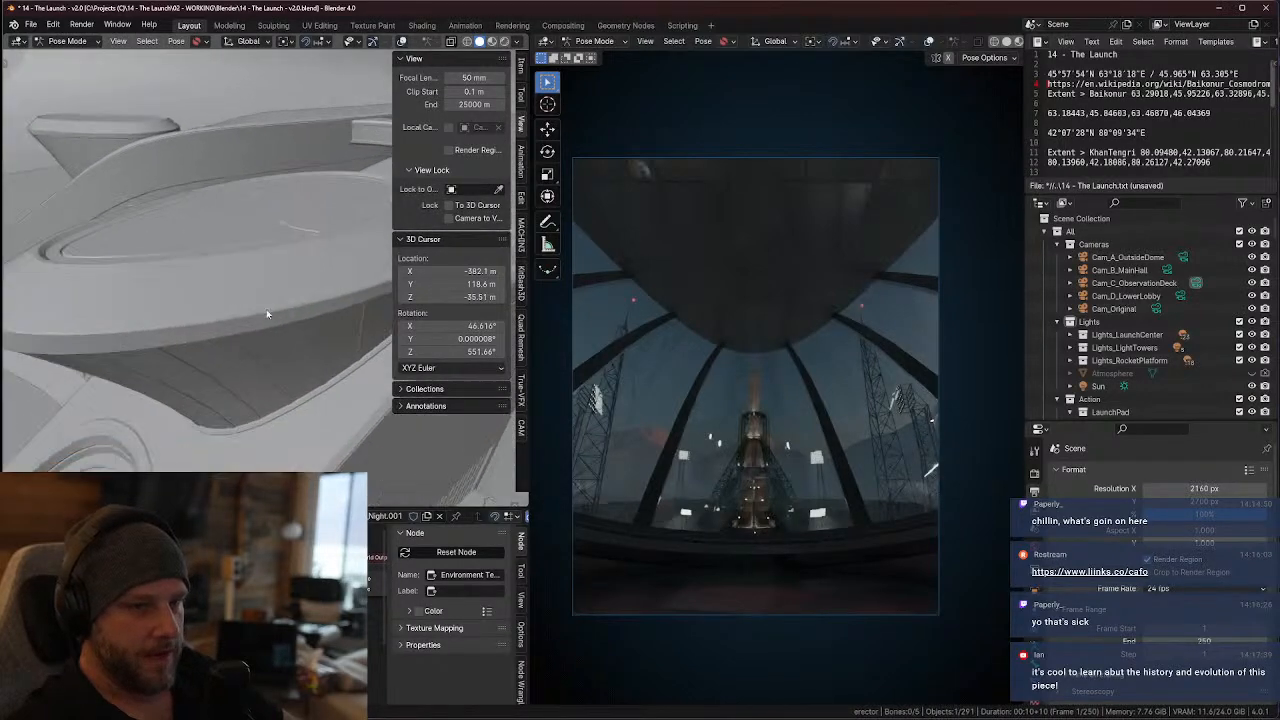
- Inspect the launch center's observation deck up close in the solid-shaded viewport, from the panelled dome interior to its exterior
scroll(266, 314, up, 8)
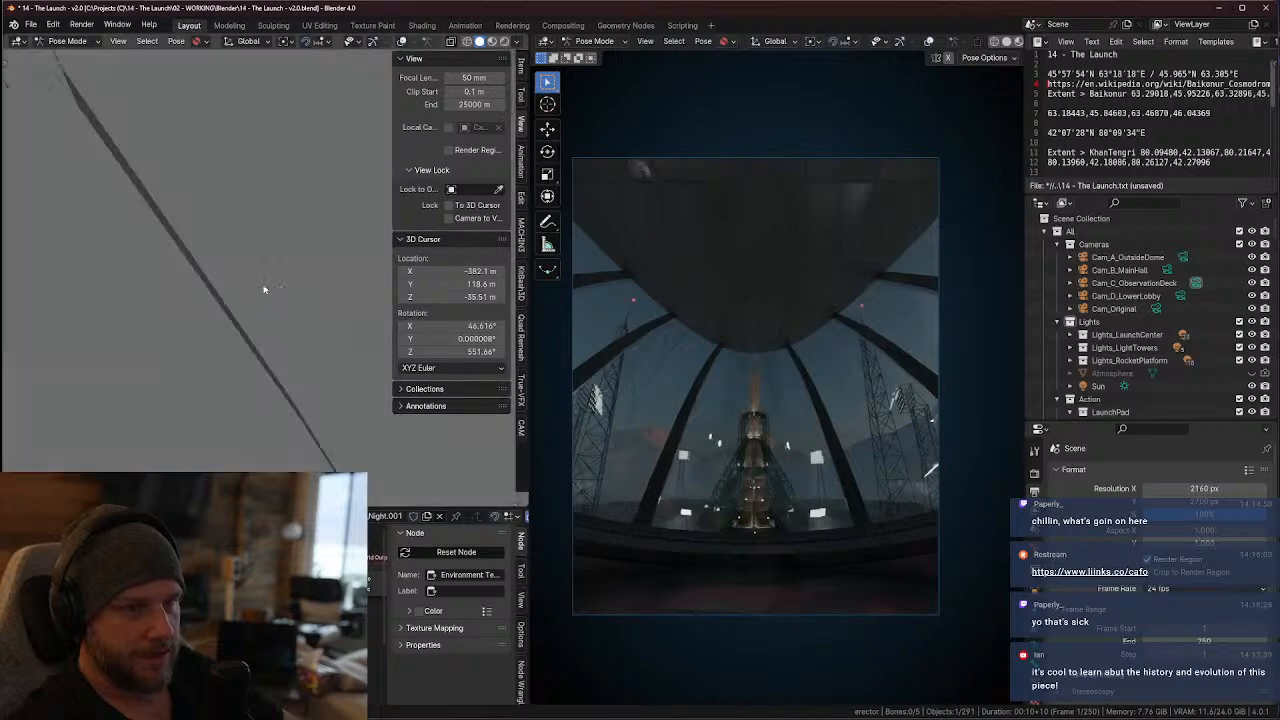
scroll(264, 289, down, 3)
middle_drag(256, 306, 266, 380)
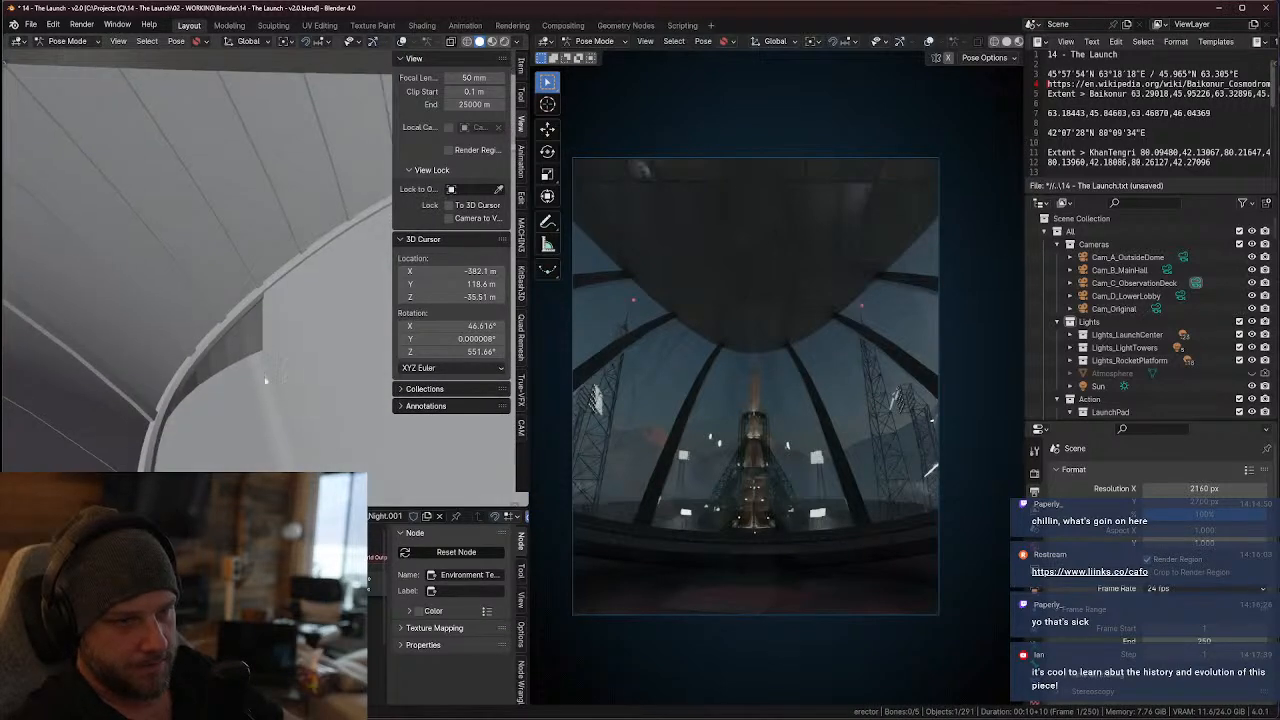
middle_drag(222, 419, 266, 372)
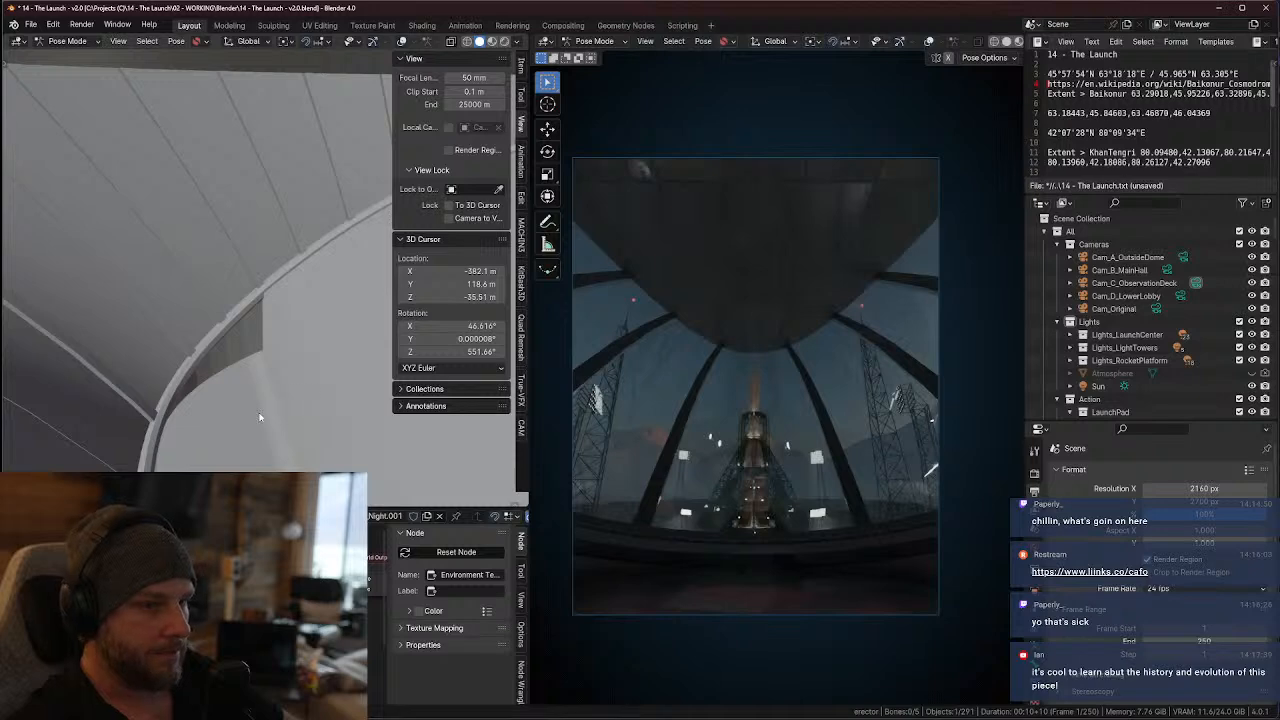
scroll(258, 416, down, 4)
middle_drag(264, 397, 323, 263)
scroll(191, 309, down, 4)
scroll(243, 269, down, 3)
middle_drag(239, 266, 283, 250)
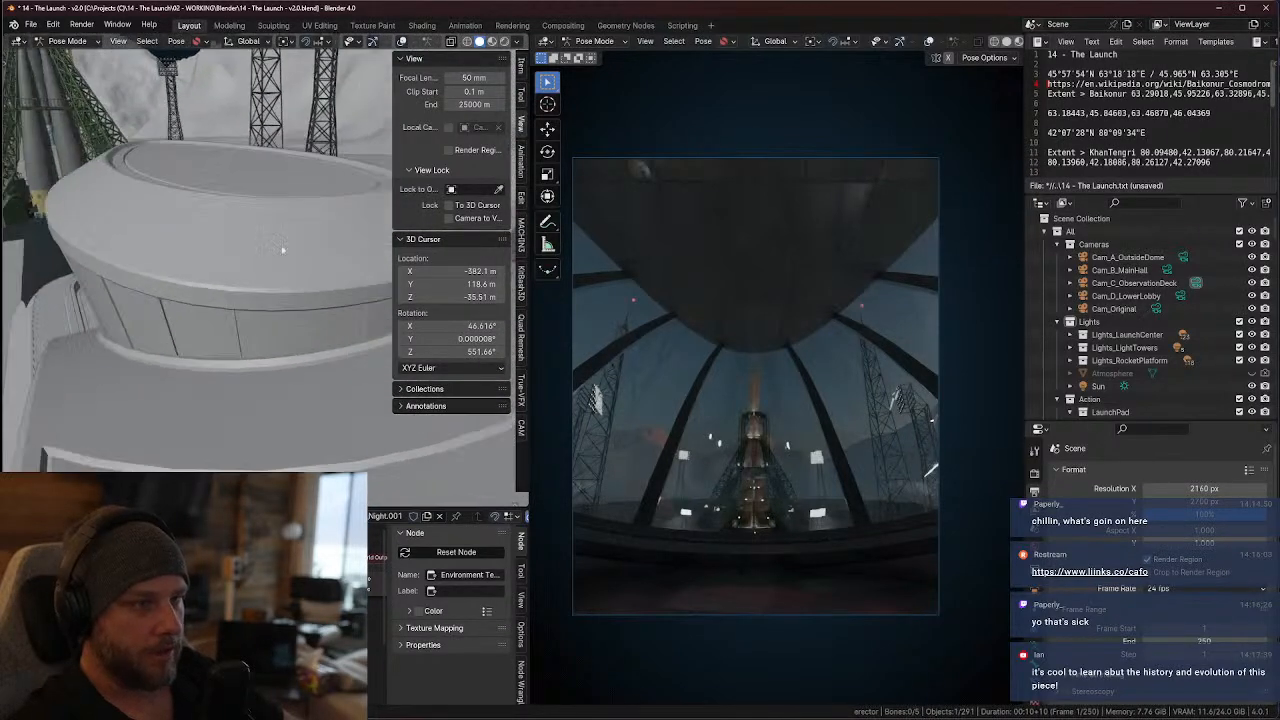
- Preview the rendered scene through Cam_D_LowerLobby and make Cam_Original the active camera
click(1180, 296)
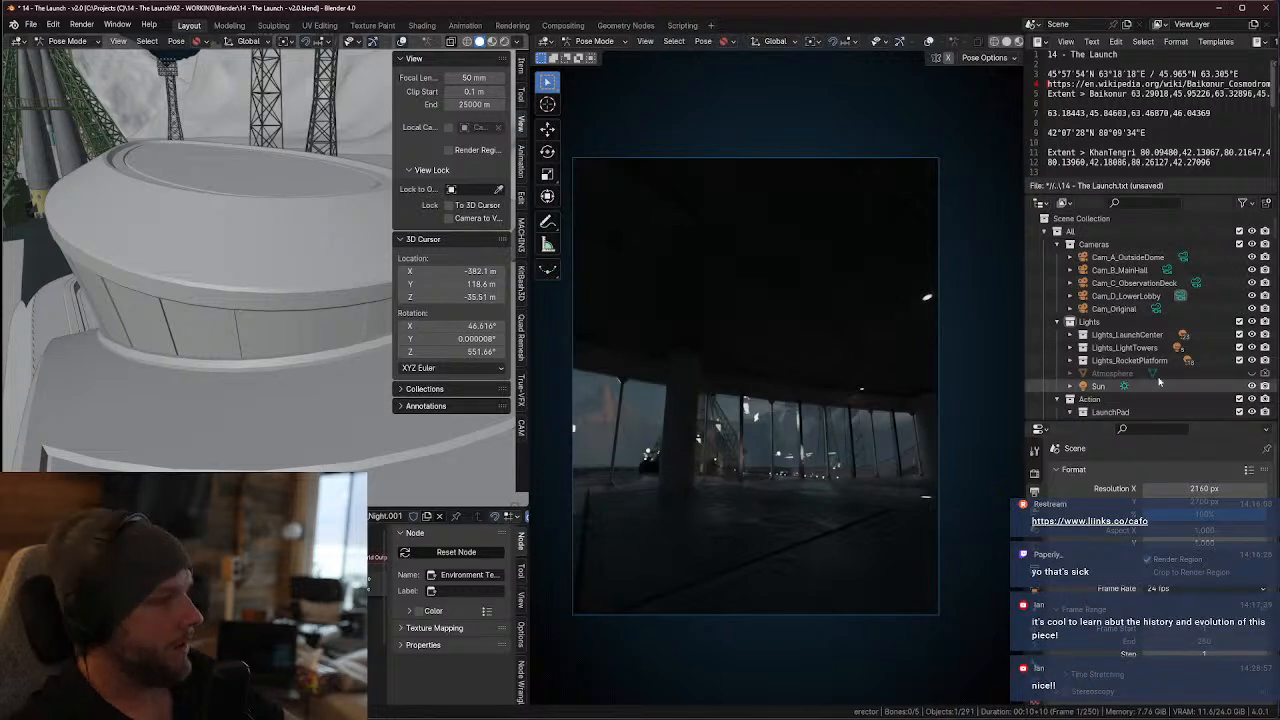
click(1156, 309)
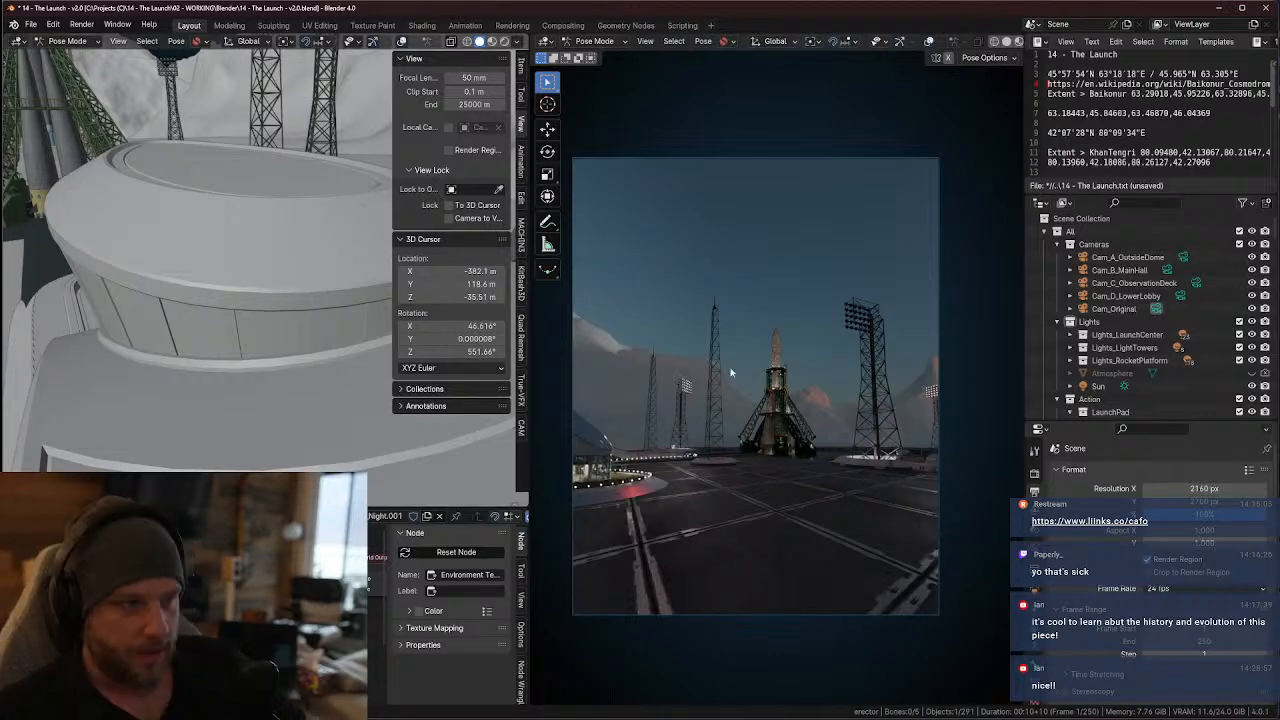
- Switch to the browser's ChatGPT conversation about Baikonur, Khan Tengri and Vostok, close the enlarged image and find the generated cosmoport logos
key(alt+Tab)
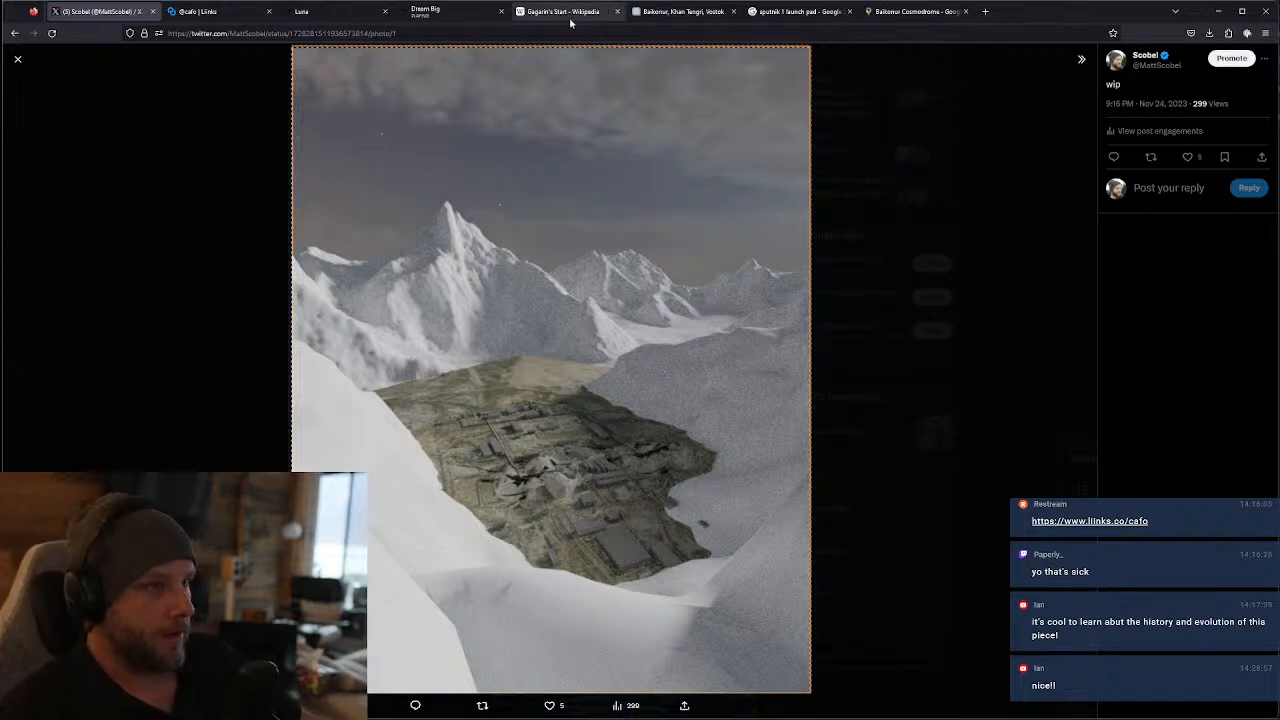
click(684, 11)
click(20, 73)
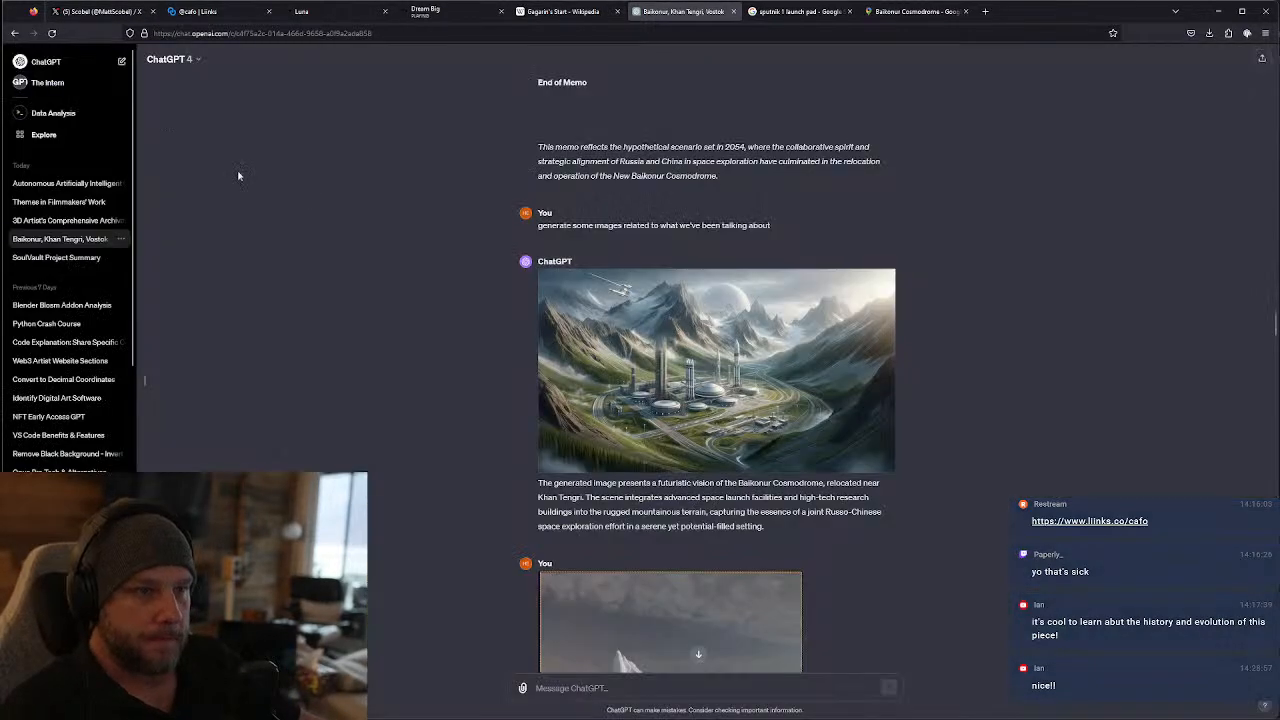
scroll(729, 401, down, 10)
scroll(729, 401, down, 20)
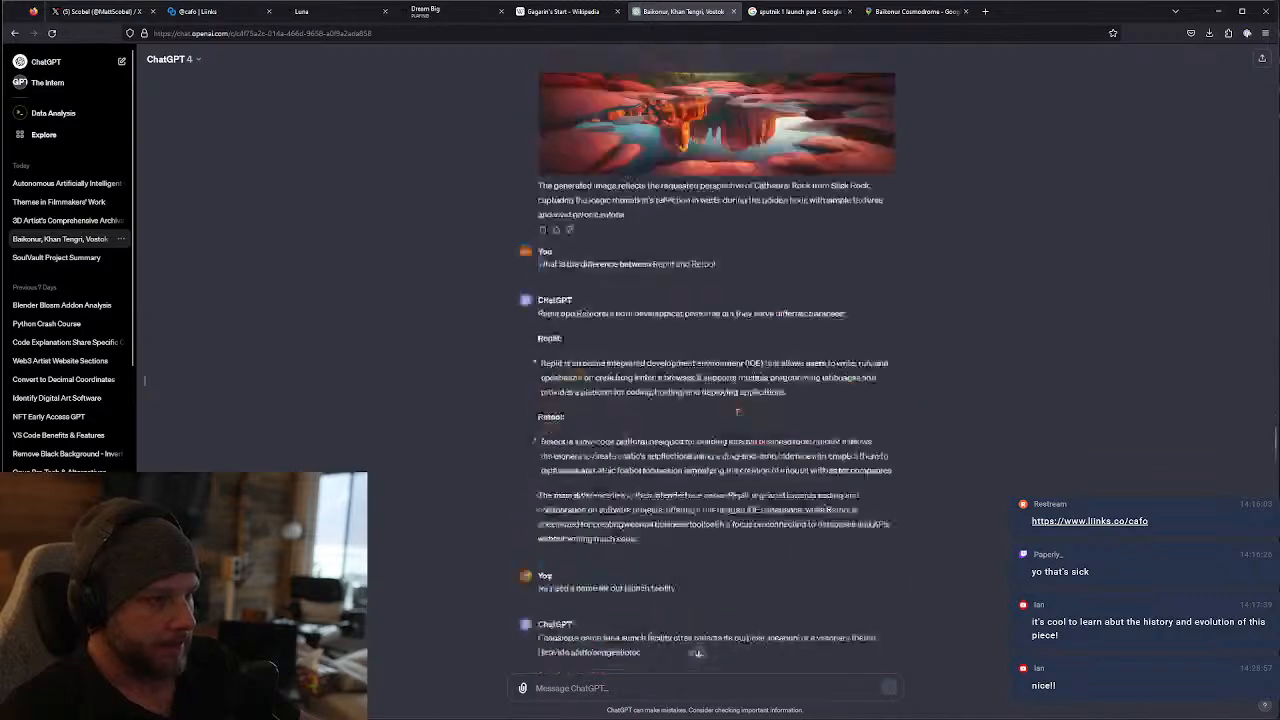
scroll(738, 419, down, 15)
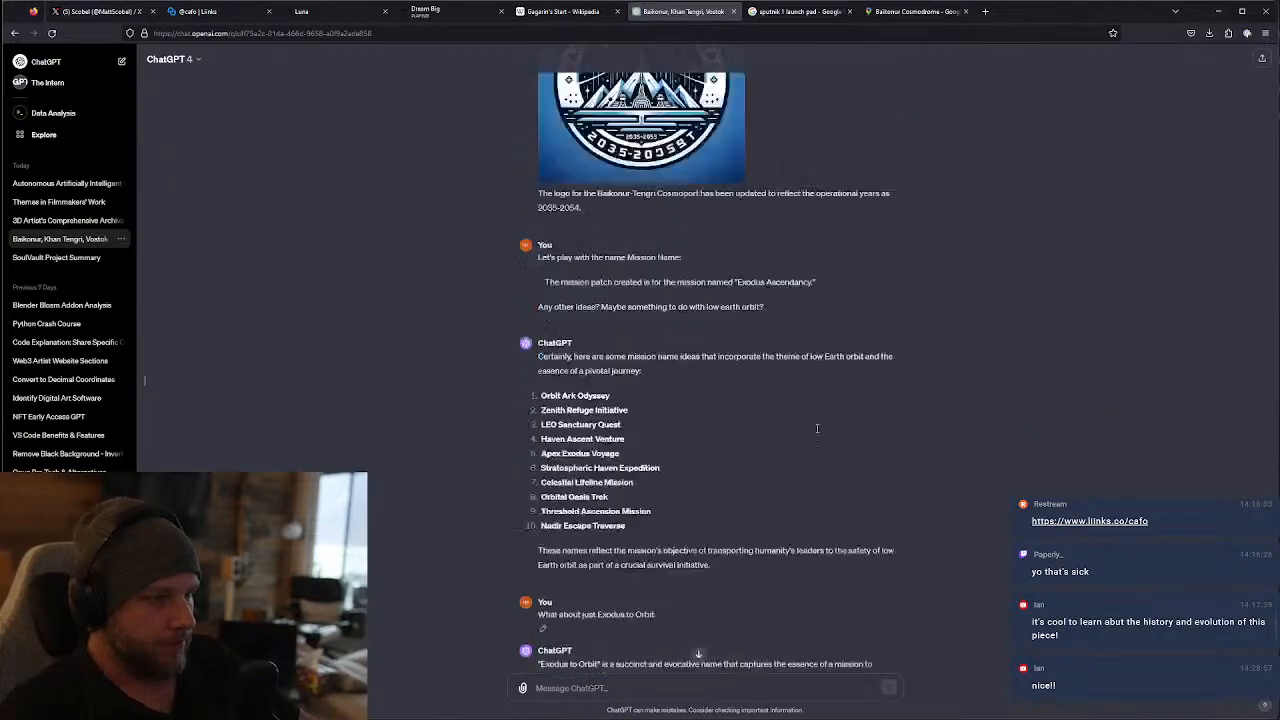
scroll(800, 420, up, 15)
scroll(811, 422, up, 2)
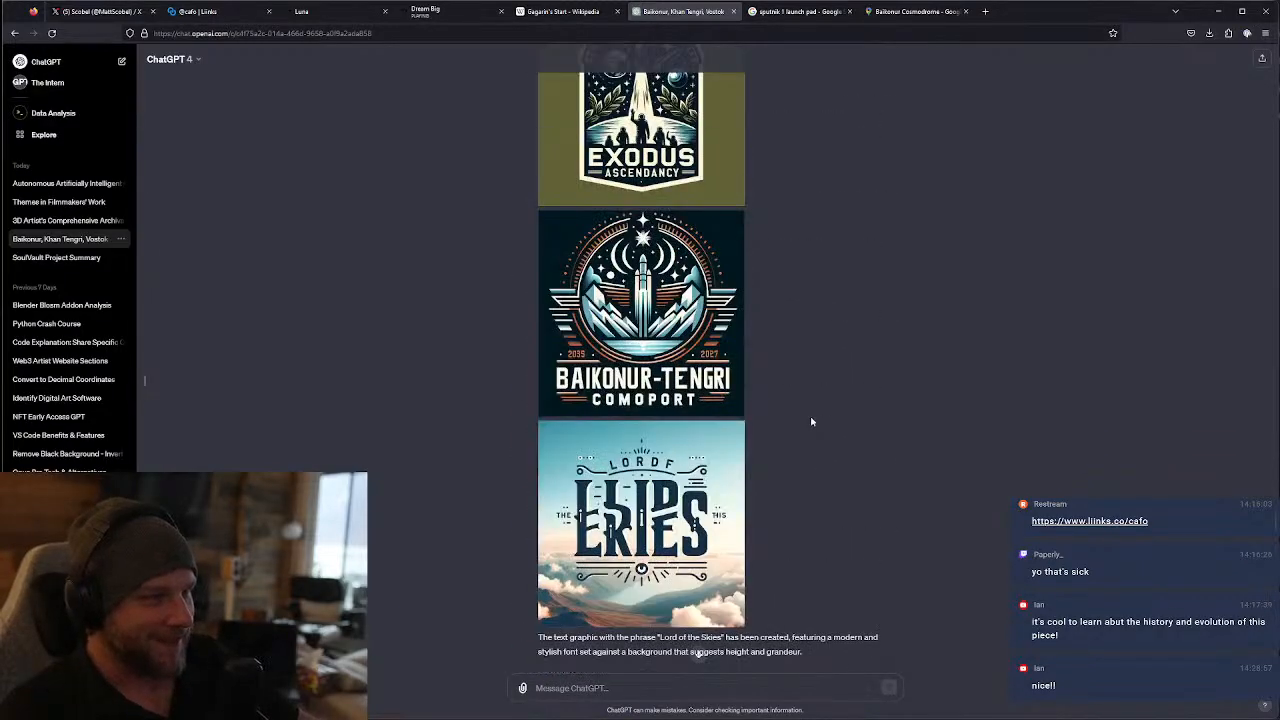
- Read the explanation of the names Baikonur, Khan Tengri and Vostok, and highlight "Tengri" and "Baikonur" in the Baikonur-Tengri reply
scroll(808, 422, down, 3)
scroll(780, 420, up, 8)
scroll(787, 418, up, 3)
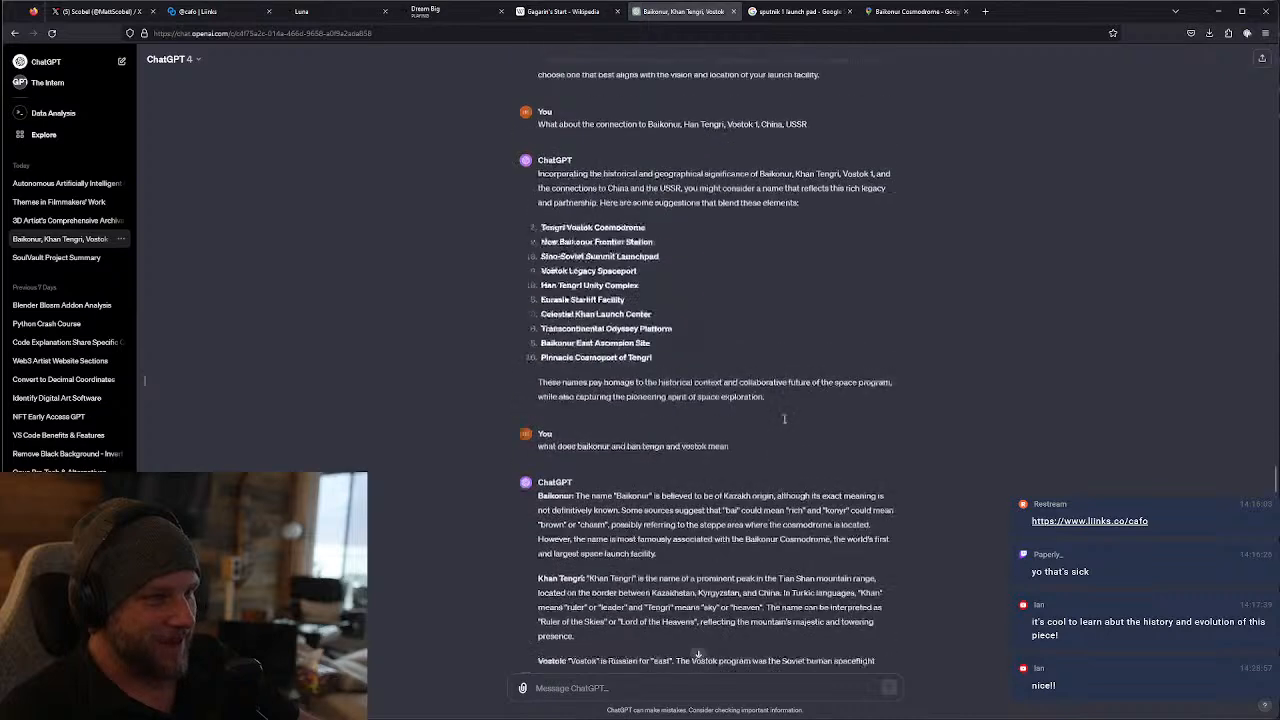
scroll(693, 372, down, 4)
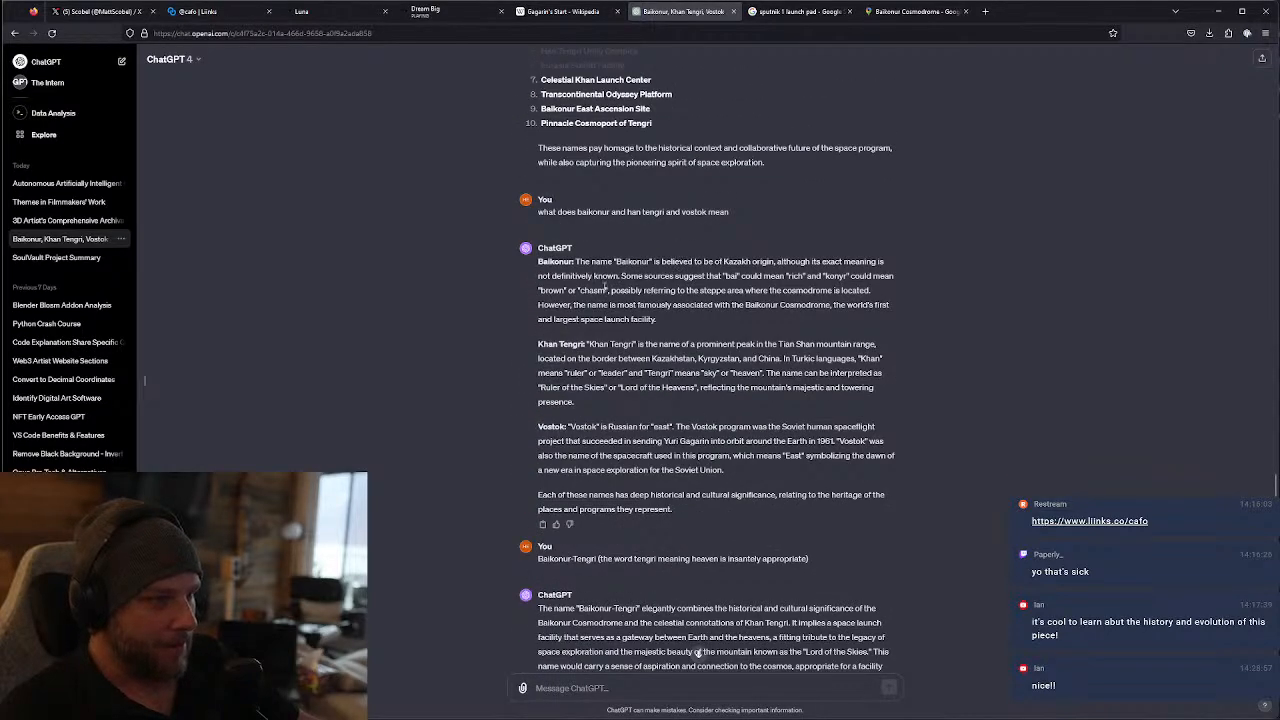
scroll(616, 441, down, 2)
scroll(608, 446, down, 2)
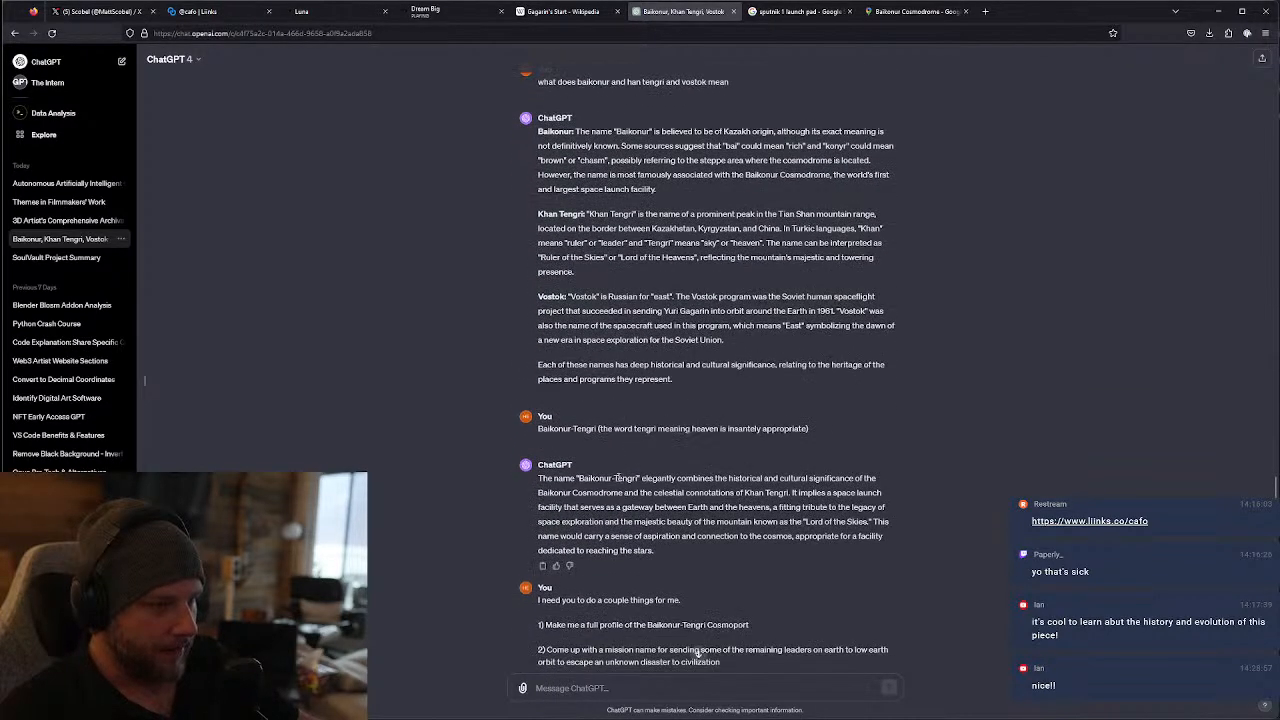
scroll(602, 472, down, 2)
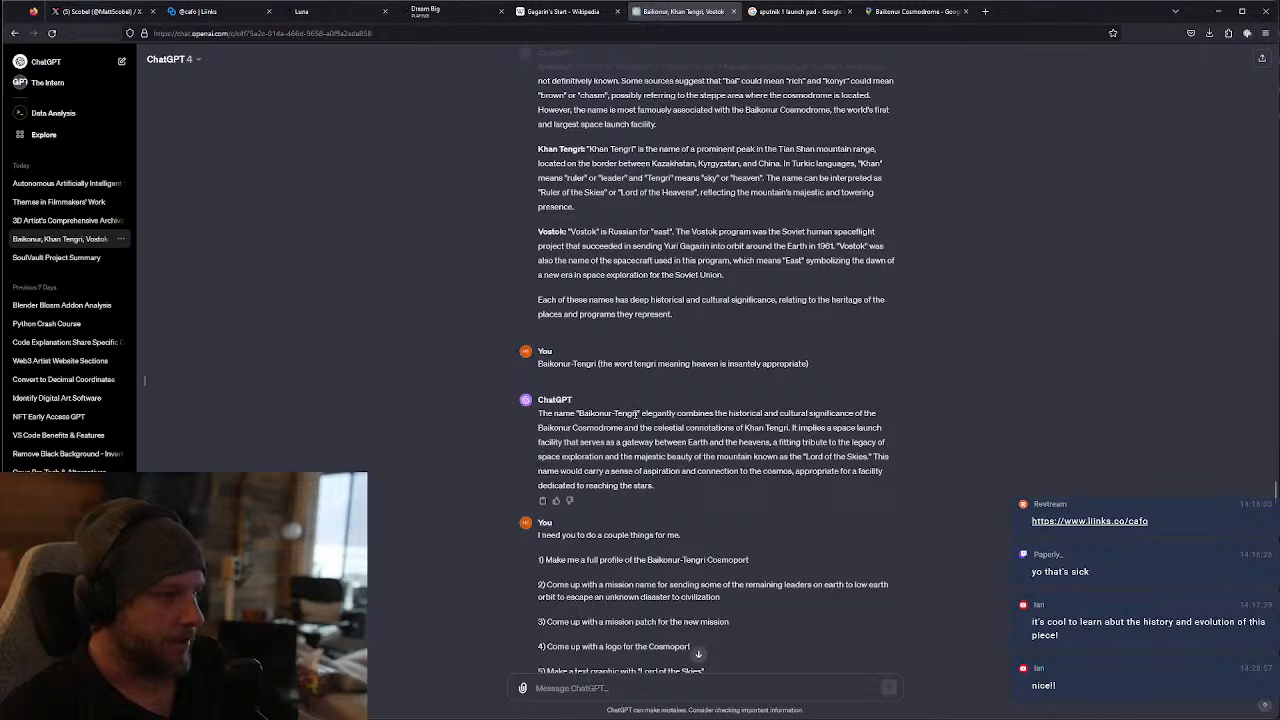
double_click(616, 413)
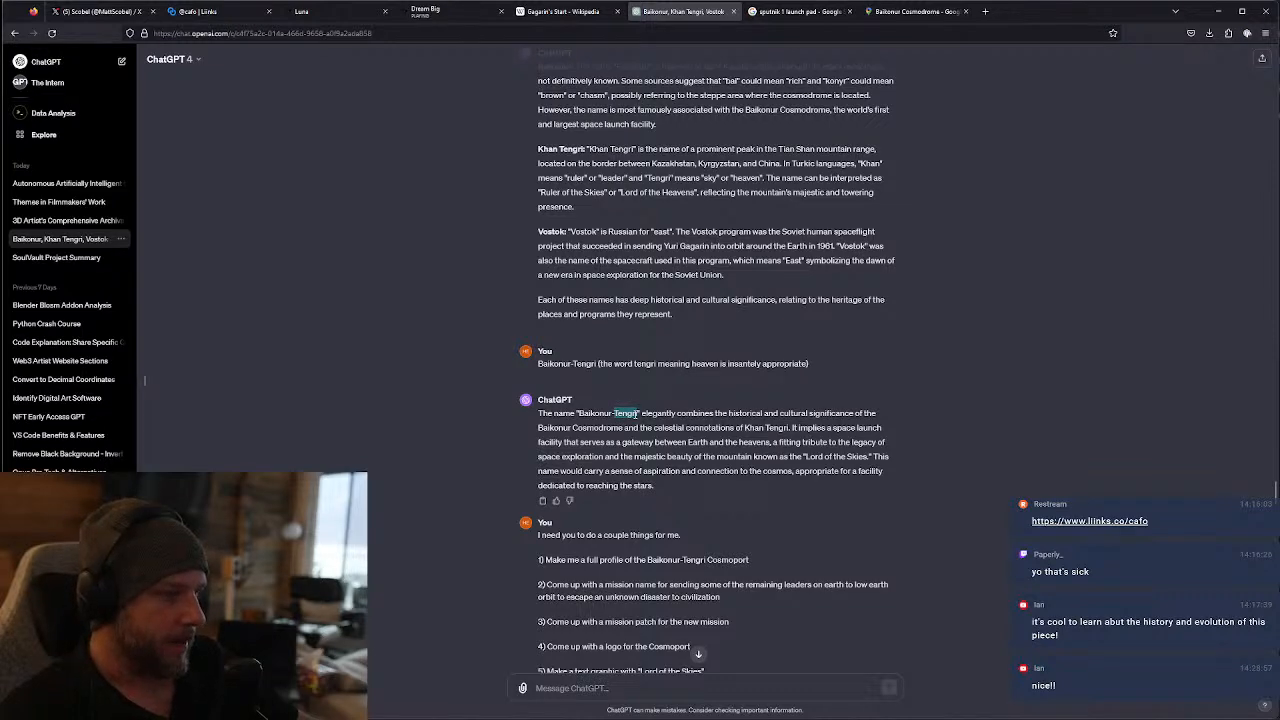
double_click(594, 413)
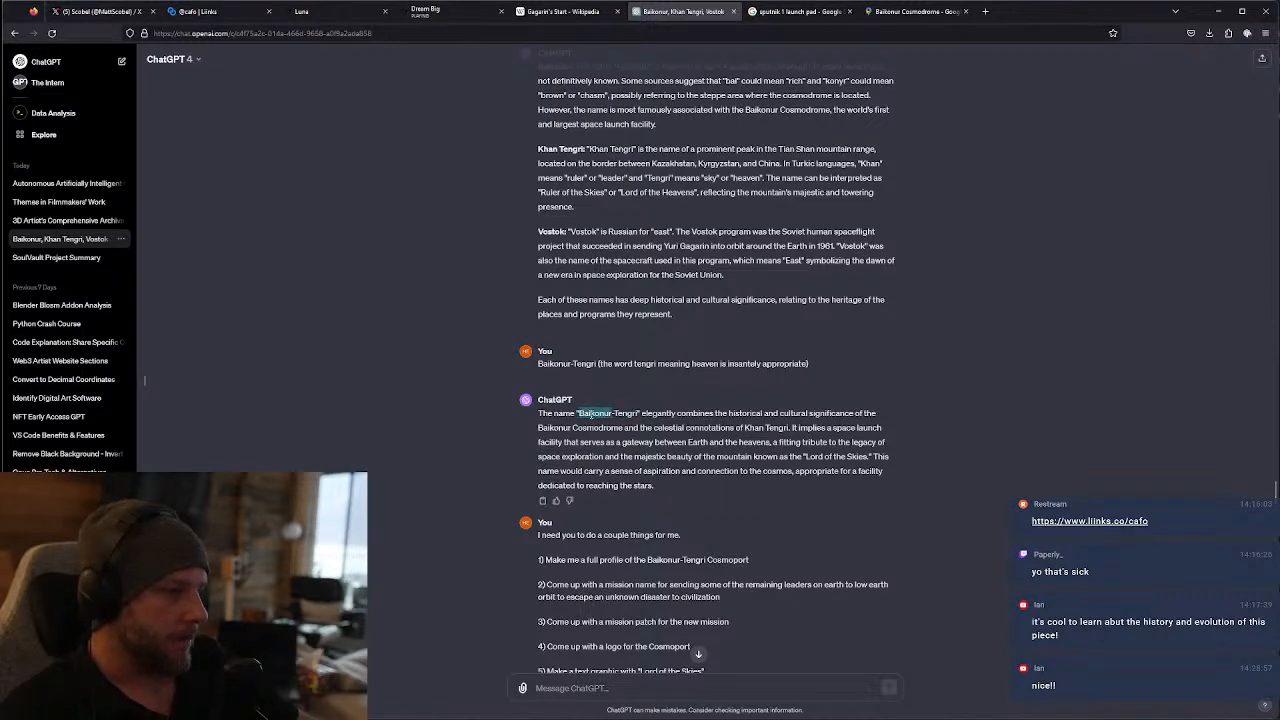
- Review the launch facility name suggestions and the five-part request for a cosmoport profile, mission name, patch, logo and text graphic
scroll(632, 380, up, 5)
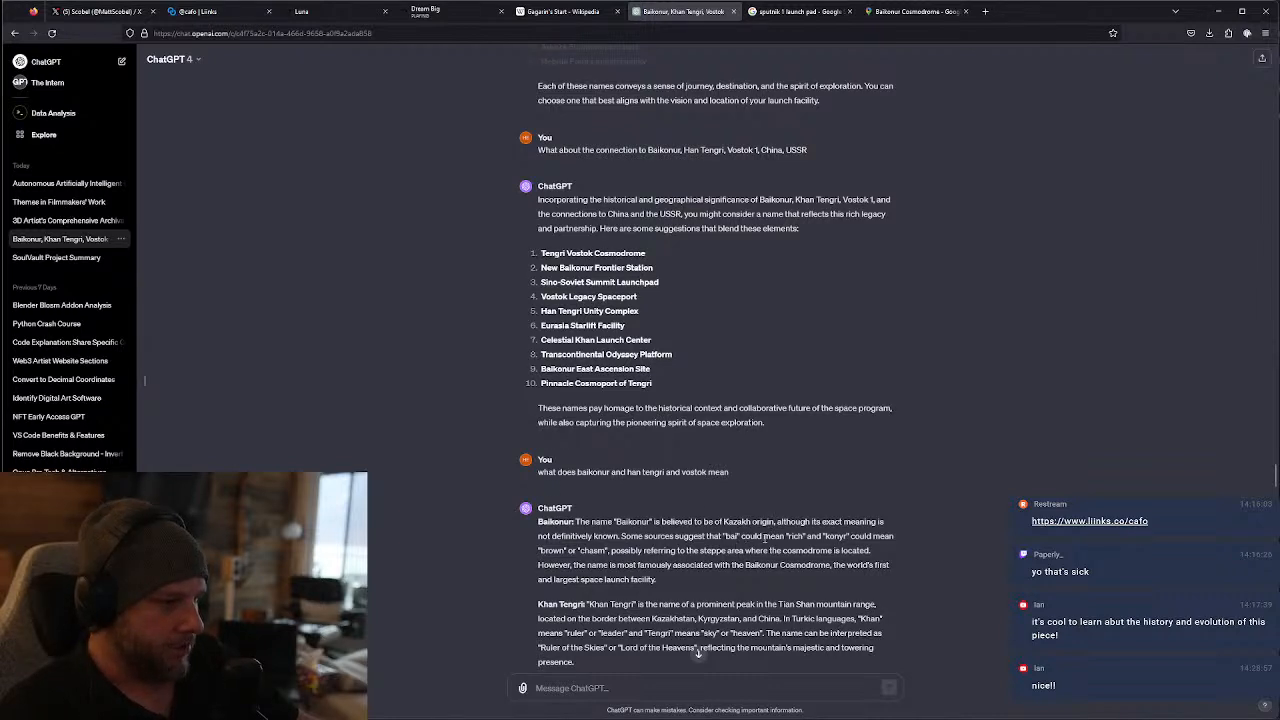
scroll(668, 557, down, 2)
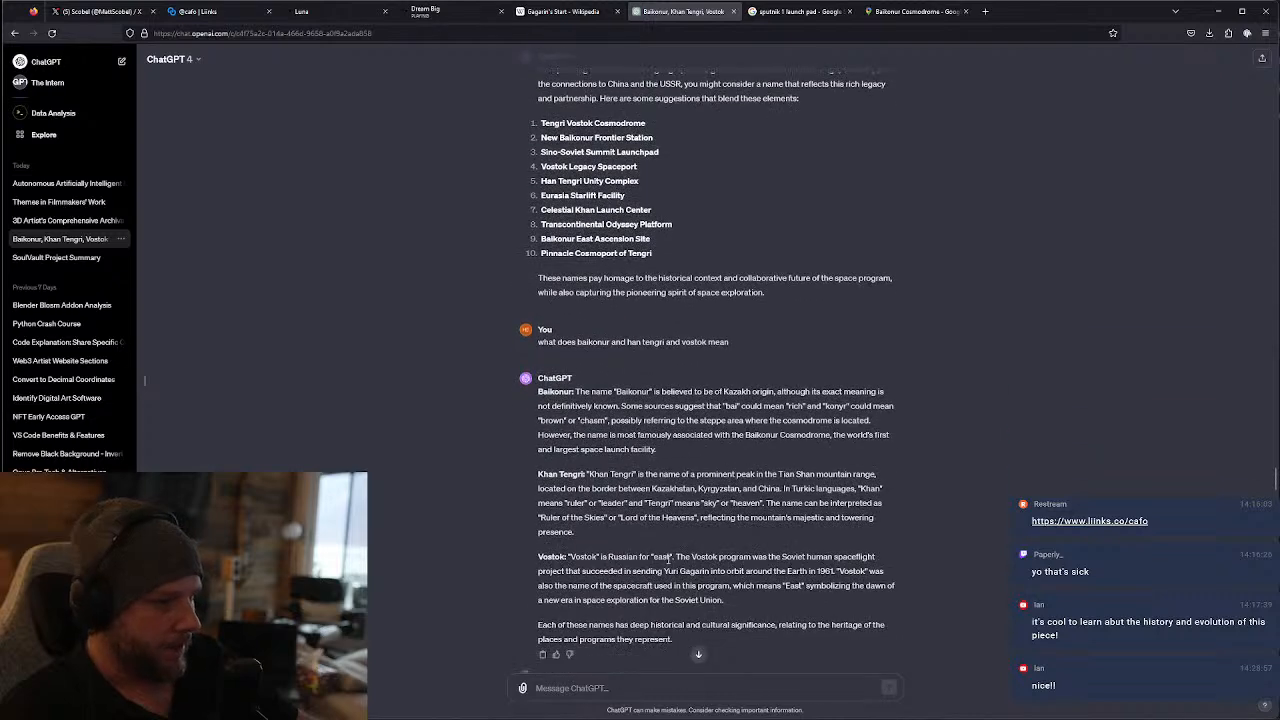
scroll(668, 557, down, 5)
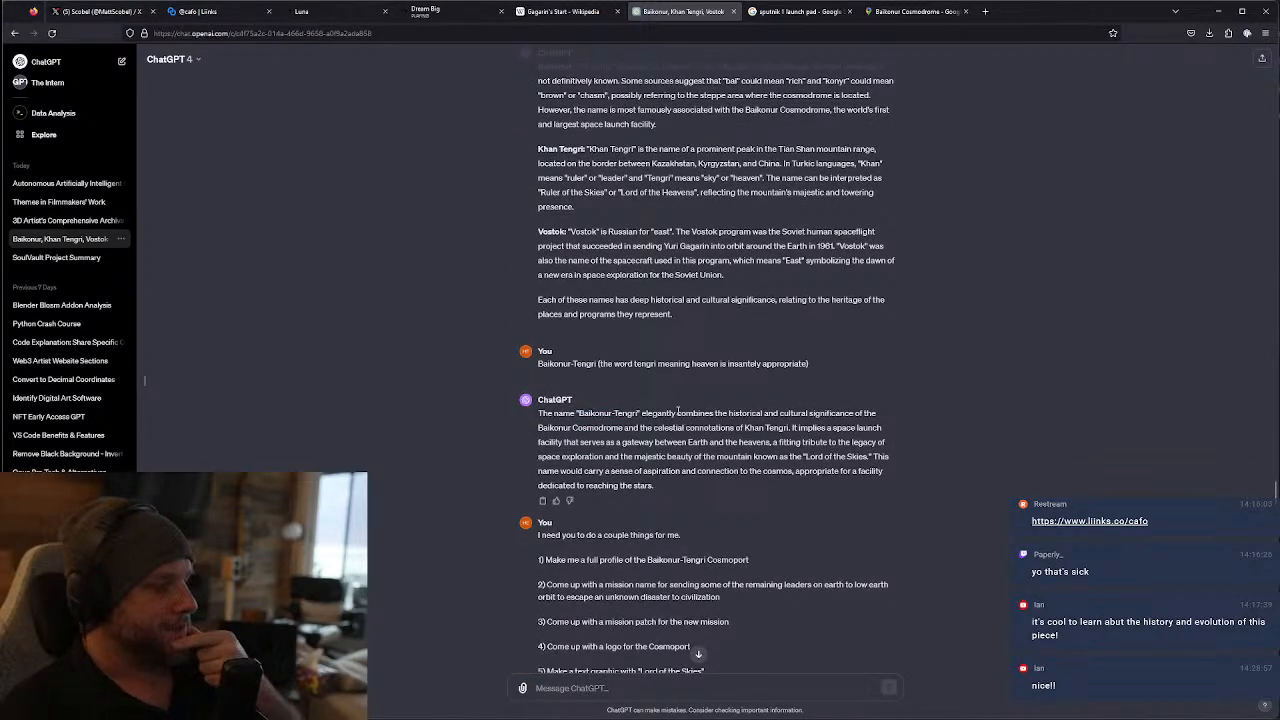
scroll(765, 448, down, 3)
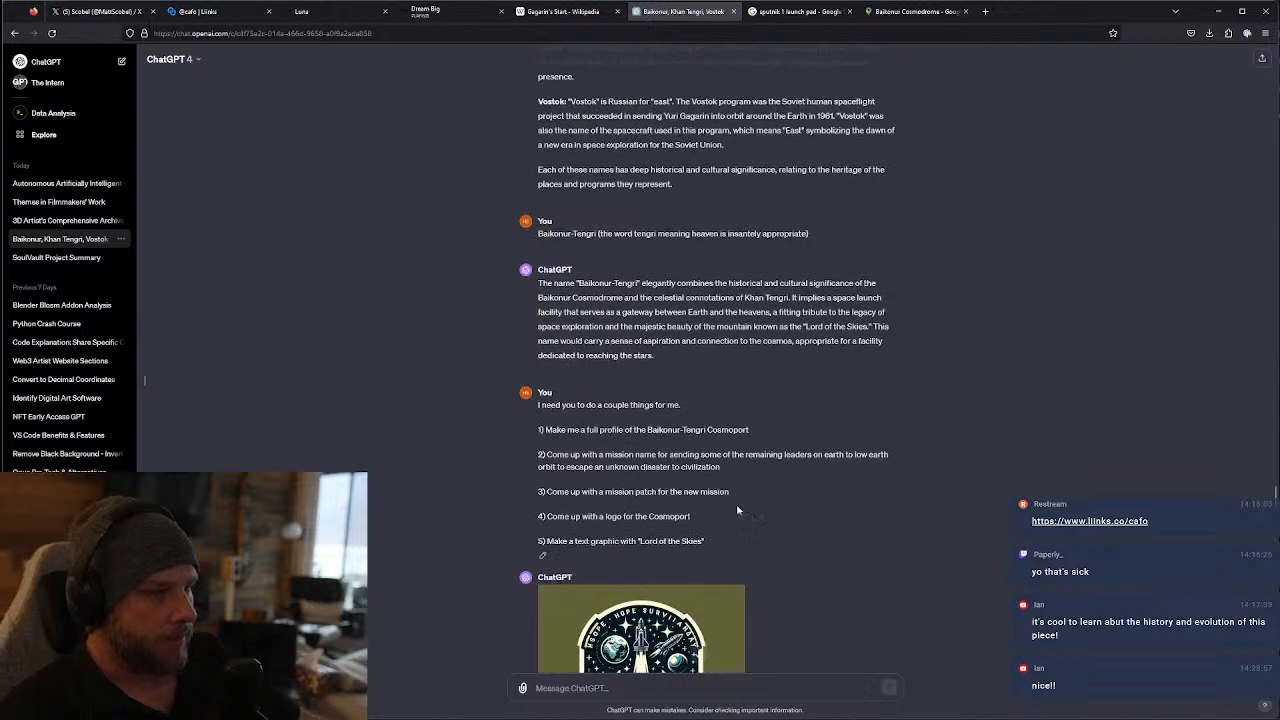
scroll(744, 483, down, 2)
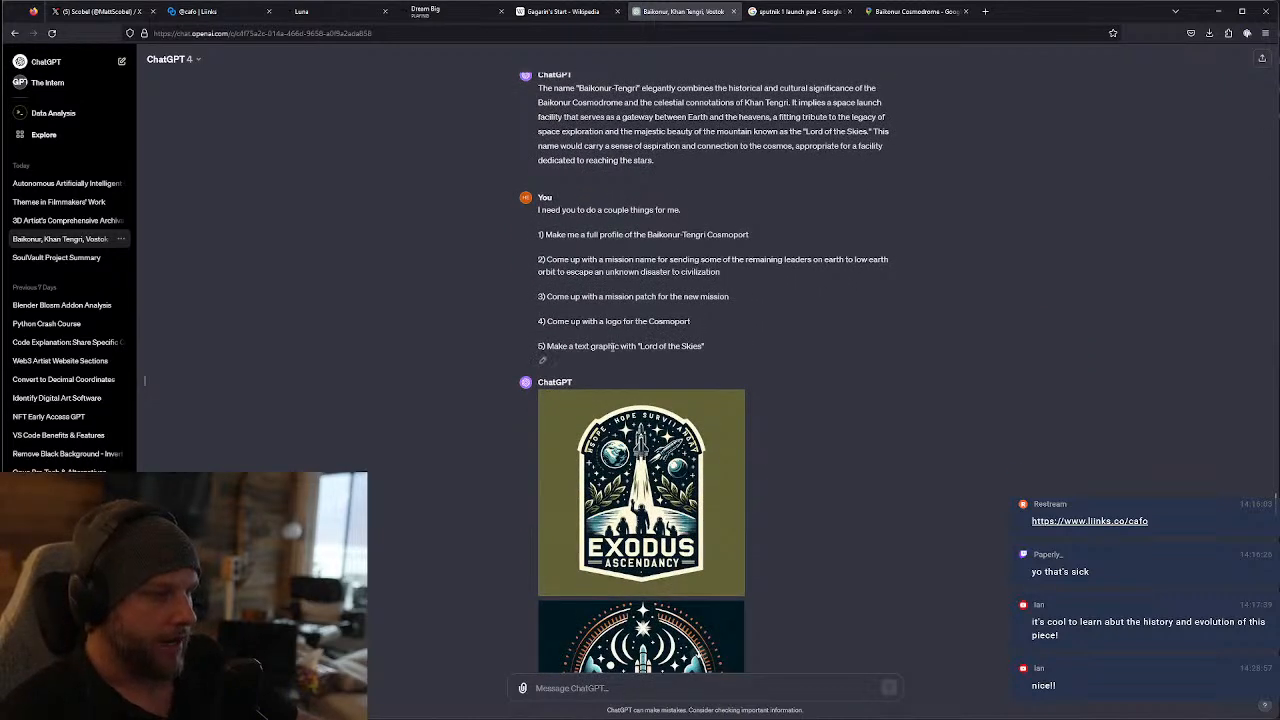
- View the Exodus Ascendancy patch, the Baikonur-Tengri logo and the "Lord of the Skies" graphic enlarged, one after another
click(638, 447)
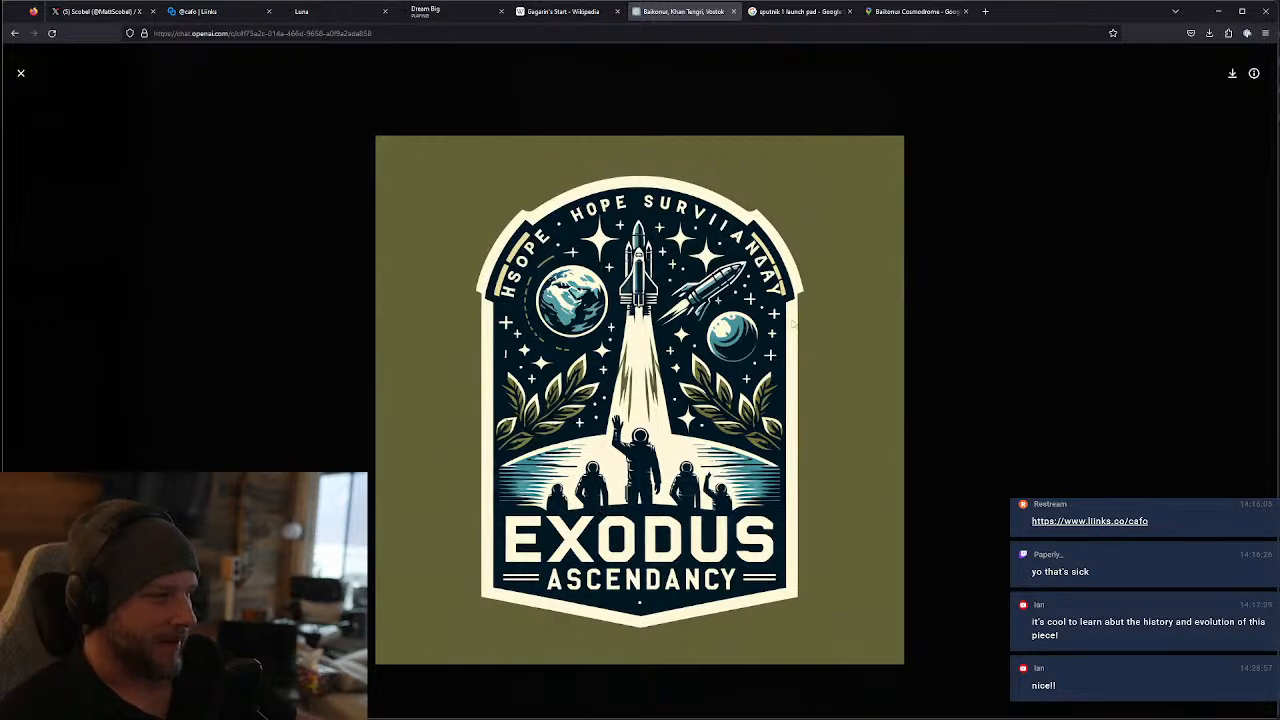
click(20, 74)
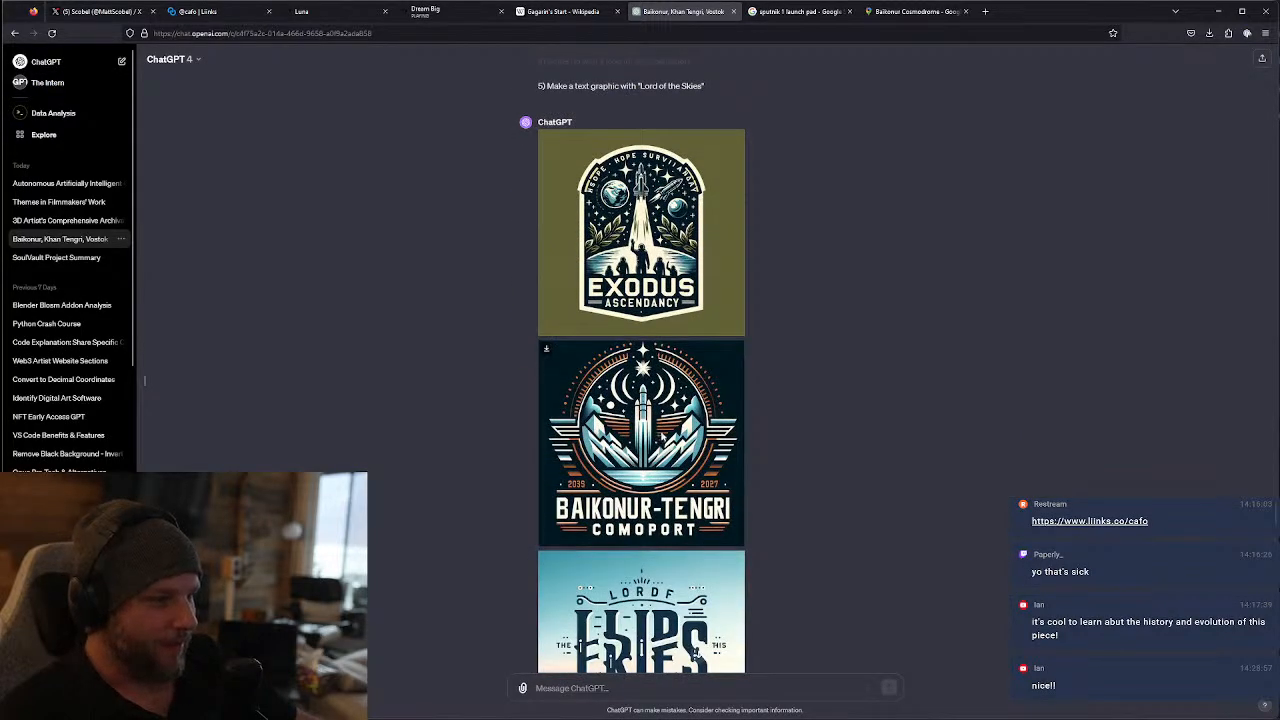
click(661, 437)
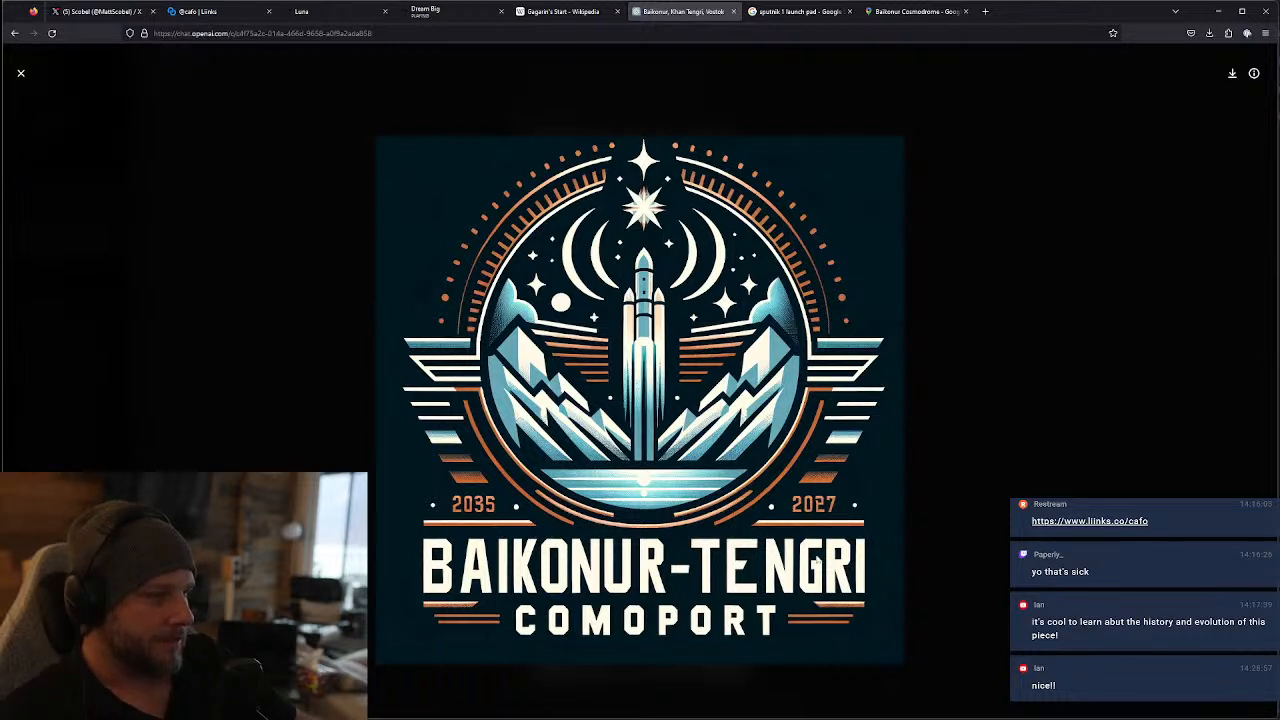
click(19, 74)
scroll(622, 467, down, 3)
click(630, 420)
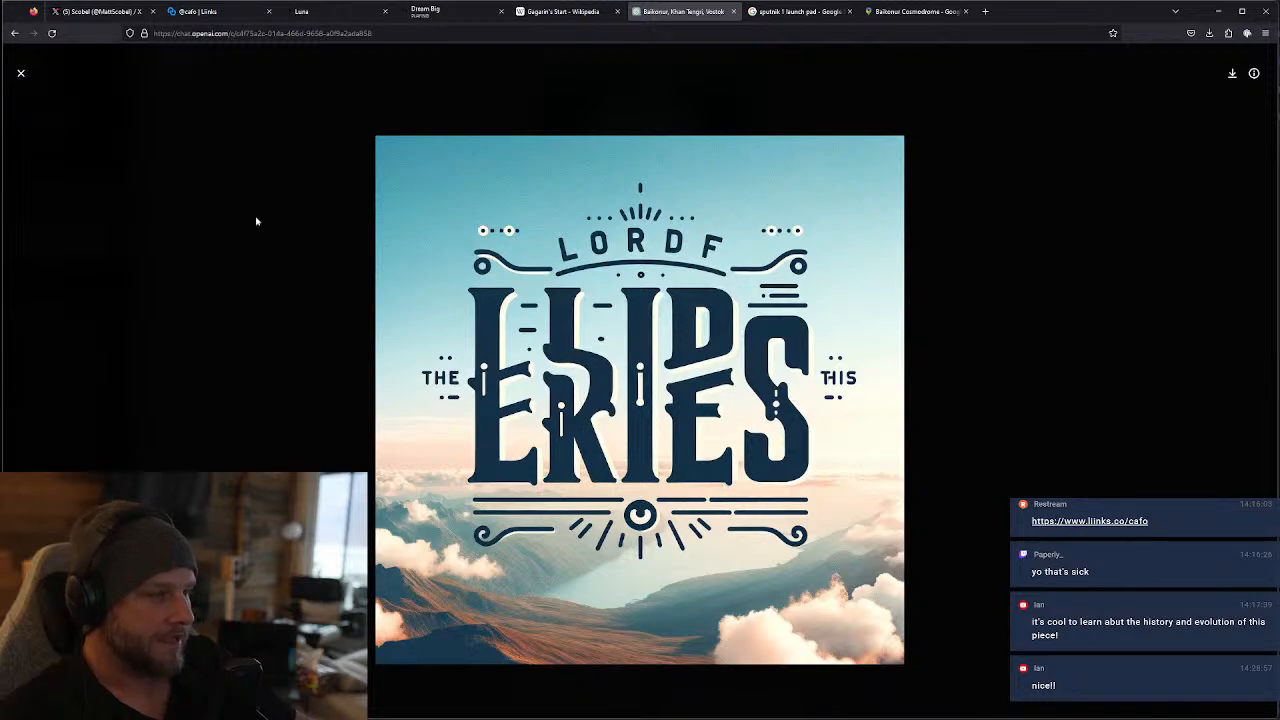
click(20, 73)
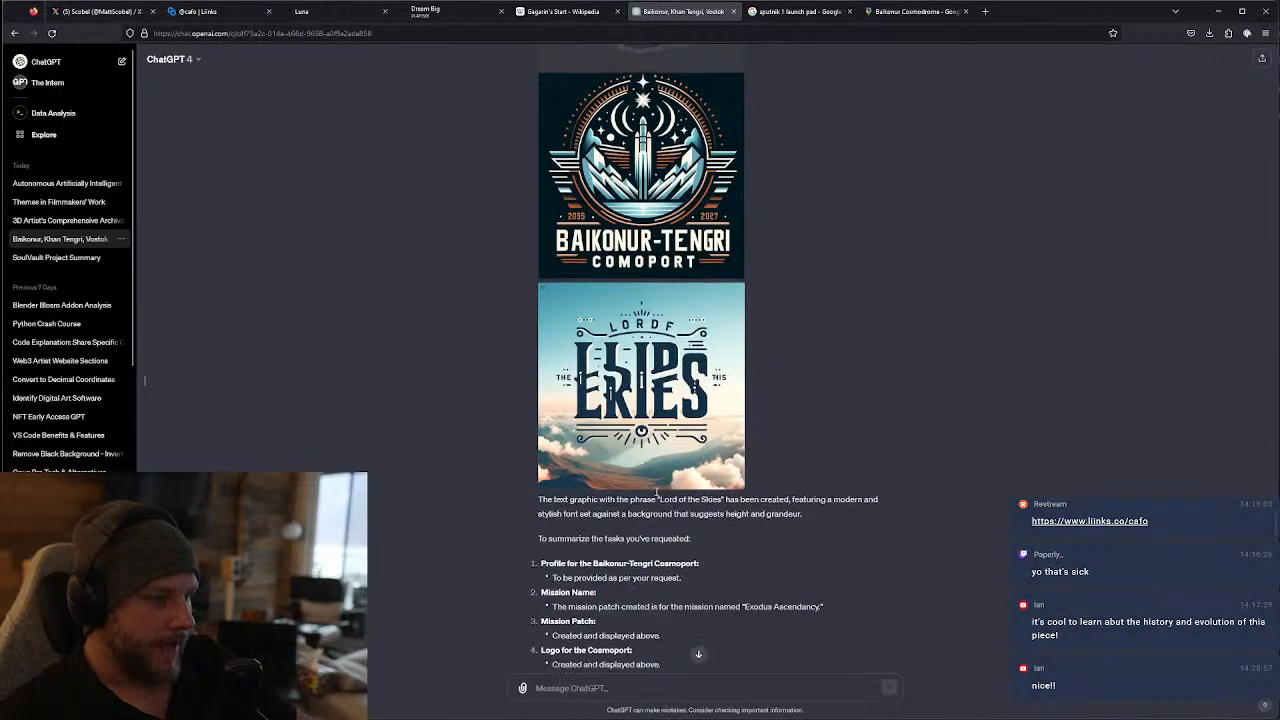
- Look through the Baikonur-Tengri Cosmoport profile, the revised 2035-2054 logos and the low Earth orbit mission name ideas
scroll(608, 443, down, 3)
scroll(630, 441, down, 8)
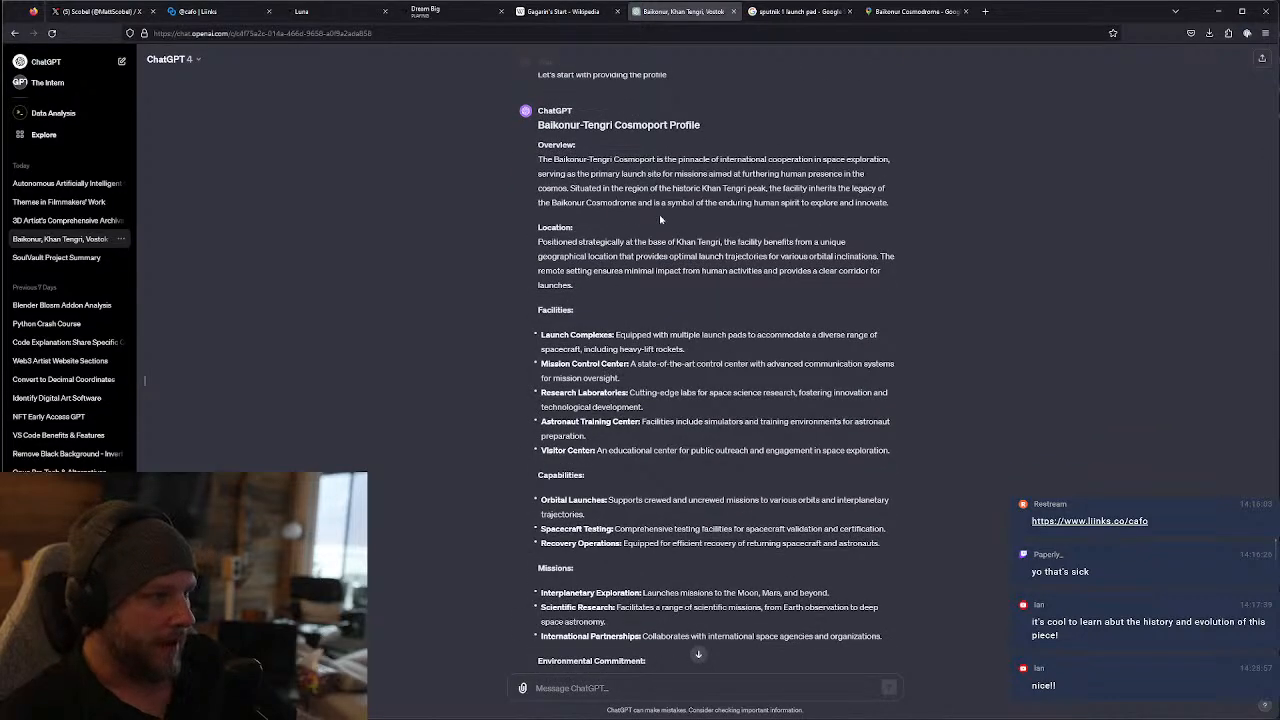
scroll(748, 419, down, 4)
scroll(734, 391, down, 4)
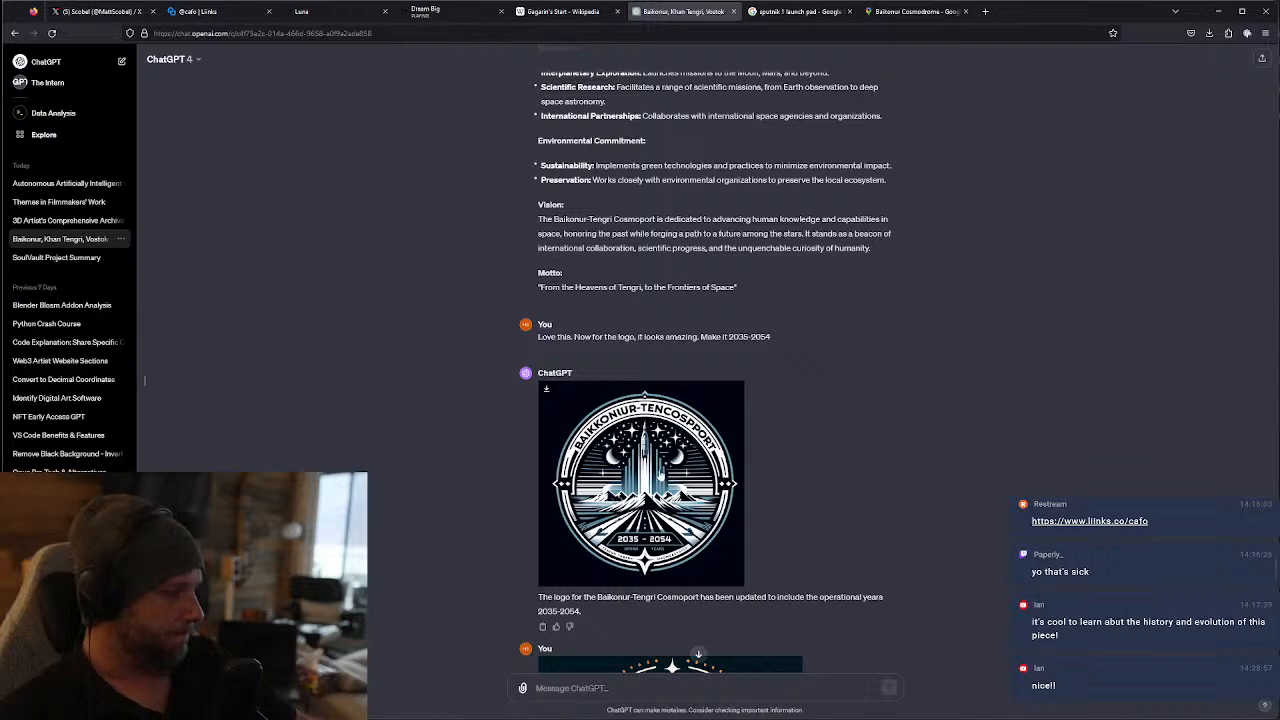
scroll(660, 400, down, 6)
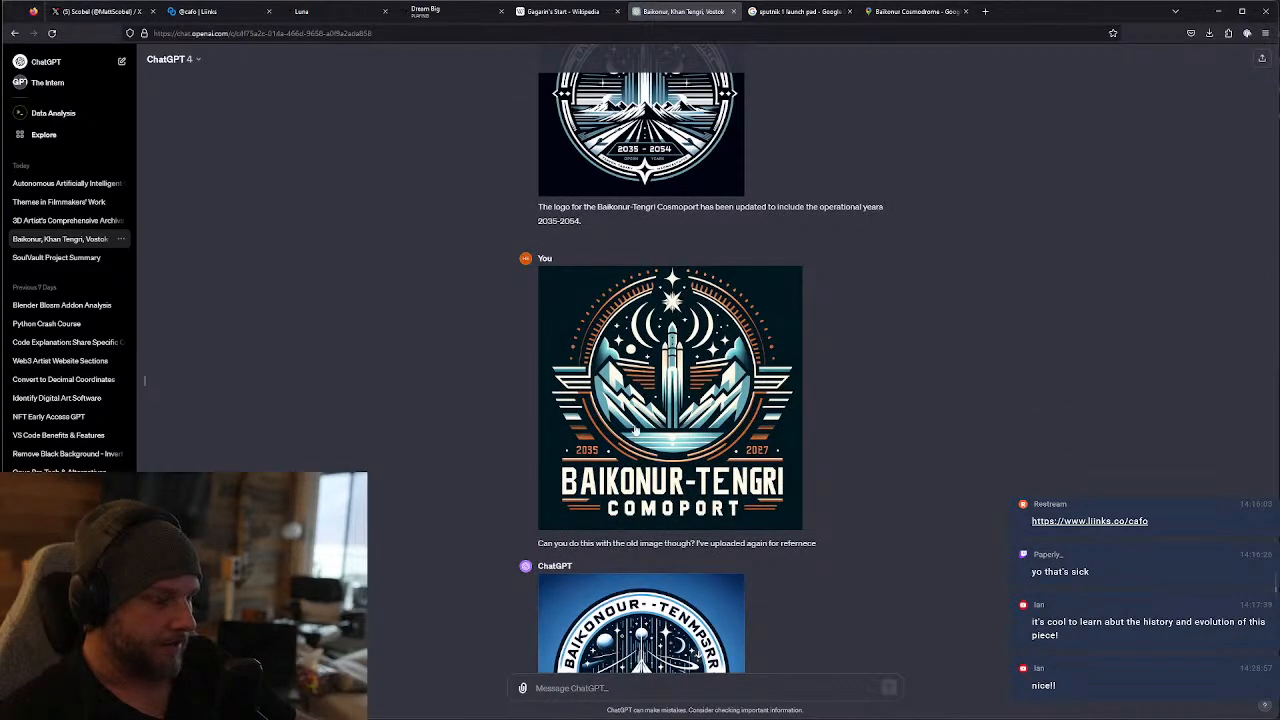
scroll(636, 431, down, 2)
scroll(645, 595, down, 7)
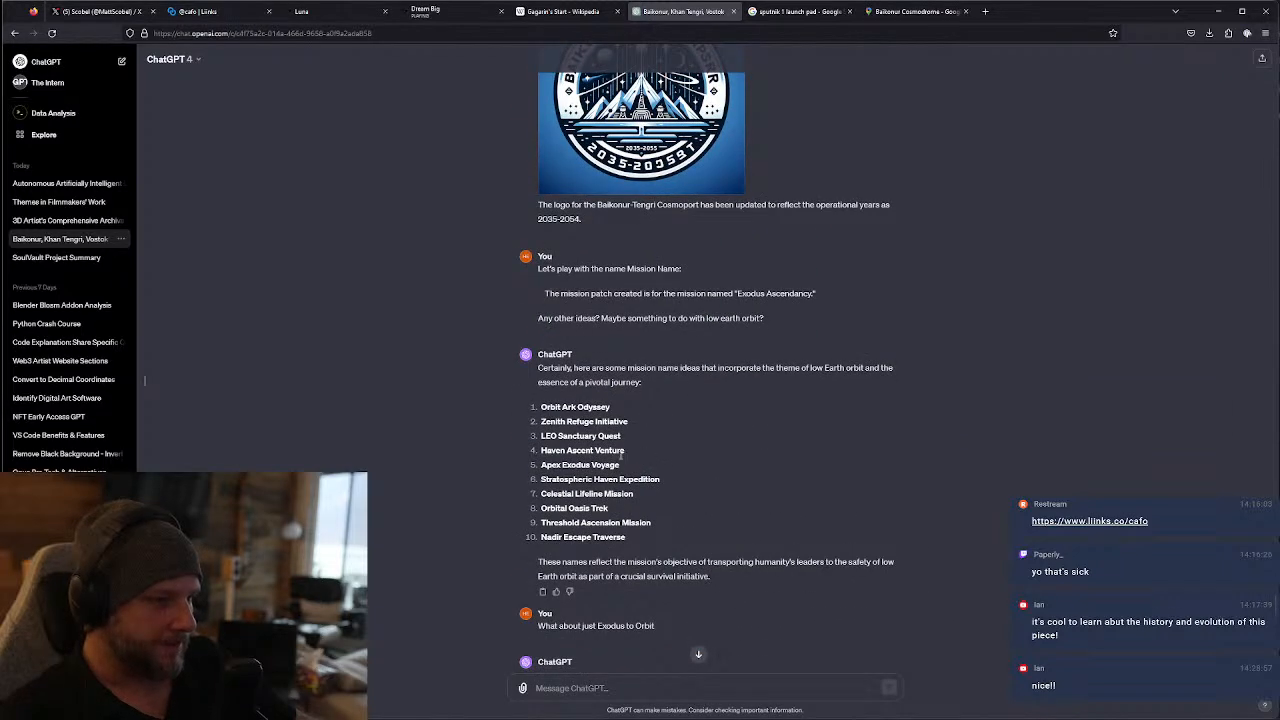
scroll(635, 460, down, 3)
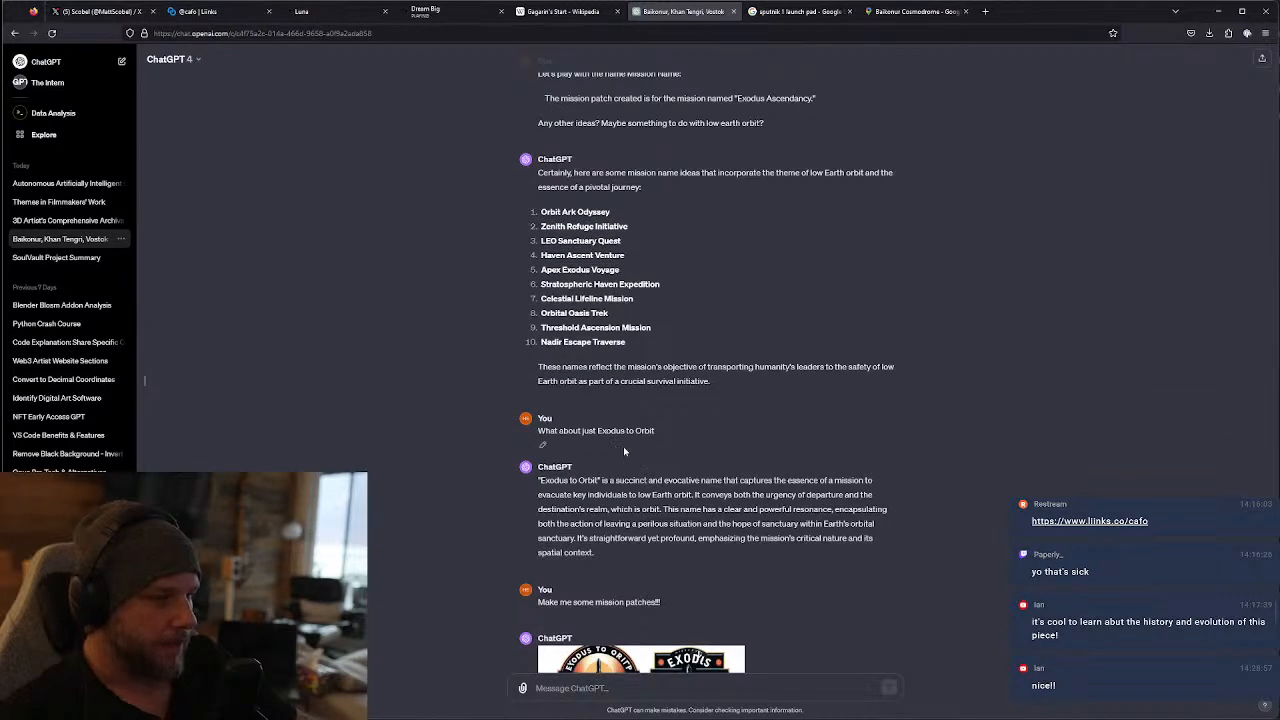
- Browse the "Exodus to Orbit" mission patches, view the one with a rocket in front of Earth enlarged, and close it
scroll(630, 450, down, 4)
scroll(675, 508, down, 15)
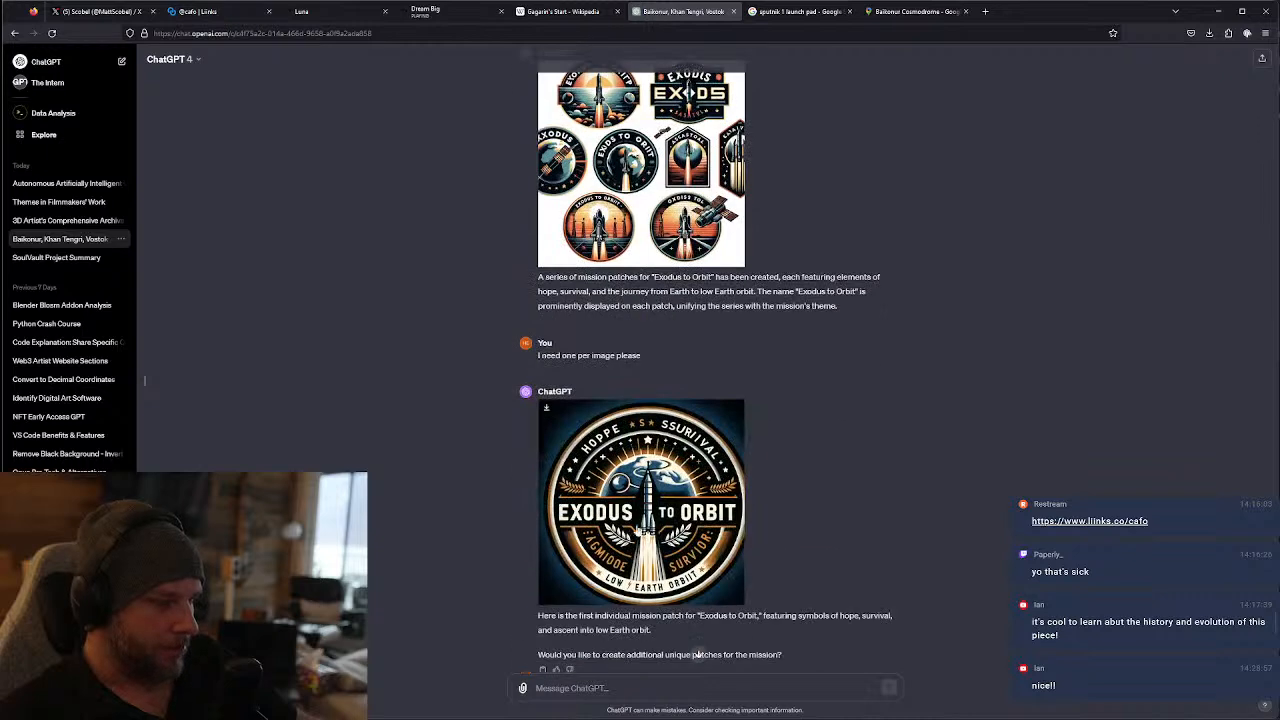
click(645, 285)
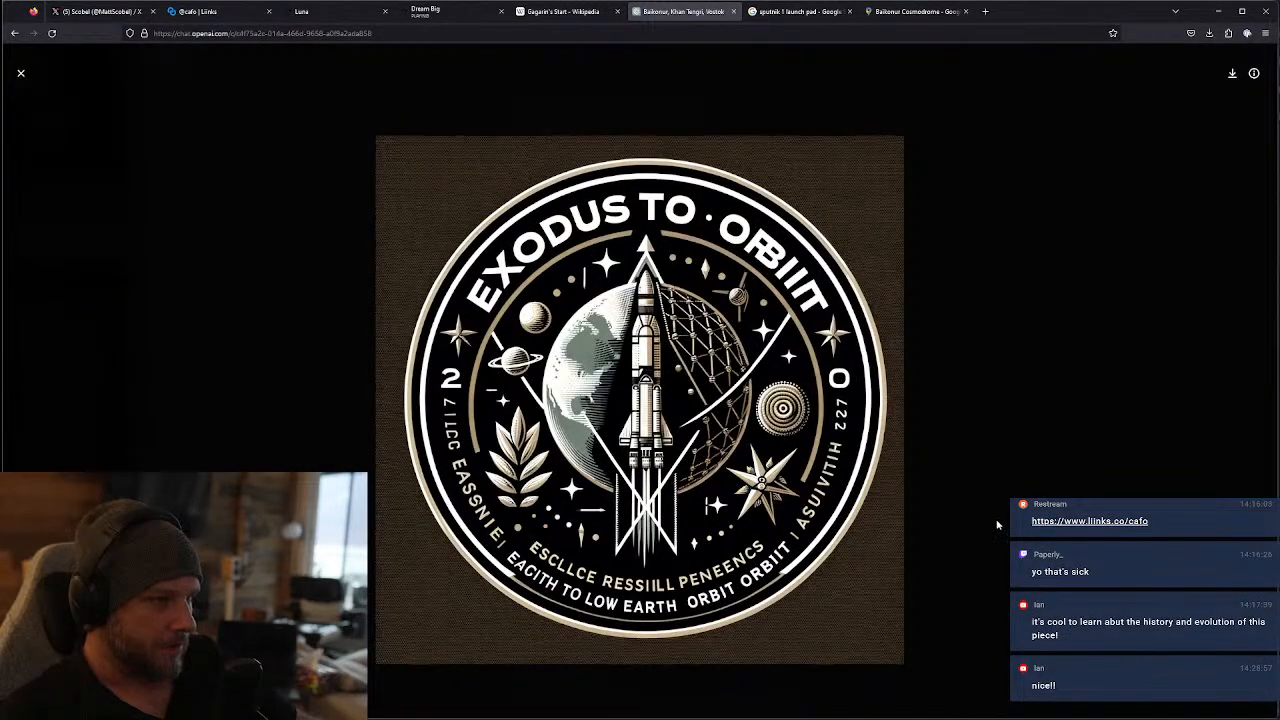
click(20, 73)
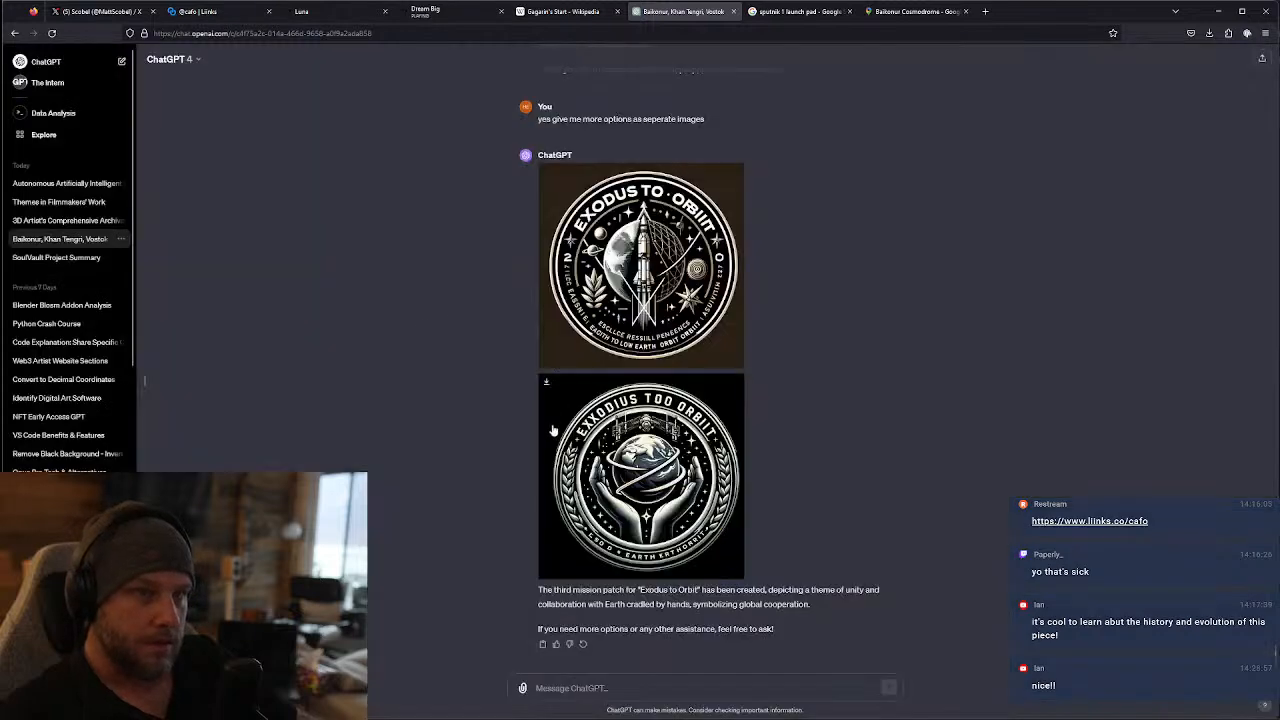
- View the "Exodus to Orbit" mission patch with hands cradling Earth enlarged, and close it
click(702, 554)
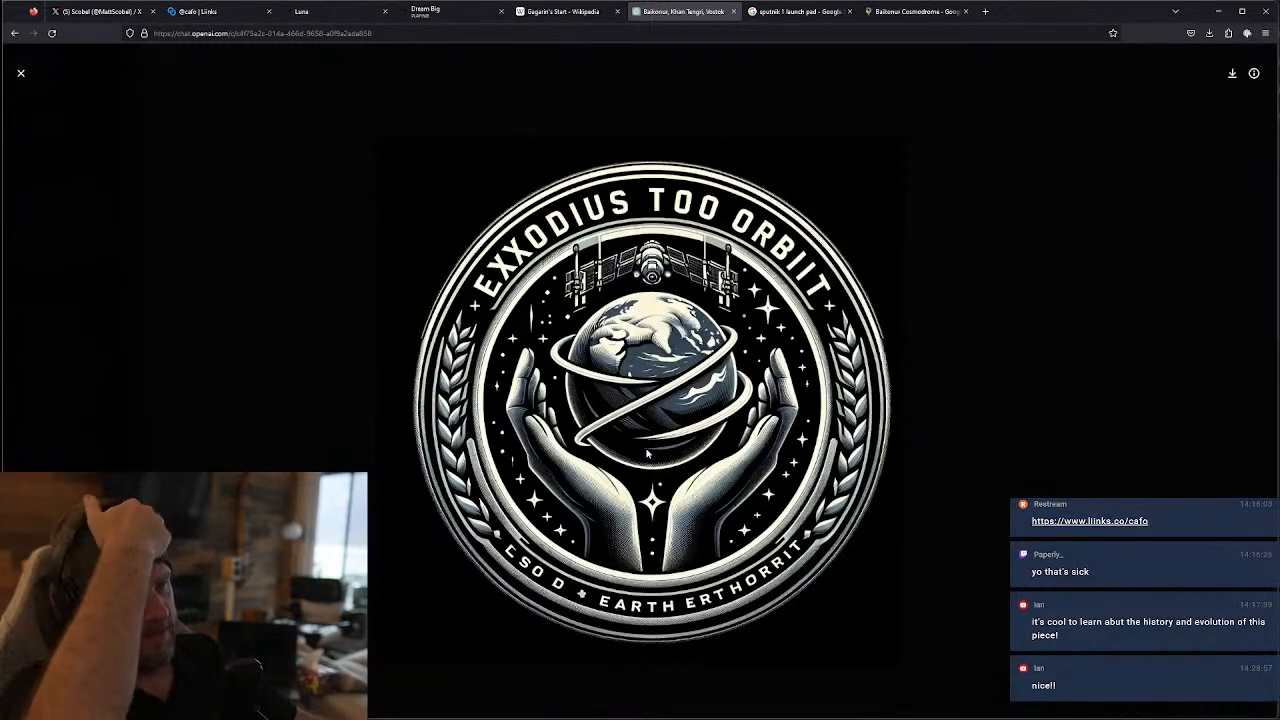
click(21, 75)
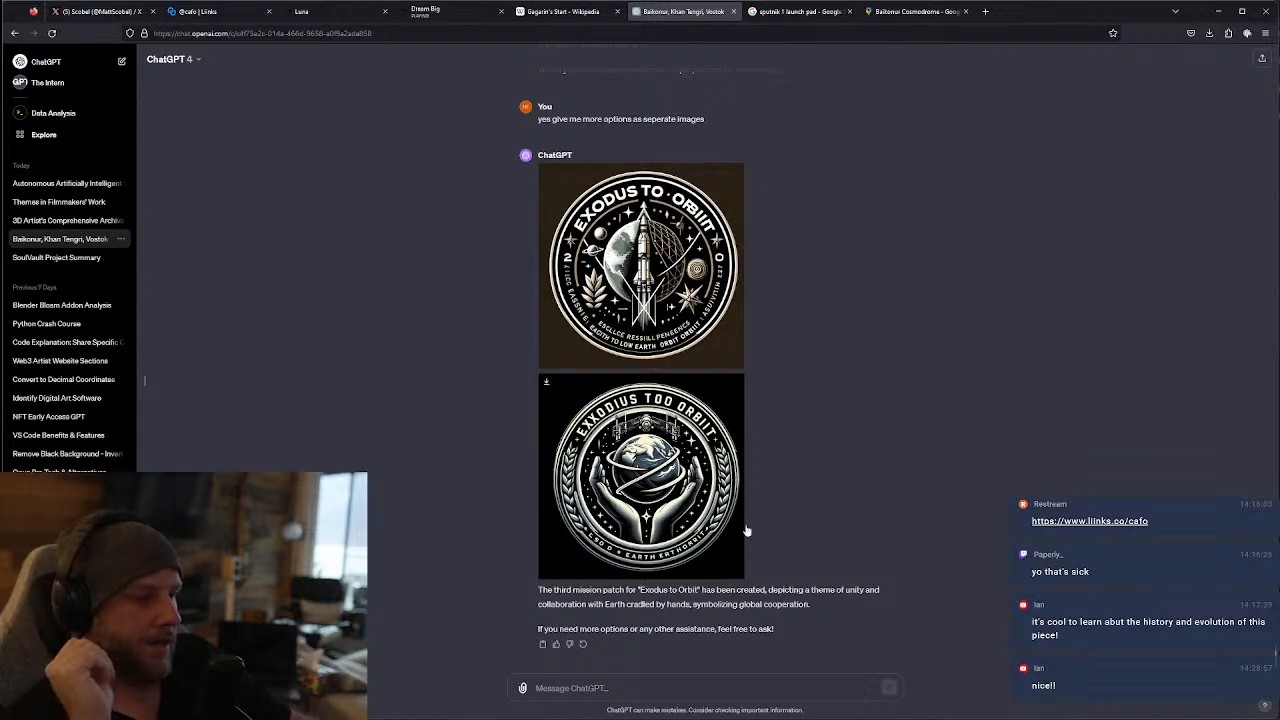
- Switch to Blender and inspect the main hall's interior, railings and arched window in the solid view
key(alt+Tab)
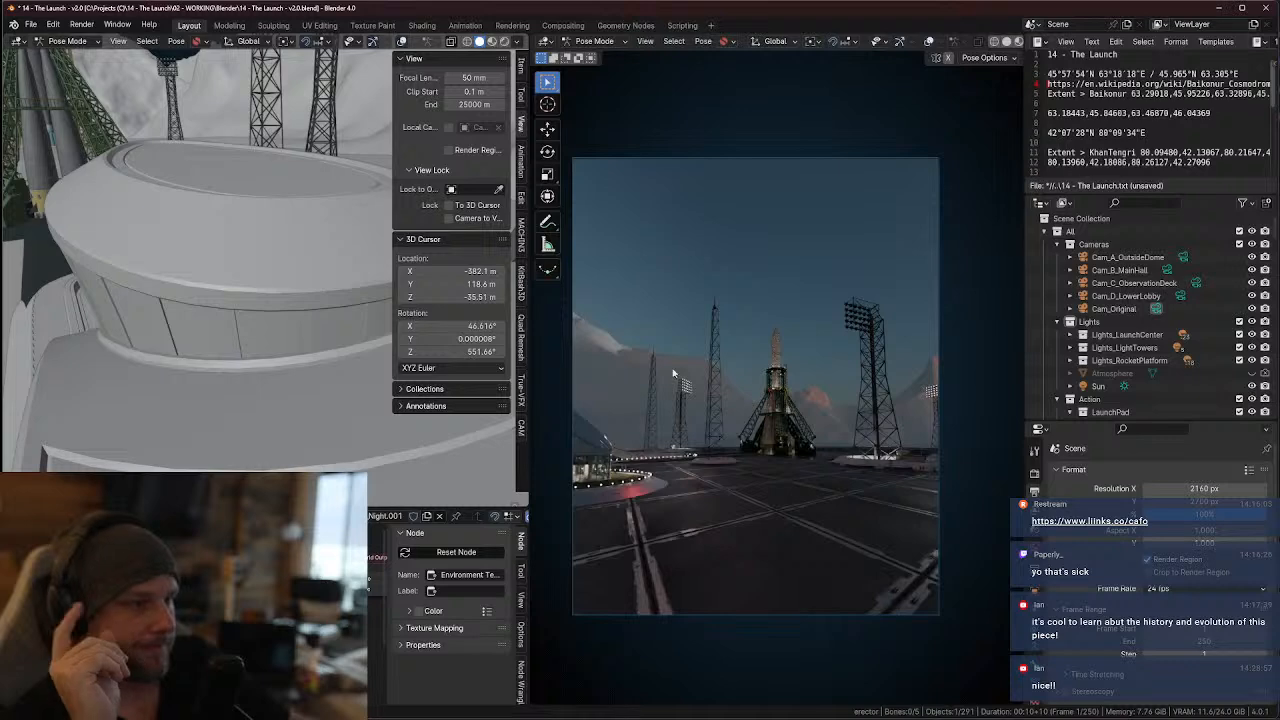
middle_drag(371, 274, 251, 280)
scroll(160, 240, up, 4)
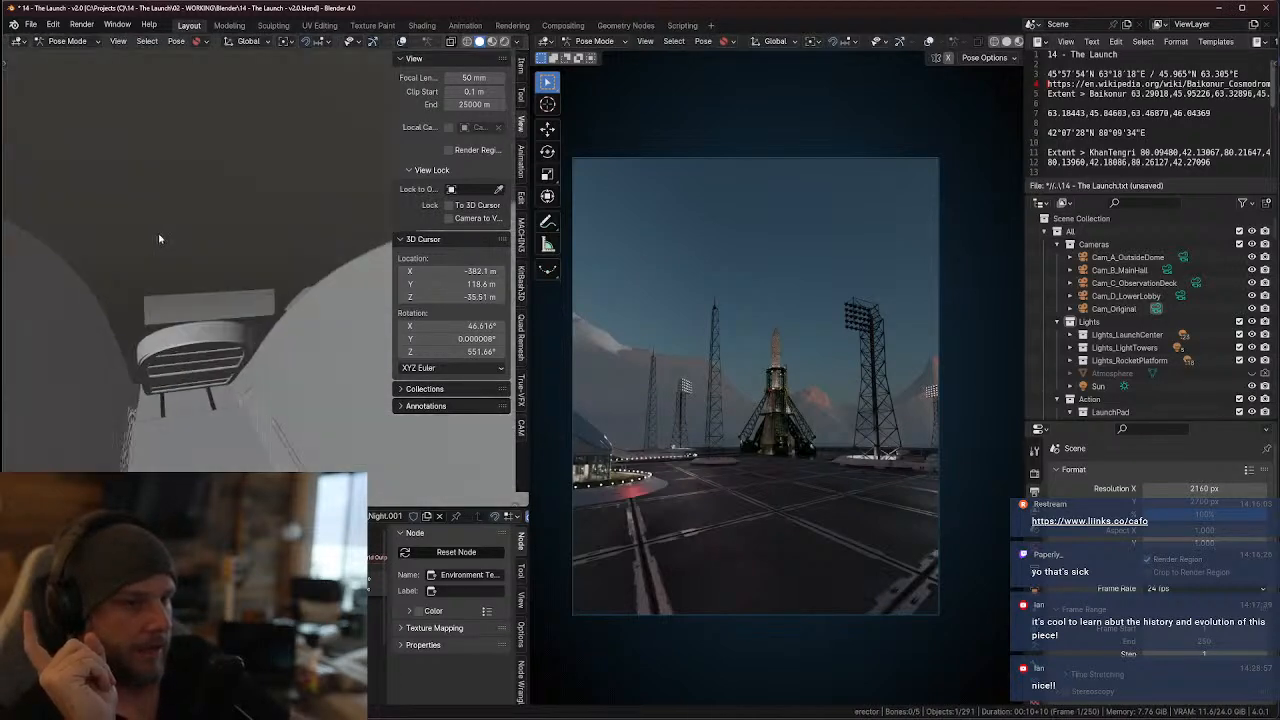
middle_drag(160, 240, 172, 290)
scroll(174, 365, down, 1)
scroll(169, 343, down, 1)
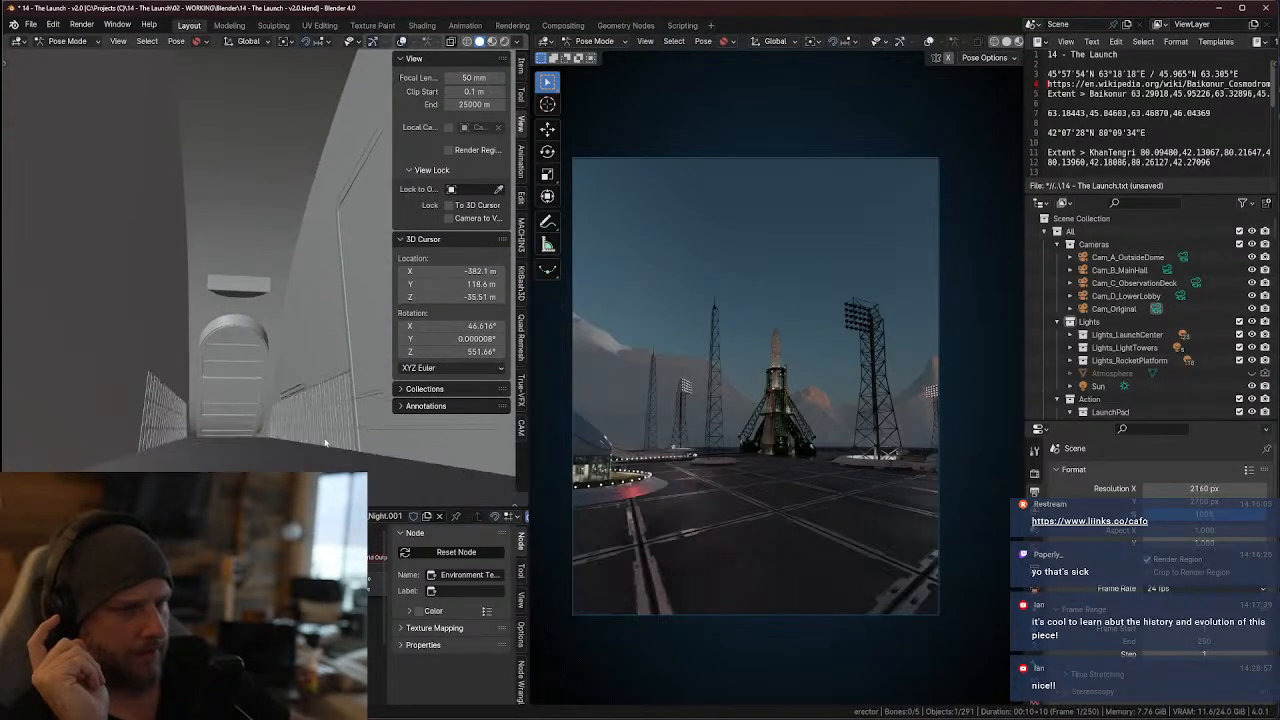
- Make Cam_B_MainHall the active camera and examine the whole launch facility from outside, in front of the mountains
click(1167, 270)
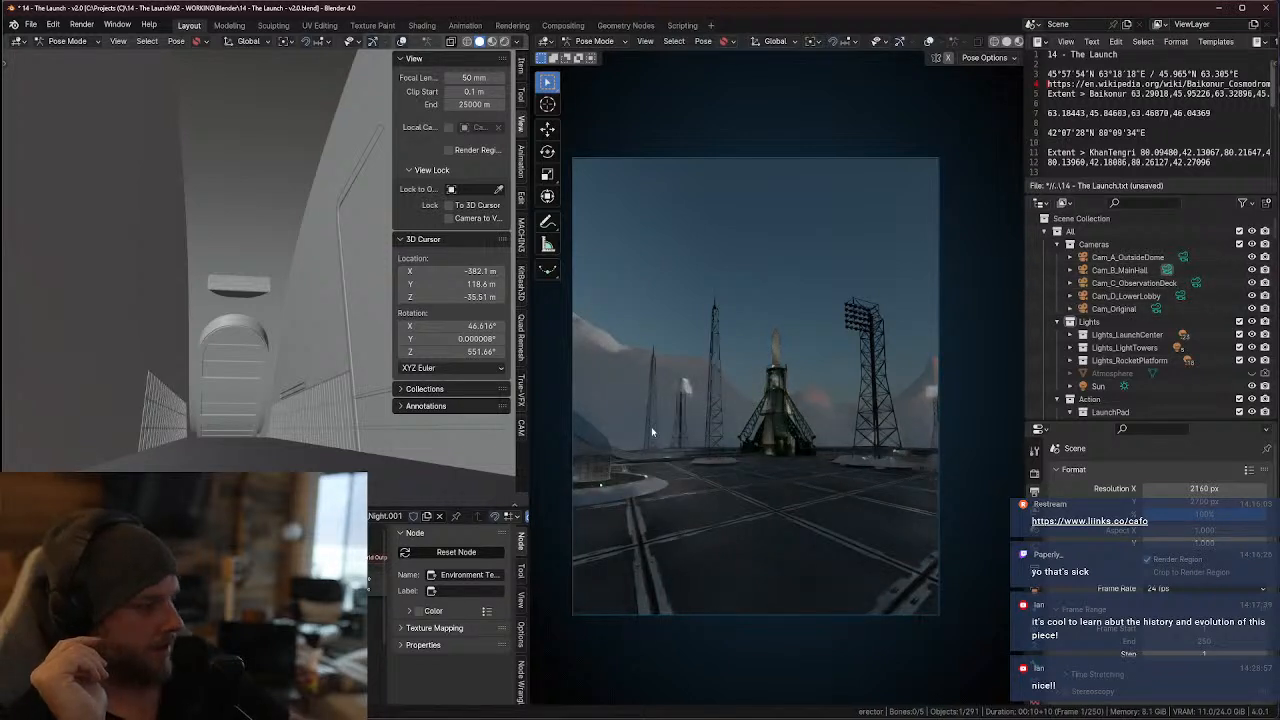
key(KP_0)
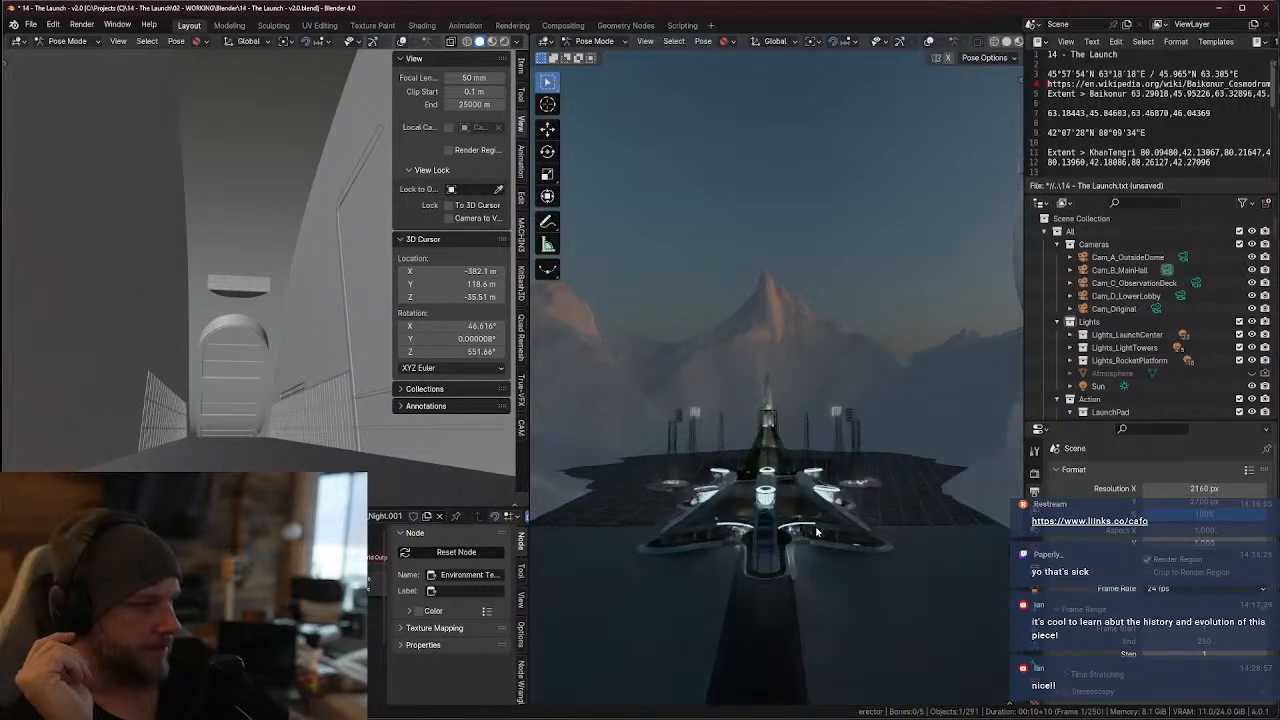
scroll(816, 532, up, 3)
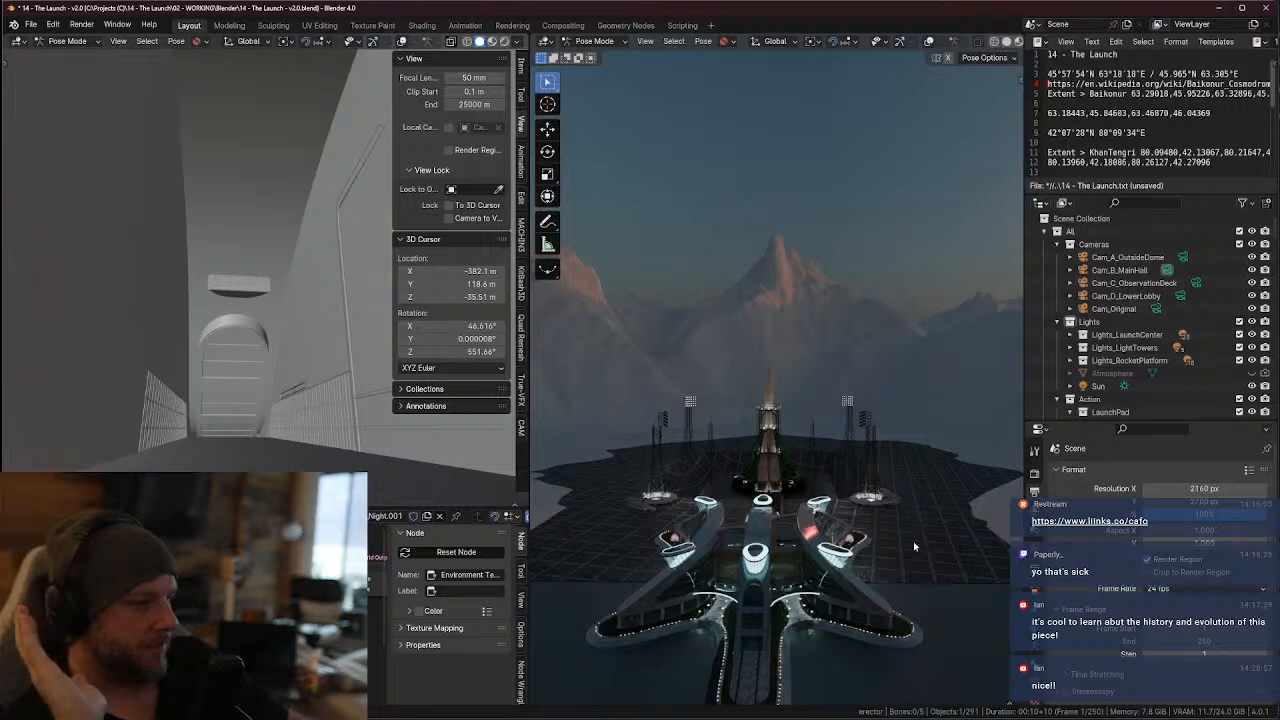
scroll(872, 566, down, 2)
scroll(870, 560, up, 2)
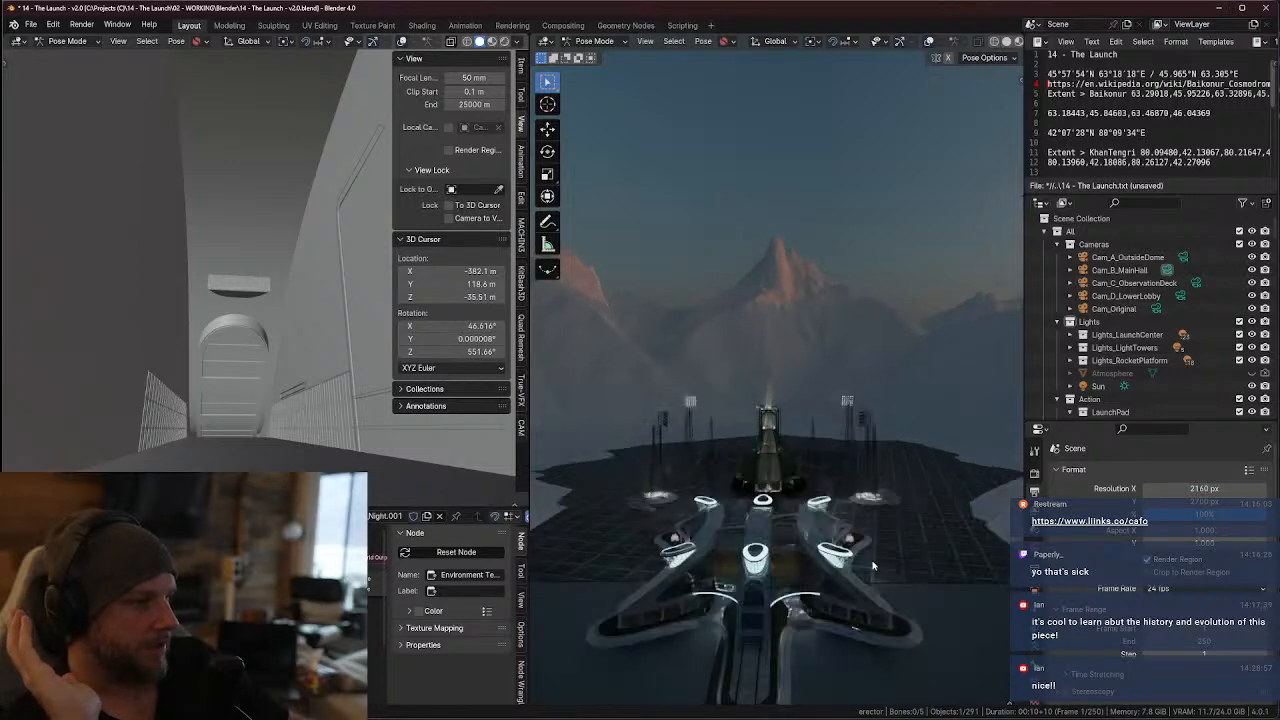
scroll(864, 530, down, 3)
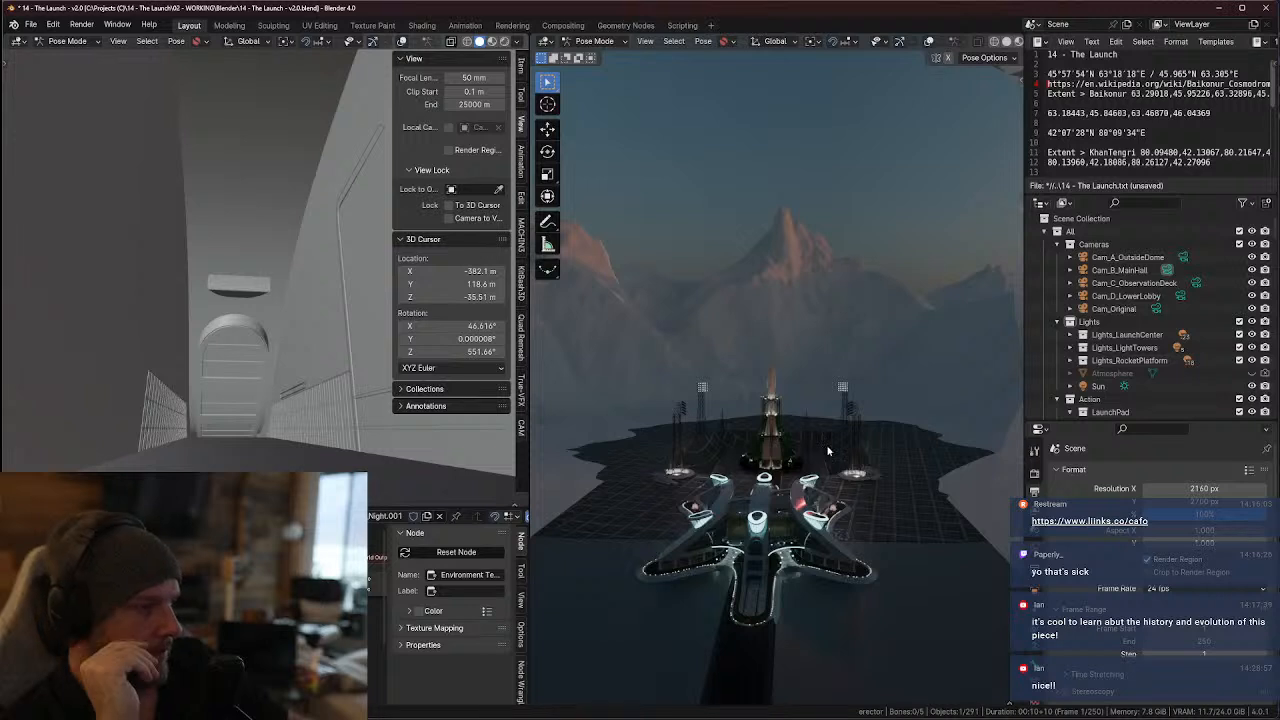
- View the scene through Cam_B_MainHall with overlays shown, and annotate the dark panel across the arched window with a box numbered 1
click(1165, 270)
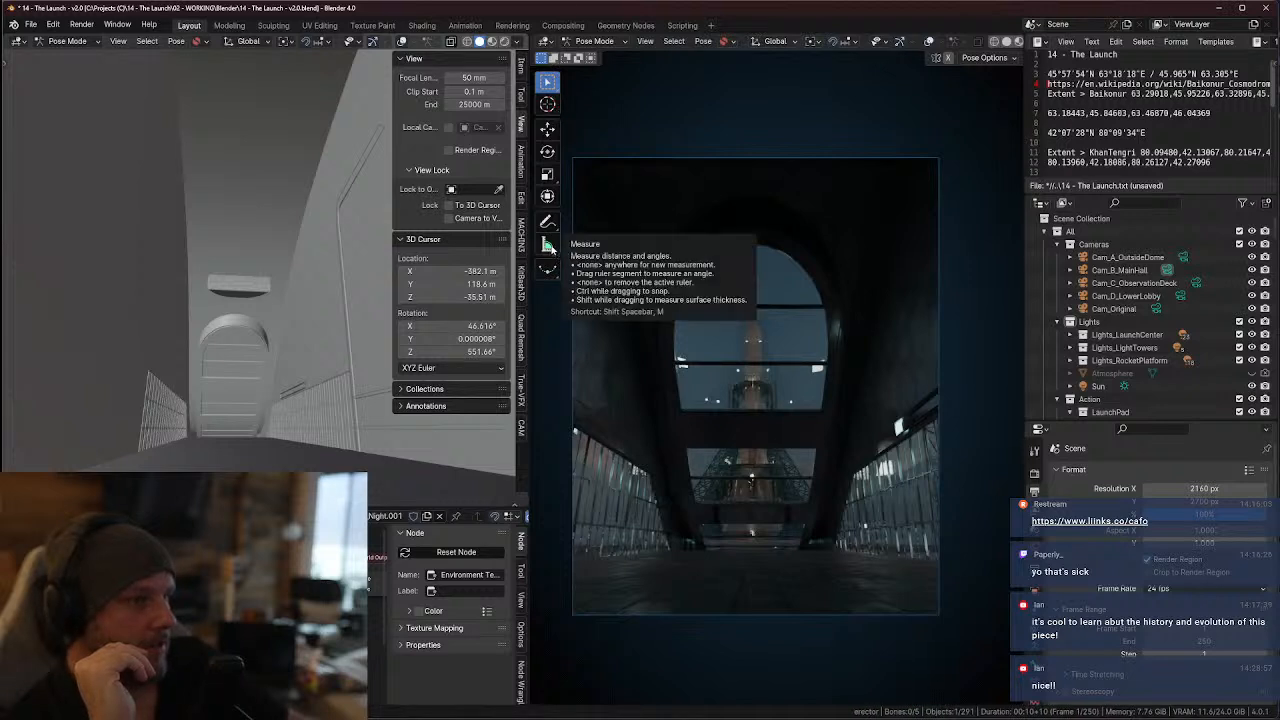
click(548, 223)
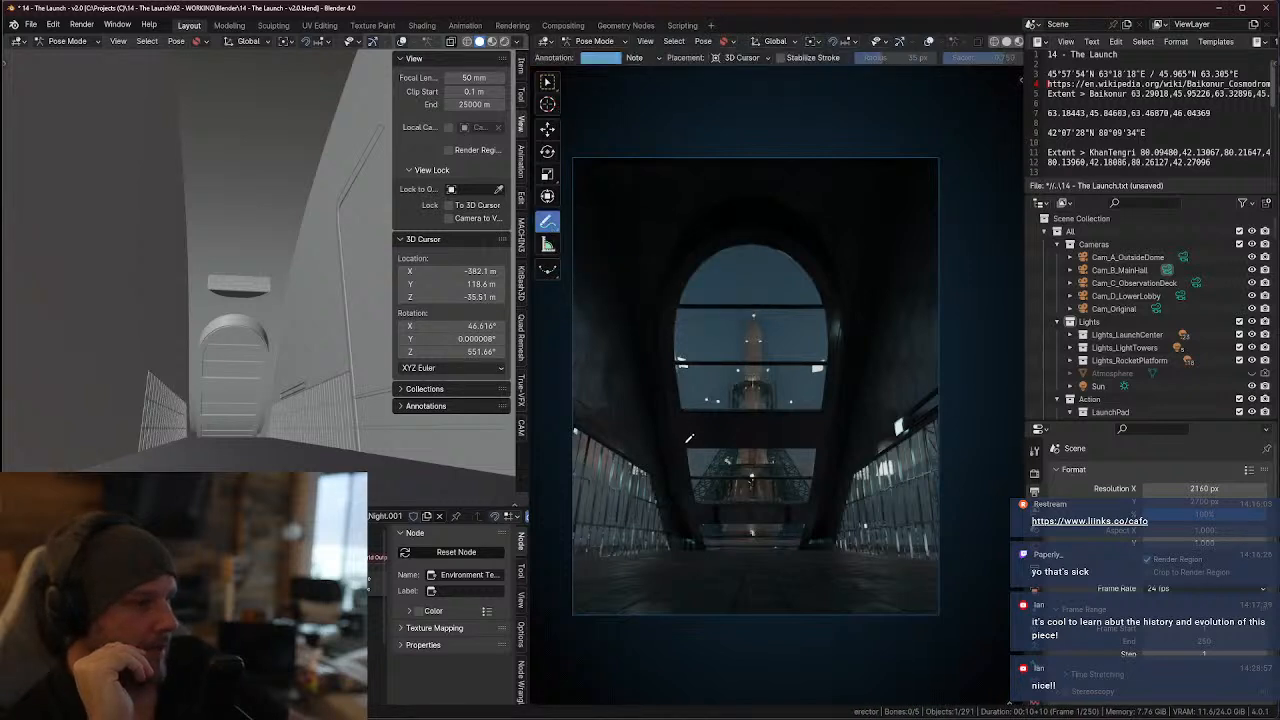
click(929, 41)
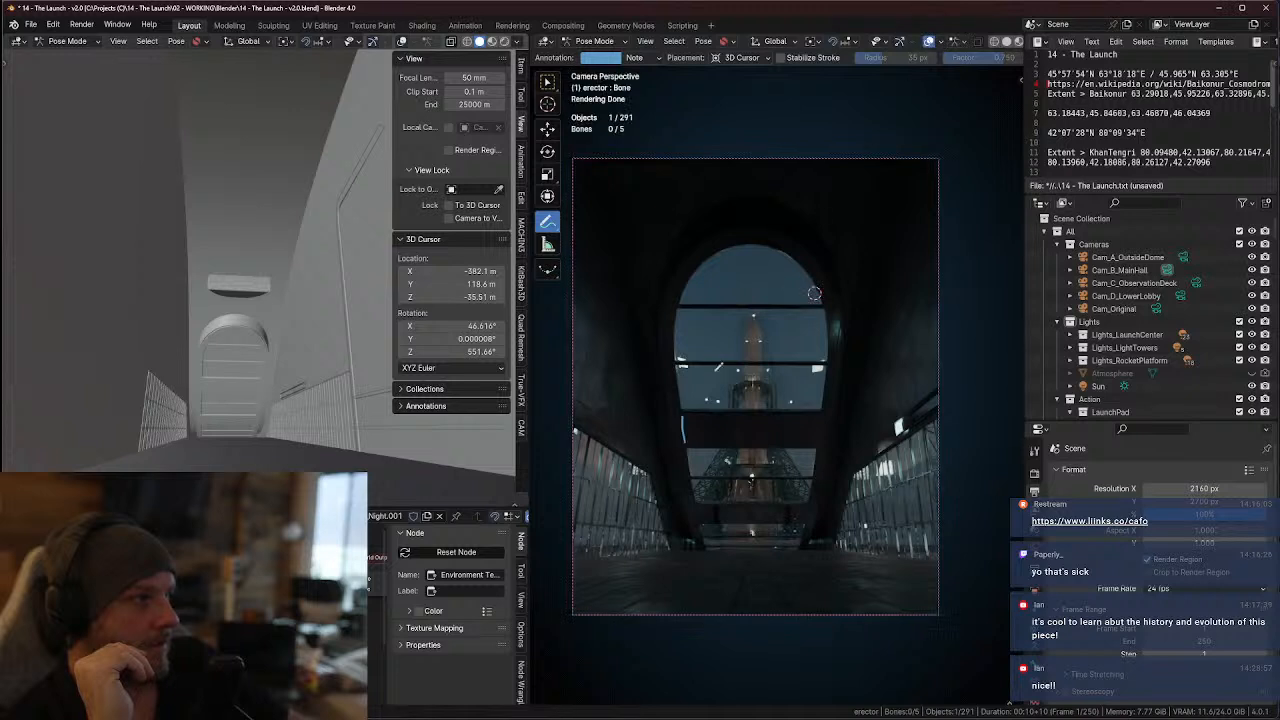
mouse_move(687, 439)
mouse_down()
mouse_move(828, 437)
mouse_move(829, 405)
mouse_move(684, 420)
mouse_move(756, 428)
mouse_up()
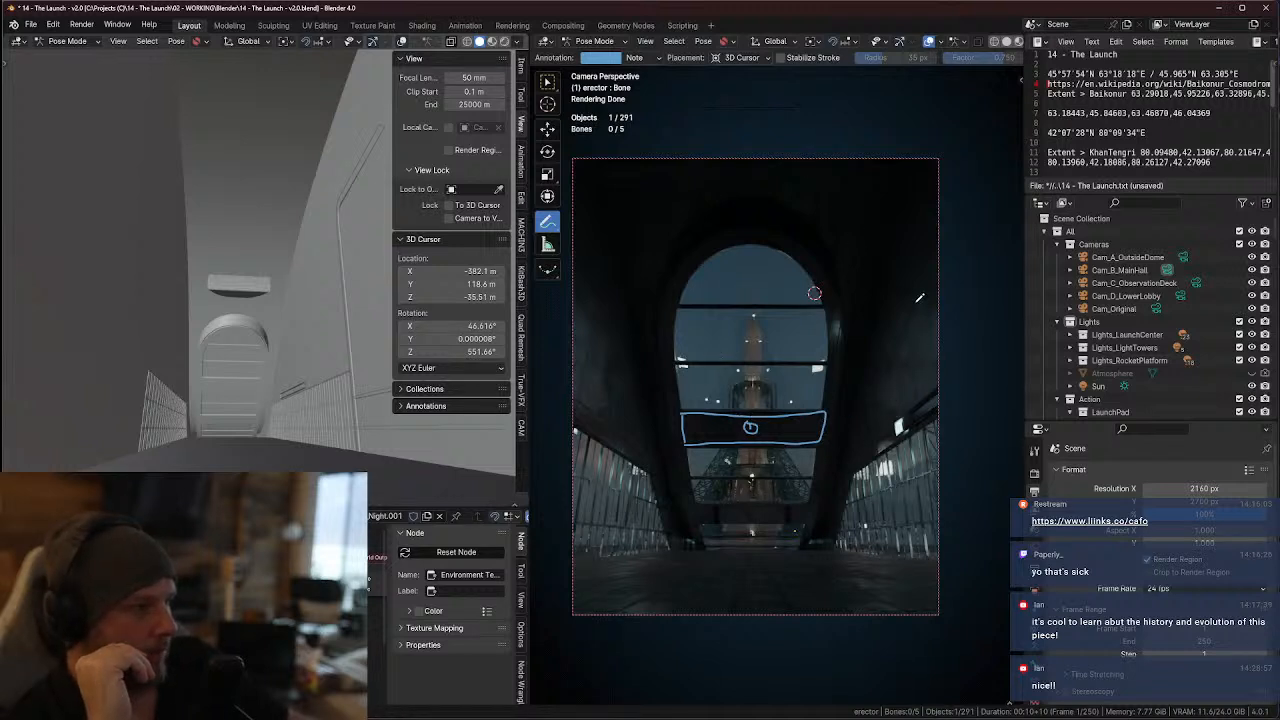
- Annotate an oval numbered 2 on each side wall and a floor oval numbered 3, labelled "Kiosk"
mouse_move(913, 303)
mouse_down()
mouse_move(897, 346)
mouse_move(928, 380)
mouse_move(938, 312)
mouse_move(913, 300)
mouse_up()
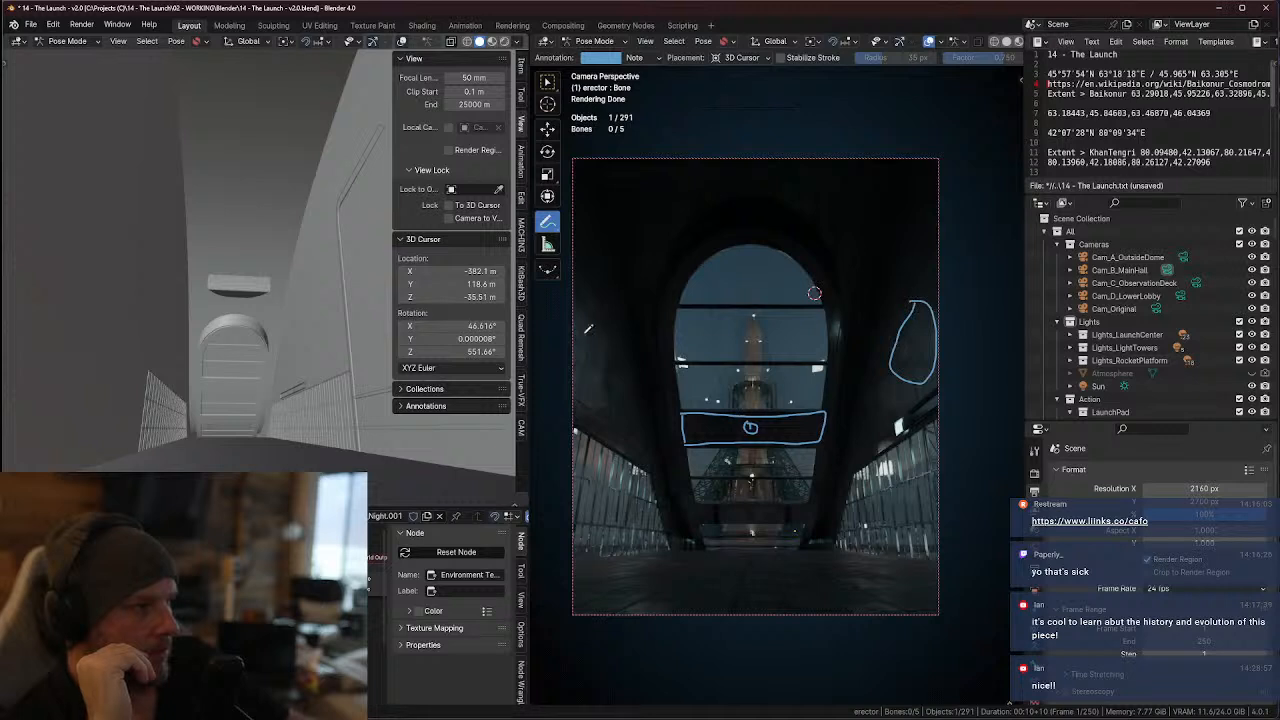
mouse_move(585, 313)
mouse_down()
mouse_move(596, 396)
mouse_move(626, 352)
mouse_move(582, 308)
mouse_move(609, 369)
mouse_up()
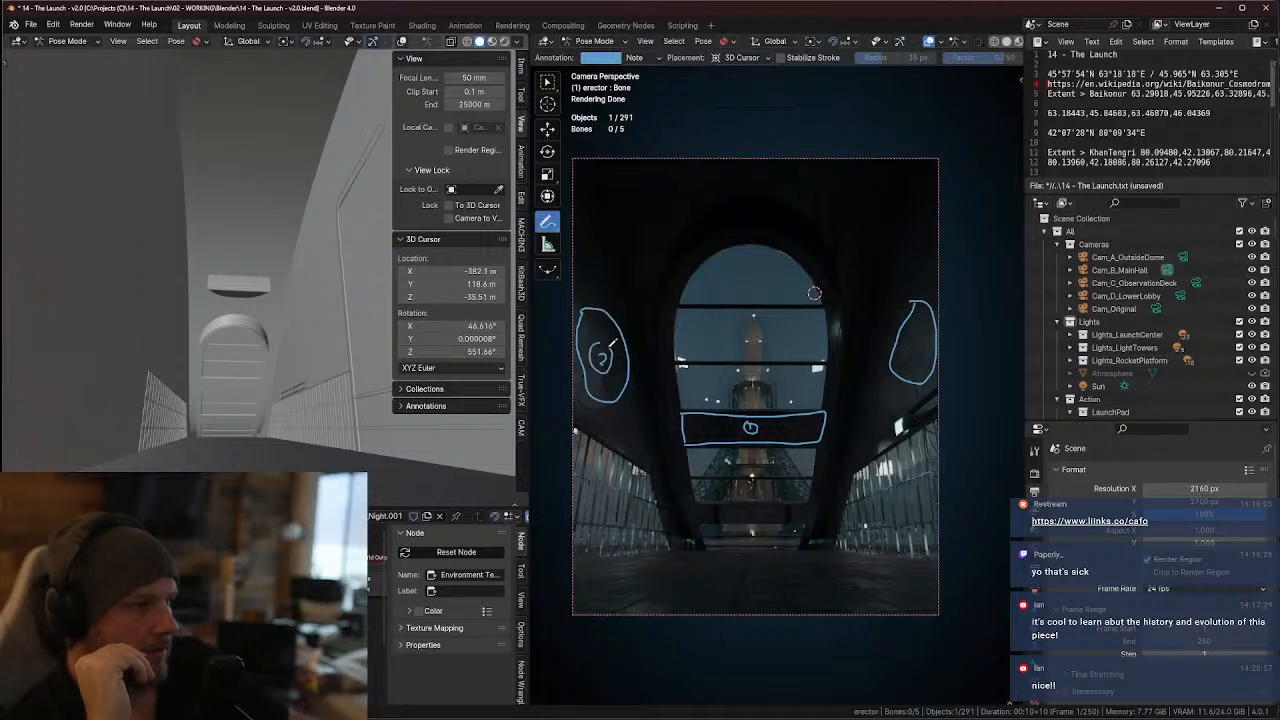
mouse_move(919, 339)
mouse_down()
mouse_move(924, 352)
mouse_move(912, 348)
mouse_up()
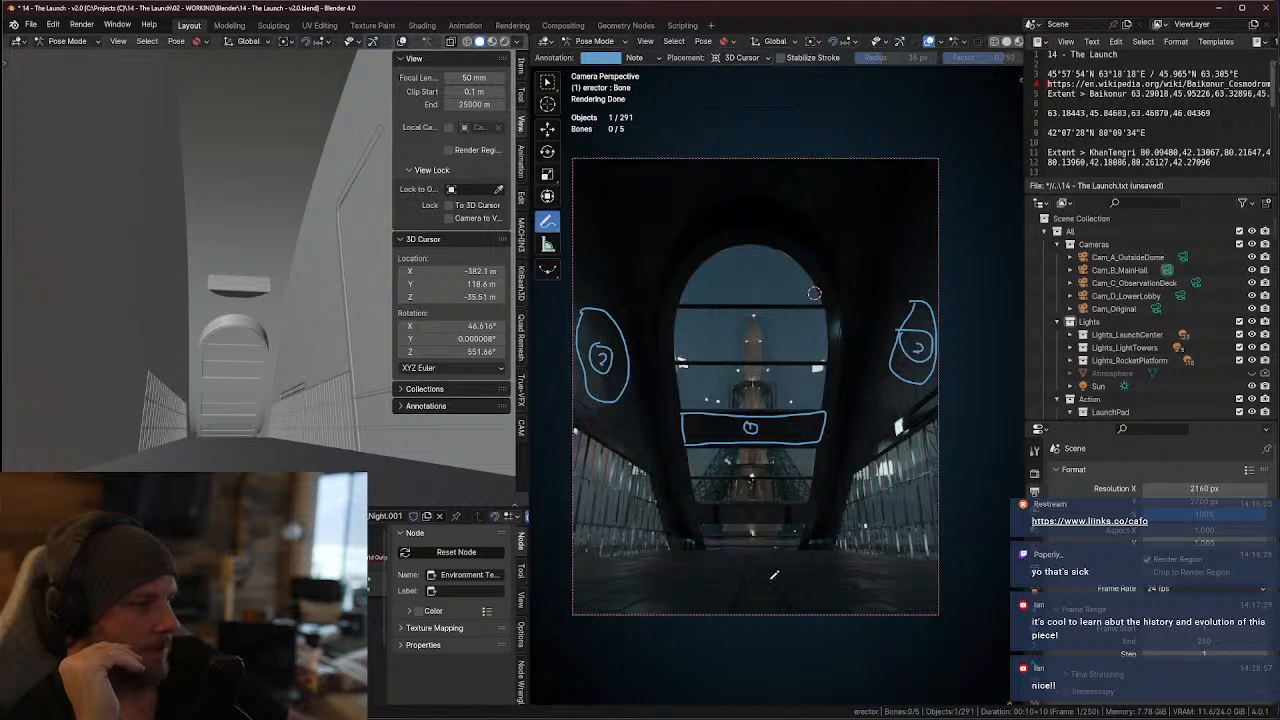
mouse_move(800, 569)
mouse_down()
mouse_move(728, 565)
mouse_move(713, 590)
mouse_move(848, 588)
mouse_move(755, 567)
mouse_move(738, 595)
mouse_move(790, 557)
mouse_move(834, 568)
mouse_up()
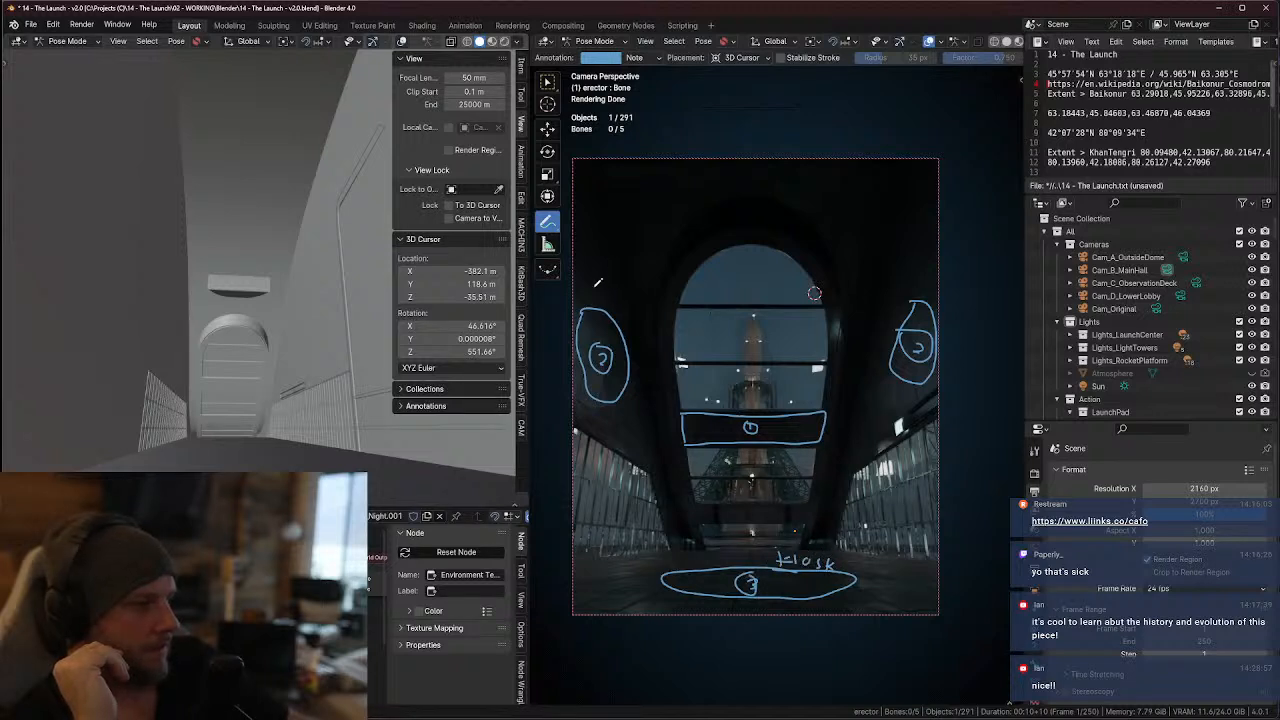
mouse_move(598, 284)
mouse_down()
mouse_move(589, 300)
mouse_move(617, 299)
mouse_up()
drag(621, 291, 633, 304)
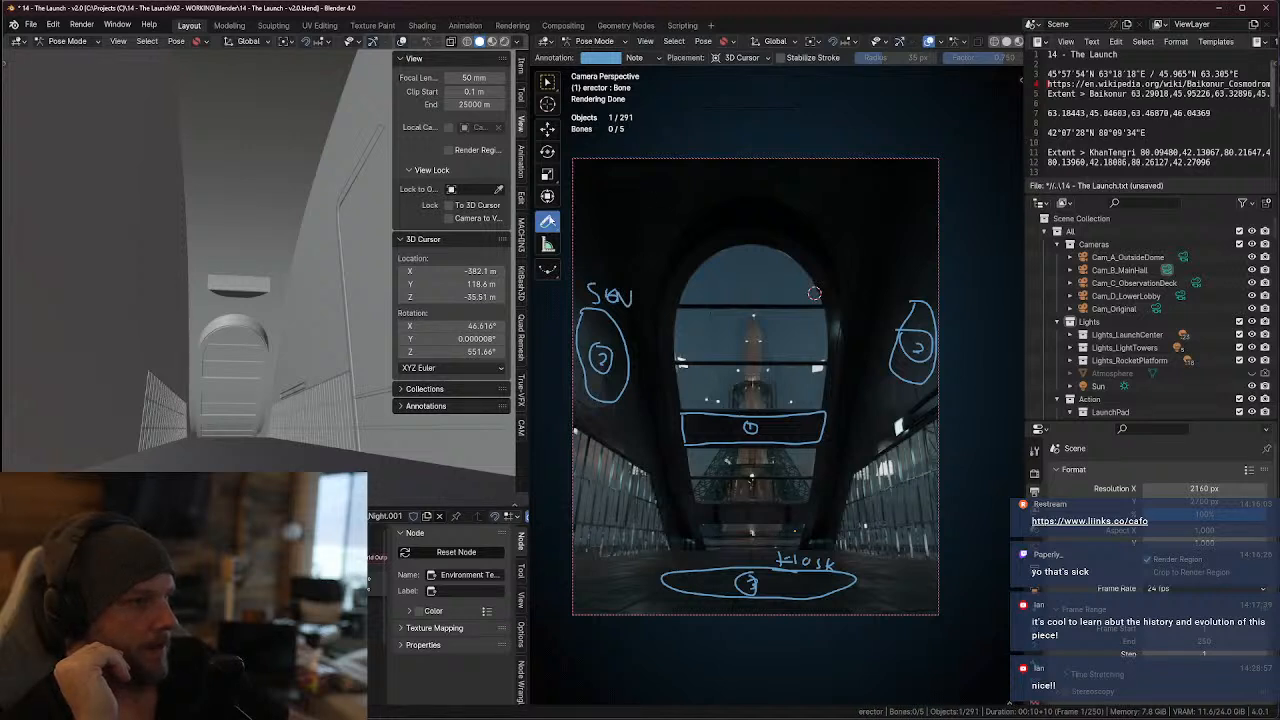
mouse_move(549, 220)
mouse_down()
mouse_move(580, 224)
mouse_move(610, 300)
mouse_move(628, 290)
mouse_up()
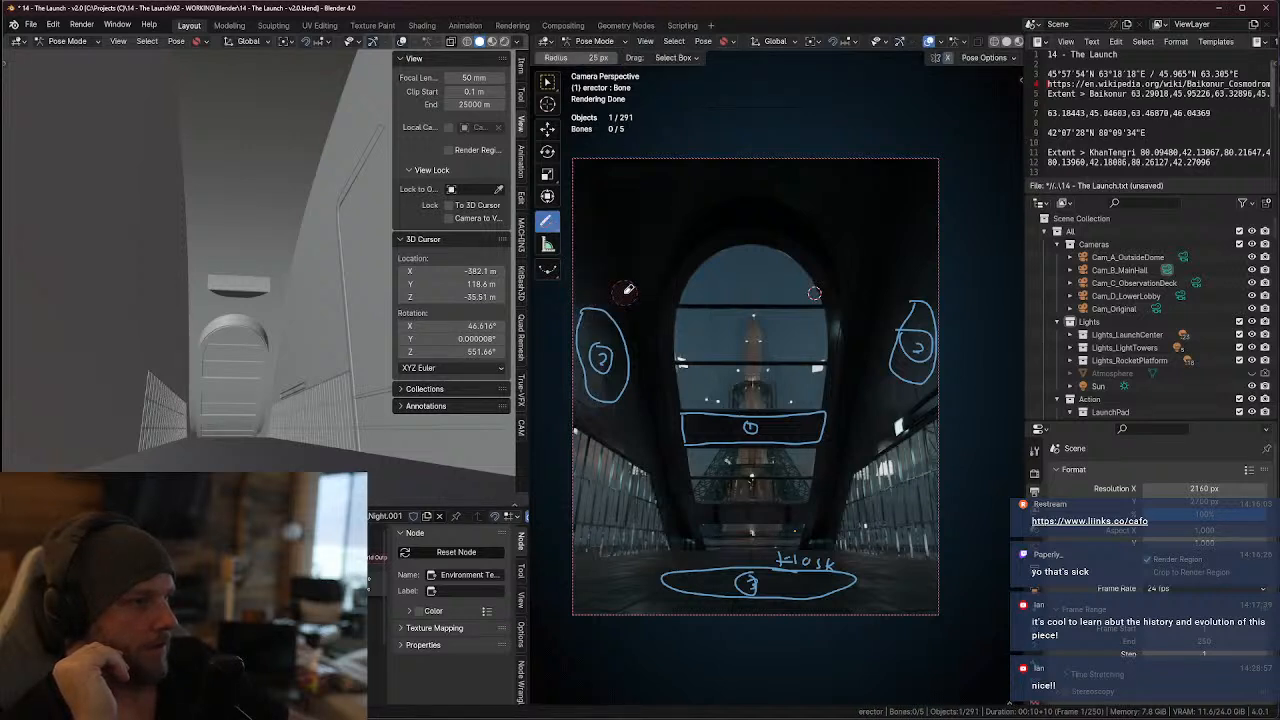
- Label both side wall ovals "LOGO" and the boxed panel "SIGN", and write a note with a circled 4 above the arch
drag(547, 220, 606, 222)
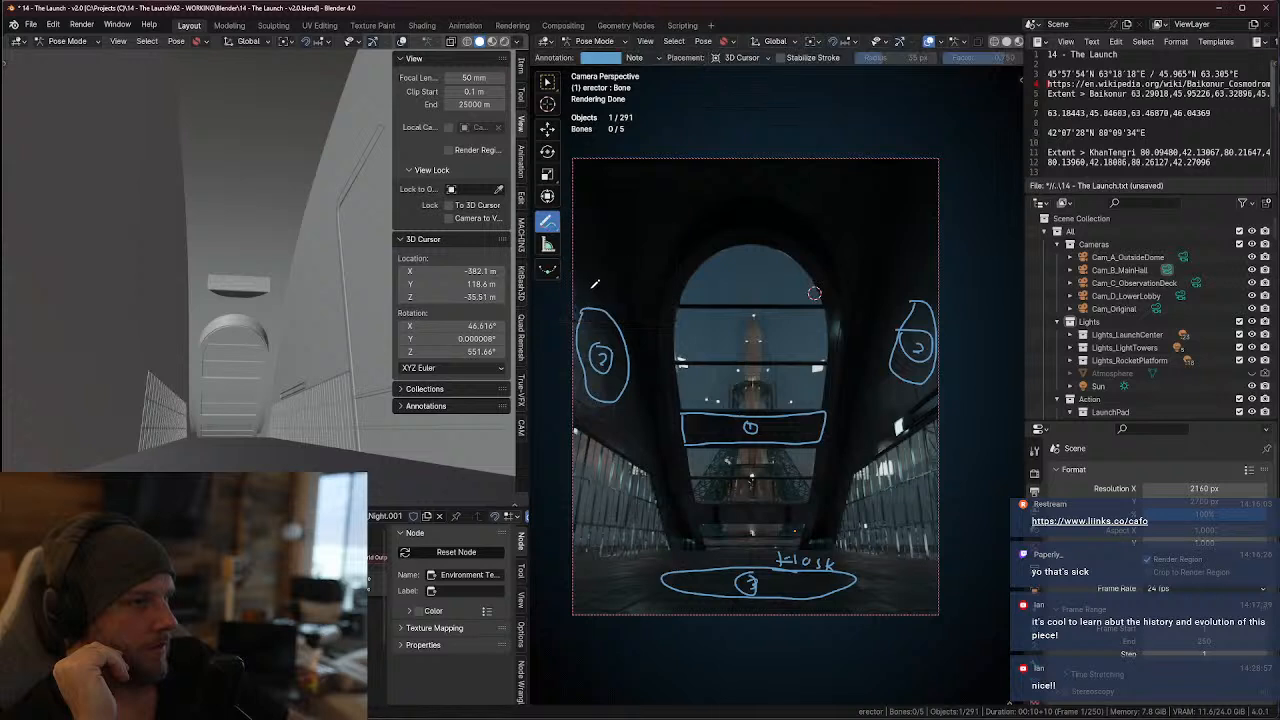
drag(592, 289, 633, 303)
mouse_move(886, 287)
mouse_down()
mouse_move(915, 297)
mouse_move(925, 285)
mouse_up()
mouse_move(746, 390)
mouse_down()
mouse_move(736, 408)
mouse_move(791, 398)
mouse_up()
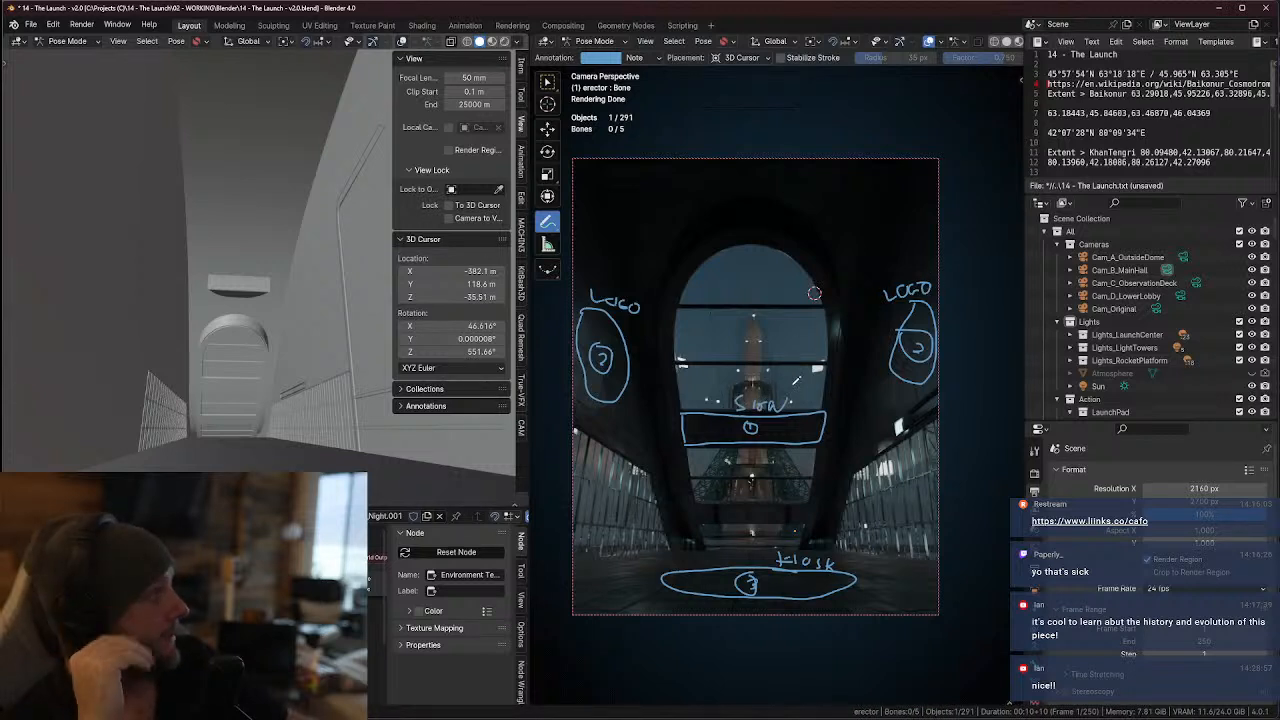
drag(706, 183, 716, 199)
mouse_move(712, 186)
mouse_down()
mouse_move(712, 207)
mouse_move(696, 181)
mouse_move(766, 197)
mouse_move(801, 188)
mouse_move(786, 205)
mouse_up()
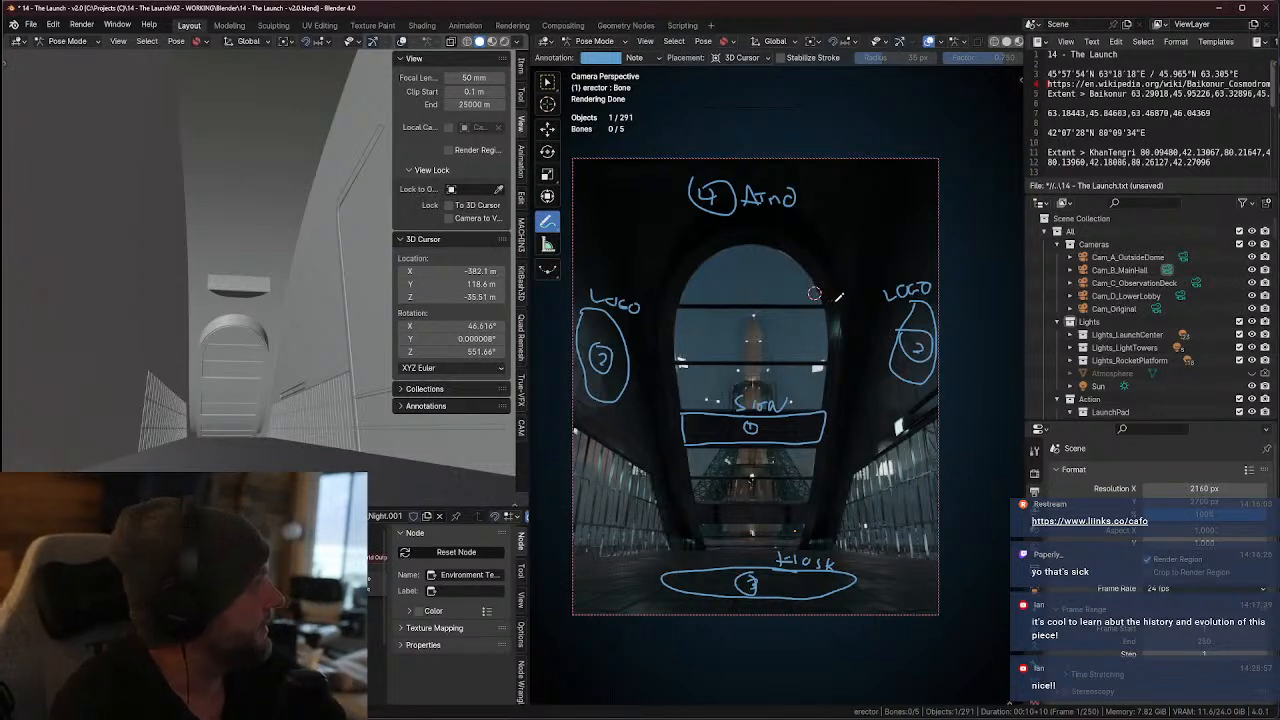
- Begin saving the scene as a new file and browse up to the C:\Projects (C)\ folder
click(28, 27)
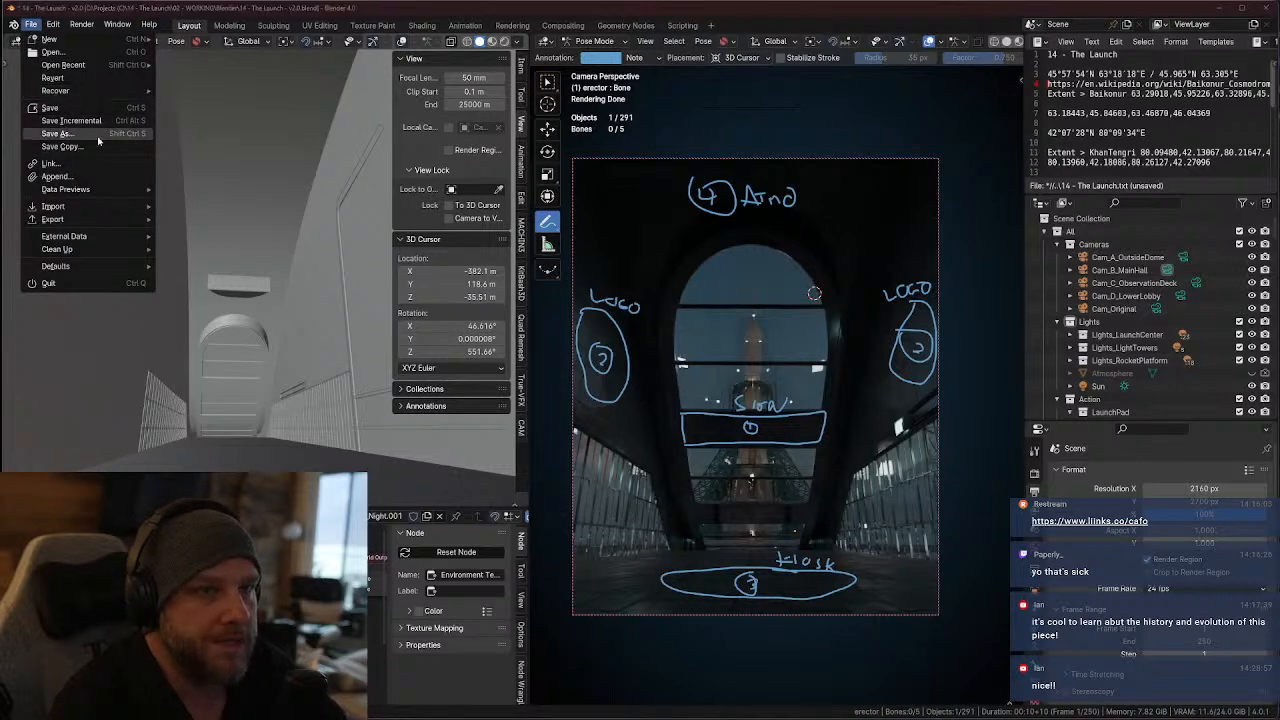
click(55, 133)
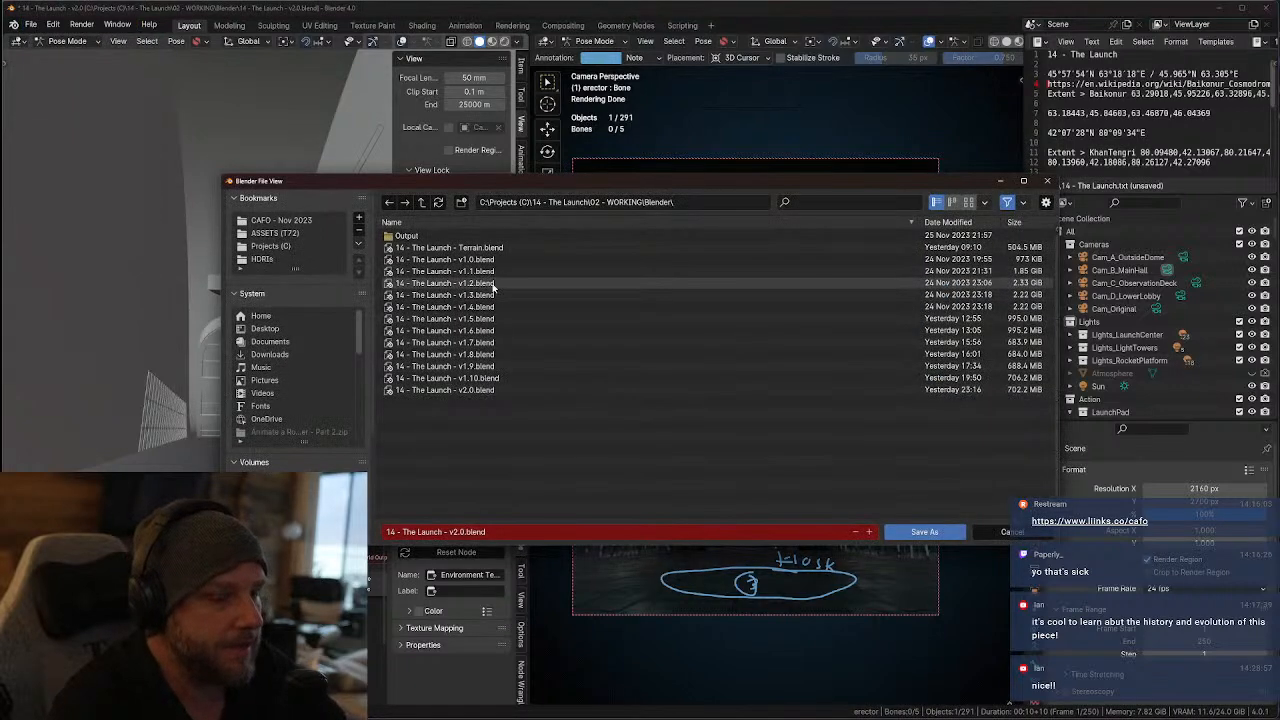
click(421, 202)
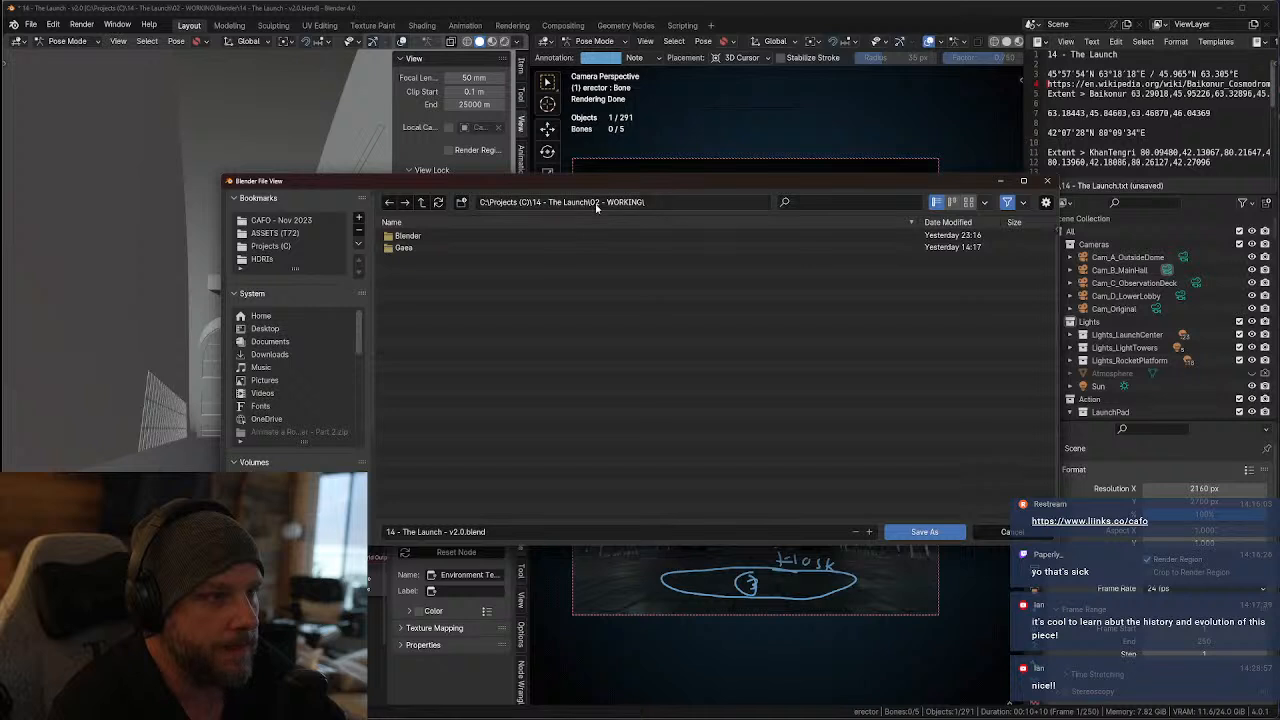
click(421, 202)
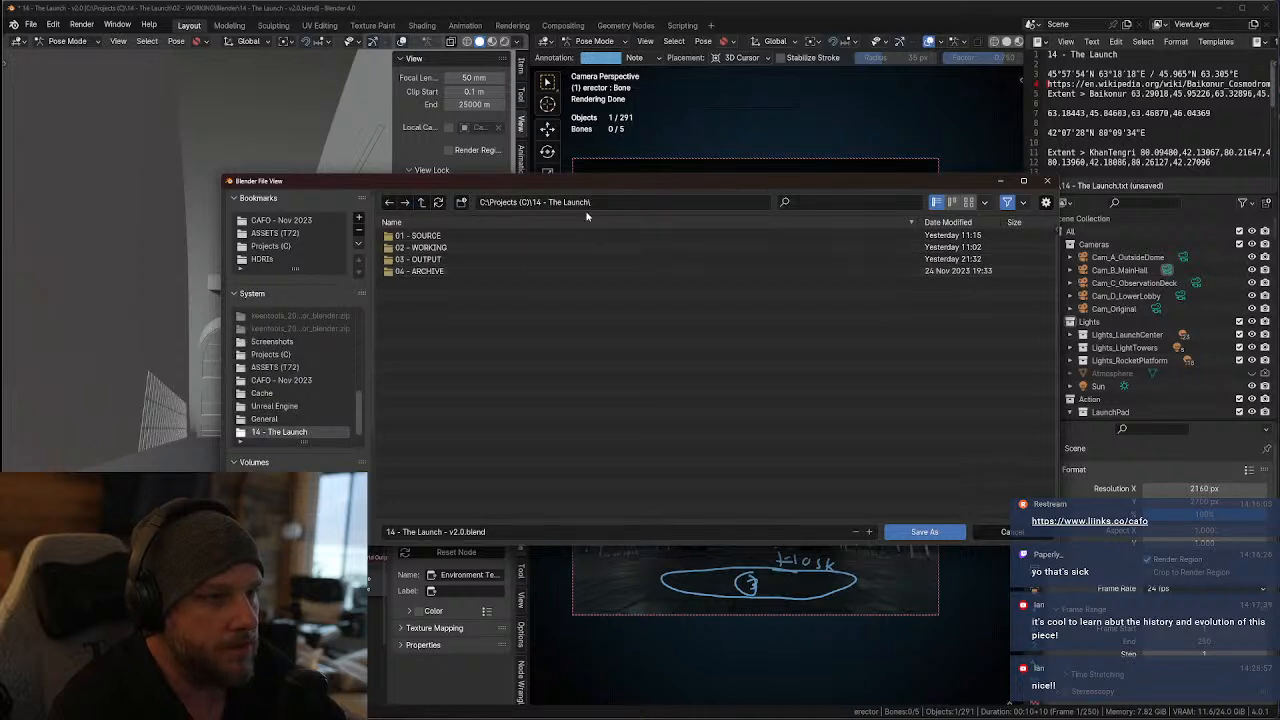
click(421, 202)
- Create a new project folder named "15 - Welcome Center" beside 14 - The Launch
right_click(430, 335)
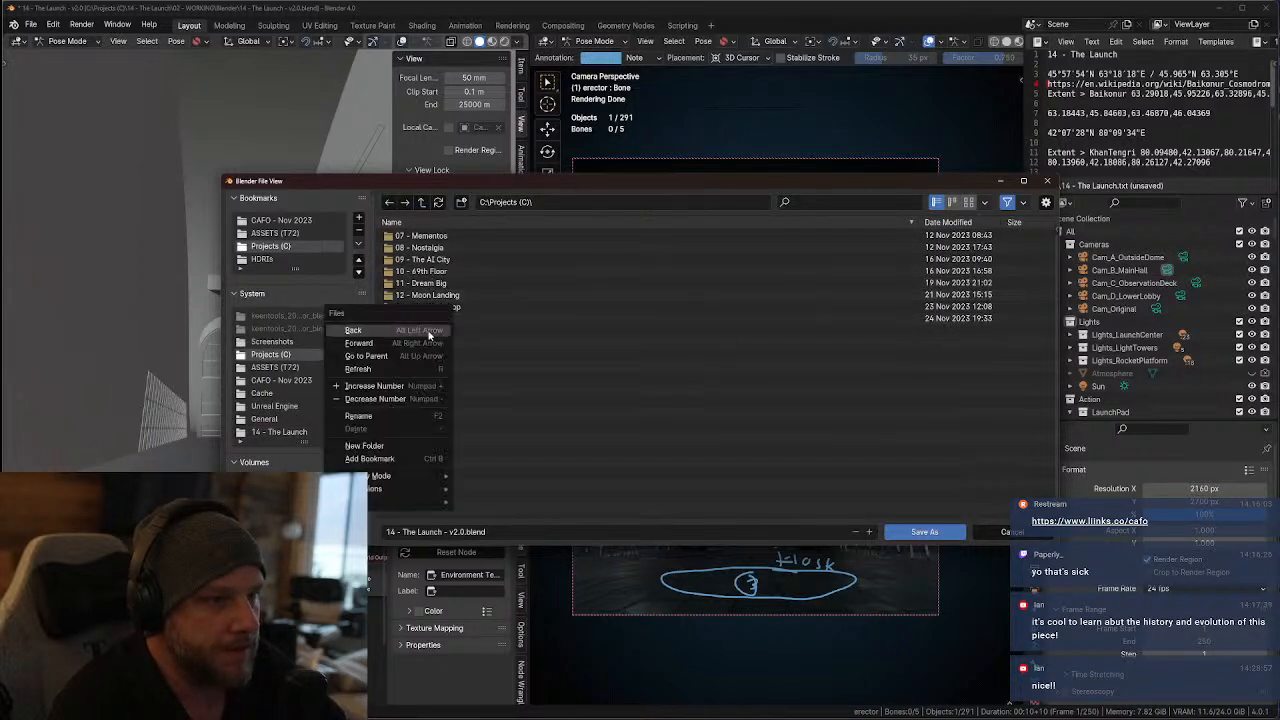
click(386, 446)
text(15 - Wel)
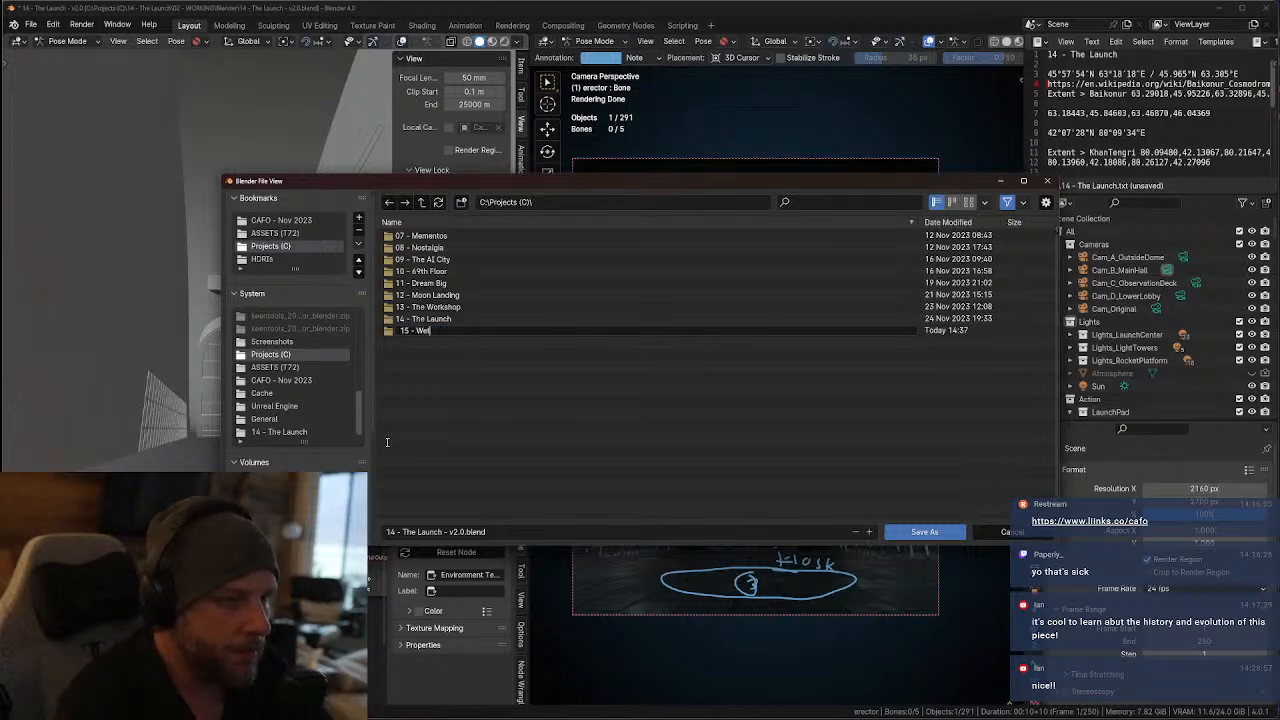
text(come Cetner)
key(BackSpace)
key(BackSpace)
key(BackSpace)
key(BackSpace)
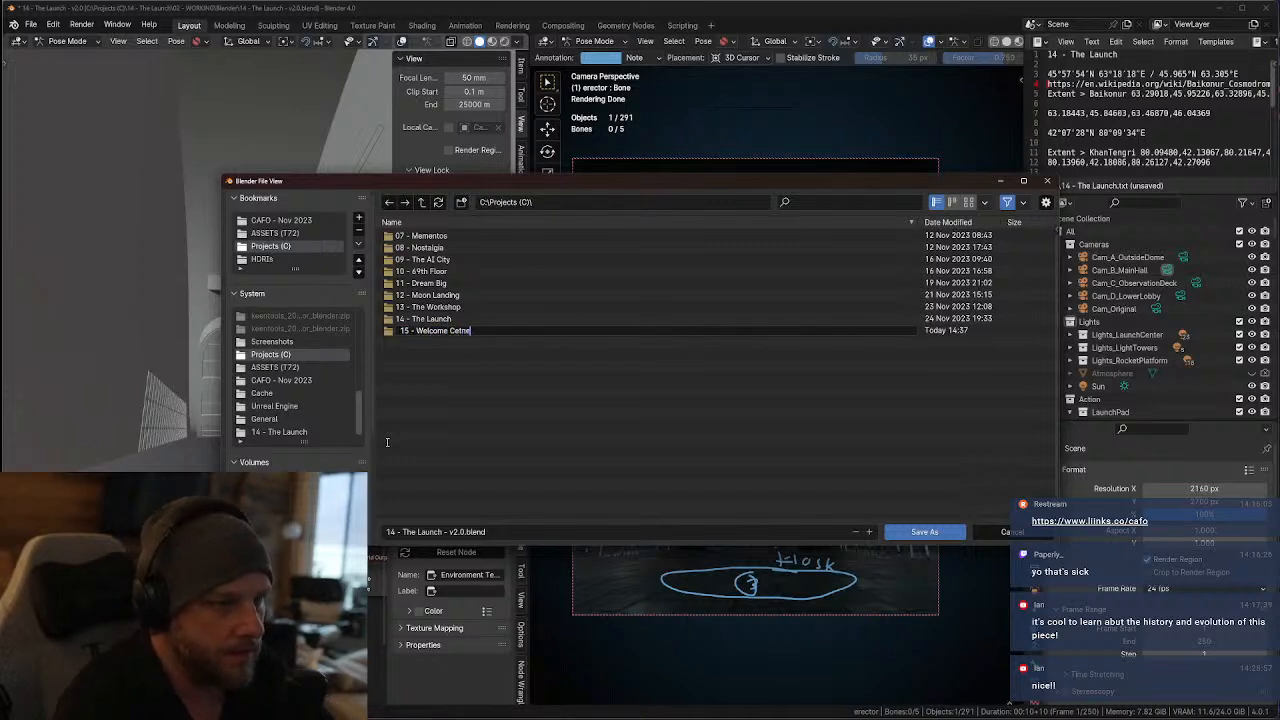
text(nter)
key(Return)
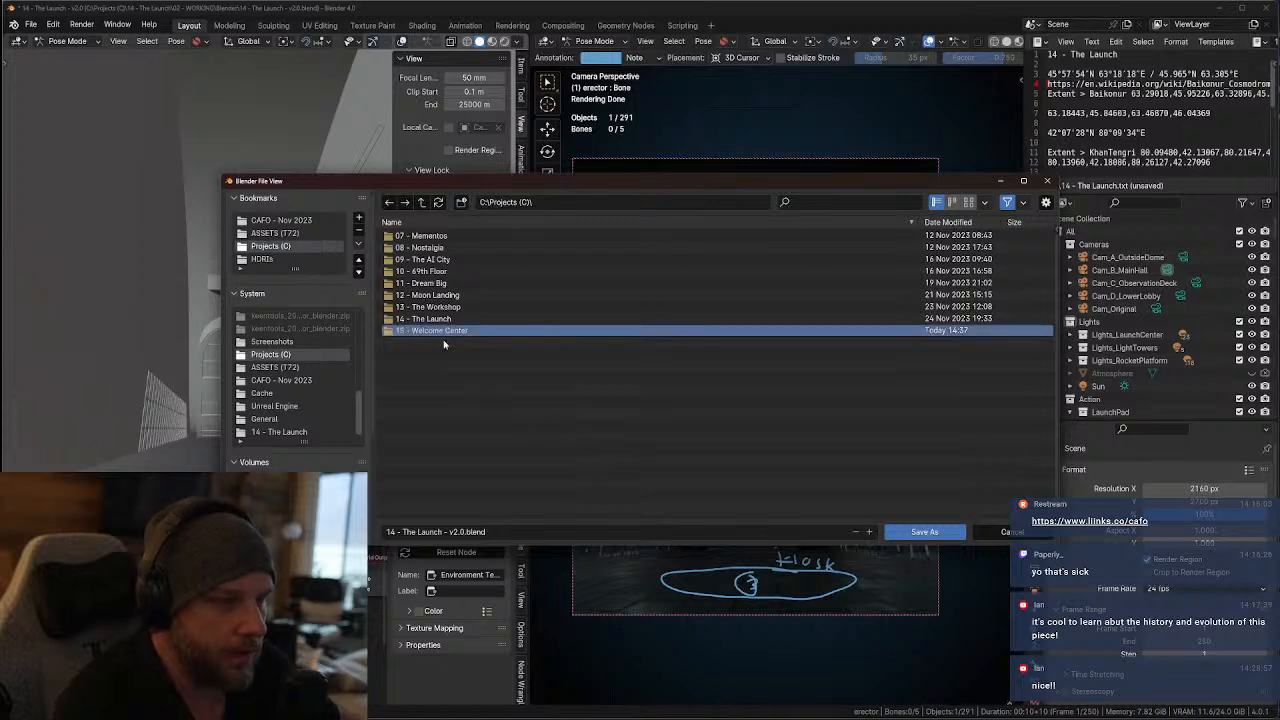
- Create a subfolder named "01 - SOURCE" inside 15 - Welcome Center
double_click(435, 330)
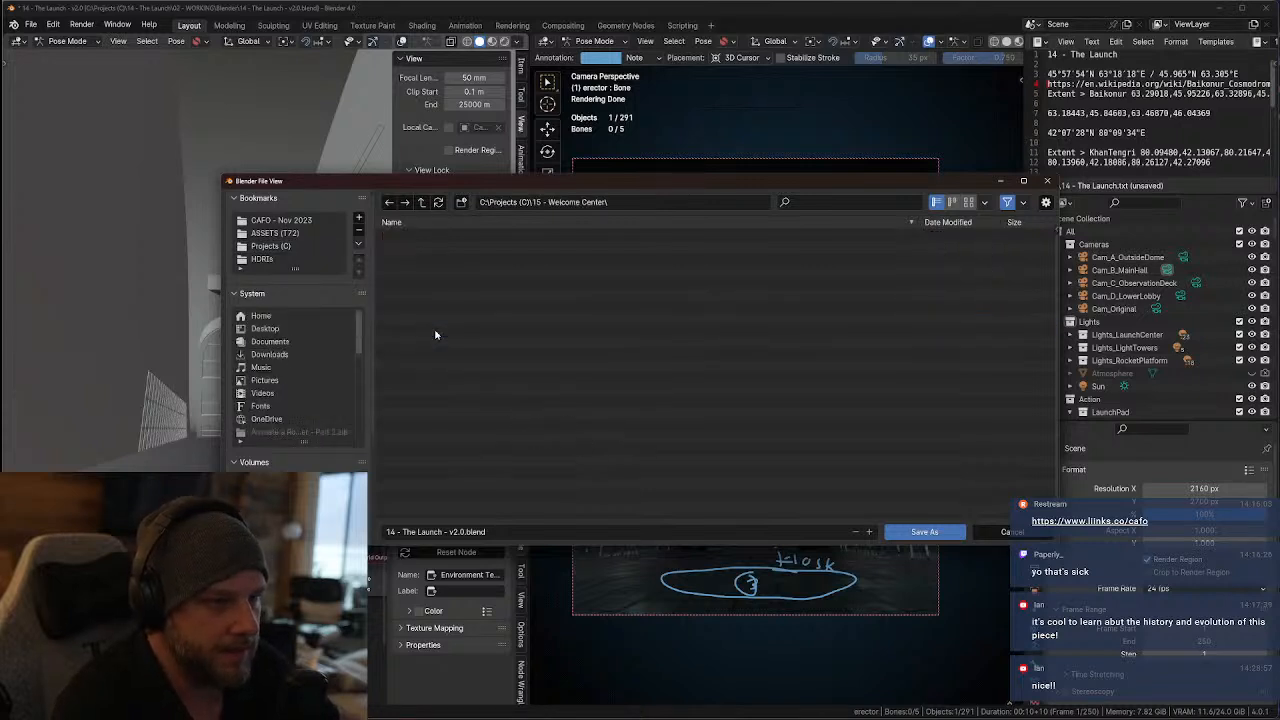
click(461, 202)
text(01 - SOU)
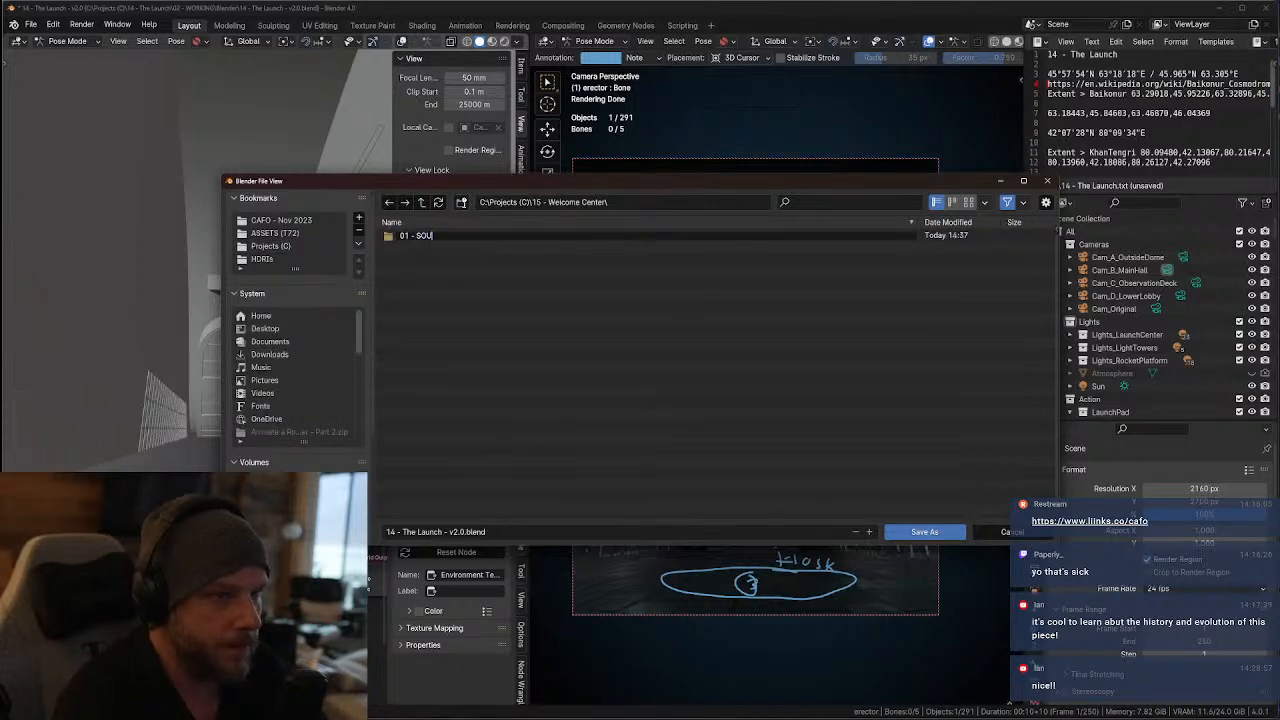
text(RCE)
key(Return)
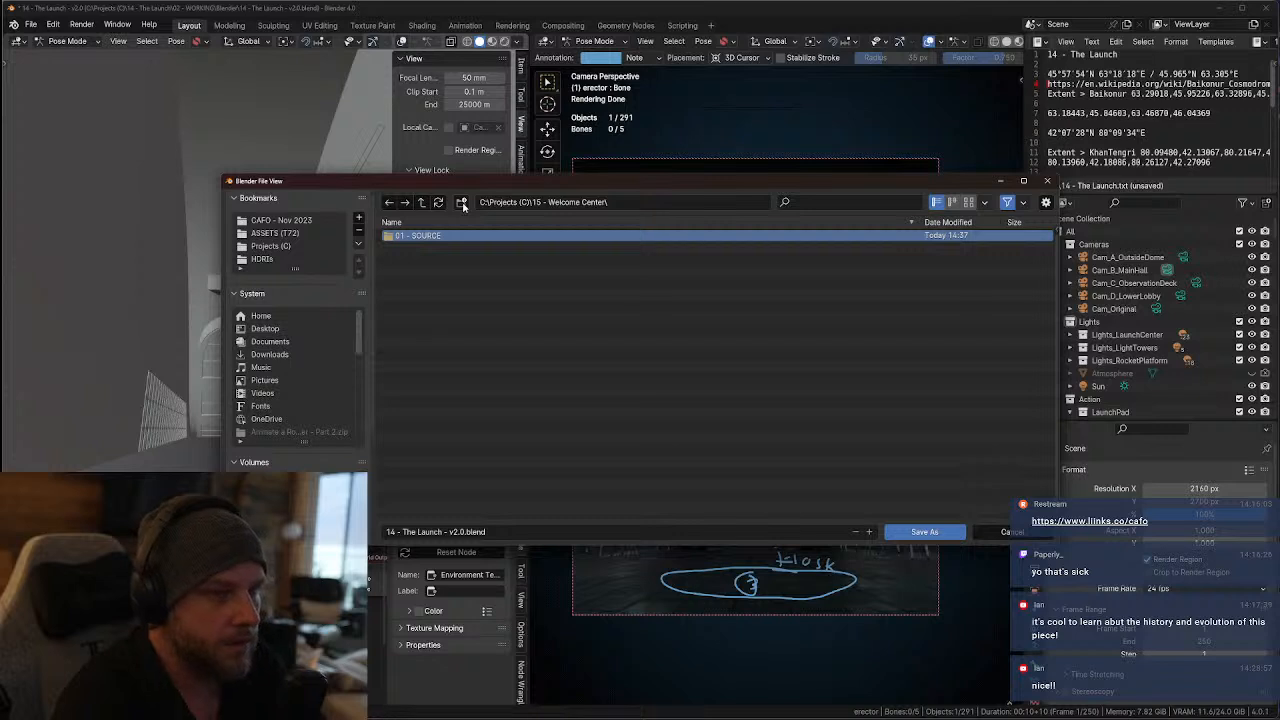
- Create a second subfolder named "02 - WORKING" inside the 15 - Welcome Center project folder
click(461, 202)
text(02 -)
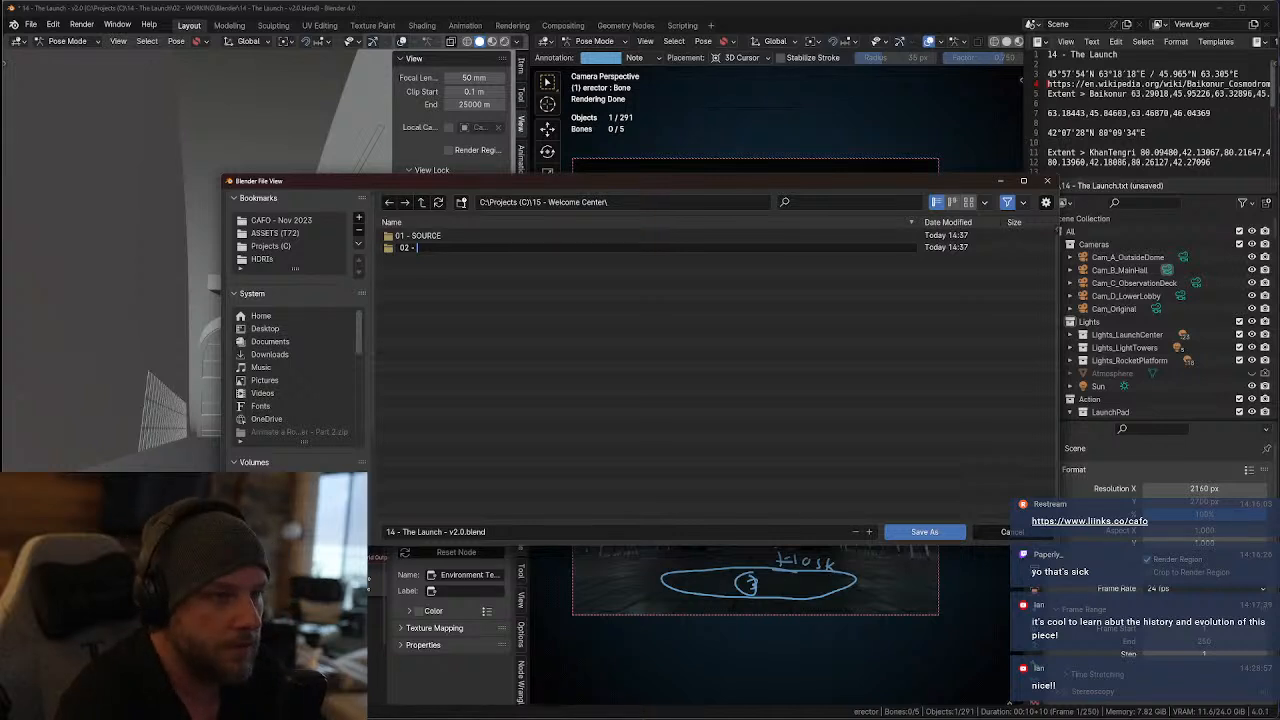
text(ING)
key(Return)
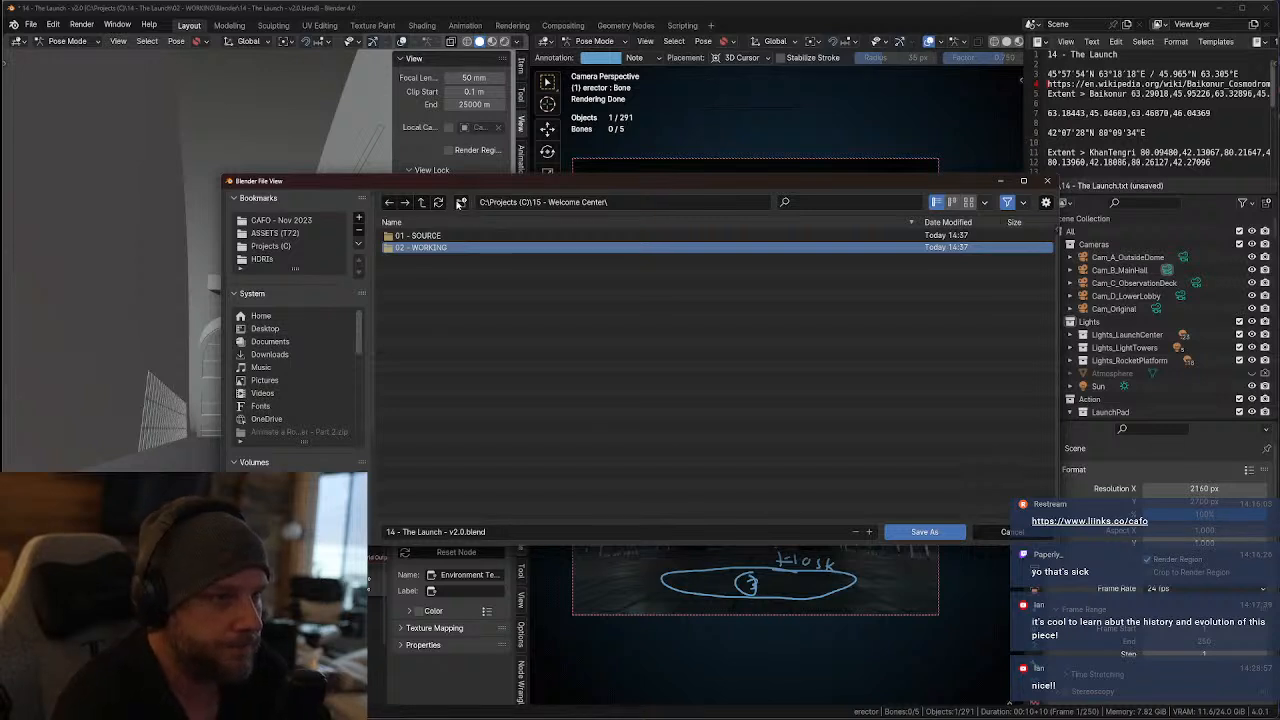
- Add a subfolder named "03 - OUTPUT" alongside 02 - WORKING in the 15 - Welcome Center folder
click(460, 202)
text(03)
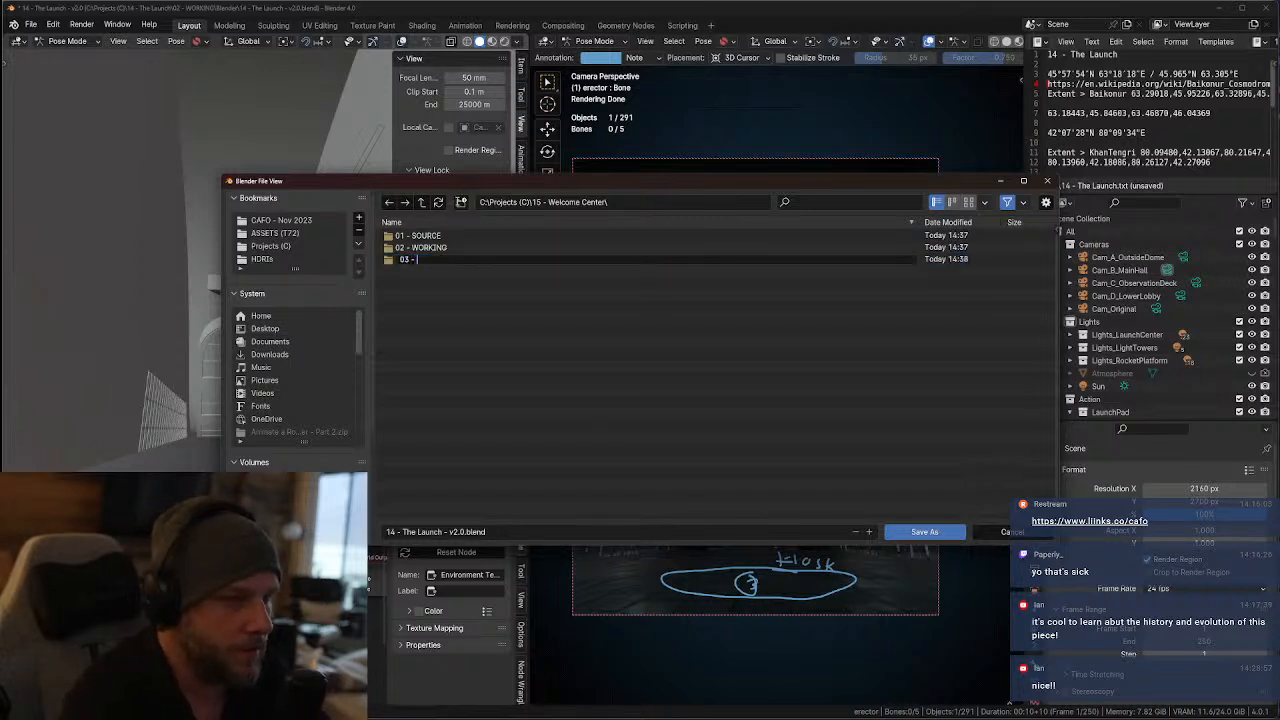
text( - OUTPUT)
key(Return)
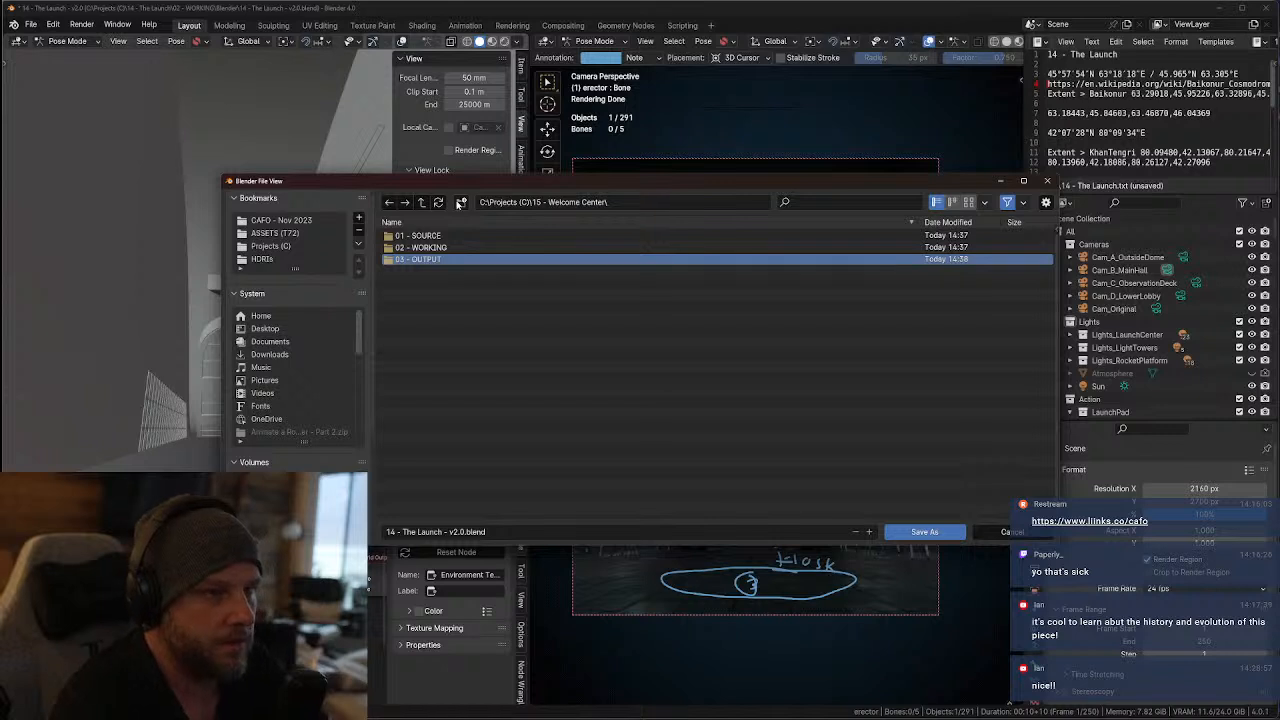
- Add a fourth subfolder named "04 - ARCHIVE" to the 15 - Welcome Center folder
click(460, 202)
text(04)
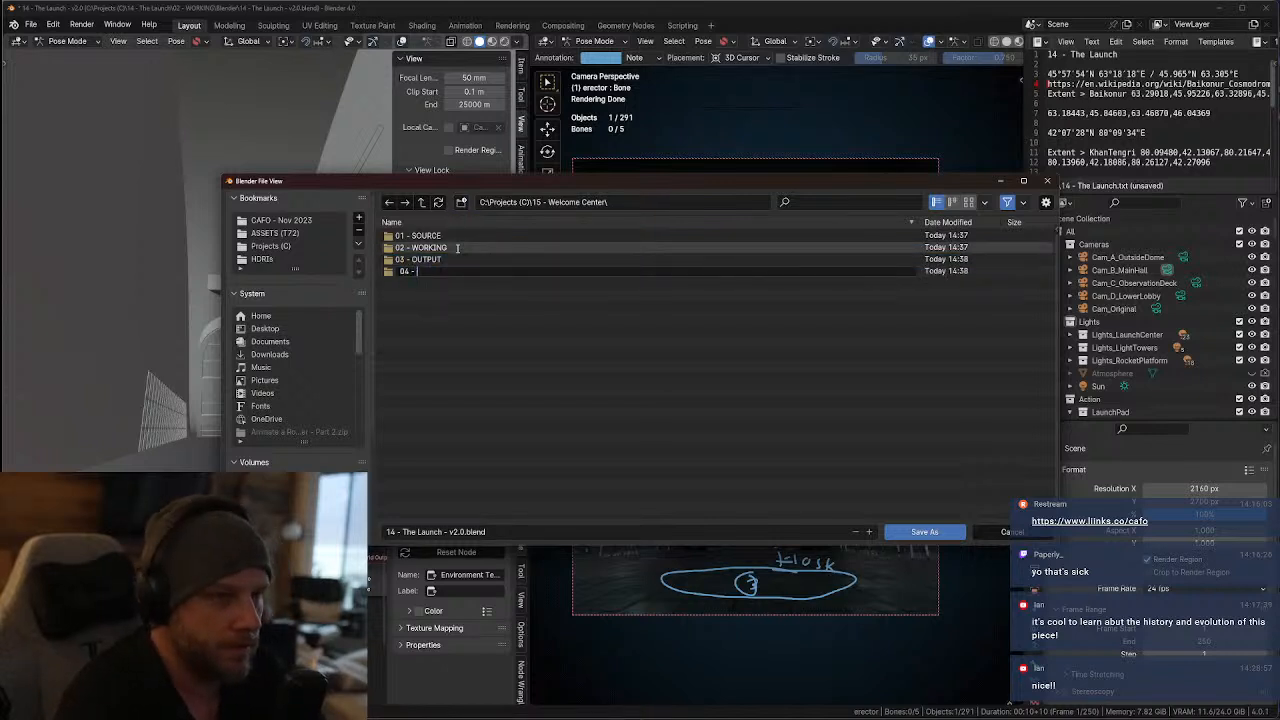
text( - )
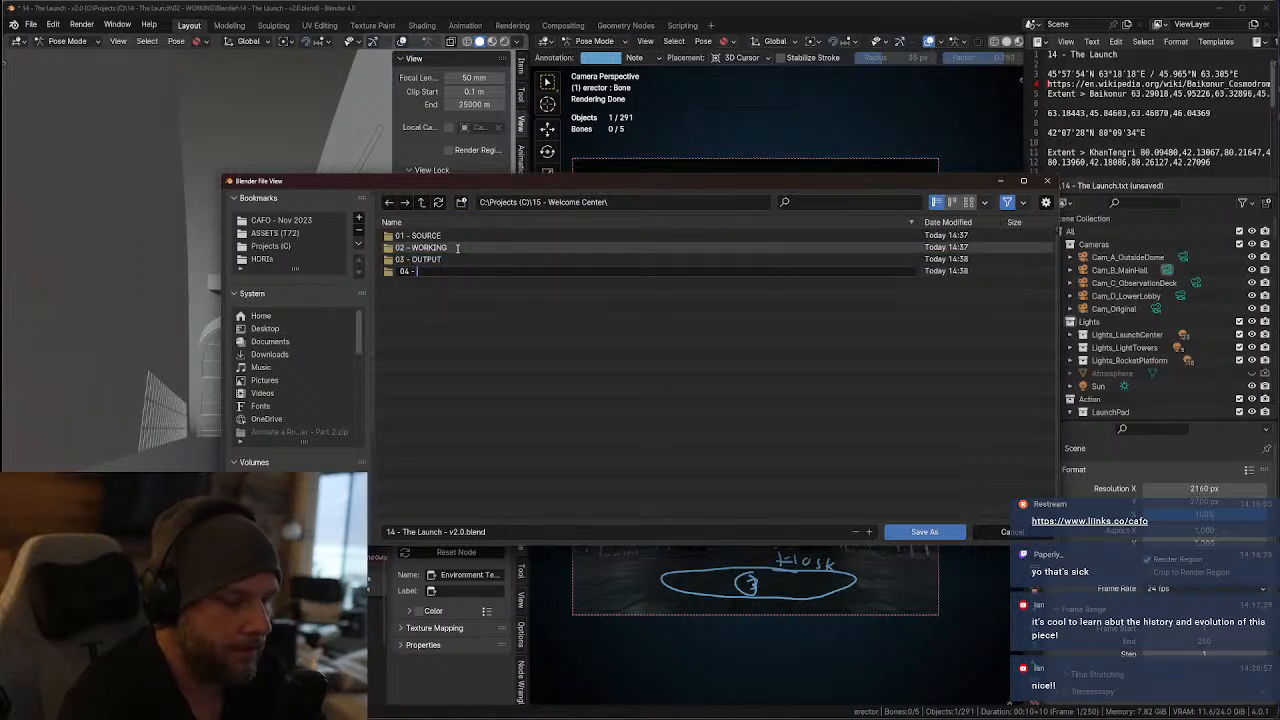
text(ARCHIVE)
key(Return)
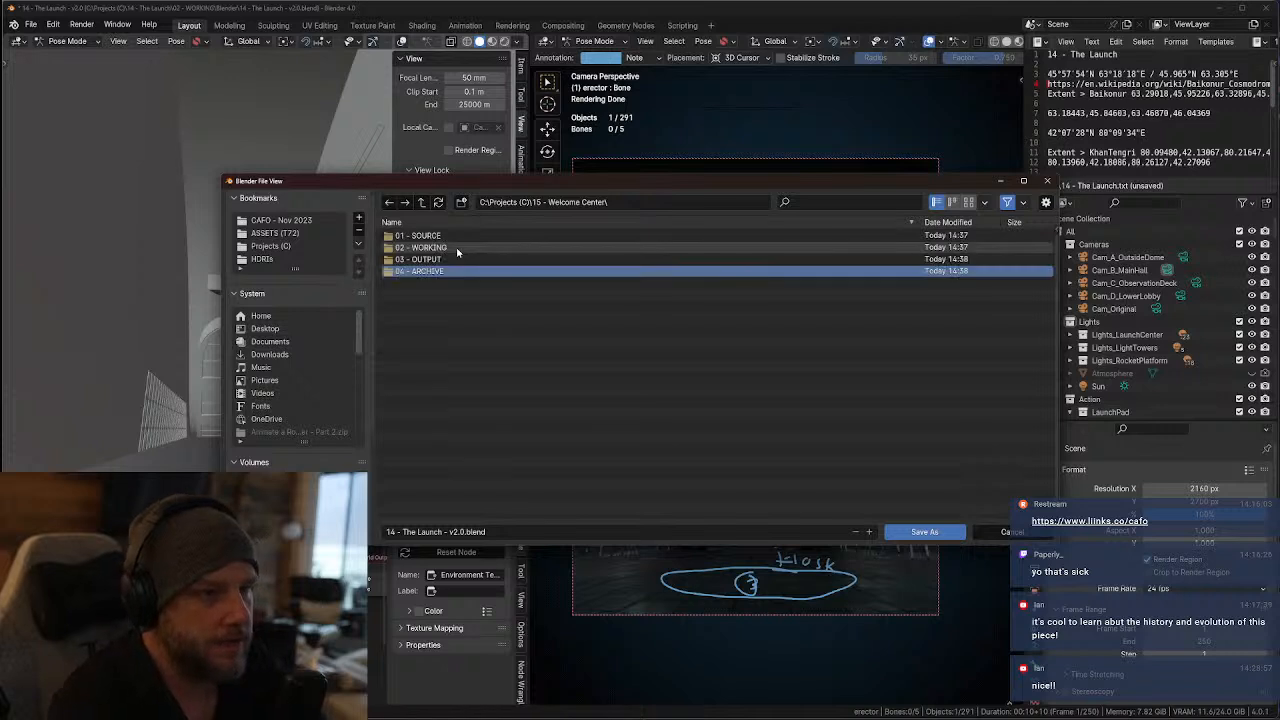